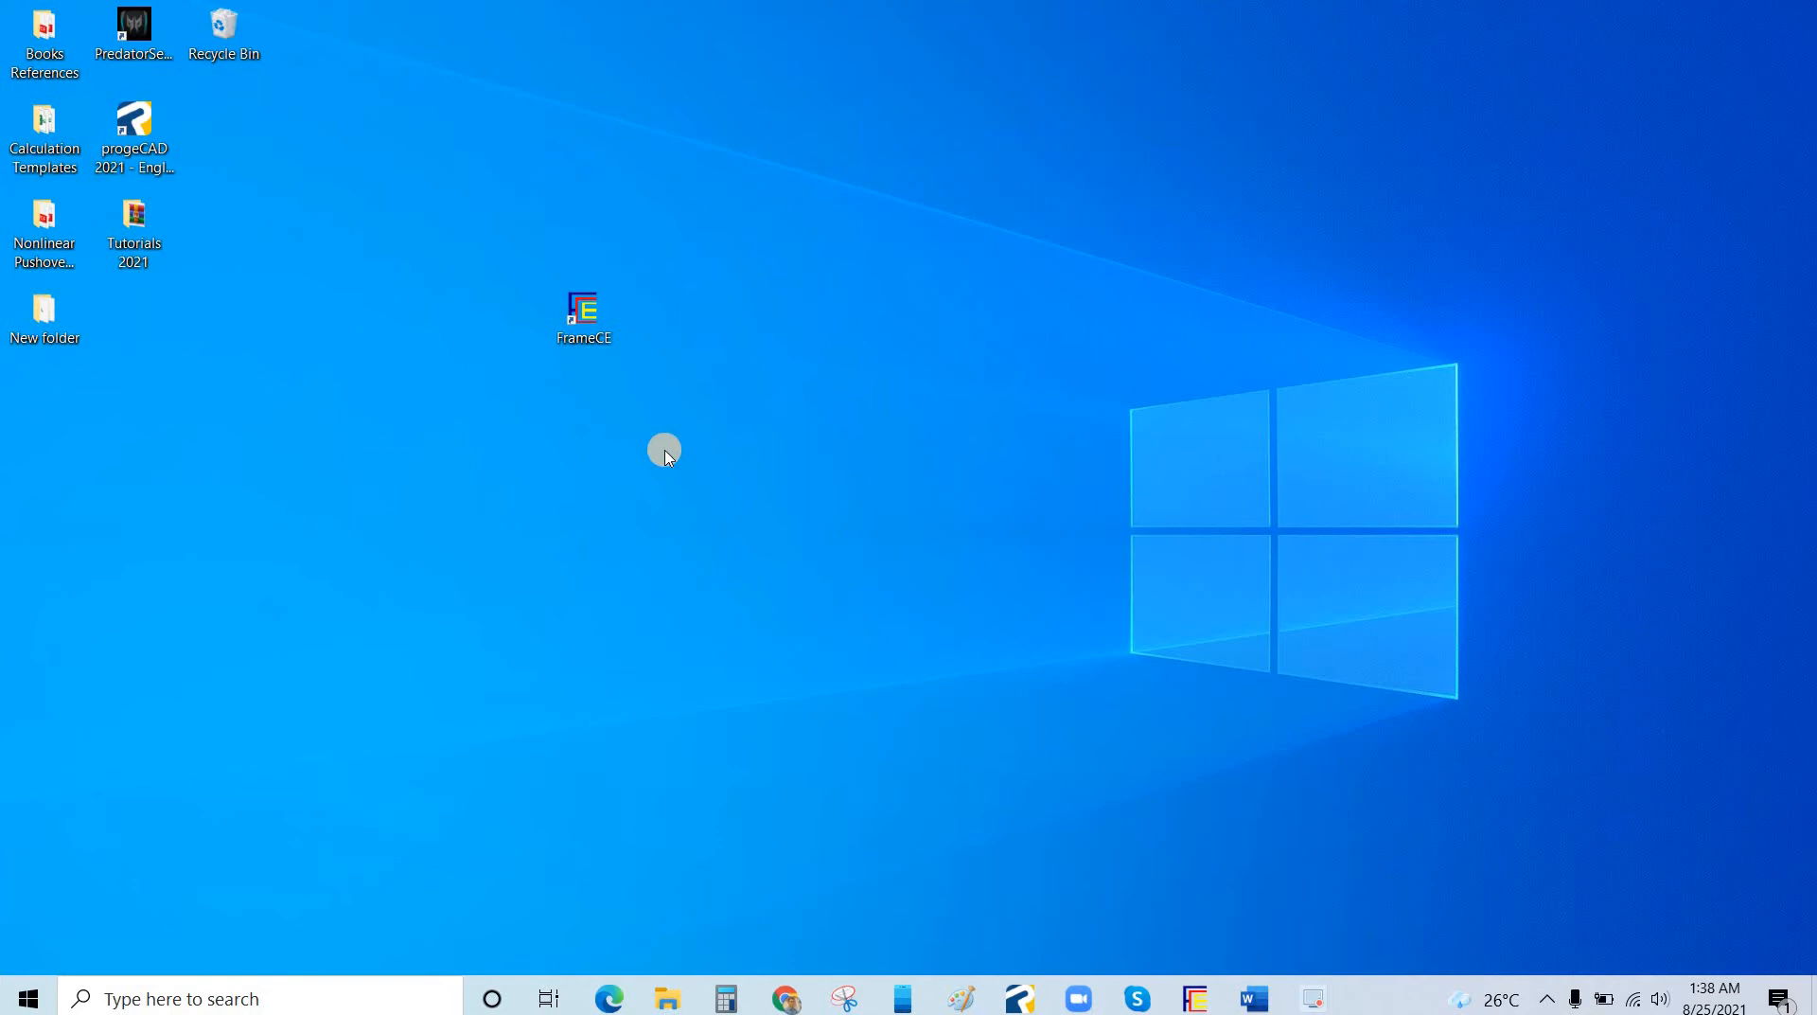
Launch the FrameCE structural analysis program from its desktop shortcut.
left_click(622, 311)
right_click(621, 311)
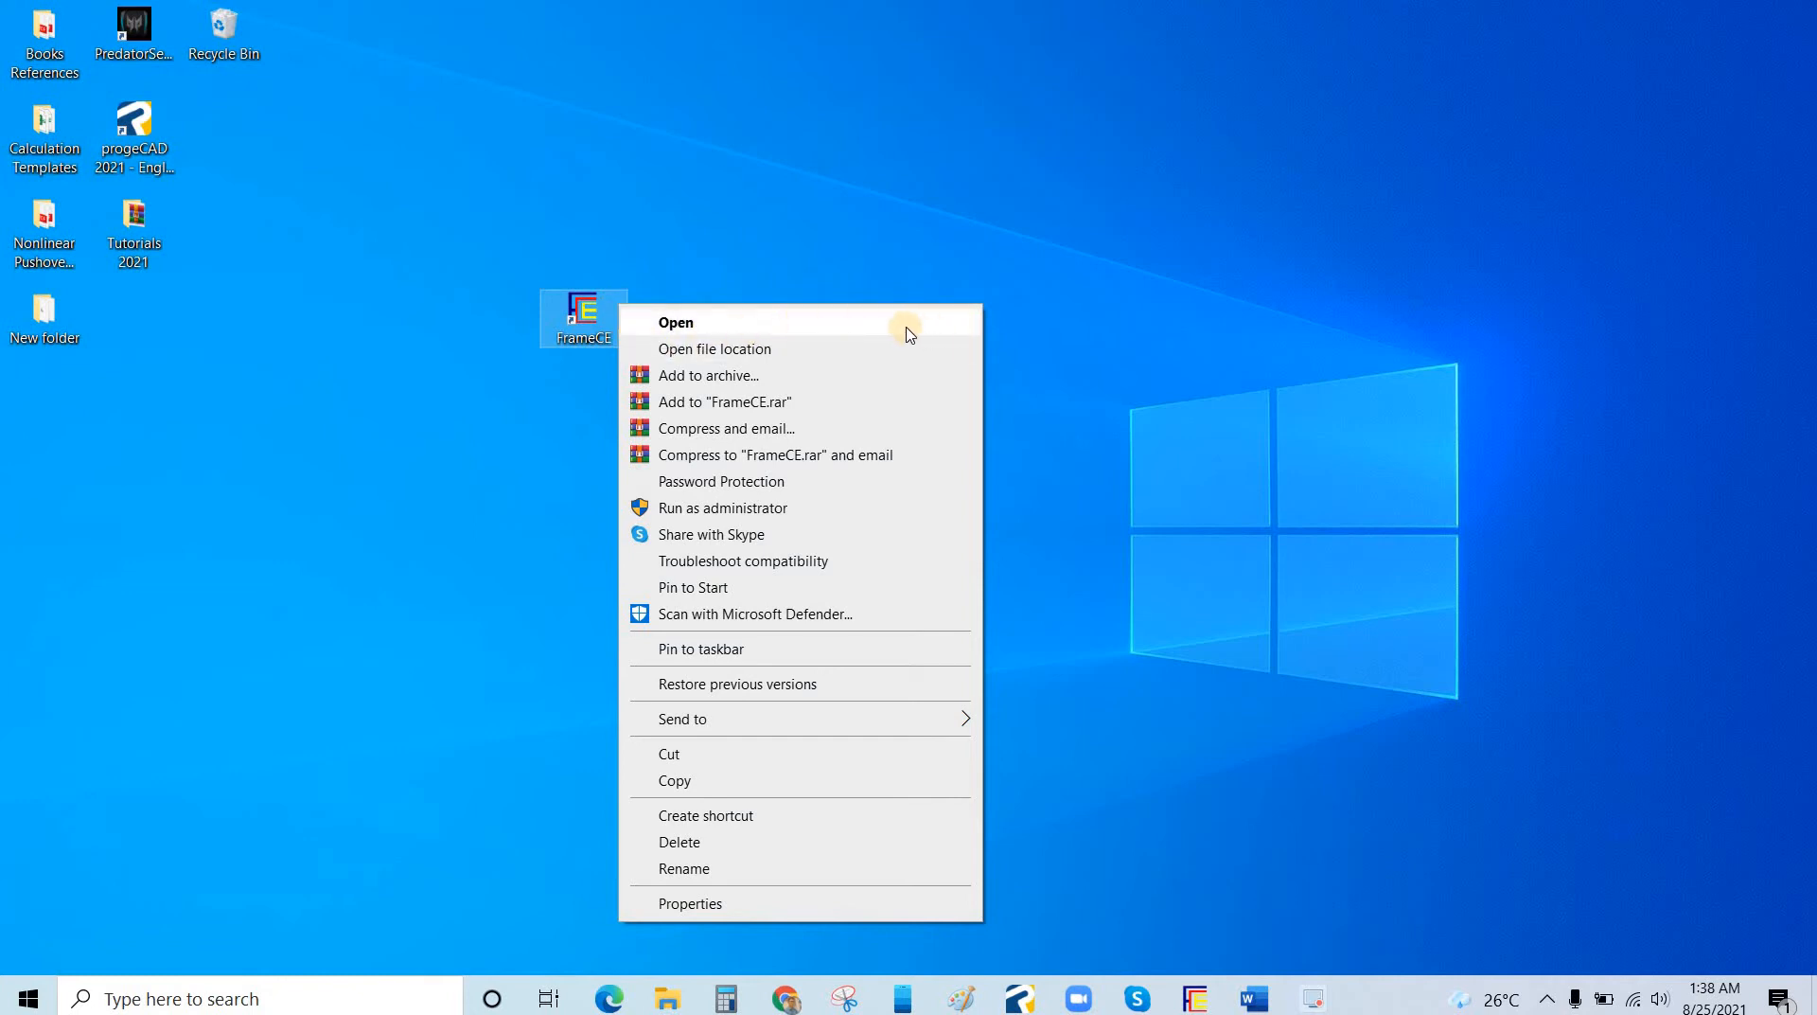
left_click(998, 967)
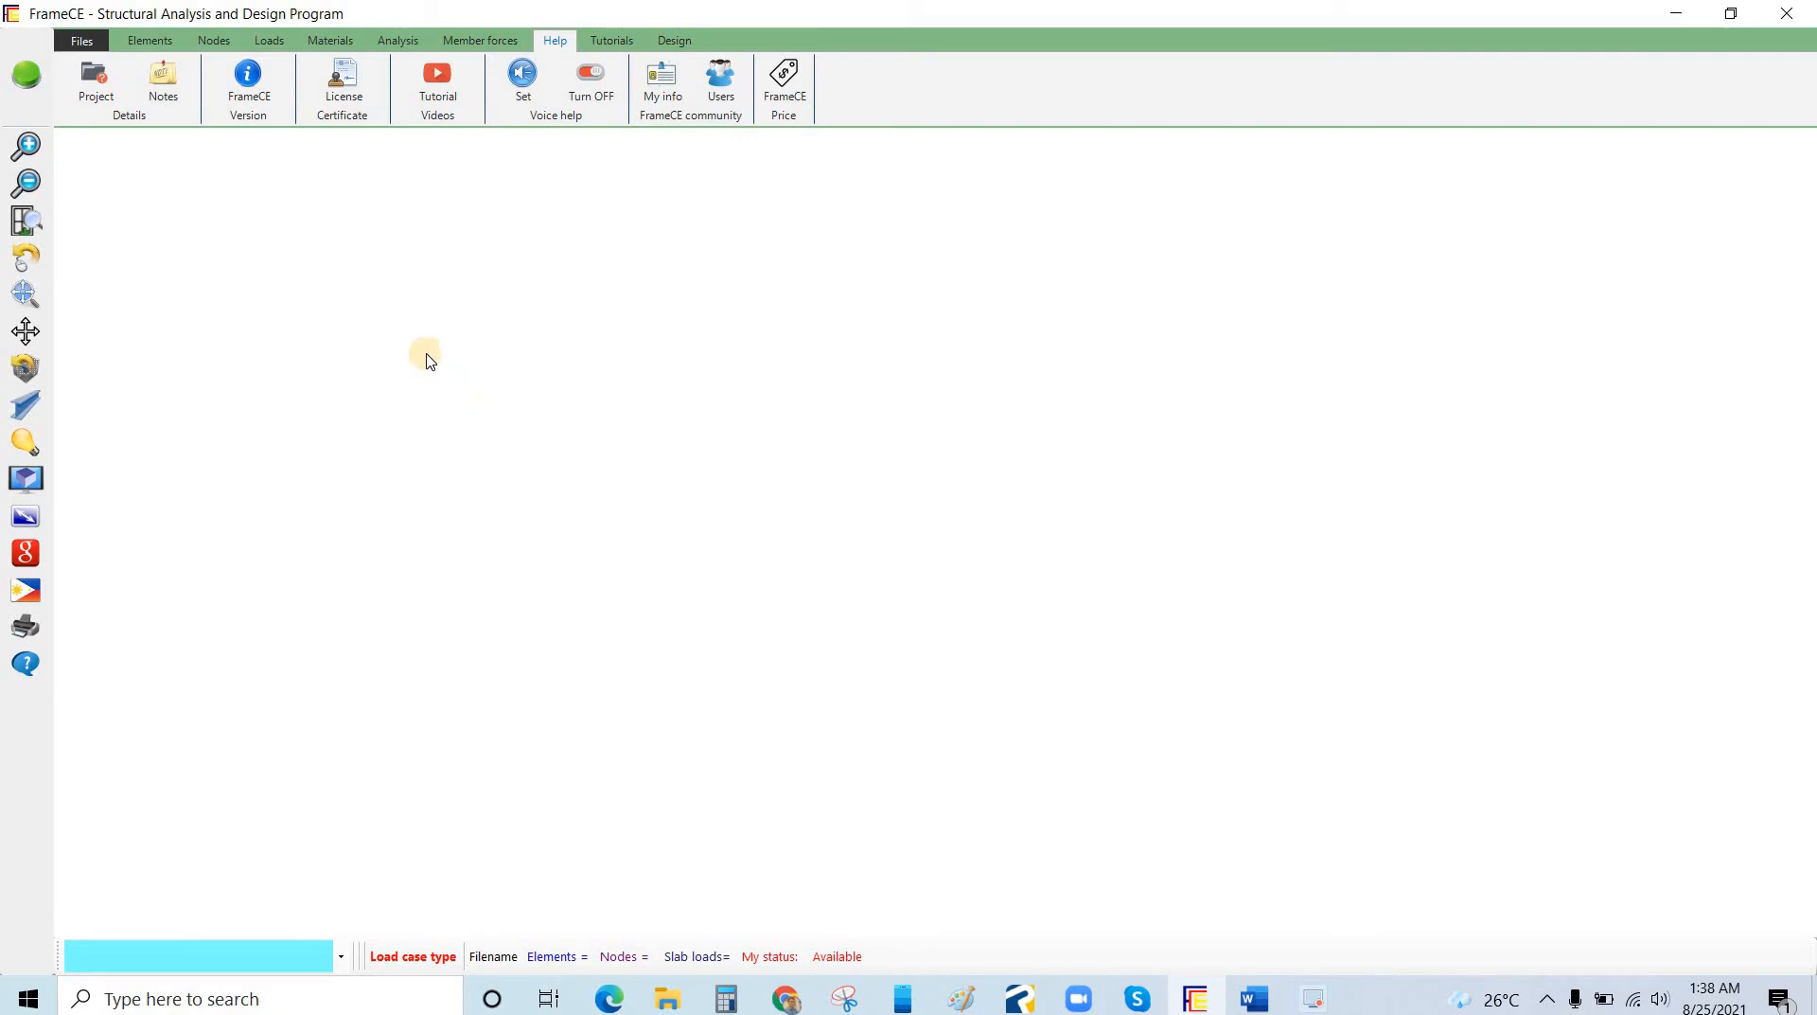
Check the installation number in the FrameCE version information and close the information window.
left_click(262, 95)
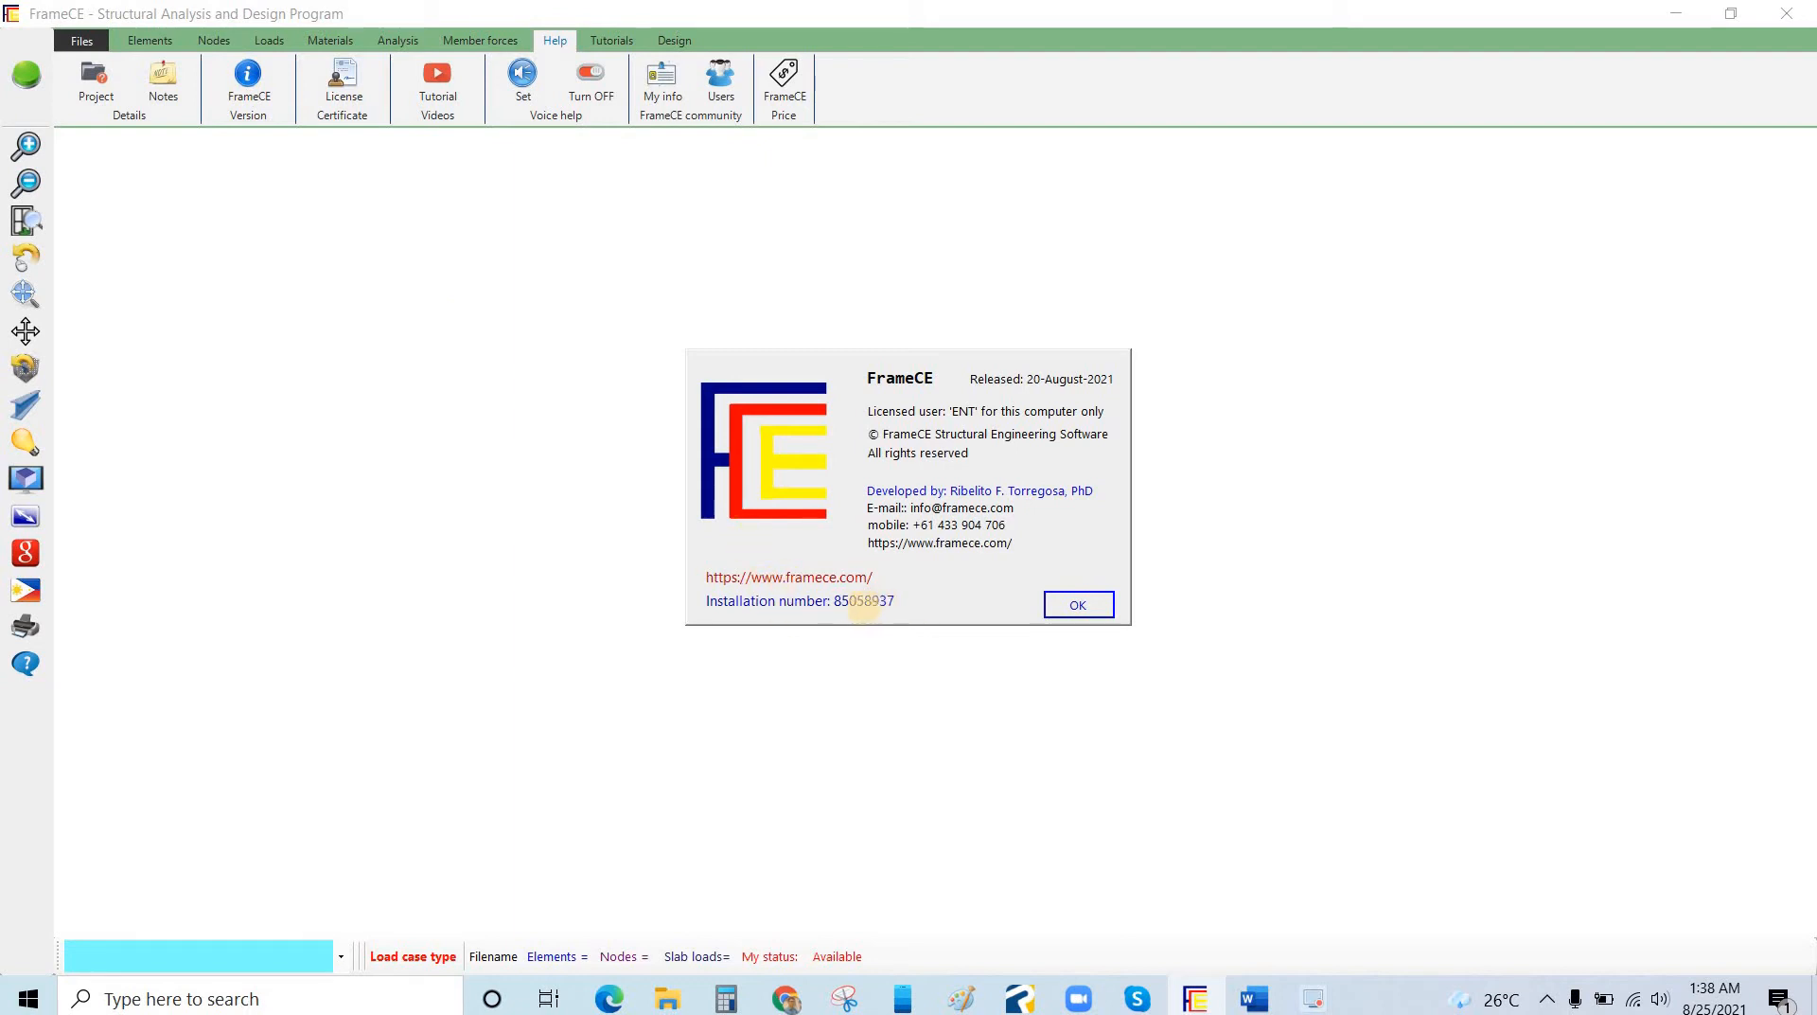
mouse_move(866, 607)
left_mouse_down()
mouse_move(900, 609)
mouse_move(823, 587)
mouse_move(884, 616)
mouse_move(904, 577)
left_mouse_up()
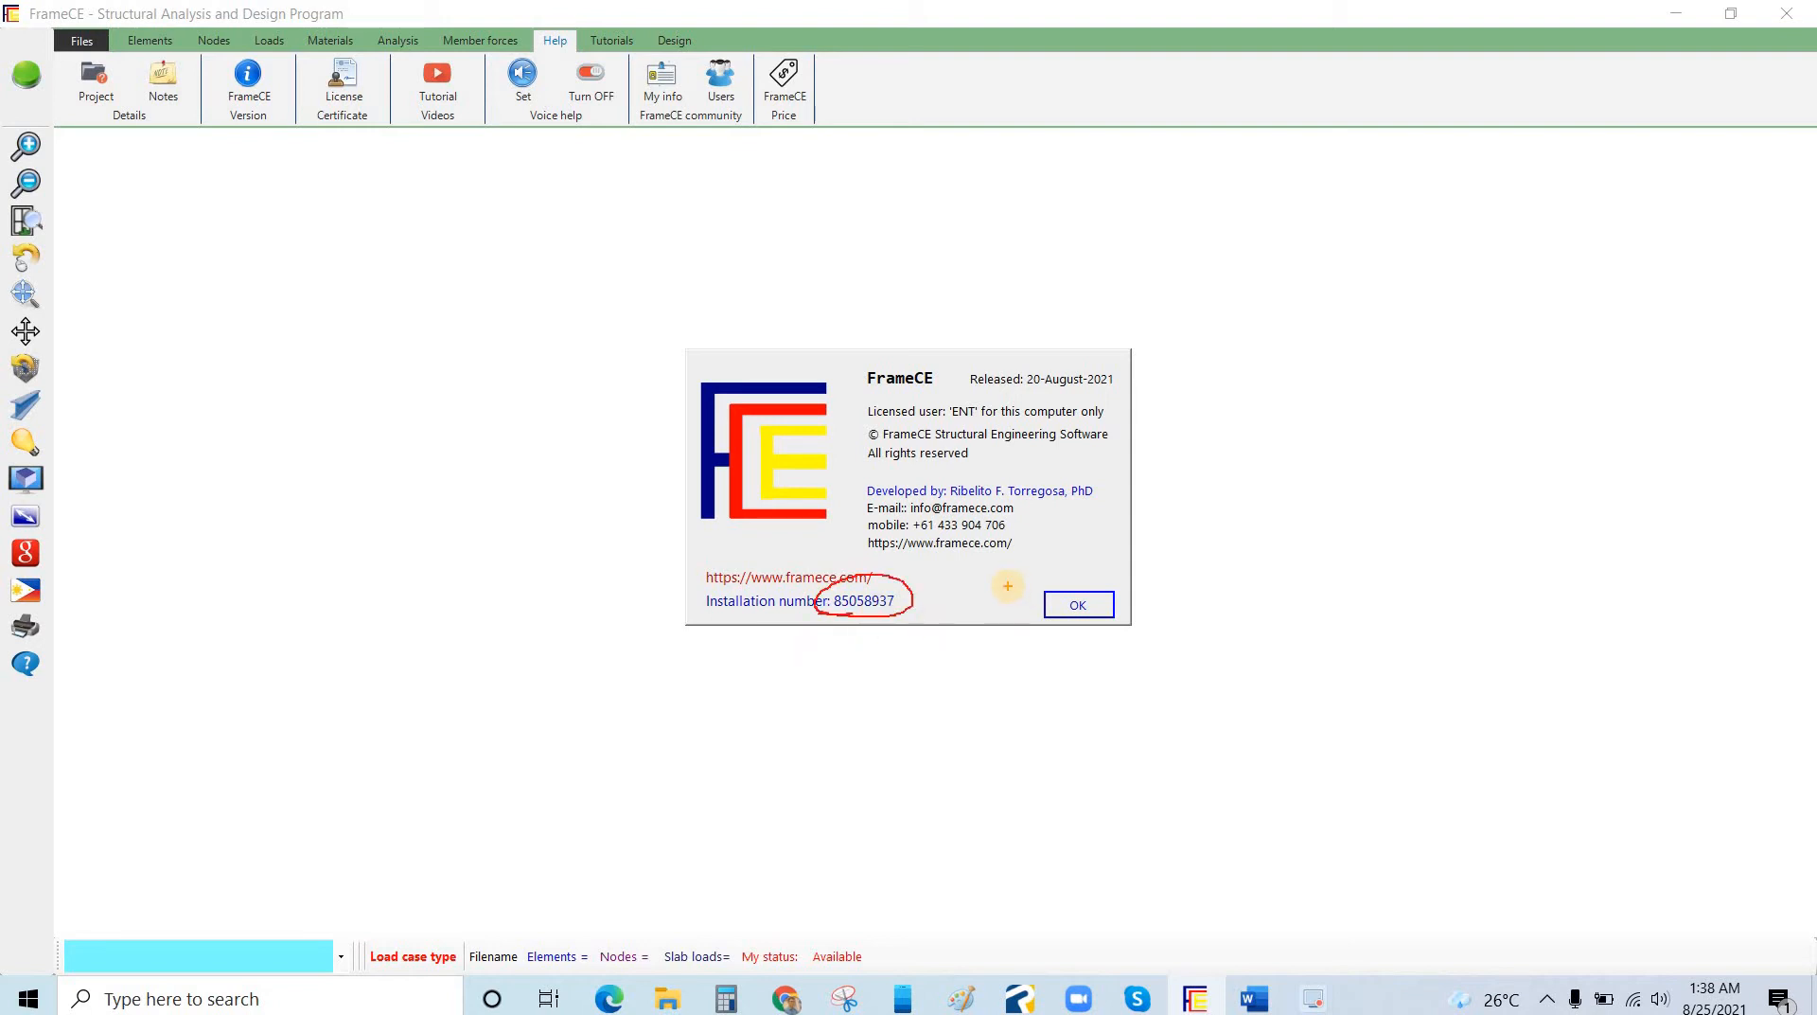
mouse_move(917, 596)
left_mouse_down()
mouse_move(977, 574)
mouse_move(917, 597)
left_mouse_up()
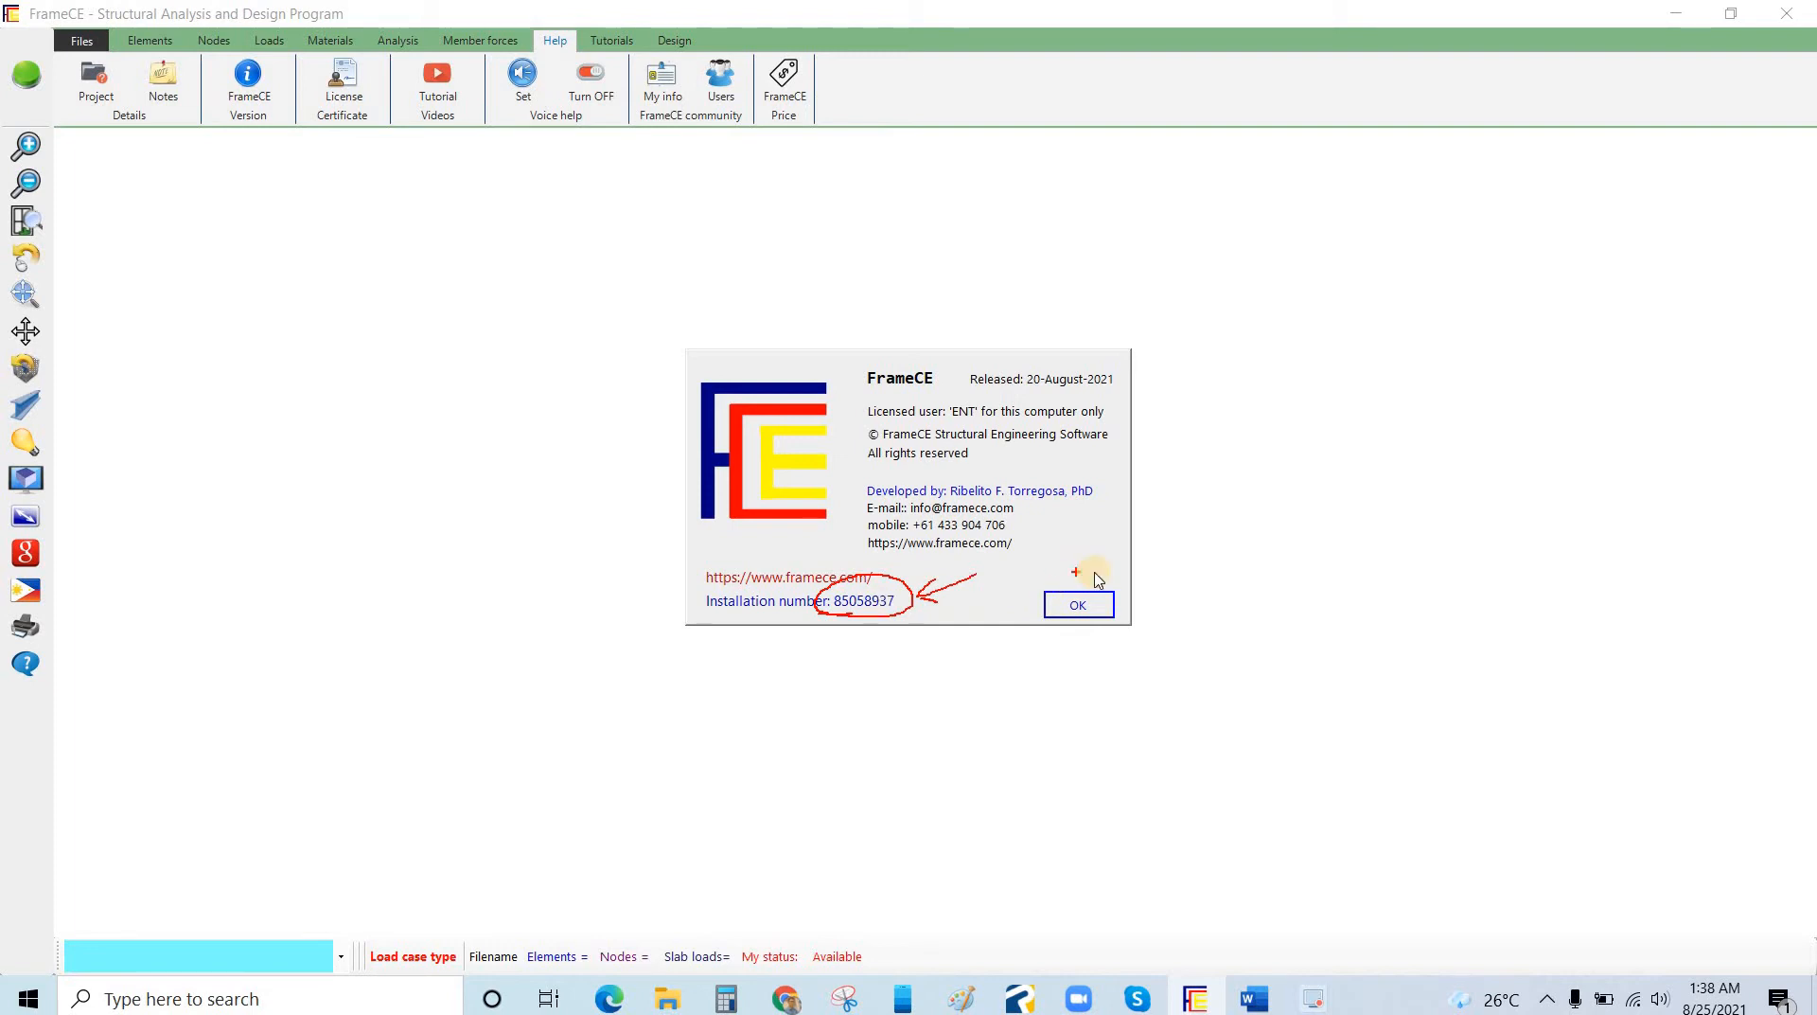
key("Escape")
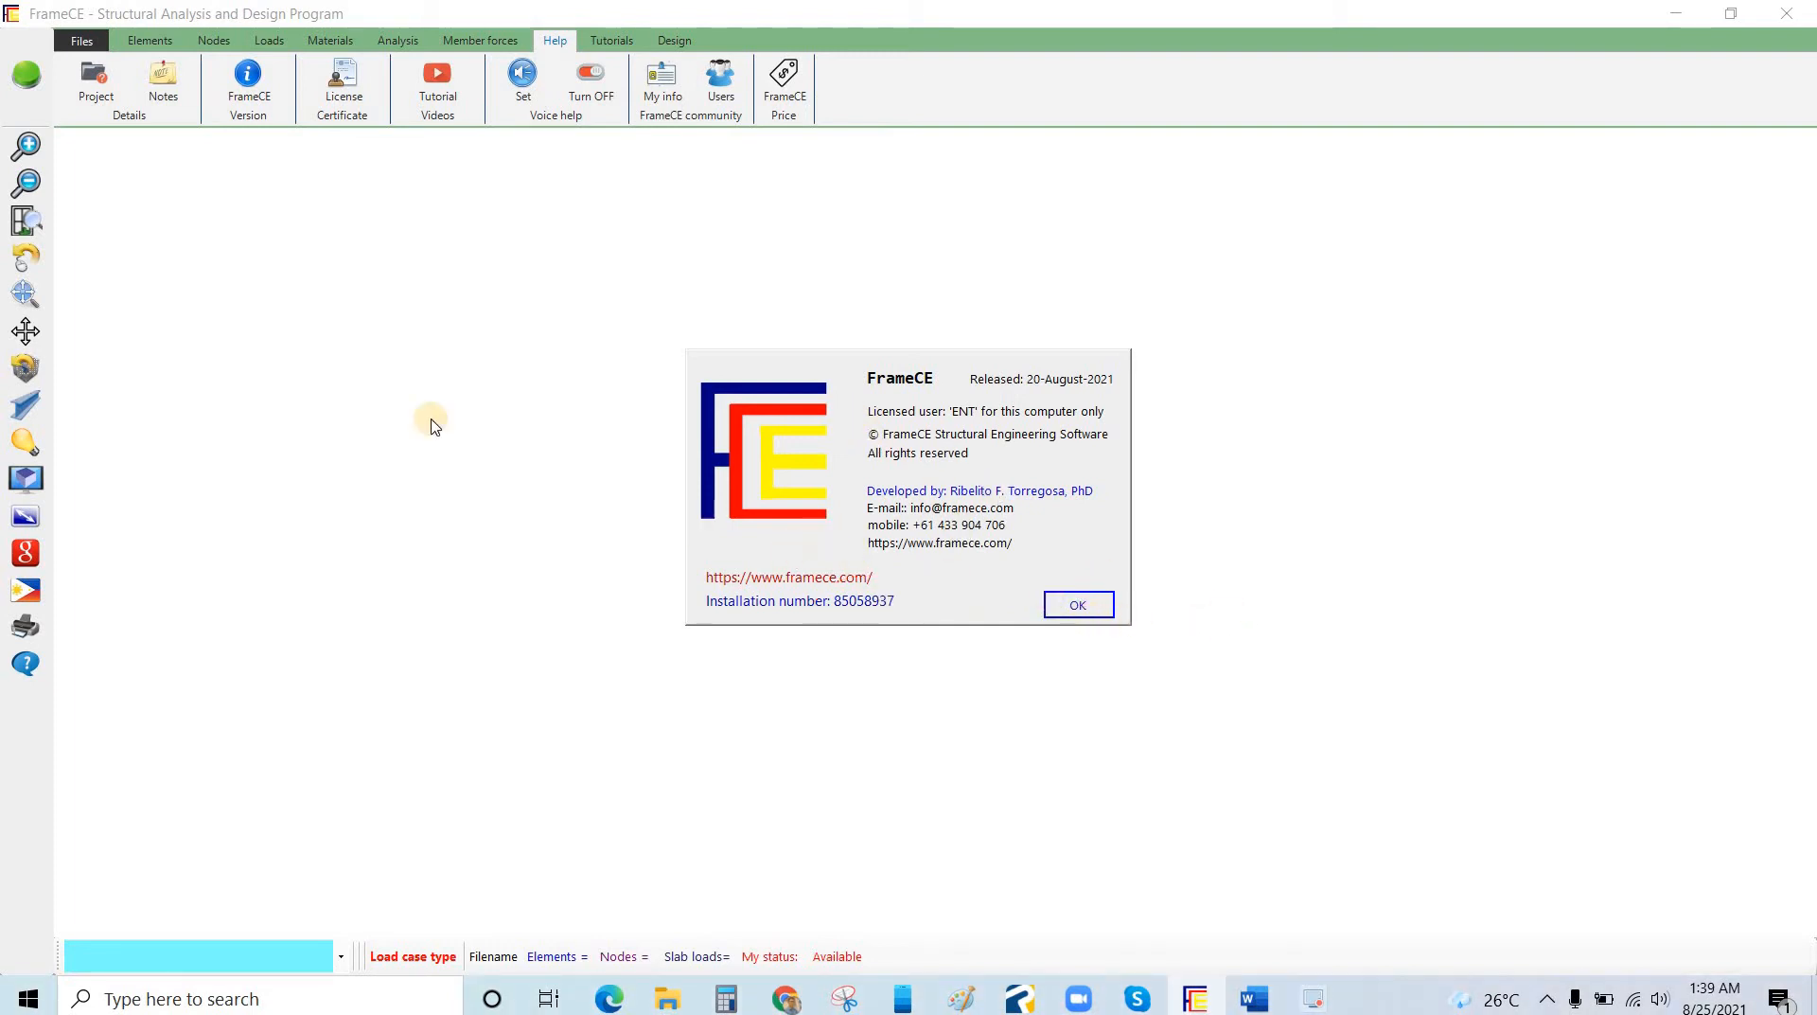
key("Return")
left_click(150, 40)
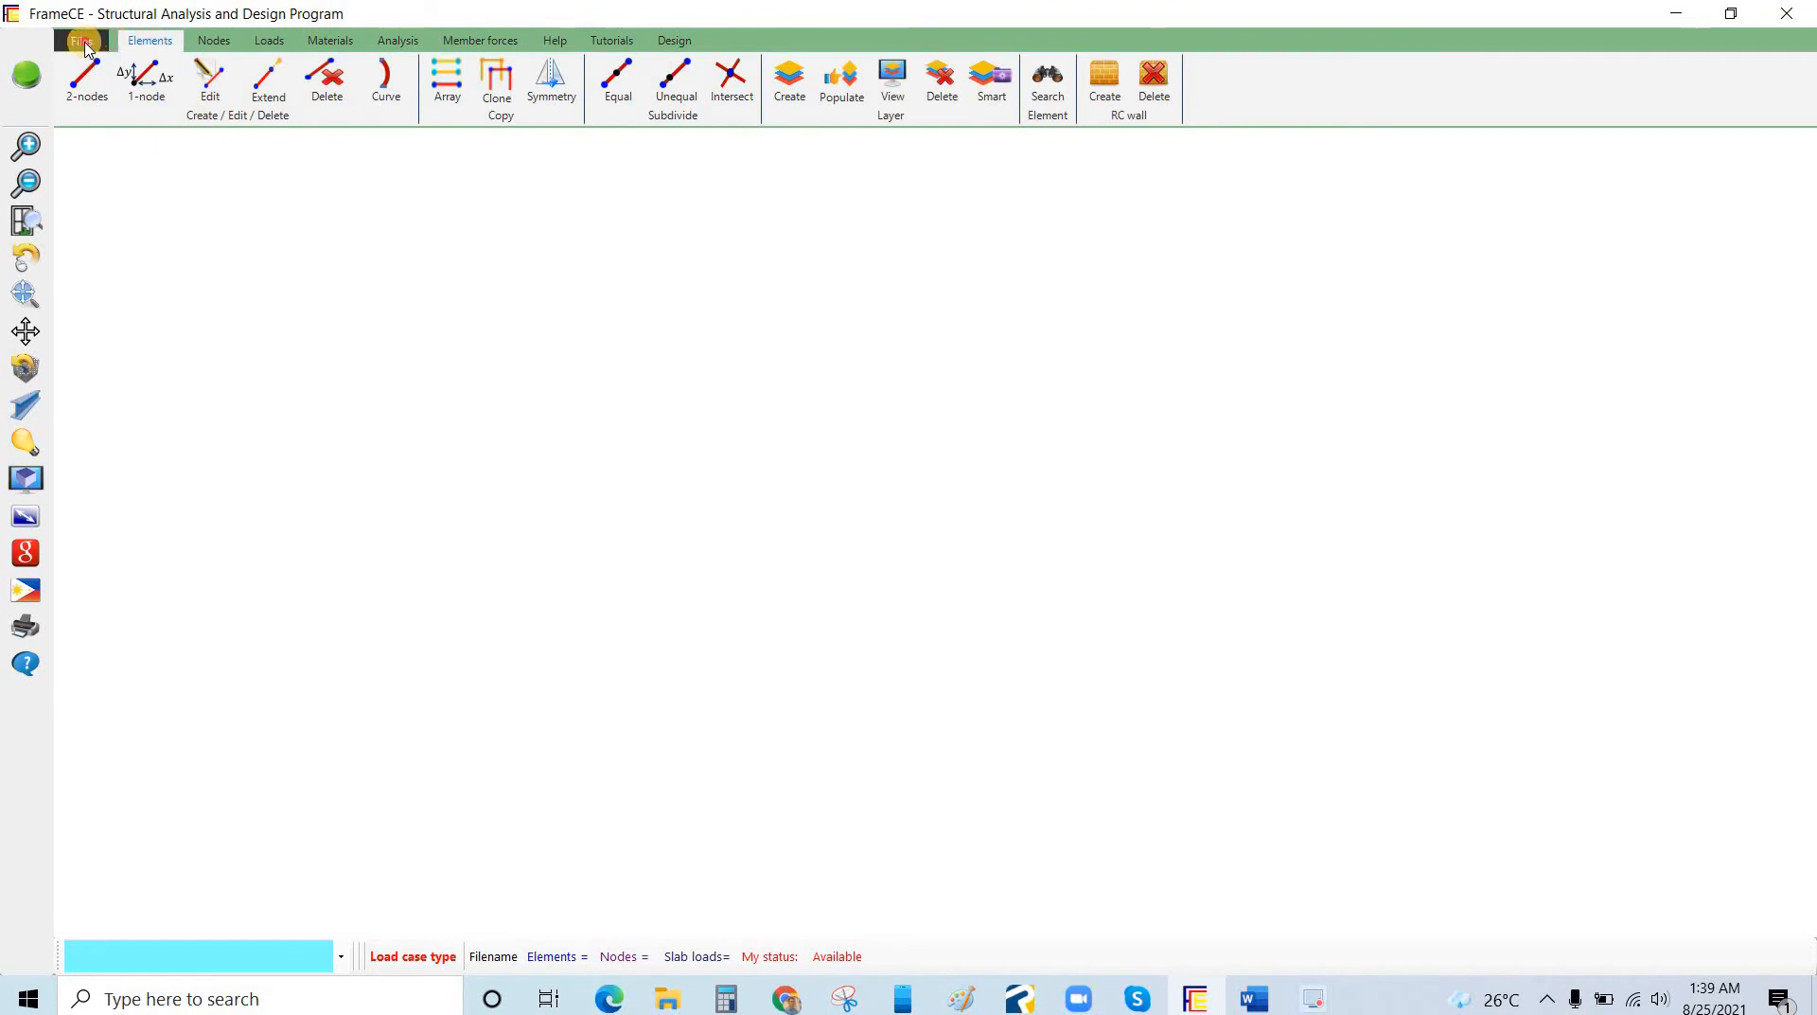
left_click(83, 42)
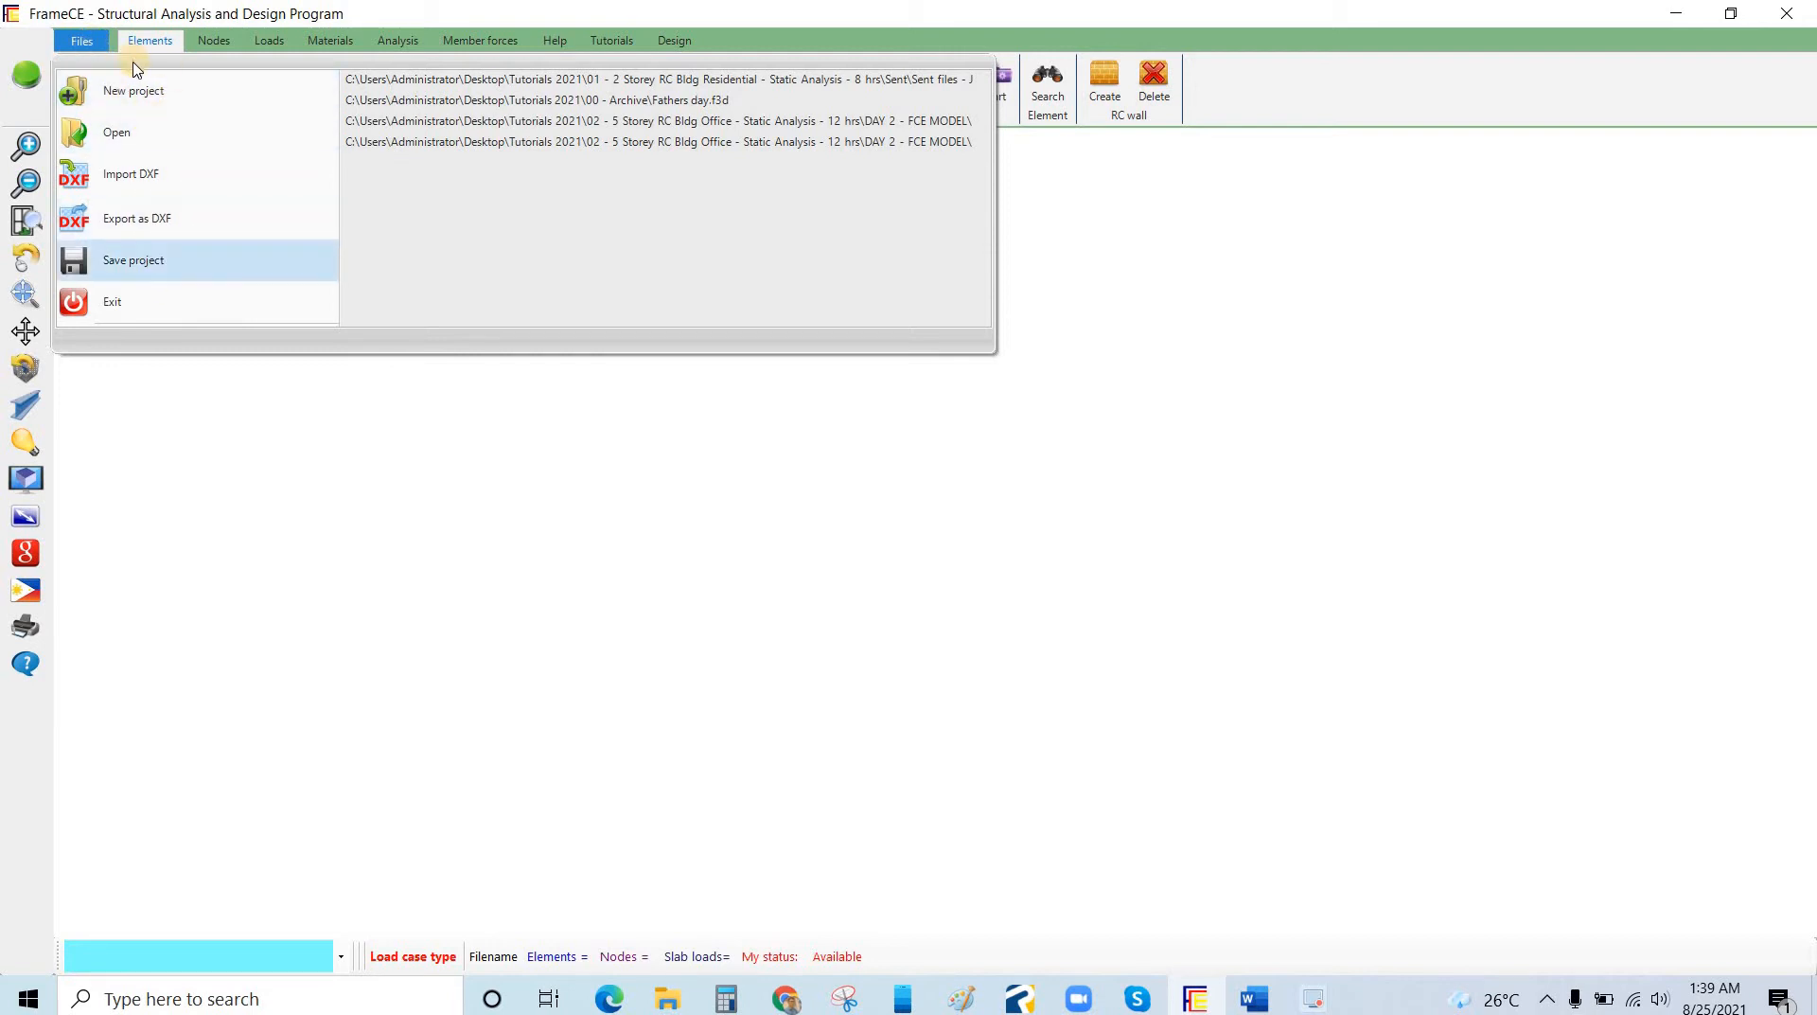
left_click(232, 46)
left_click(228, 41)
left_click(283, 41)
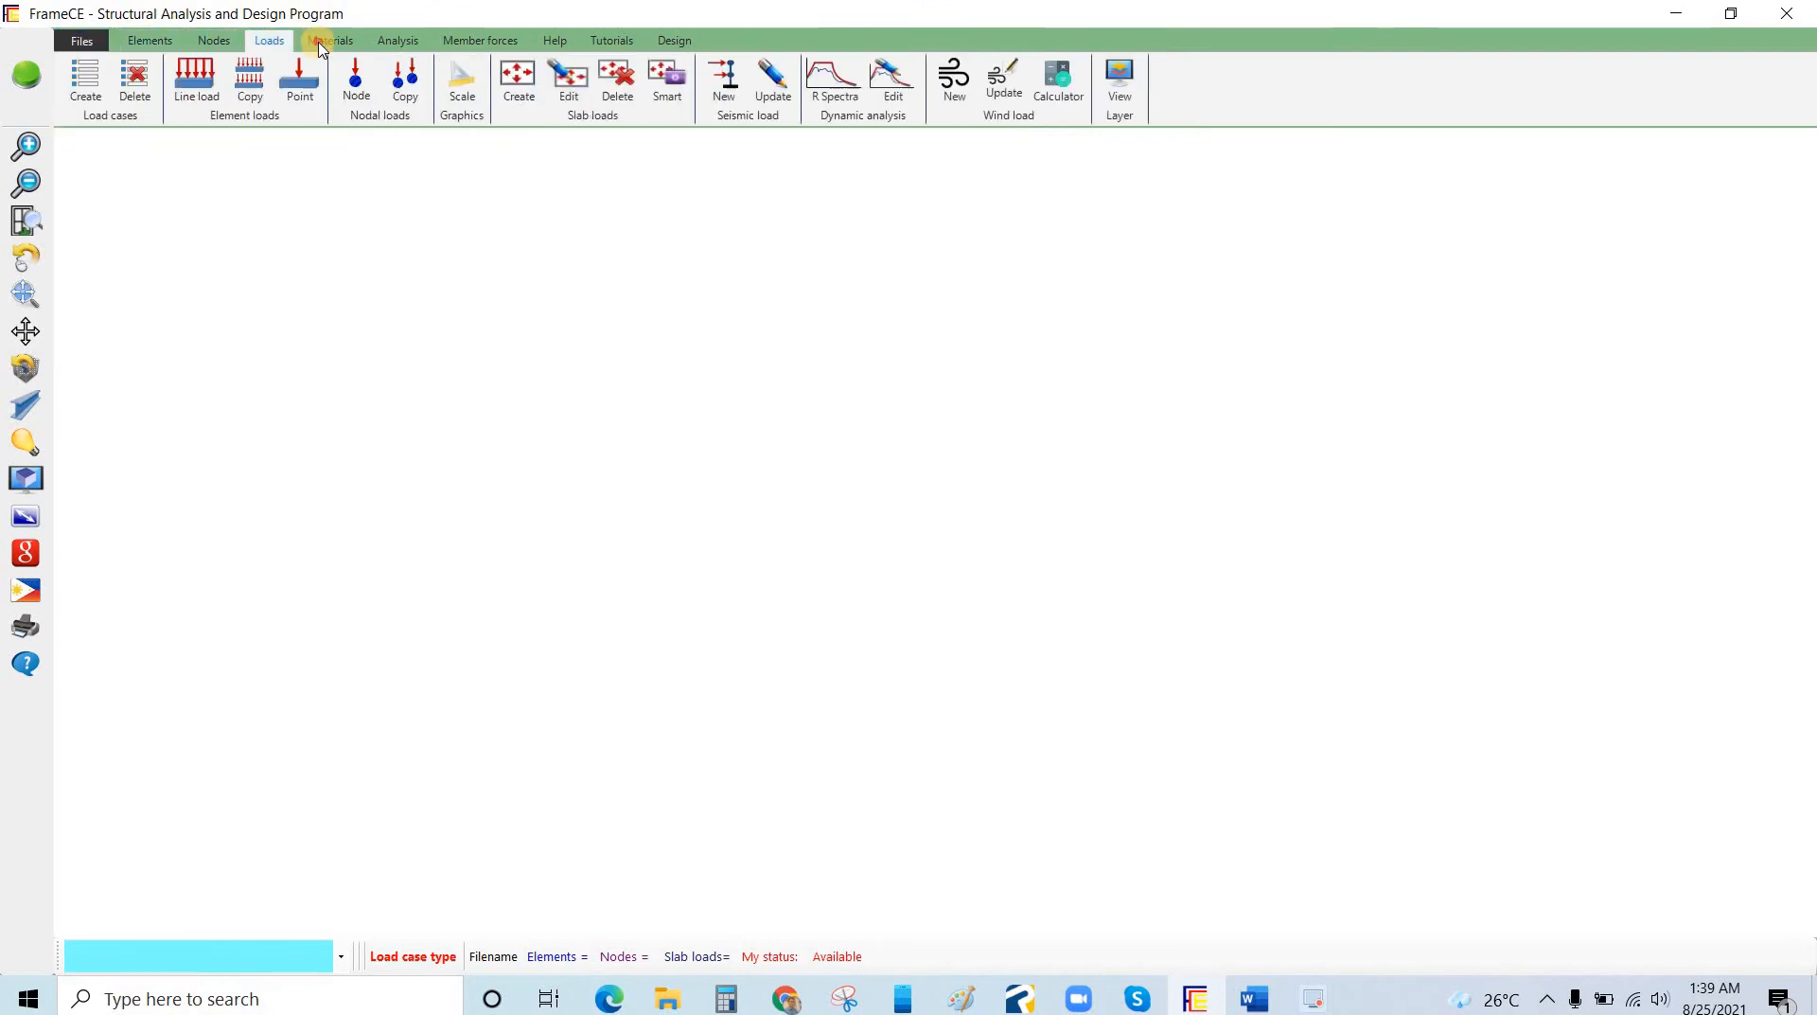
left_click(322, 42)
left_click(395, 42)
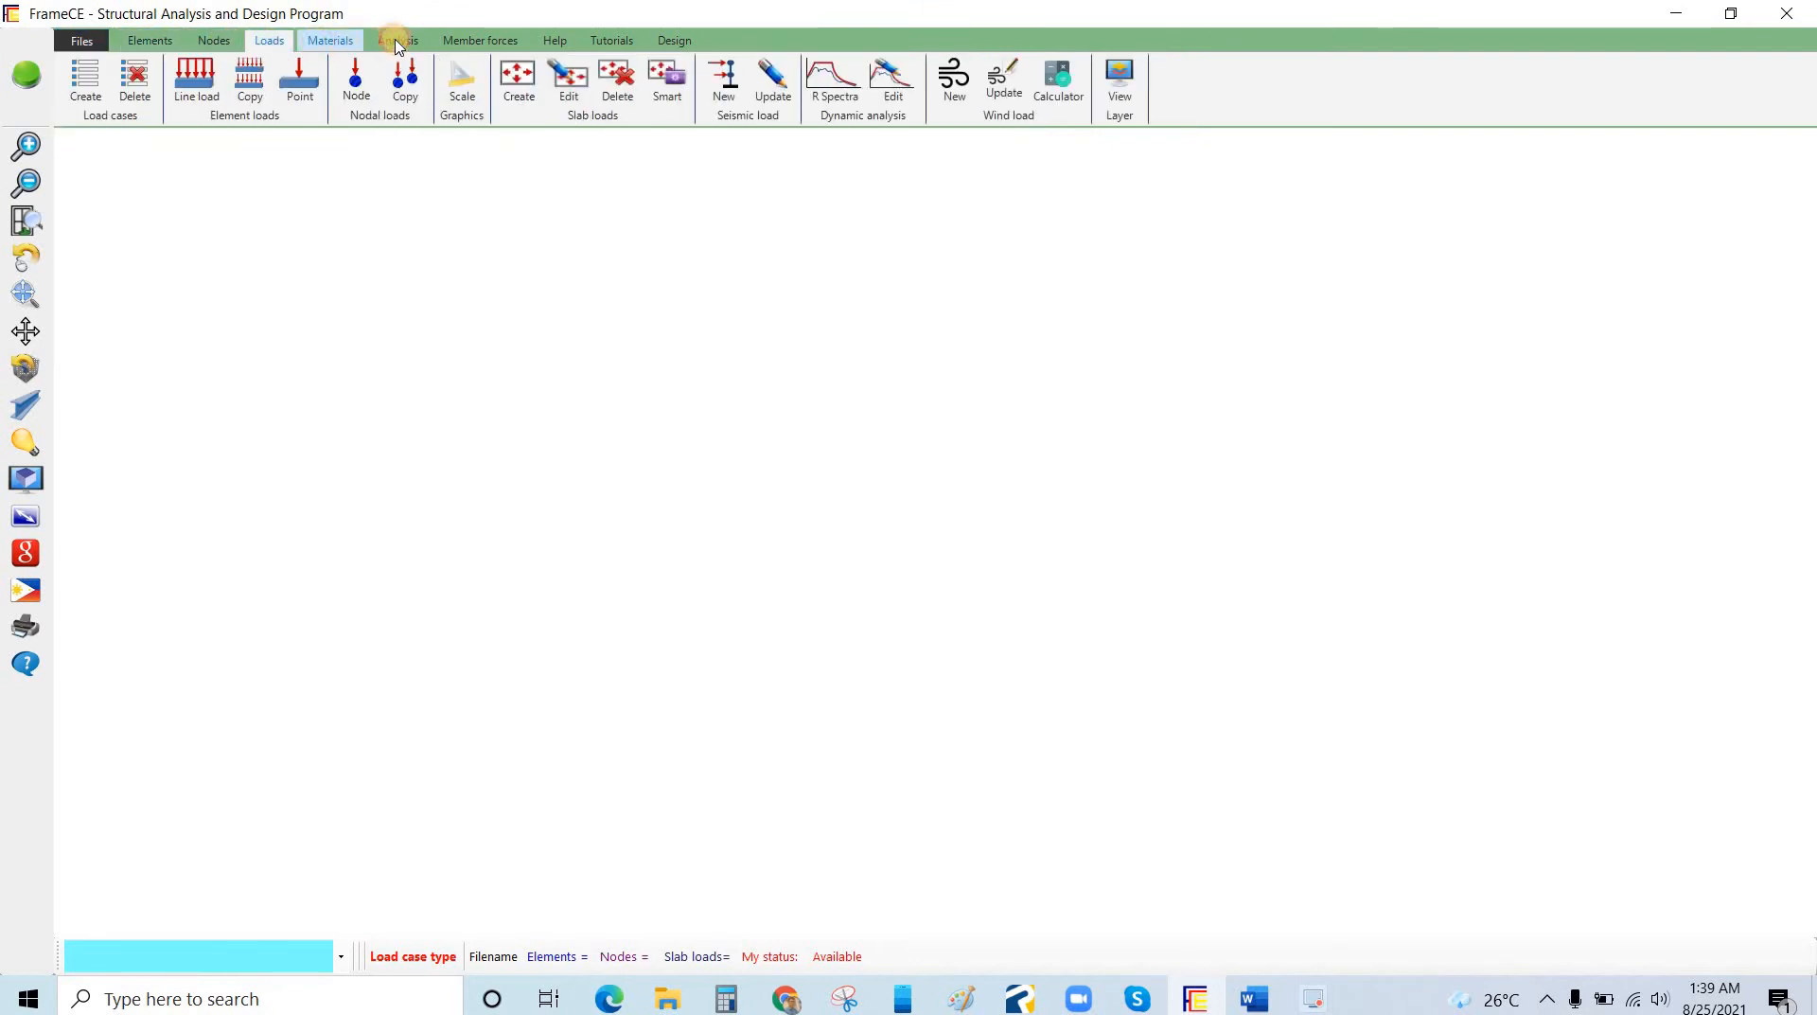
left_click(475, 45)
left_click(556, 43)
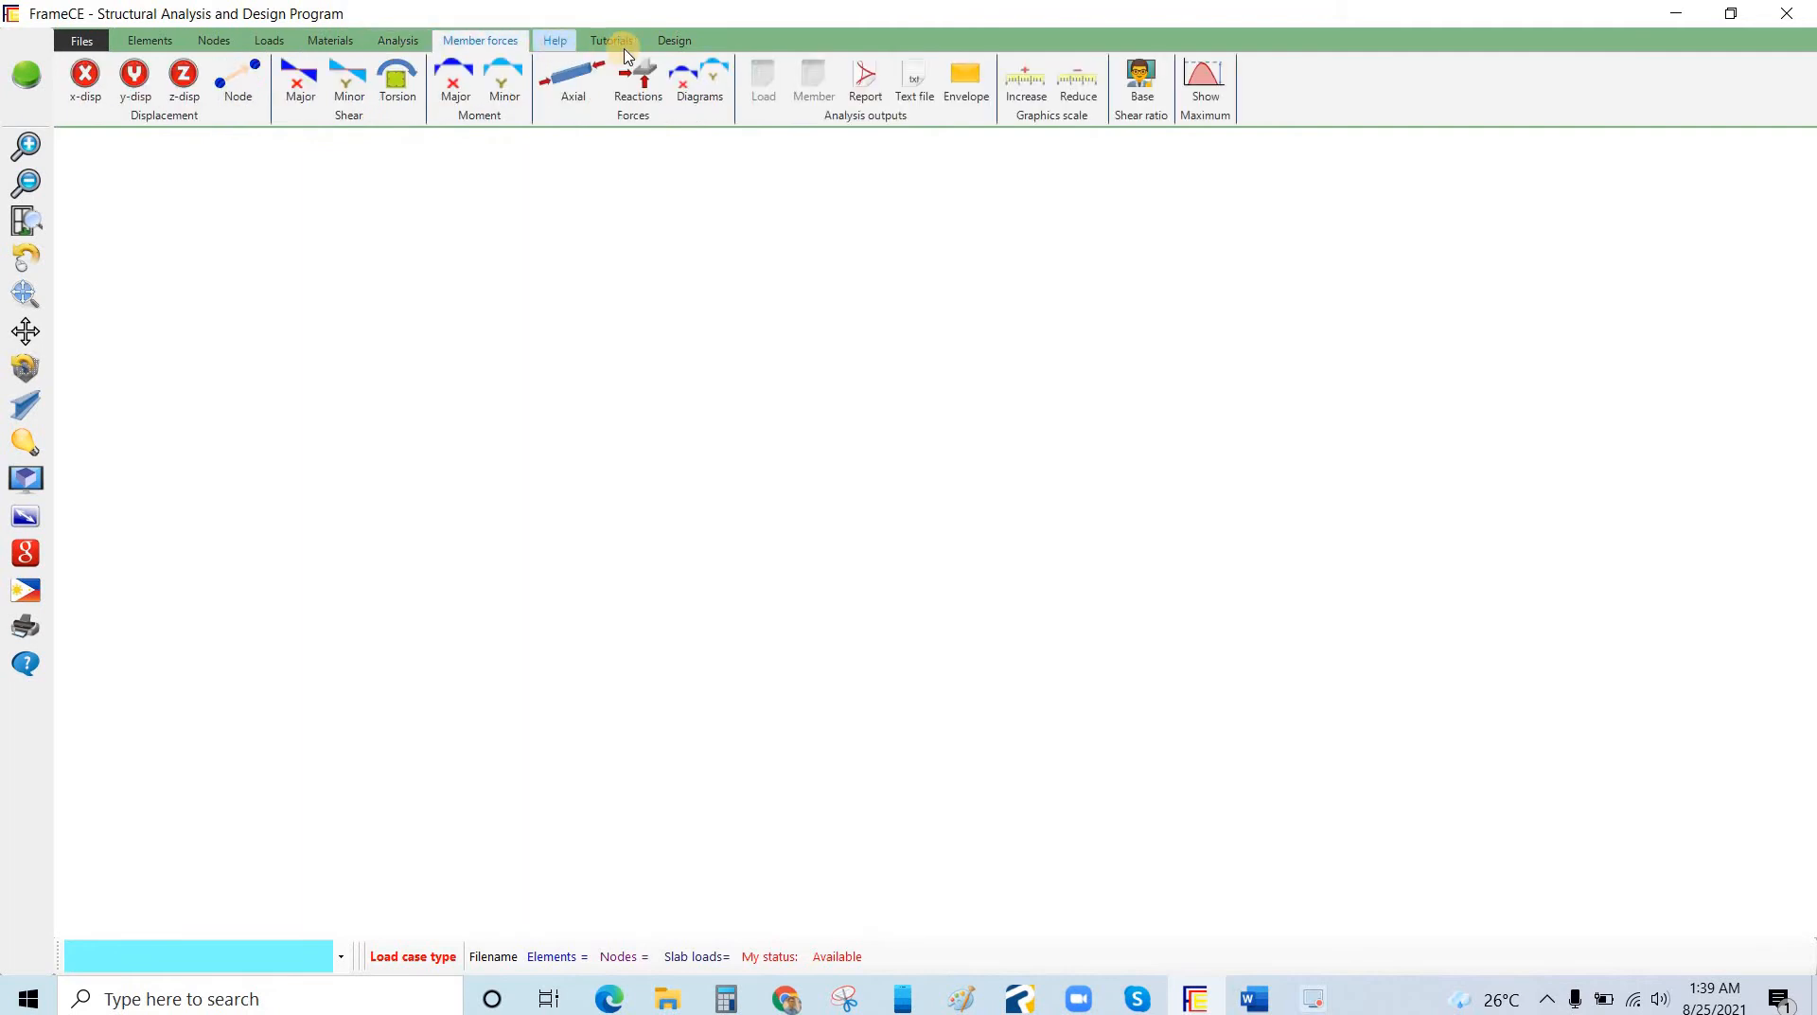
left_click(625, 42)
left_click(674, 39)
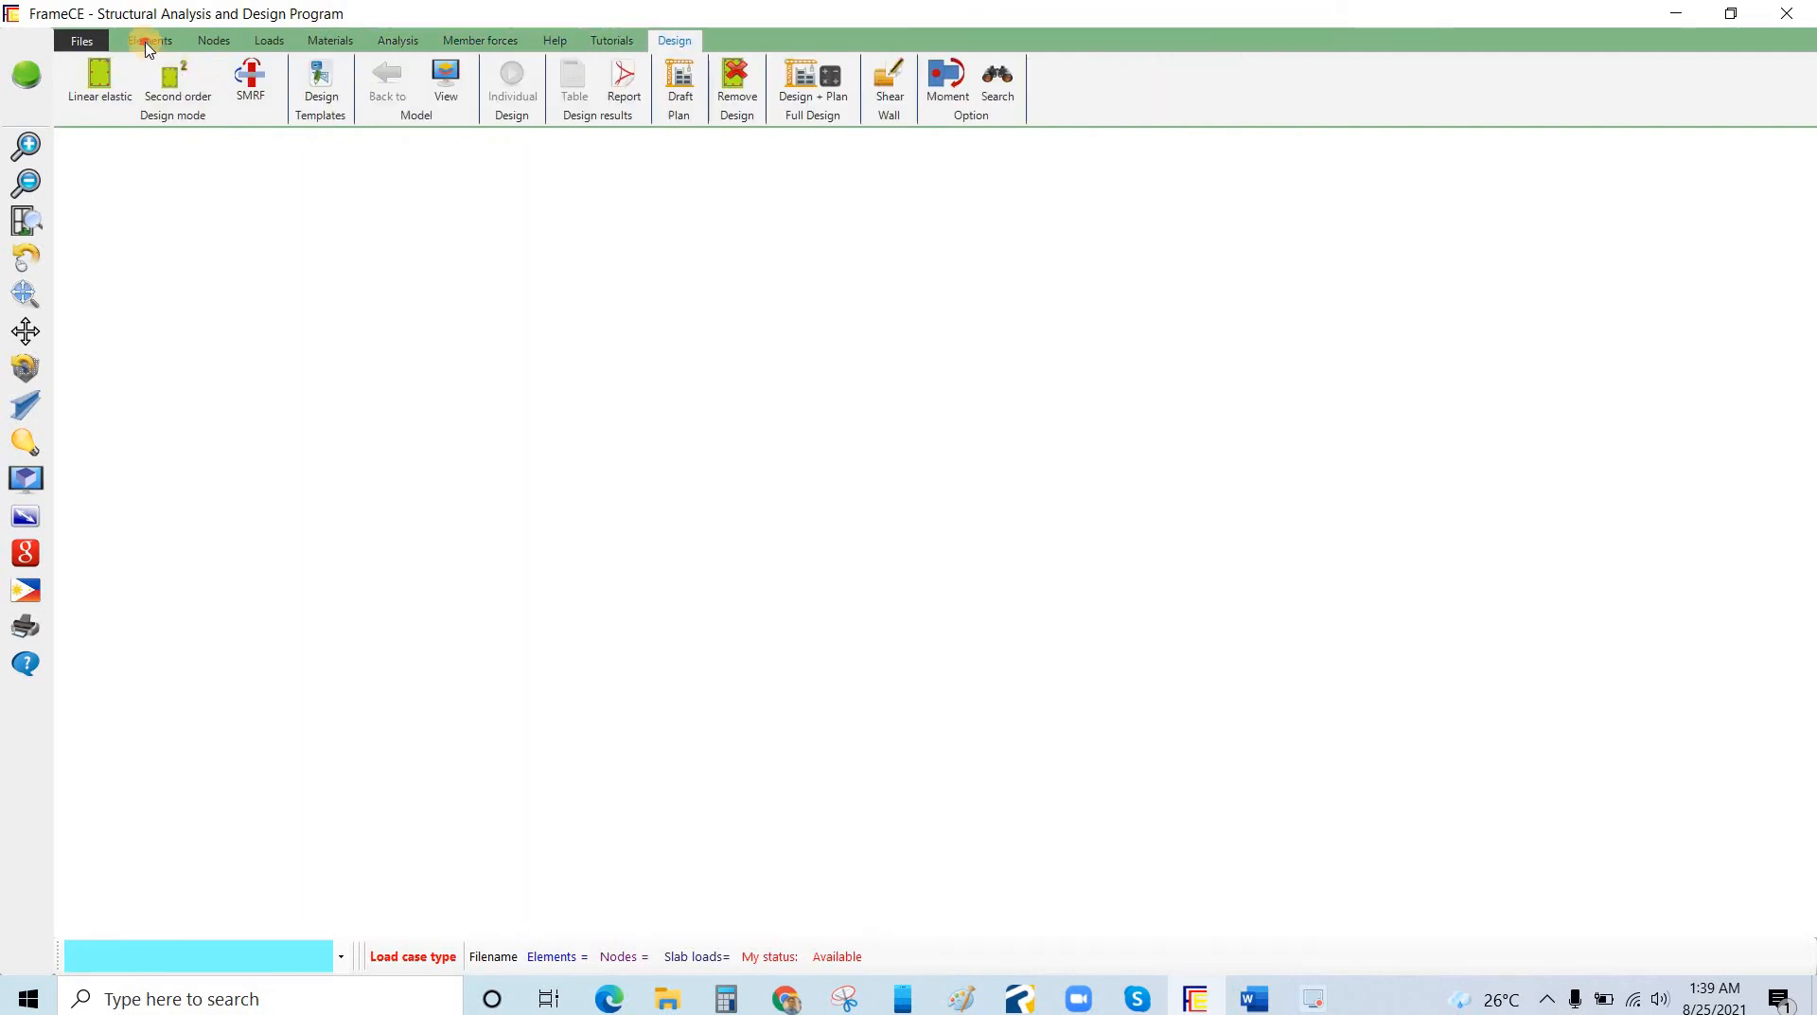
left_click(142, 41)
Start a new project and choose the 3D frame template in the Frame Wizard.
left_click(85, 43)
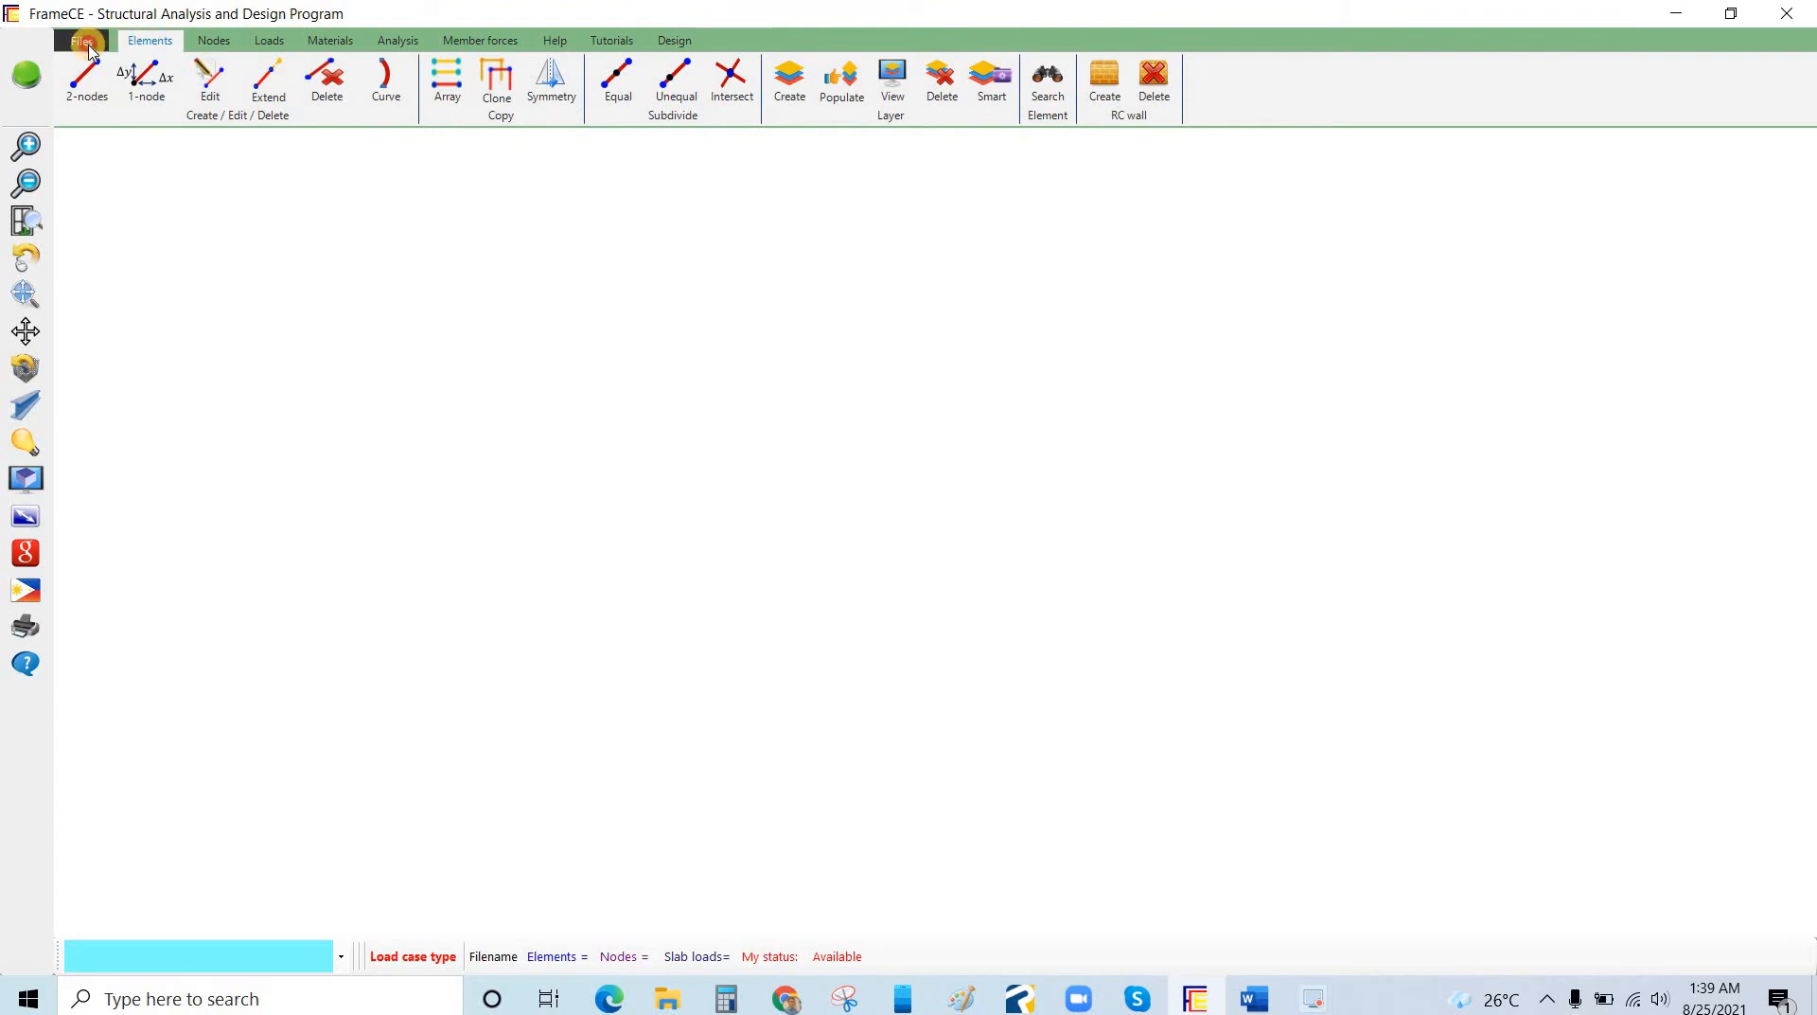
left_click(144, 95)
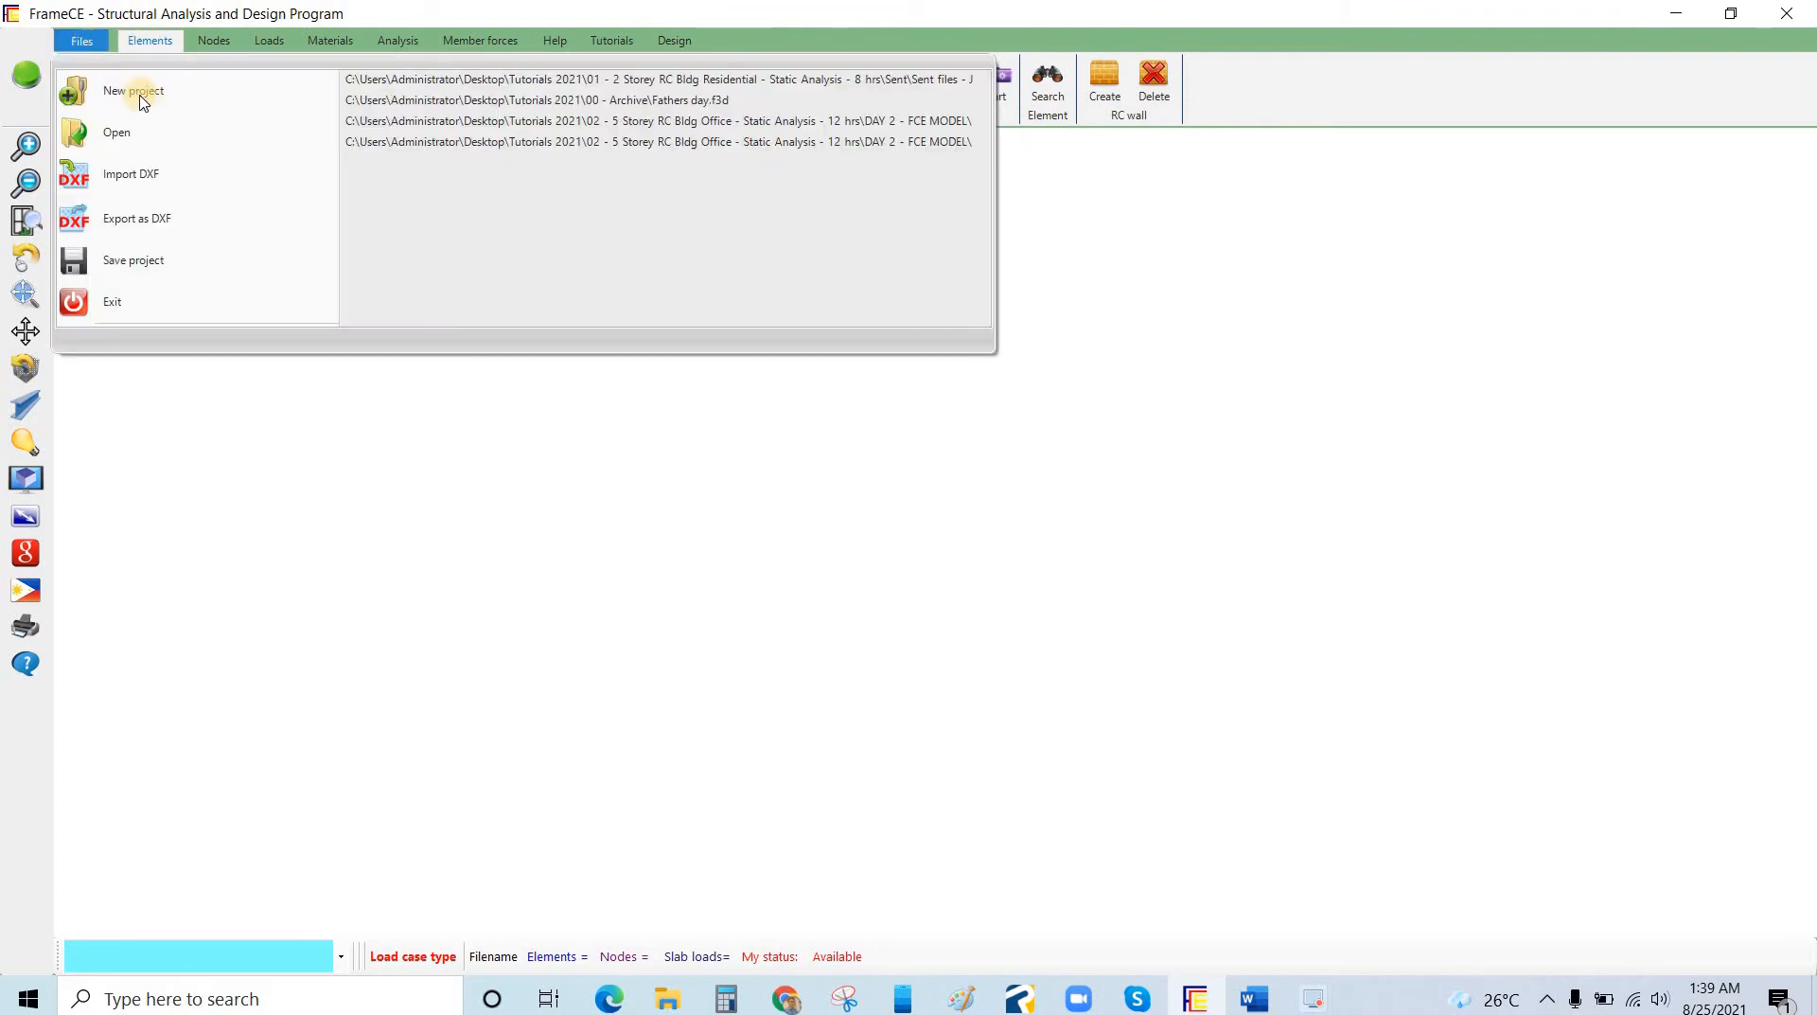
left_click(142, 94)
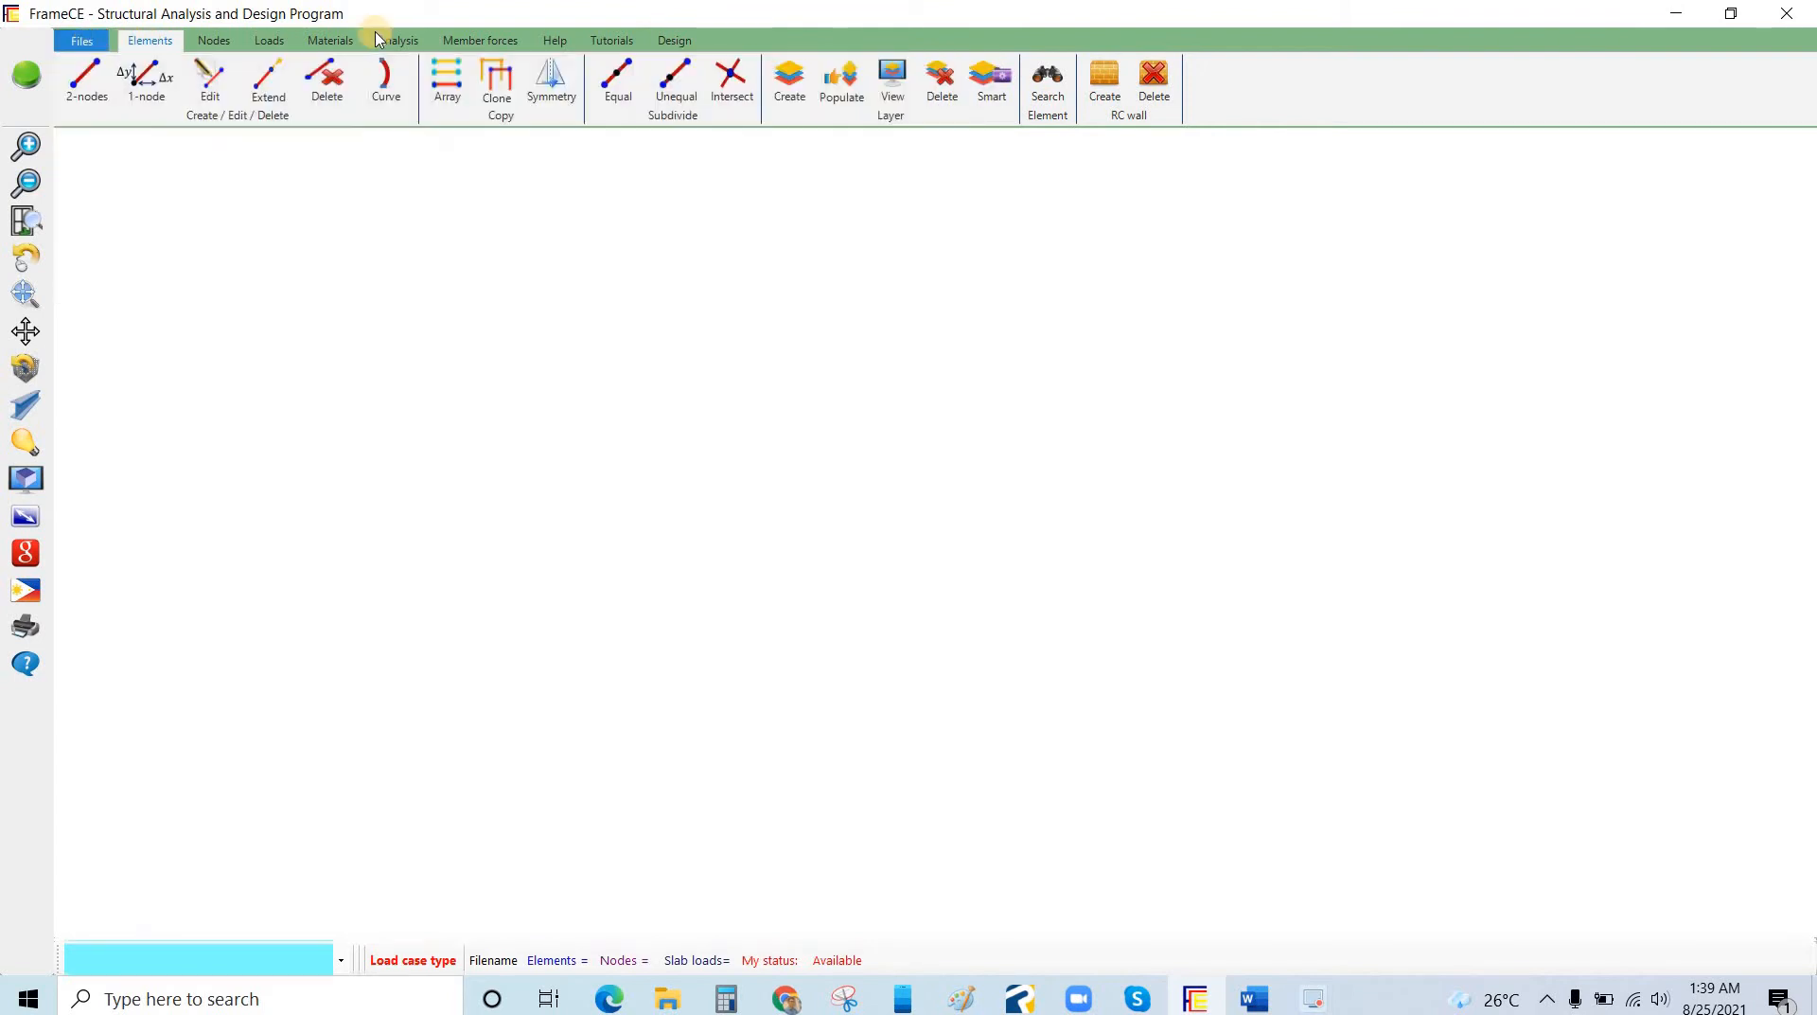
left_click_drag(366, 62, 345, 29)
left_click(556, 135)
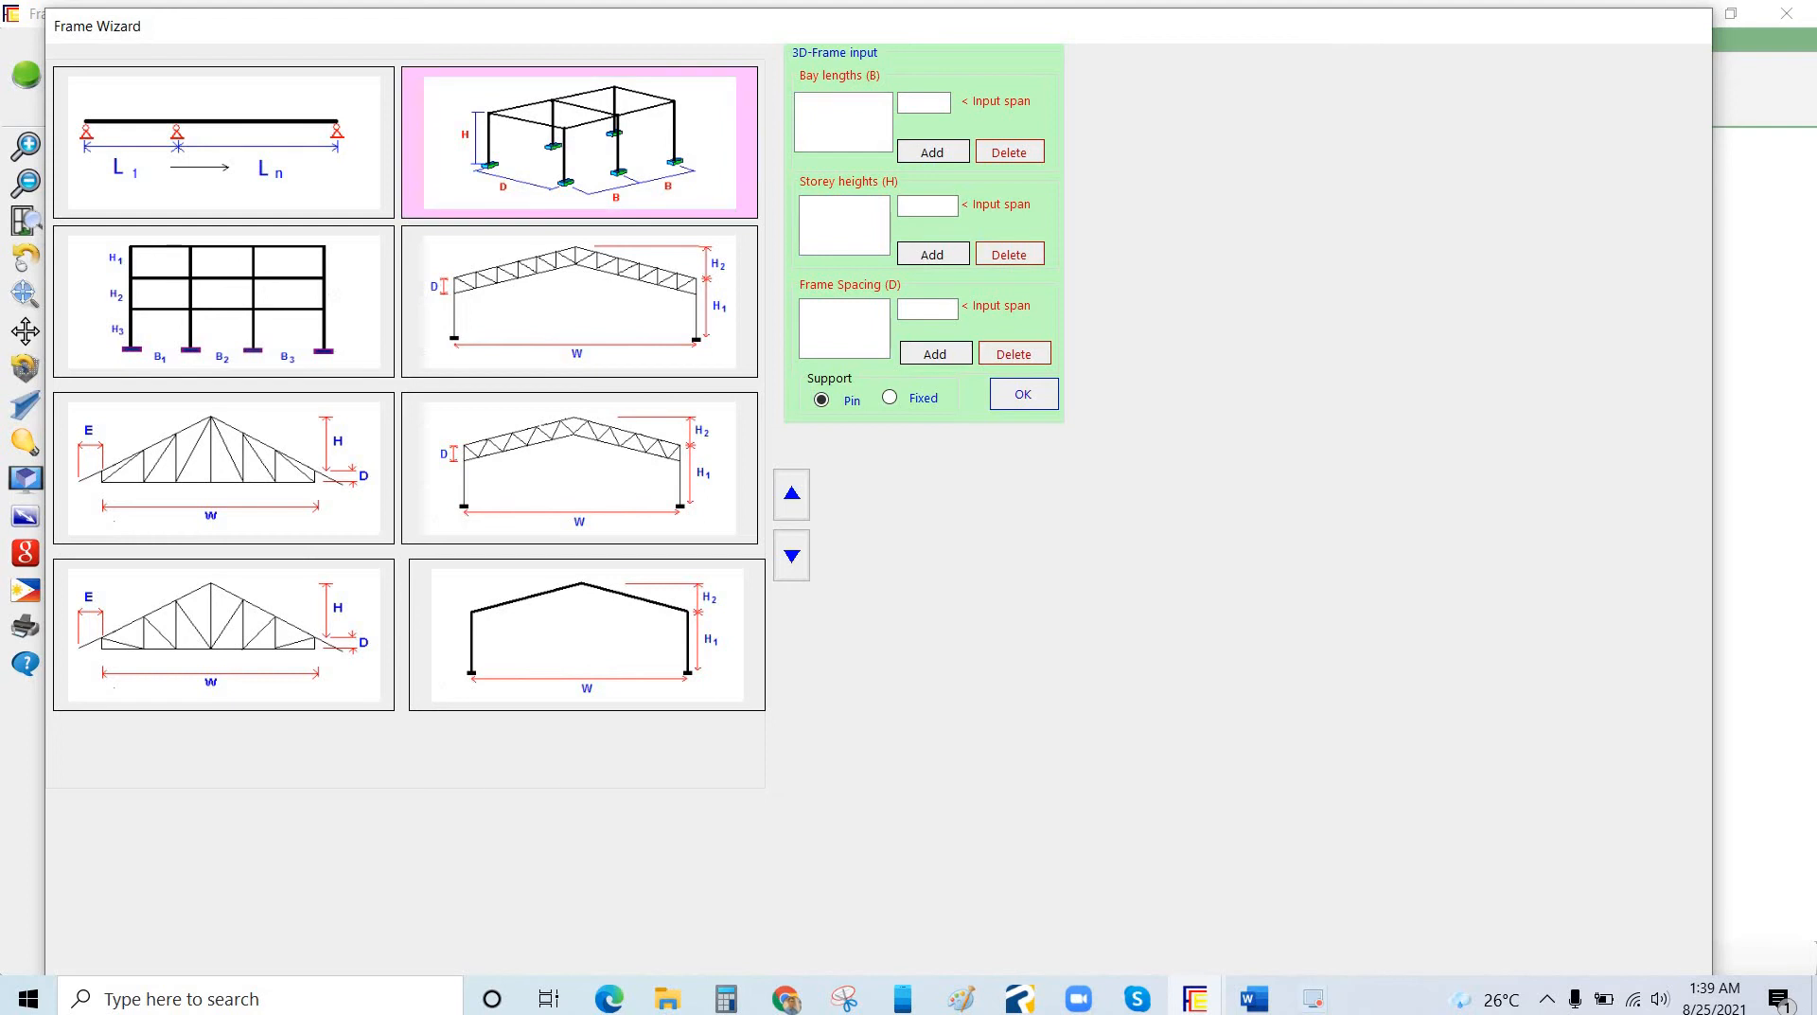
Switch to the FCE MANUAL BASIC INPUTS document in Word and examine the initial geometry inputs for the 3D frame.
key("alt+Tab")
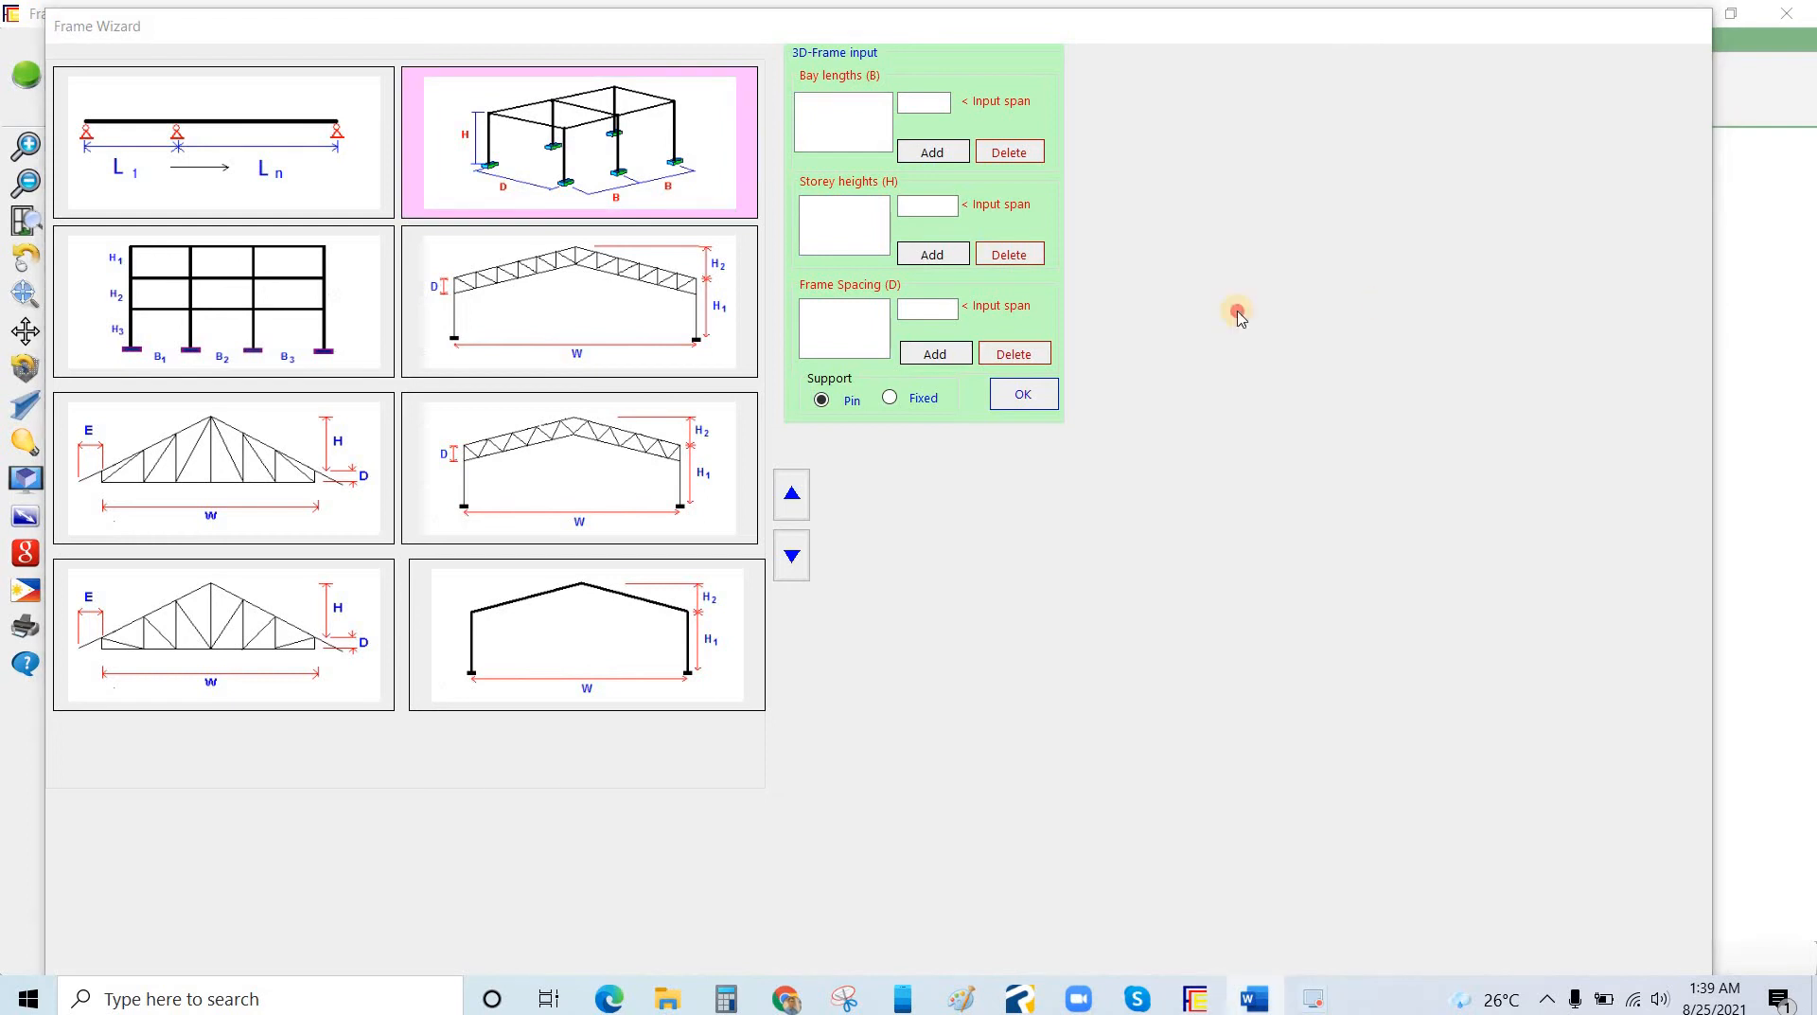
left_click_drag(1238, 312, 827, 160)
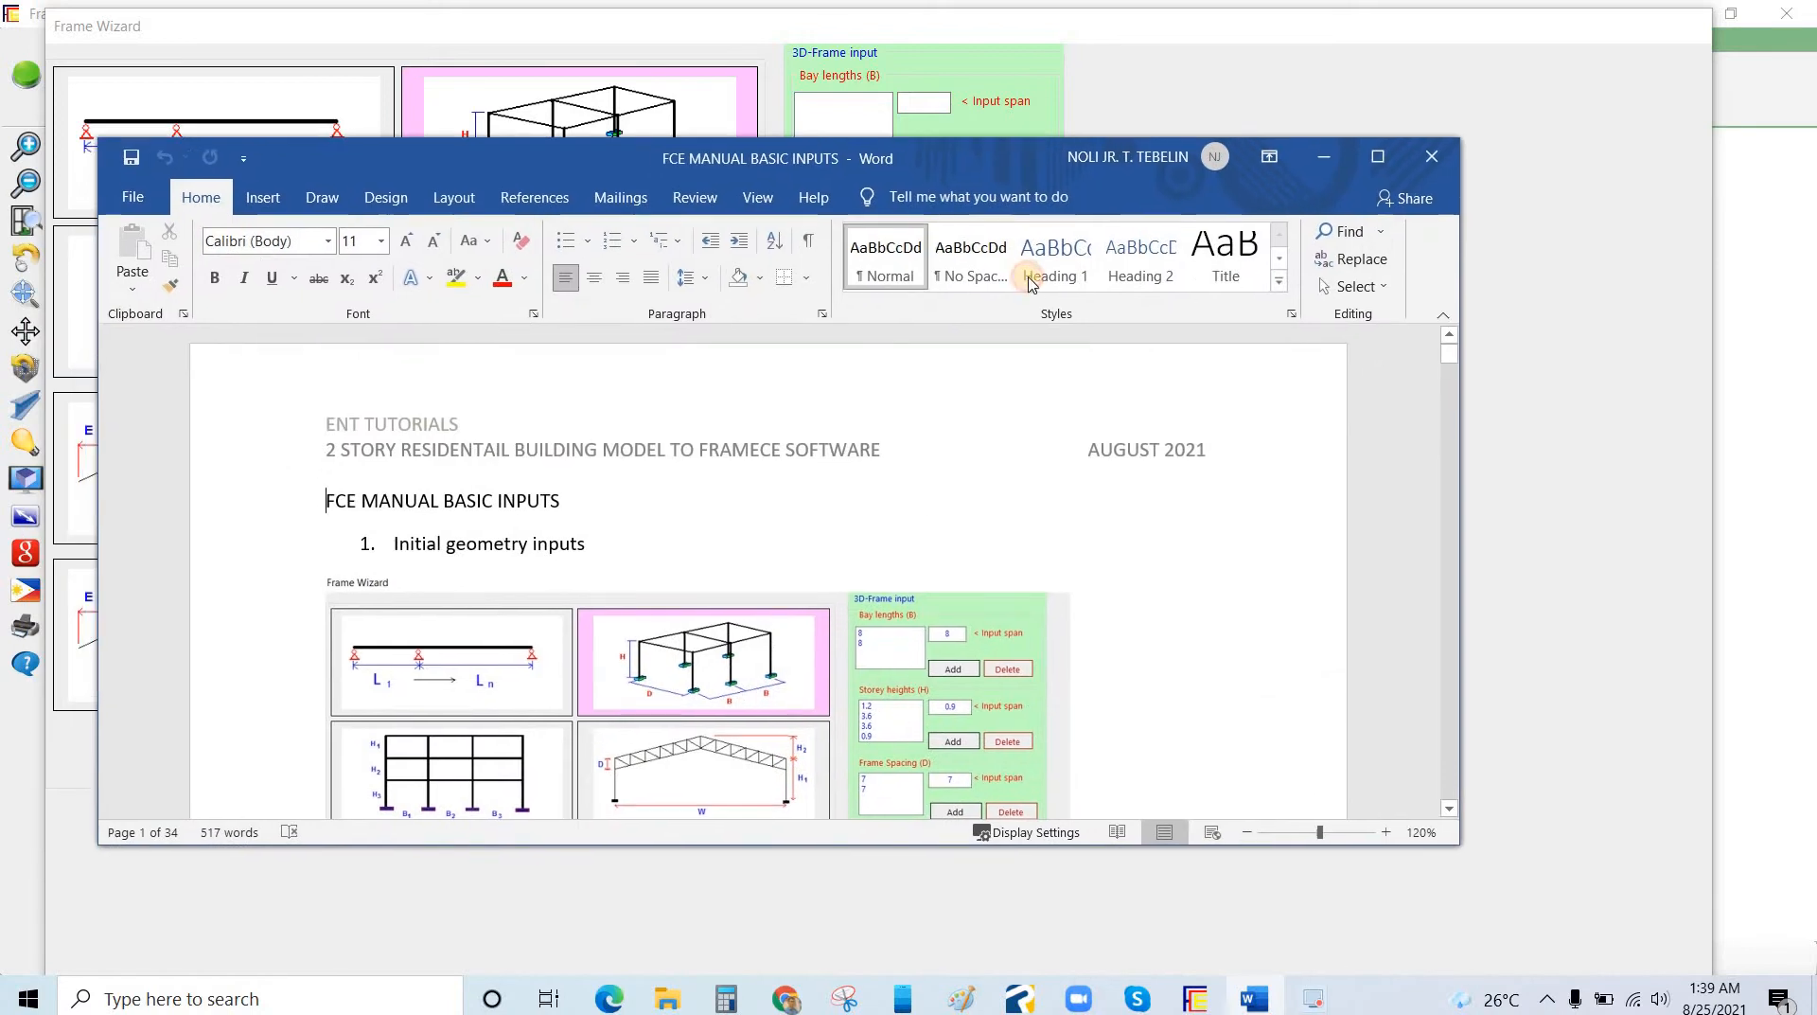
key("super+Up")
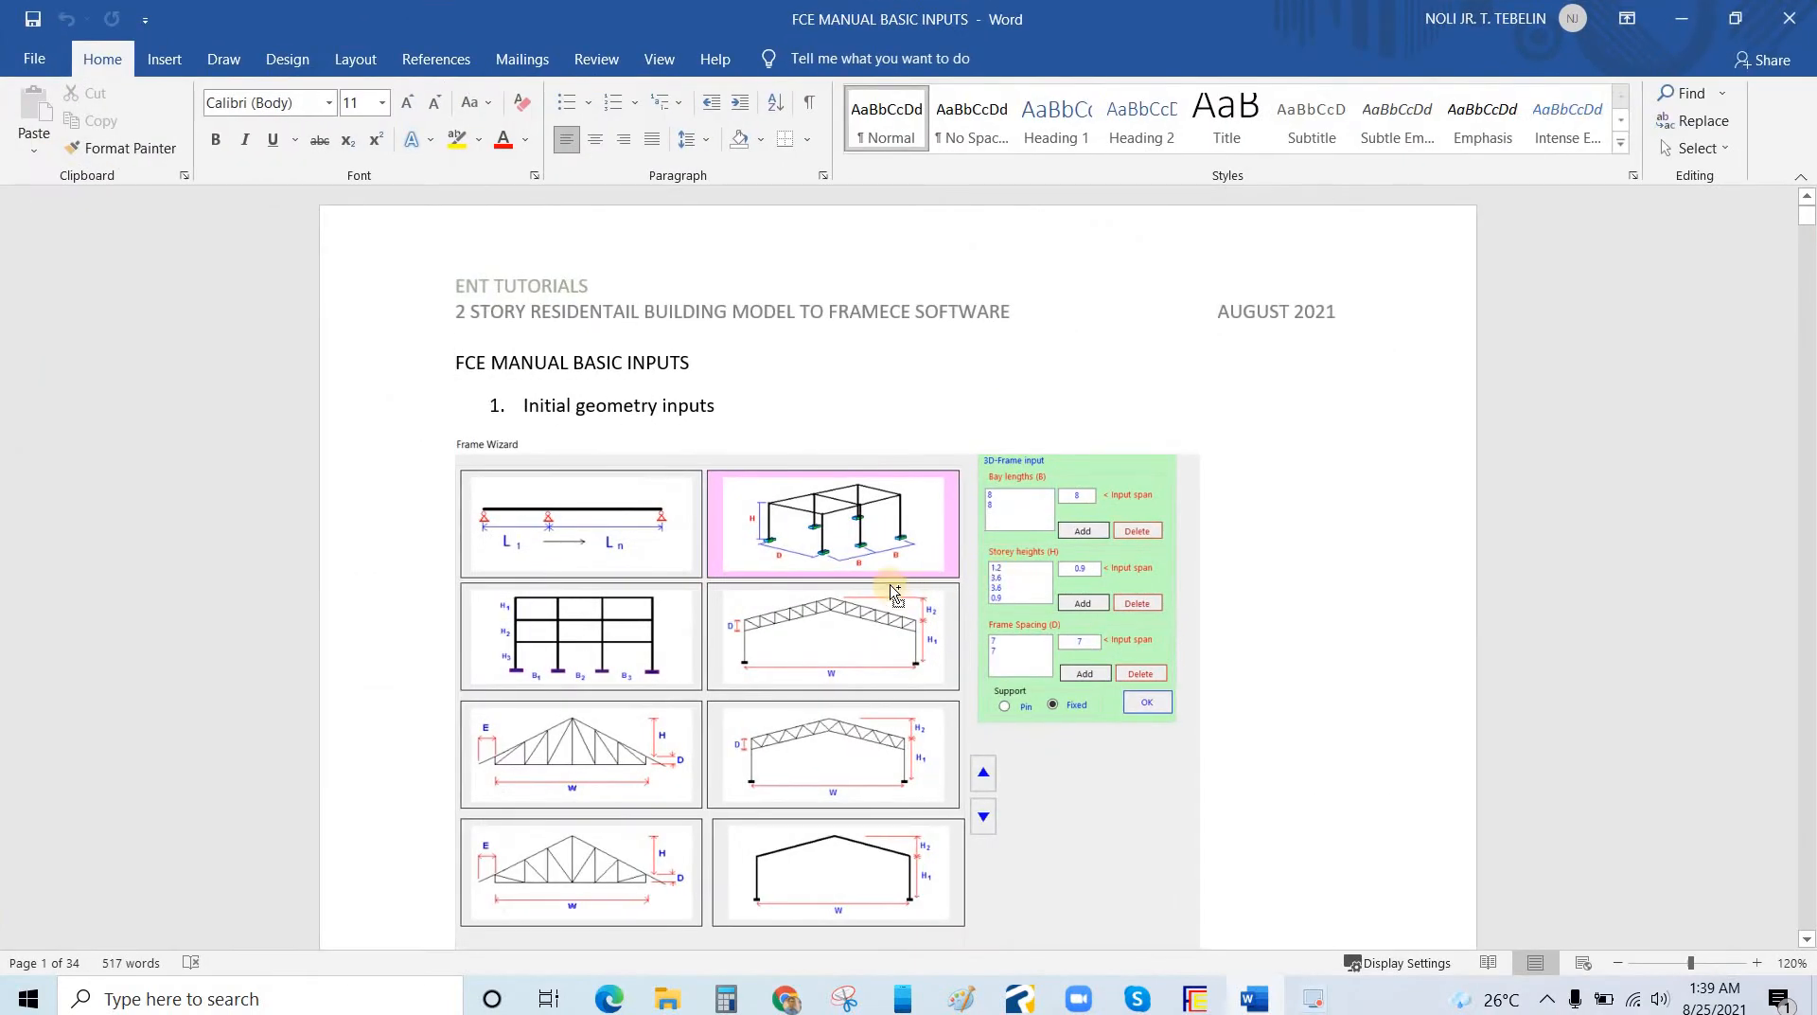
scroll(895, 593, "up", 3, "ctrl")
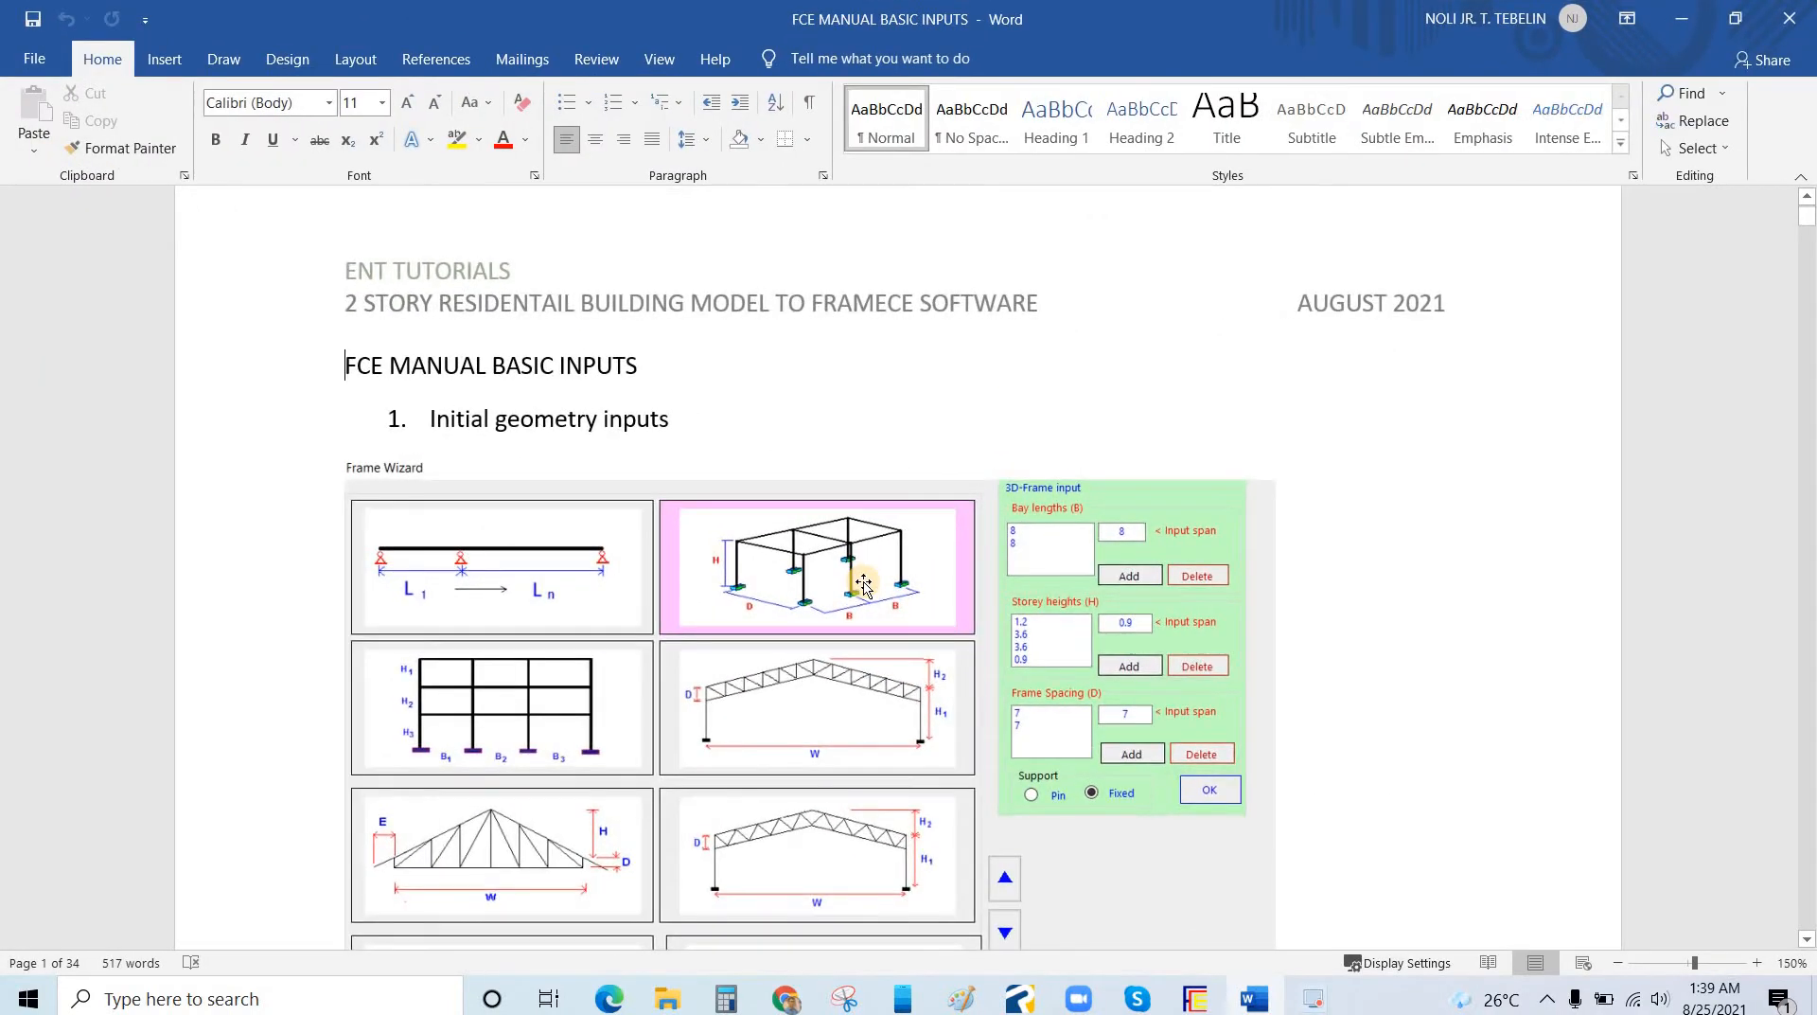
scroll(864, 584, "down", 3)
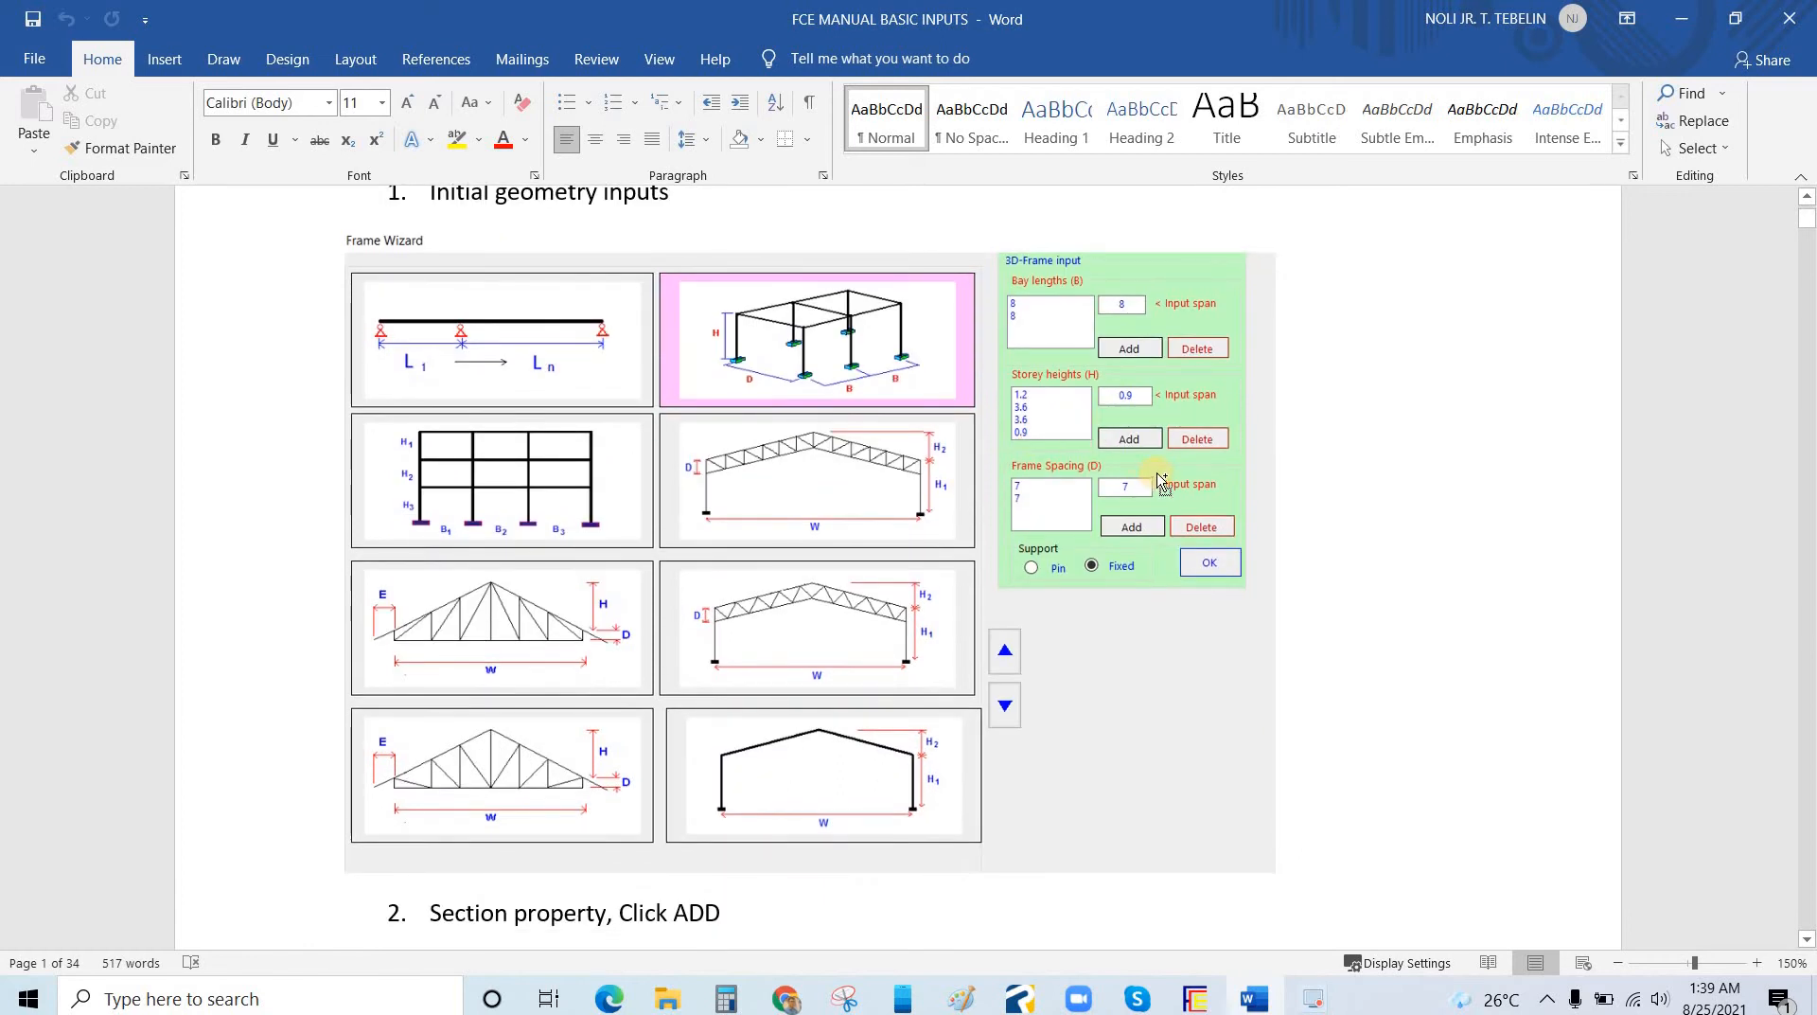
scroll(1041, 525, "up", 3, "ctrl")
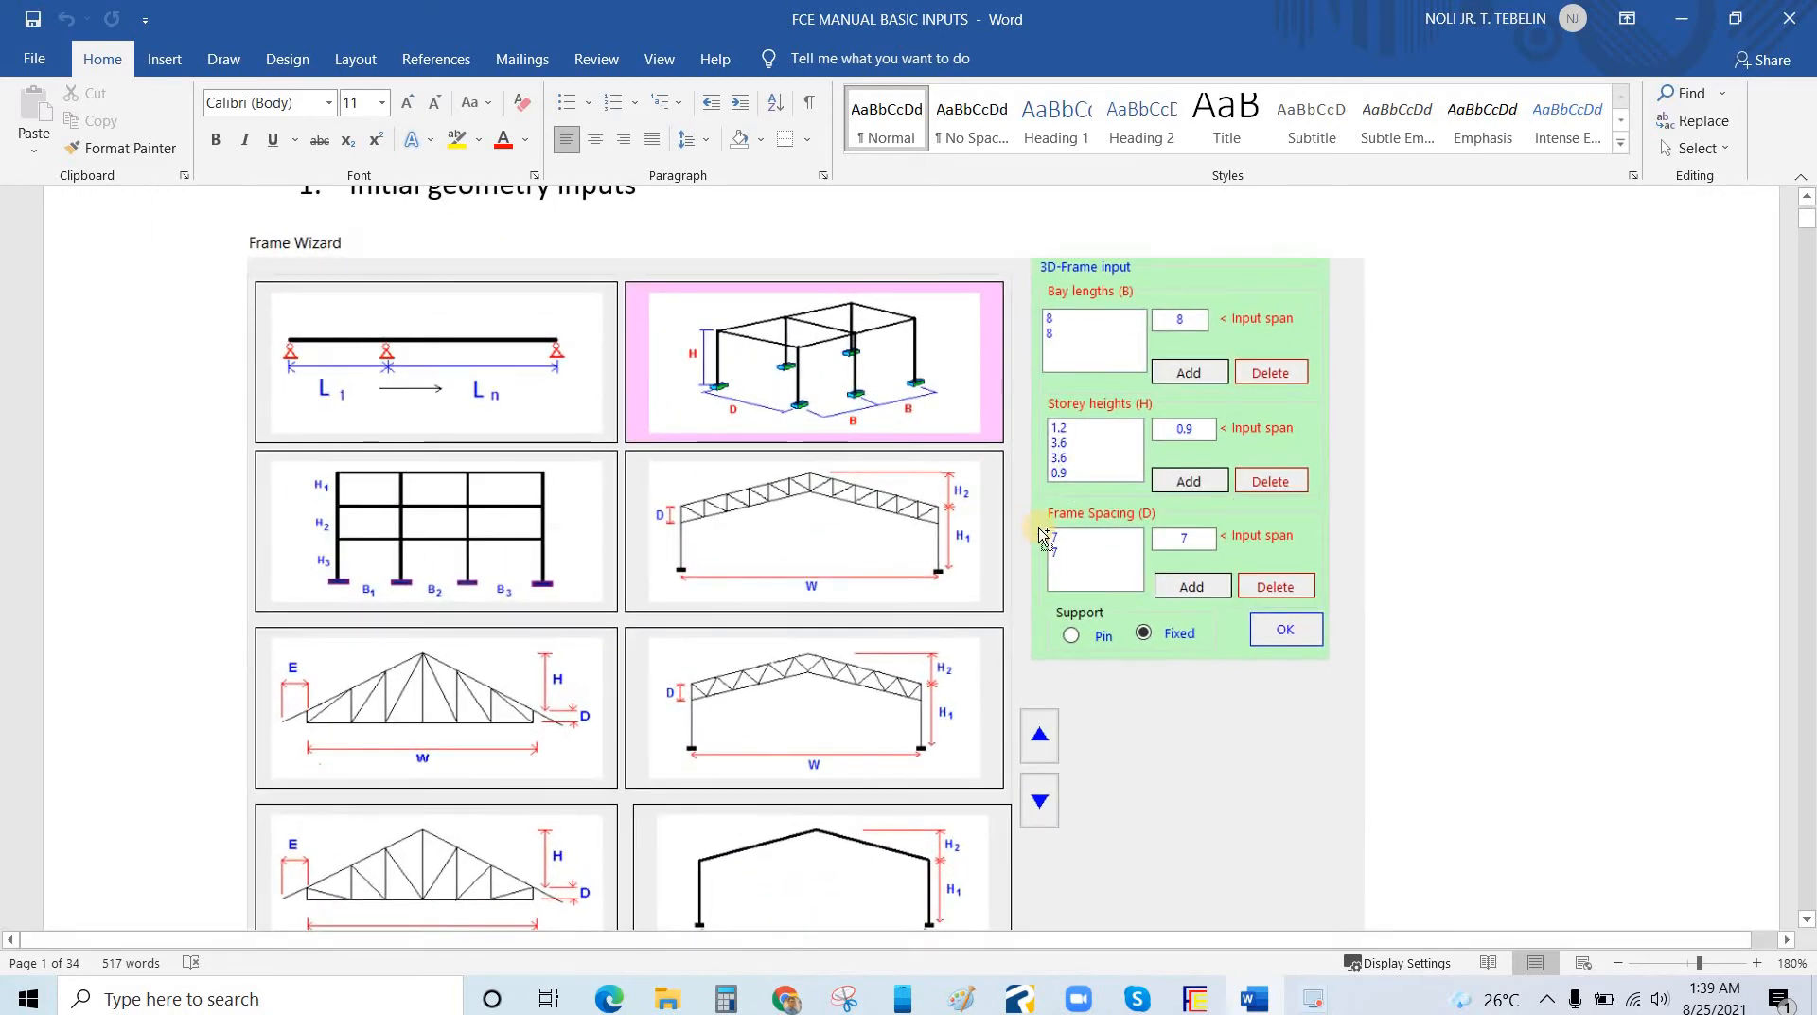
scroll(1041, 536, "down", 2, "ctrl")
Read through the manual's sections from section properties to model editing, and return to FrameCE's Frame Wizard.
scroll(1033, 533, "down", 5)
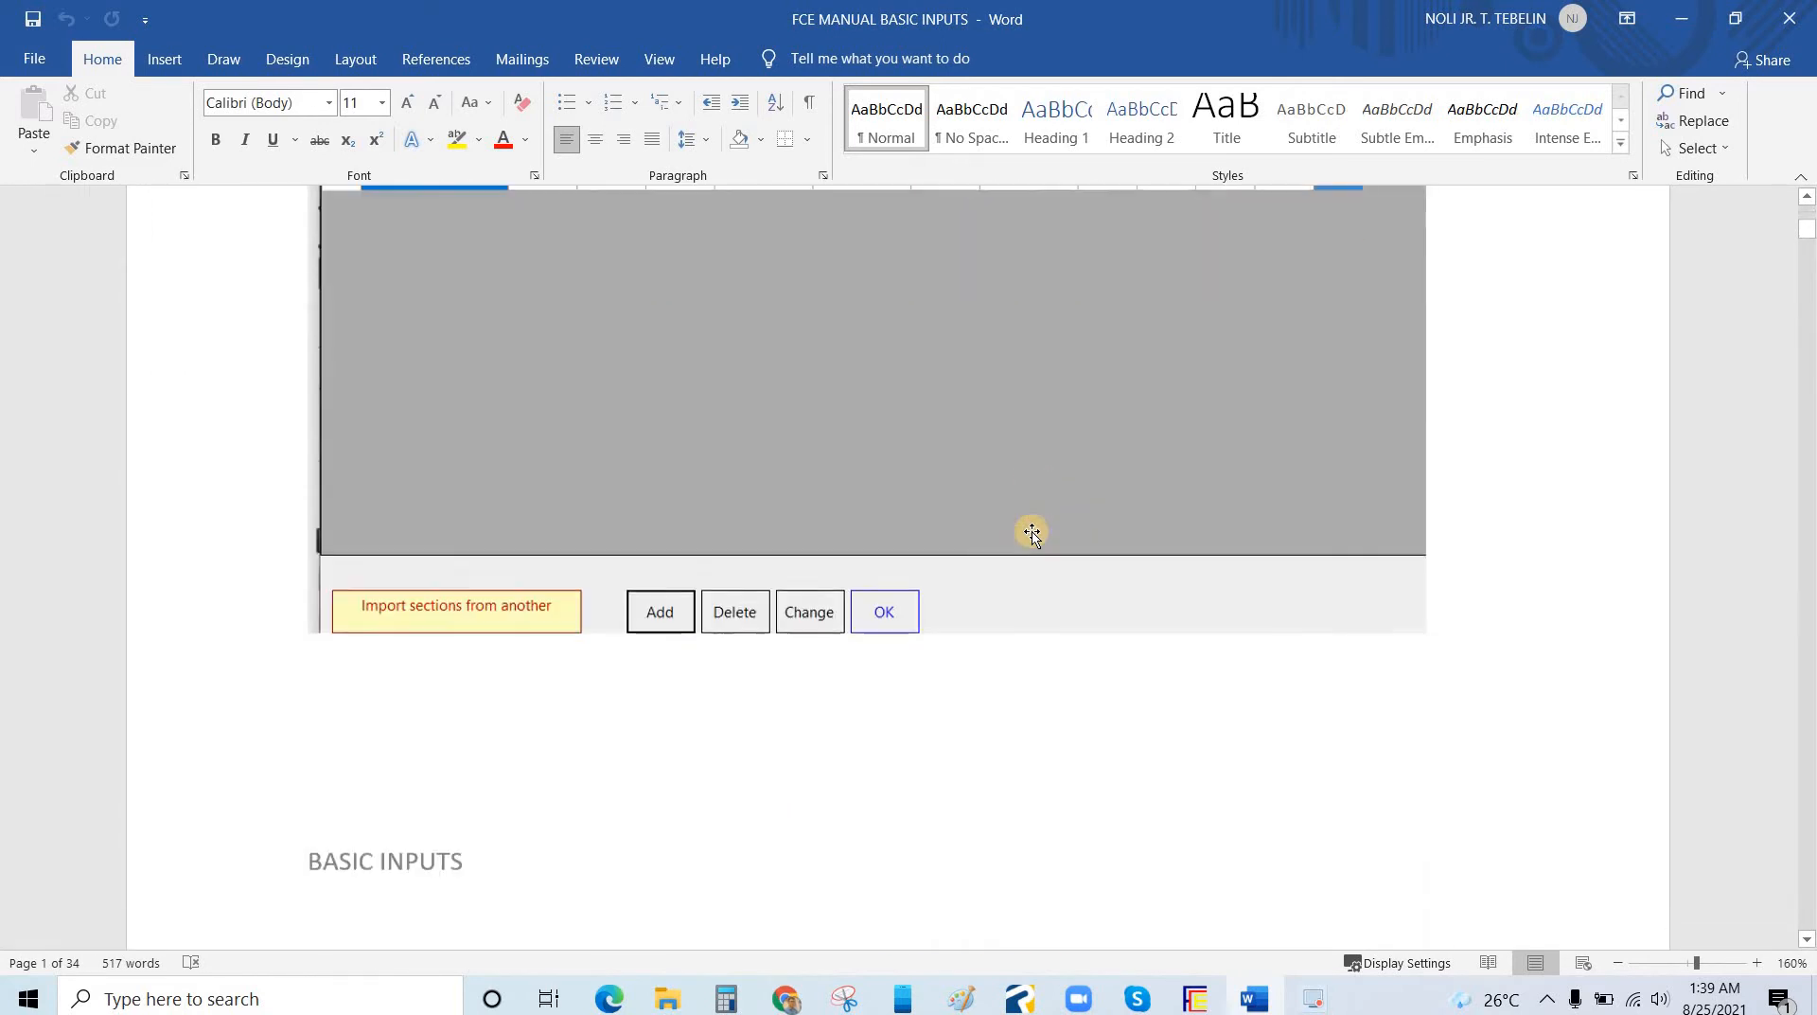
scroll(1031, 532, "down", 12)
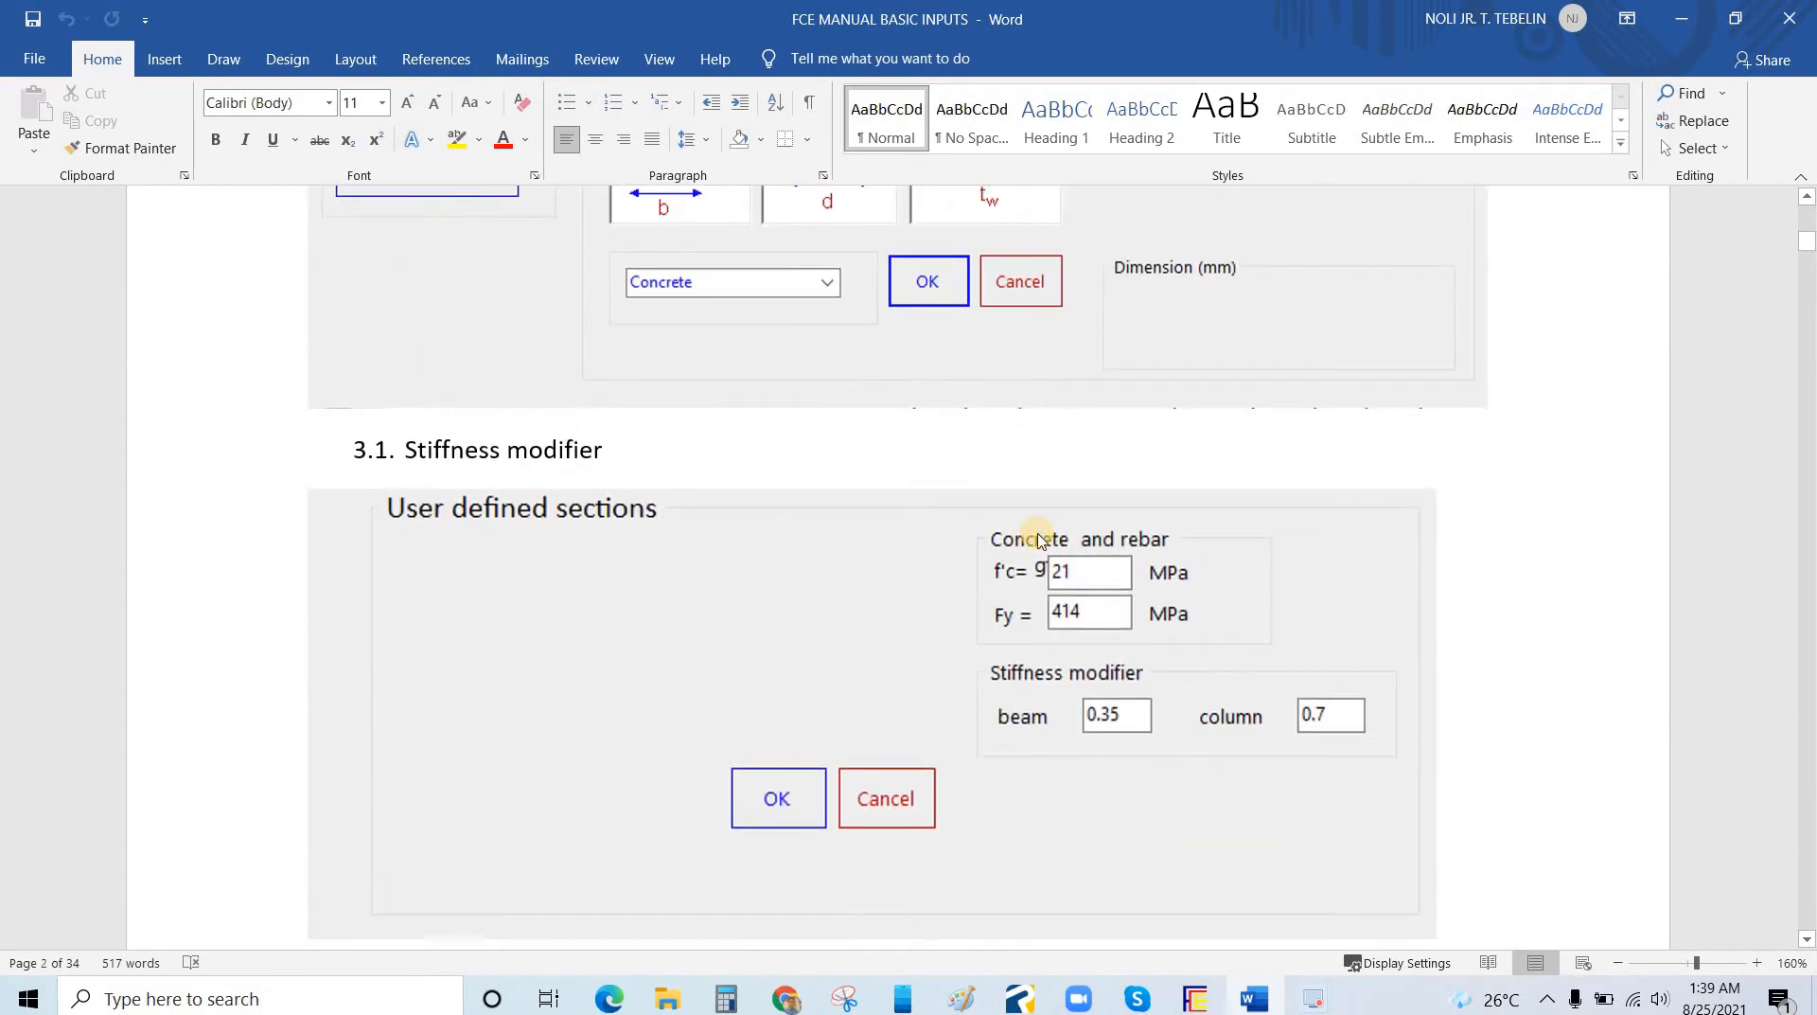
scroll(1039, 540, "down", 15)
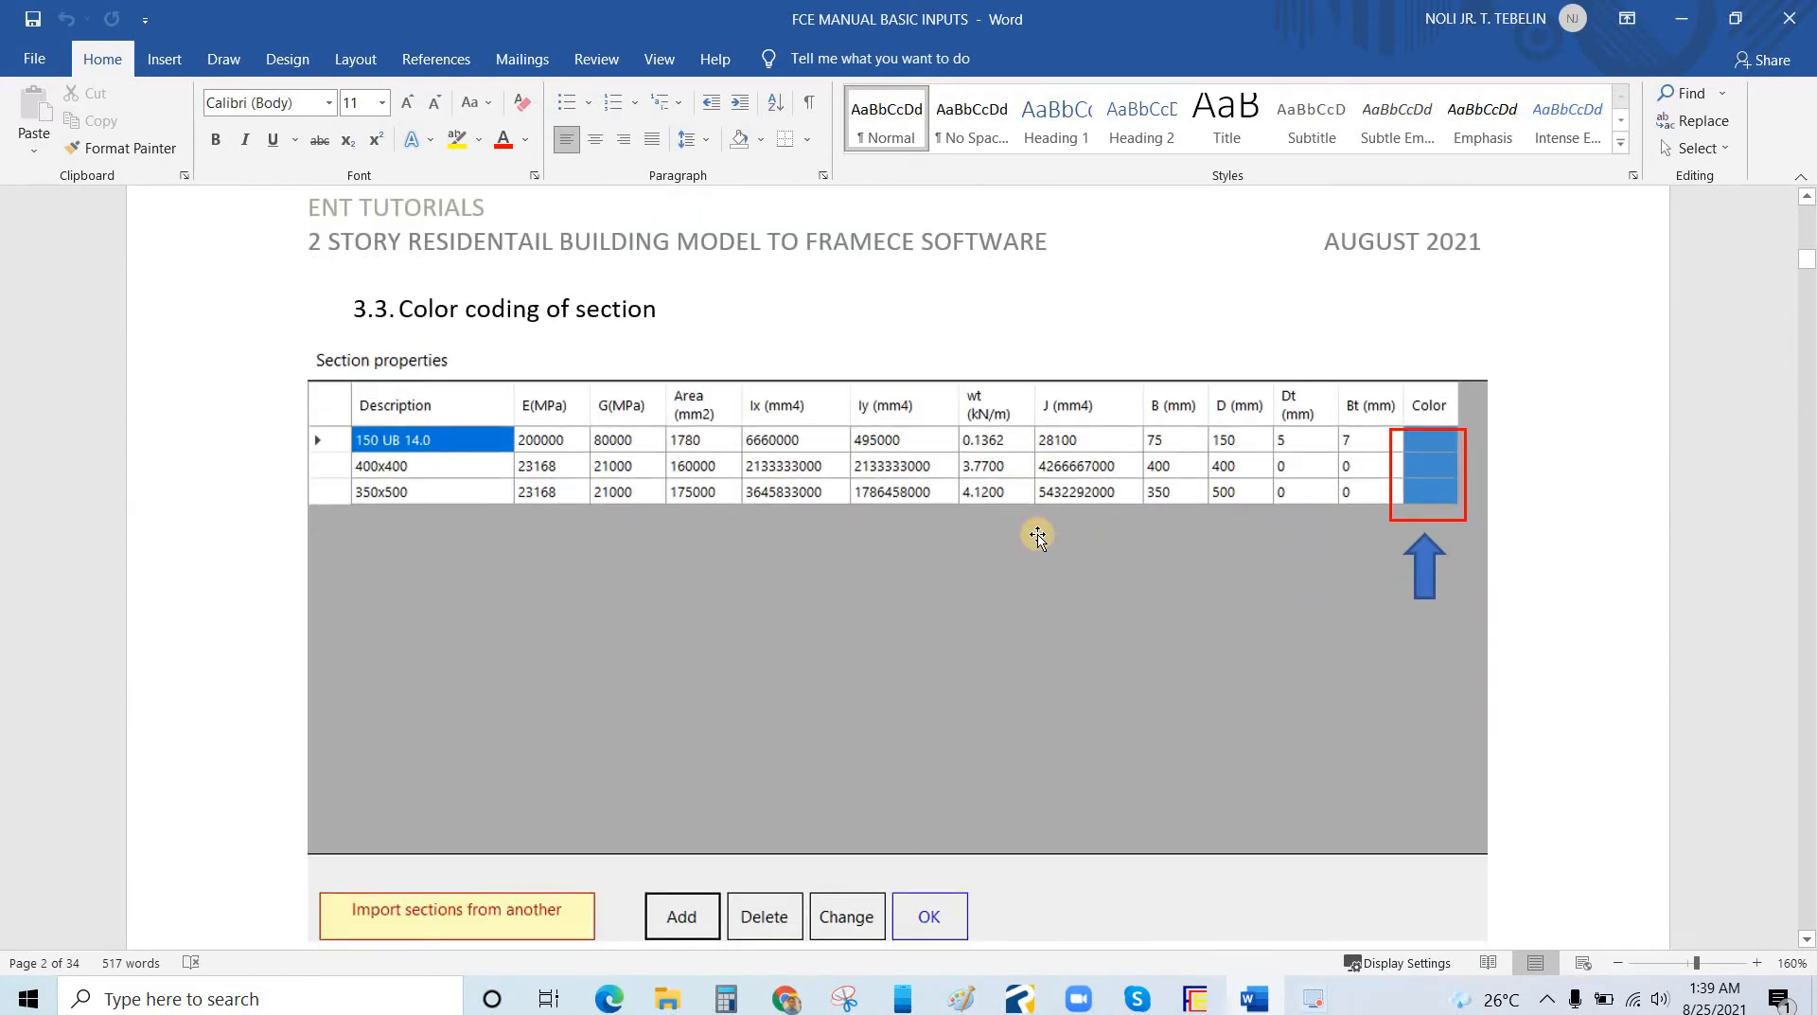
scroll(1038, 539, "down", 15)
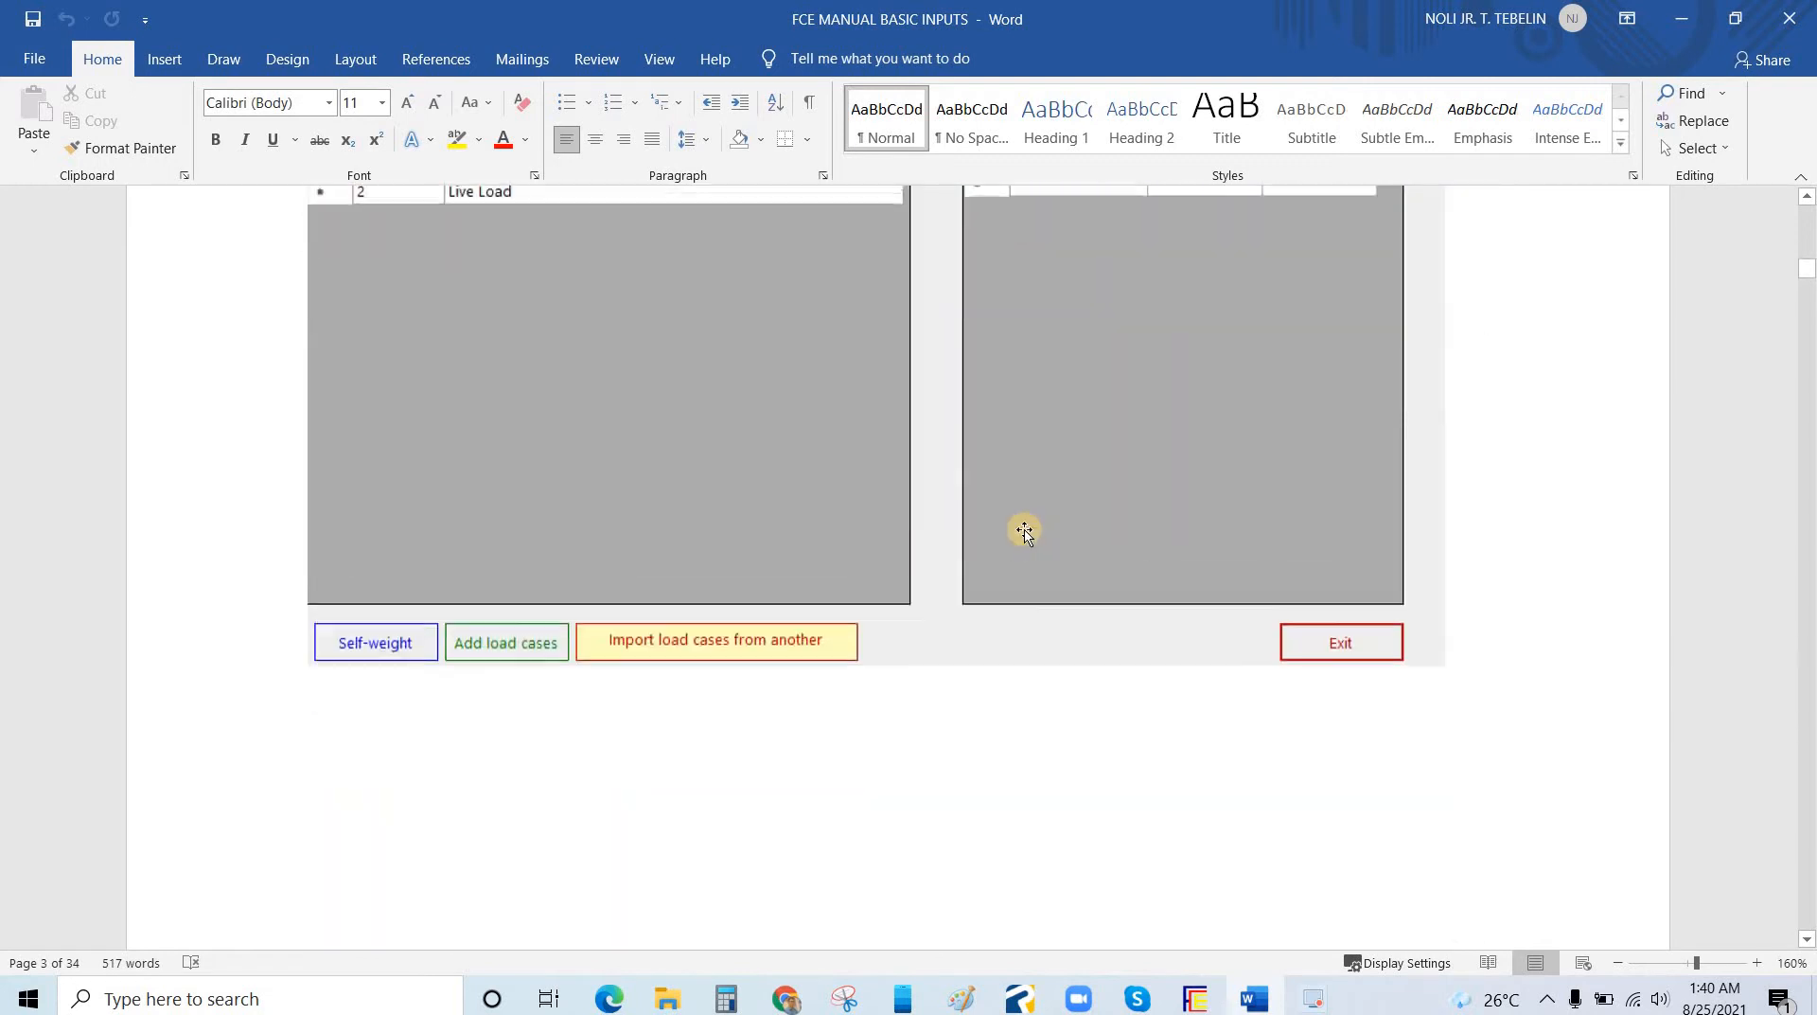
scroll(1025, 539, "down", 3)
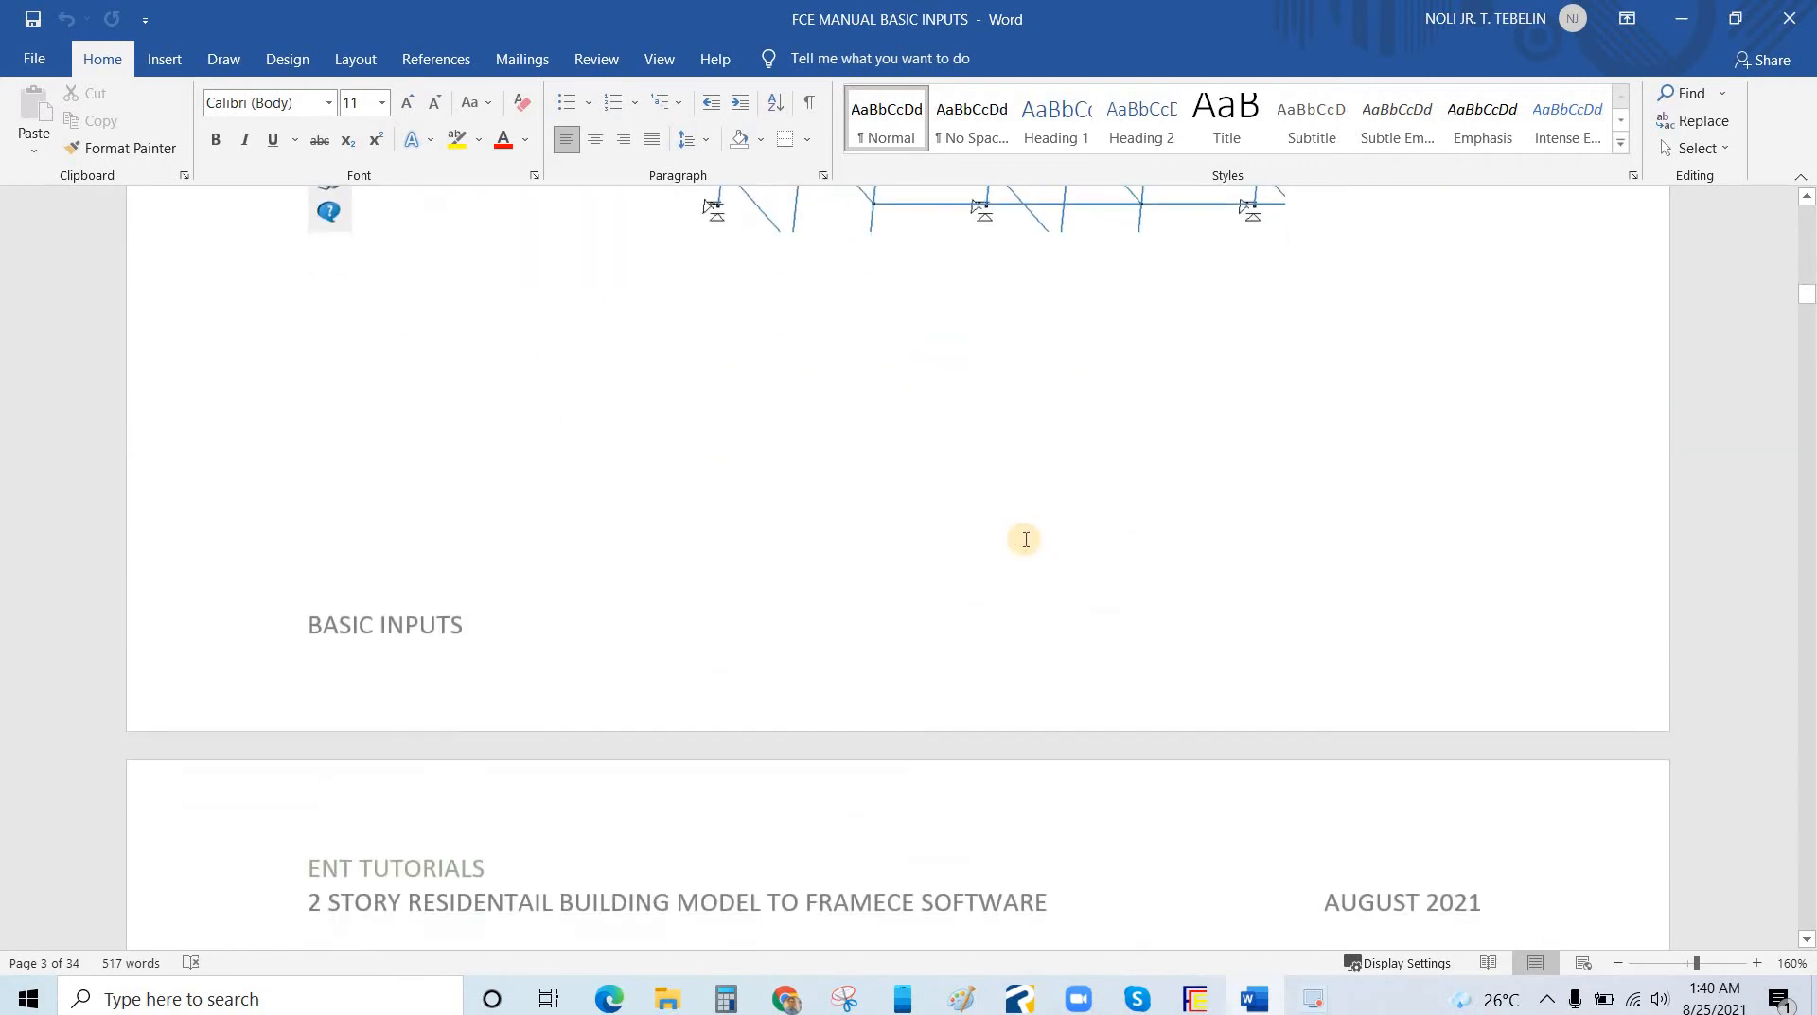
scroll(1025, 539, "down", 19)
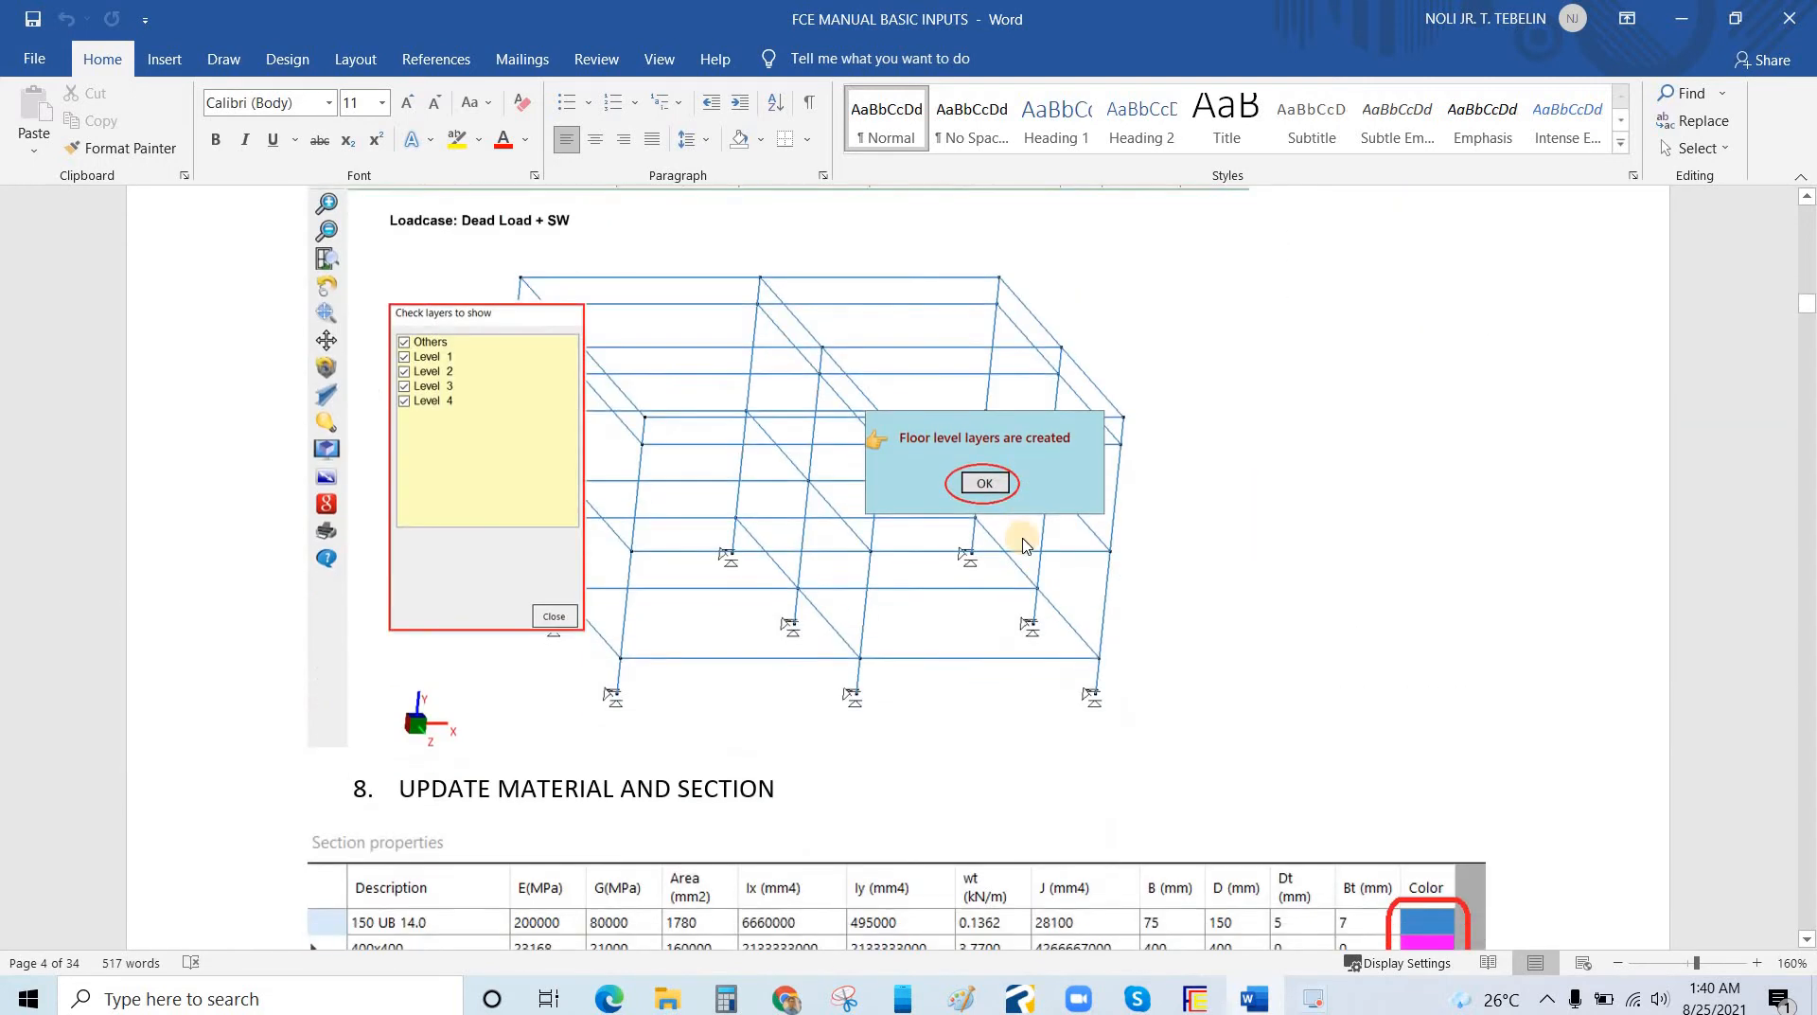
scroll(684, 329, "down", 10)
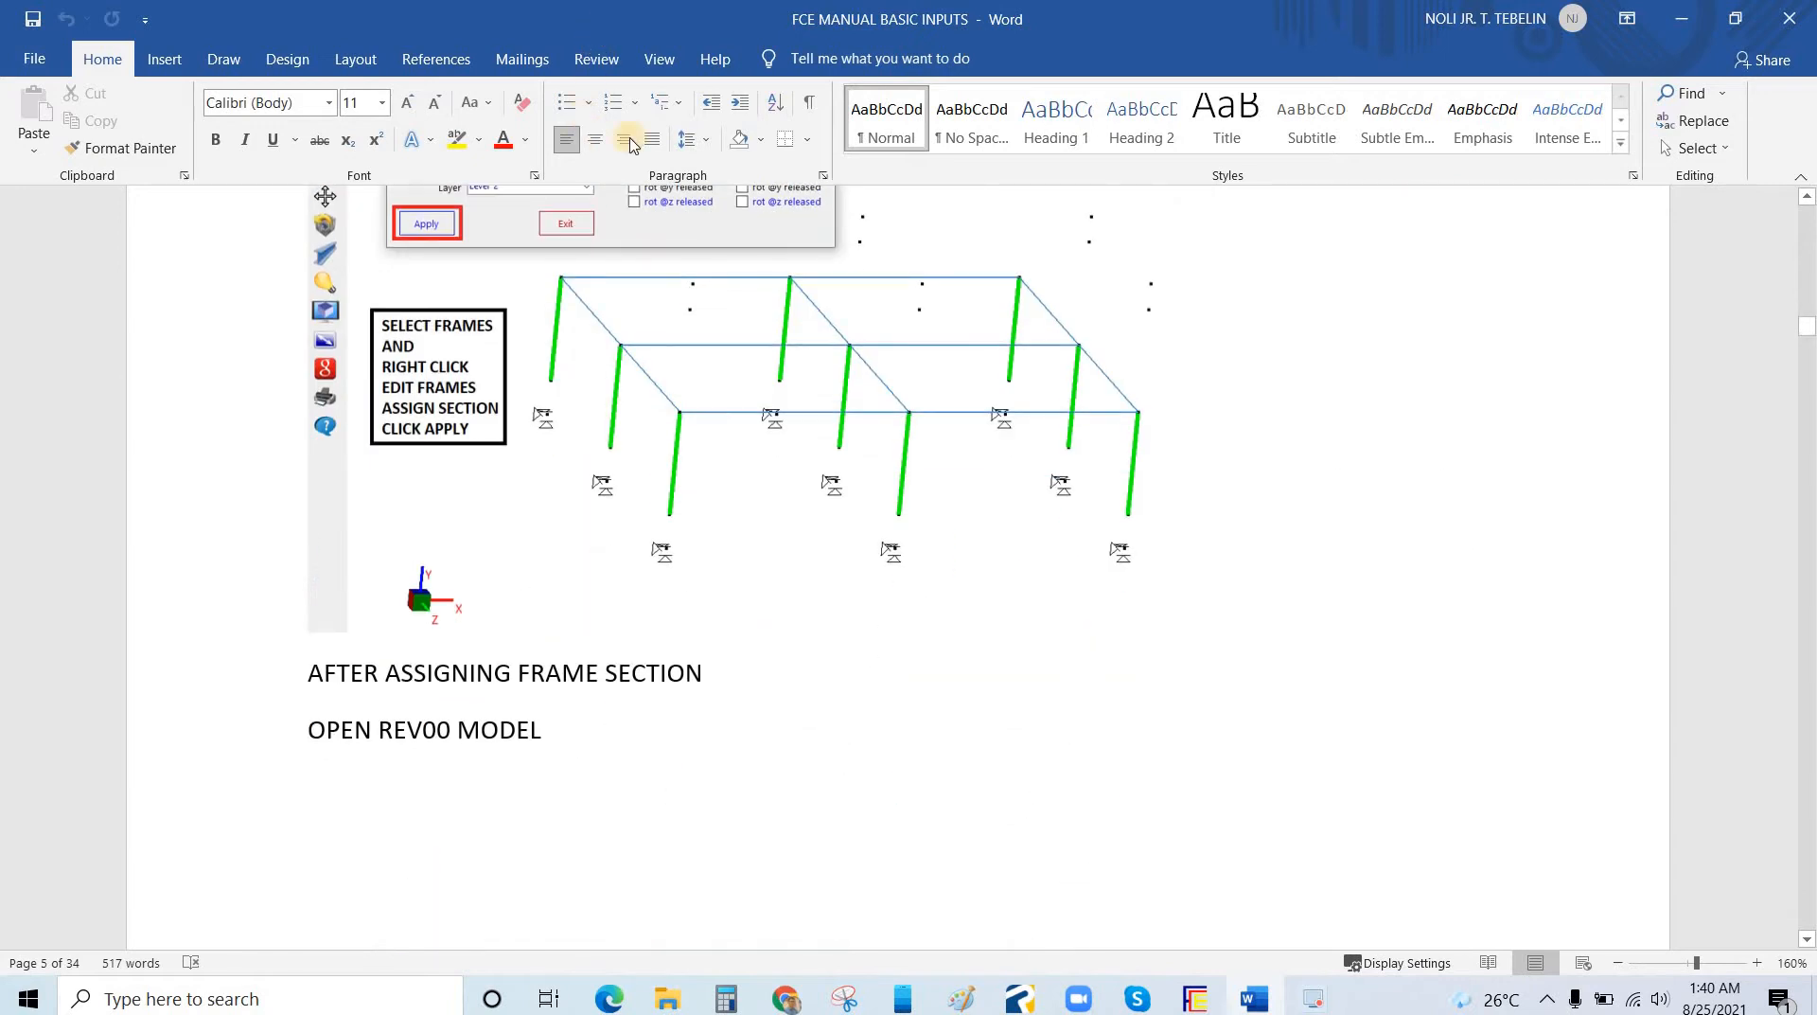
scroll(834, 512, "down", 20)
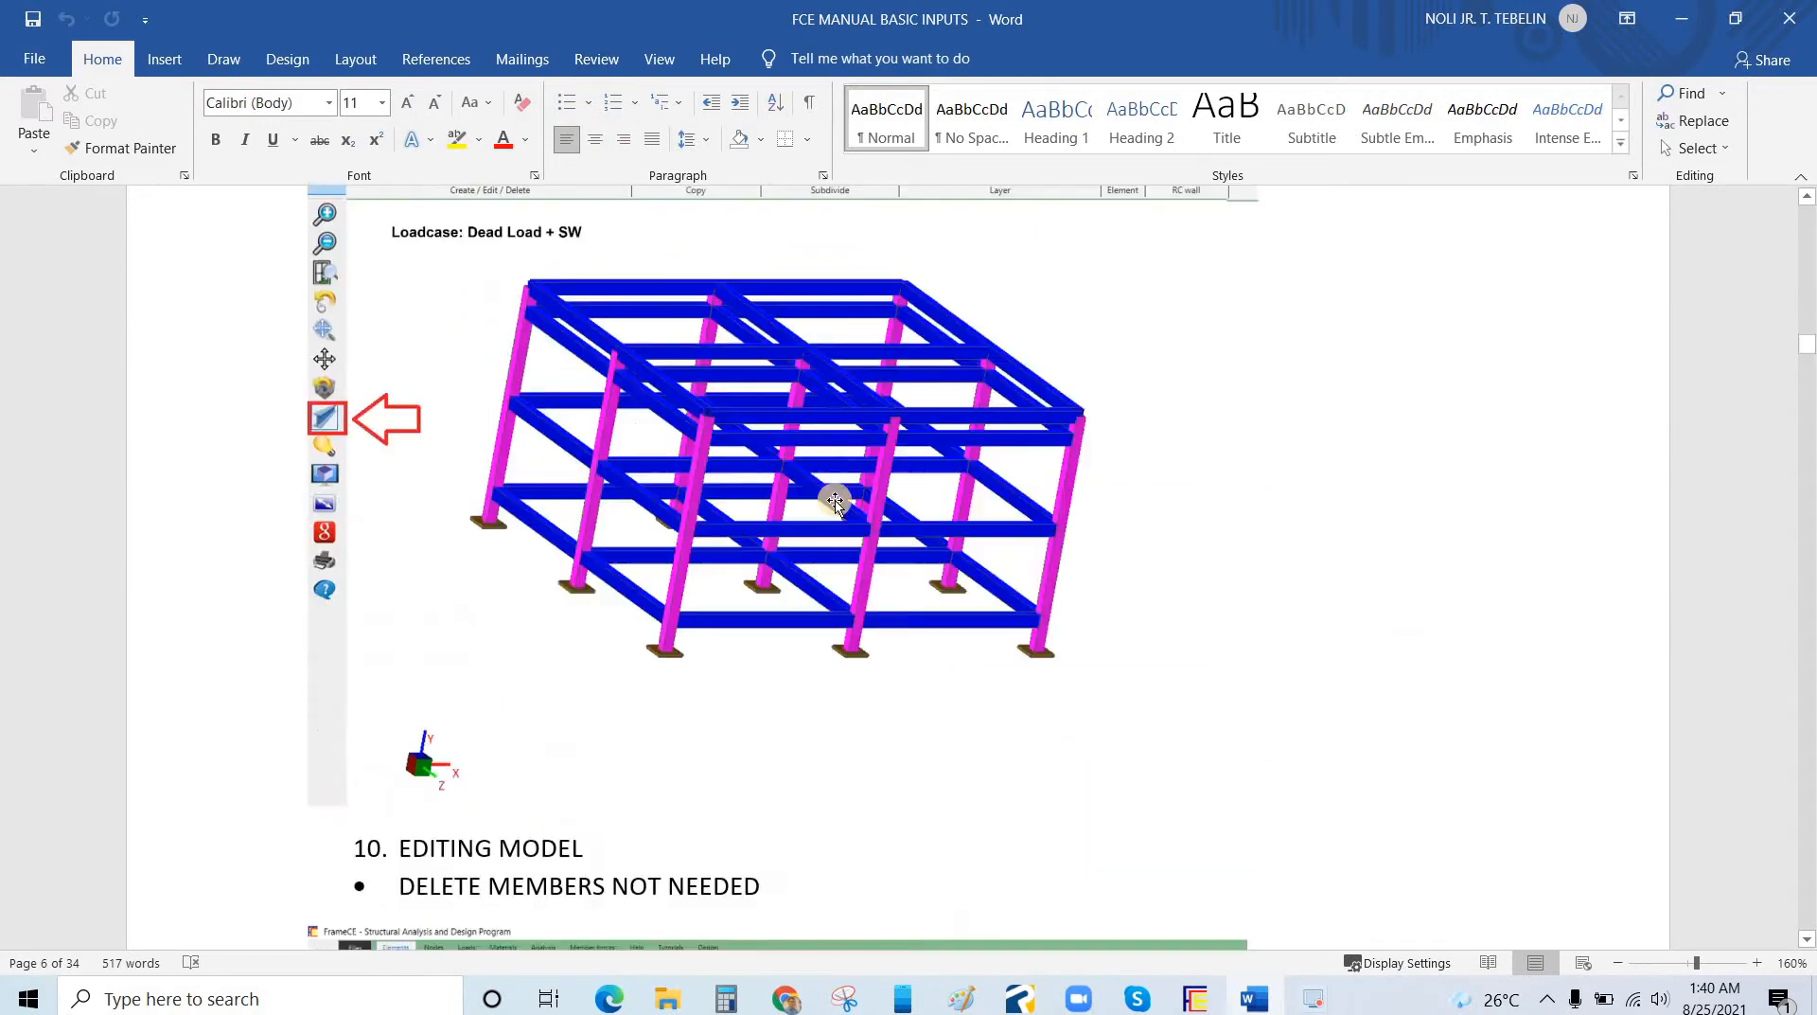
scroll(592, 23, "up", 13)
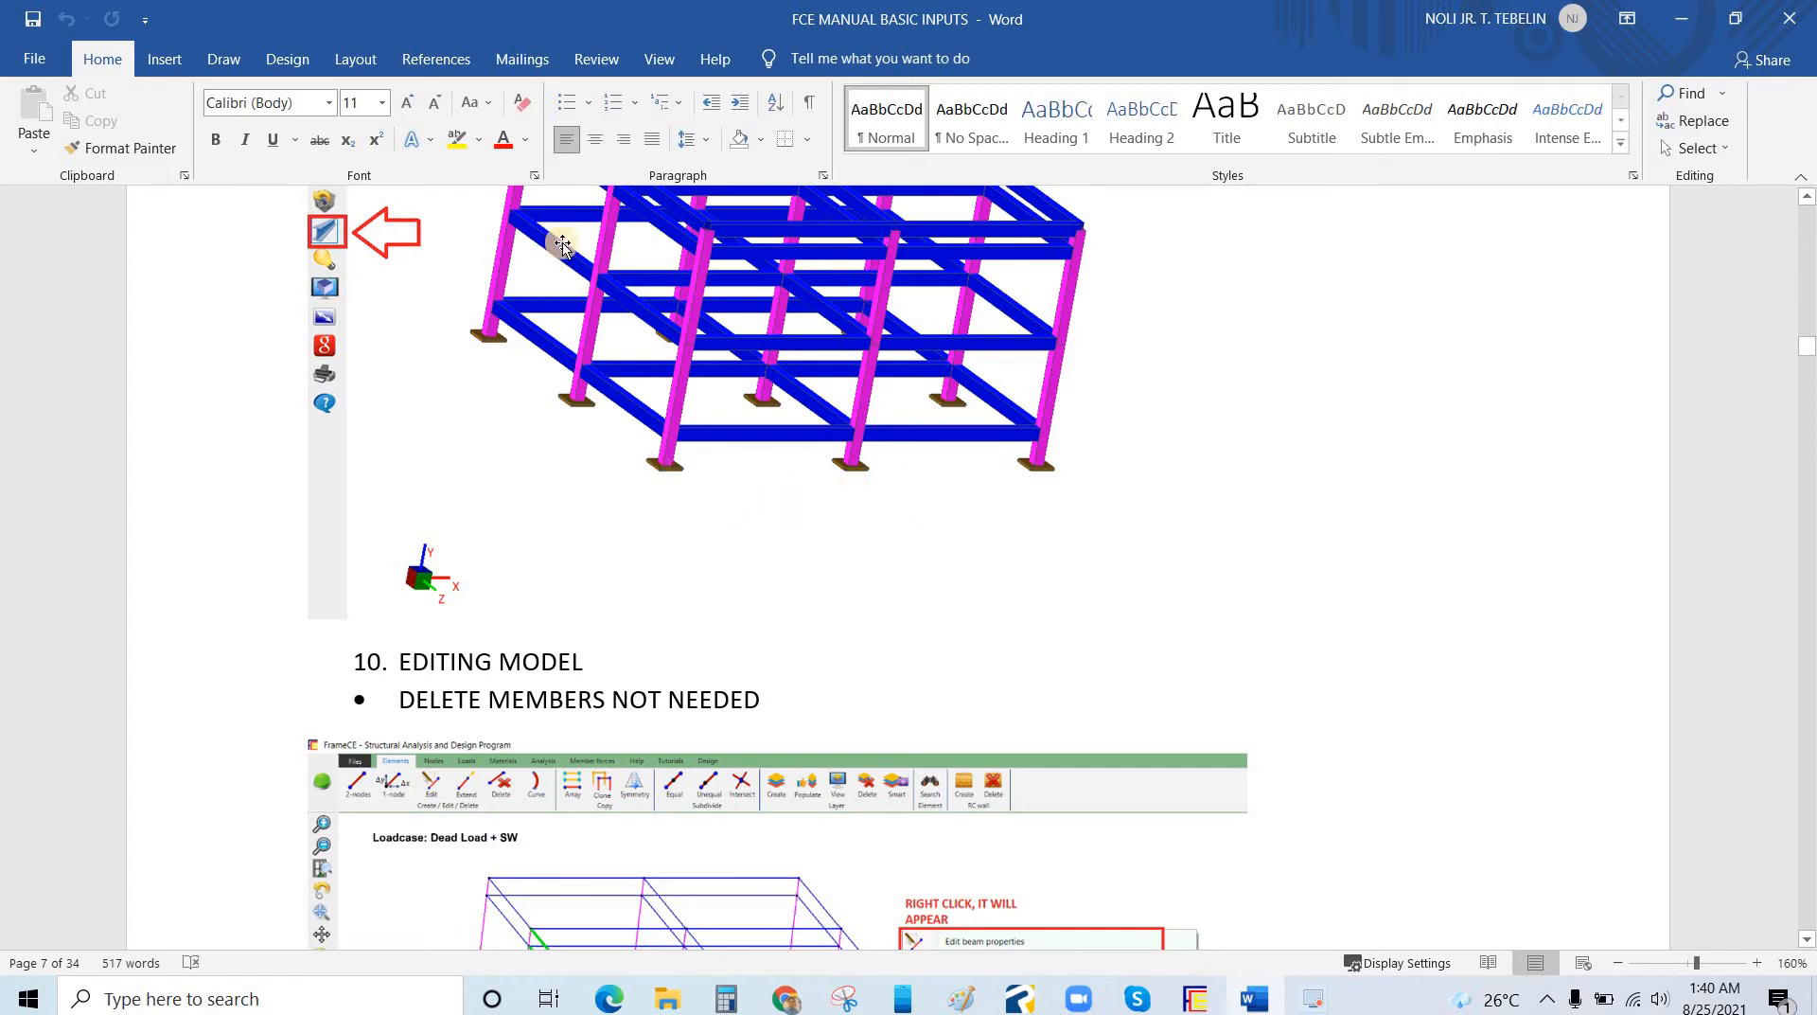
left_click_drag(724, 21, 1815, 228)
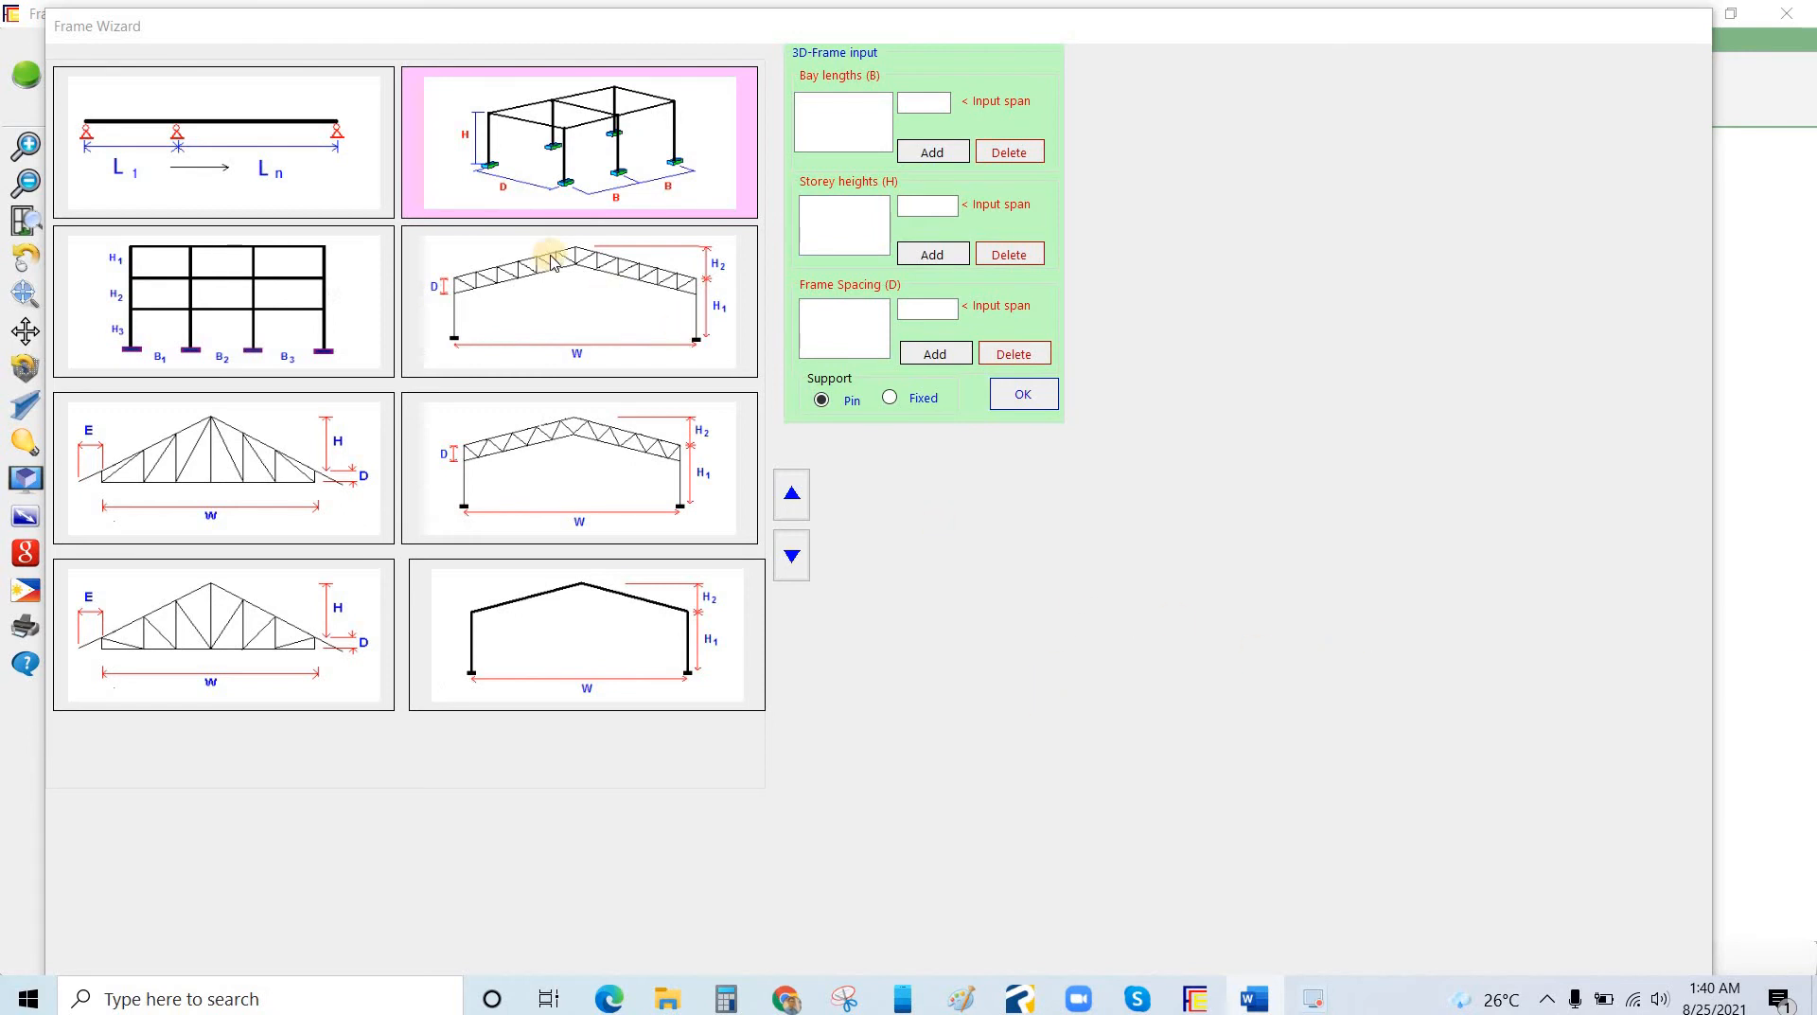
Add two bay lengths of 8 each to the 3D frame input.
left_click(946, 159)
left_click(942, 155)
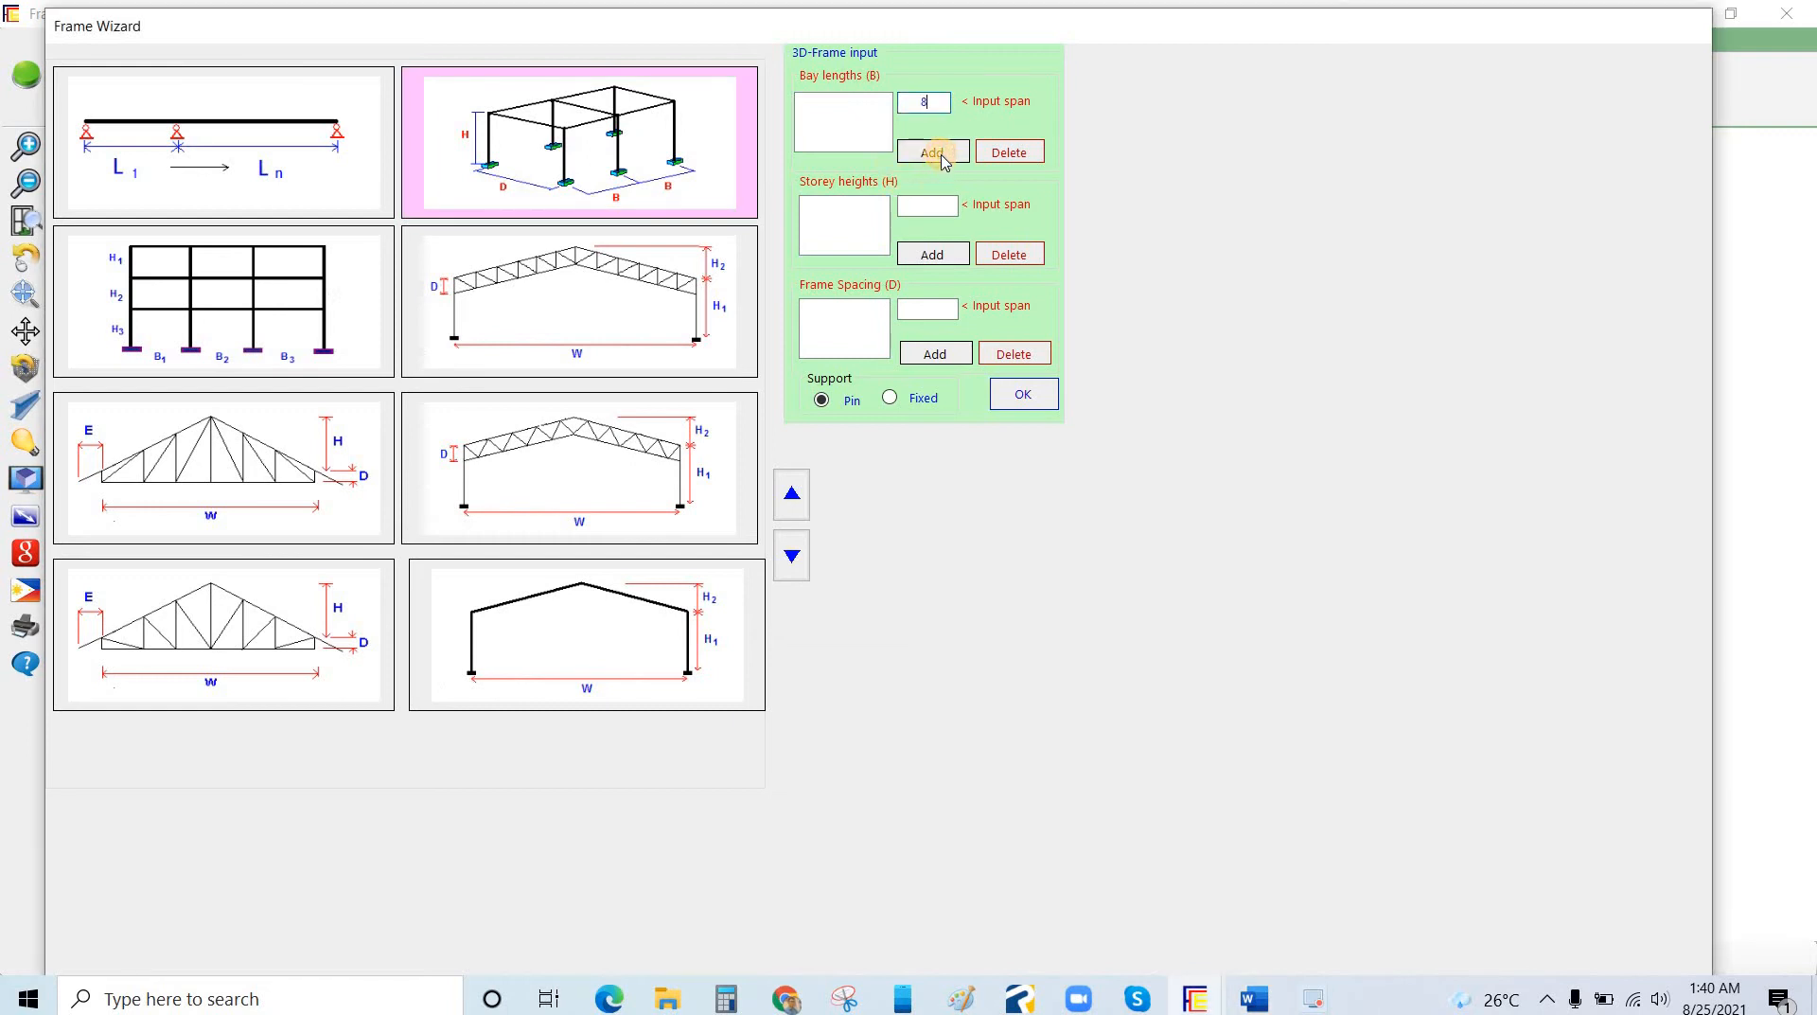
double_click(941, 157)
Add storey heights of 1.2, 3.6, 3.6 and 0.9 to the 3D frame input.
left_click(928, 205)
type("1.2")
left_click(954, 260)
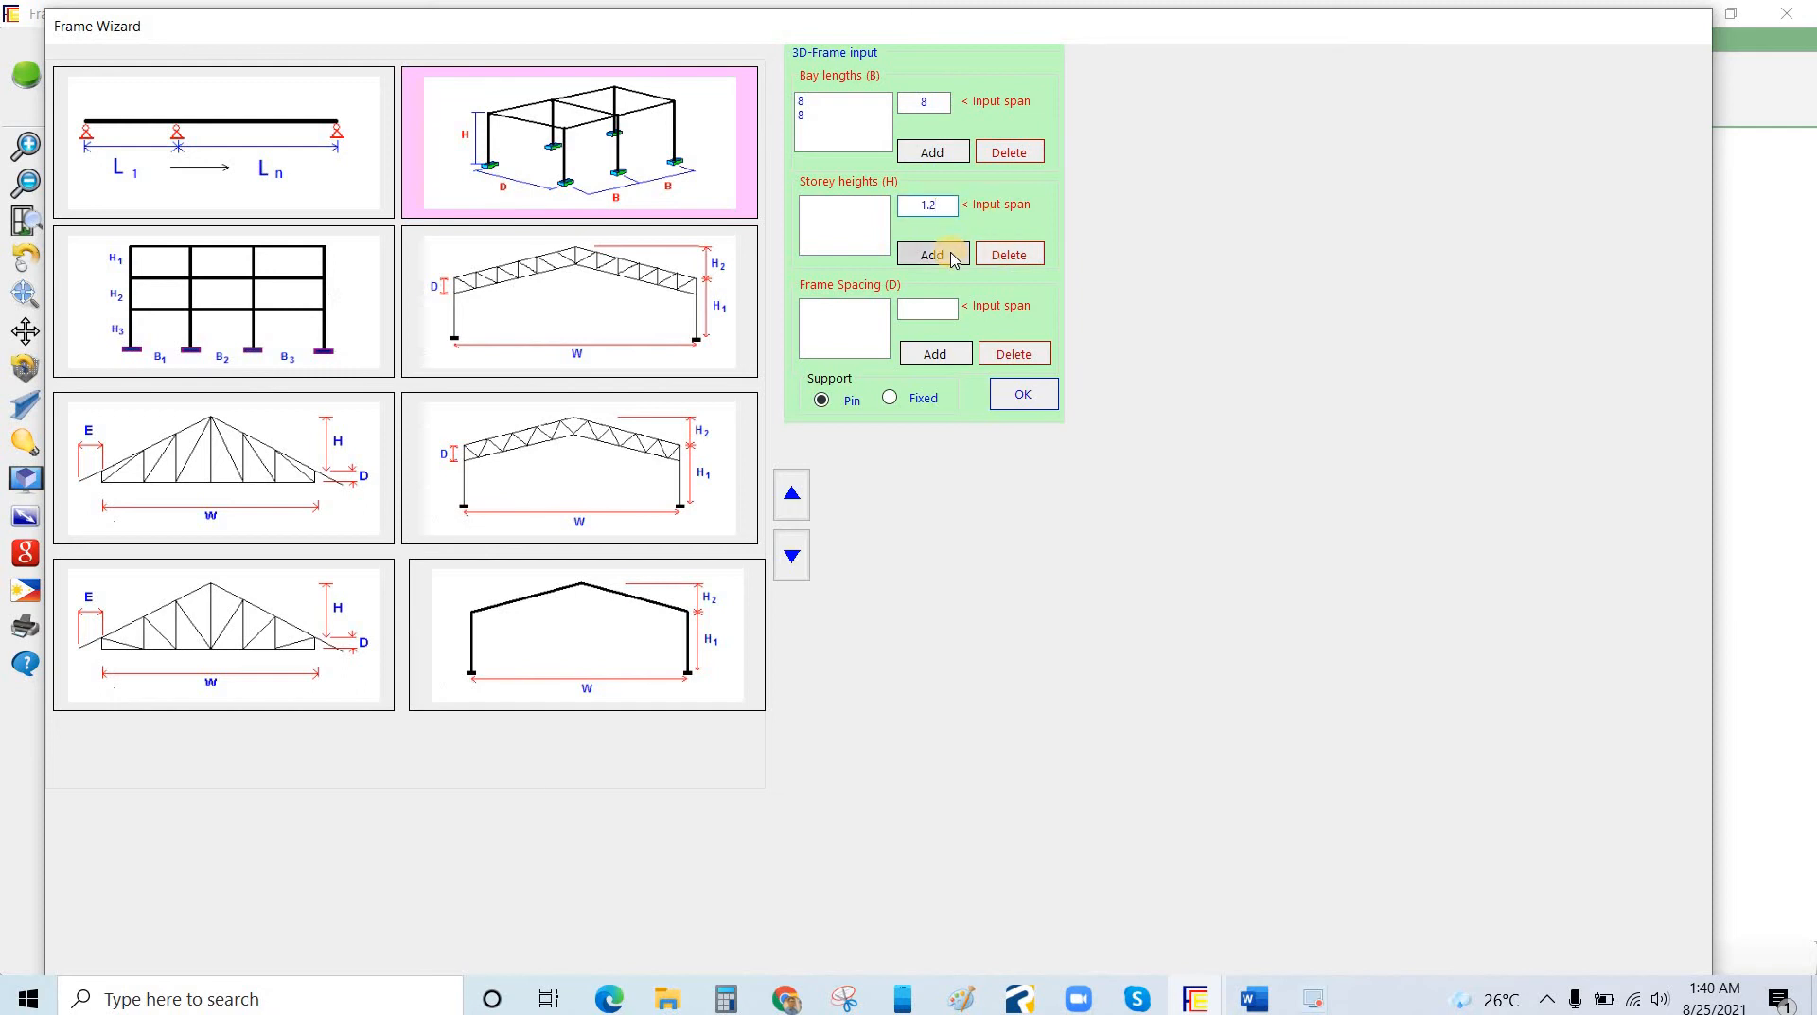
type("3.6")
left_click(954, 260)
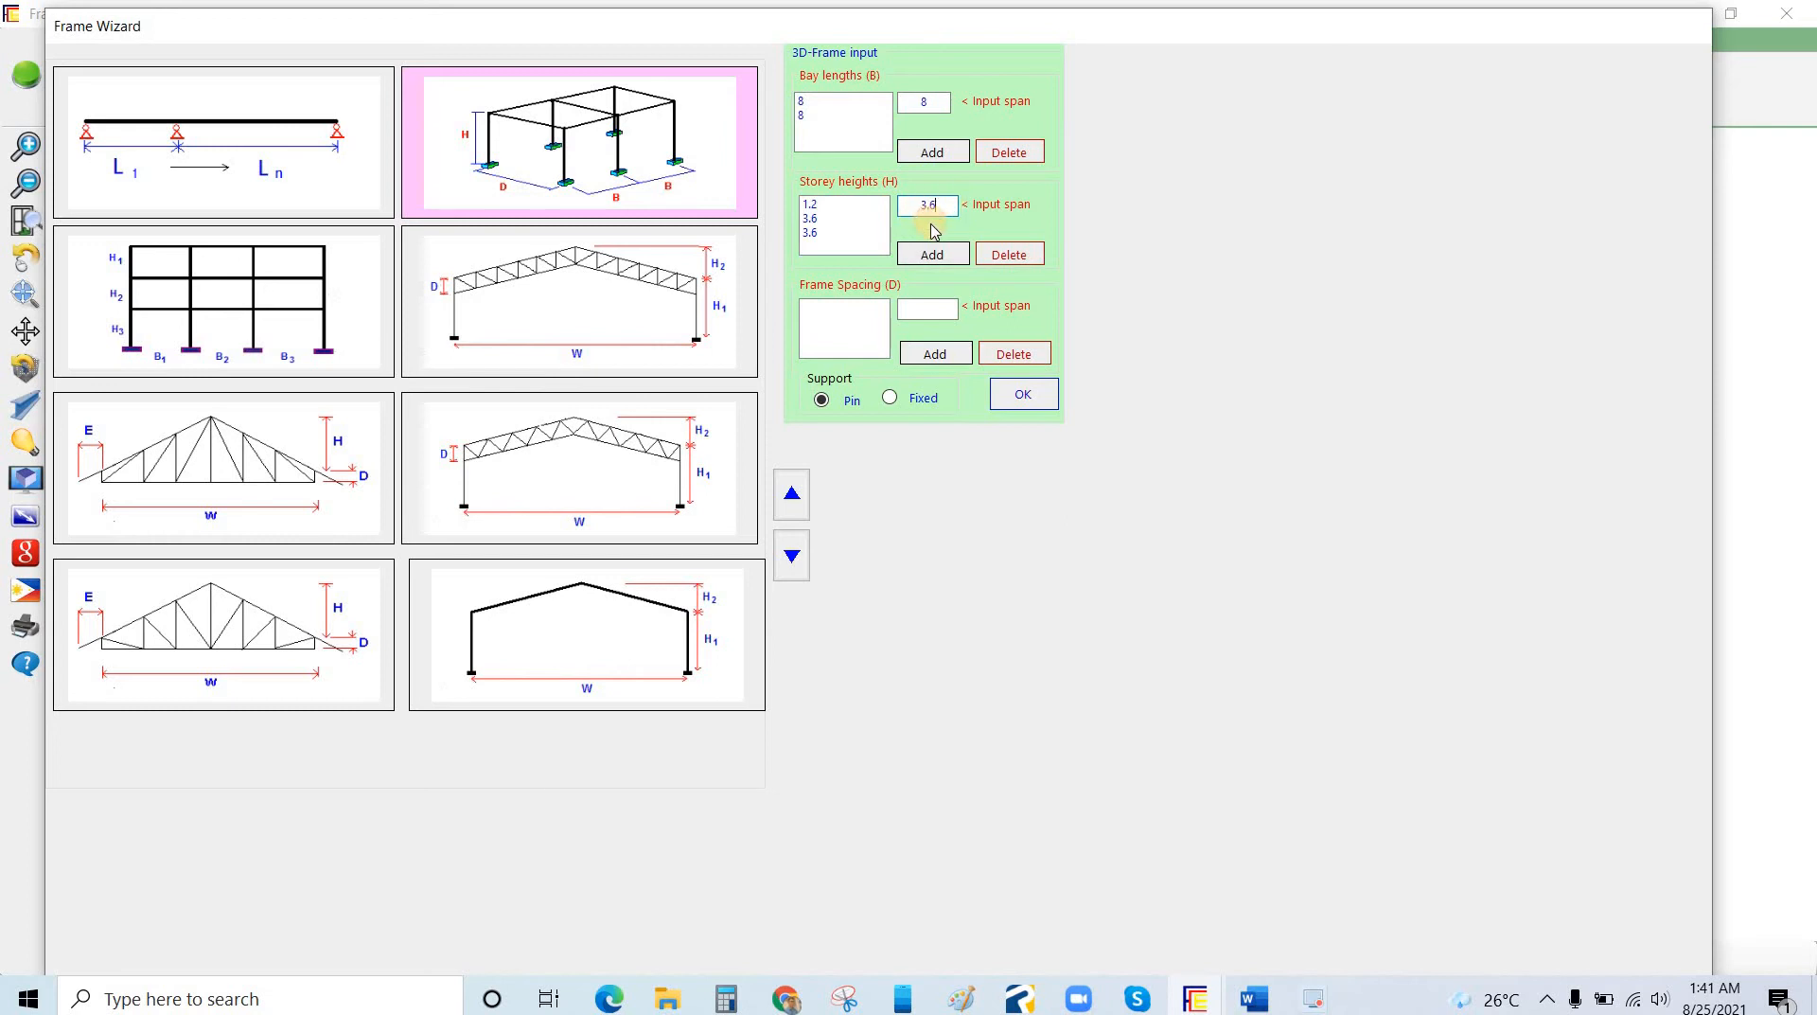
type("0.")
left_click(945, 266)
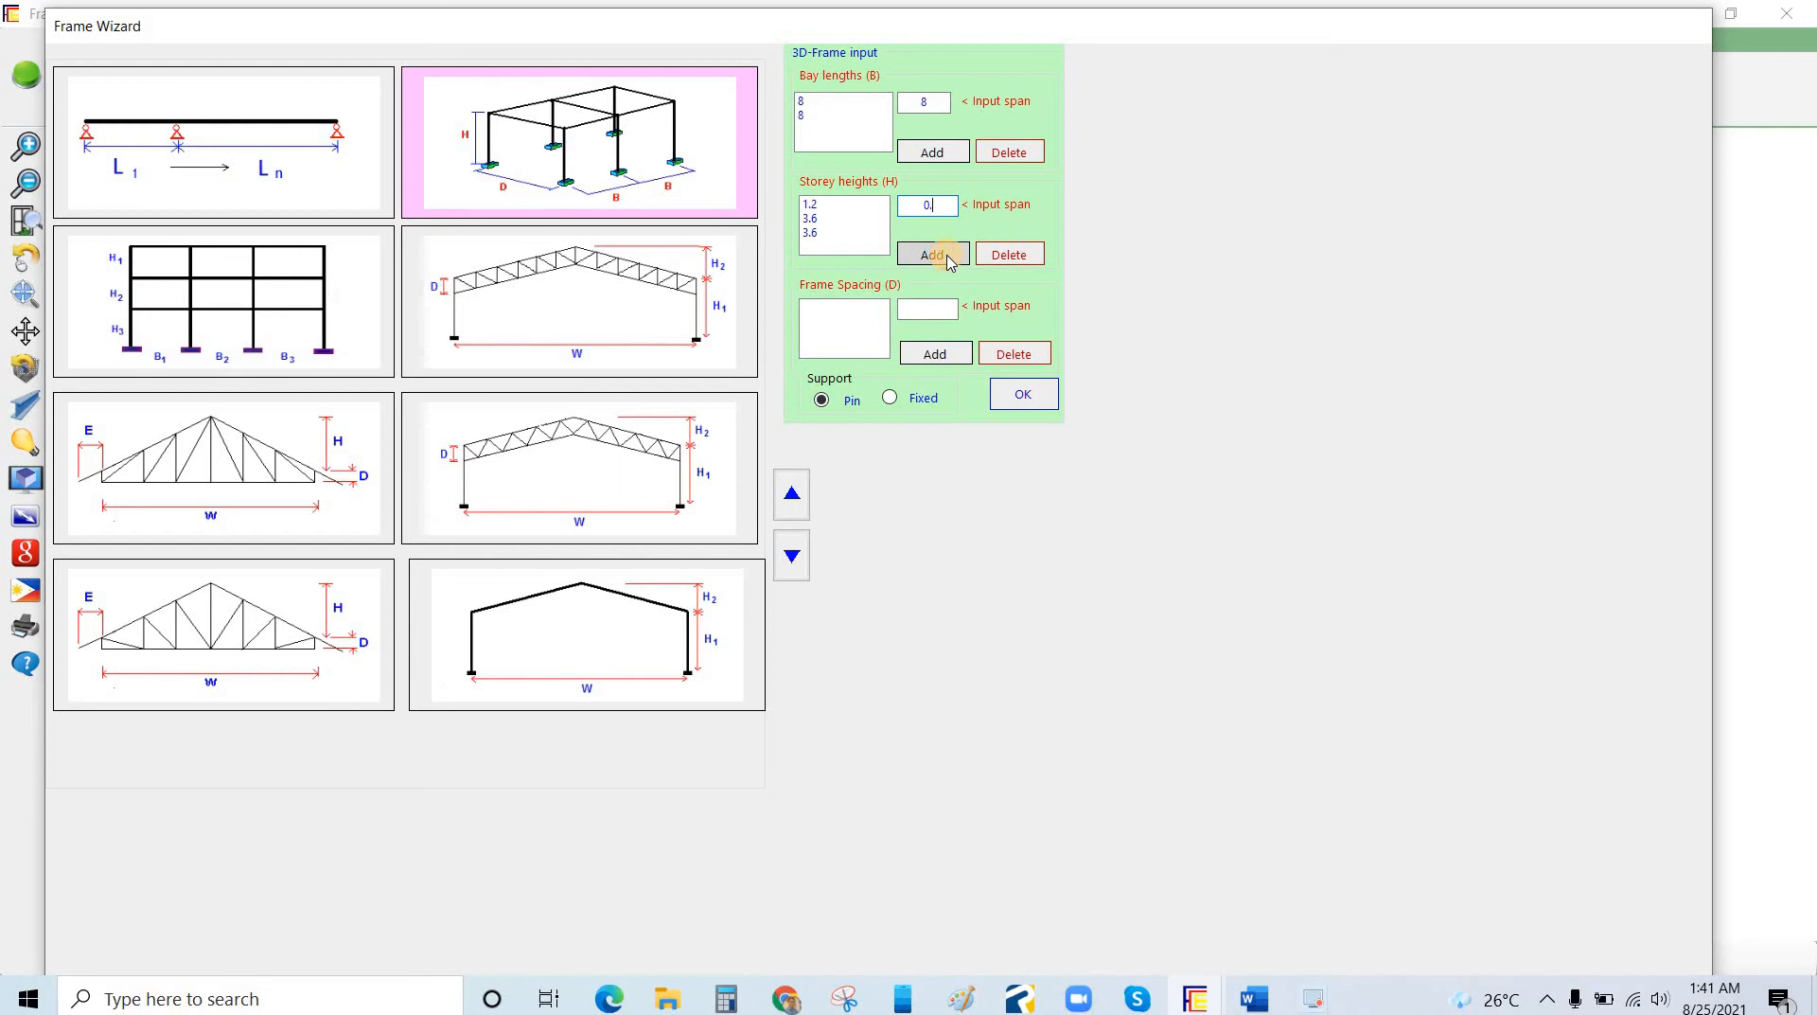
type("9")
left_click(937, 256)
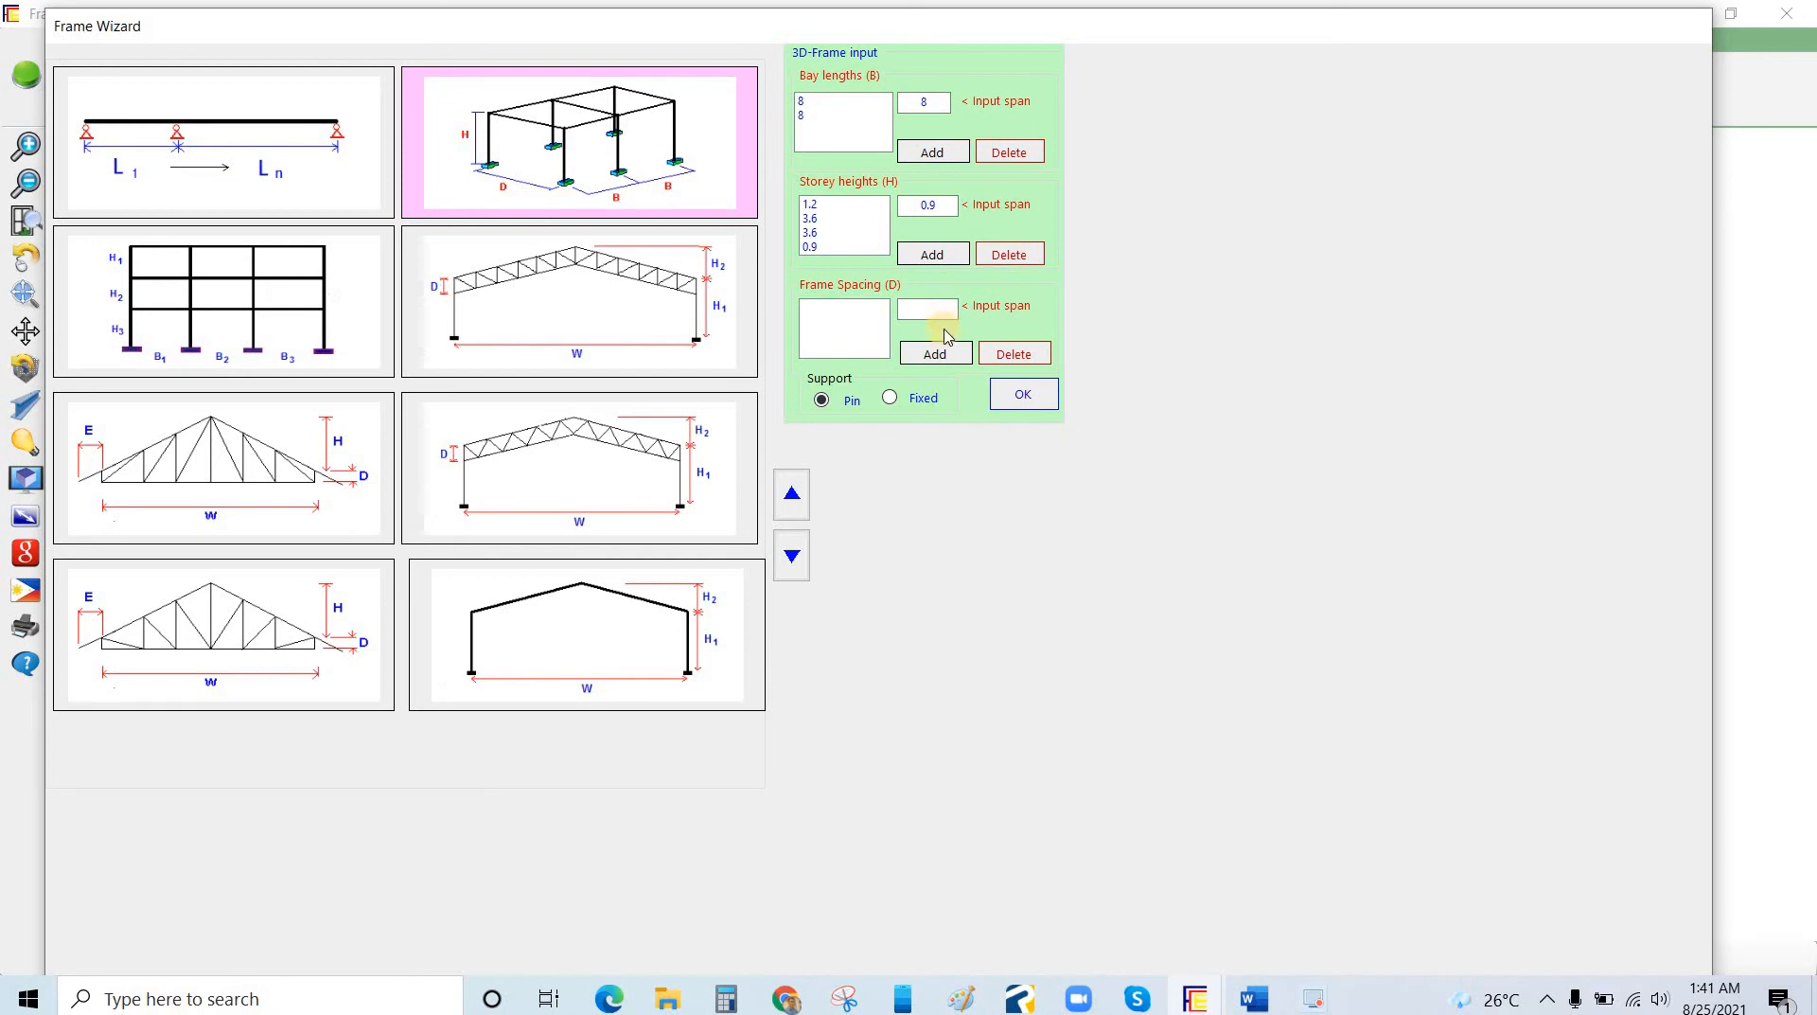
Add frame spacings of 7, choose fixed supports and generate the frame, accepting the default section properties and load cases.
type("7")
left_click(949, 358)
left_click(894, 400)
left_click(1023, 398)
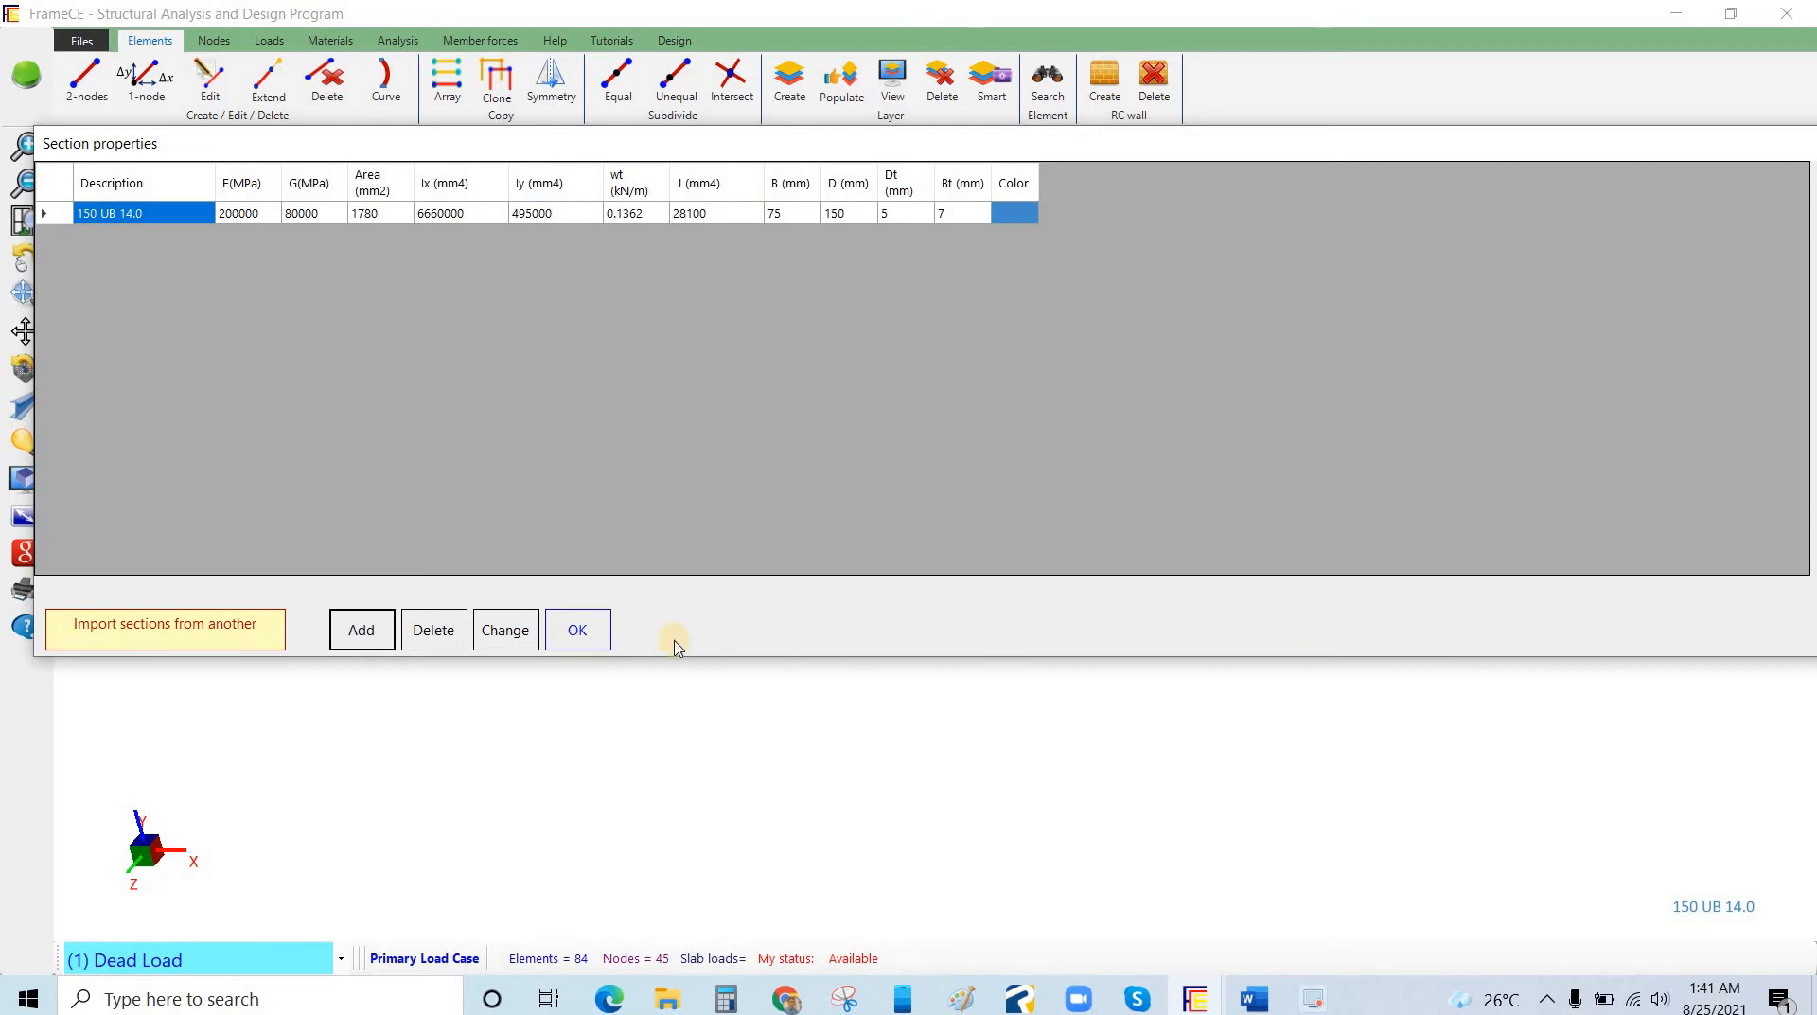
left_click(581, 631)
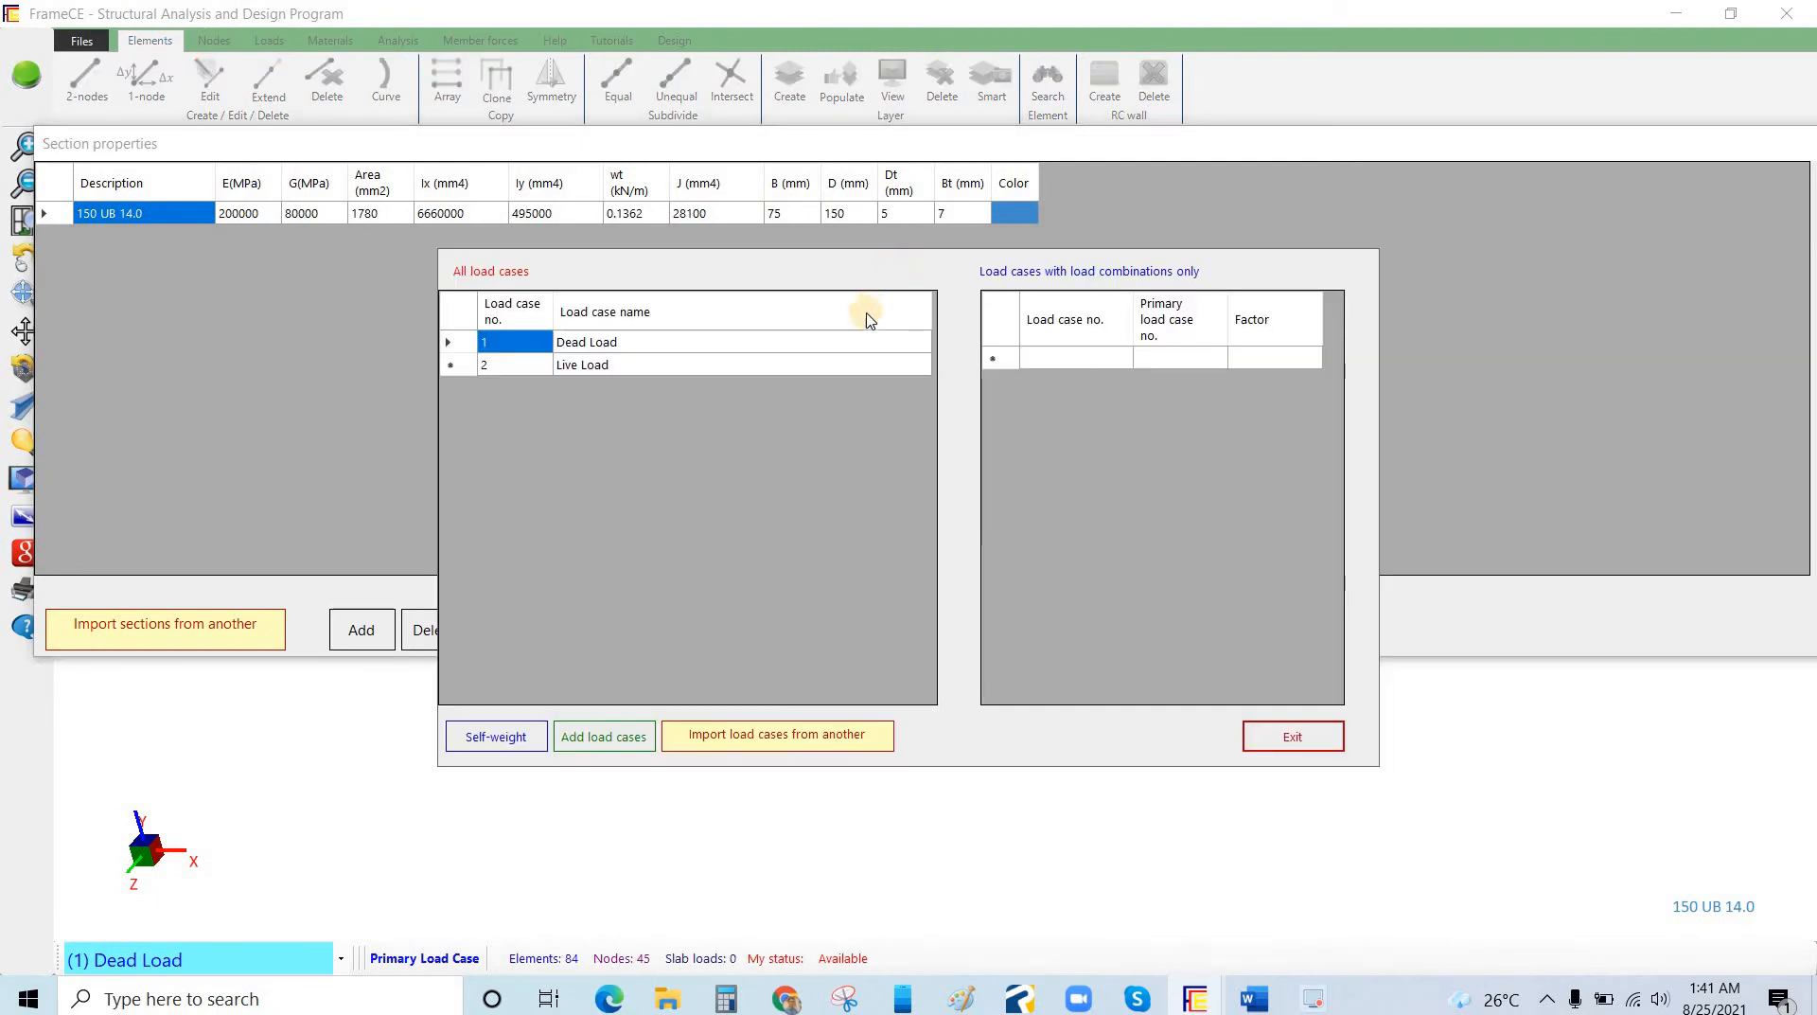
left_click(1290, 737)
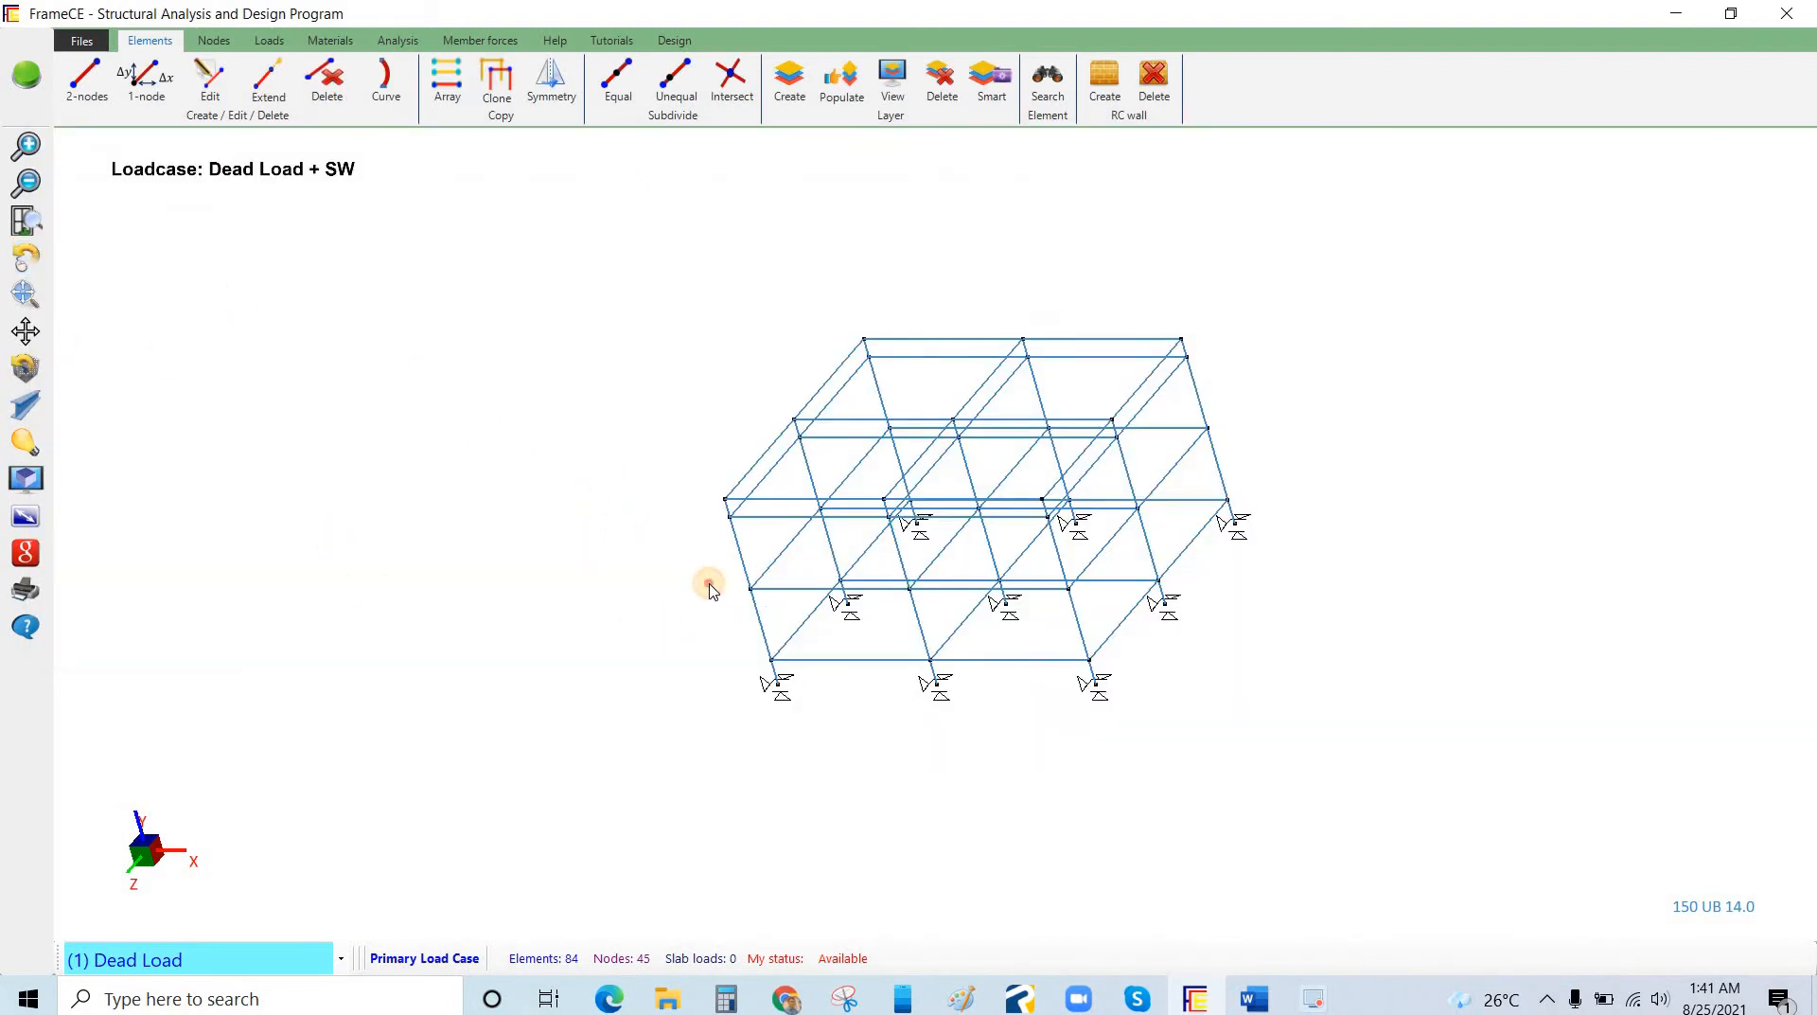
Delete the beams and column segments meeting at one front corner of the top storey, and show the model in the front 3D view.
middle_click_drag(706, 584, 657, 524)
left_click_drag(739, 521, 662, 560)
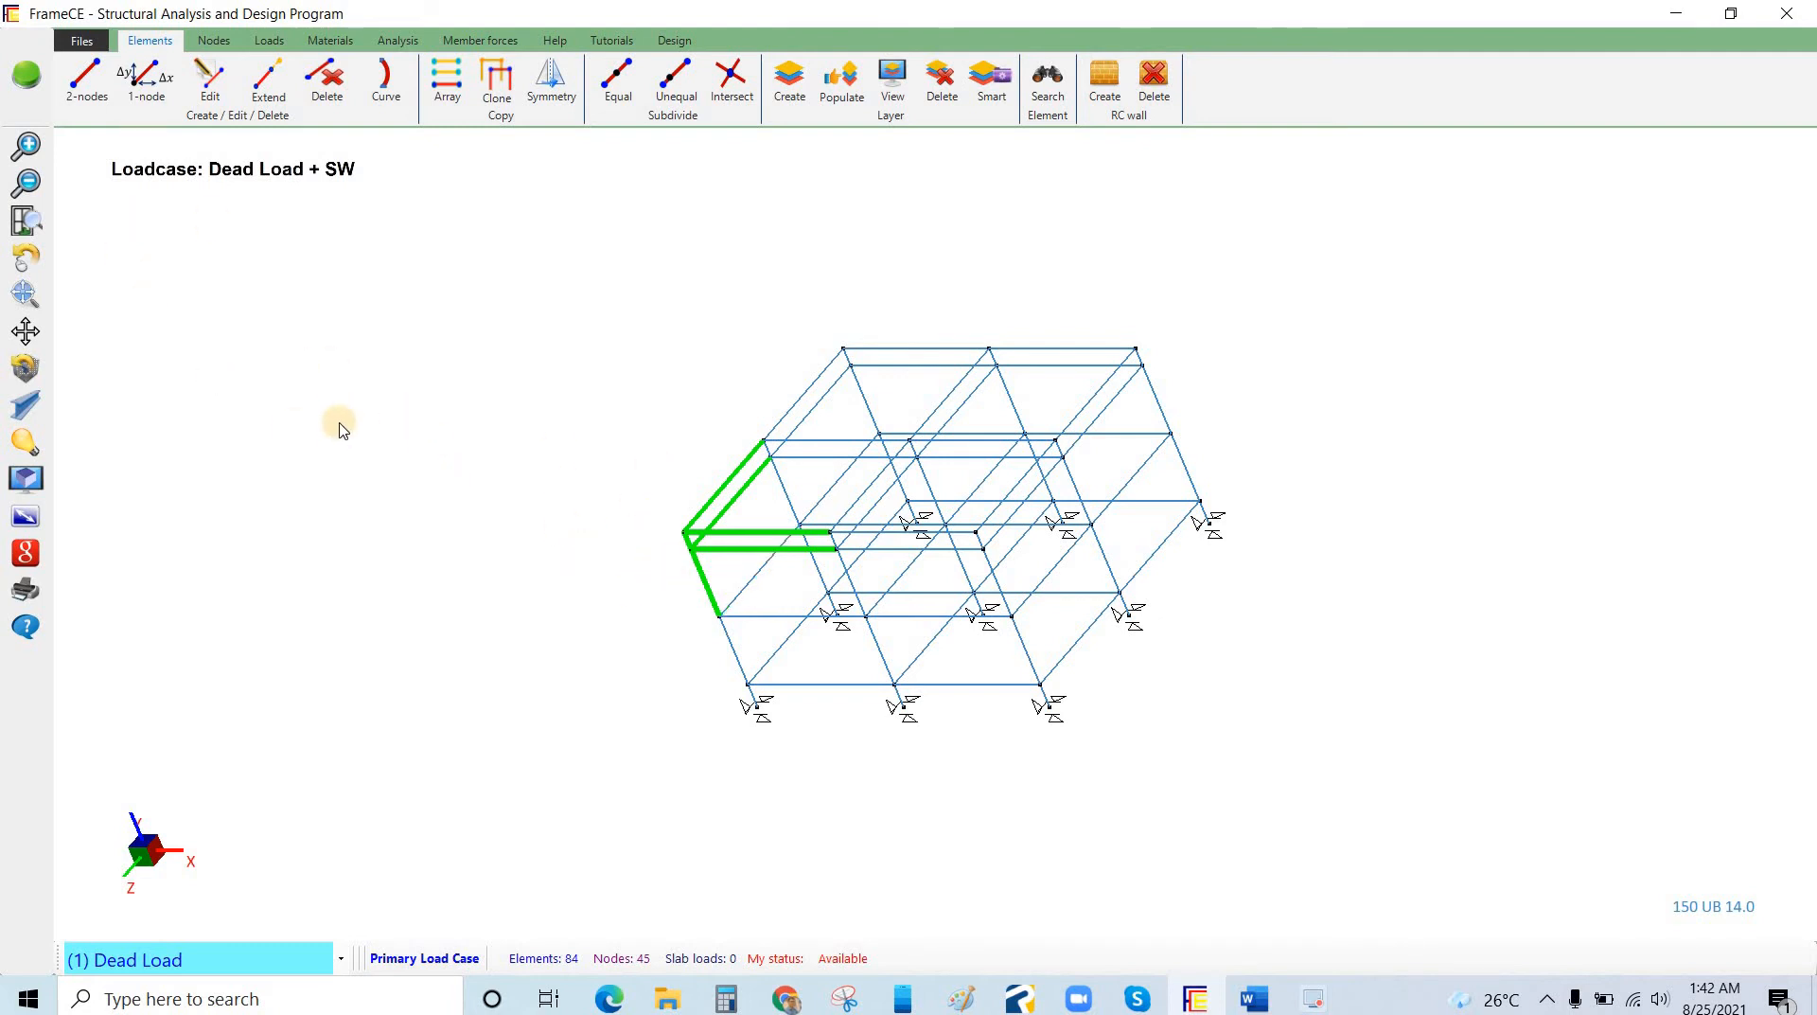
left_click(324, 94)
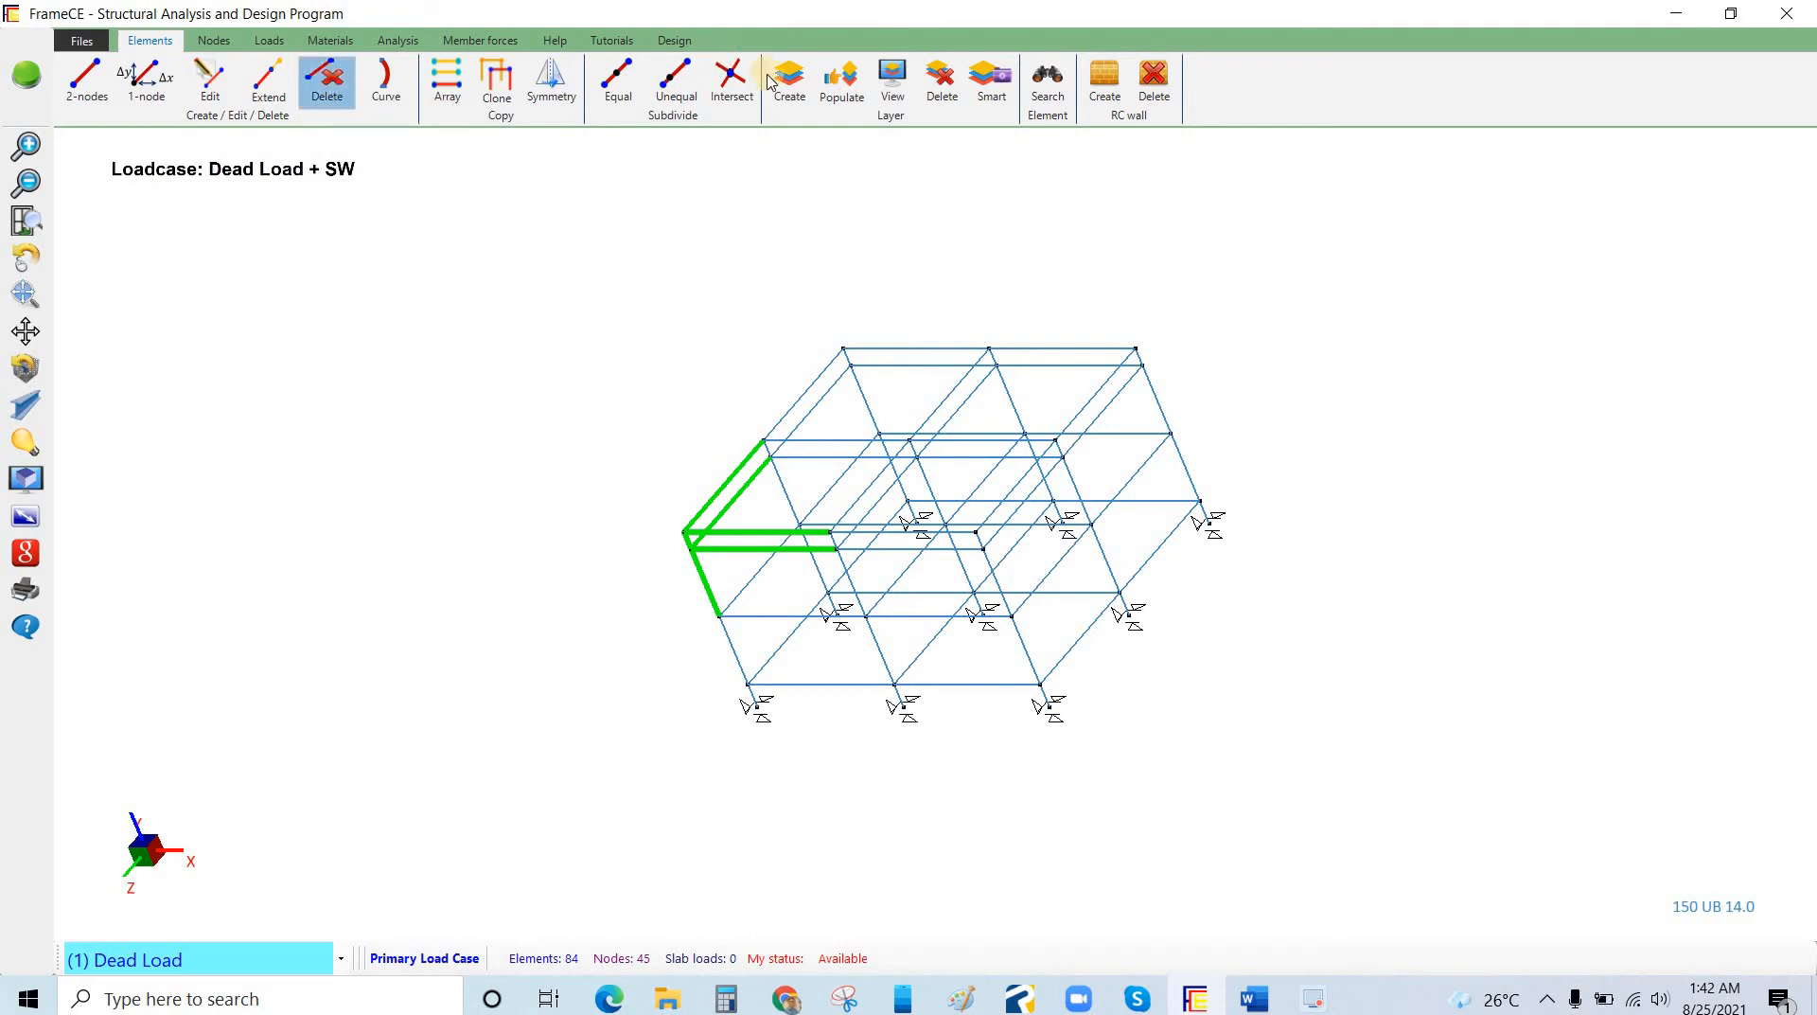
left_click(736, 57)
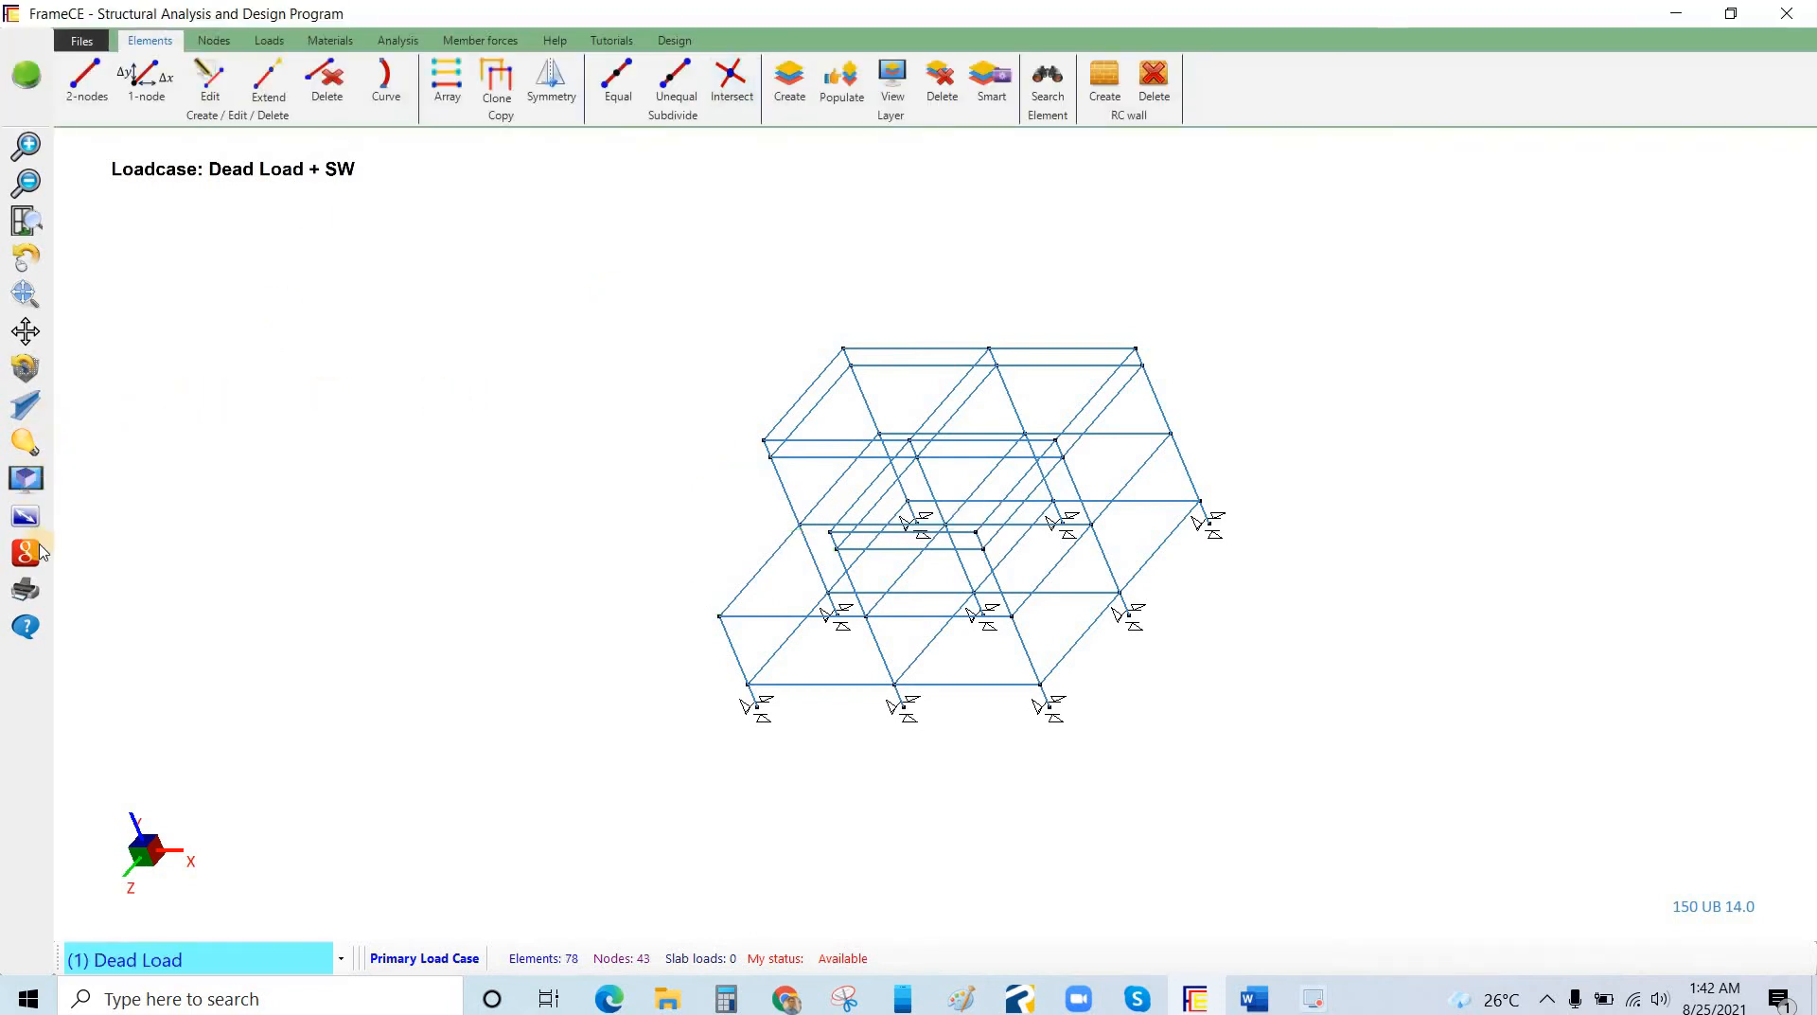
left_click(26, 478)
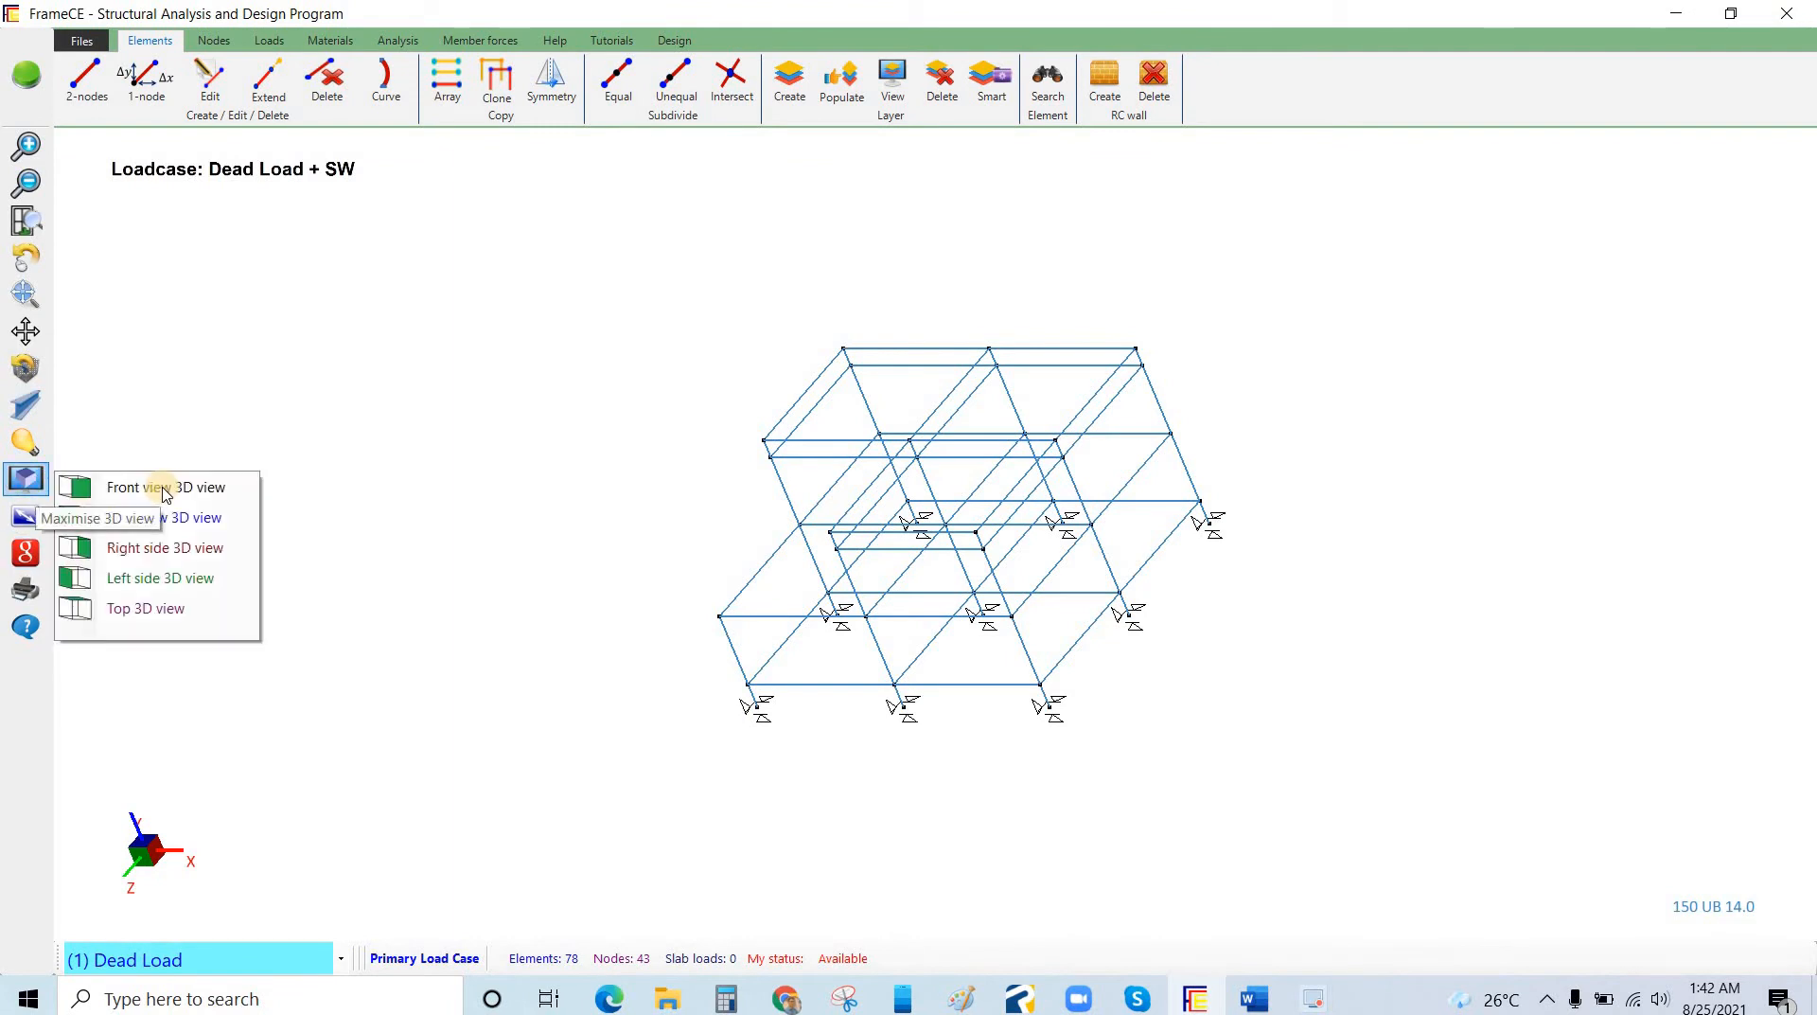
left_click(163, 488)
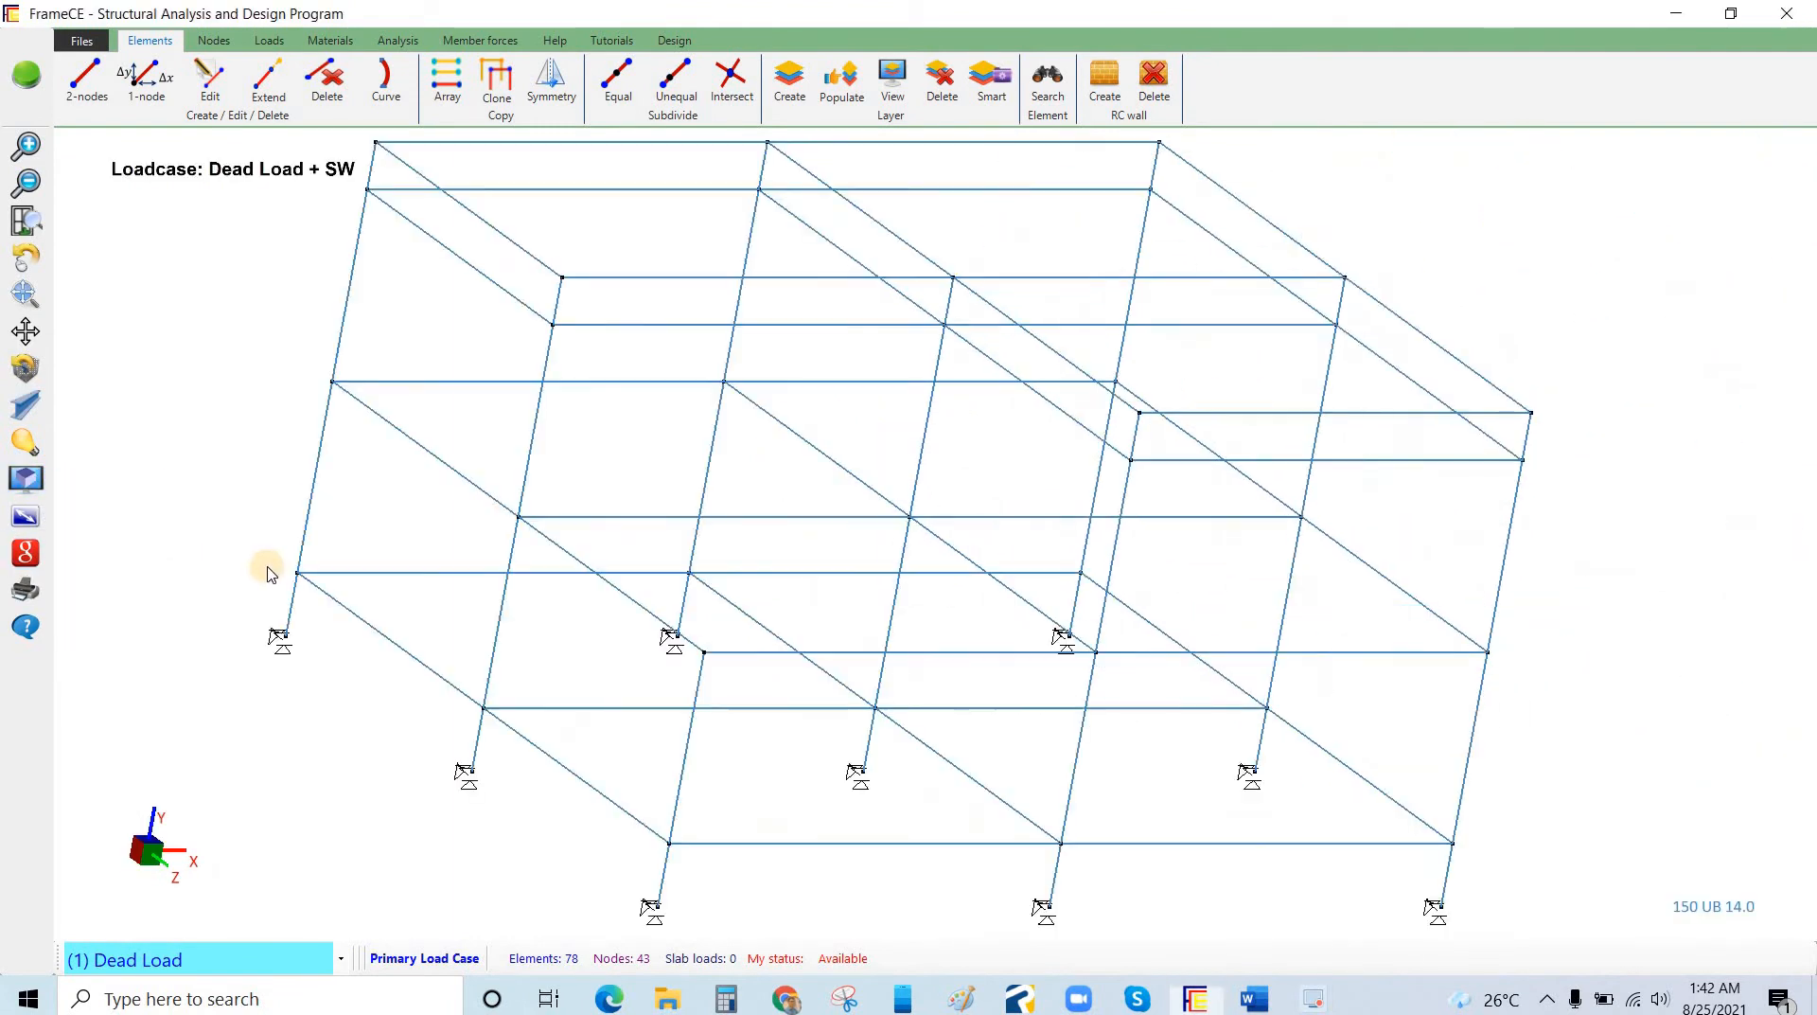
scroll(293, 568, "down", 3)
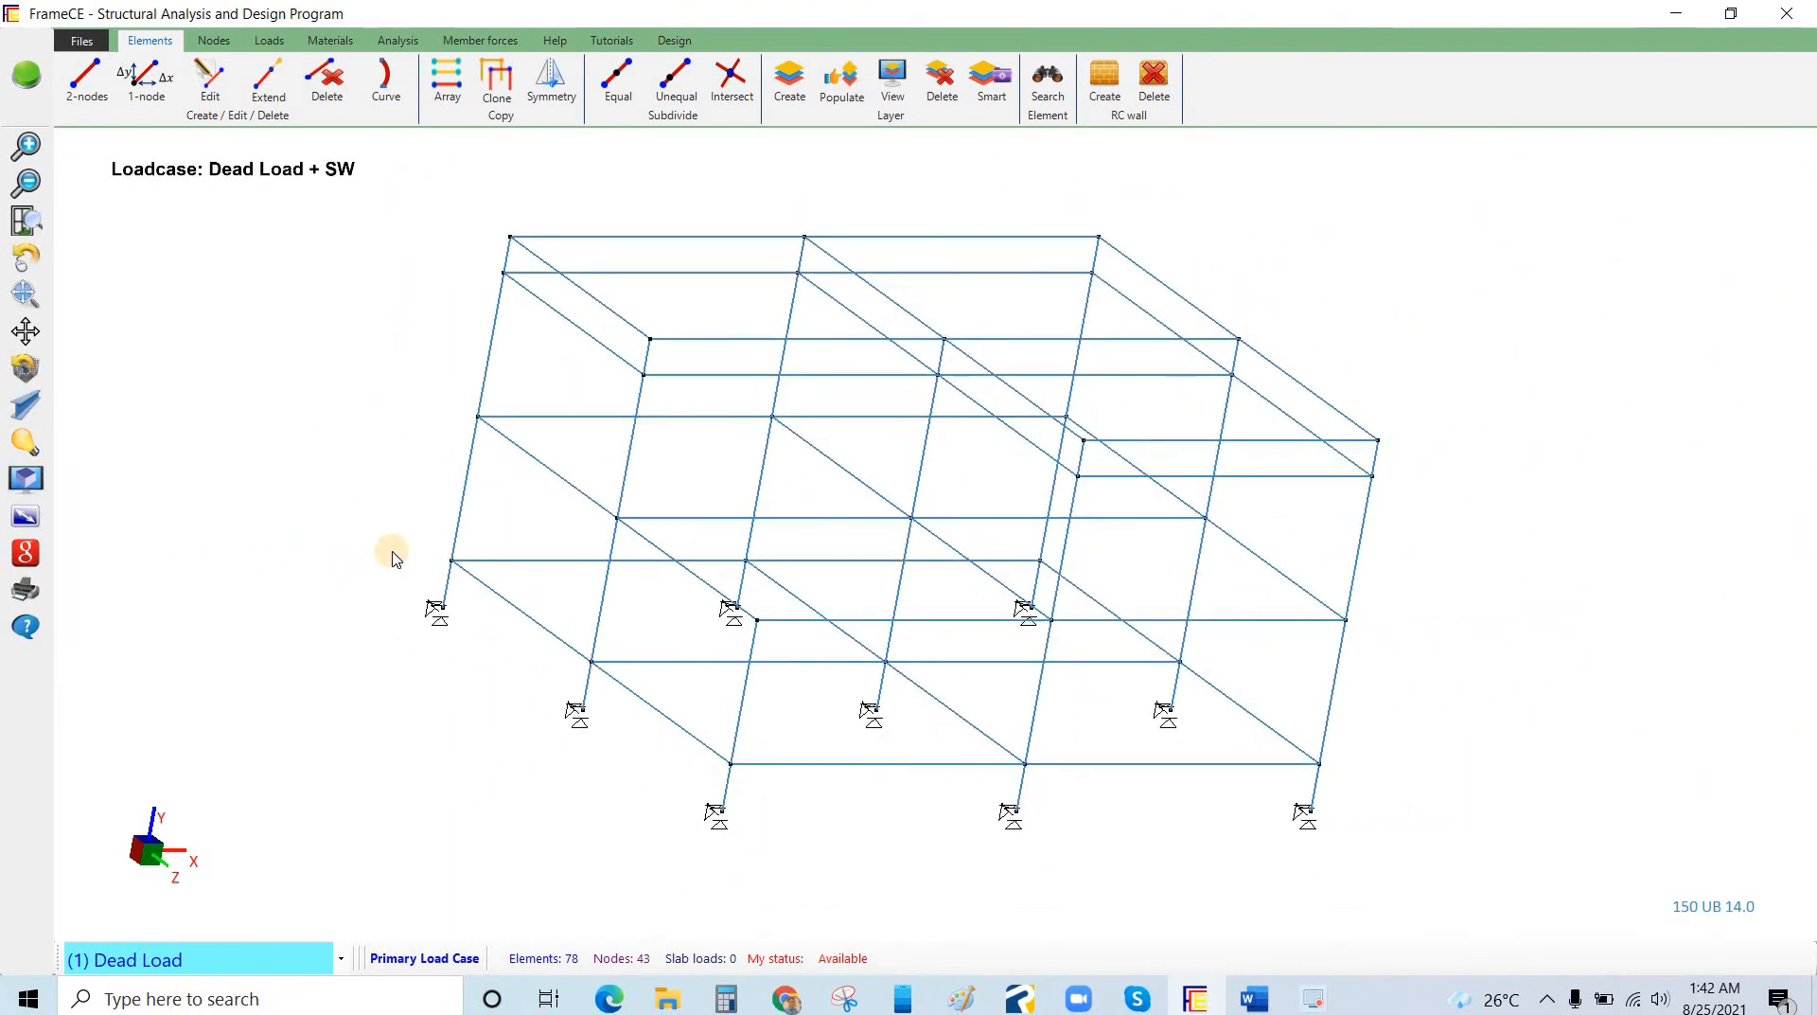
scroll(392, 559, "down", 1)
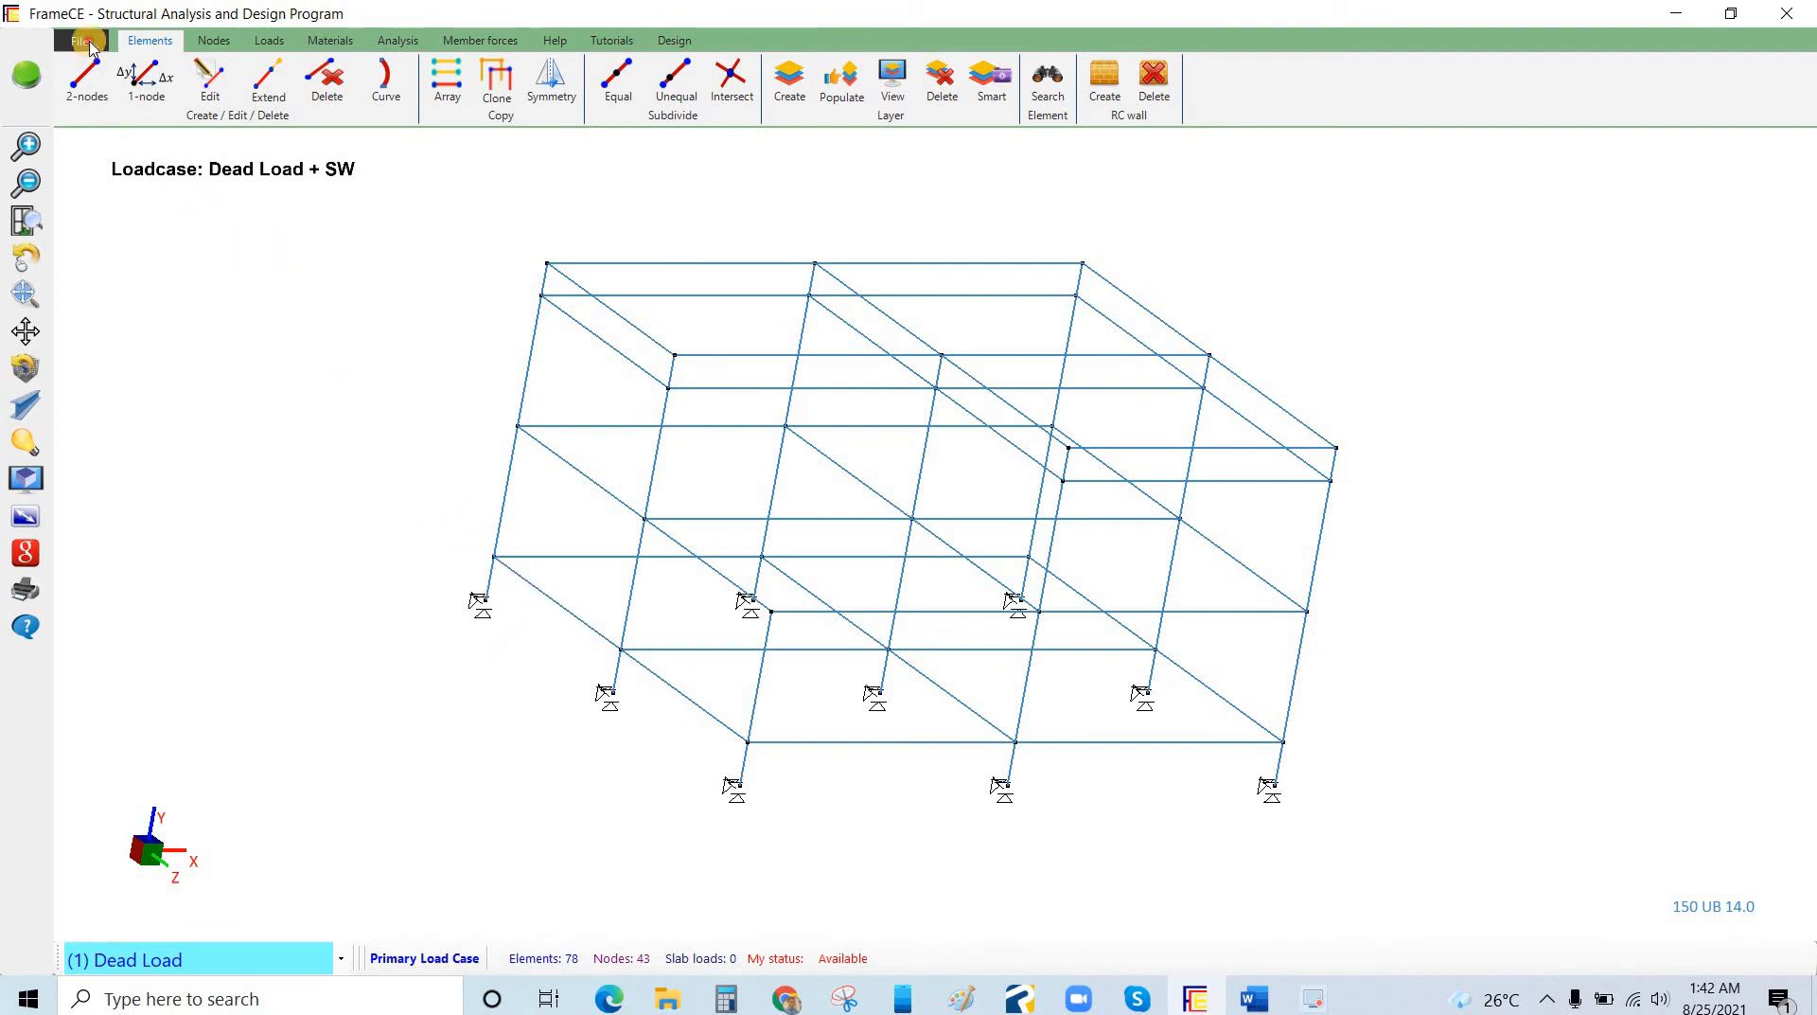
Start saving the project and browse to the 2 STORY folder under Desktop, Tutorials 2021, 06 - Video Tutorials.
left_click(84, 41)
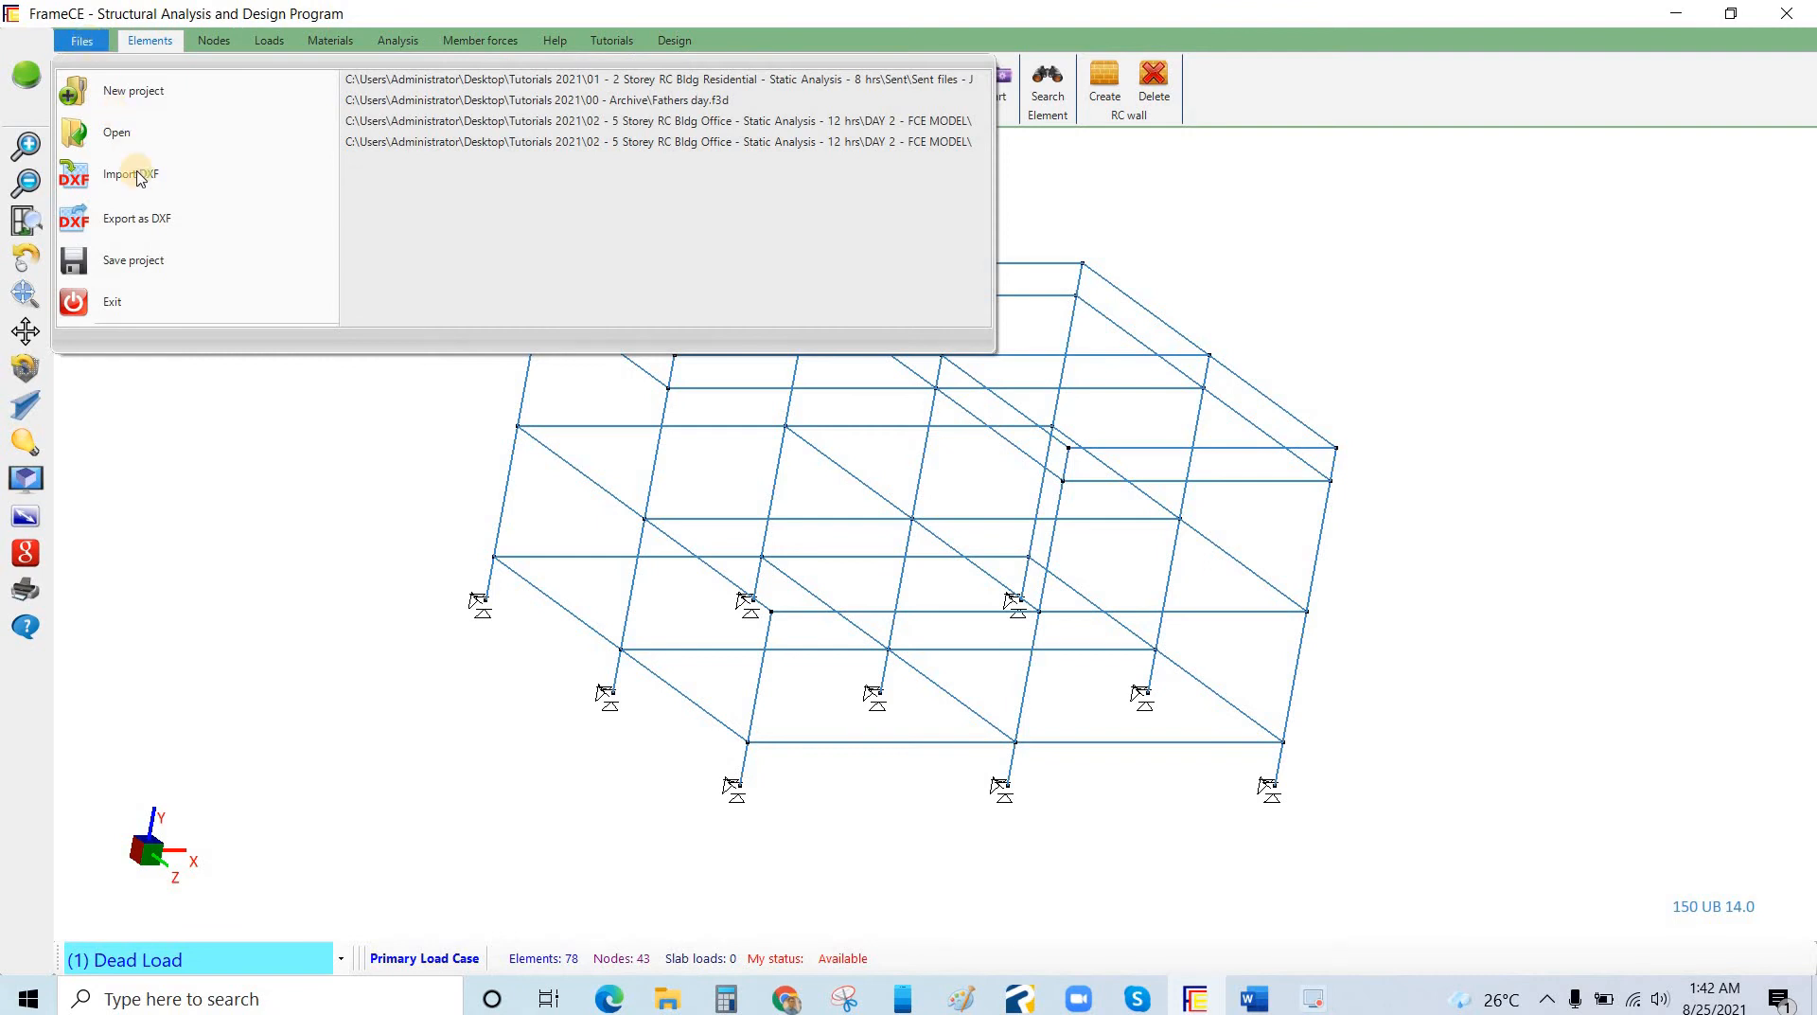
left_click(138, 271)
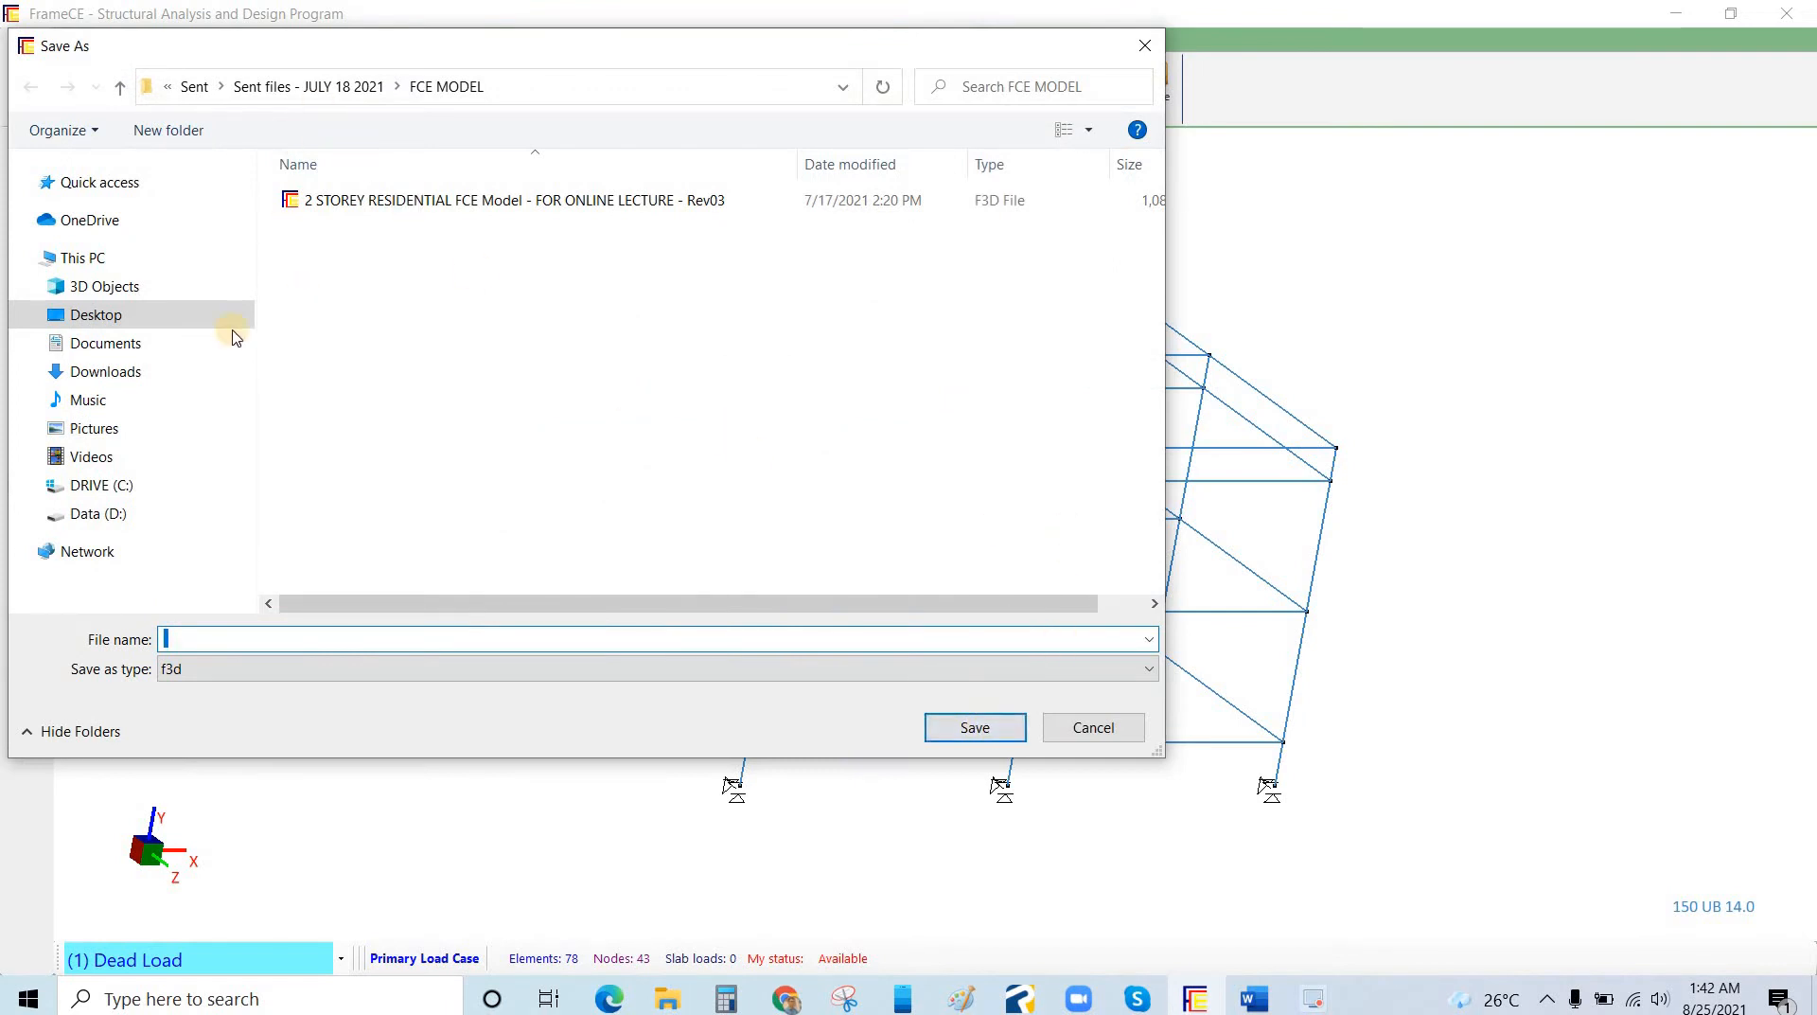
left_click(142, 315)
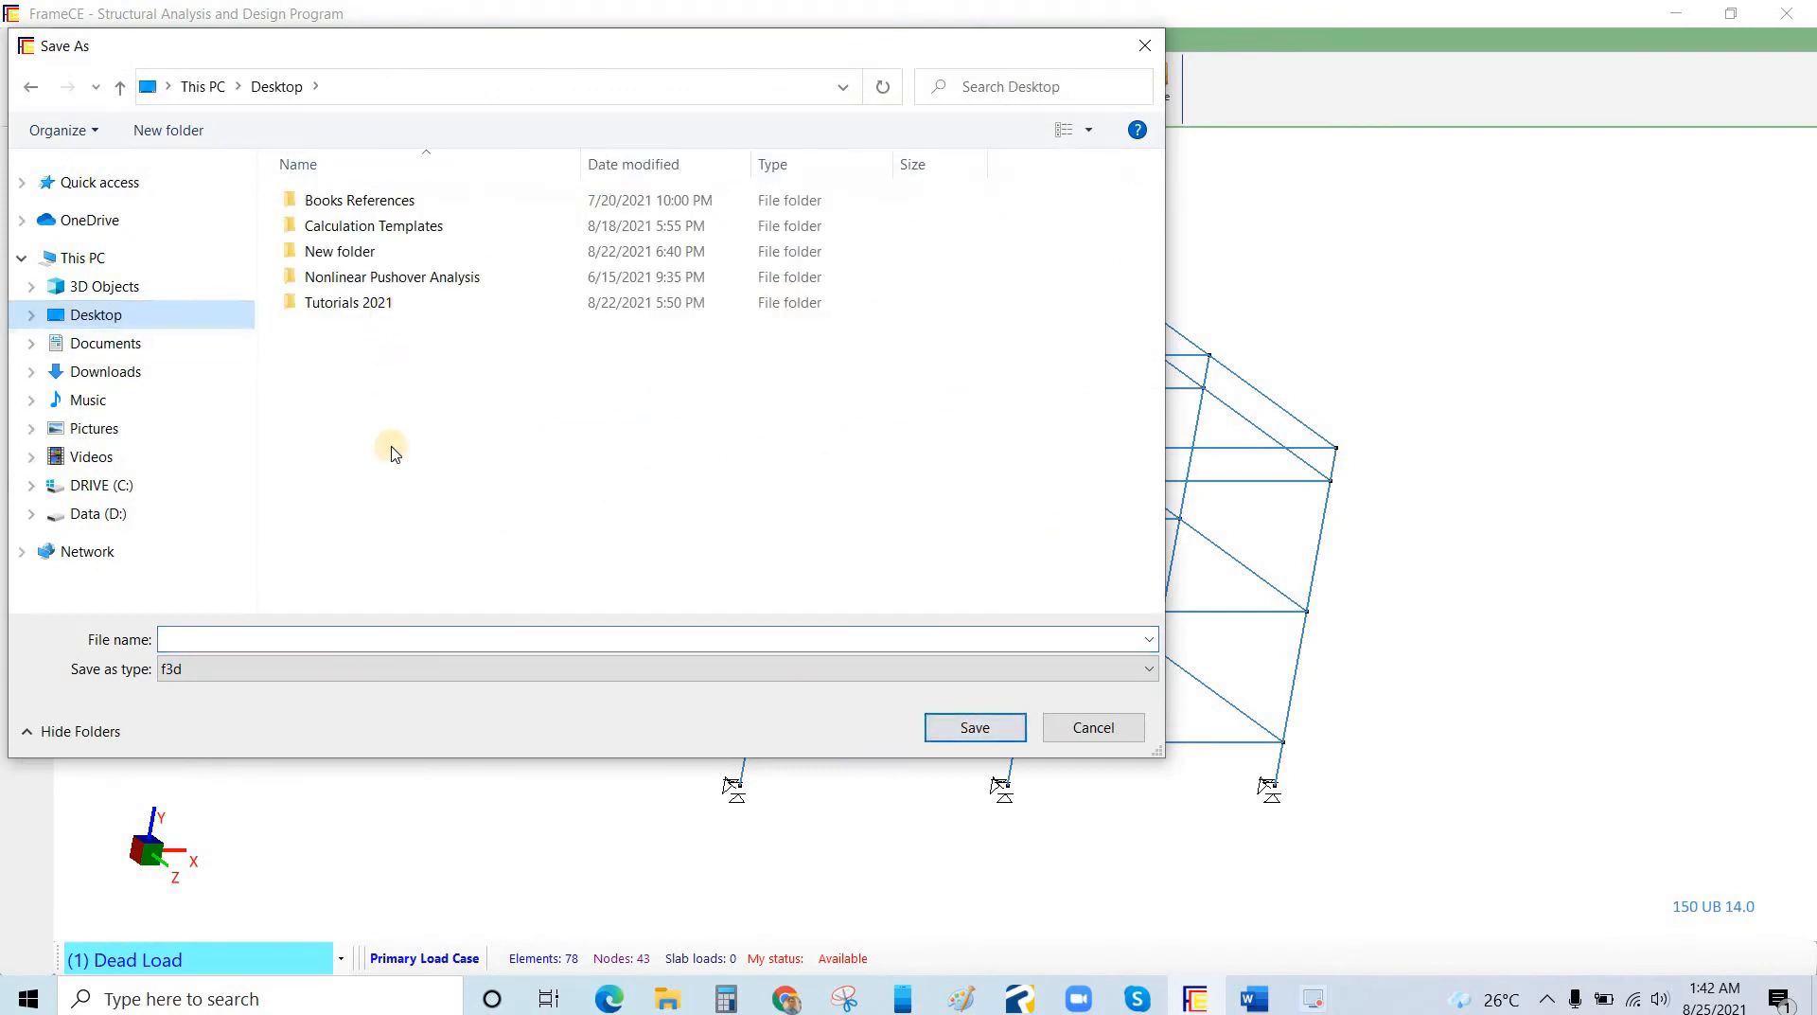
double_click(379, 301)
double_click(398, 374)
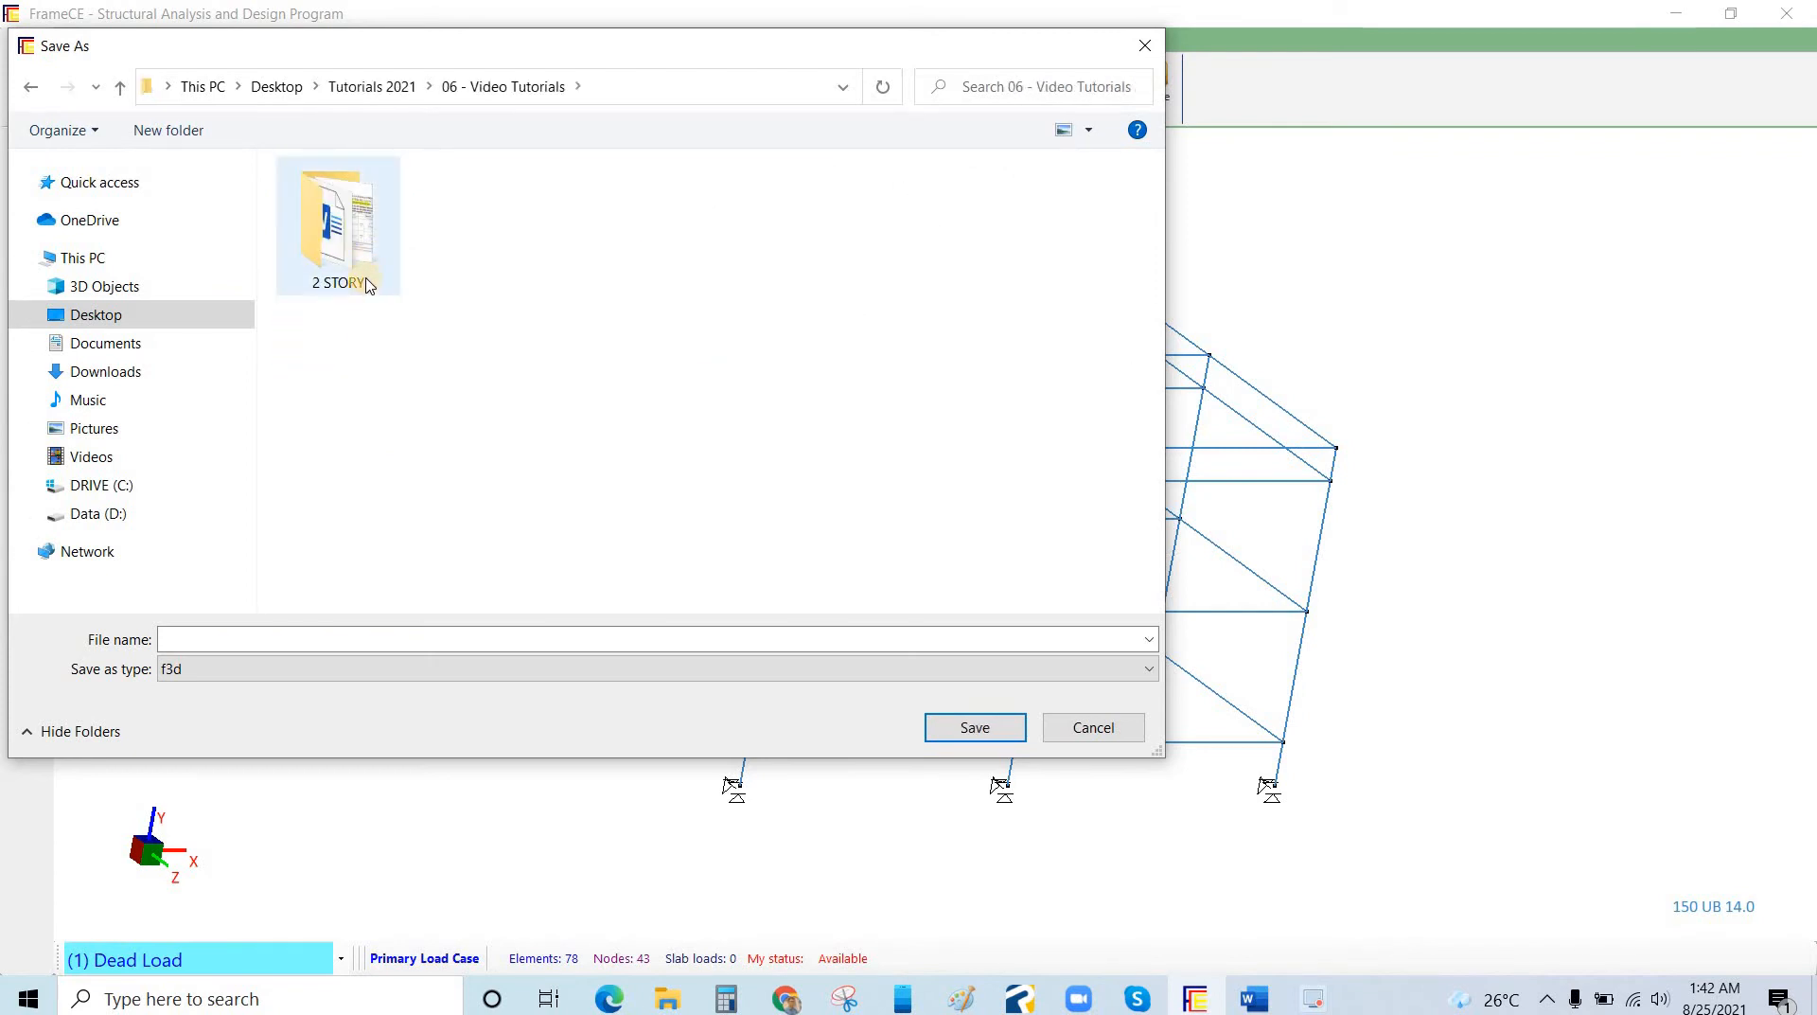
double_click(277, 214)
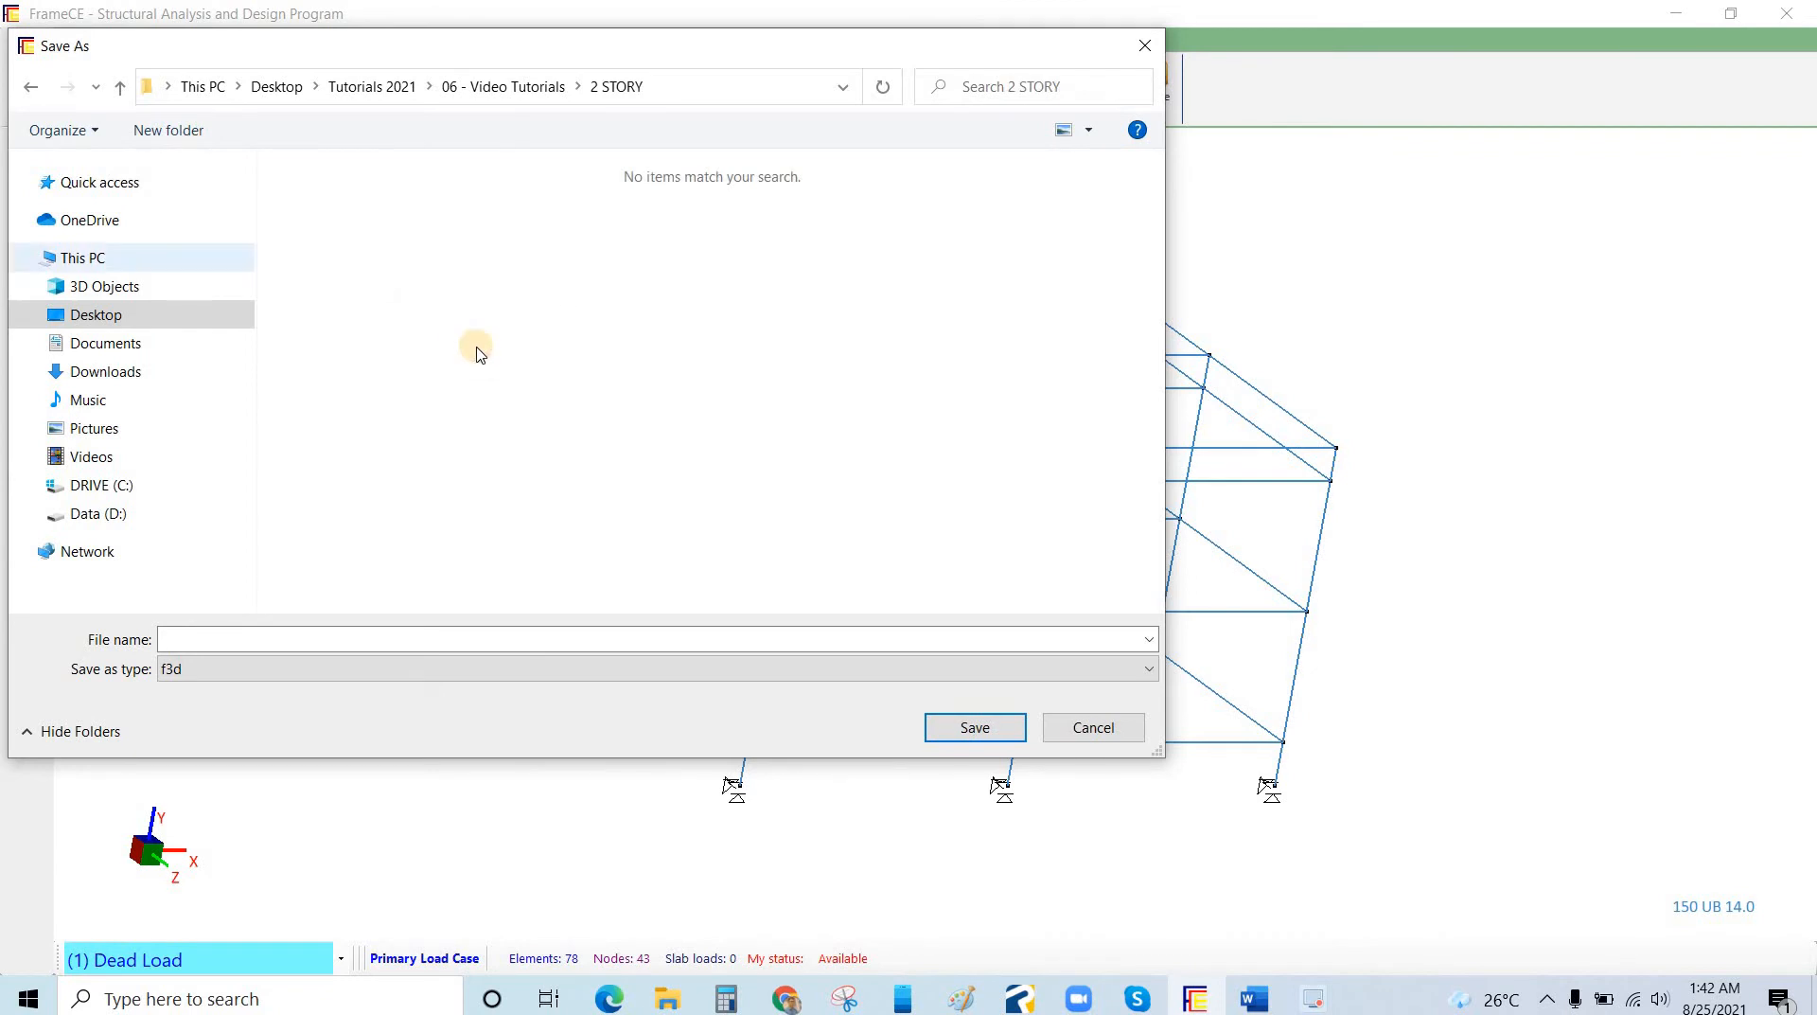
Create a folder named FCE MODEL inside 2 STORY and open it as the save location.
key("ctrl+shift+n")
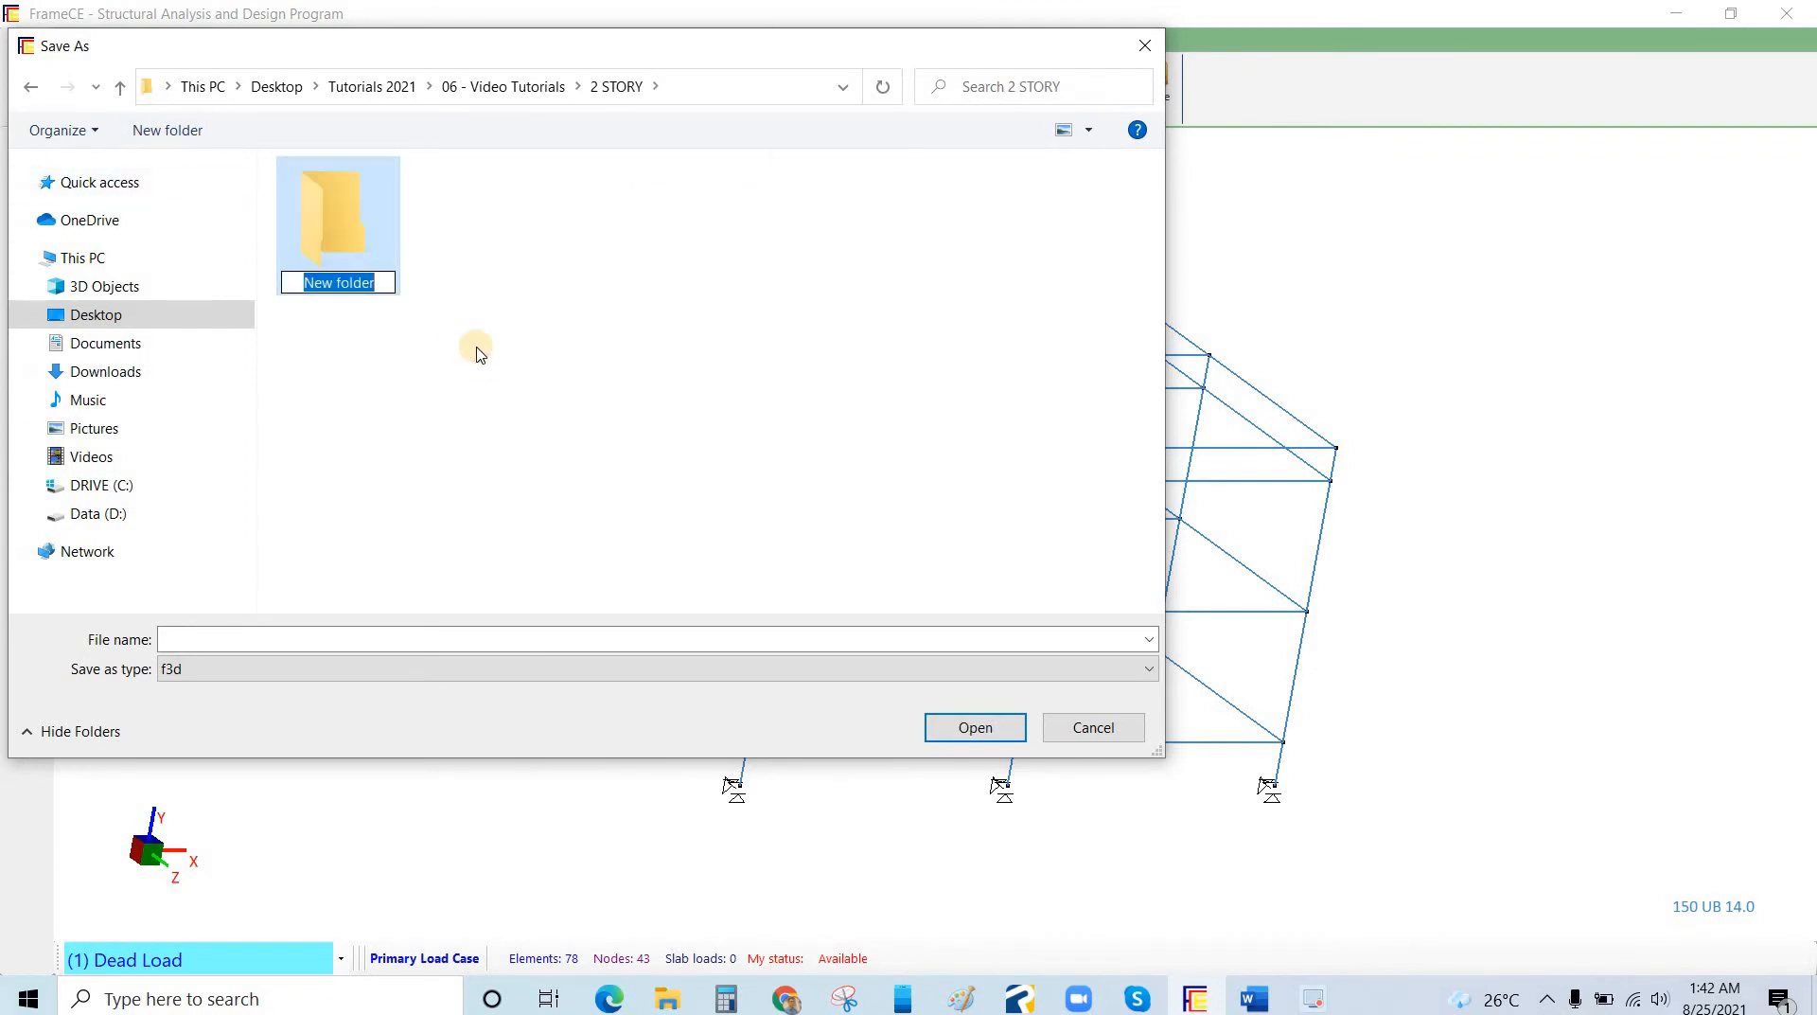
key("Caps_Lock")
type("FC")
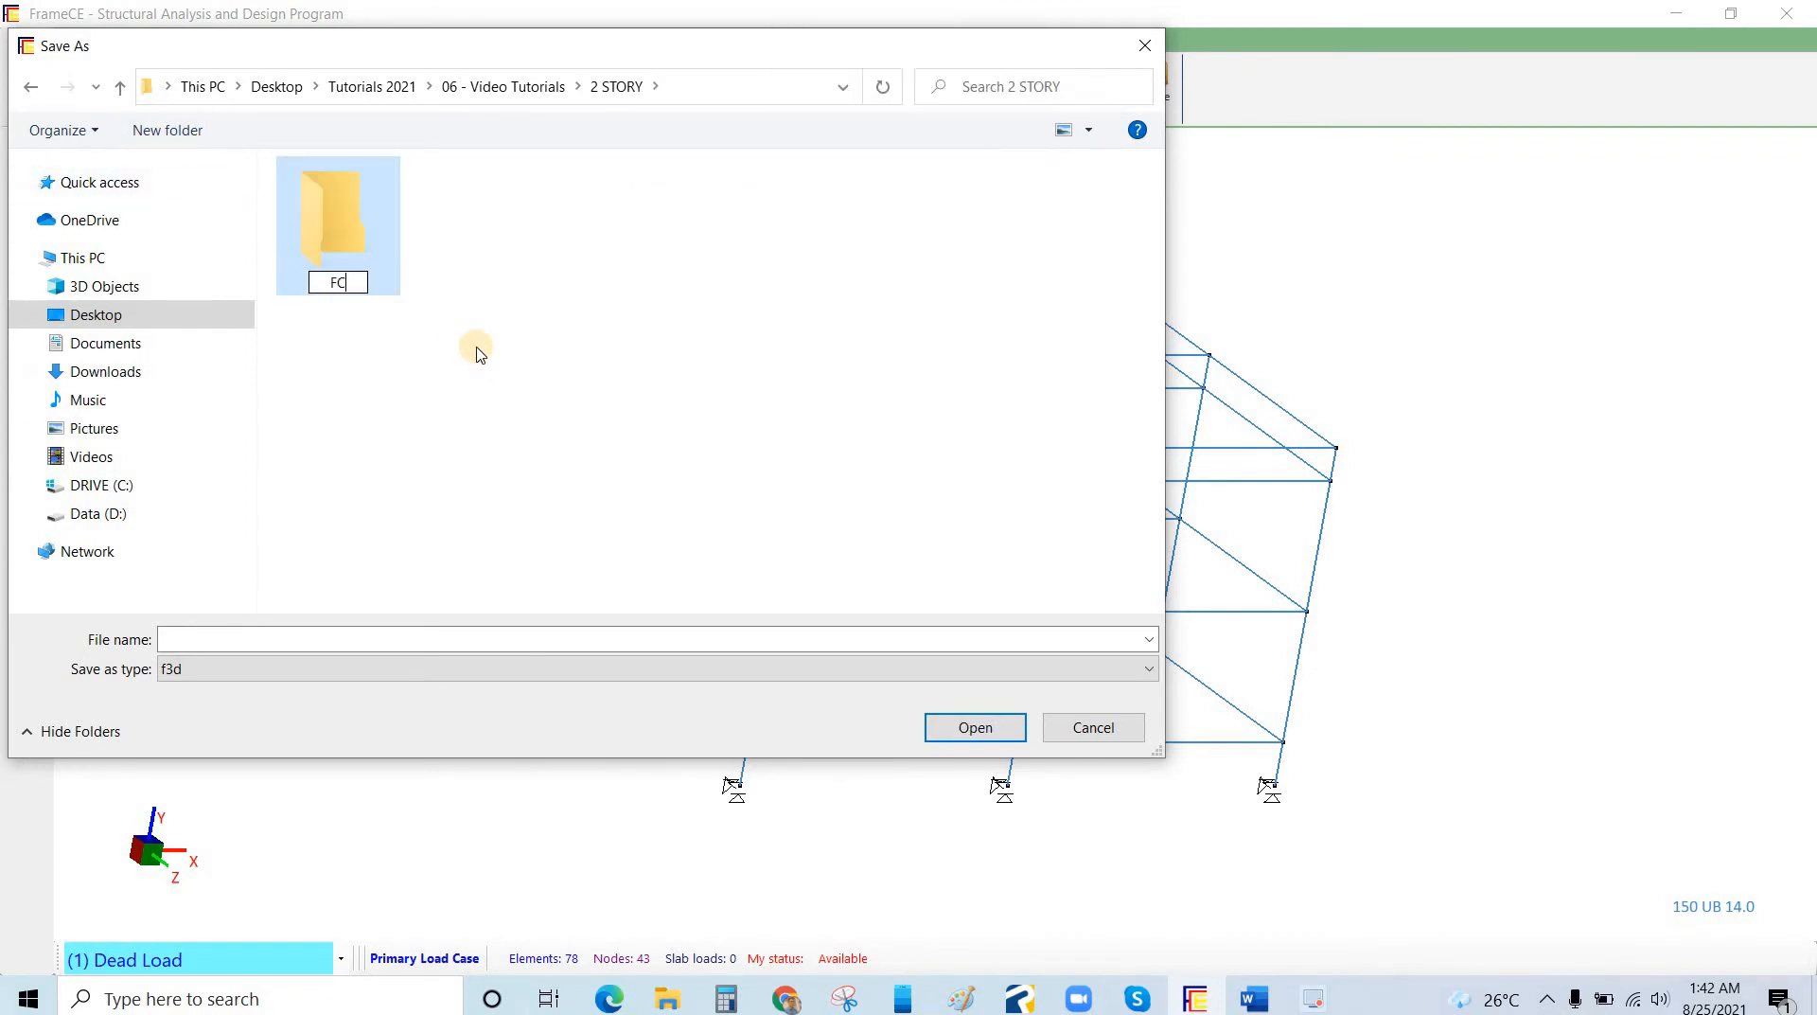
type("E MODEL")
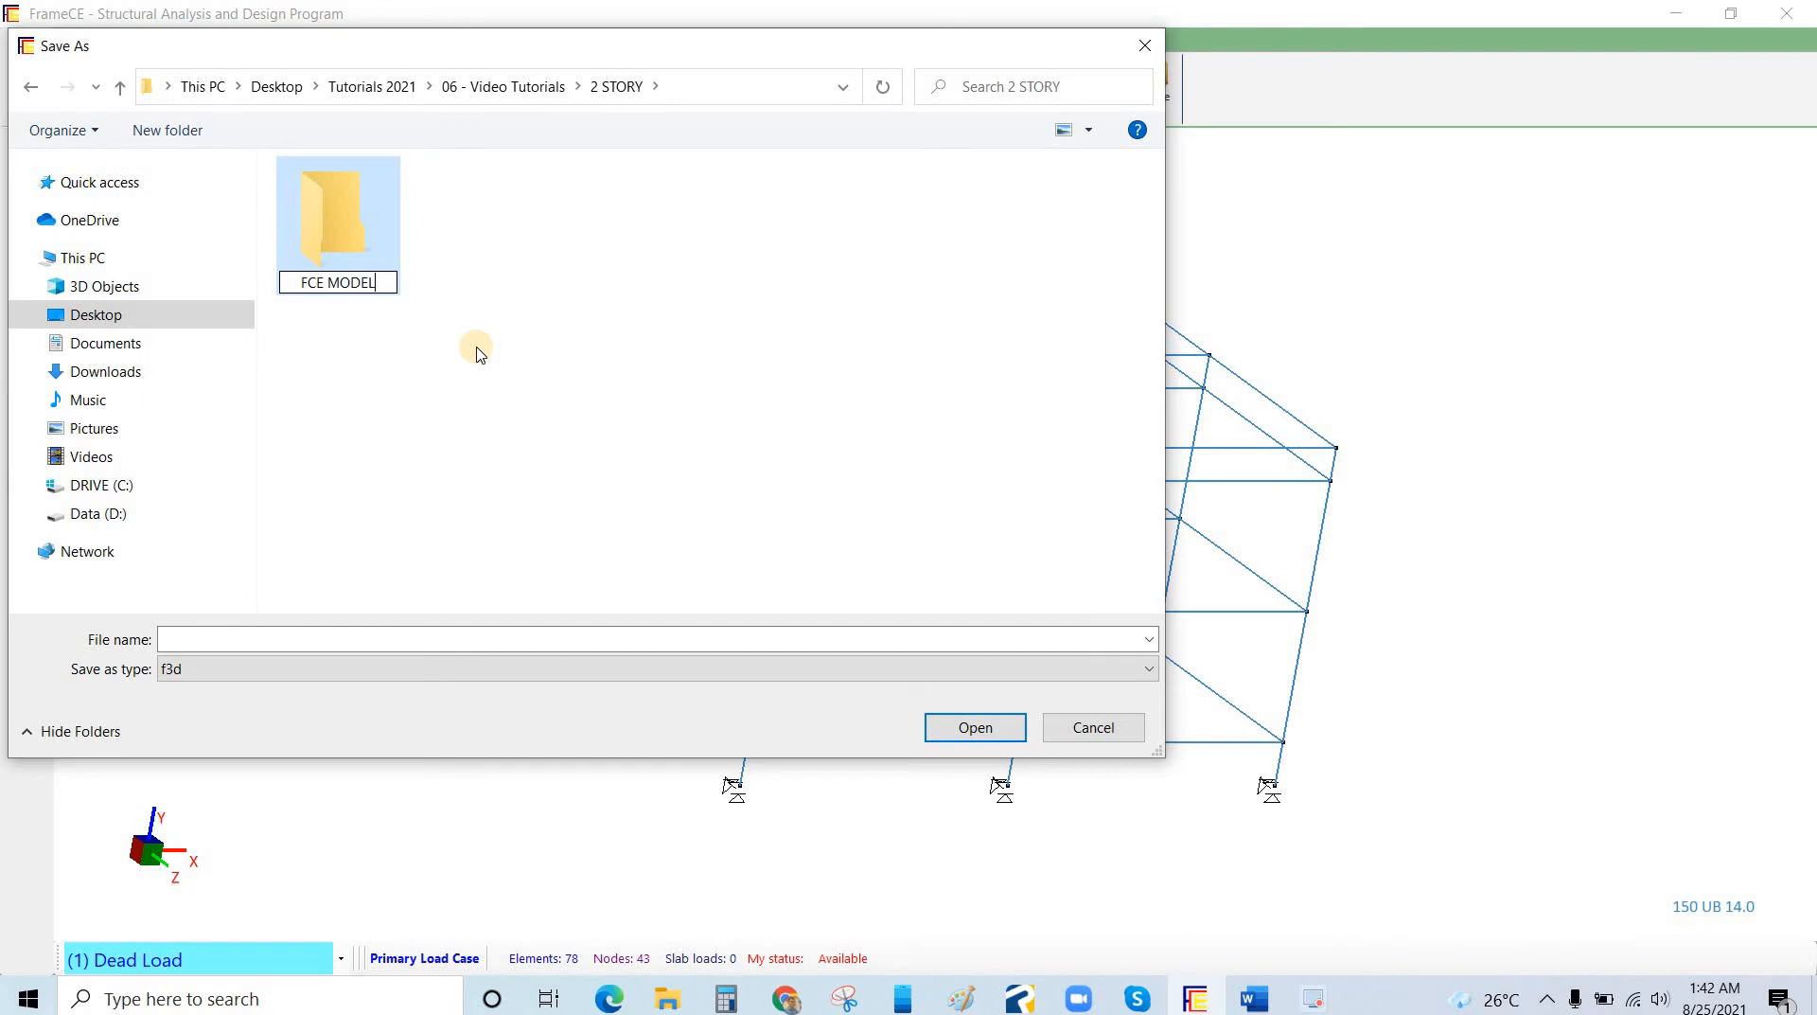
key("Return")
key("Return")
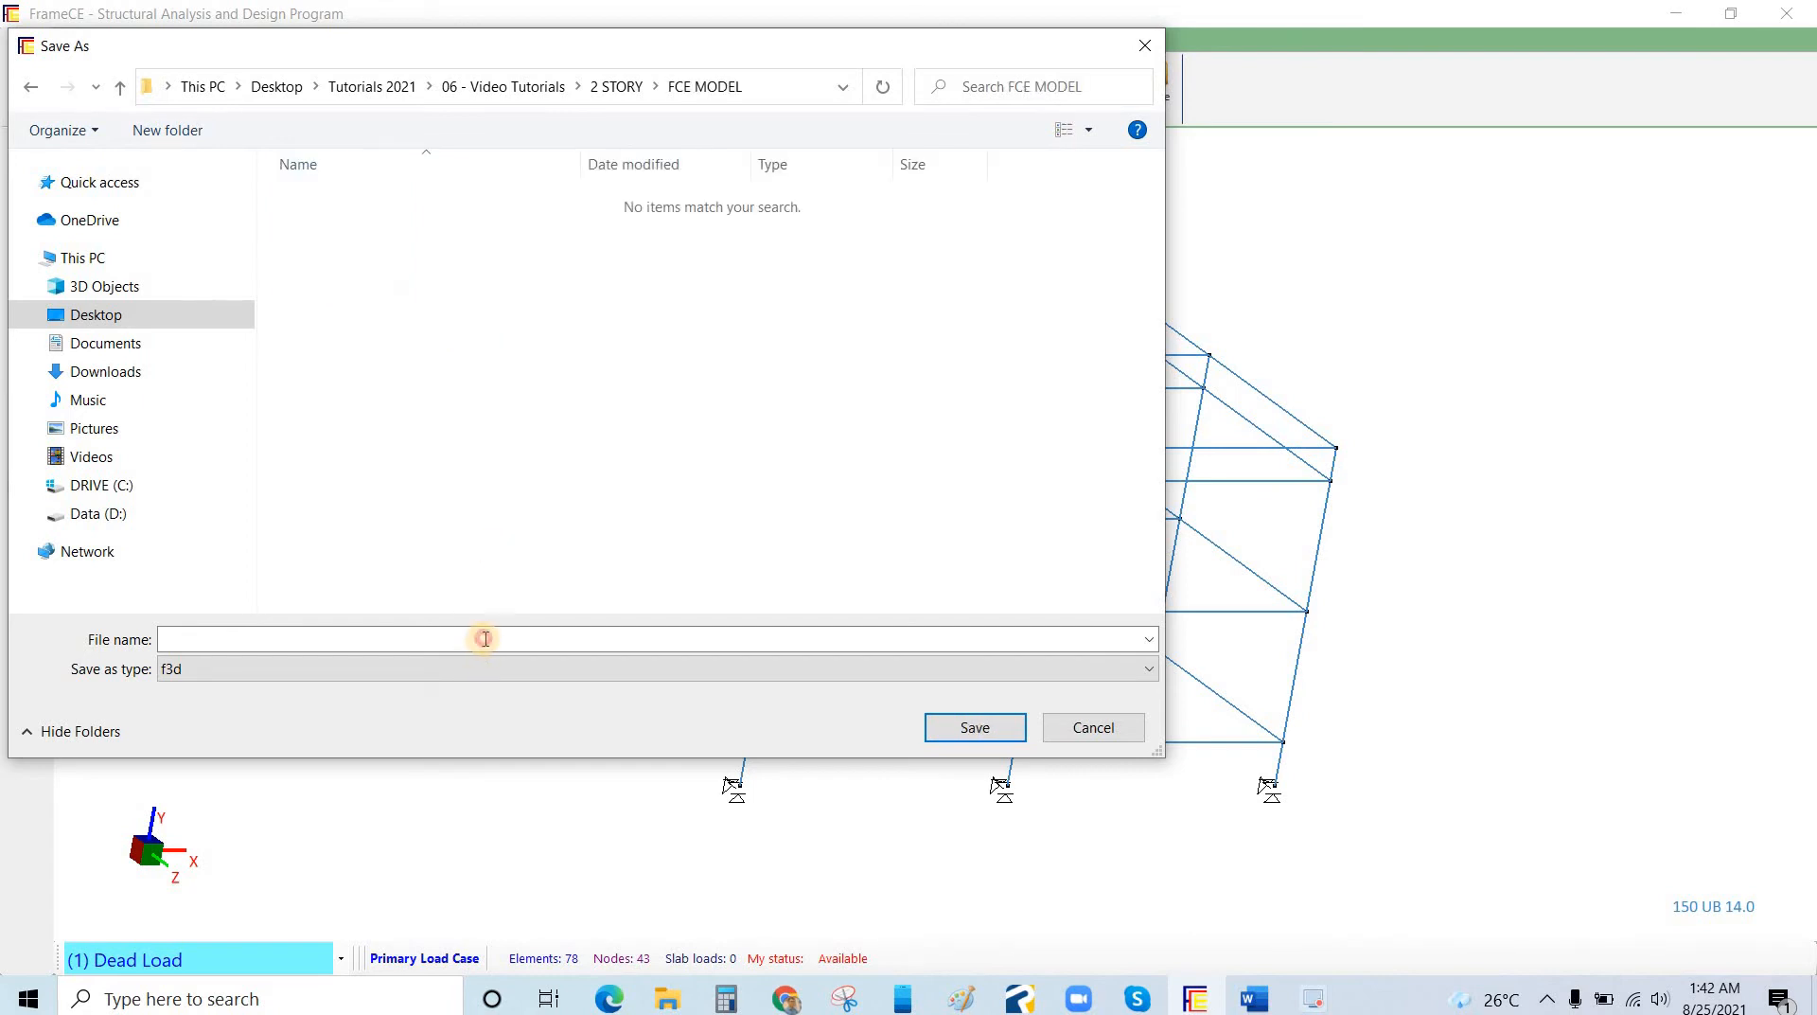
Save the project in f3d format as 2 STOREY RC RESIDENTIAL BLDG REV00.
left_click(486, 639)
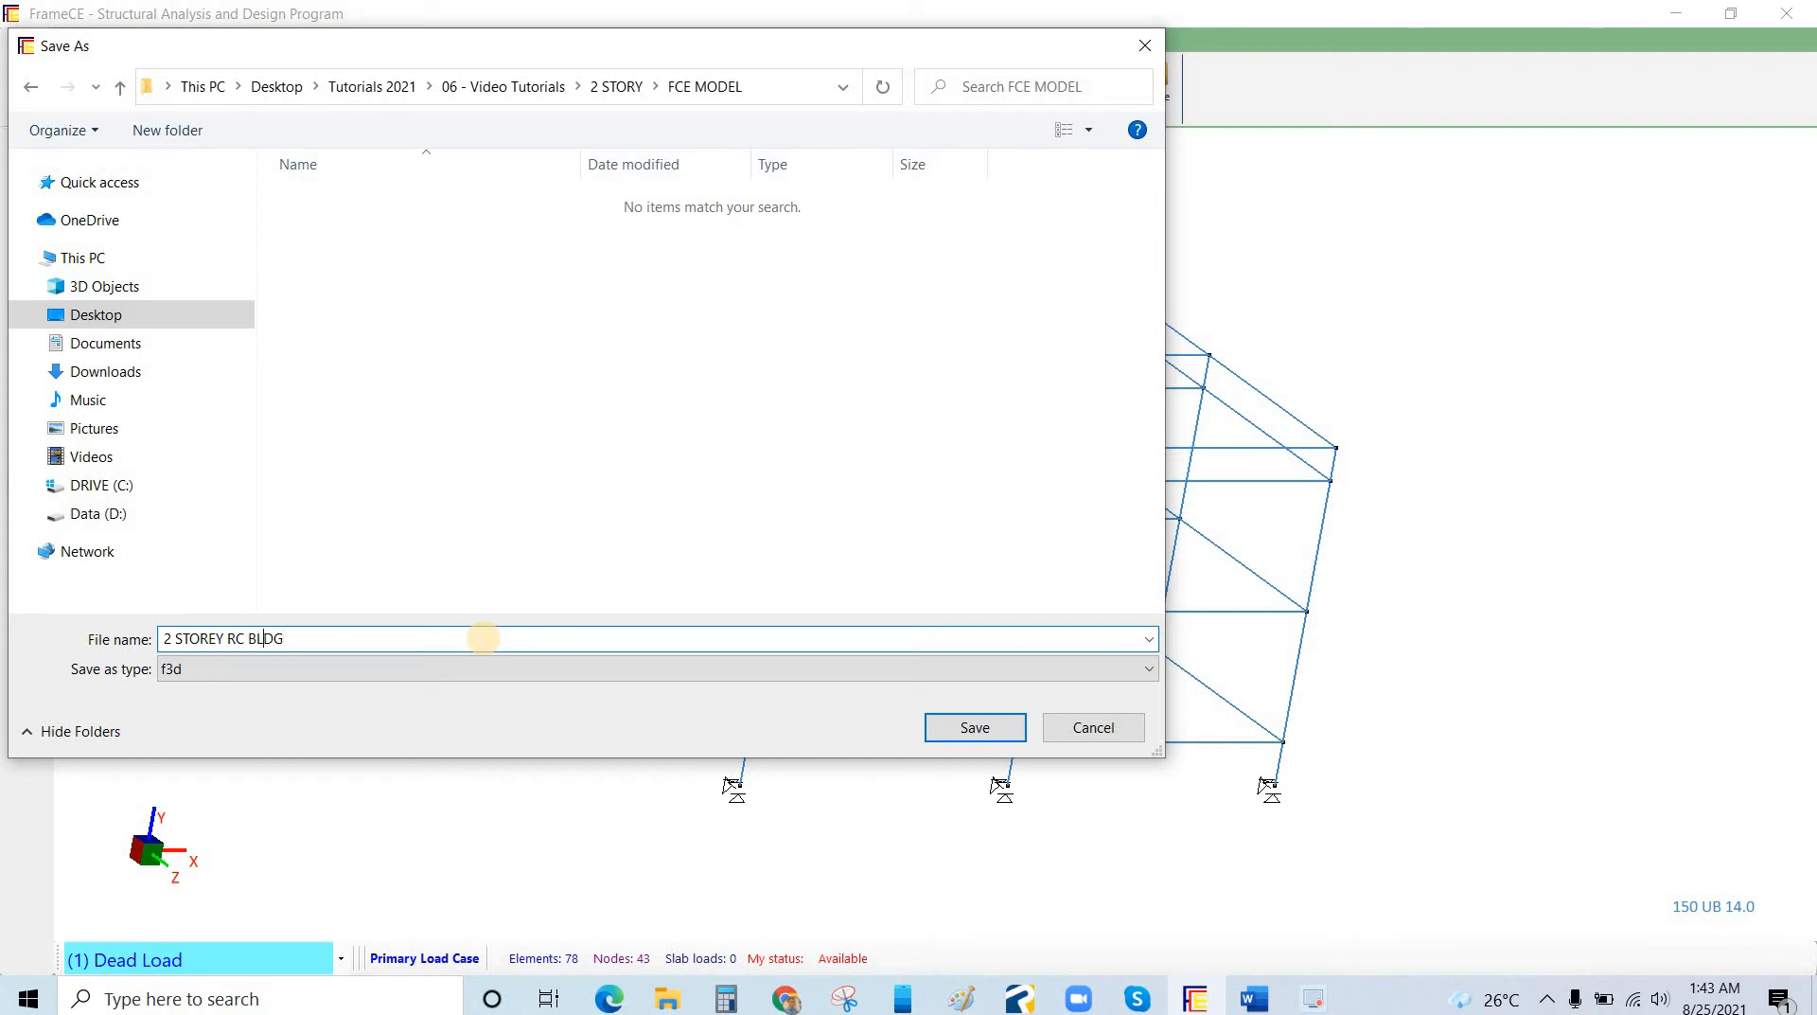
type("RESIDENTIAL")
type("00")
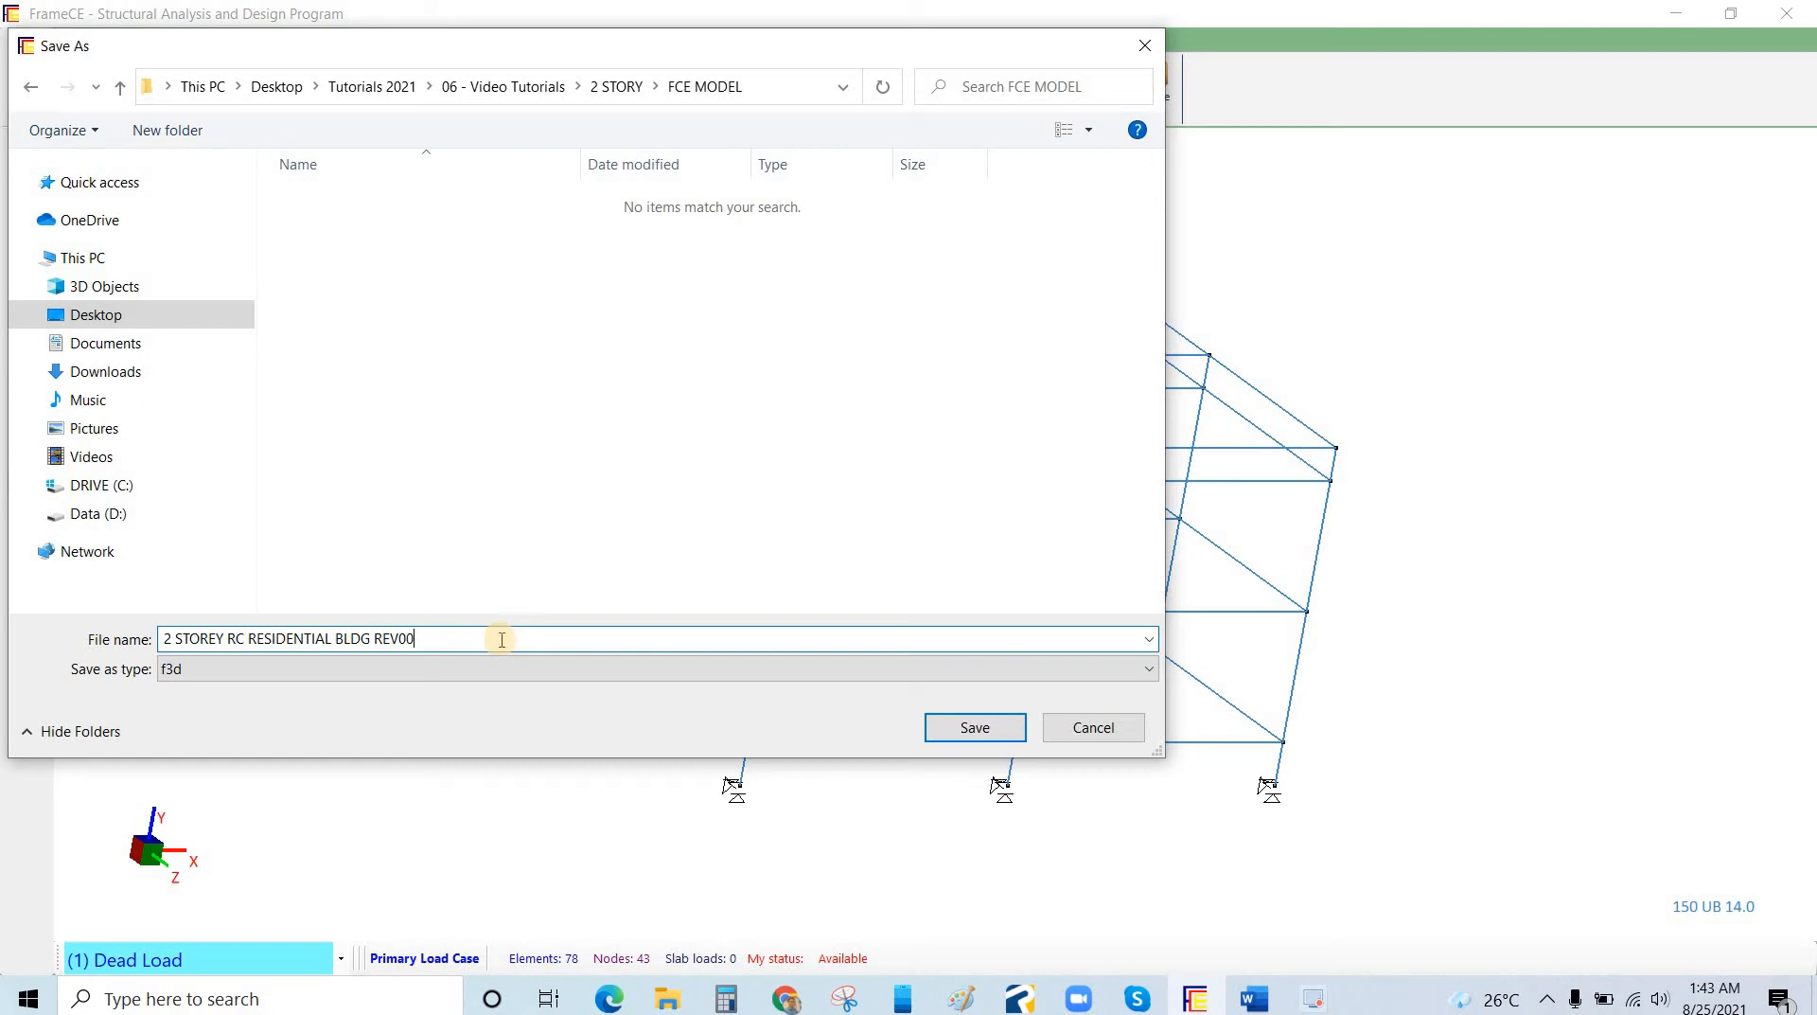
left_click(1003, 735)
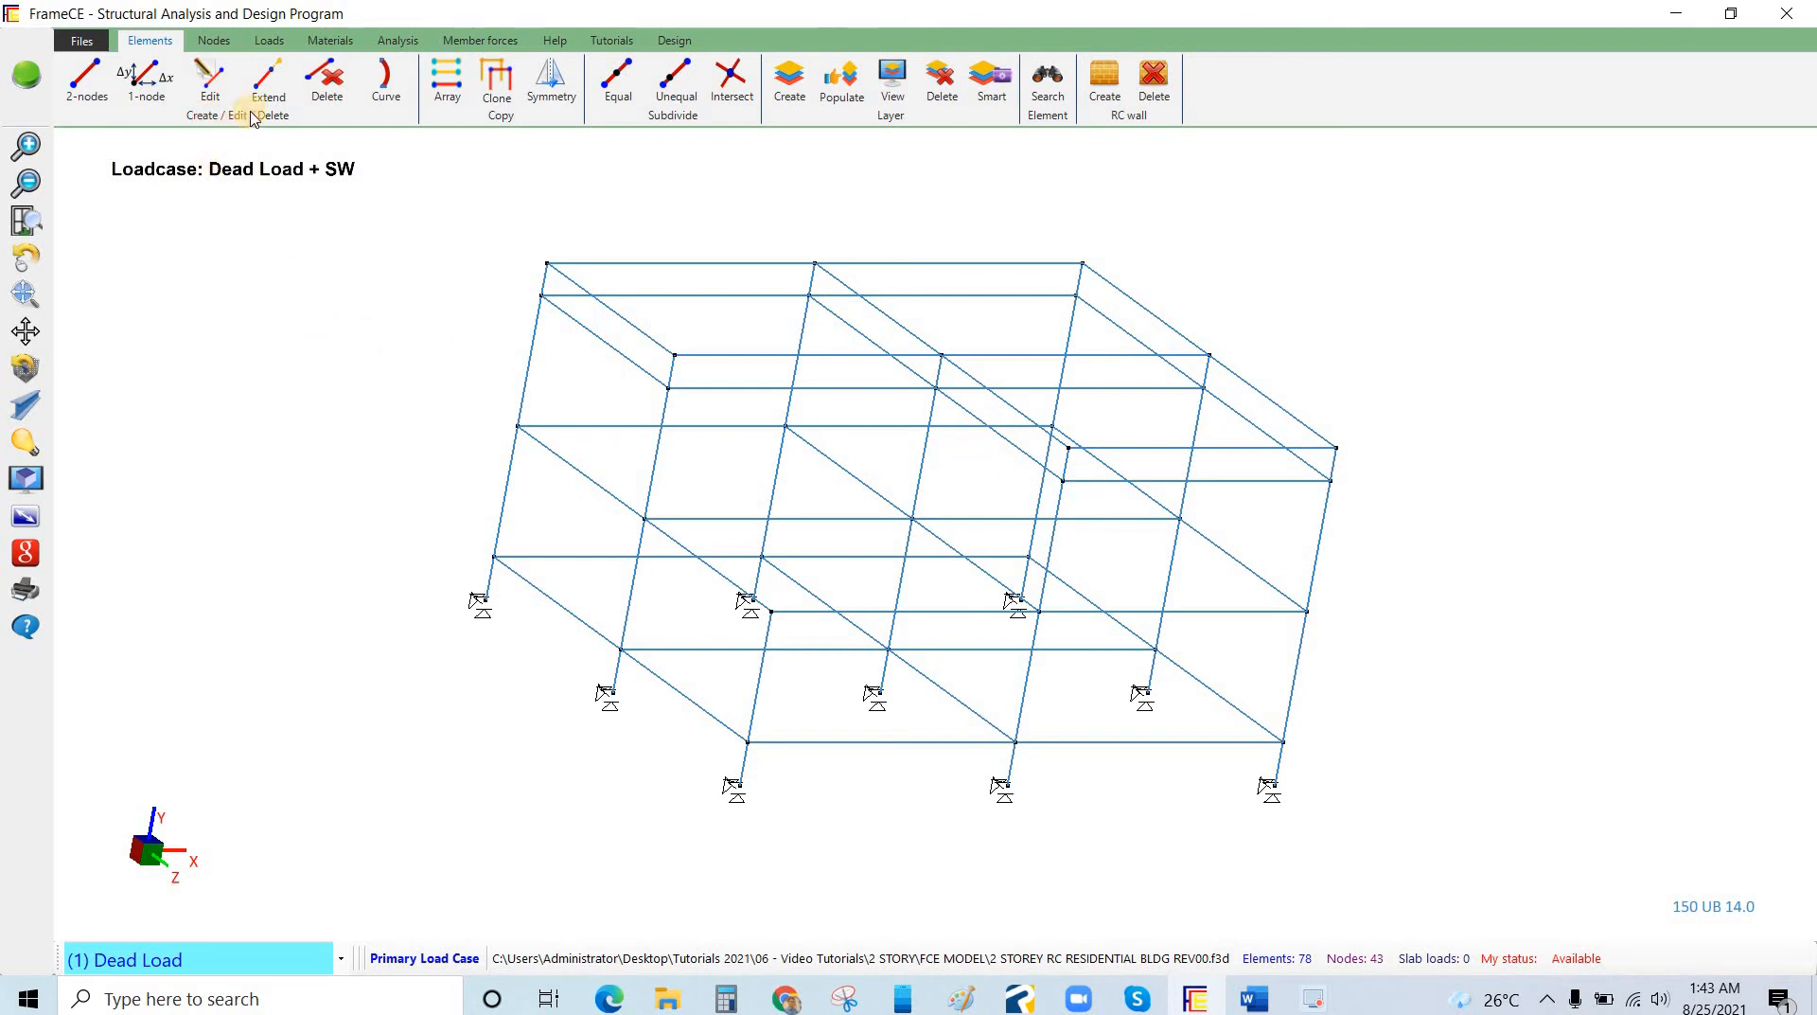
Start adding a section to the section properties and set the concrete f'c to 21 MPa and the rebar Fy to 414 MPa.
left_click(331, 43)
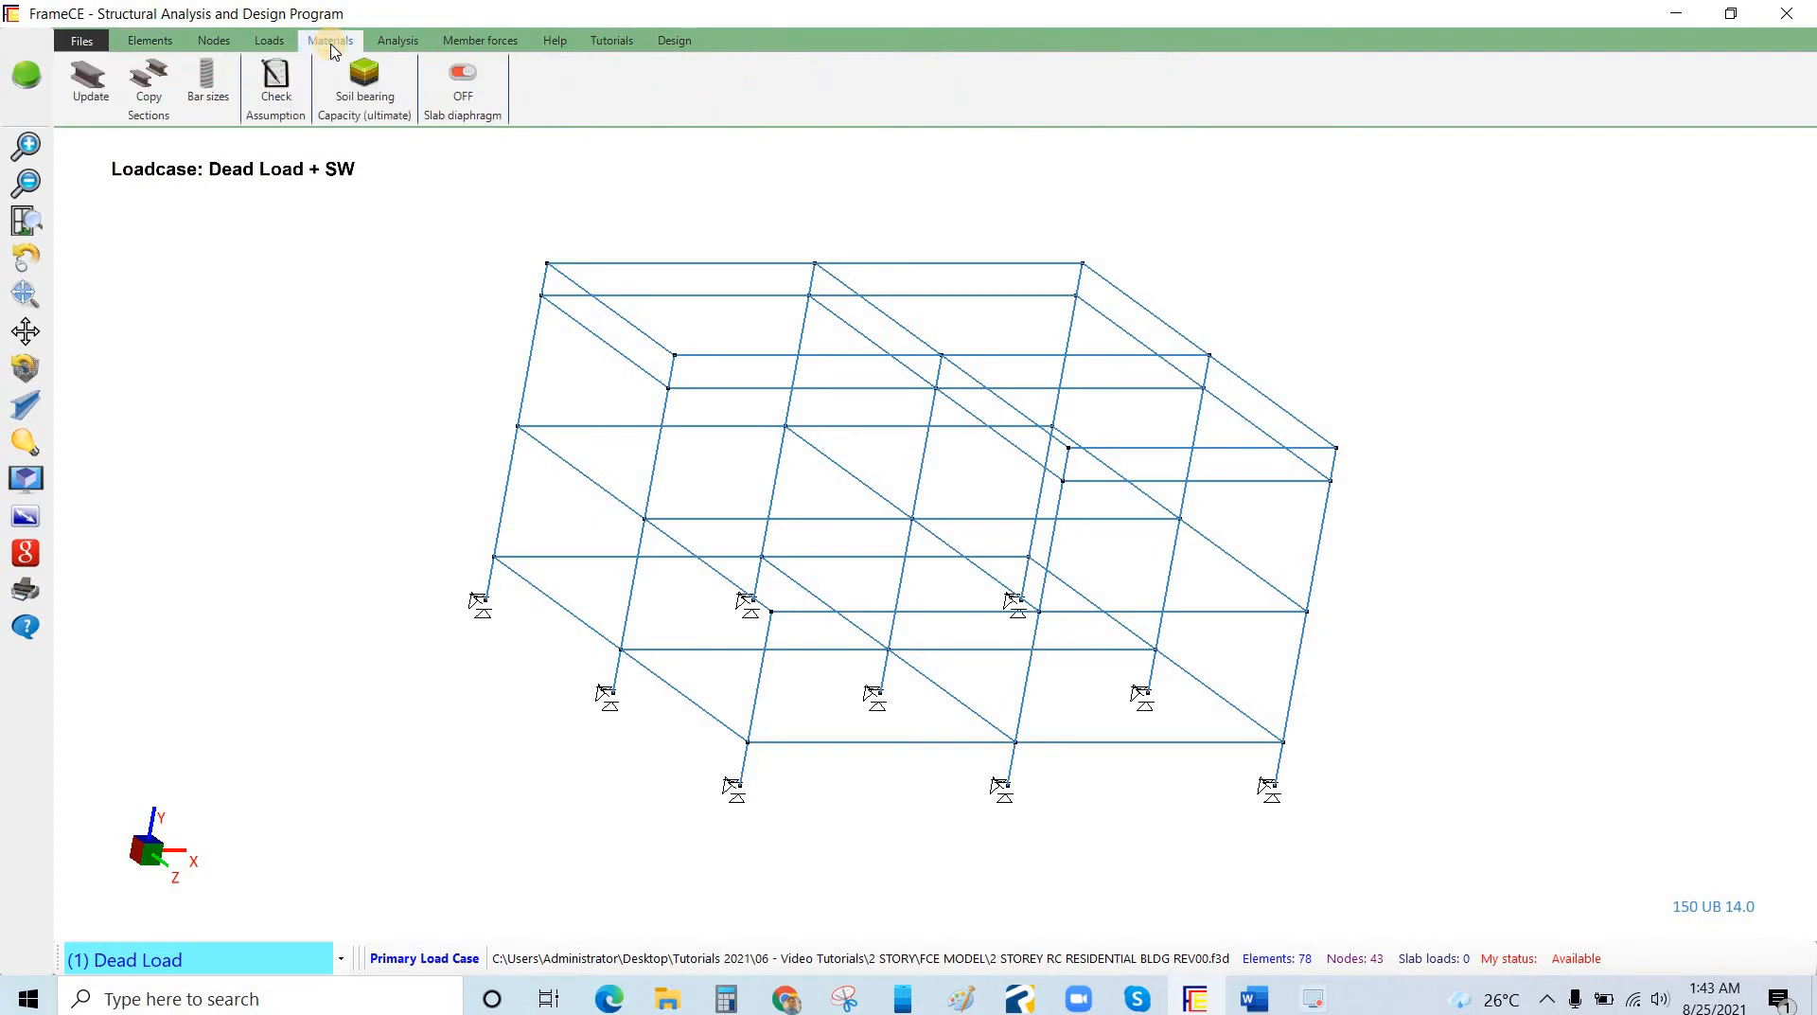
left_click(91, 90)
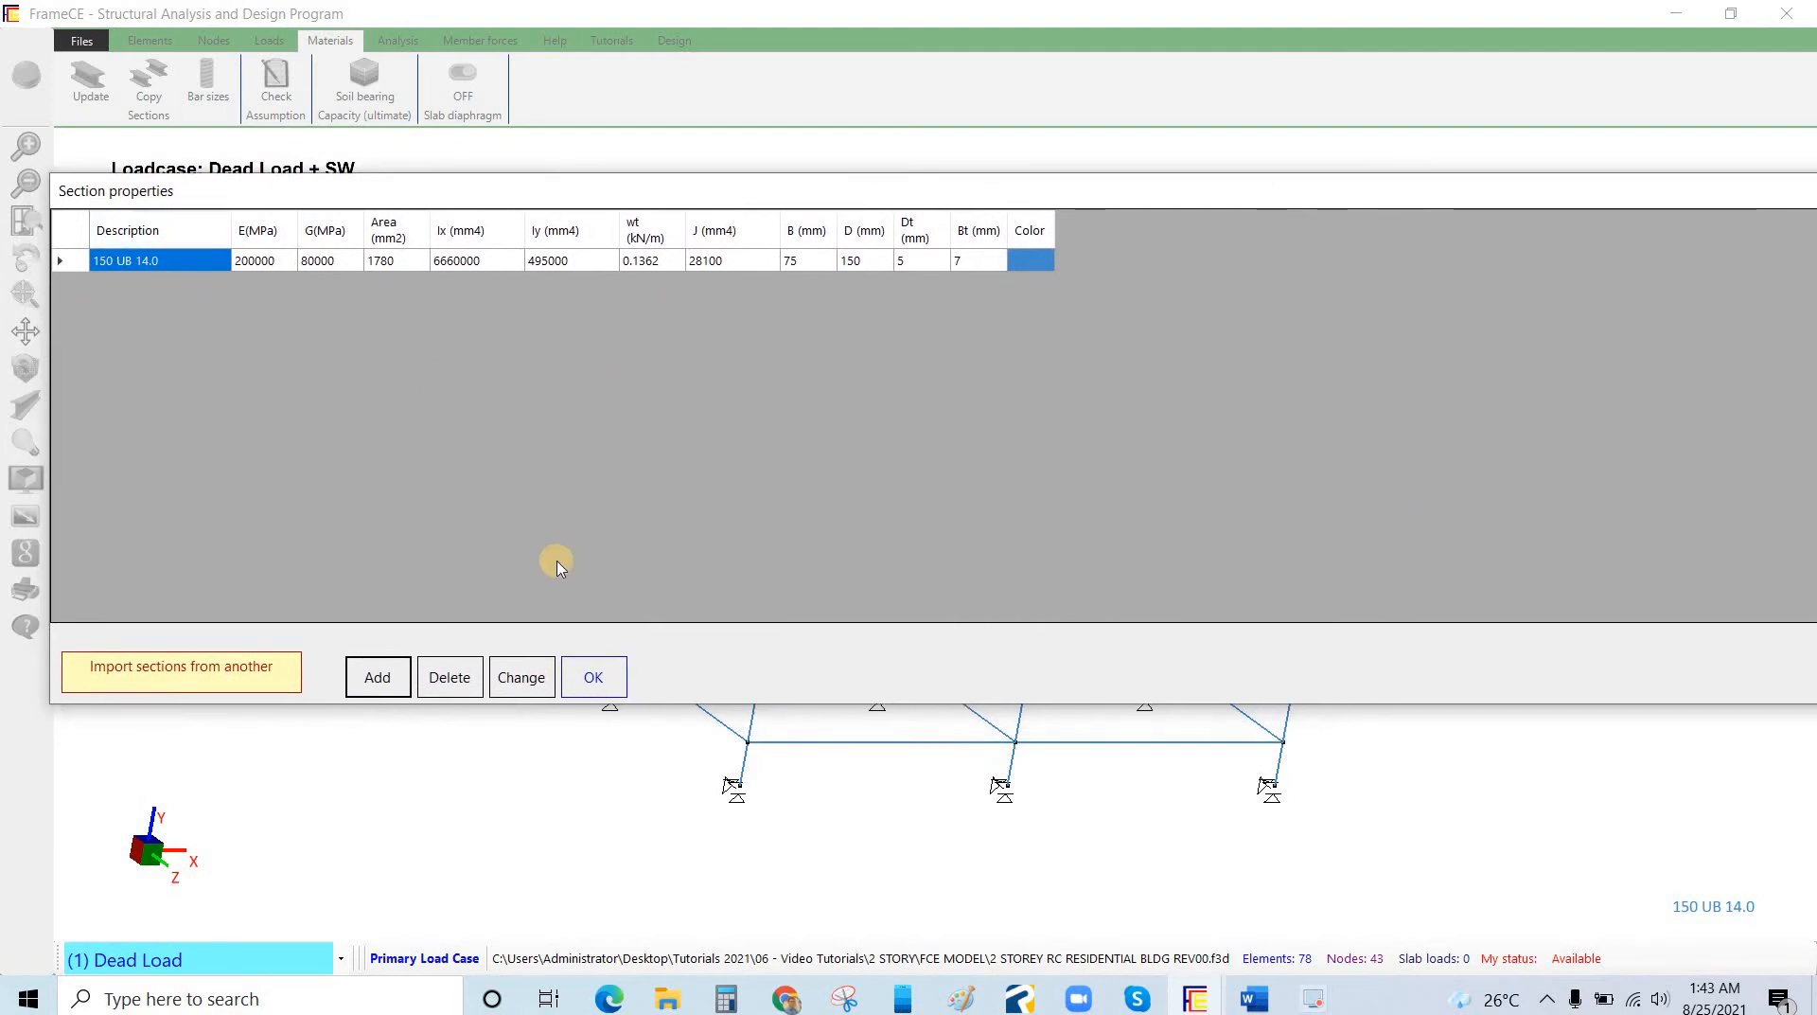
left_click(376, 670)
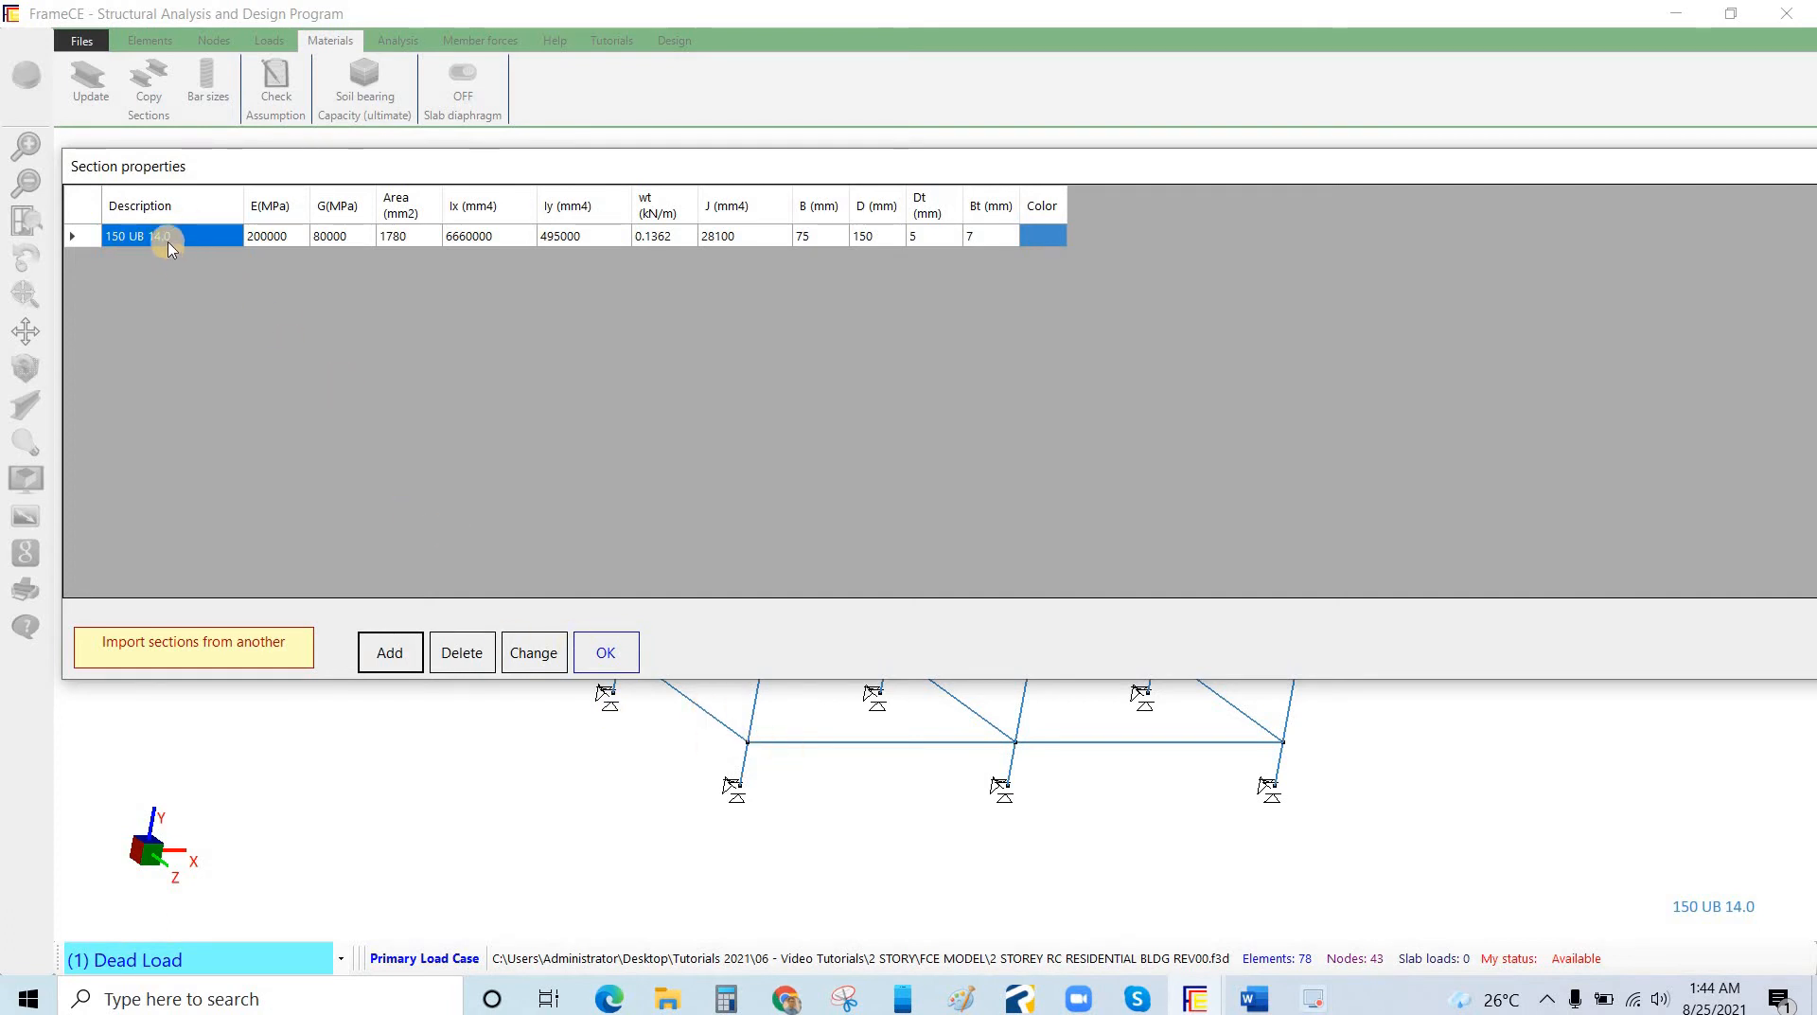
left_click(400, 649)
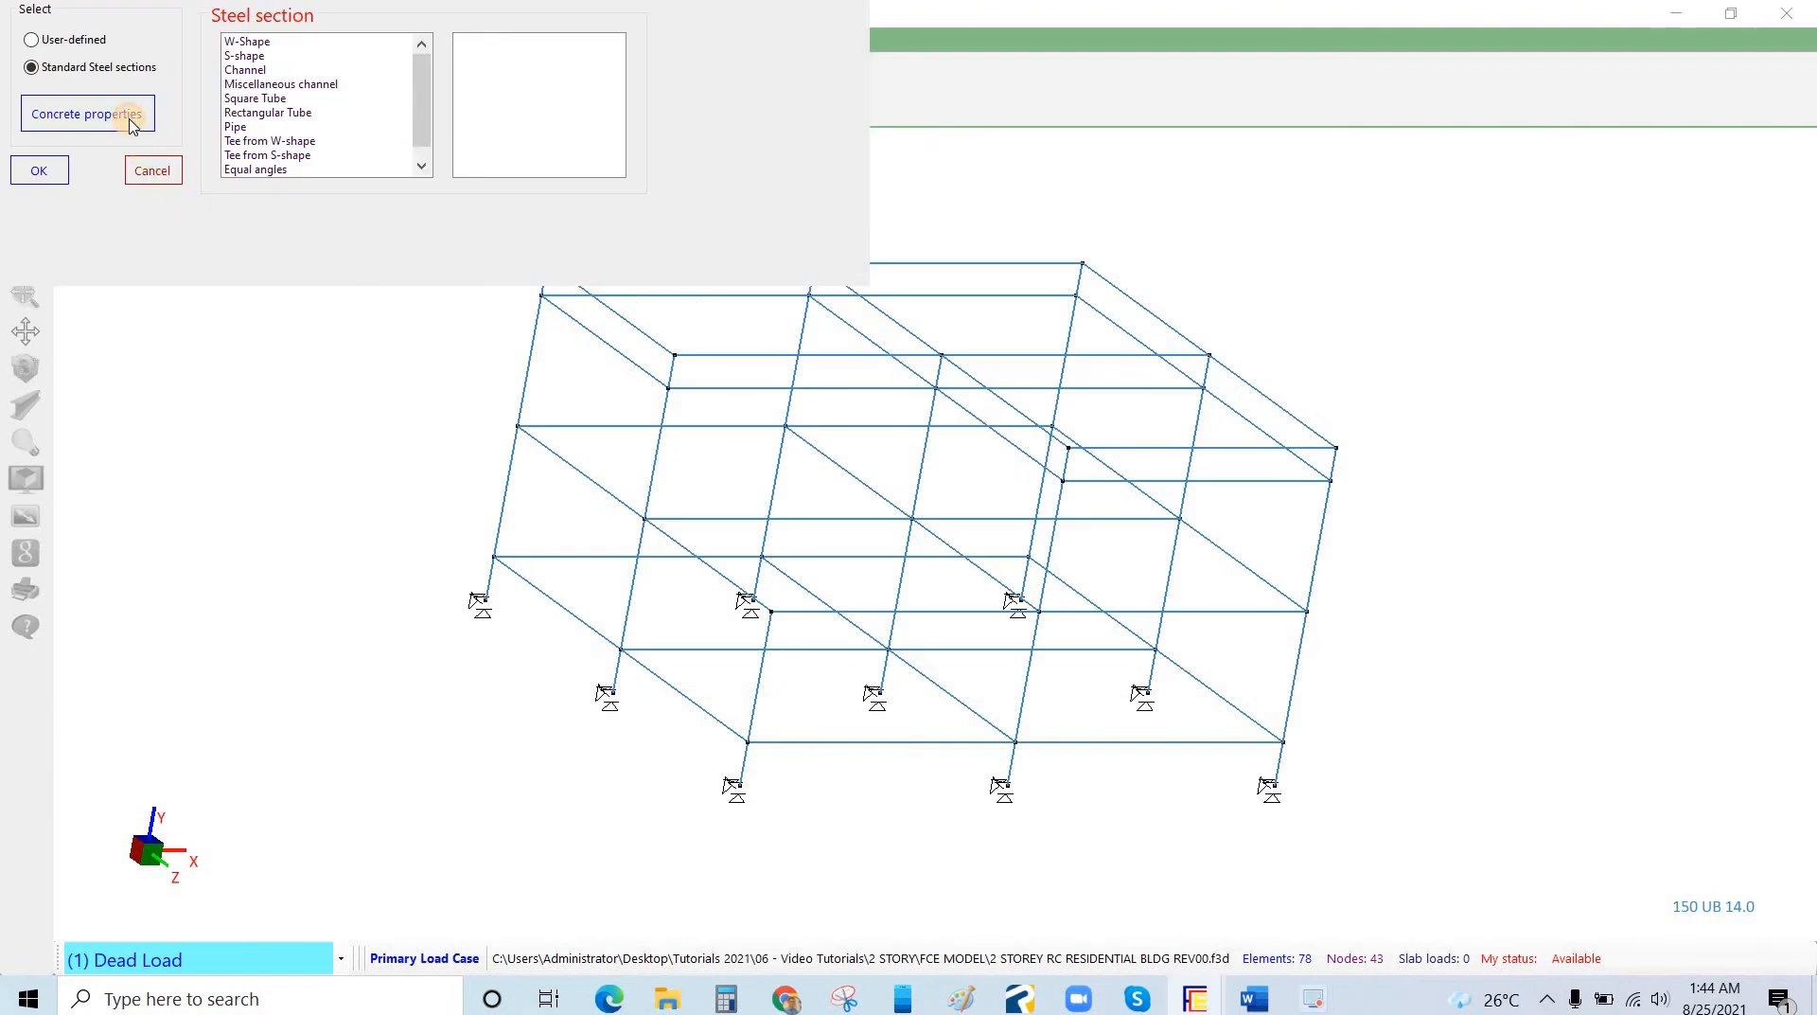
left_click(87, 113)
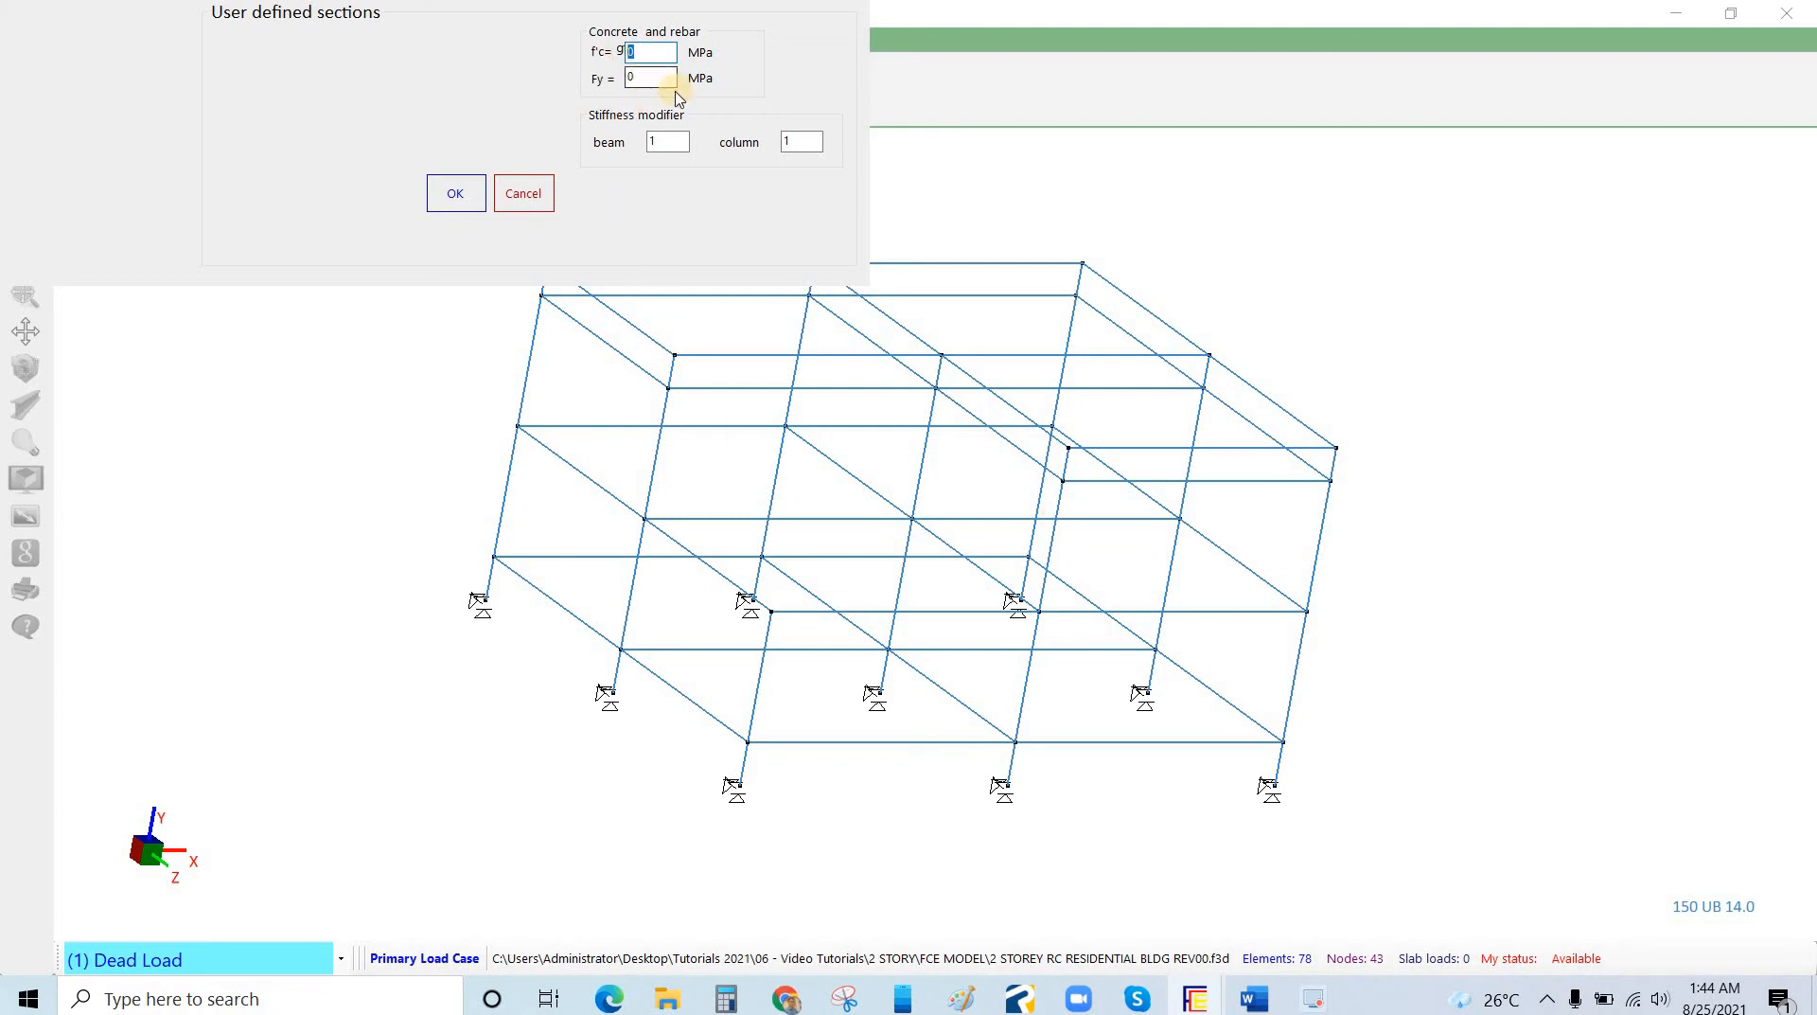
type("0")
type("21")
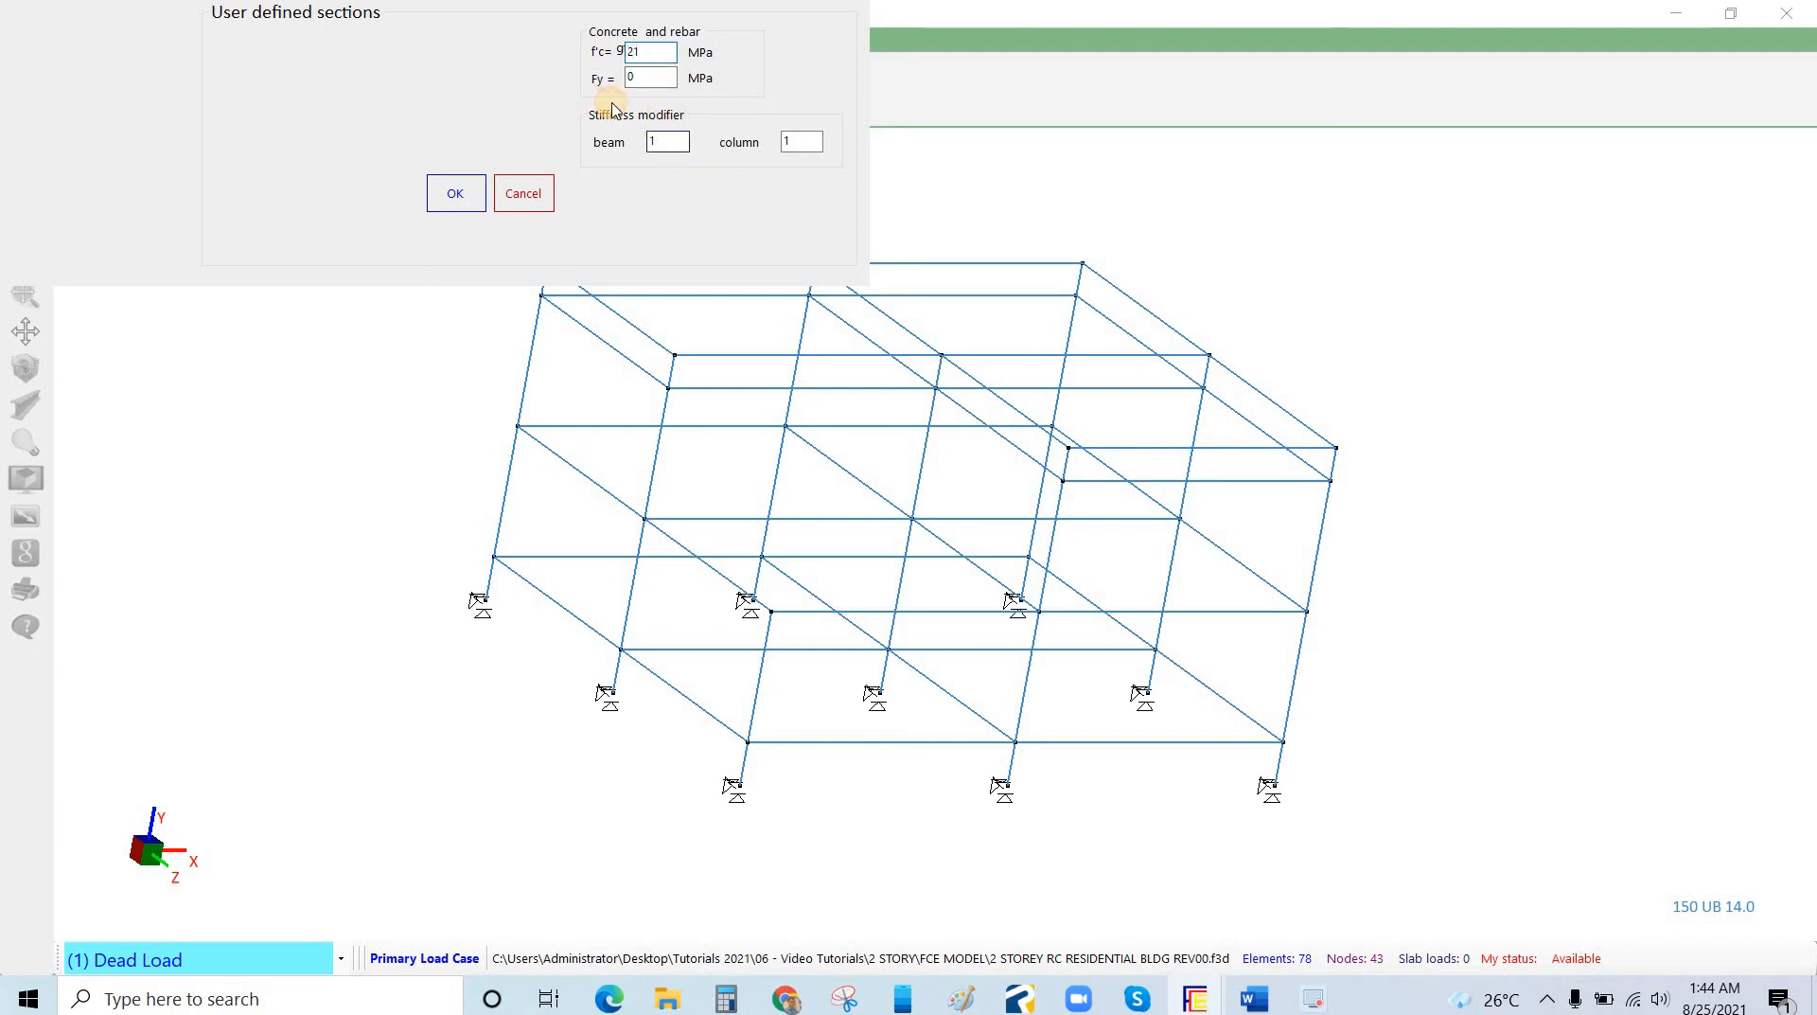
key("Tab")
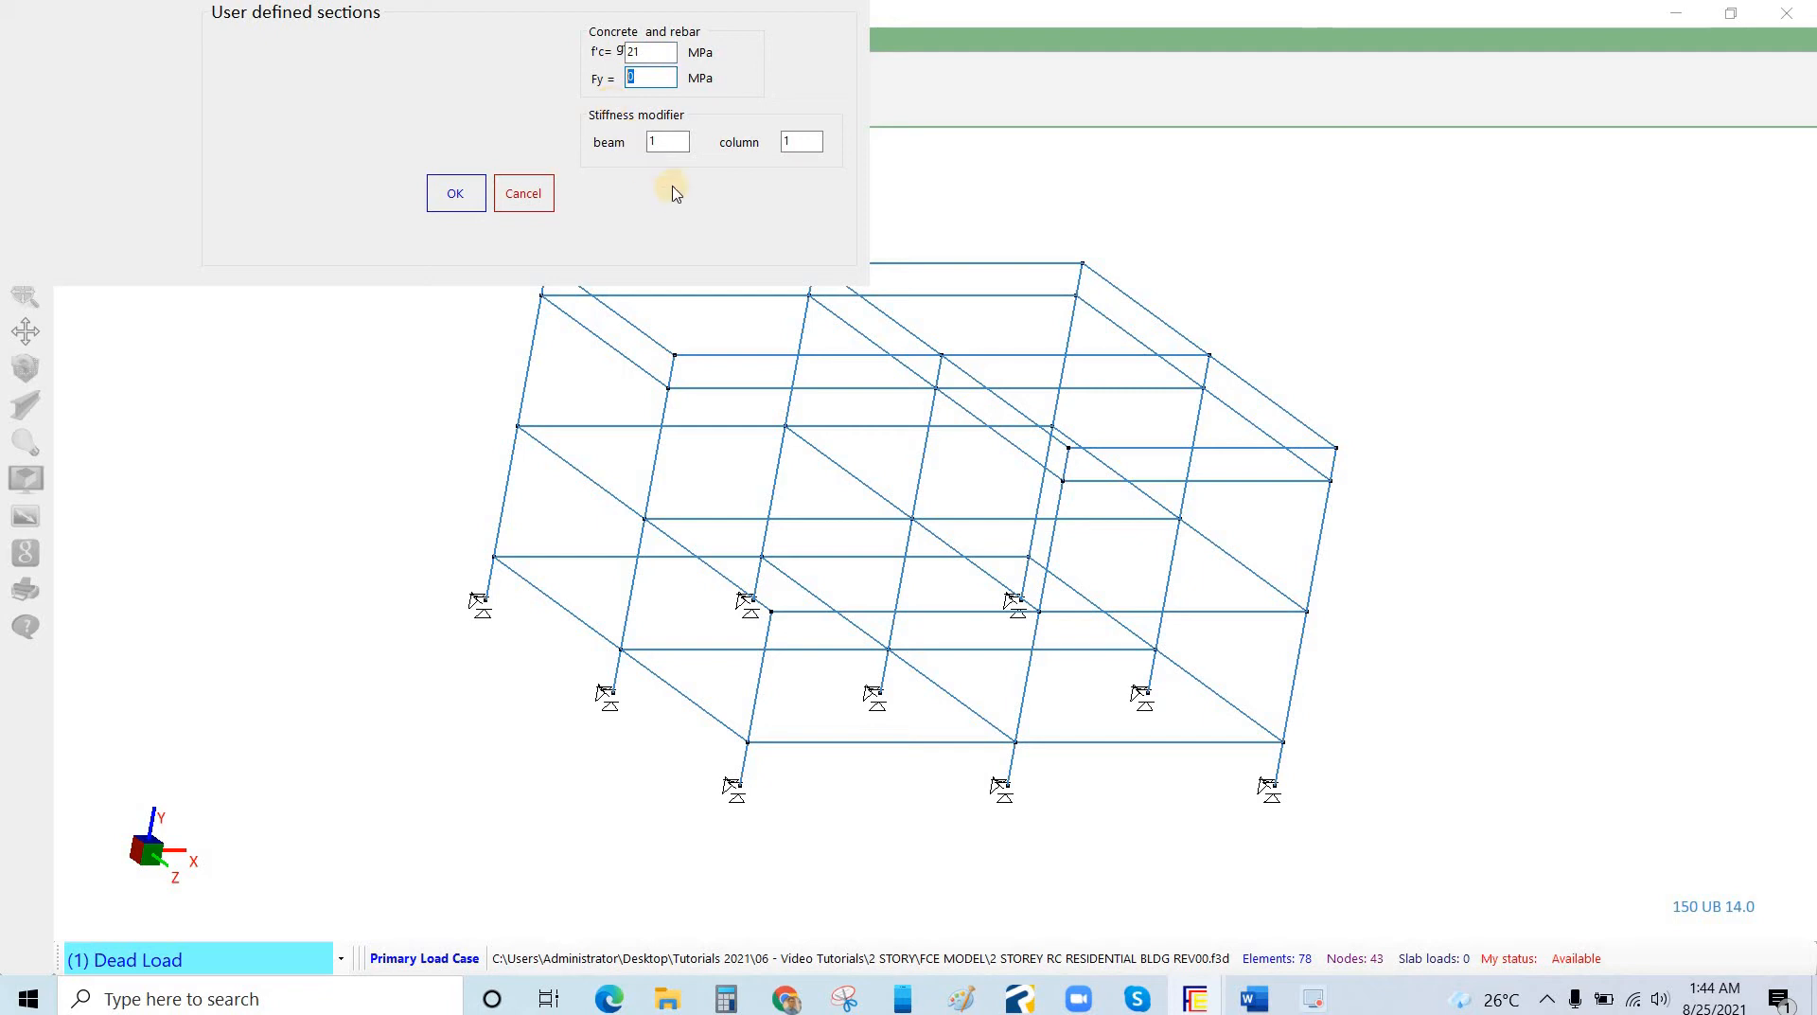
type("414")
Set the stiffness modifiers to 0.35 for beams and 0.7 for columns, and accept the concrete properties.
key("Tab")
type("0.35")
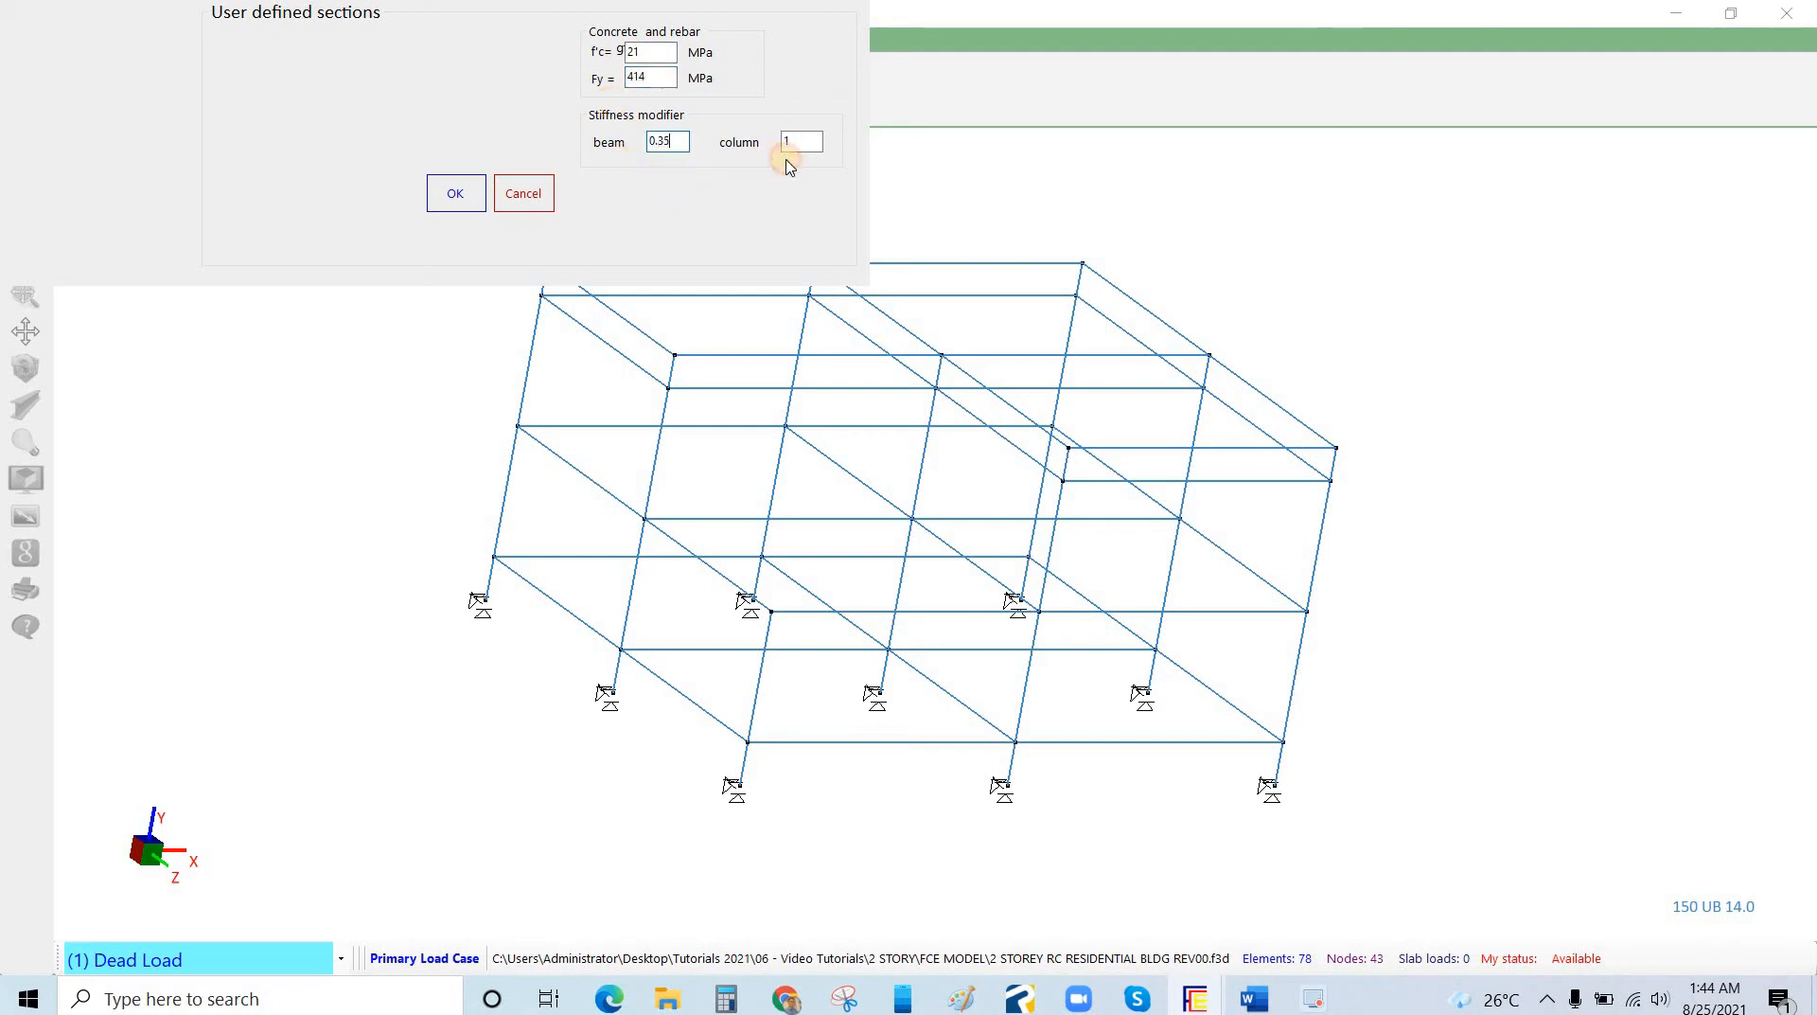
left_click(791, 149)
type("0.7")
left_click(457, 194)
Add a rectangular concrete section 400 mm wide and 400 mm deep to the section properties.
left_click(276, 76)
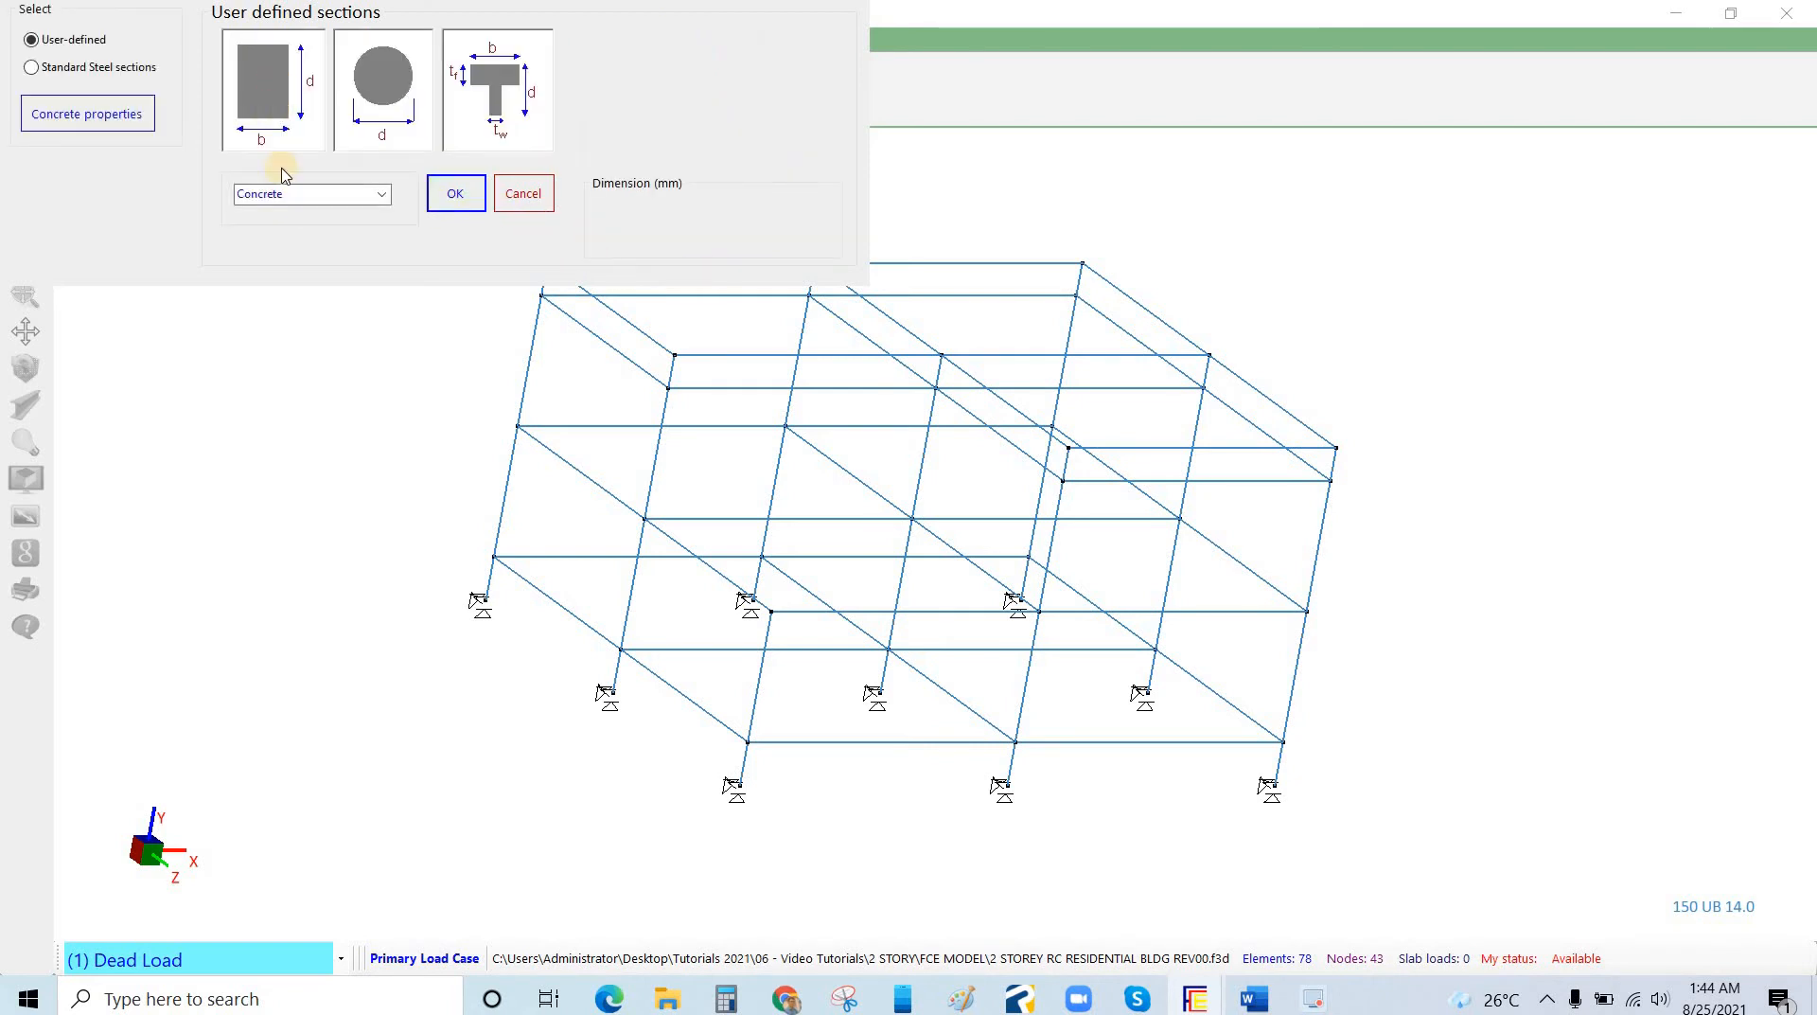
left_click(649, 208)
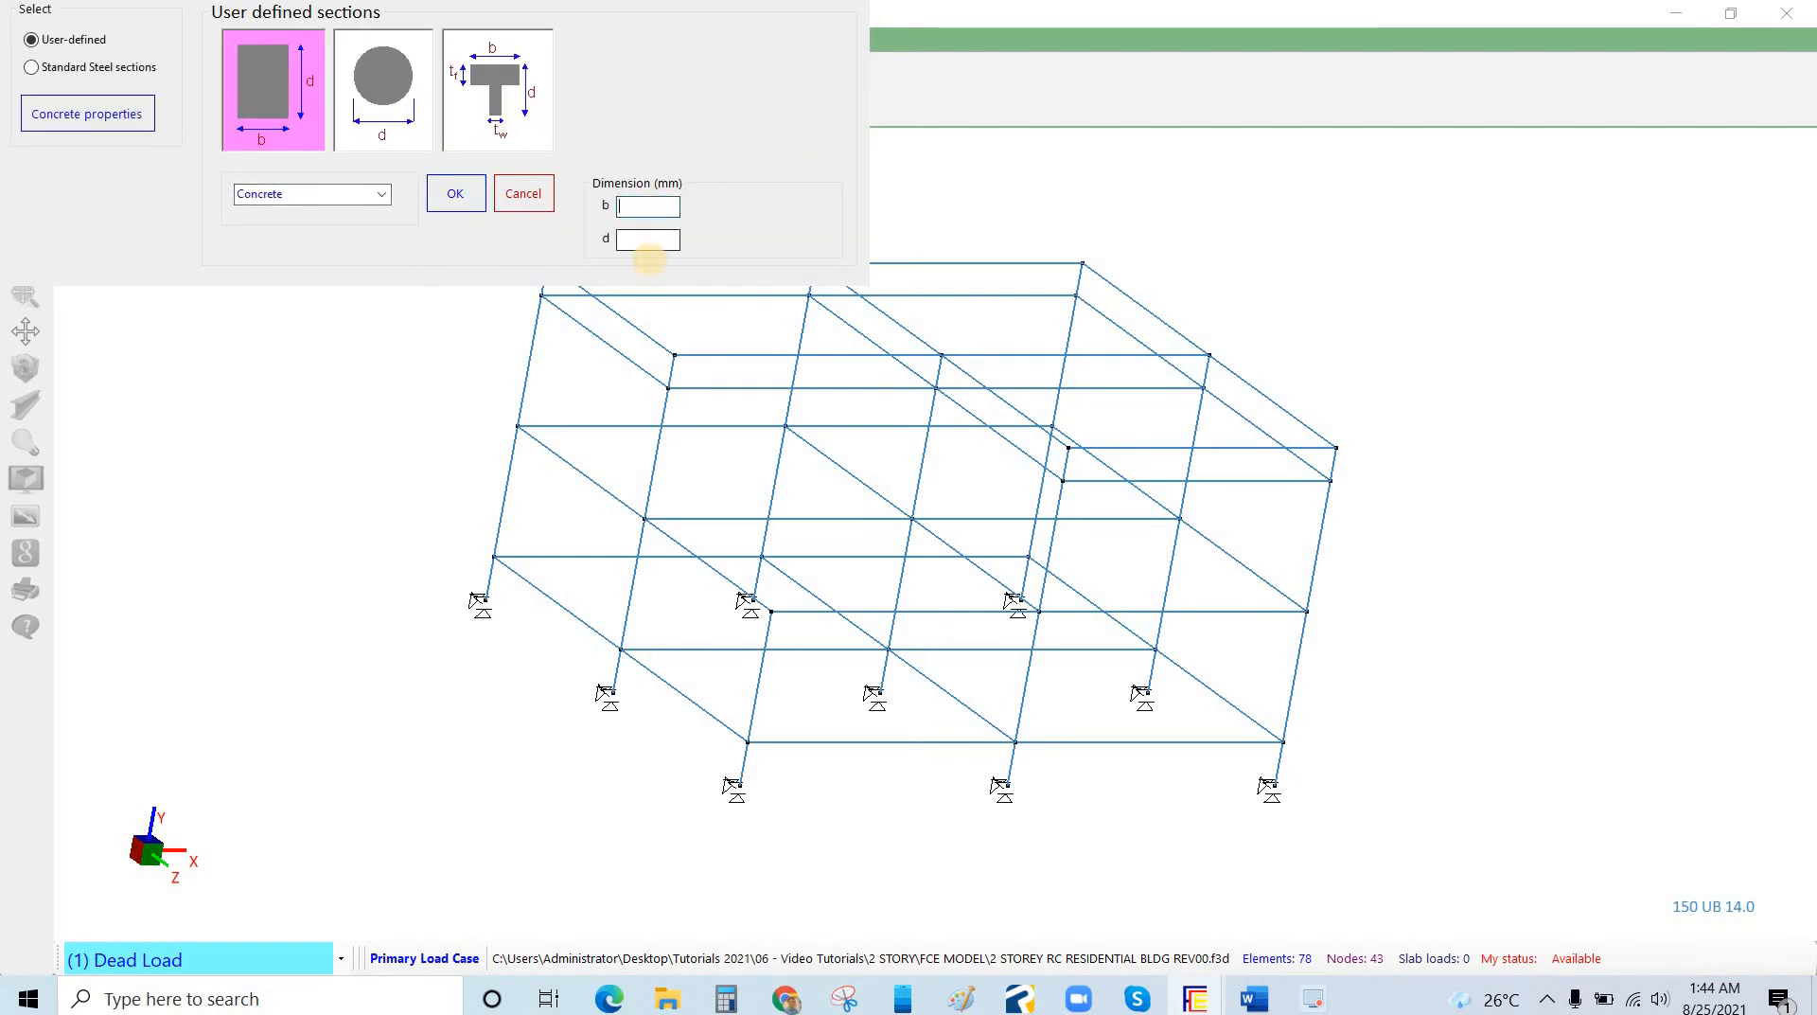
type("400")
left_click(641, 237)
type("400")
left_click(467, 200)
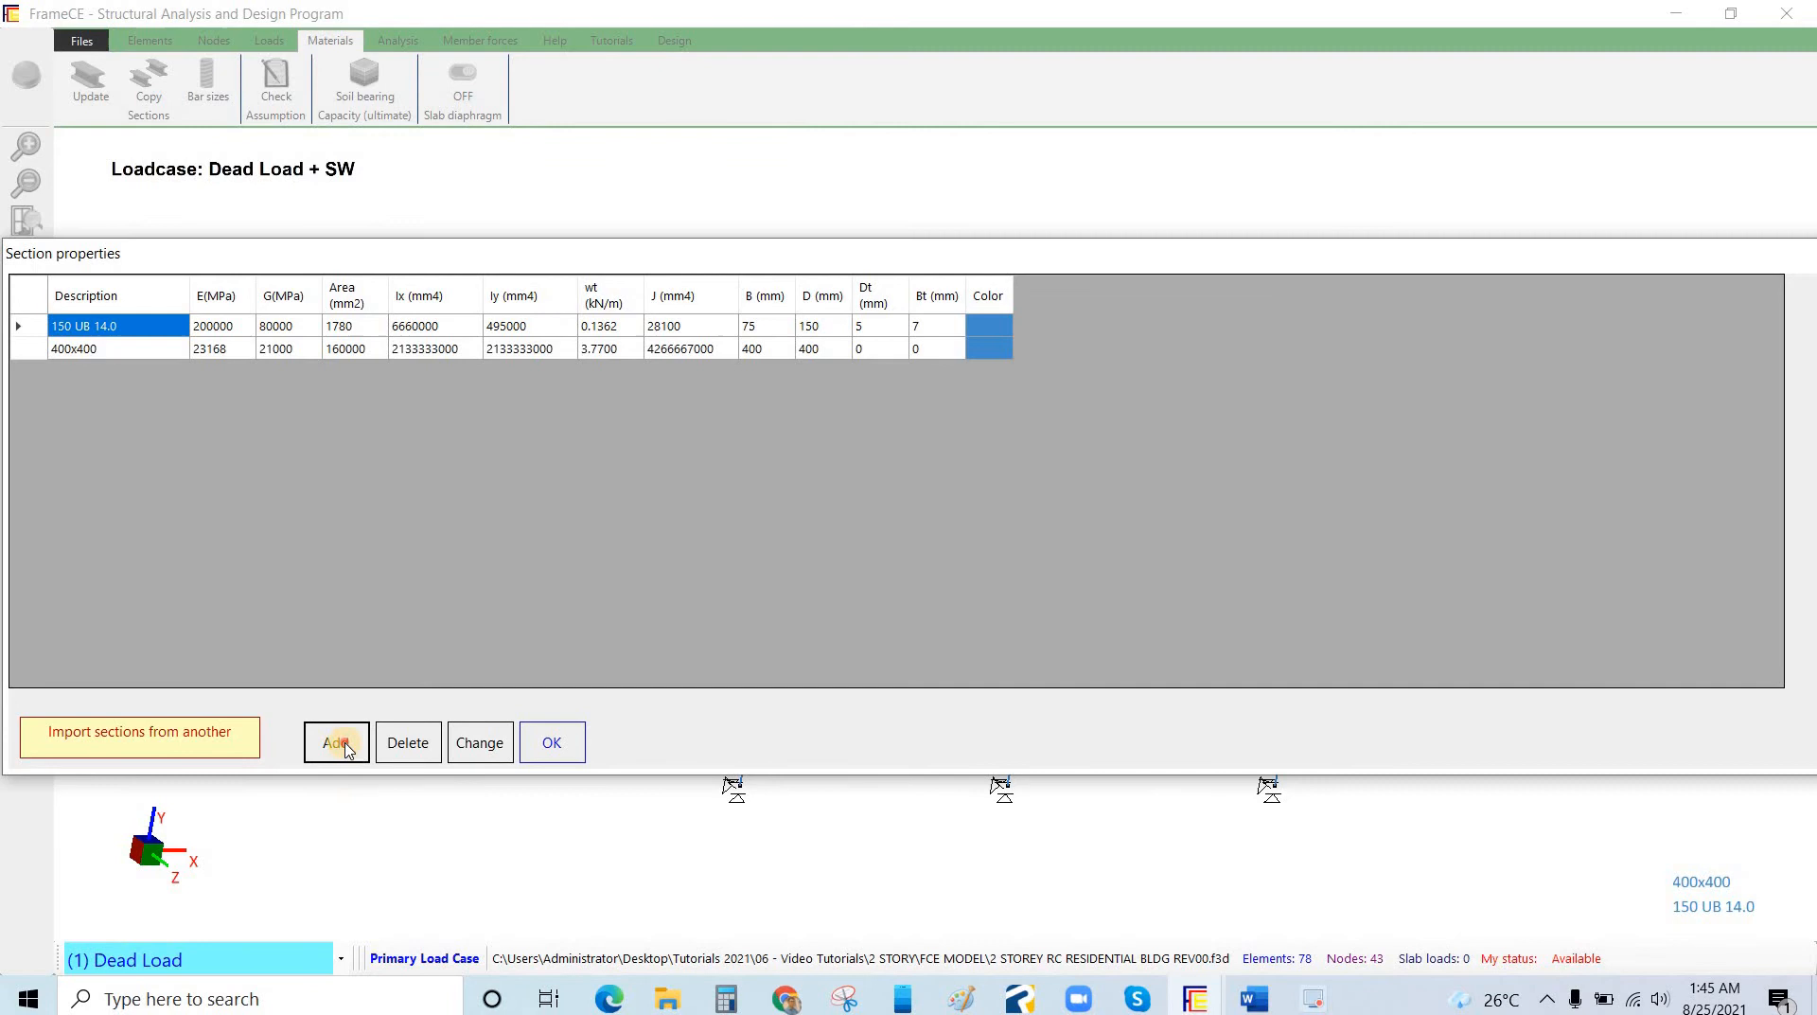
Add a rectangular concrete section with b 350 mm and d 500 mm, keeping the same concrete properties.
left_click(339, 744)
key("Return")
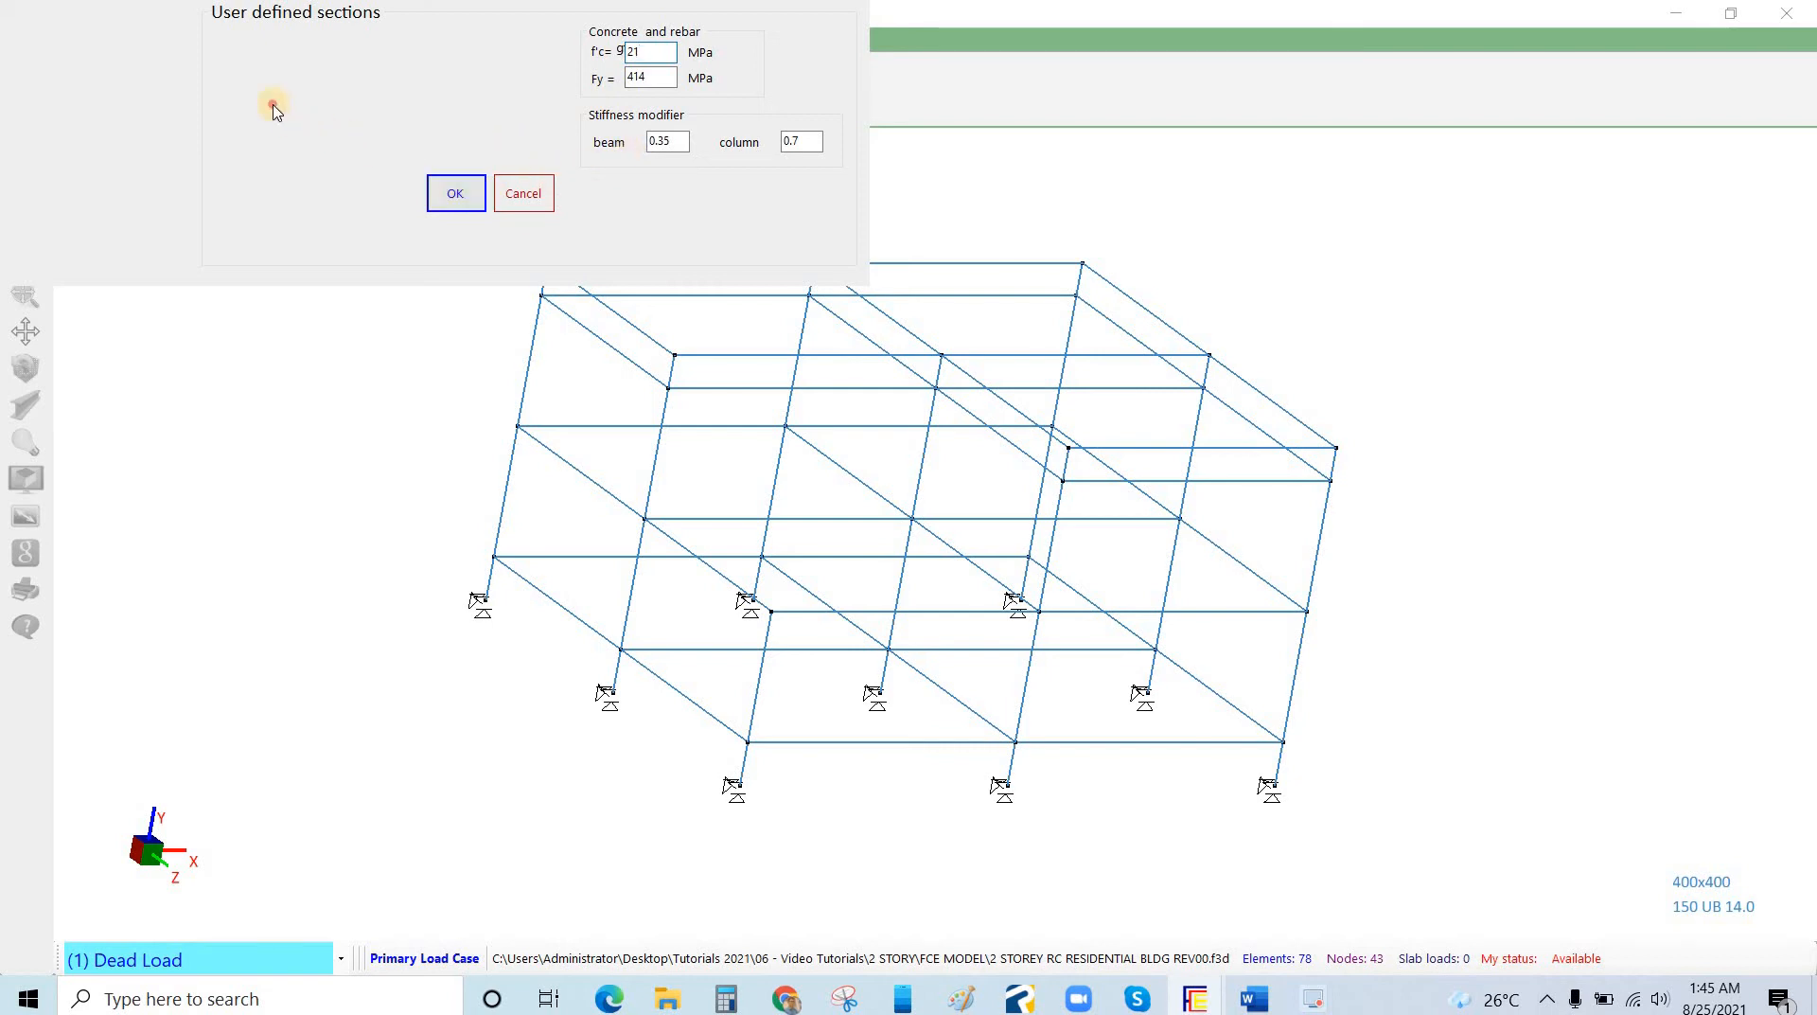
left_click(459, 196)
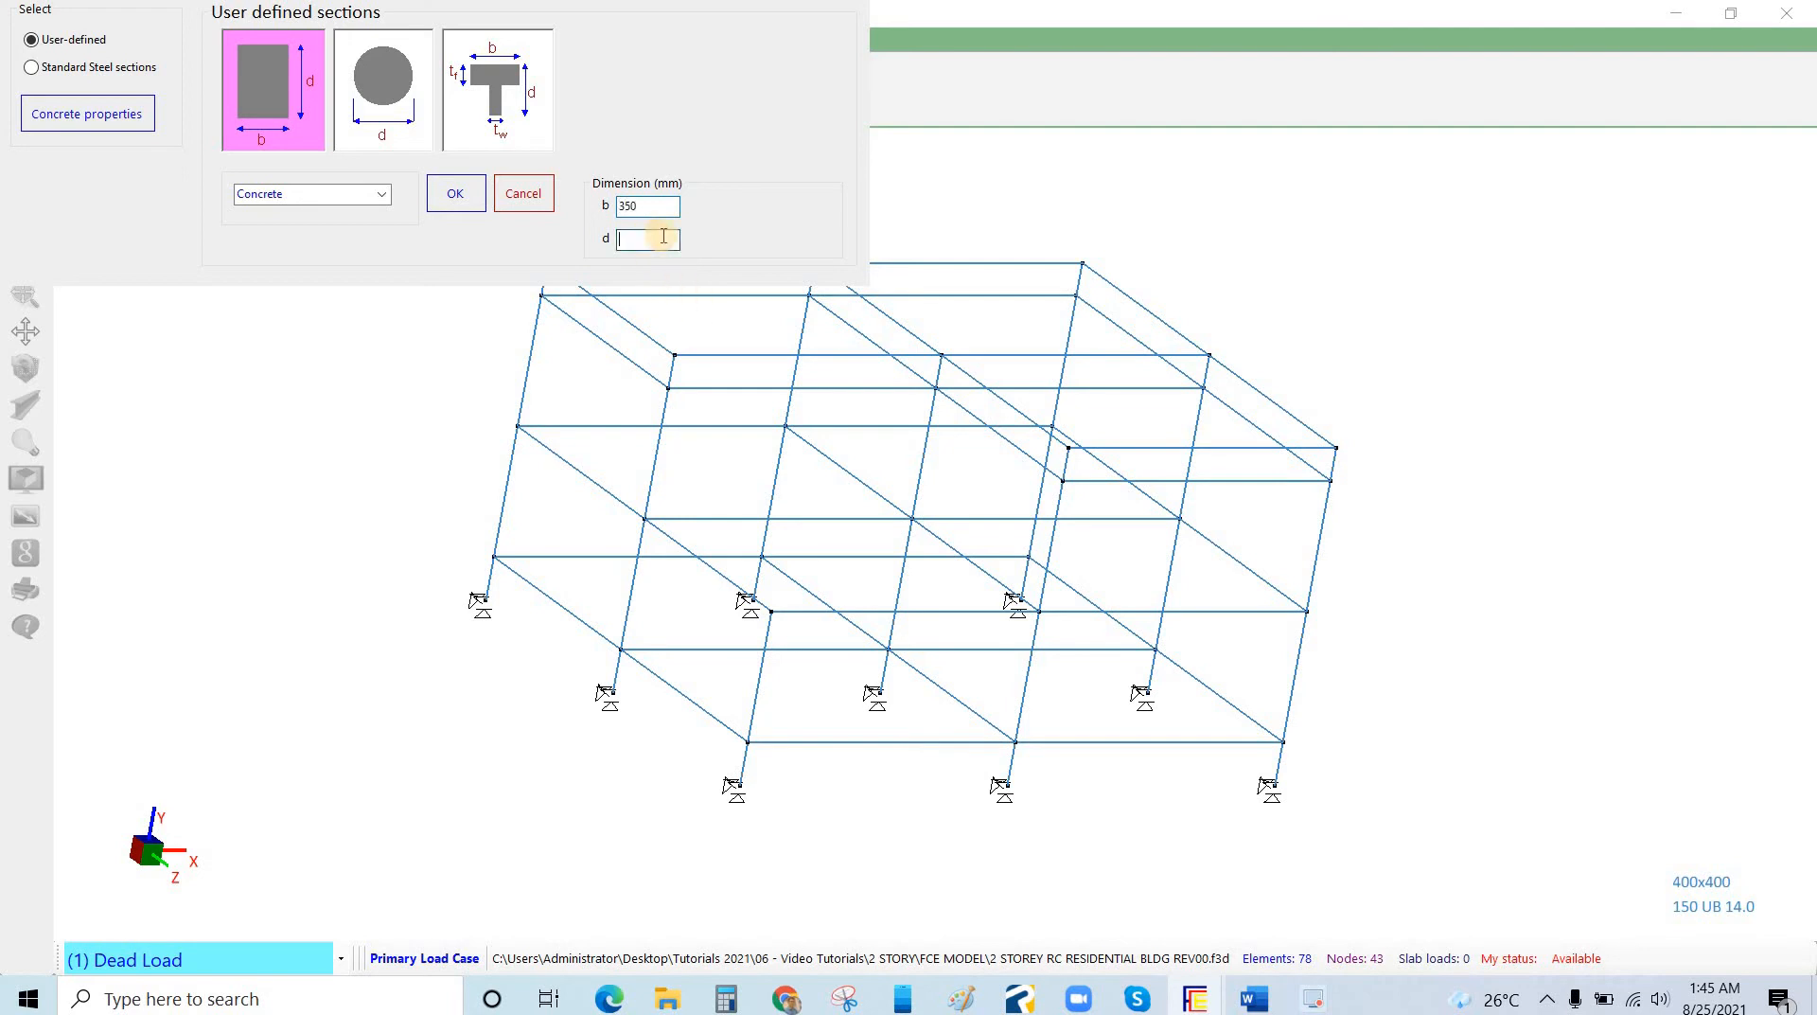
type("500")
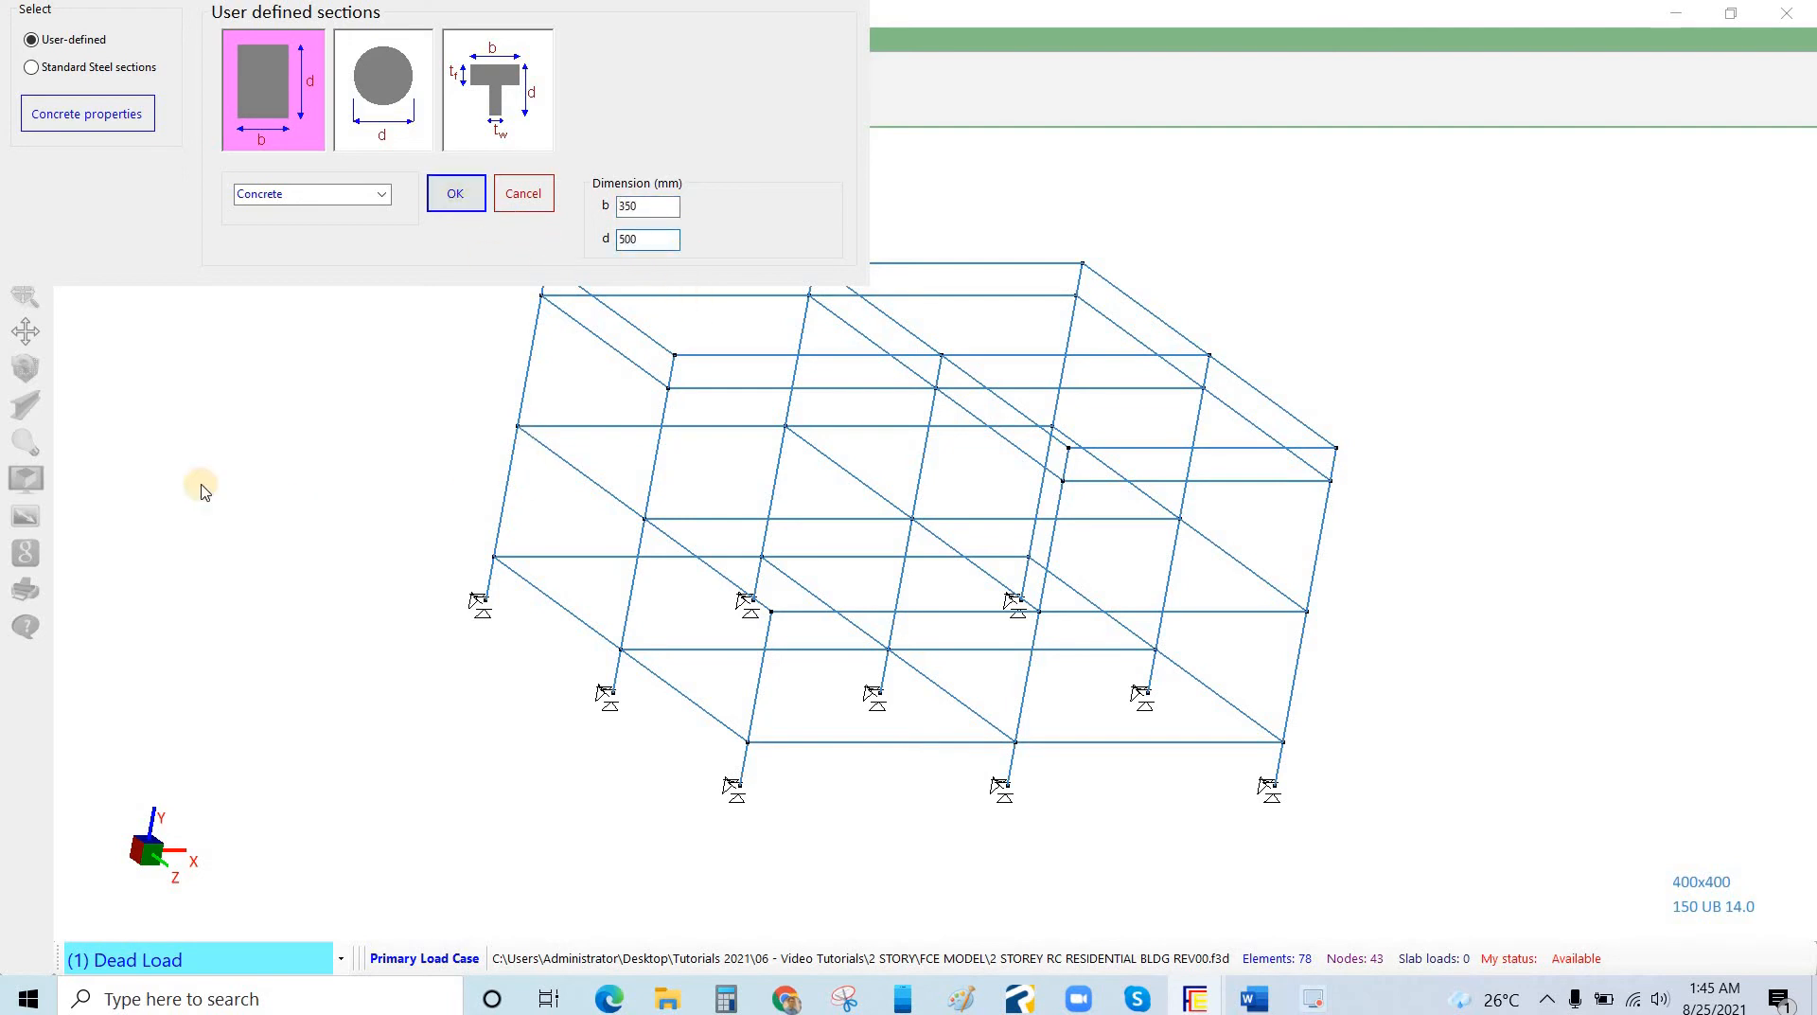
key("Return")
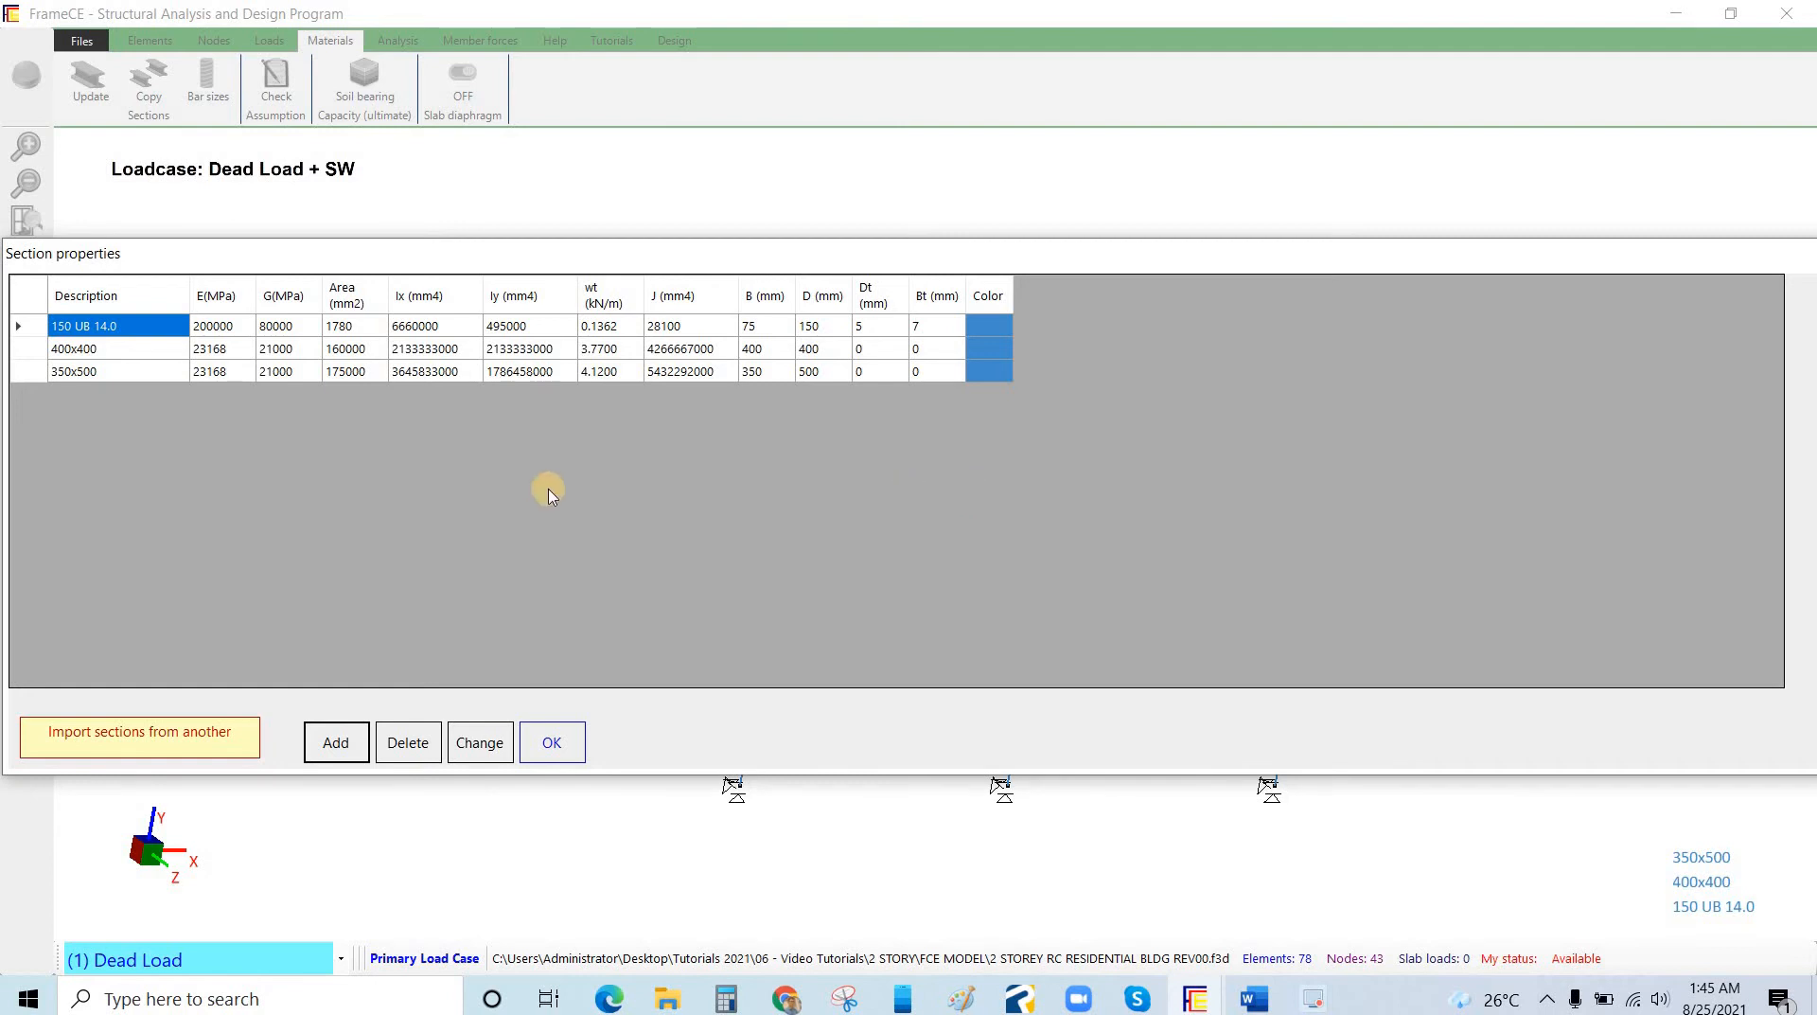
Set the colour of the 400x400 section to orange and of the 350x500 section to blue.
left_click(1000, 346)
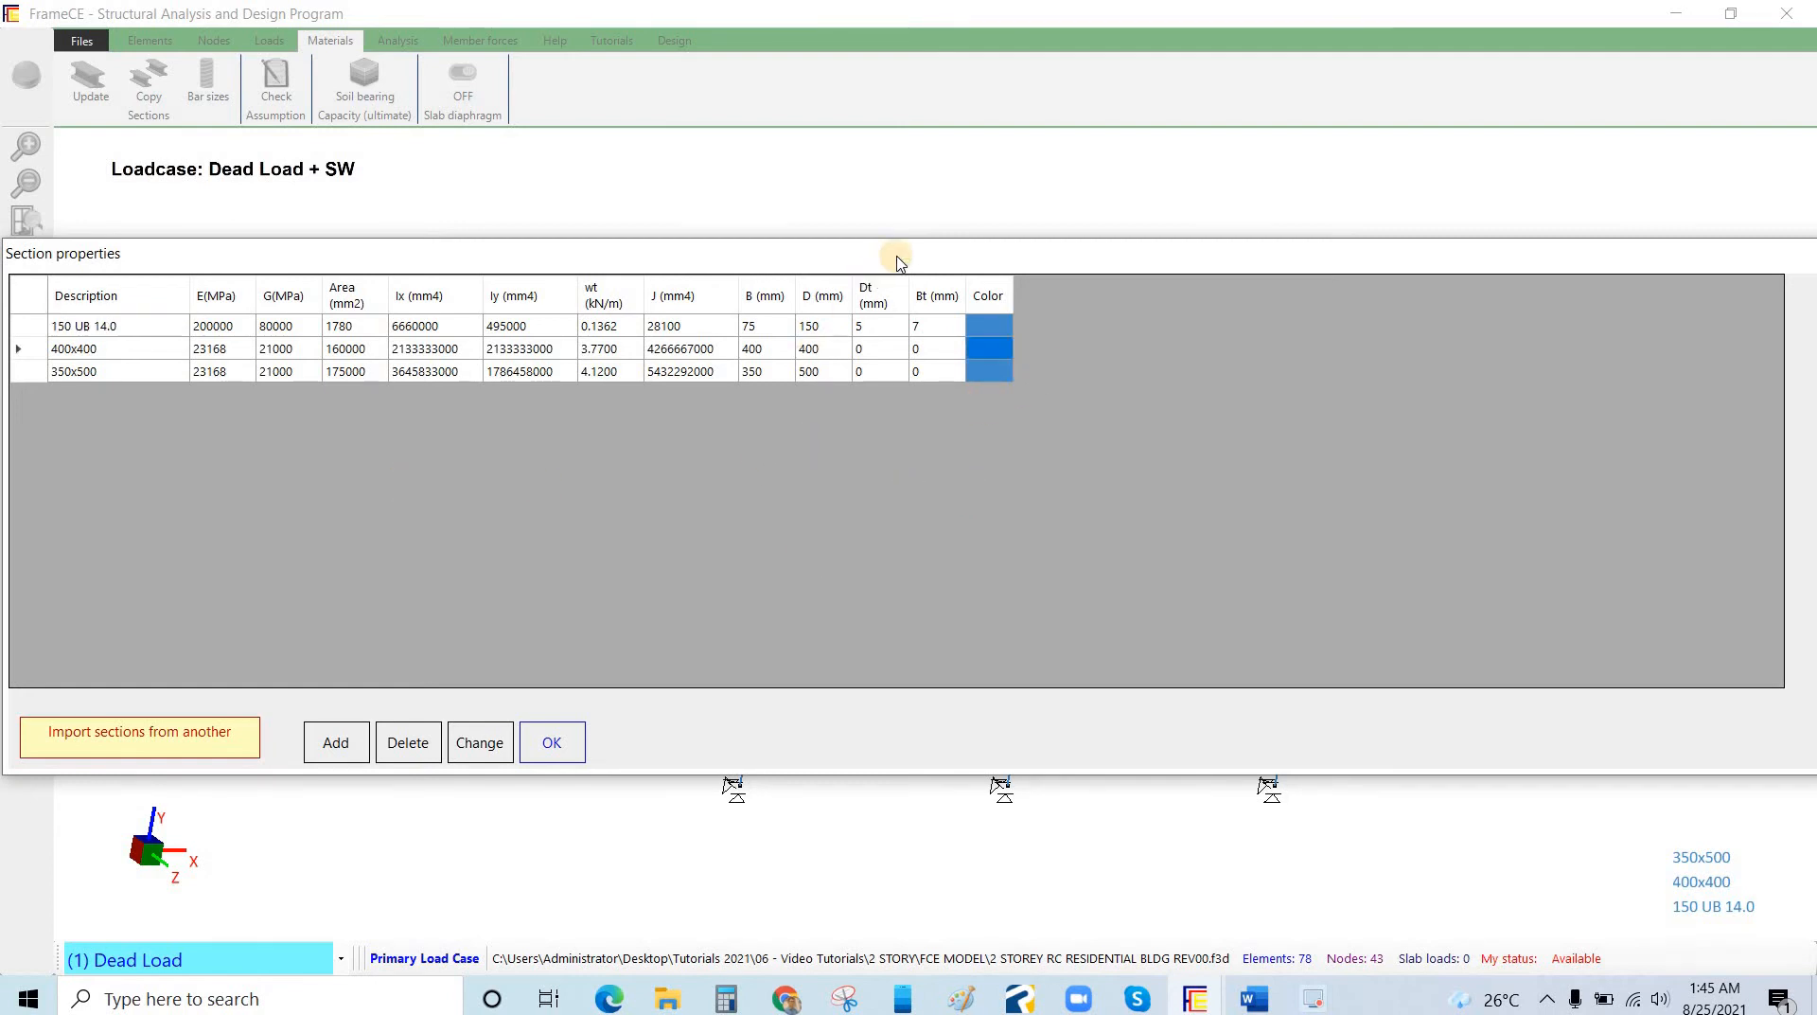
left_click_drag(920, 212, 1323, 201)
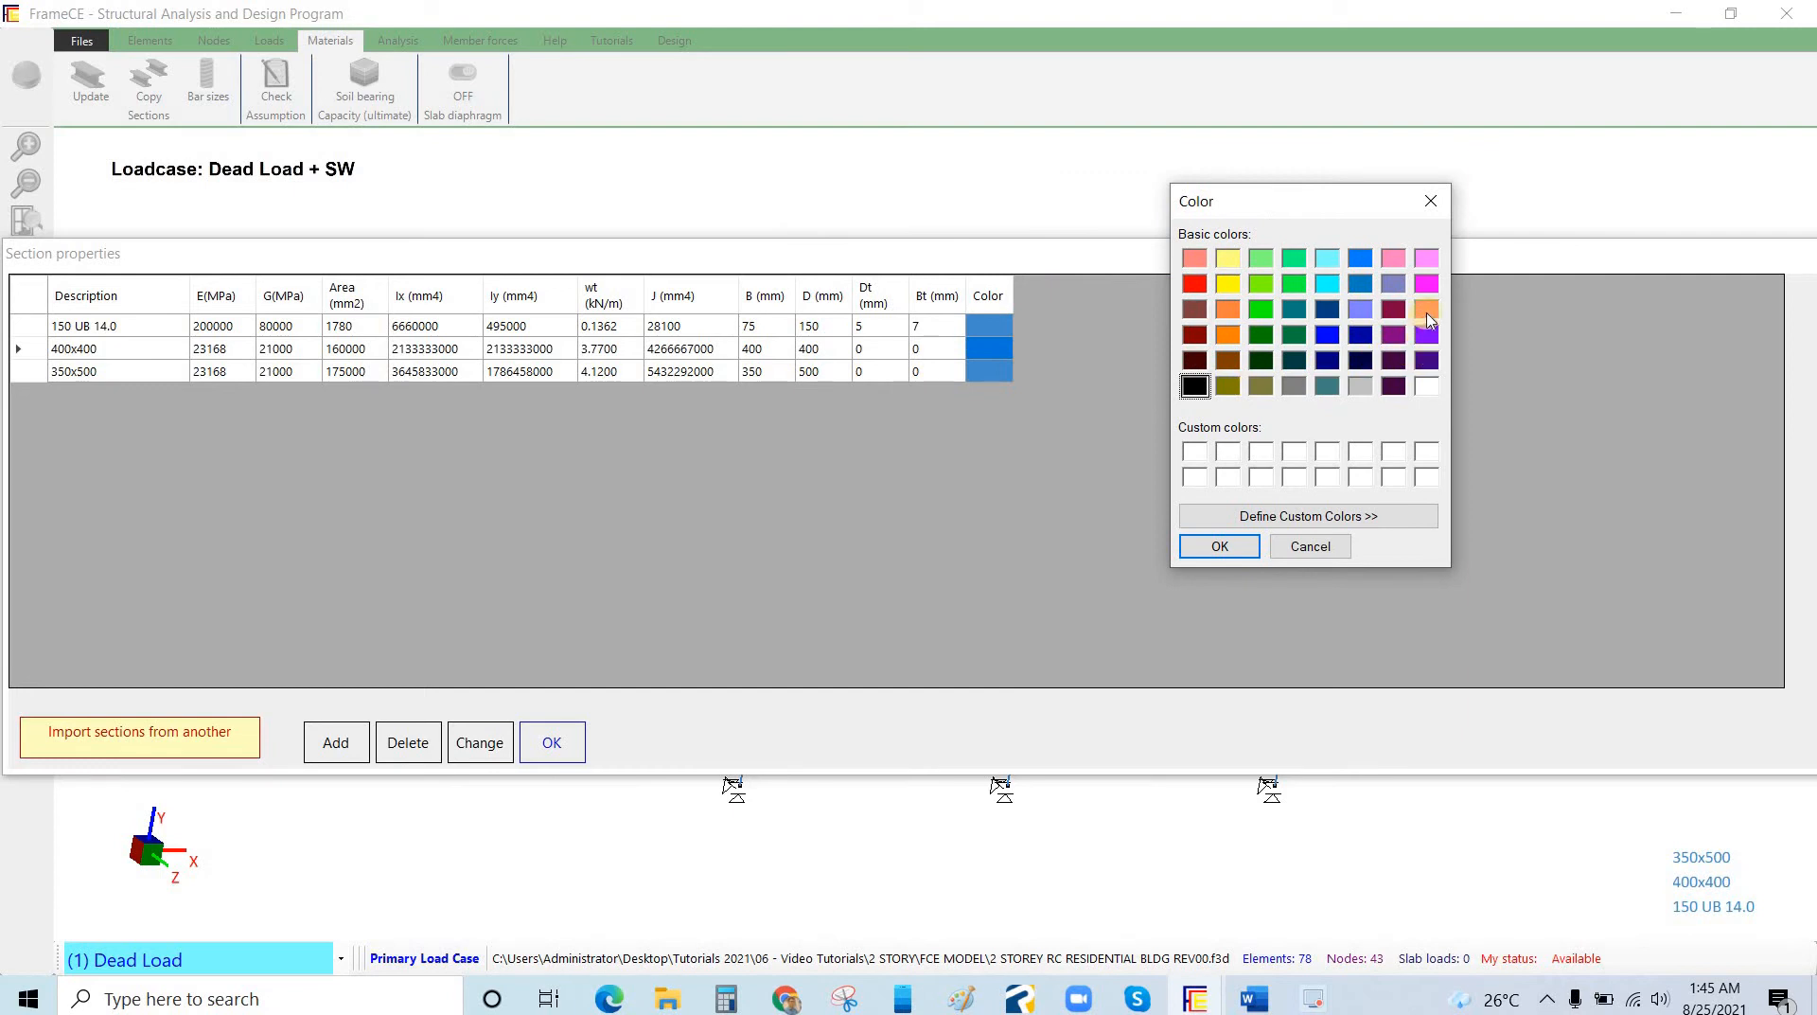
left_click(1224, 342)
left_click(1244, 543)
left_click(989, 371)
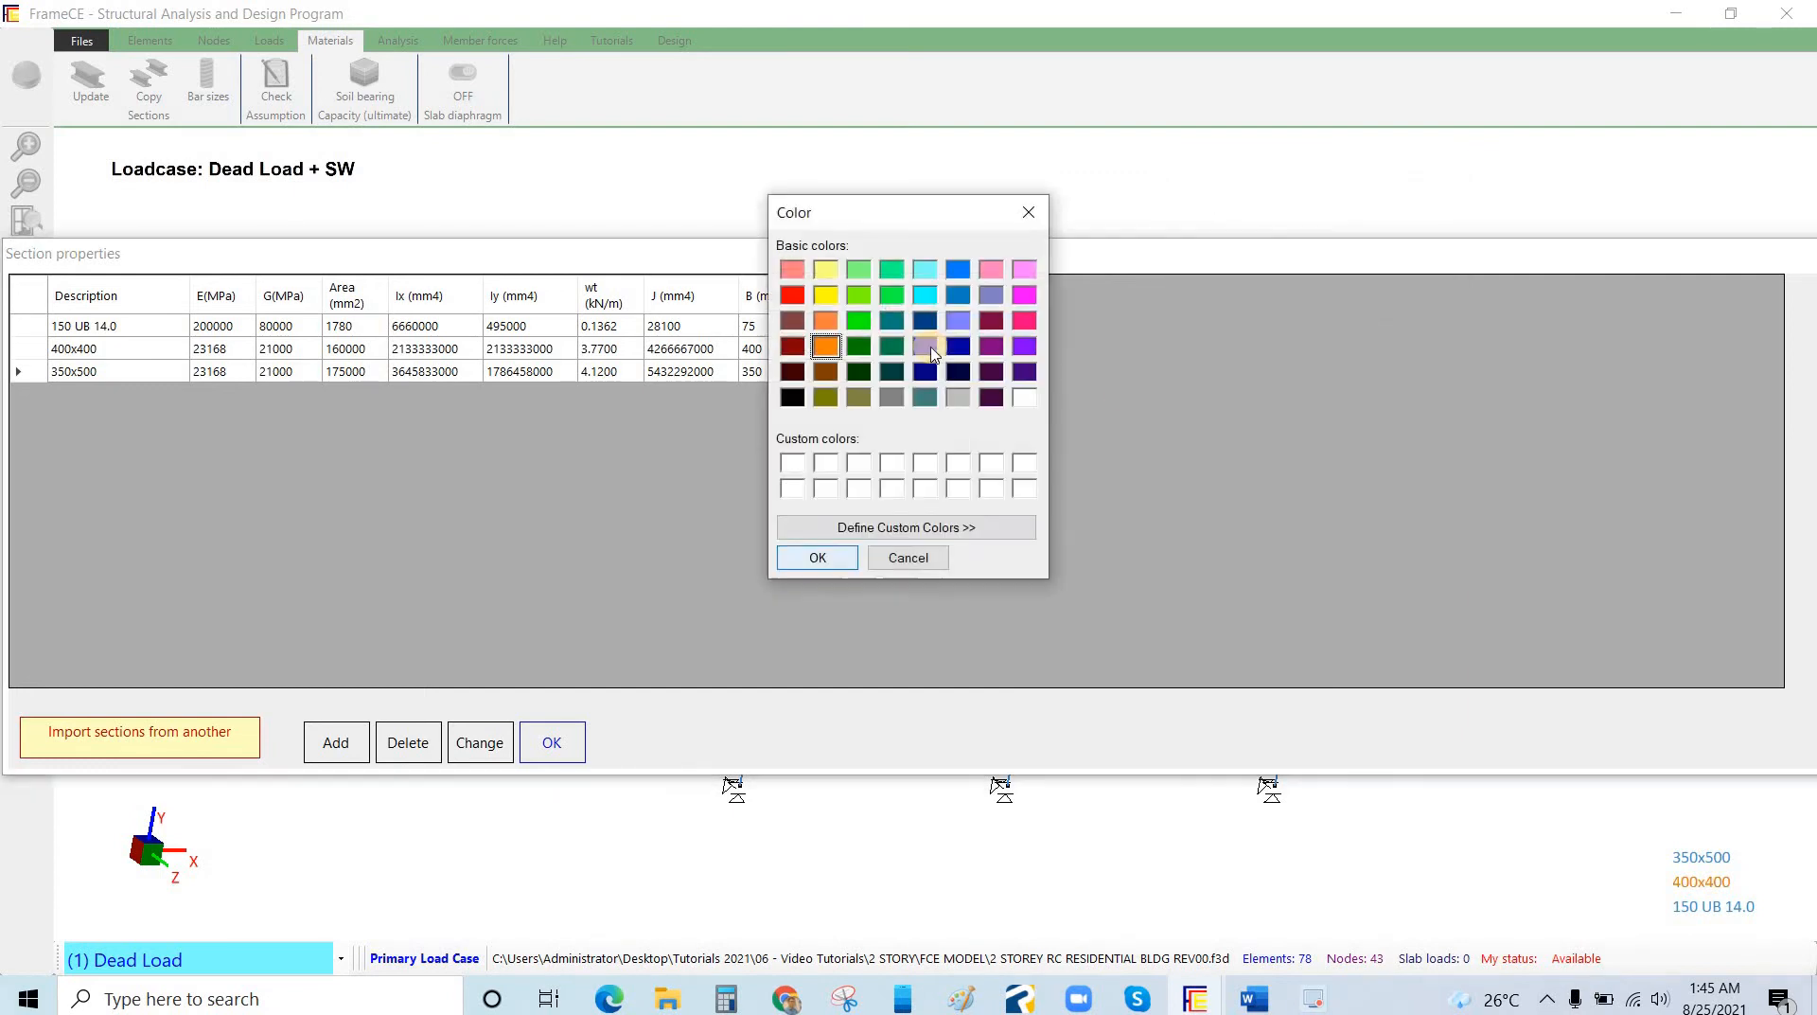
left_click(925, 347)
left_click(829, 557)
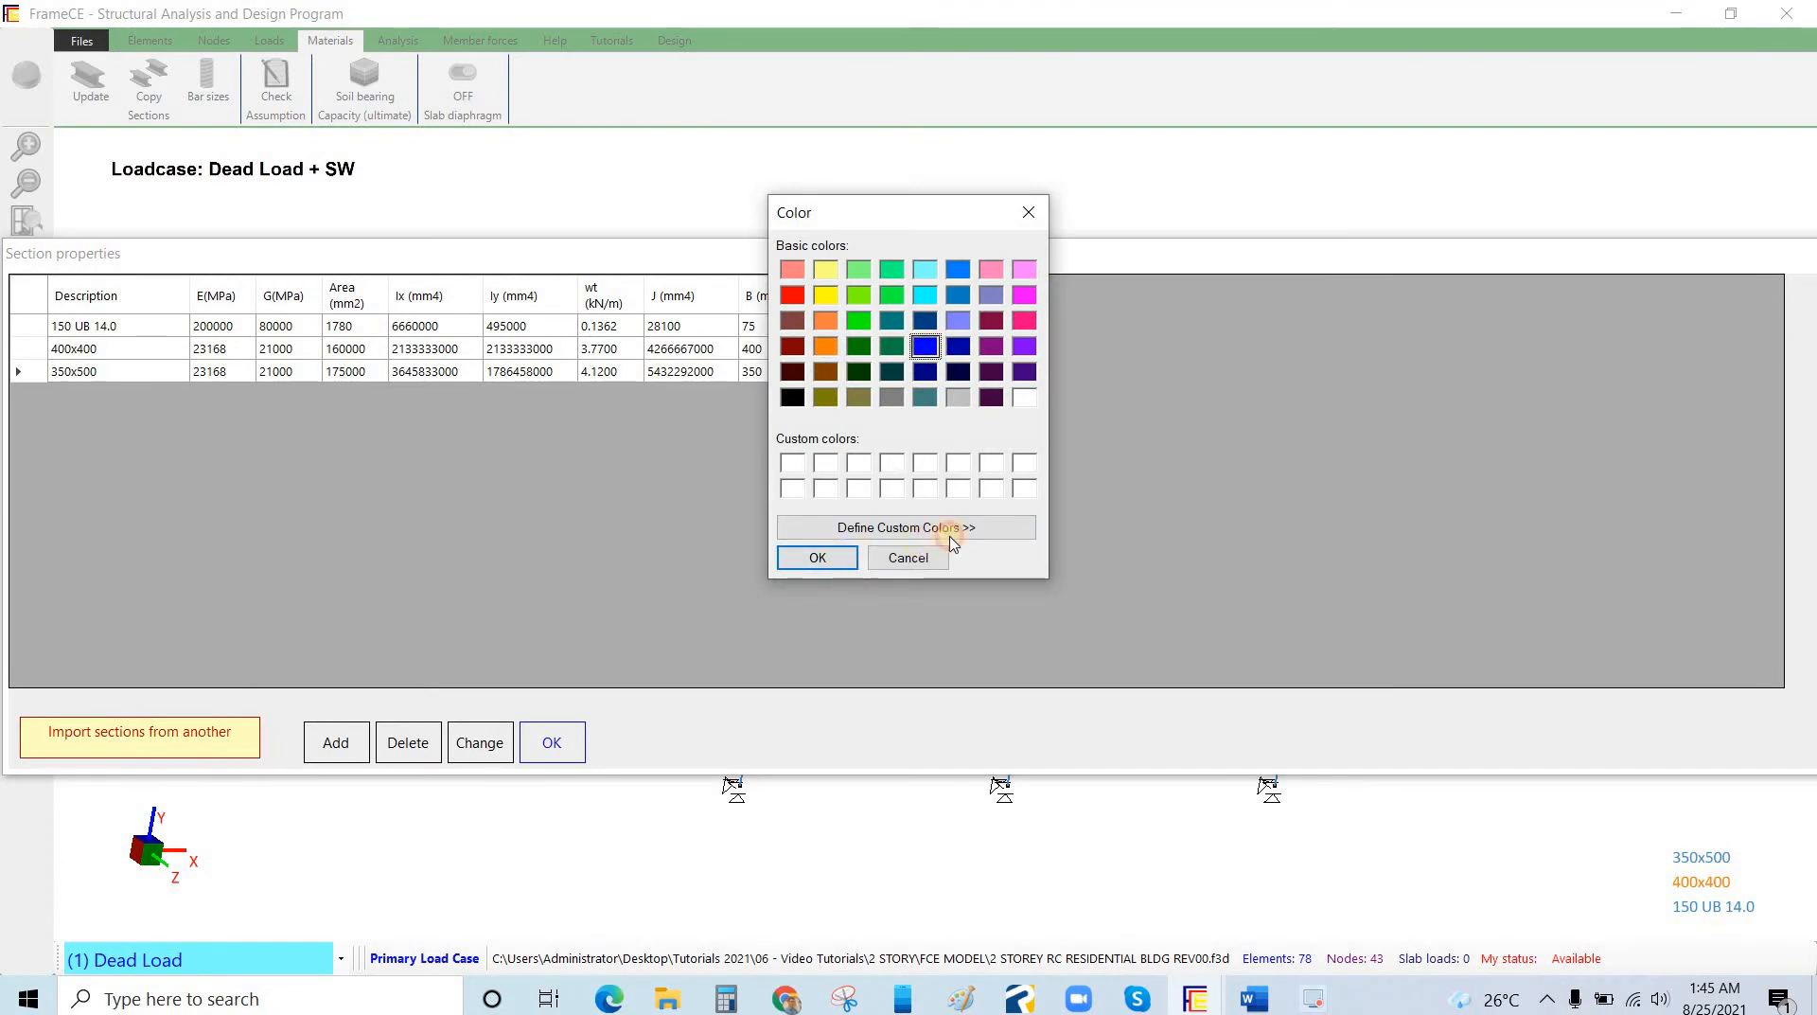
Add a rectangular concrete section with b 300 mm and d 400 mm, and close the section properties.
left_click(344, 752)
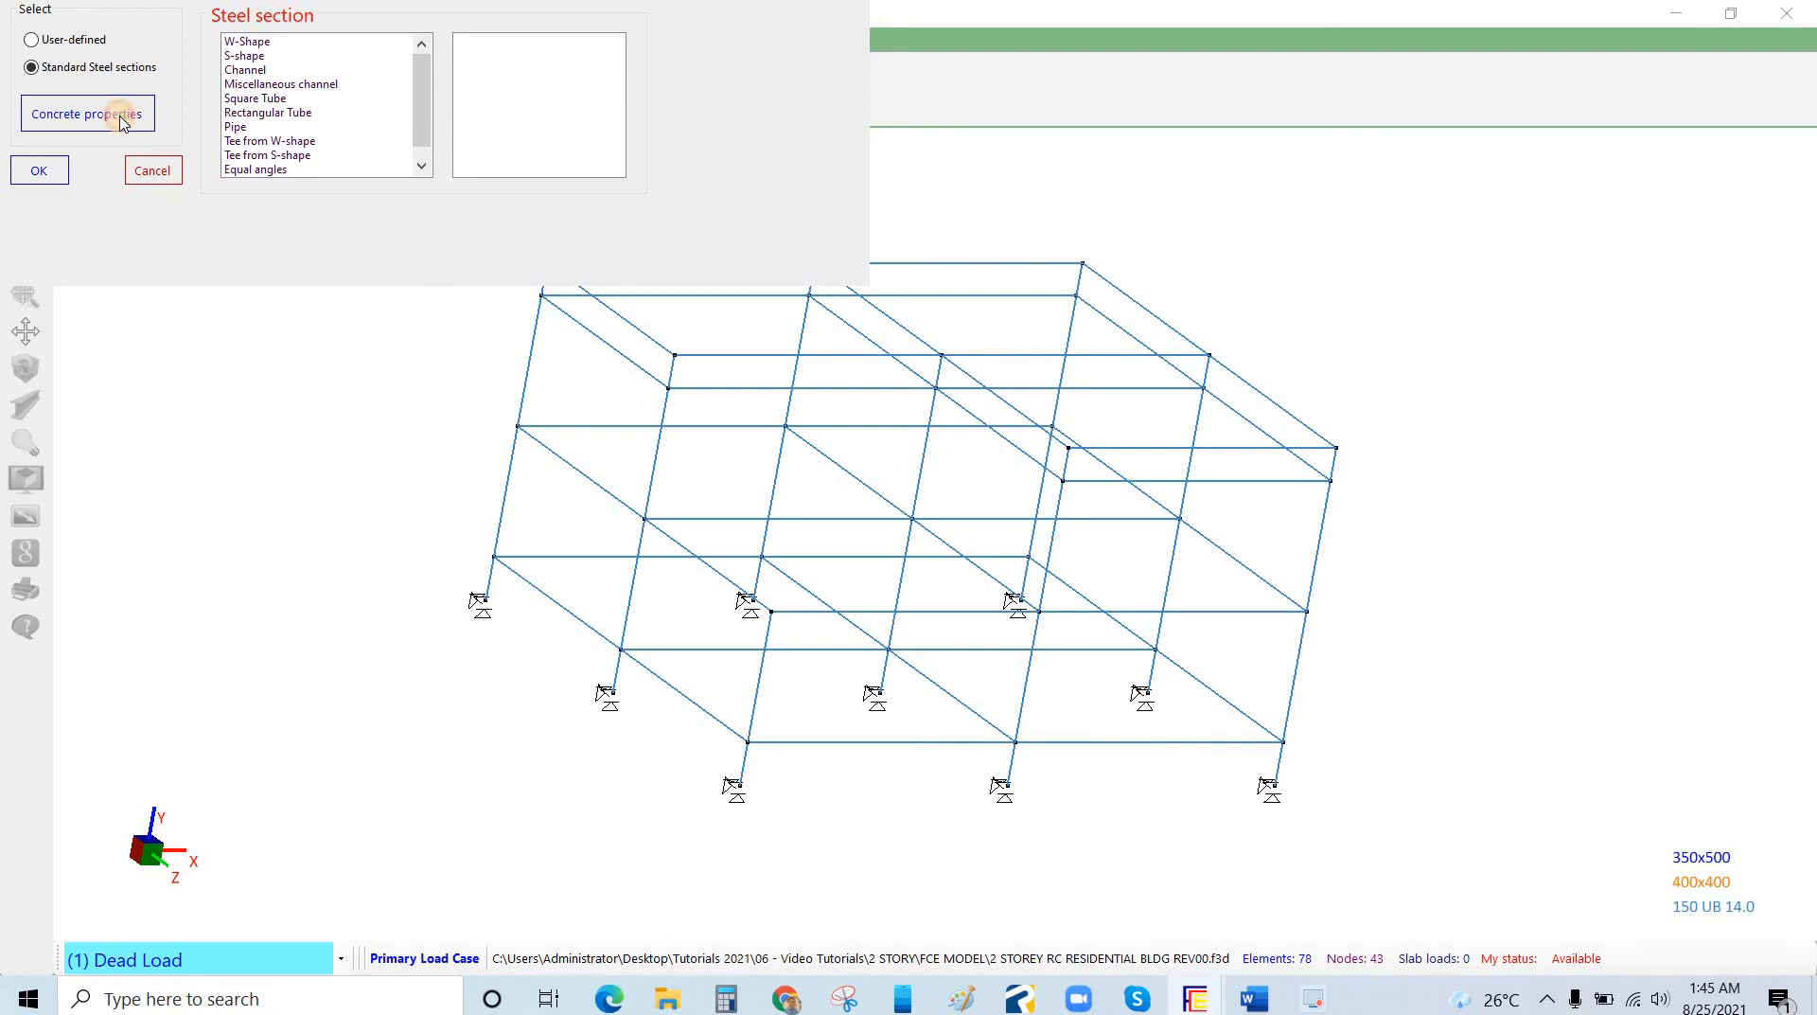
left_click(87, 113)
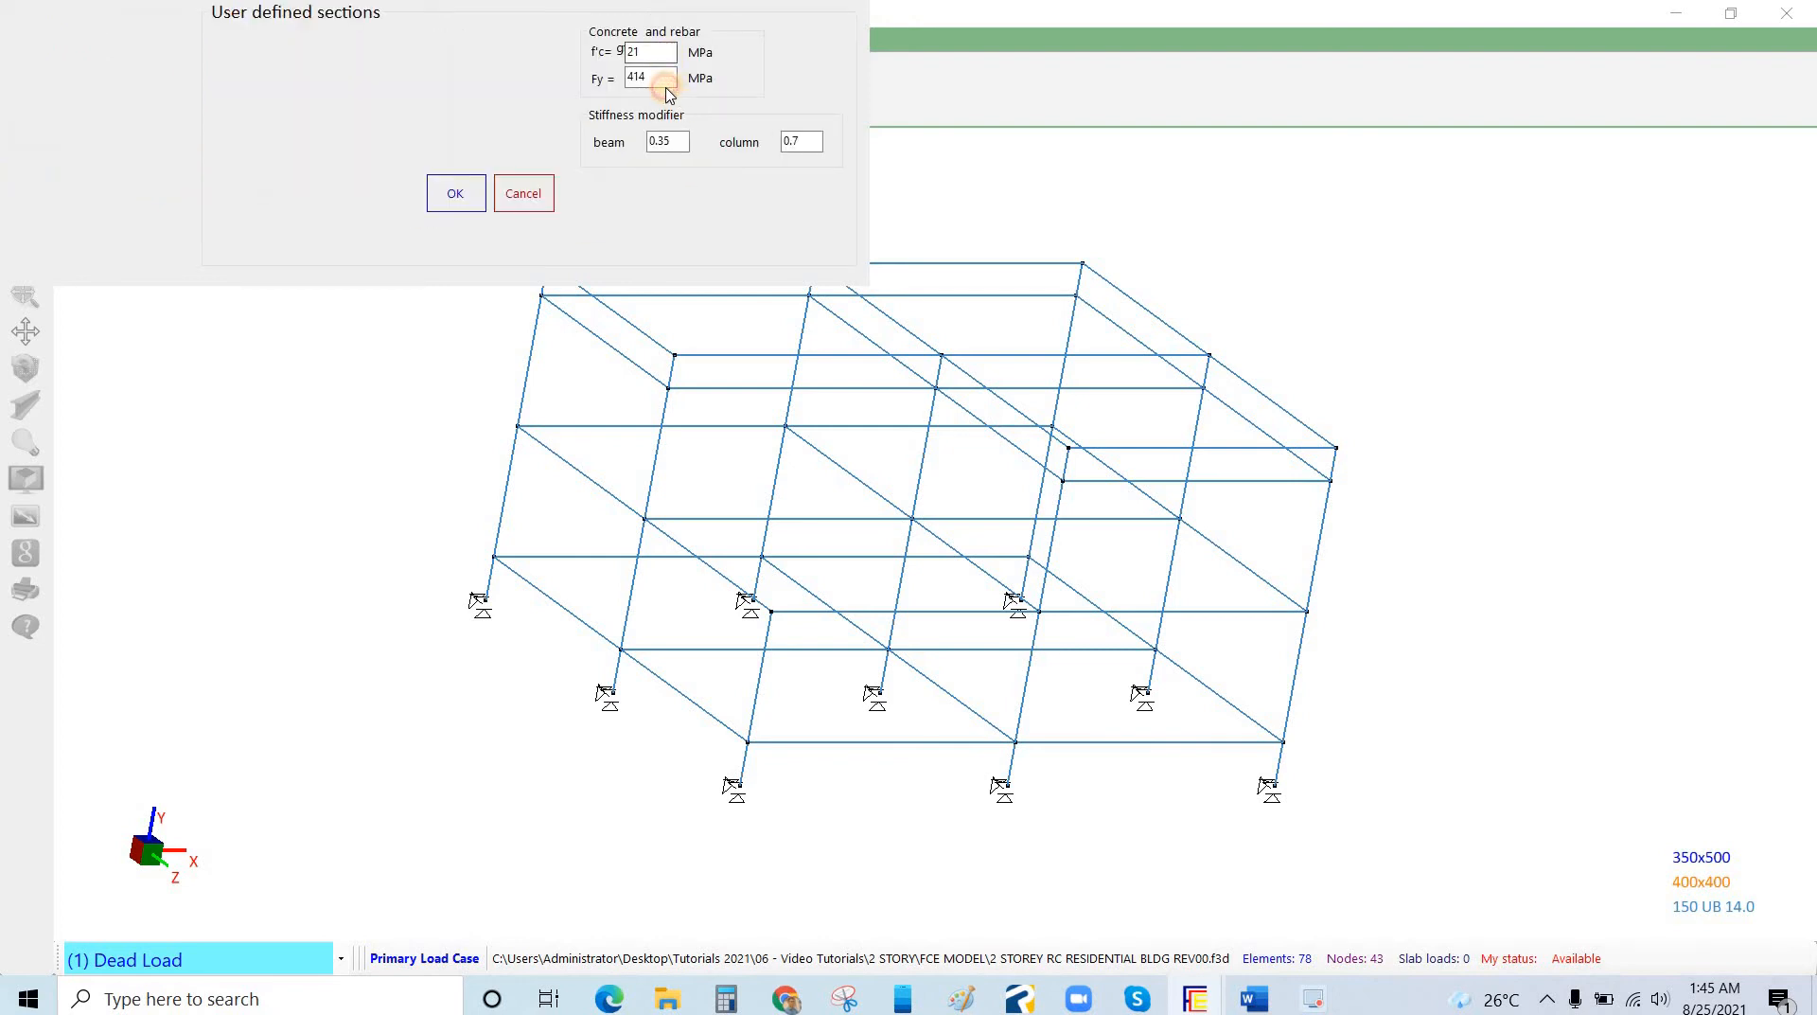
left_click(460, 203)
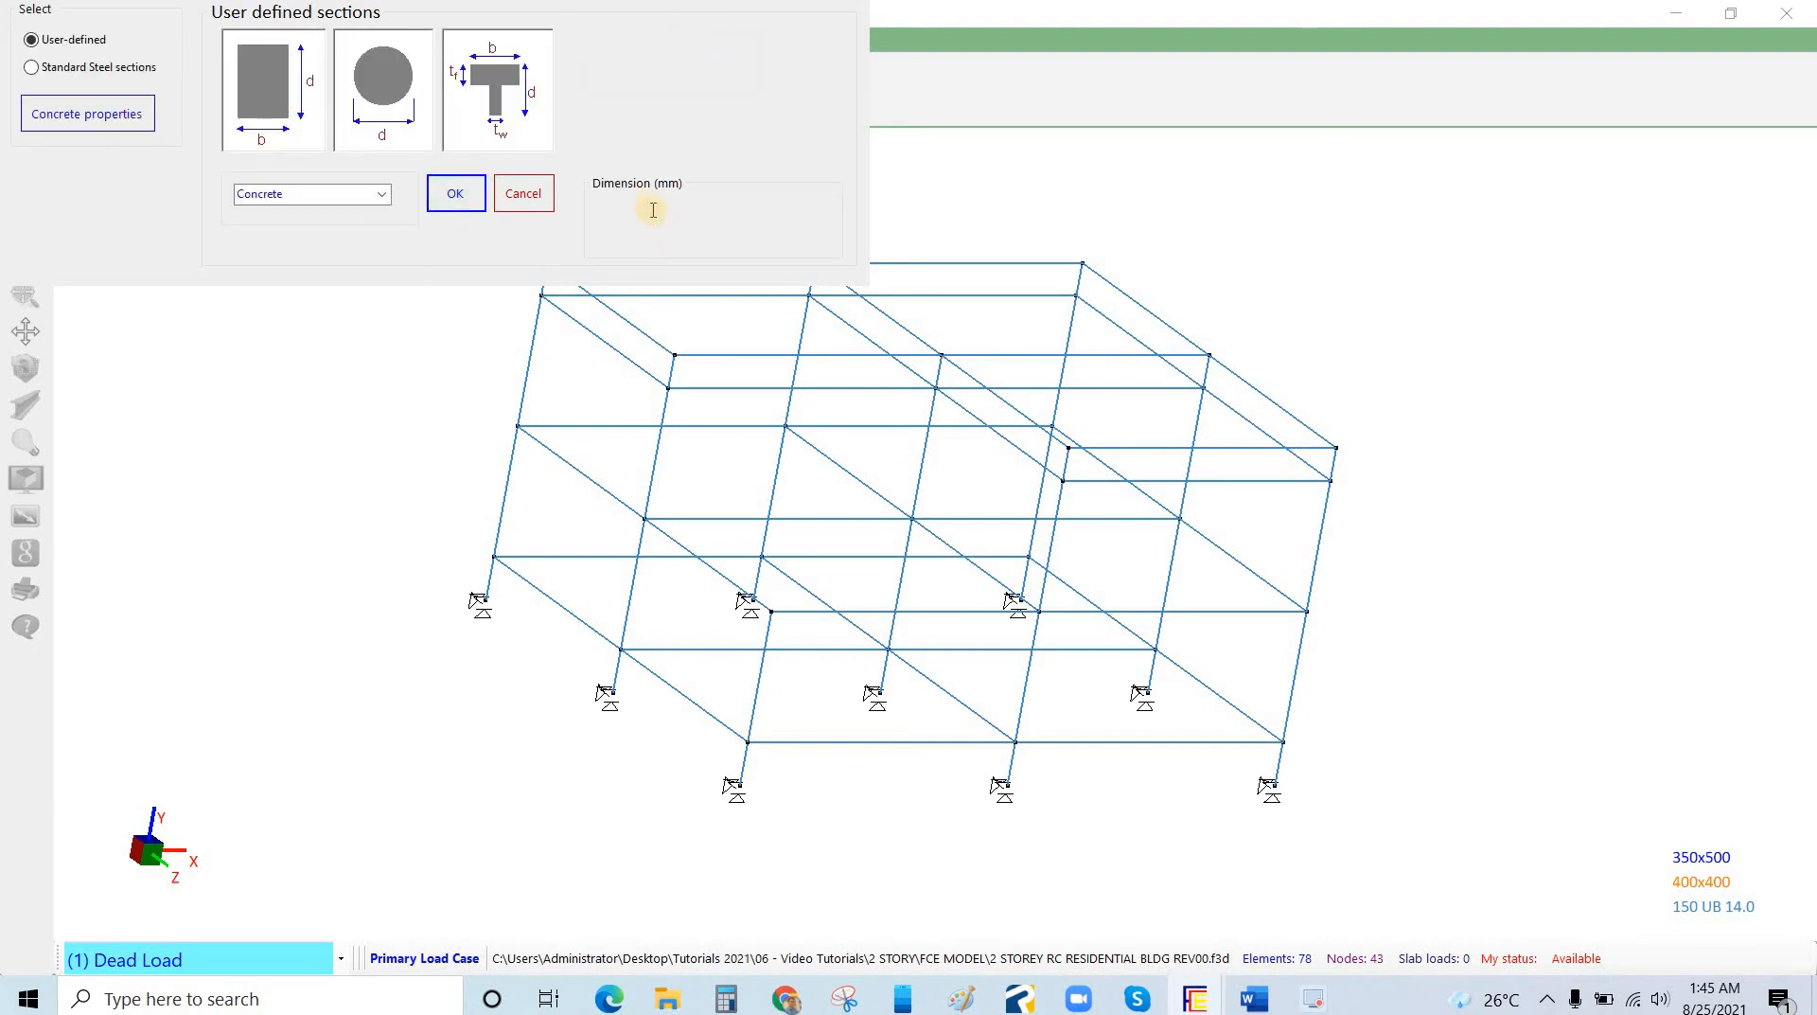
left_click(648, 205)
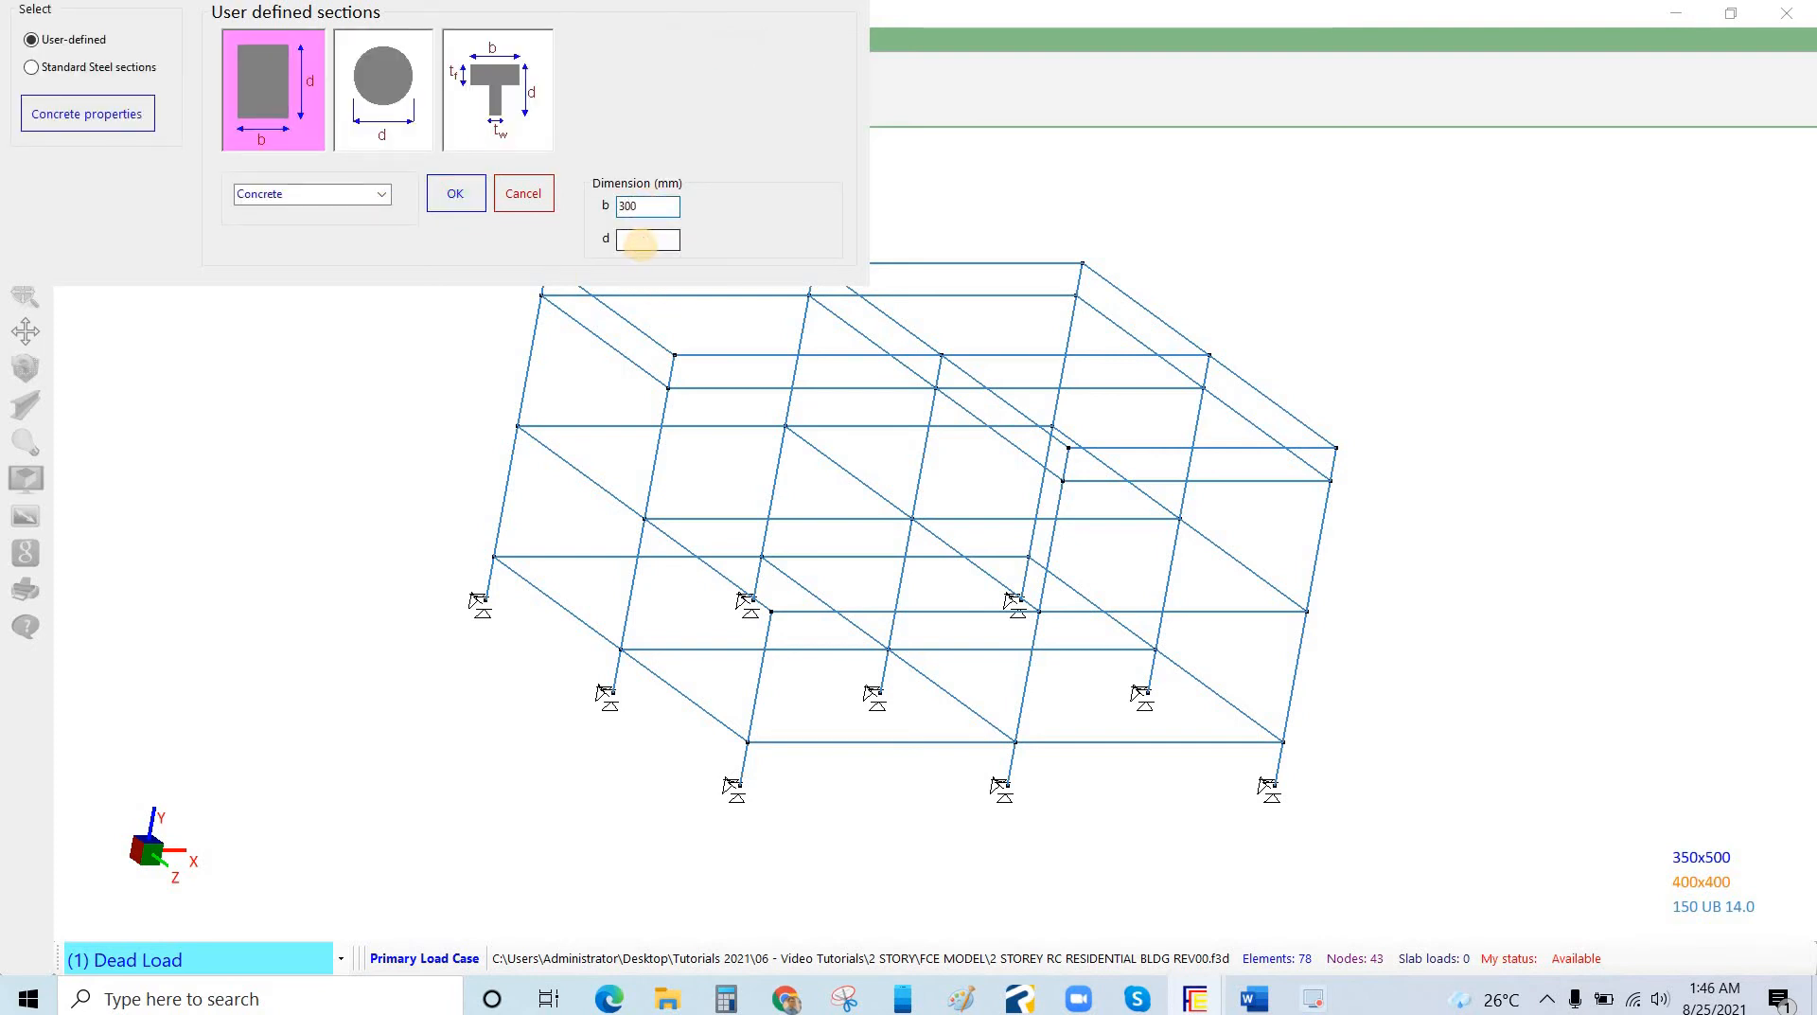
left_click(641, 242)
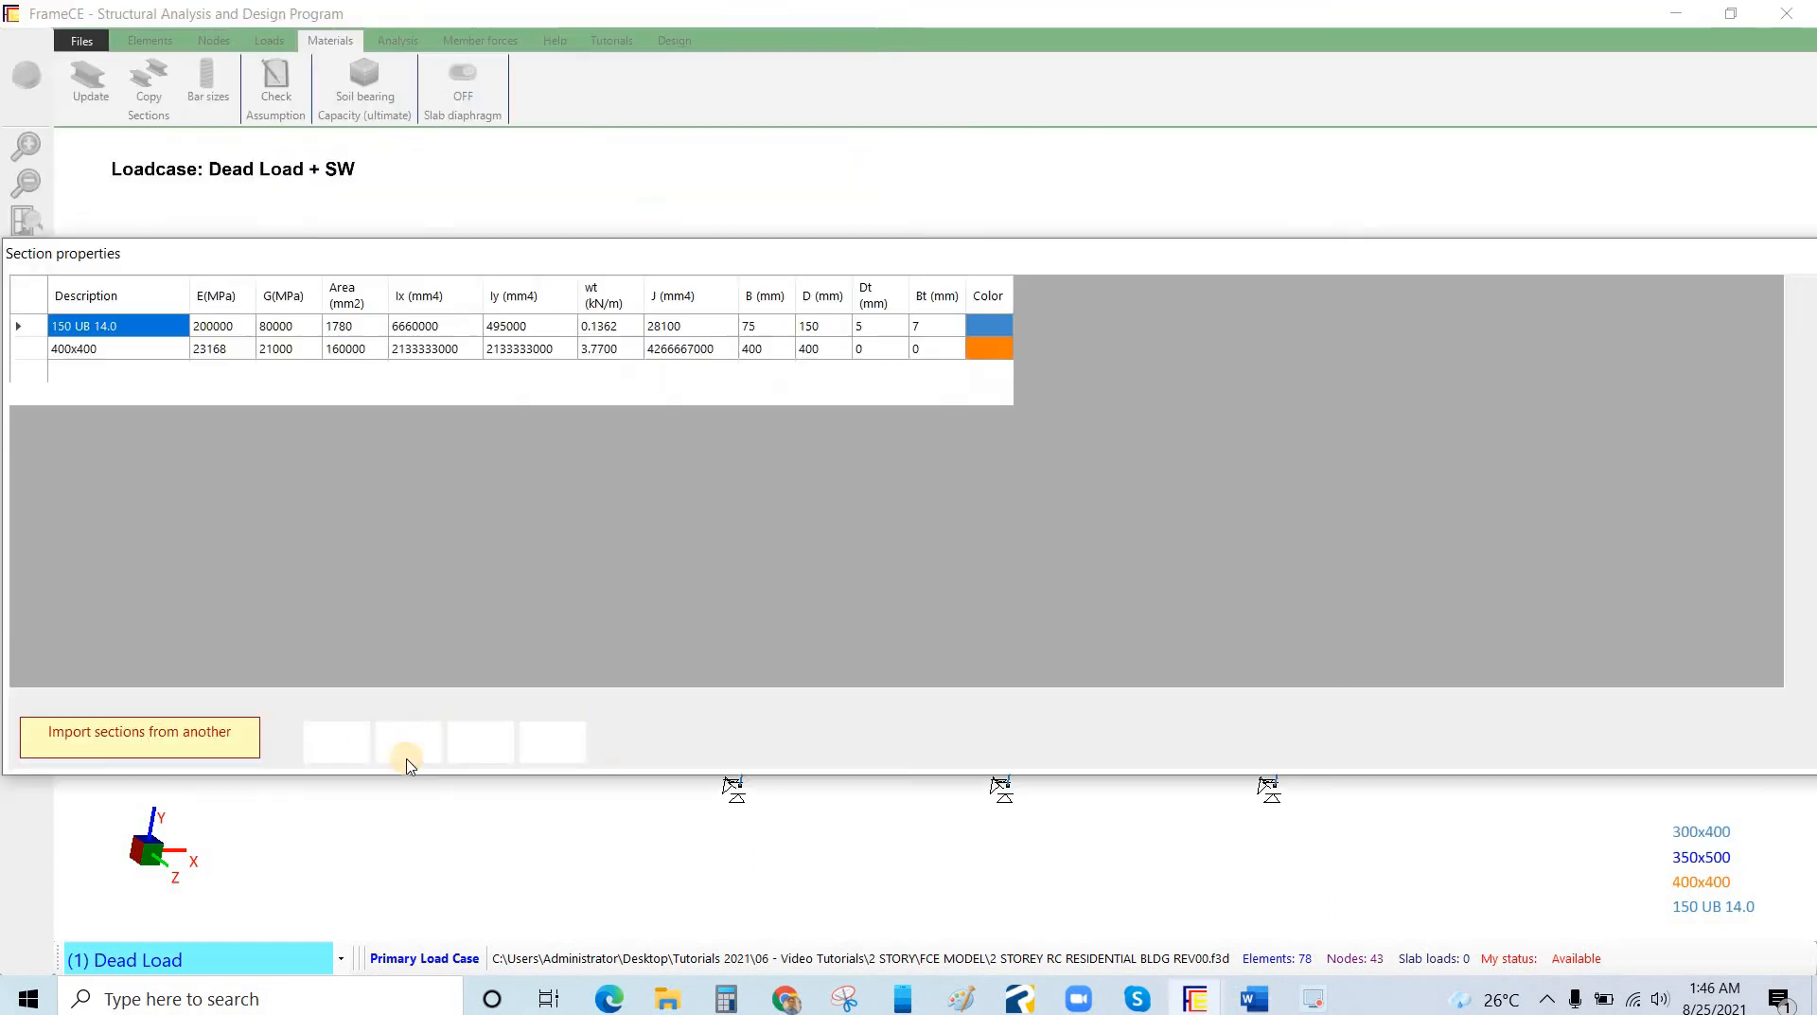
left_click(559, 740)
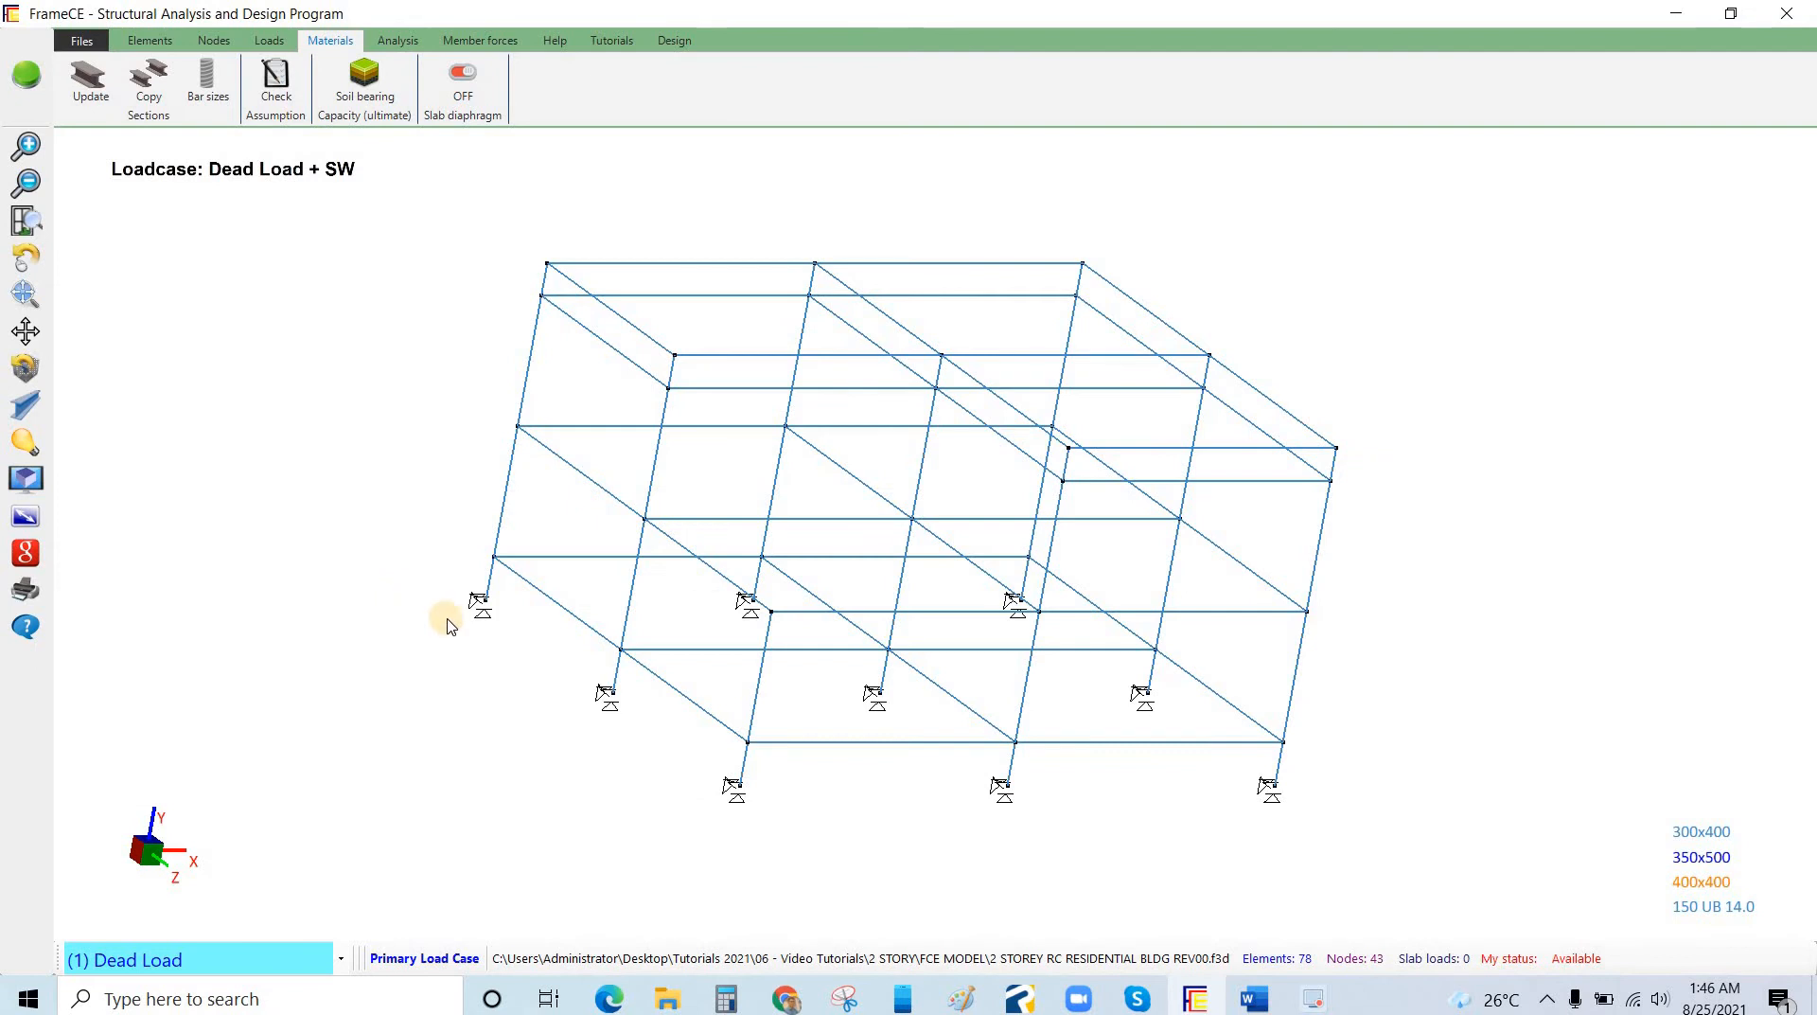
Reopen the section properties and add a rectangular concrete section with b 400 mm and d 800 mm.
scroll(544, 628, "down", 2)
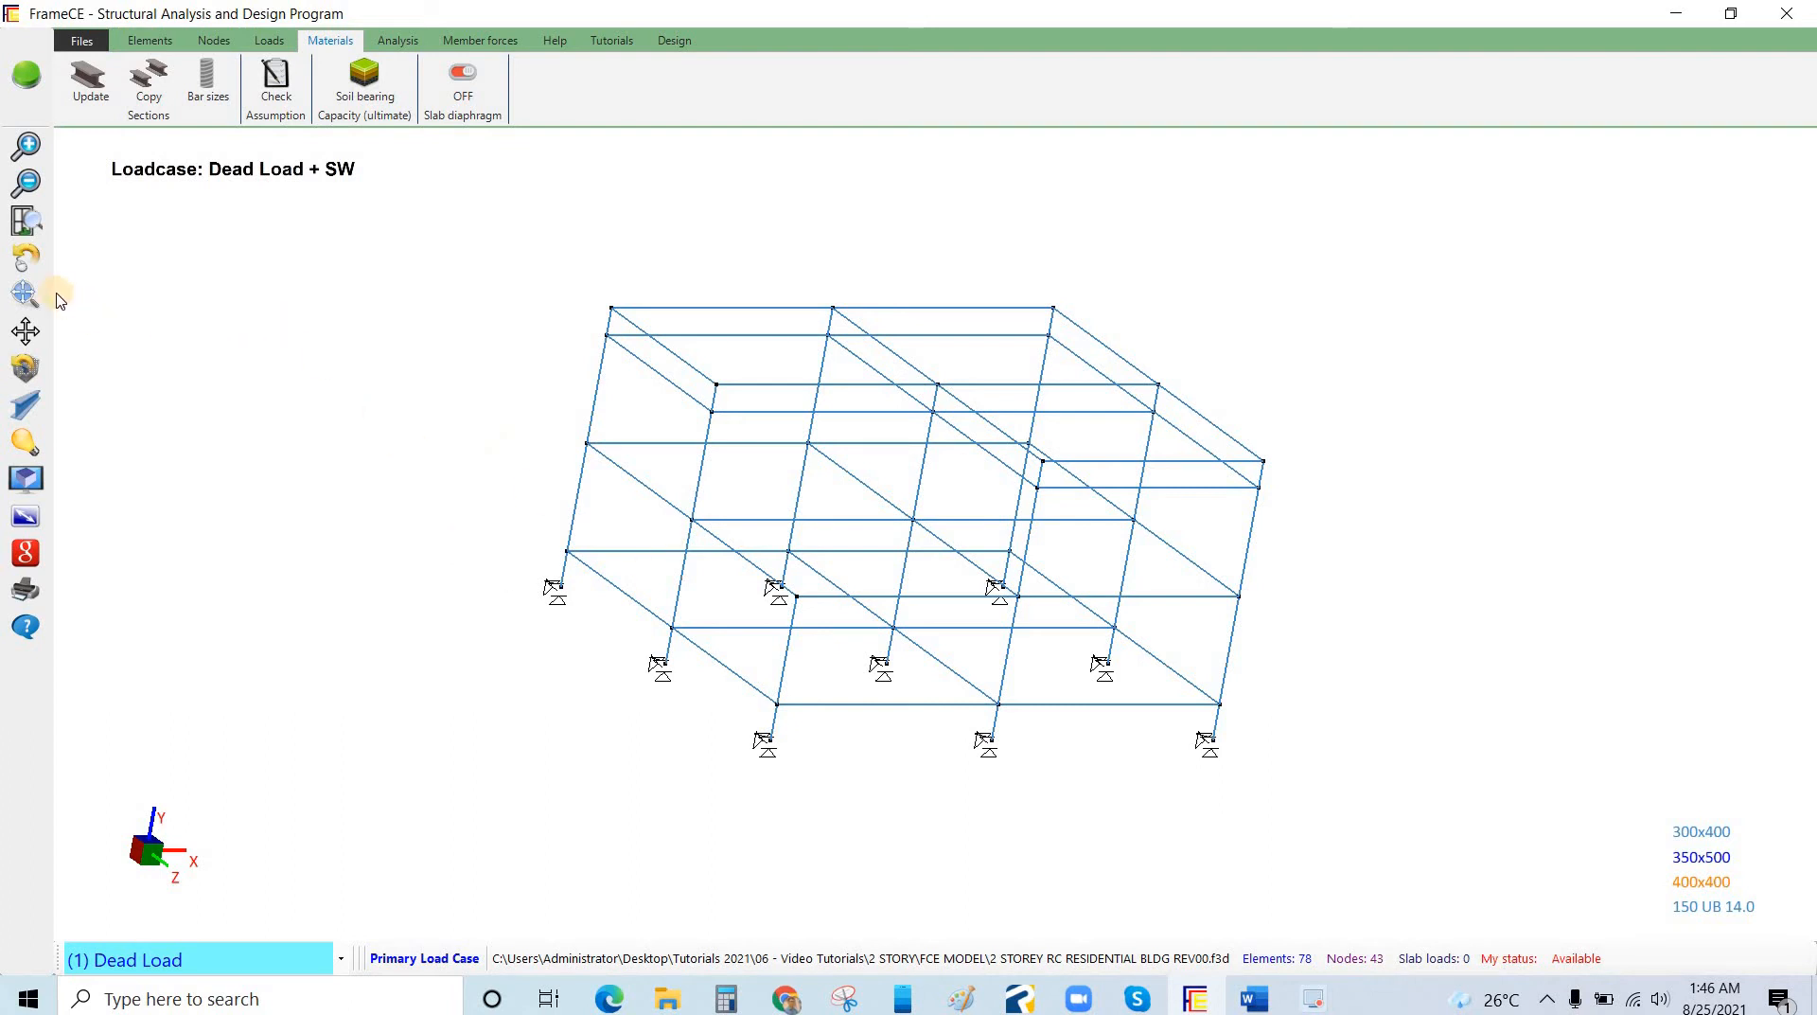
left_click(27, 260)
left_click_drag(398, 563, 847, 613)
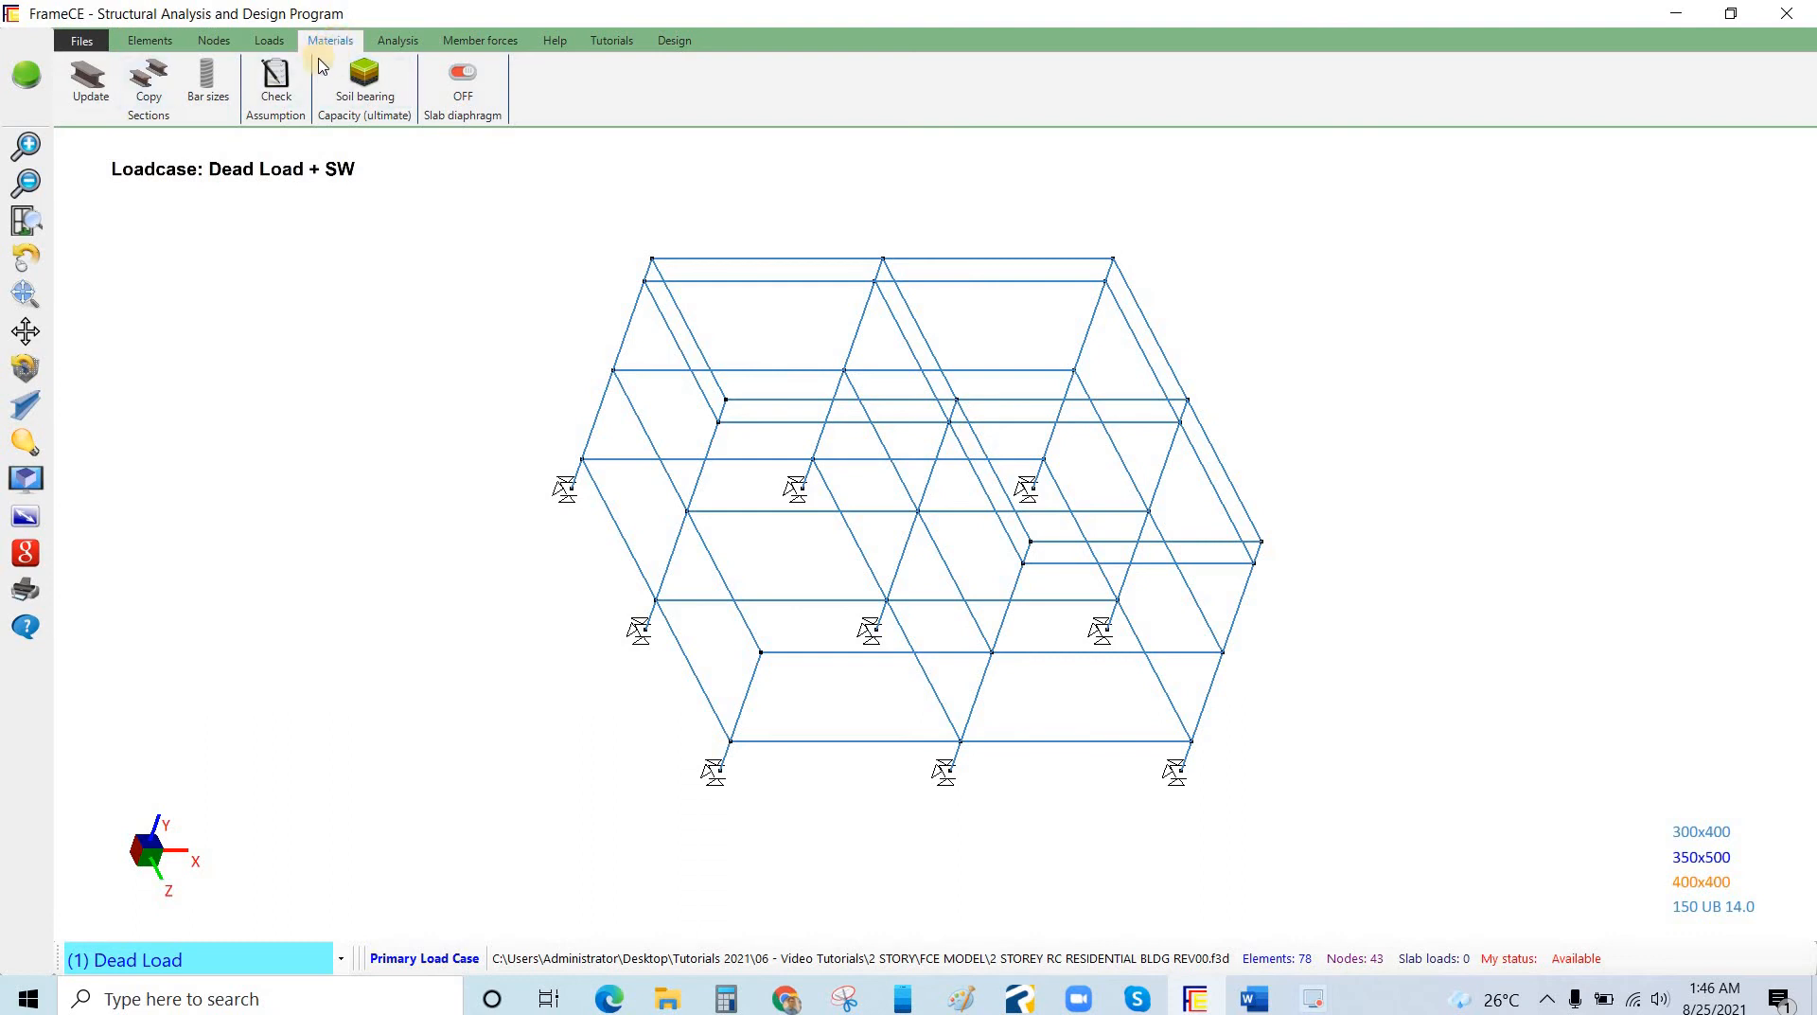
left_click(90, 83)
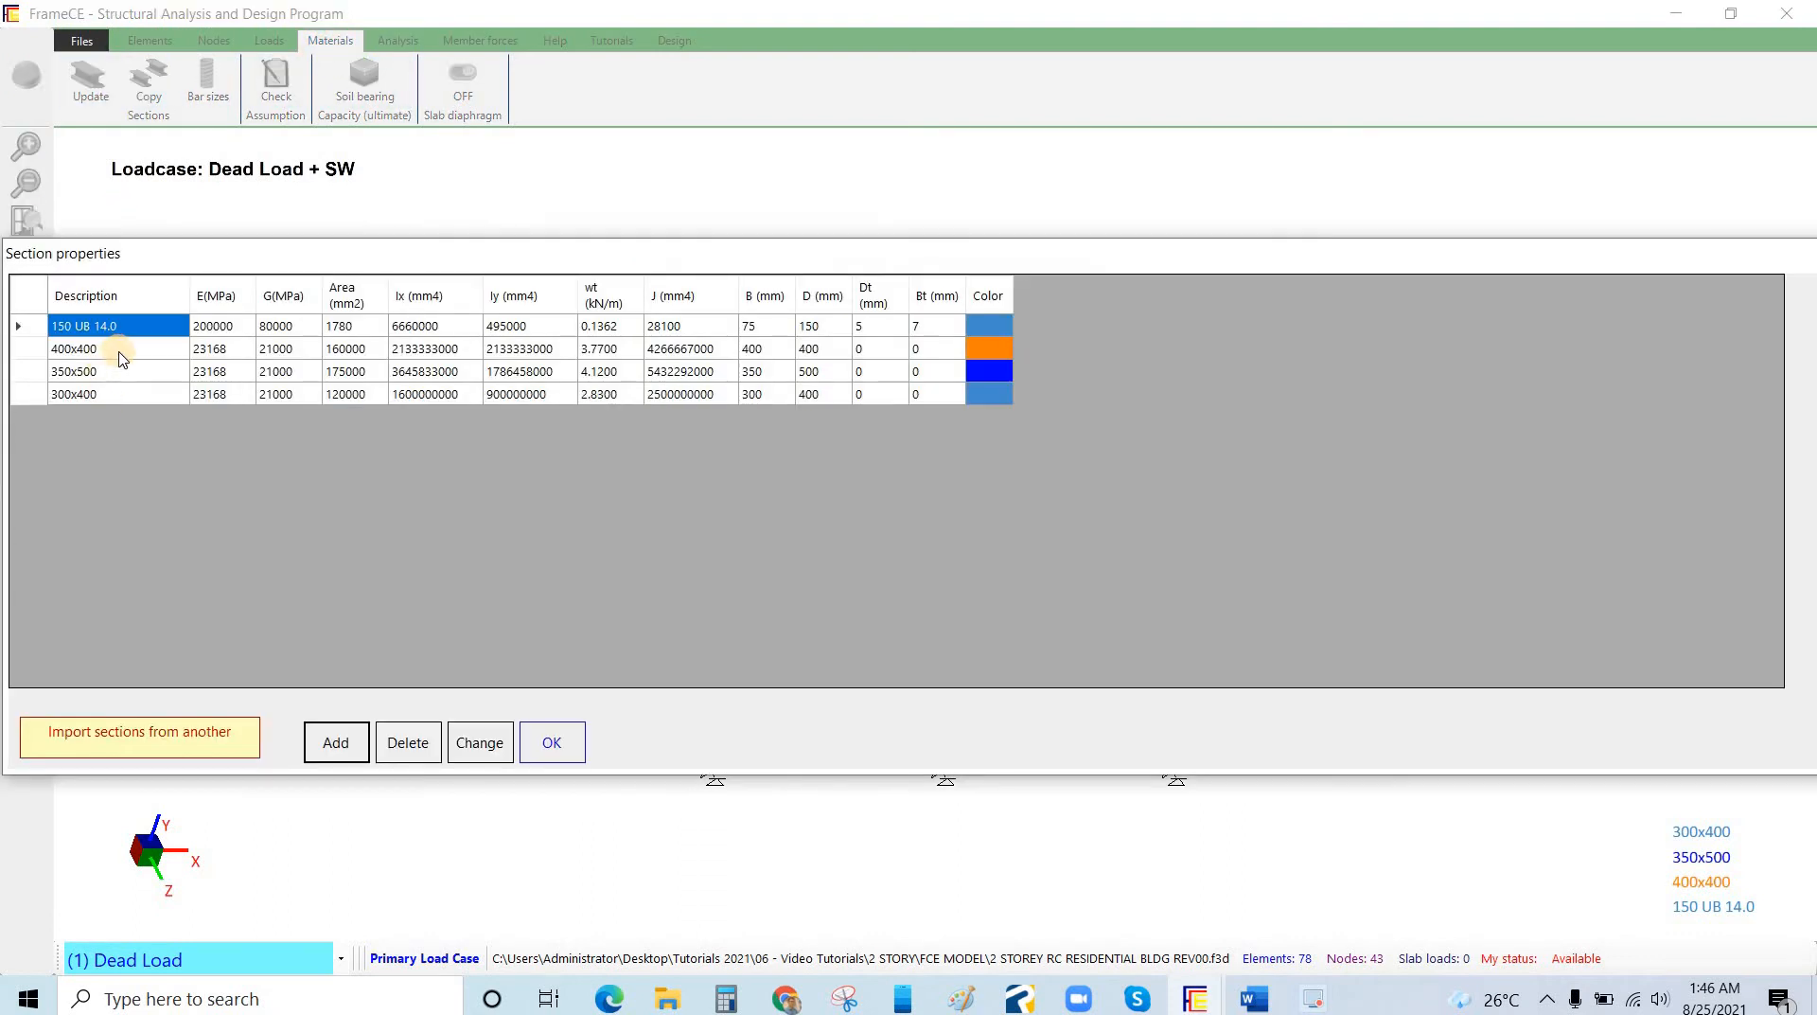
left_click(342, 734)
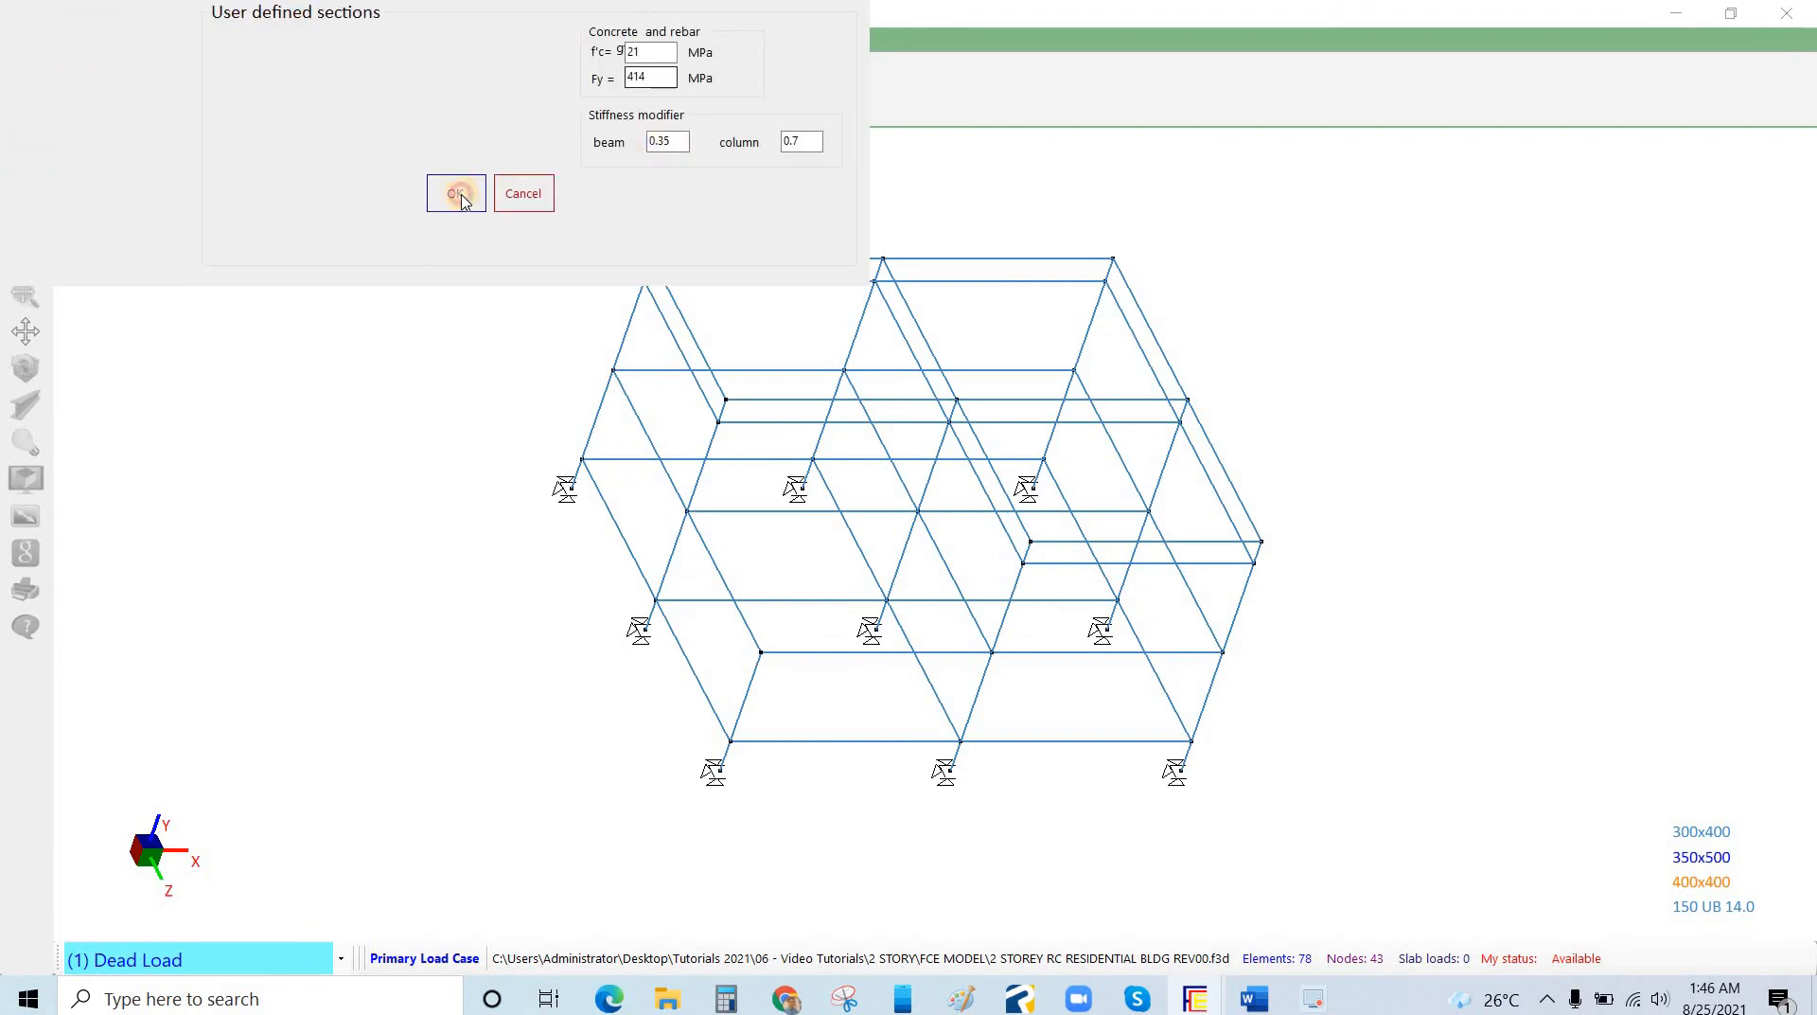
left_click(458, 195)
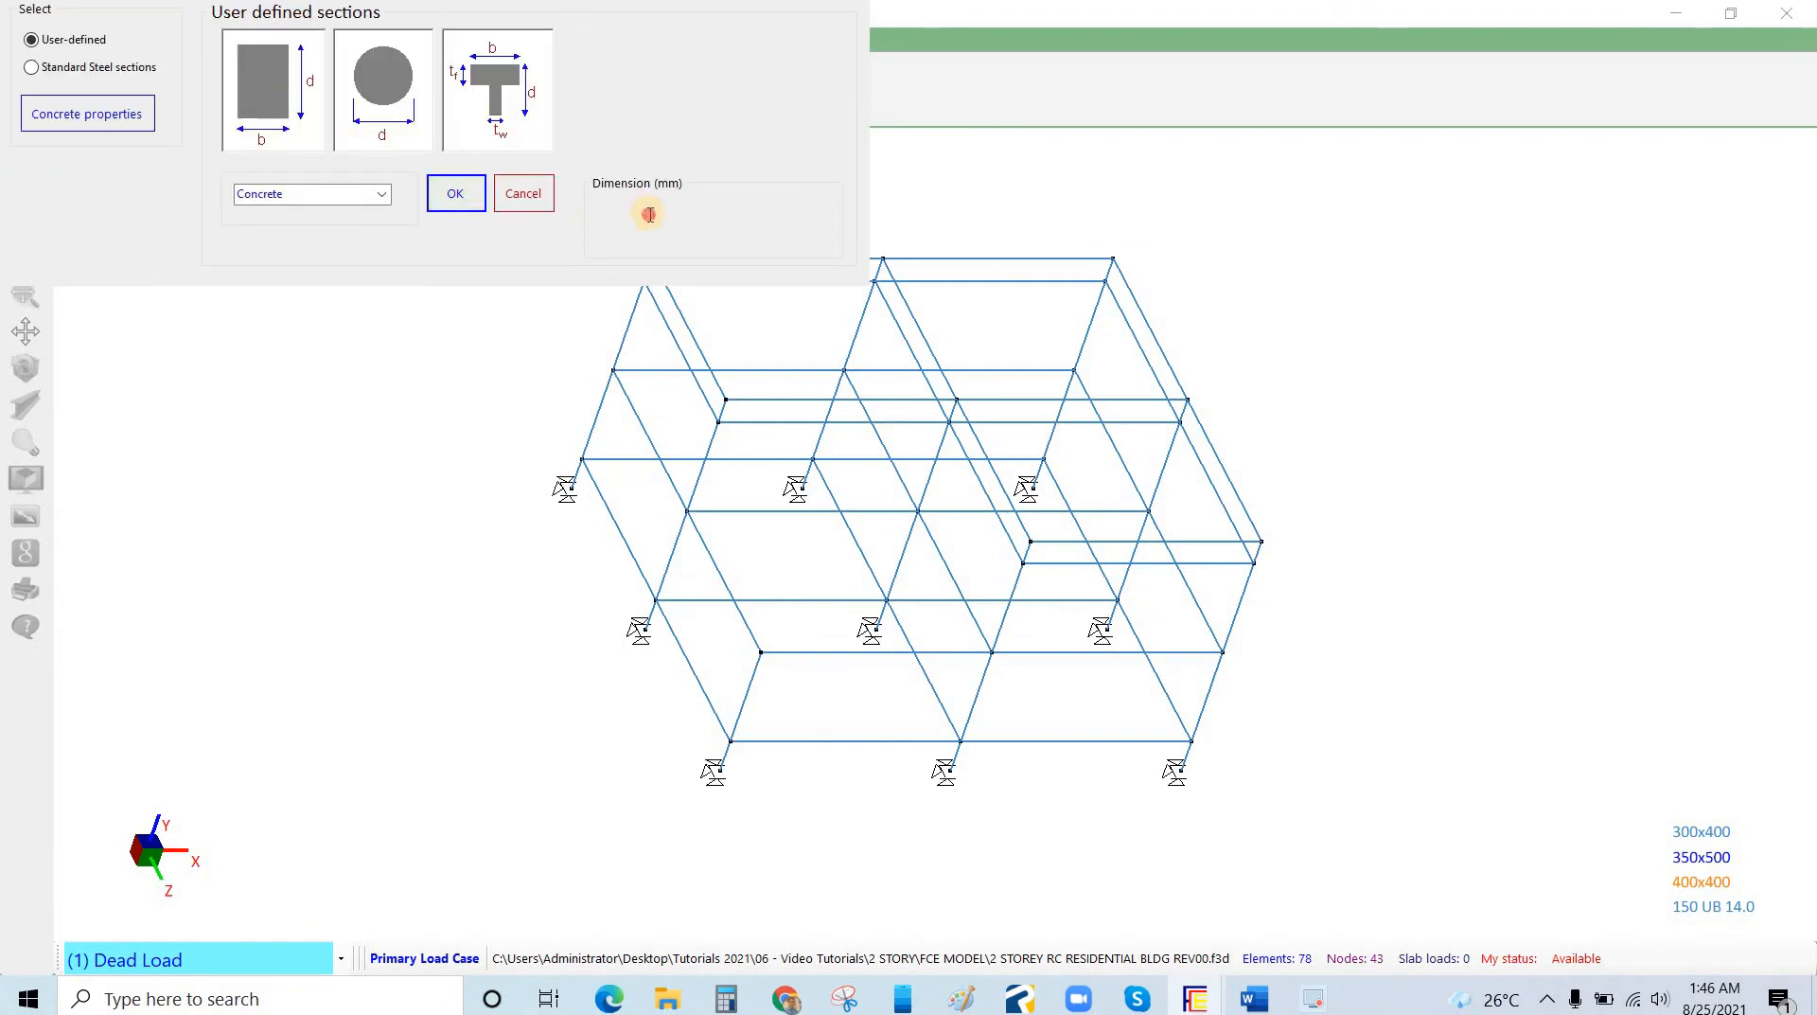
left_click(650, 215)
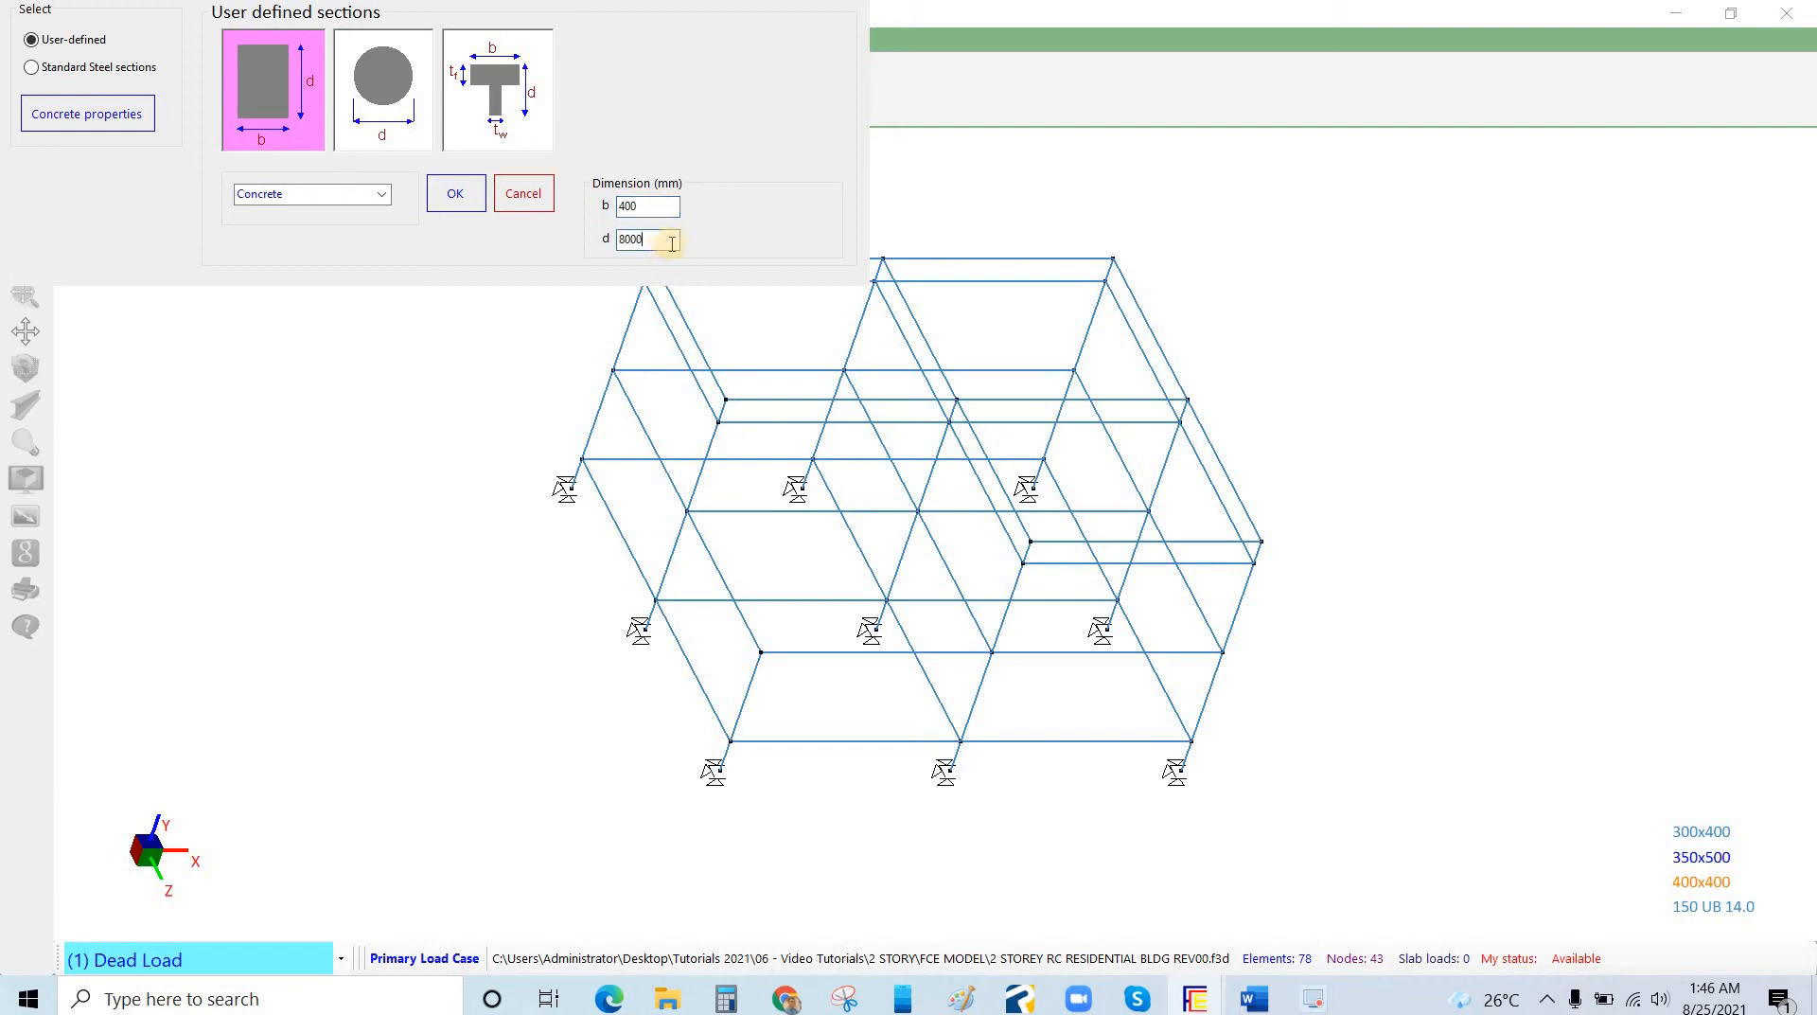
key("BackSpace")
left_click(651, 208)
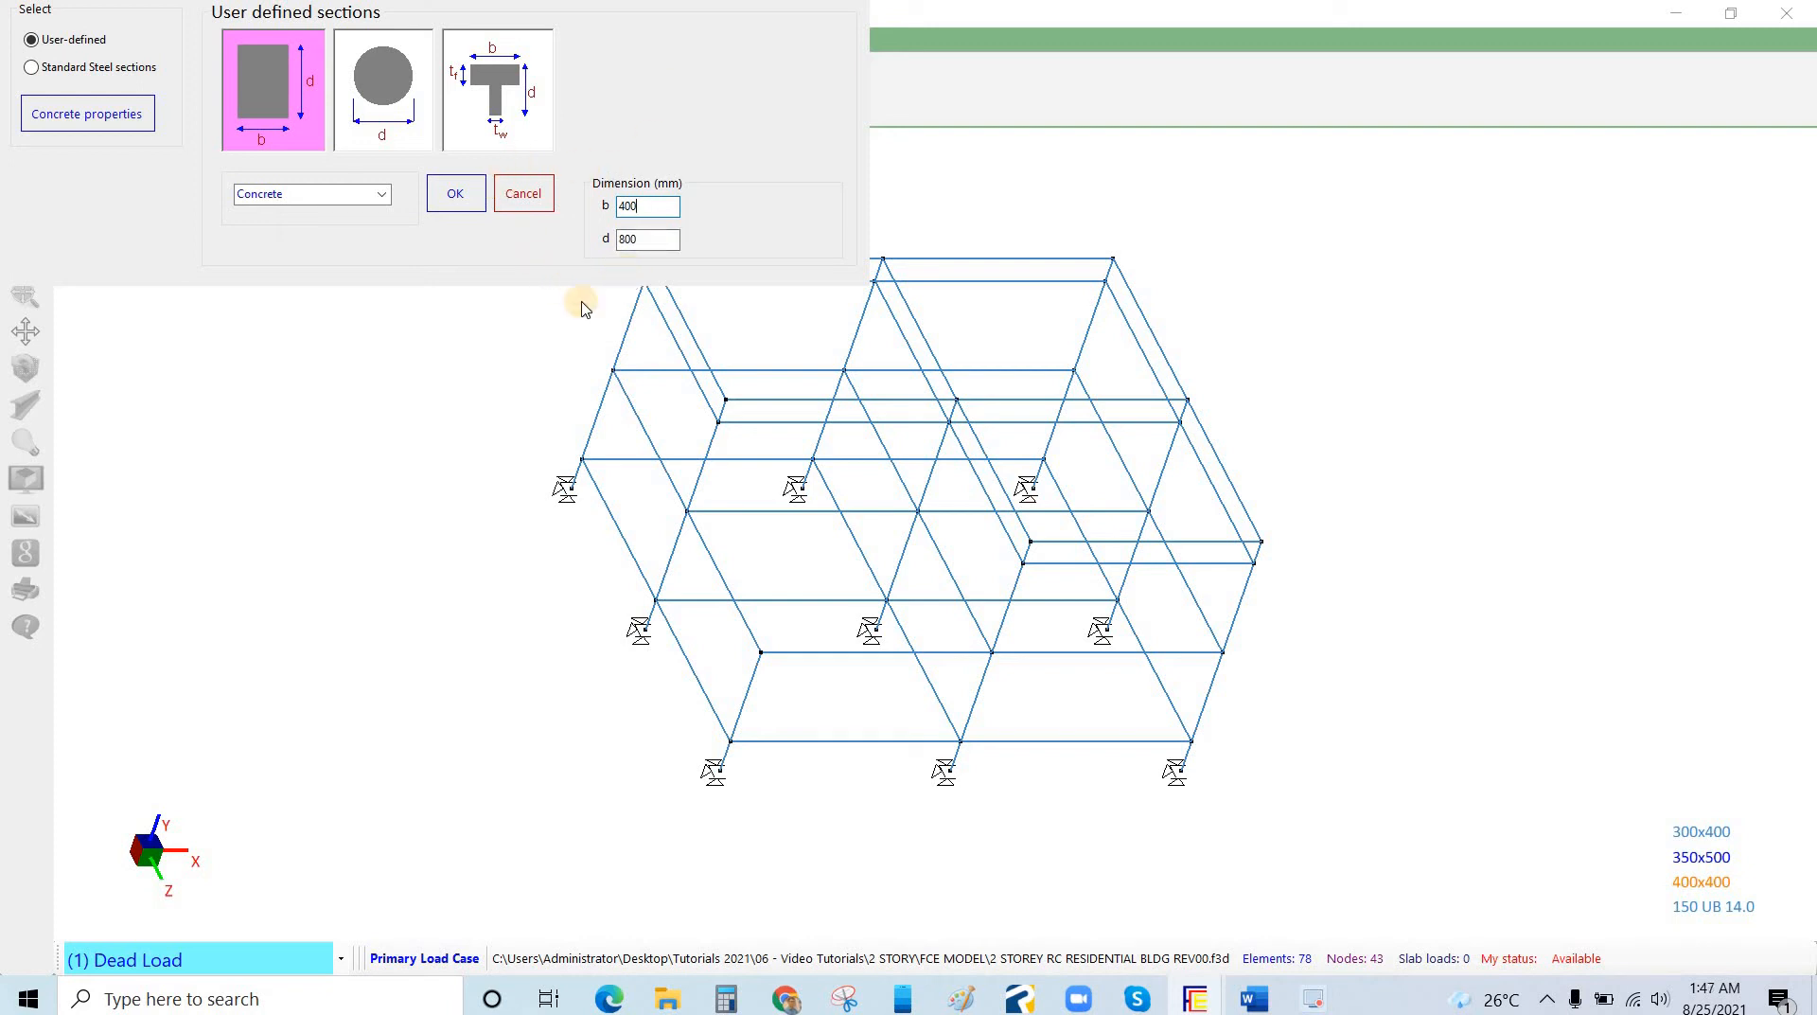
left_click(659, 209)
left_click(653, 238)
left_click(454, 201)
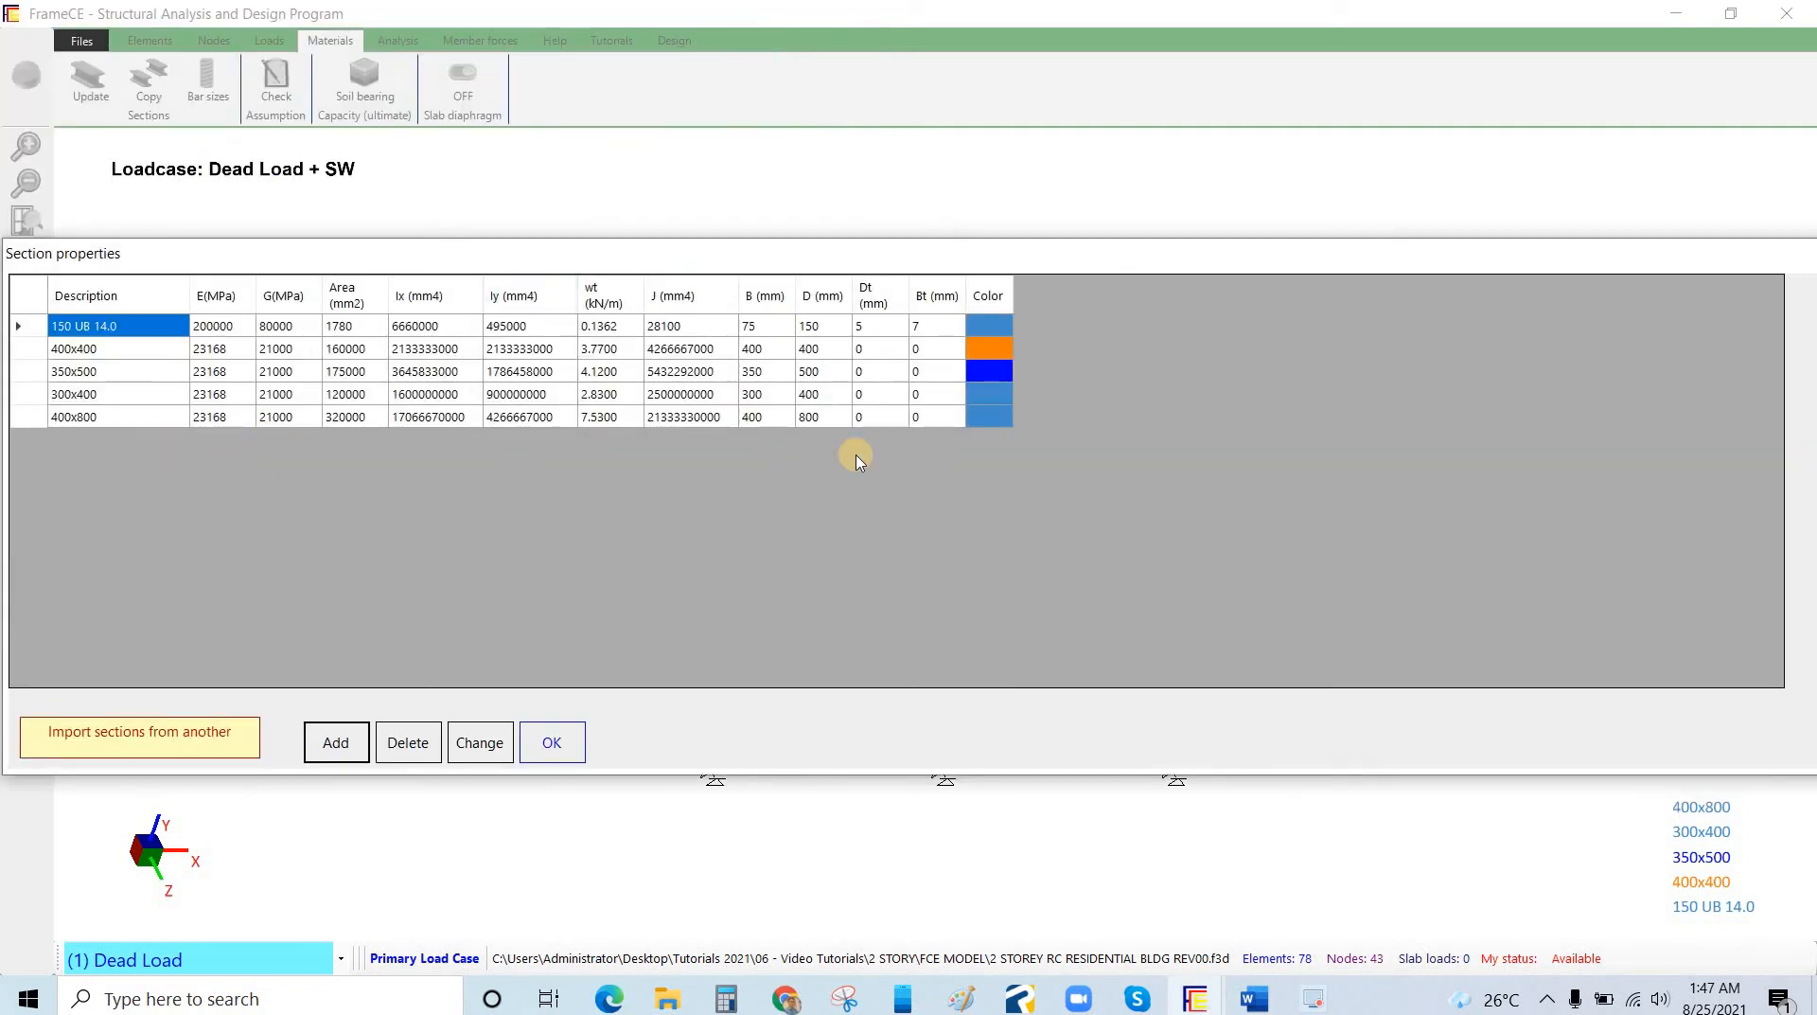
Set the colour of the 400x800 section to cyan and of the 300x400 section to magenta, and accept the section properties.
left_click(989, 416)
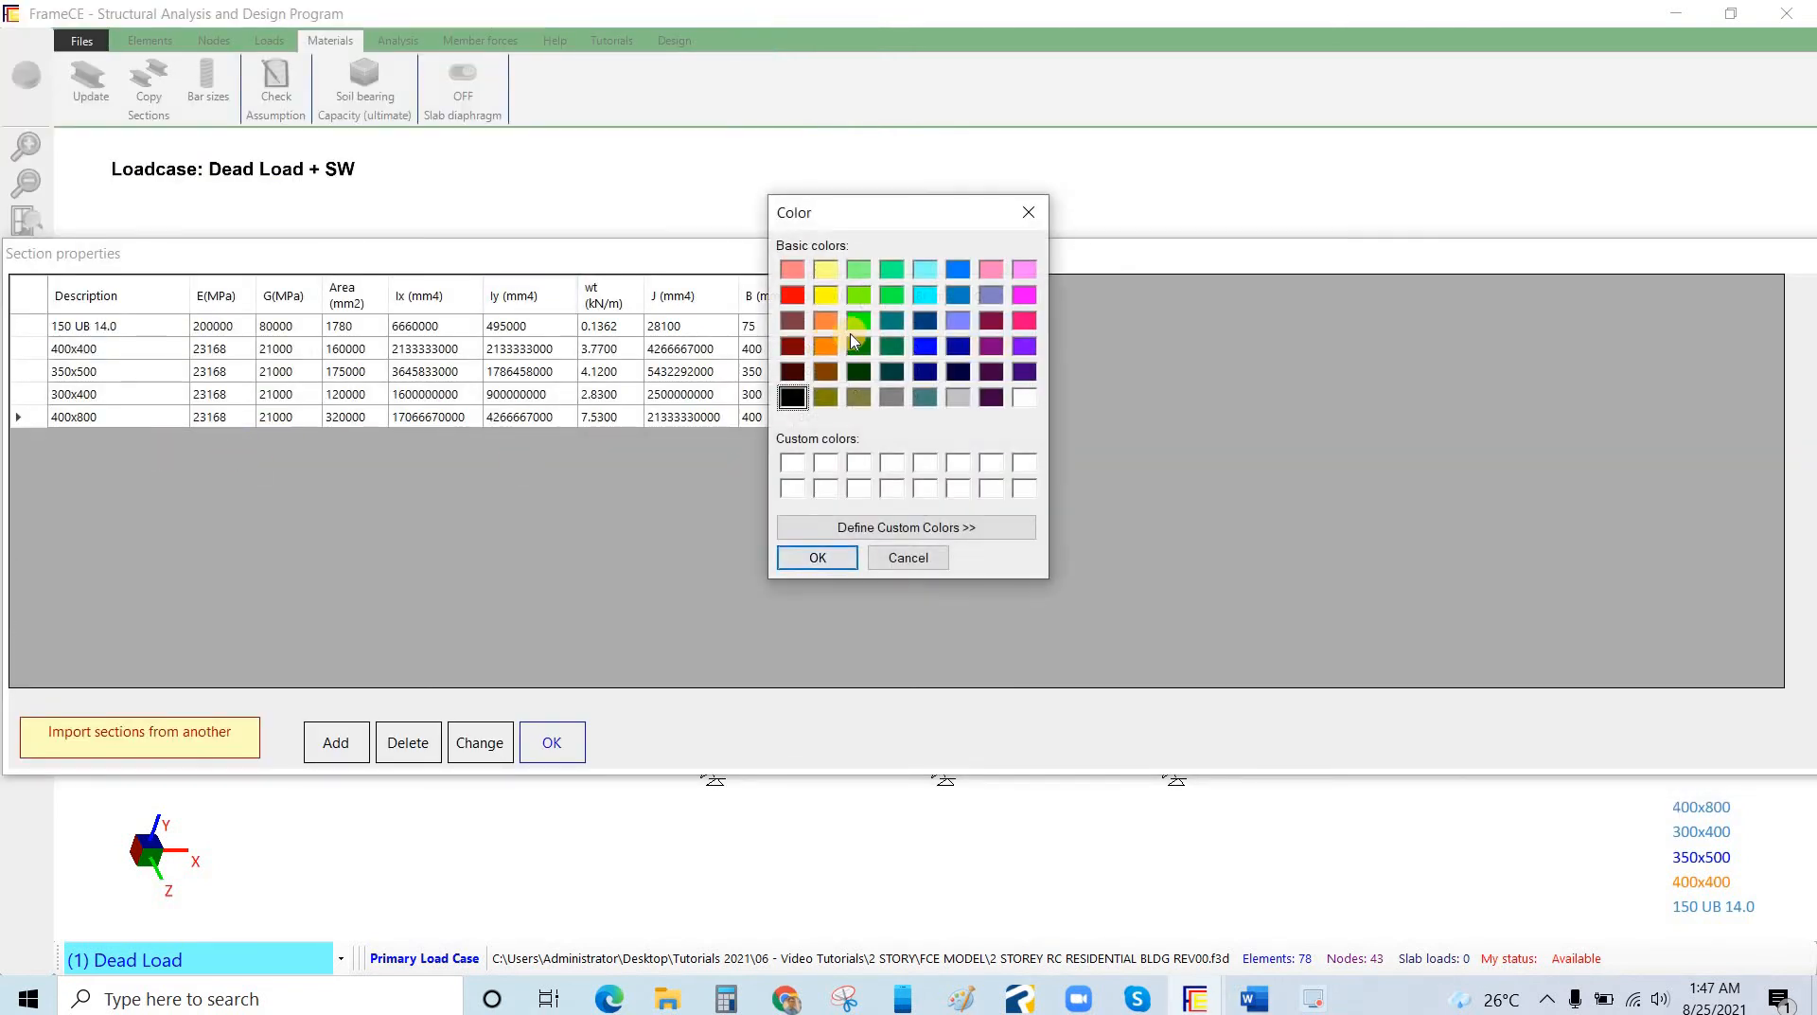
left_click(858, 321)
left_click(925, 294)
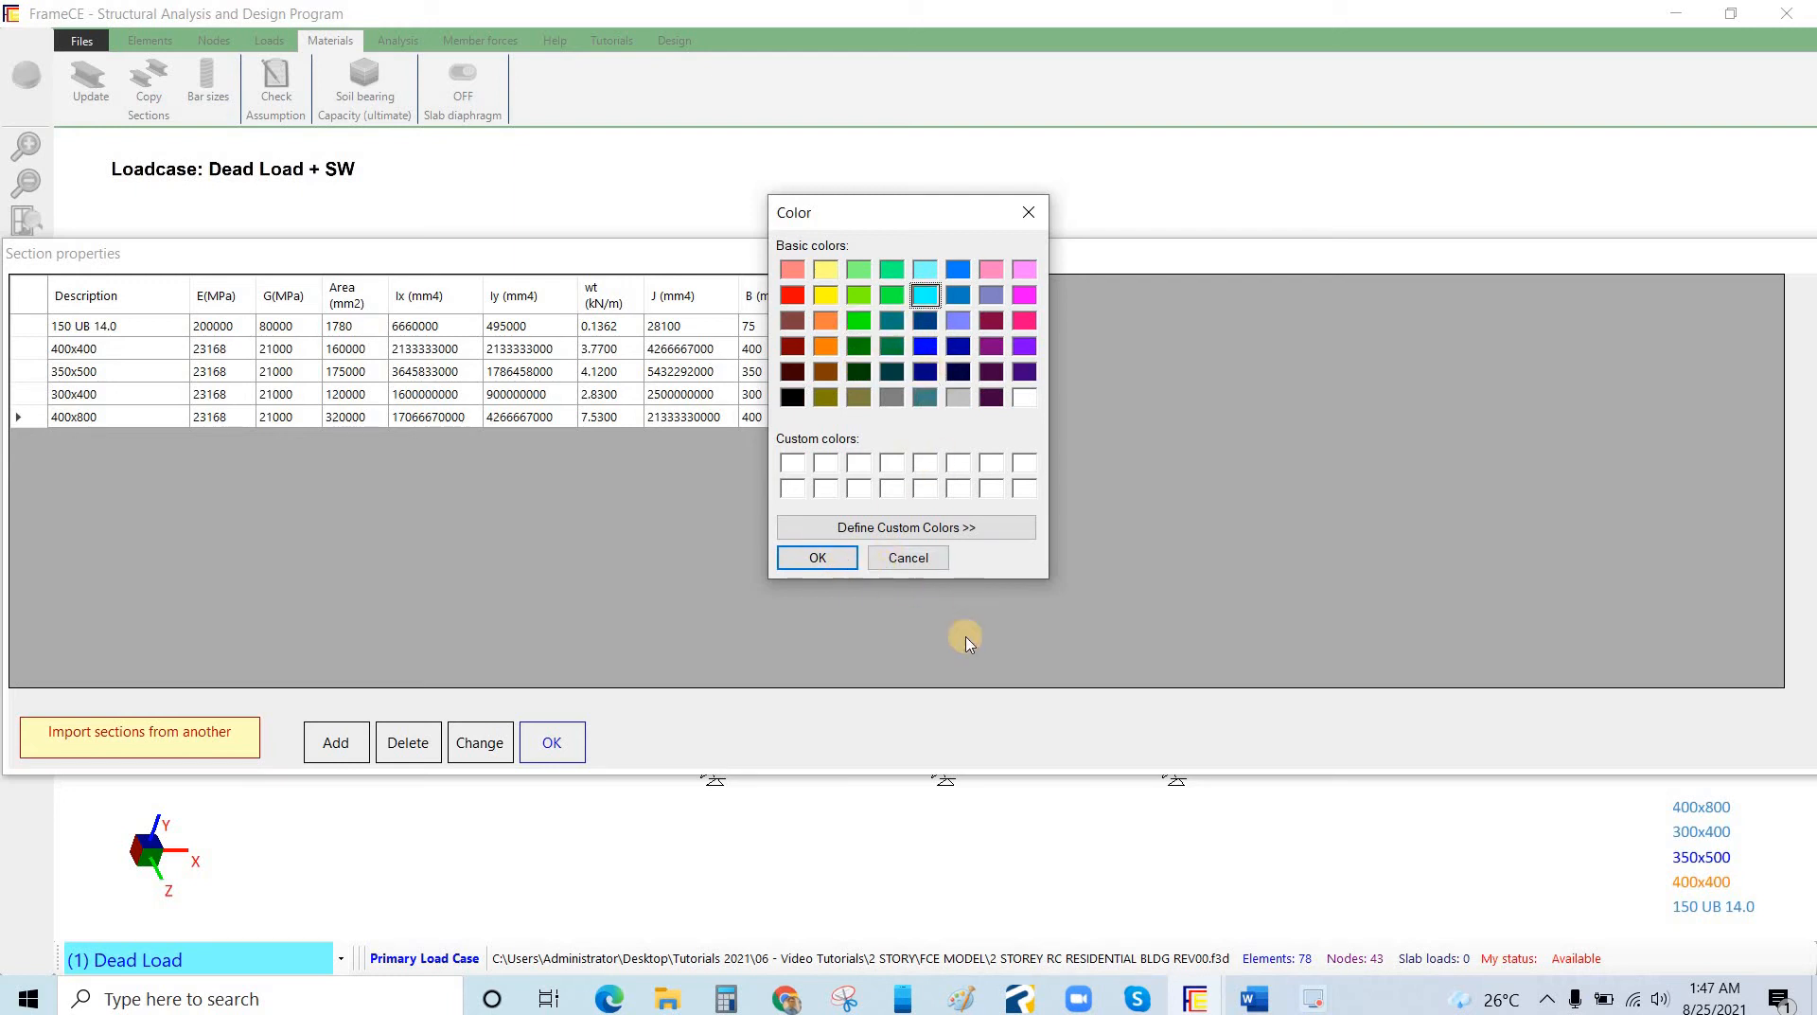
left_click(833, 557)
left_click(989, 394)
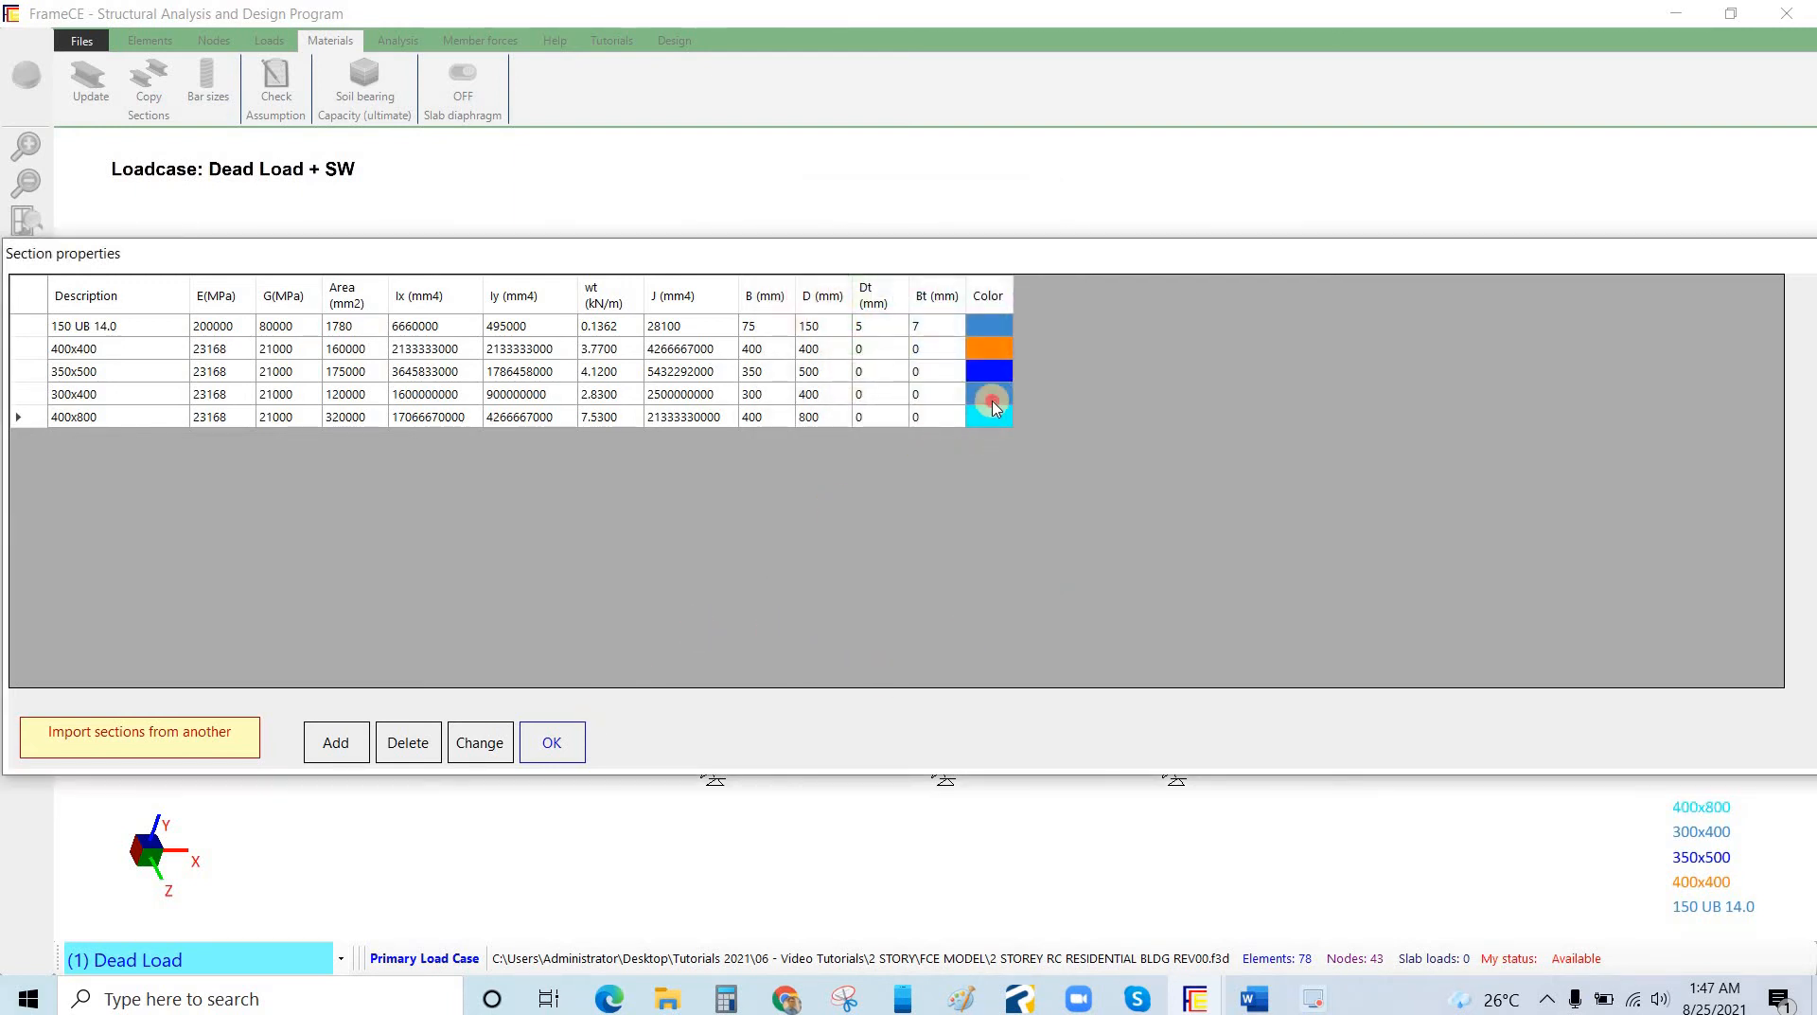
left_click(1024, 294)
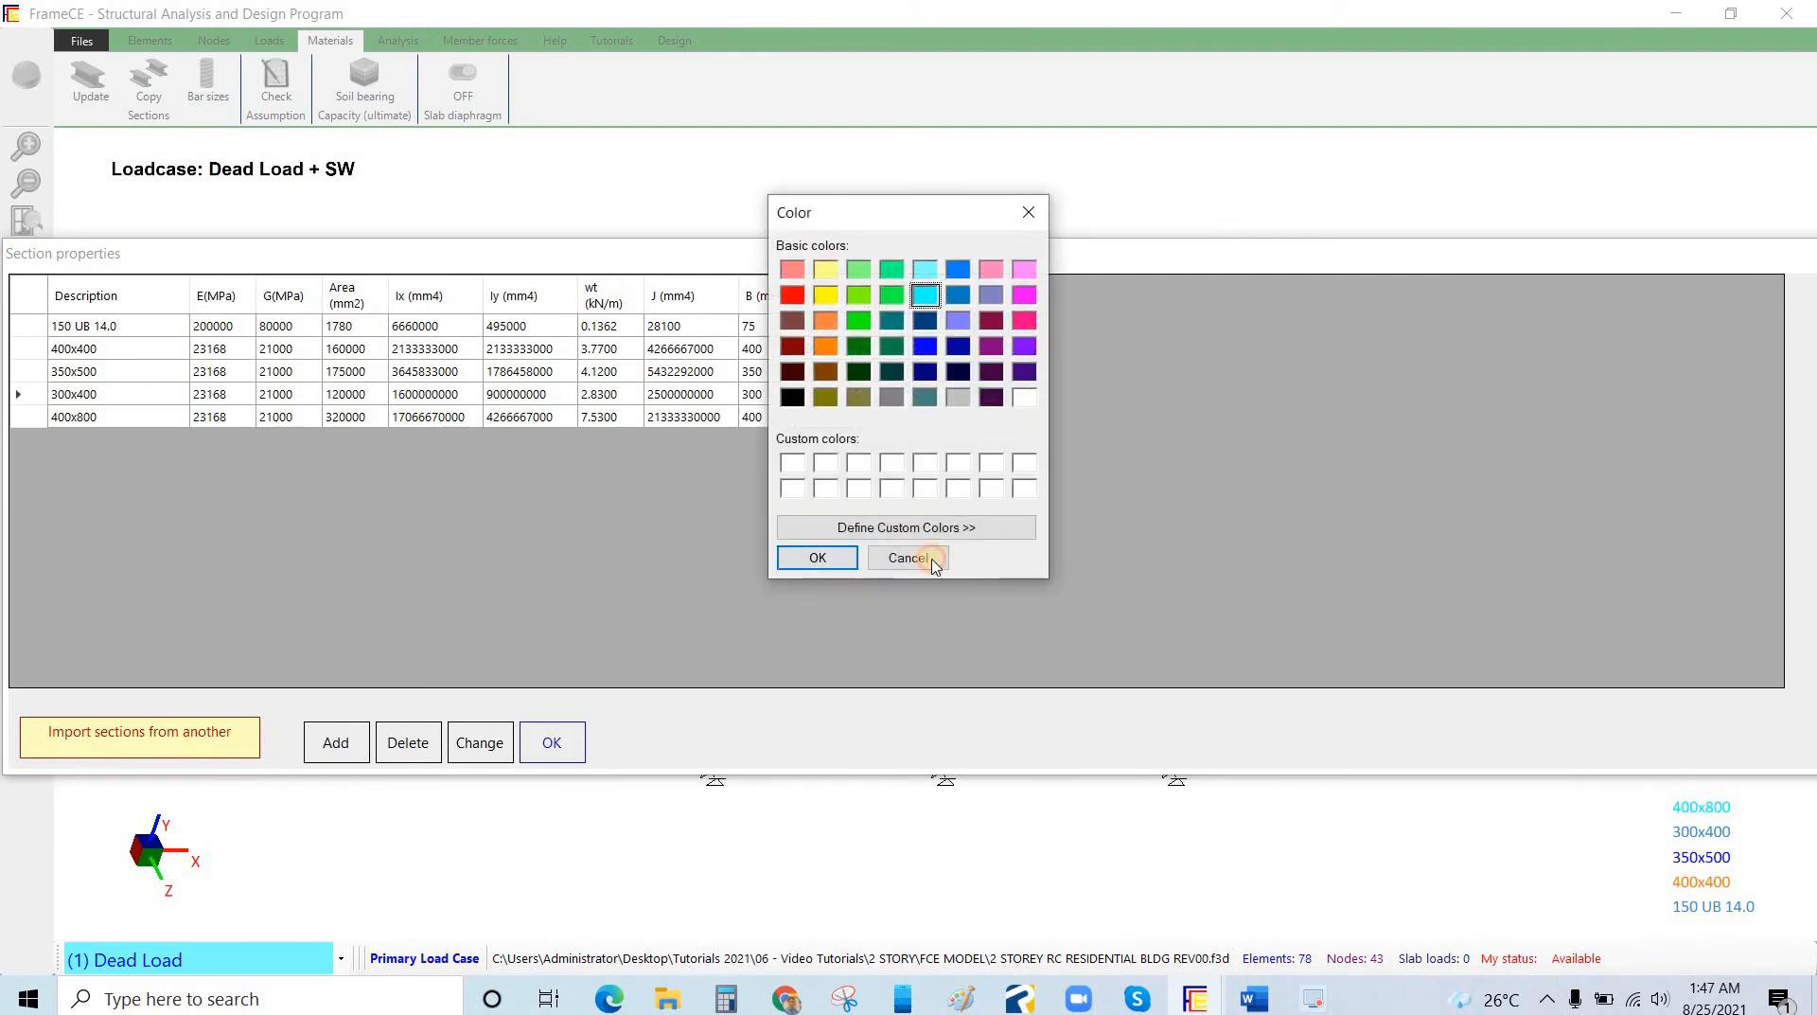
left_click(818, 558)
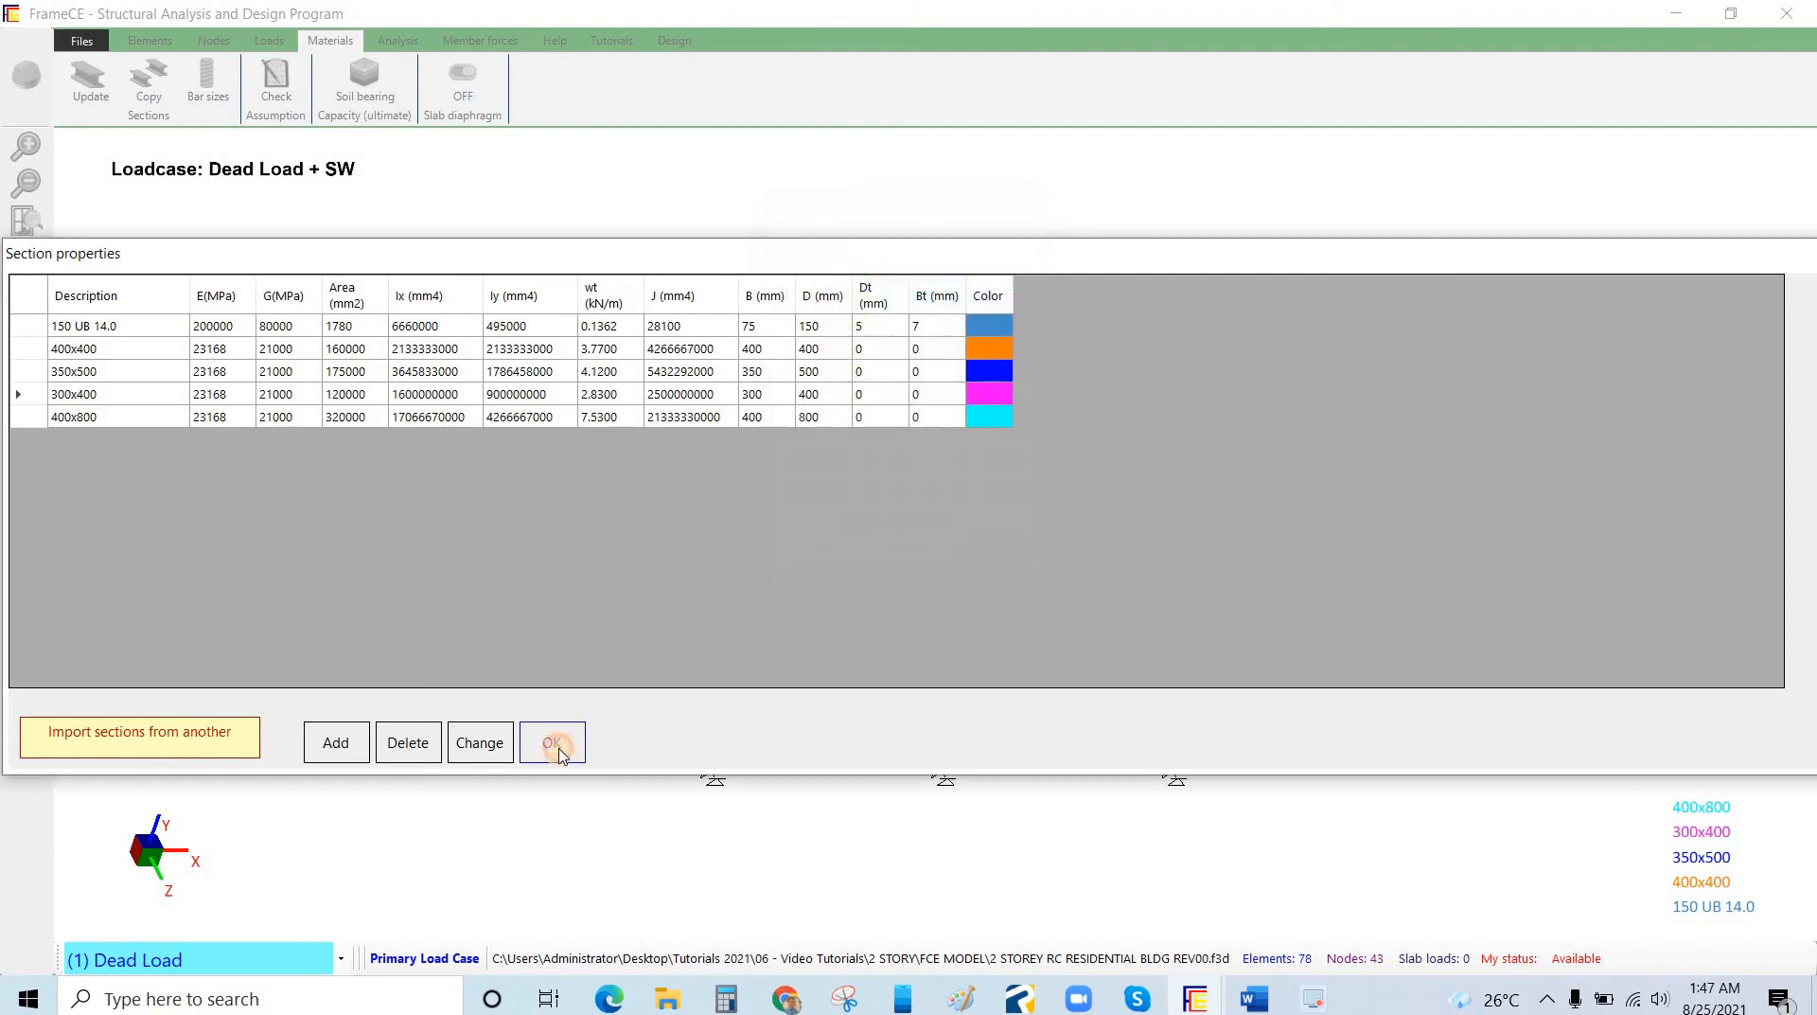
left_click(551, 742)
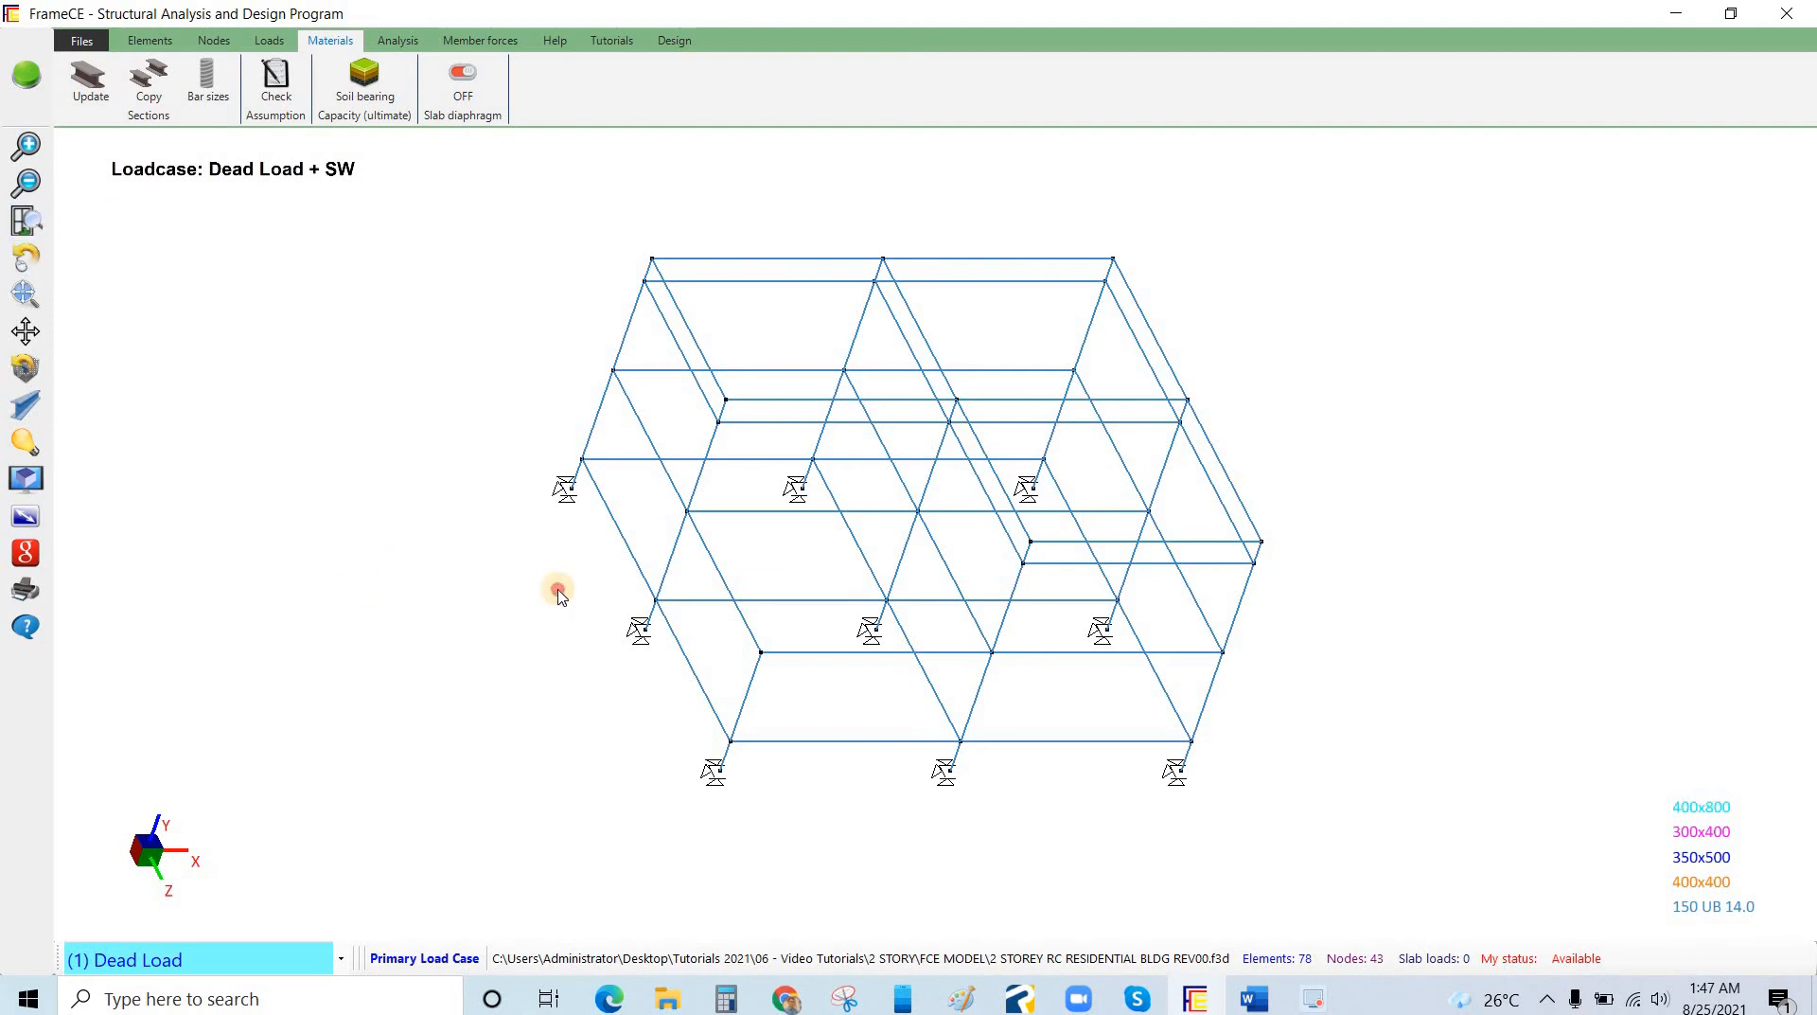
Assign the 400x400 section to the full-height rear-left corner column, and display the frame's members as rendered solids.
left_click_drag(564, 588, 396, 649)
scroll(378, 653, "up", 3)
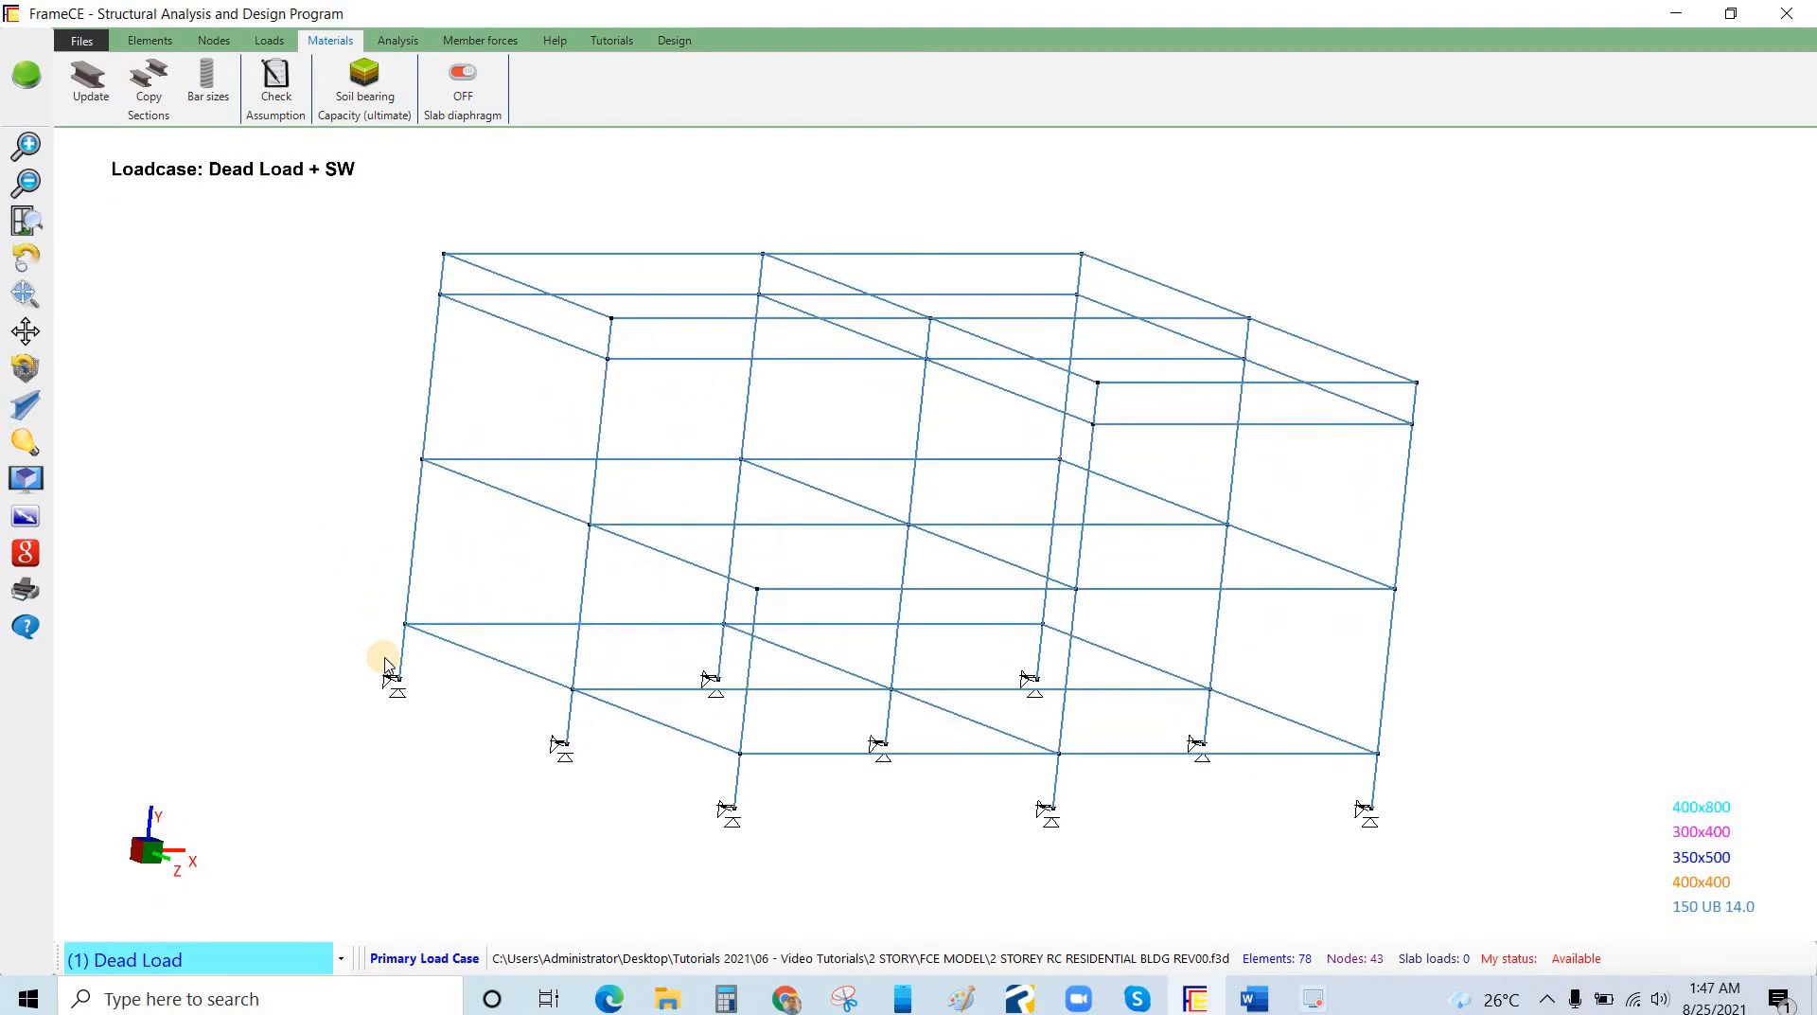
left_click(431, 399)
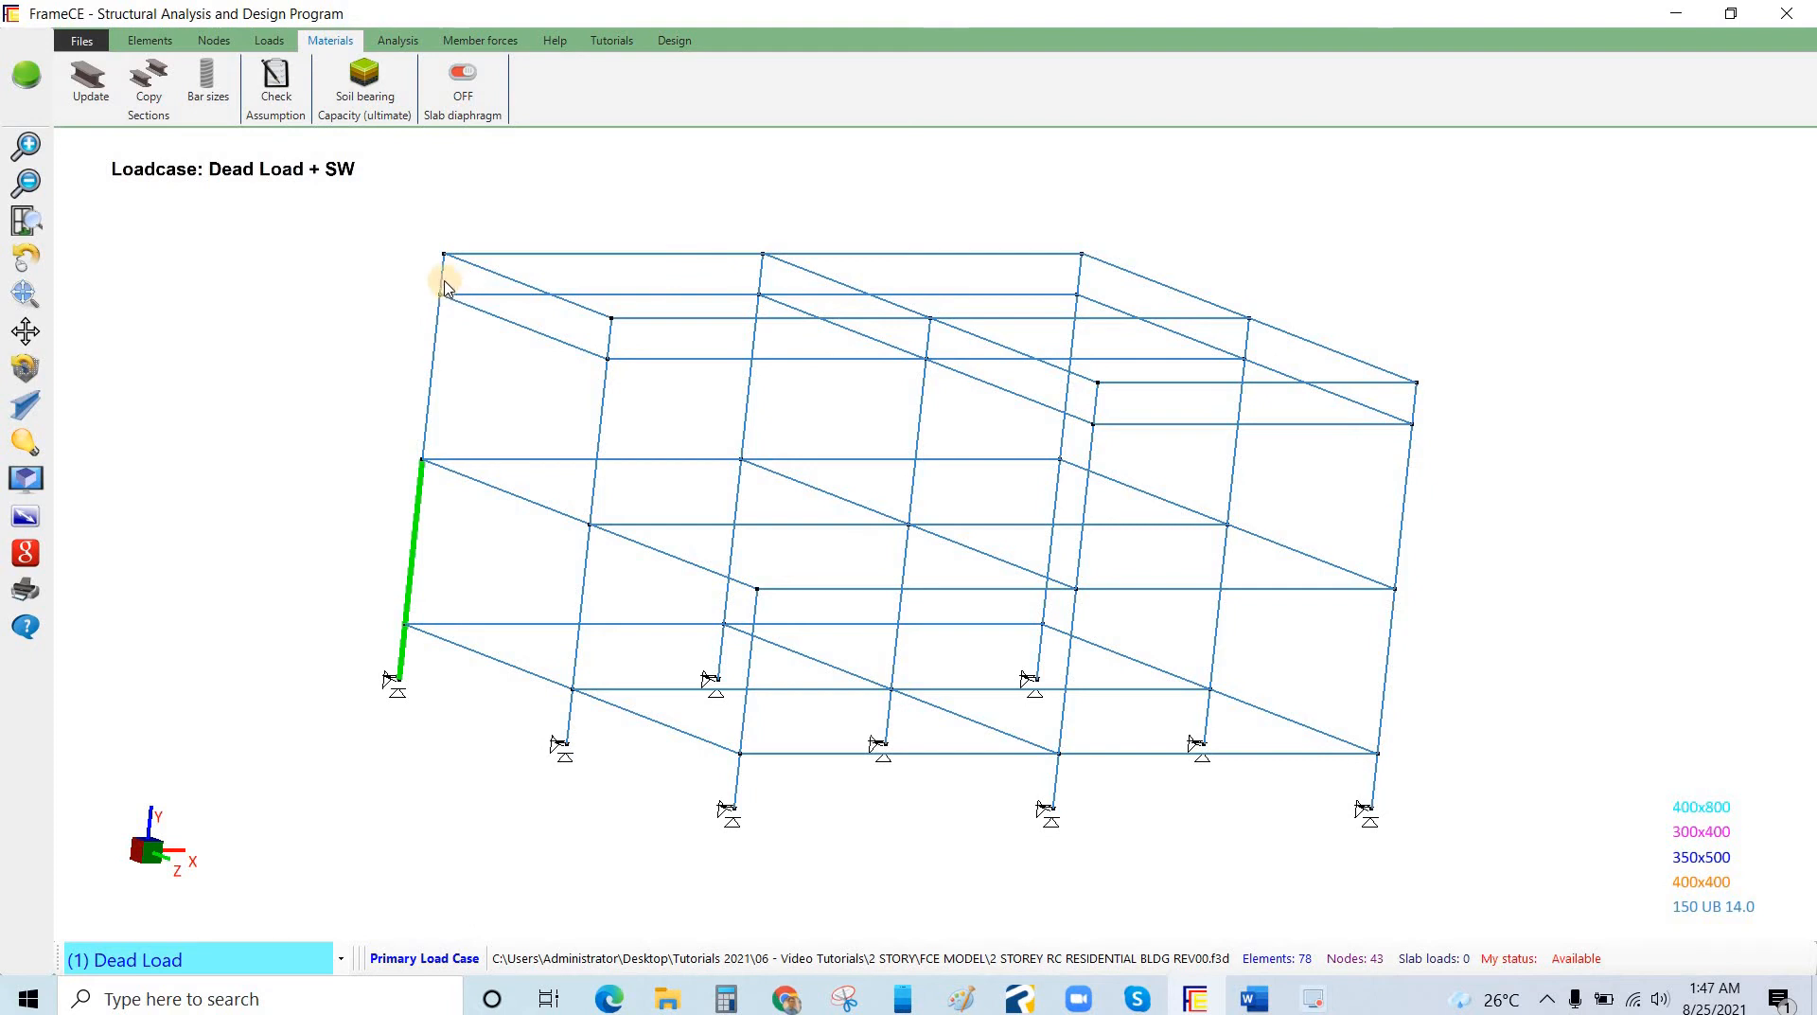
left_click(443, 283)
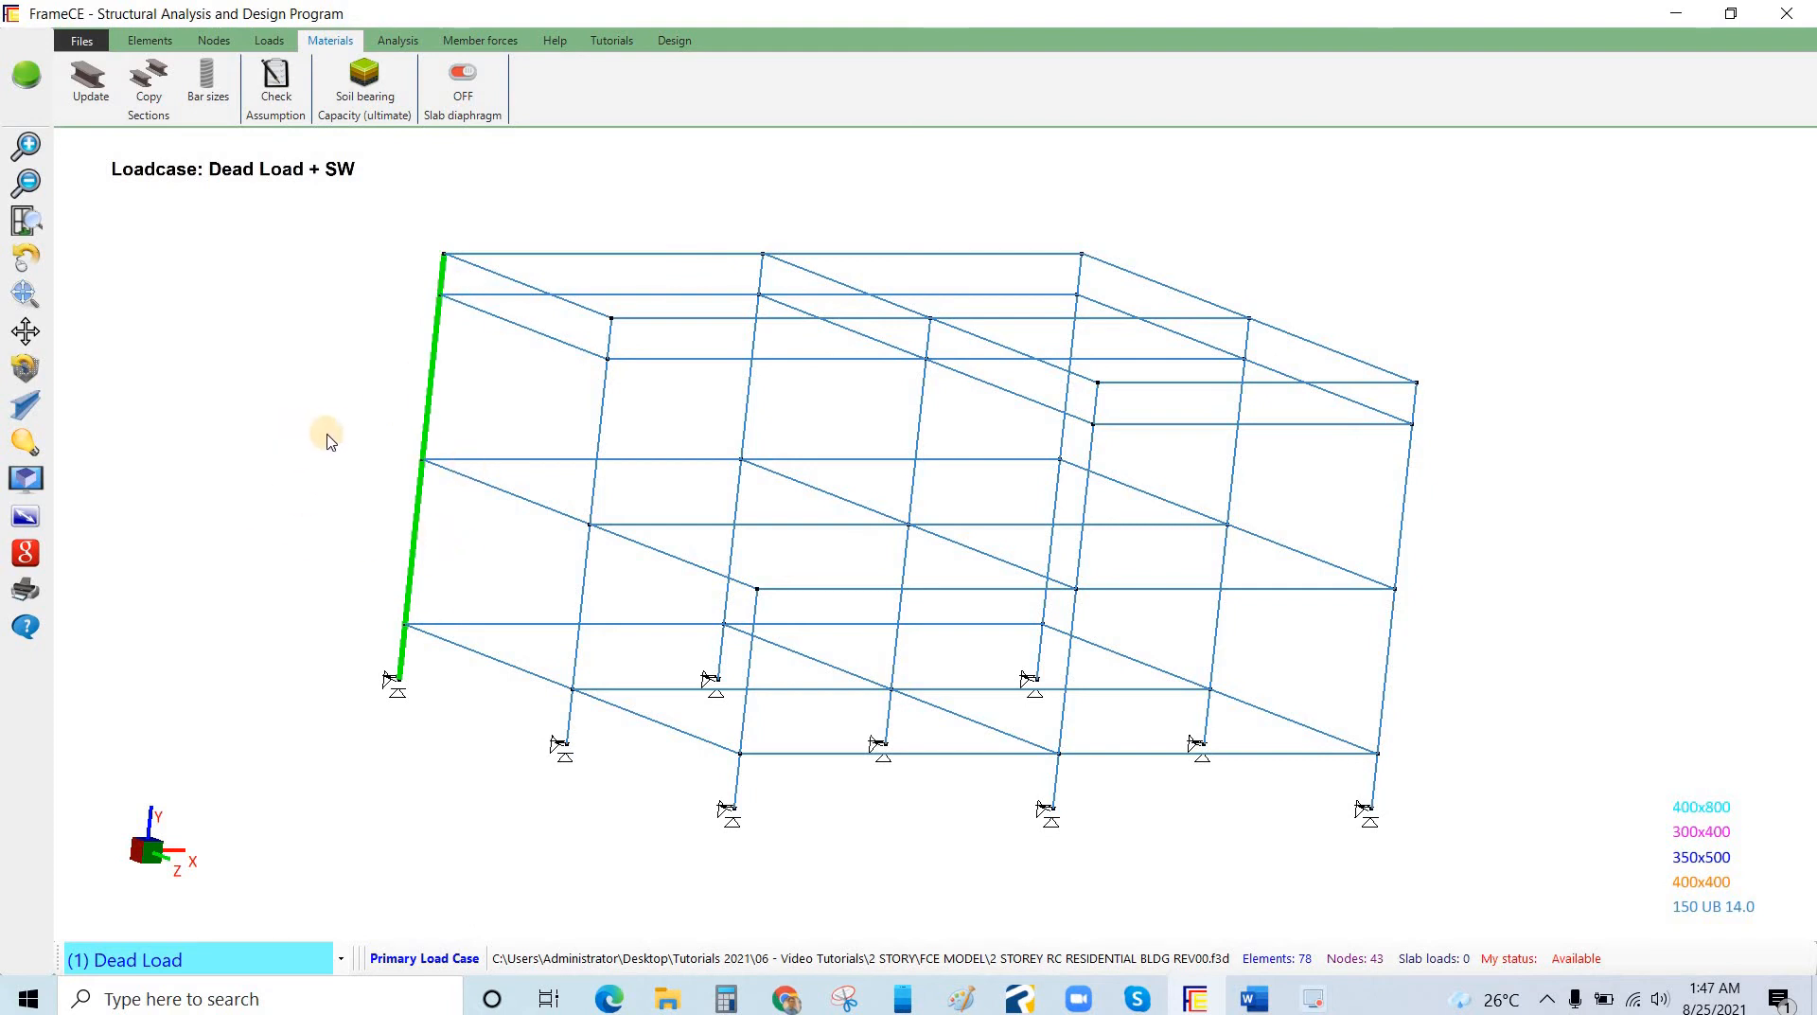
left_click(153, 42)
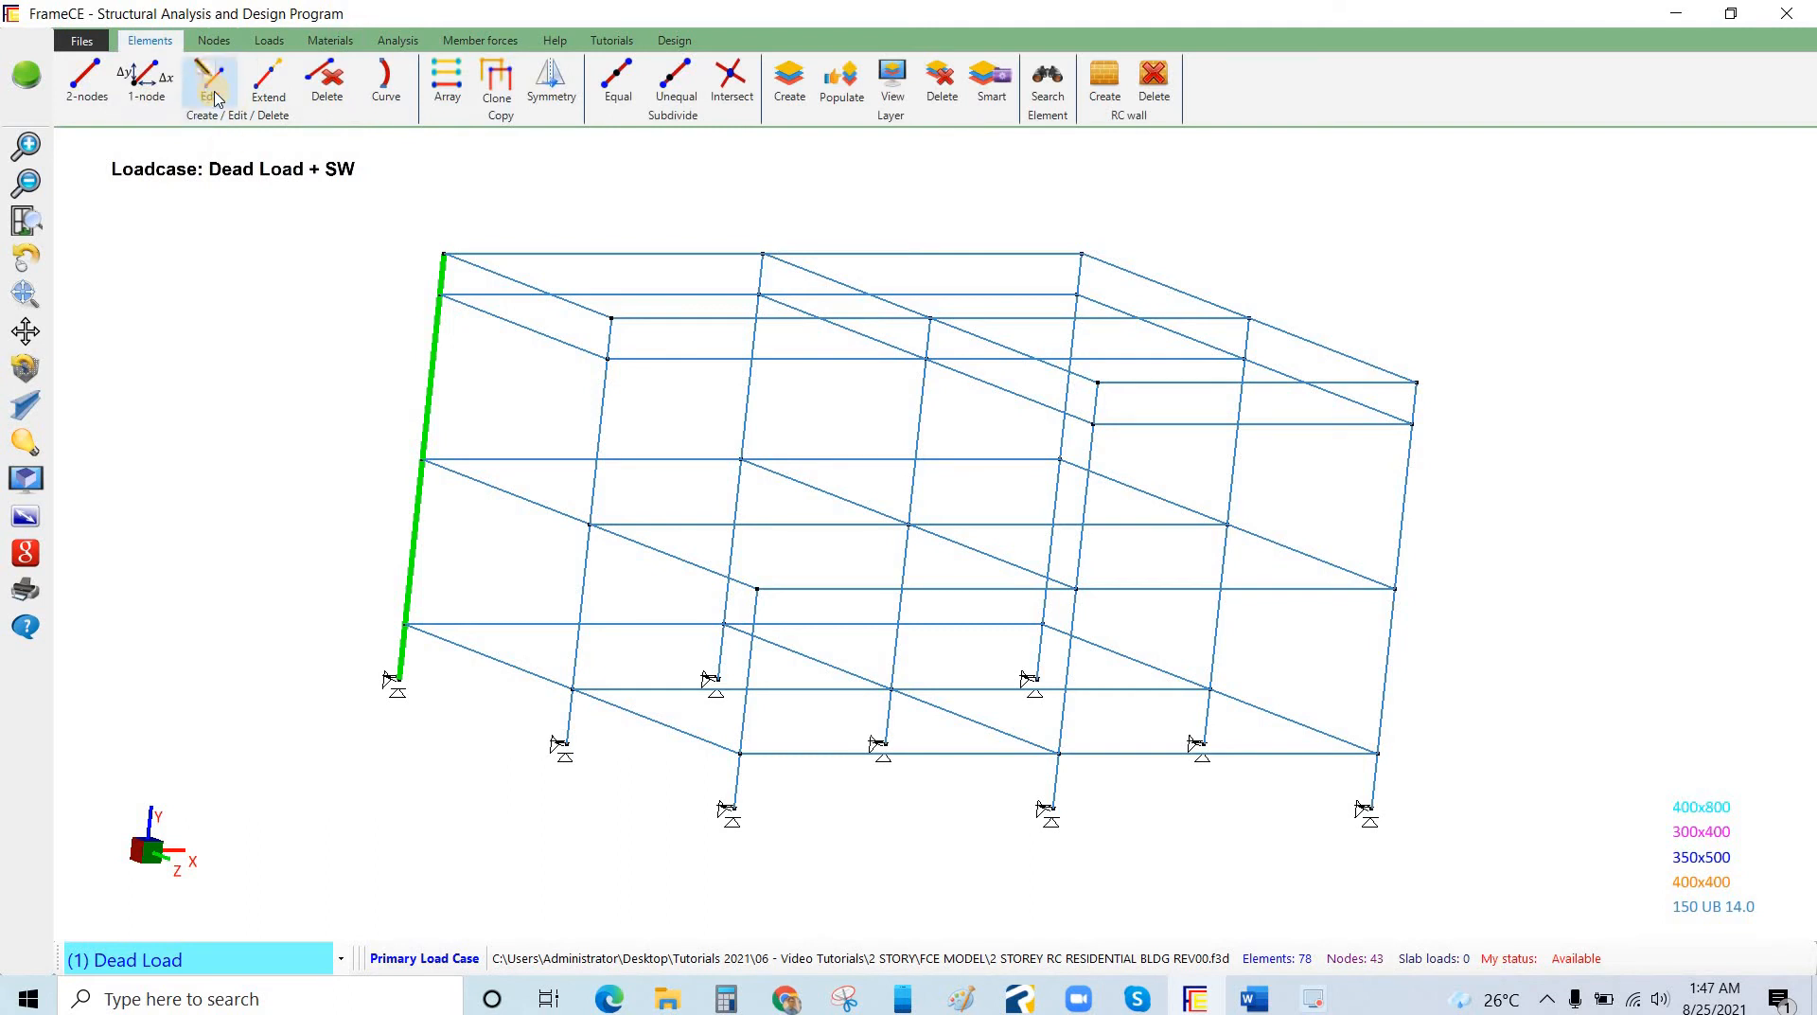
right_click(192, 327)
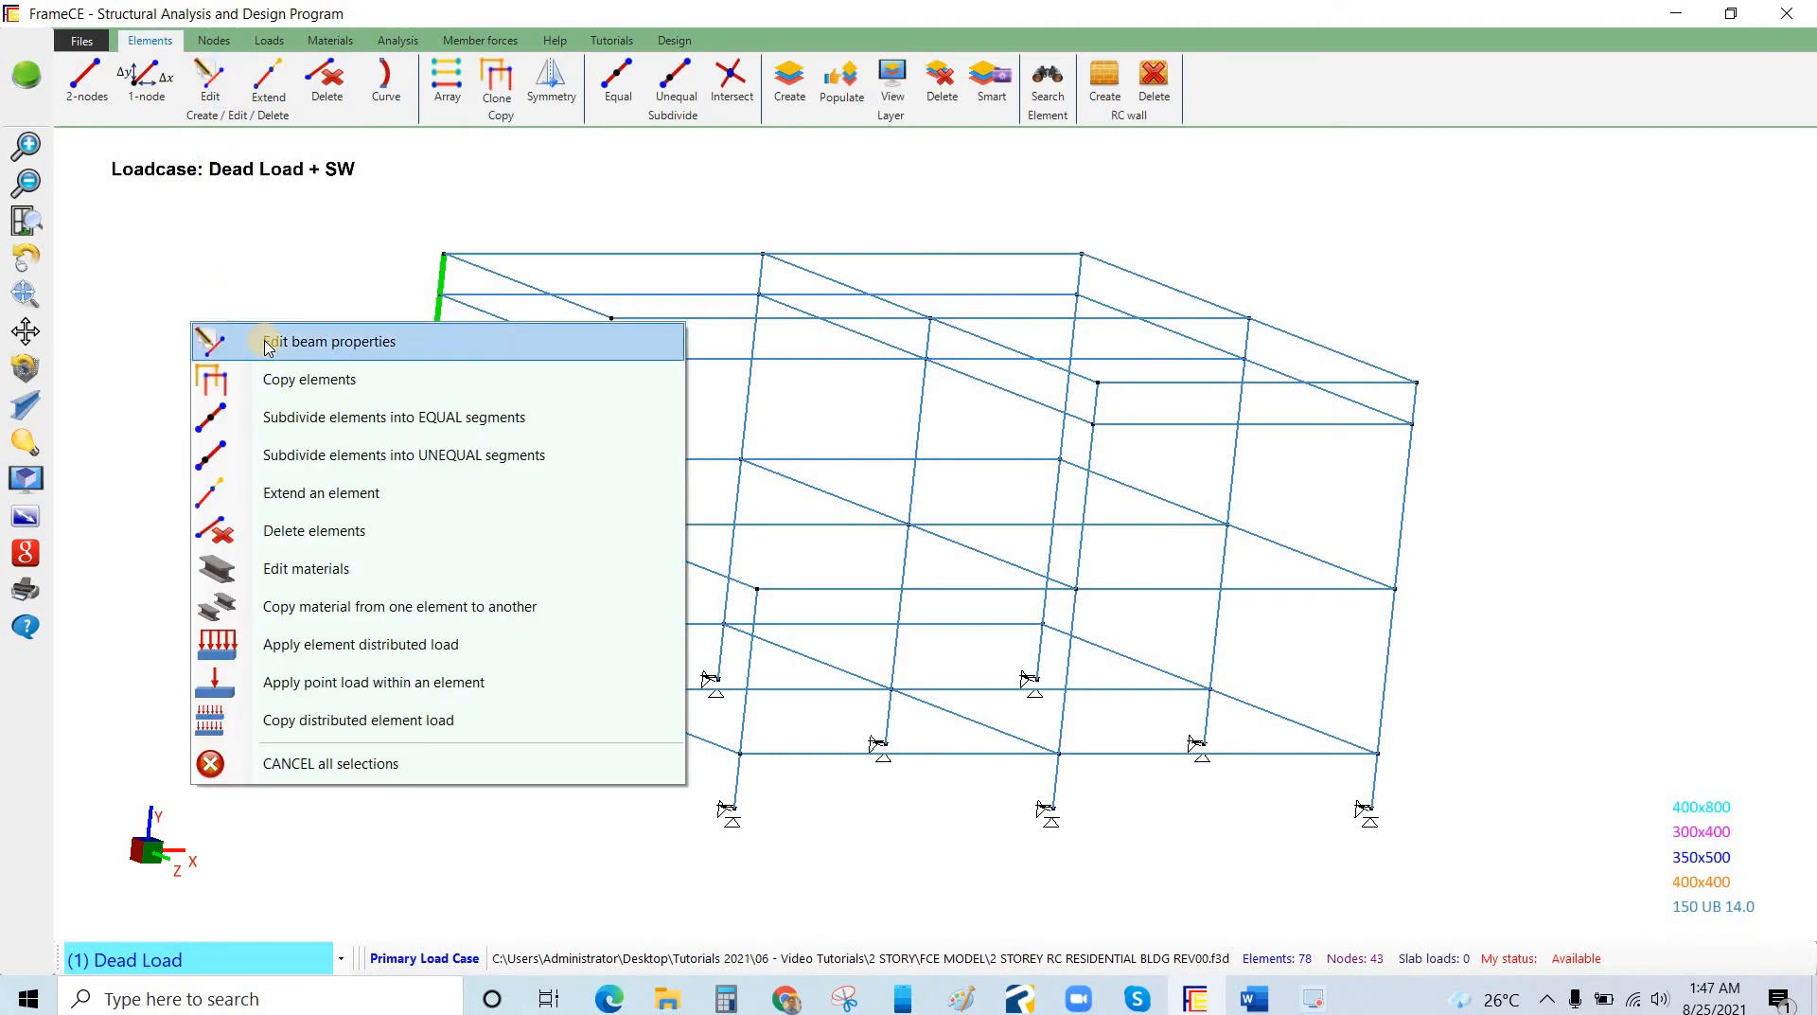
left_click(266, 345)
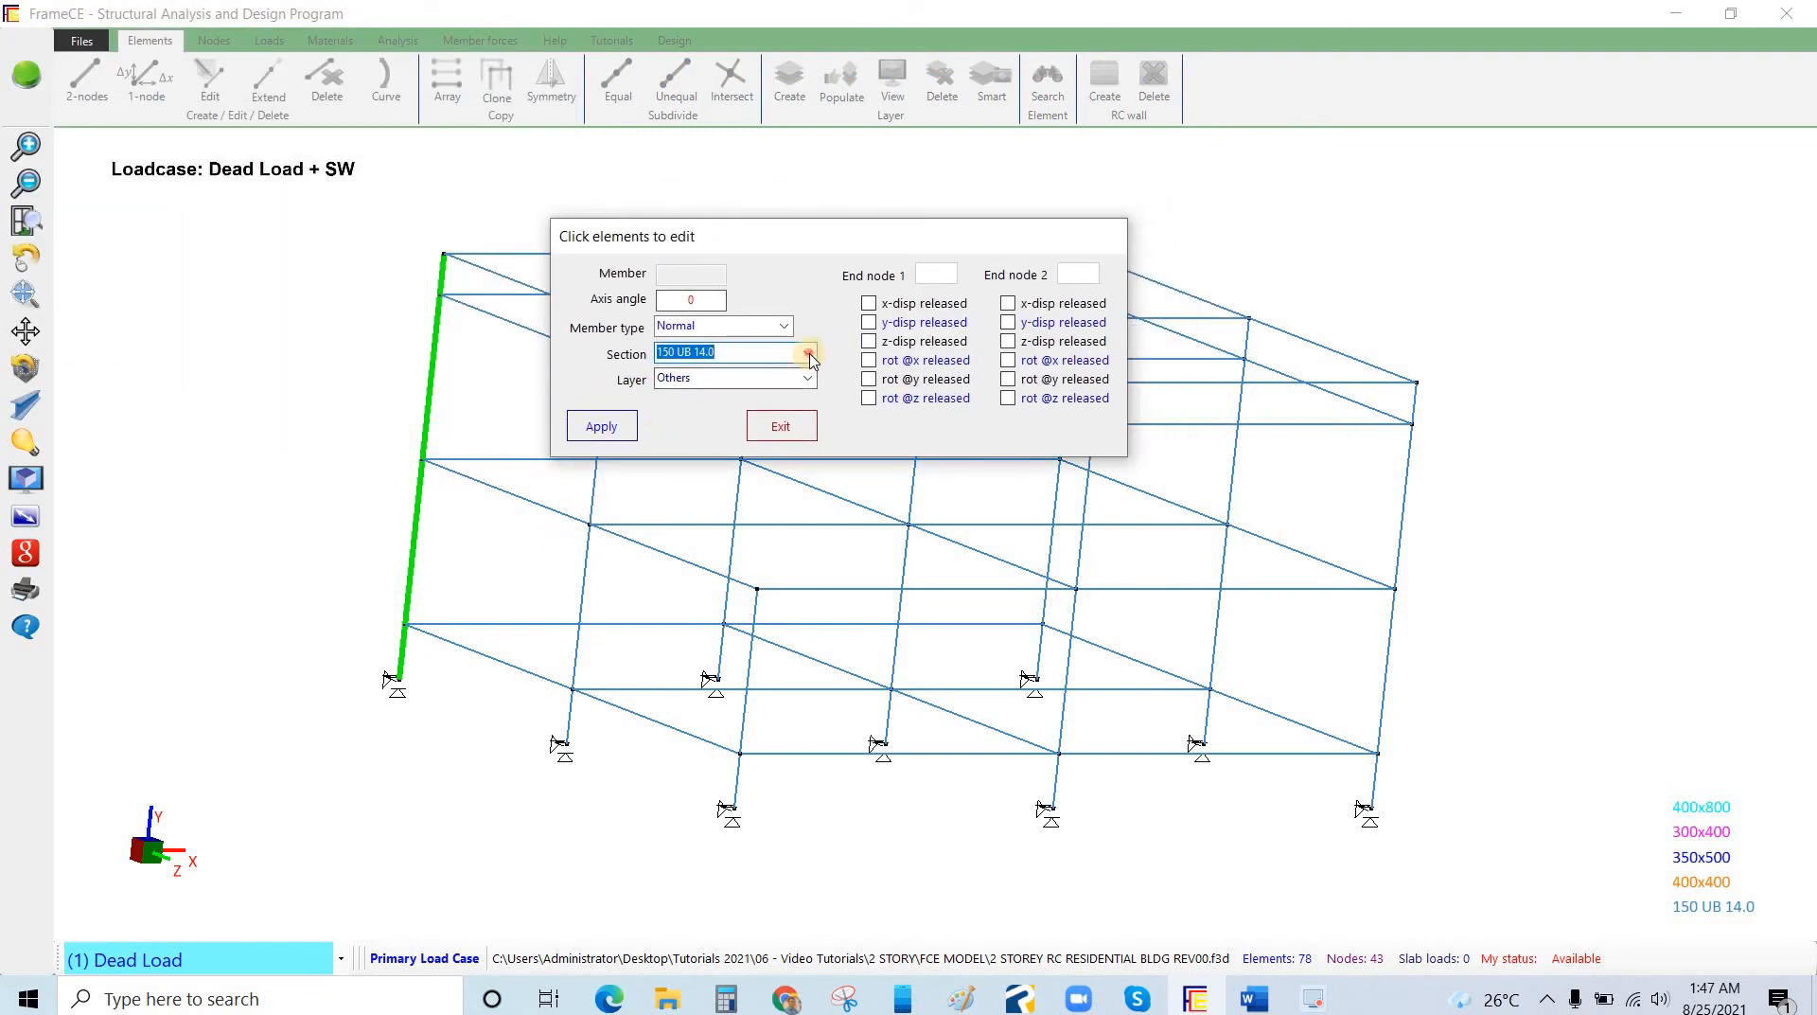
left_click(807, 353)
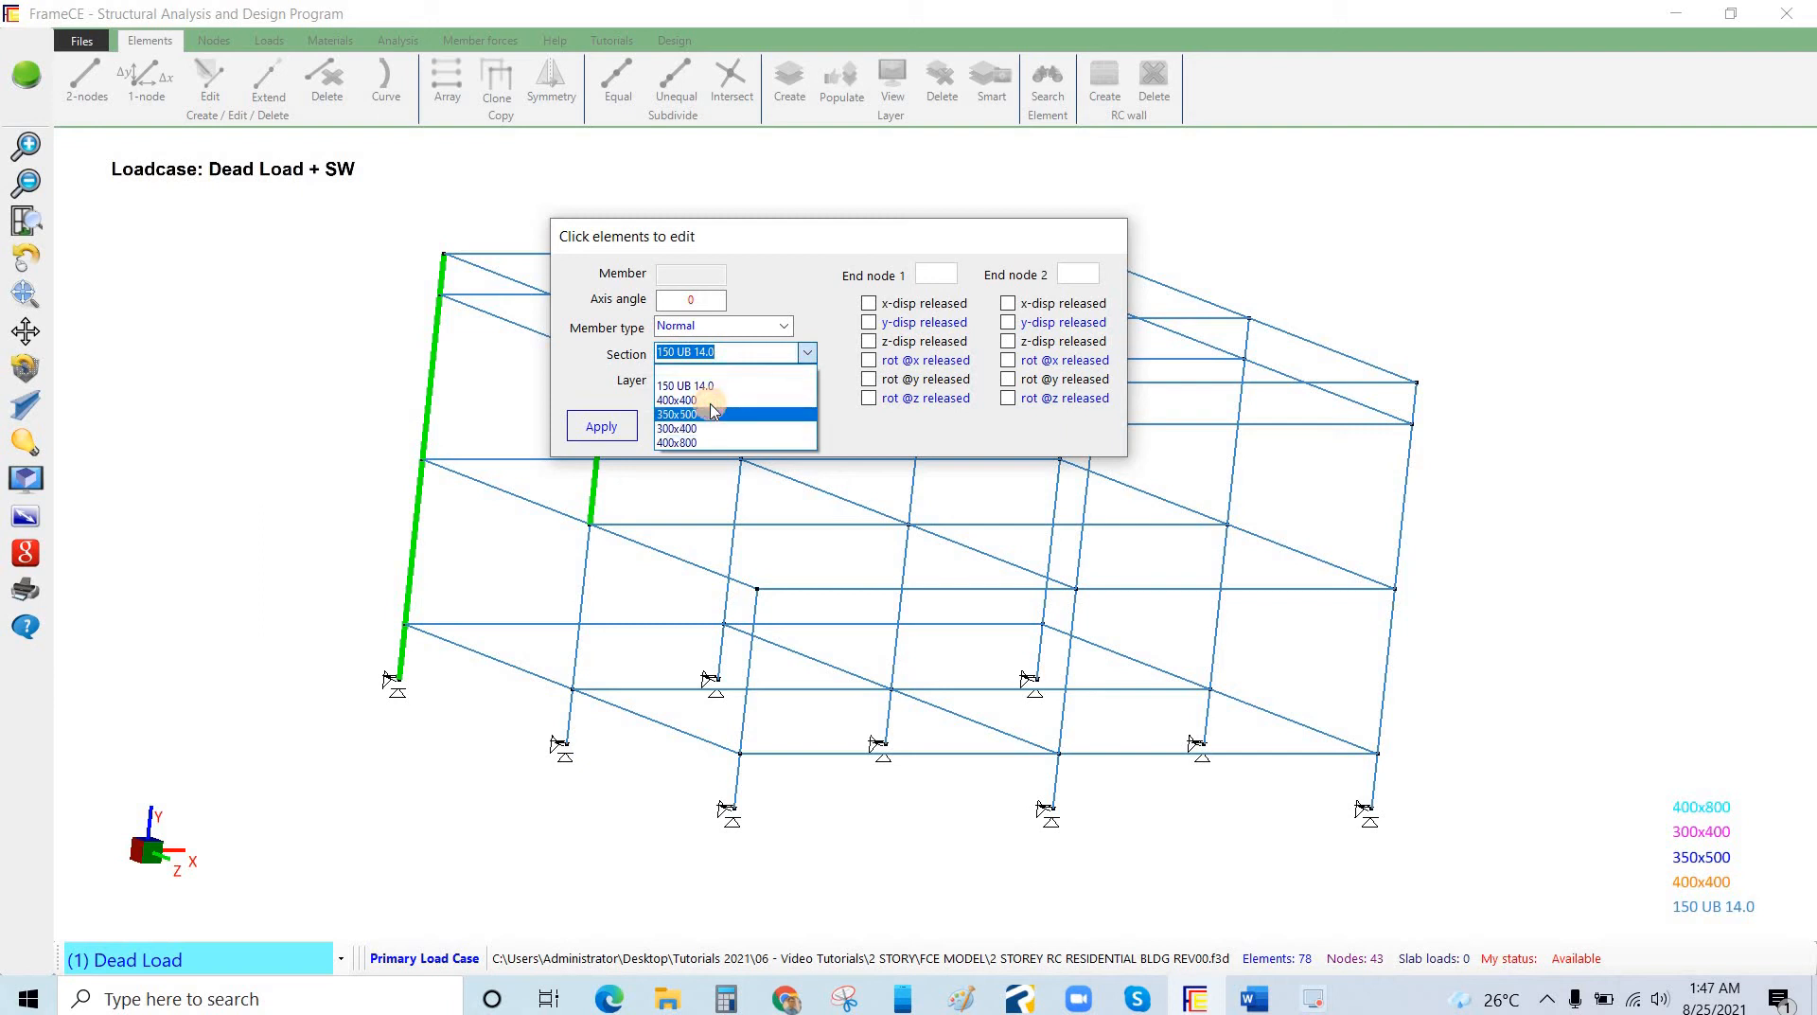
left_click(698, 399)
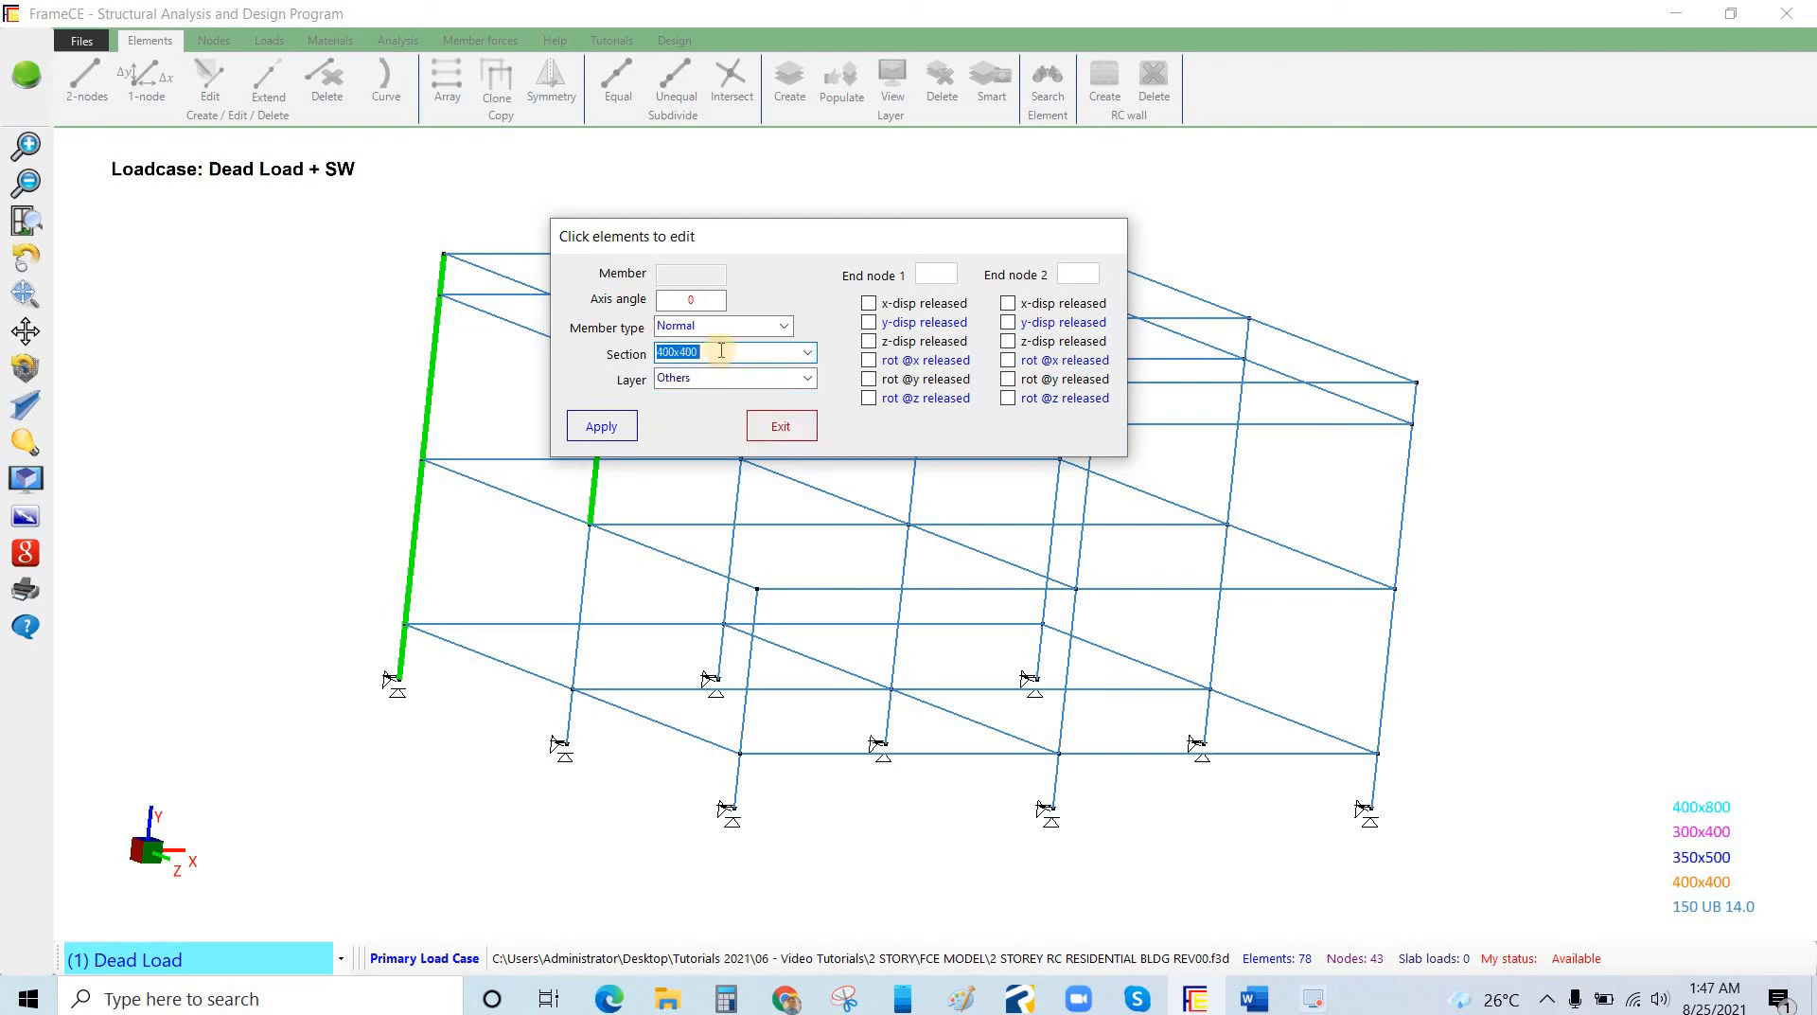
left_click(691, 300)
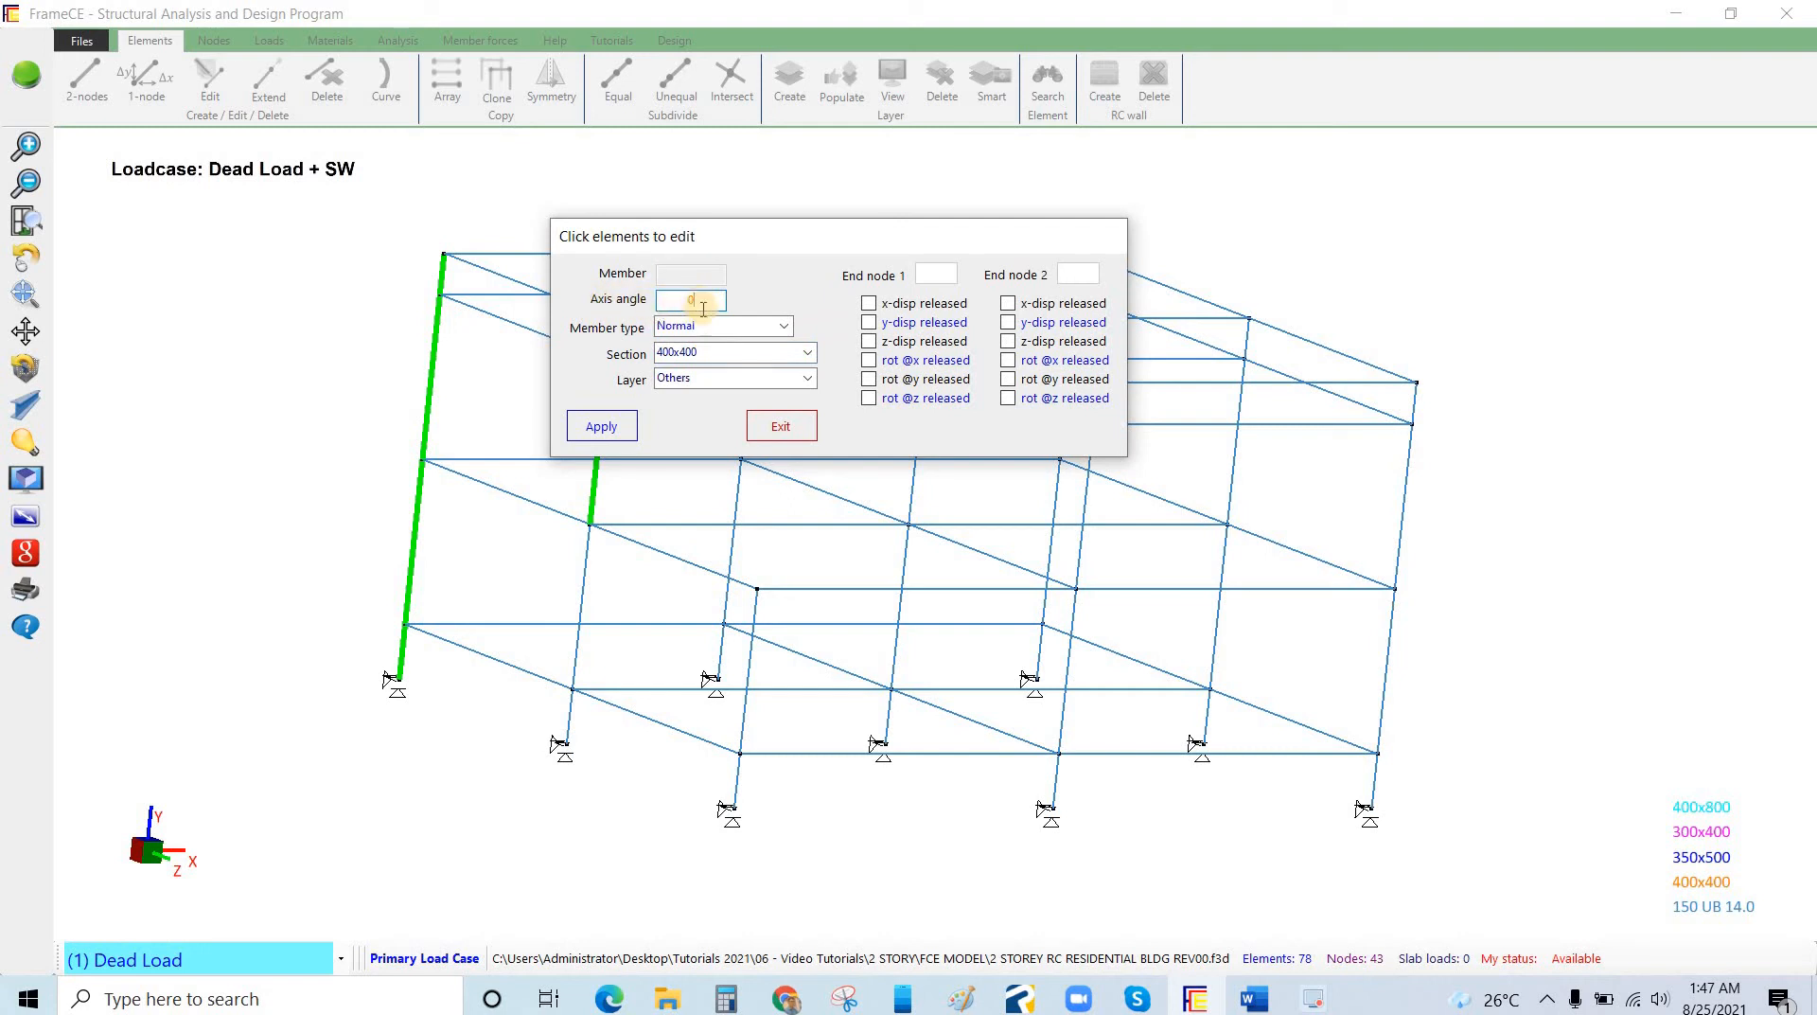
left_click_drag(783, 239, 1077, 258)
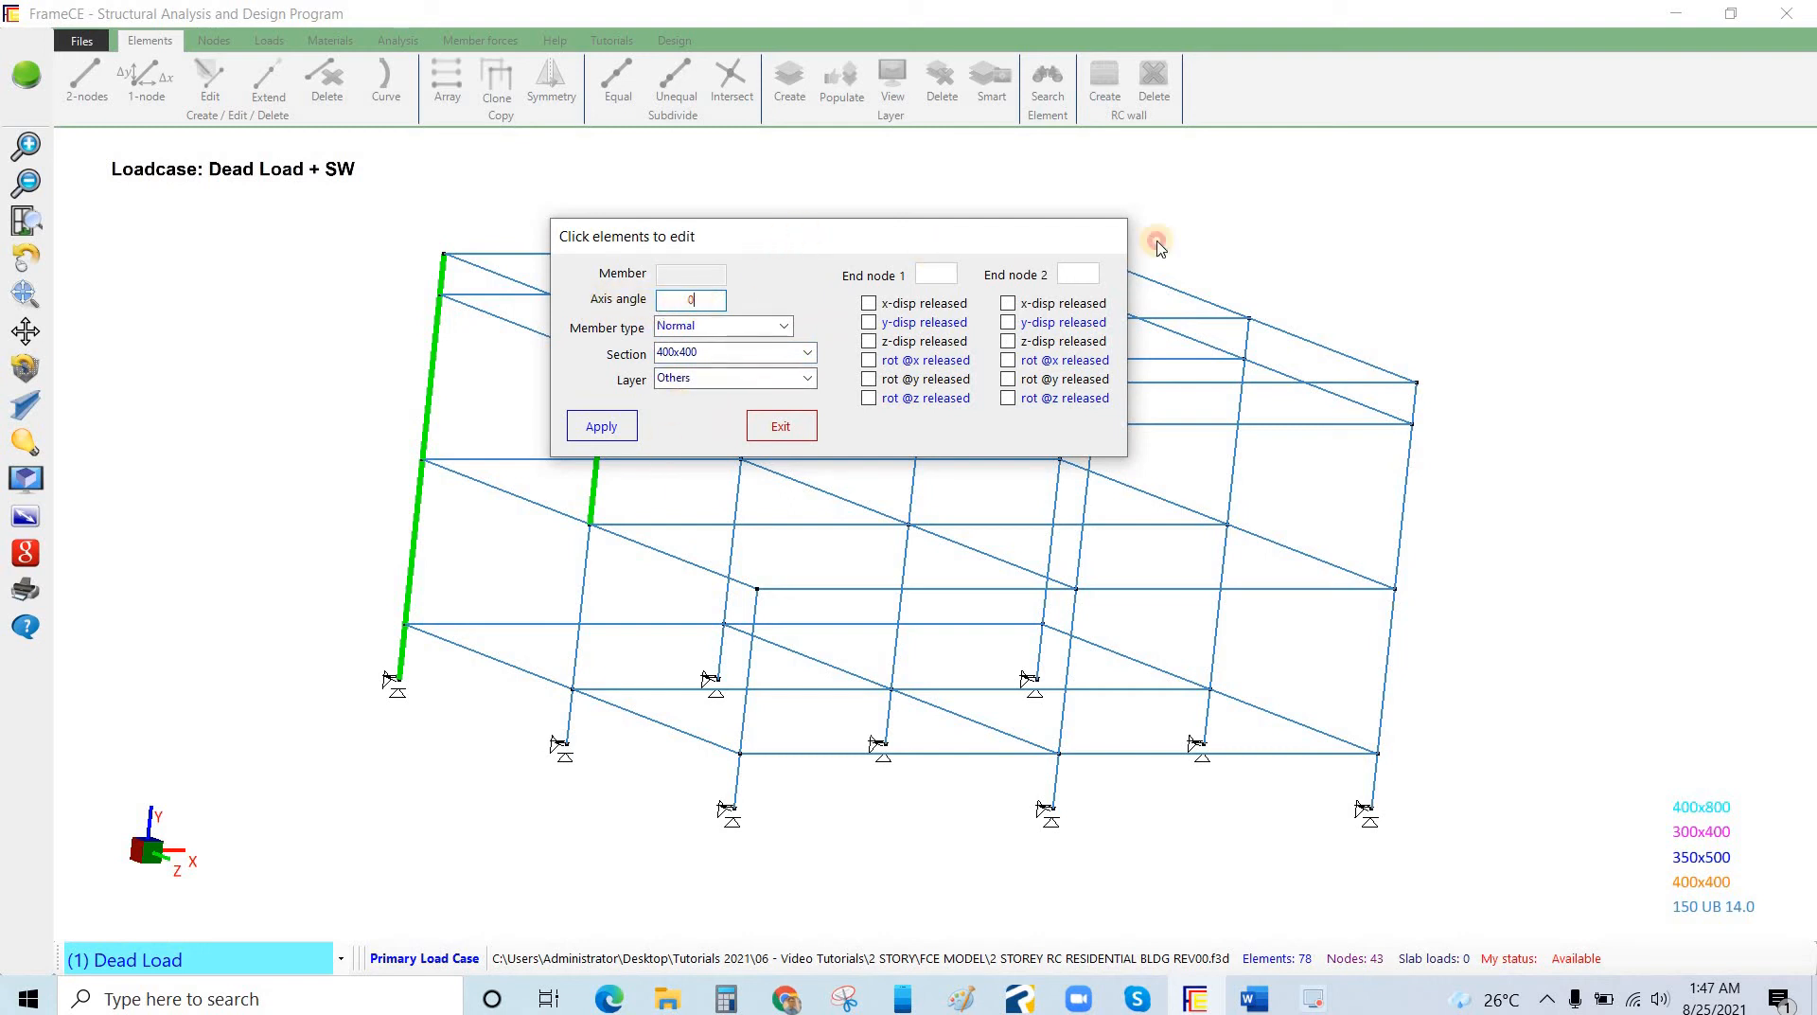
left_click_drag(857, 176, 755, 158)
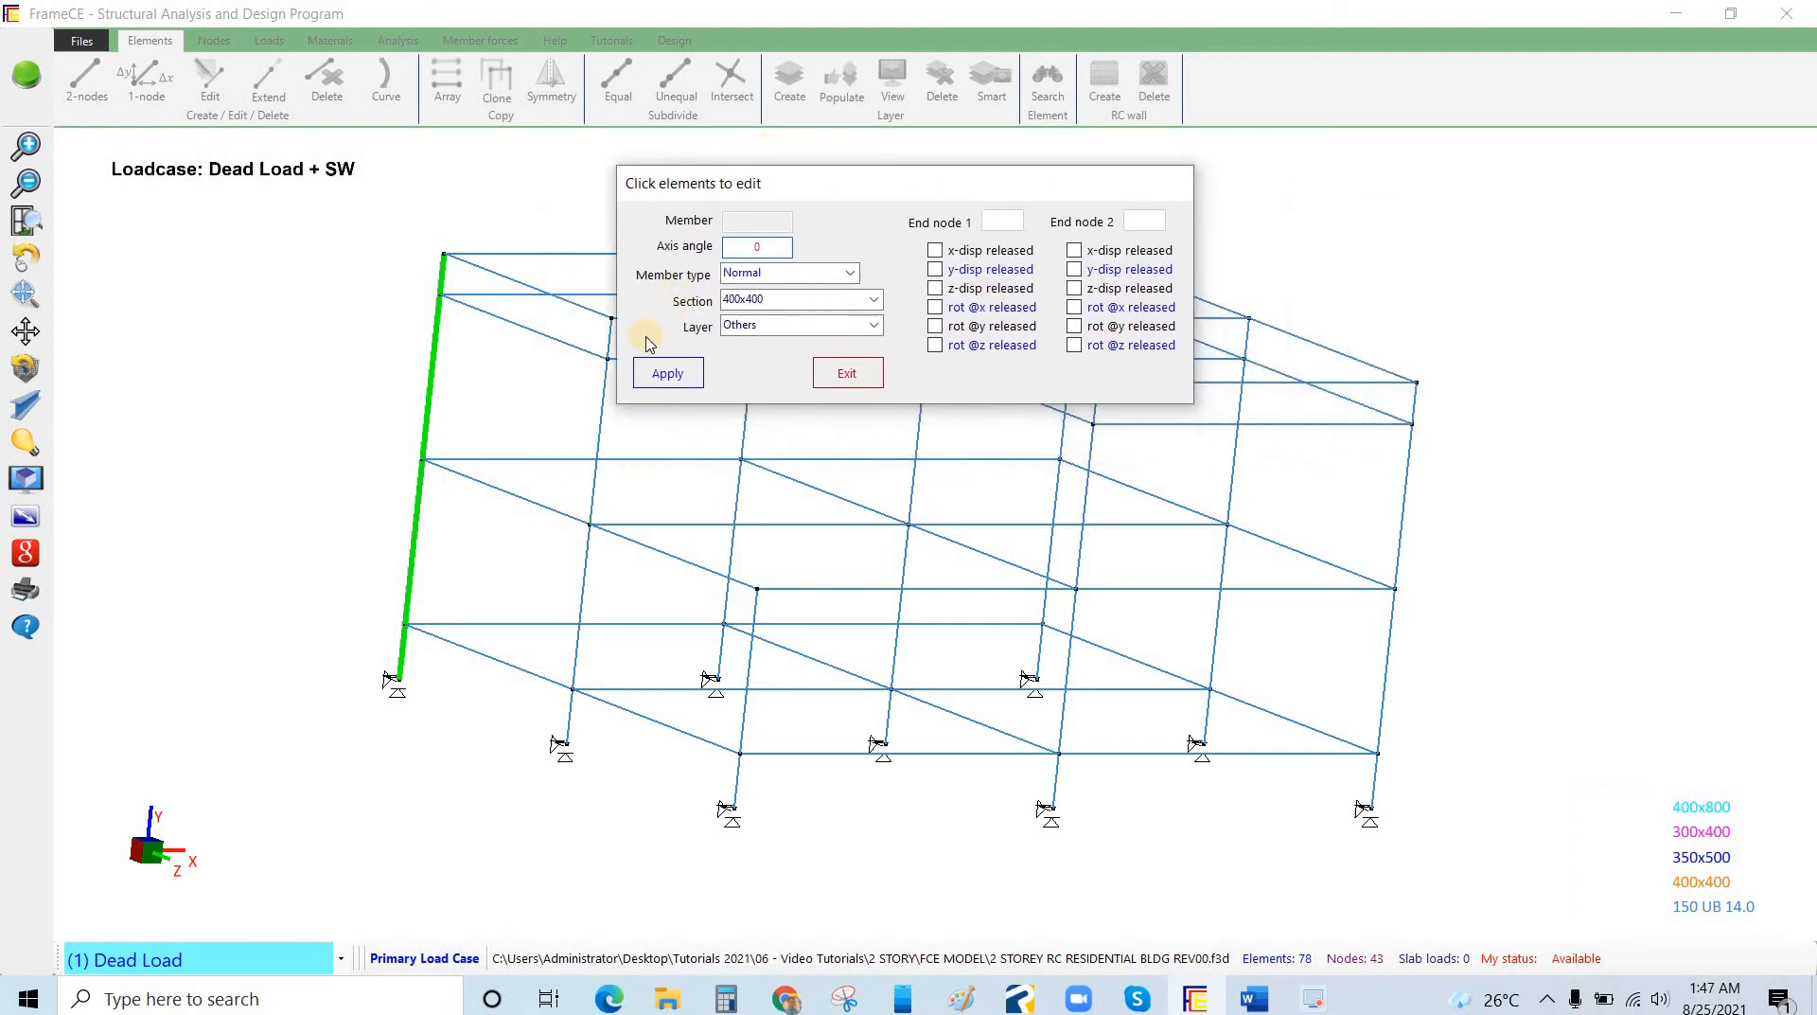
left_click(594, 356)
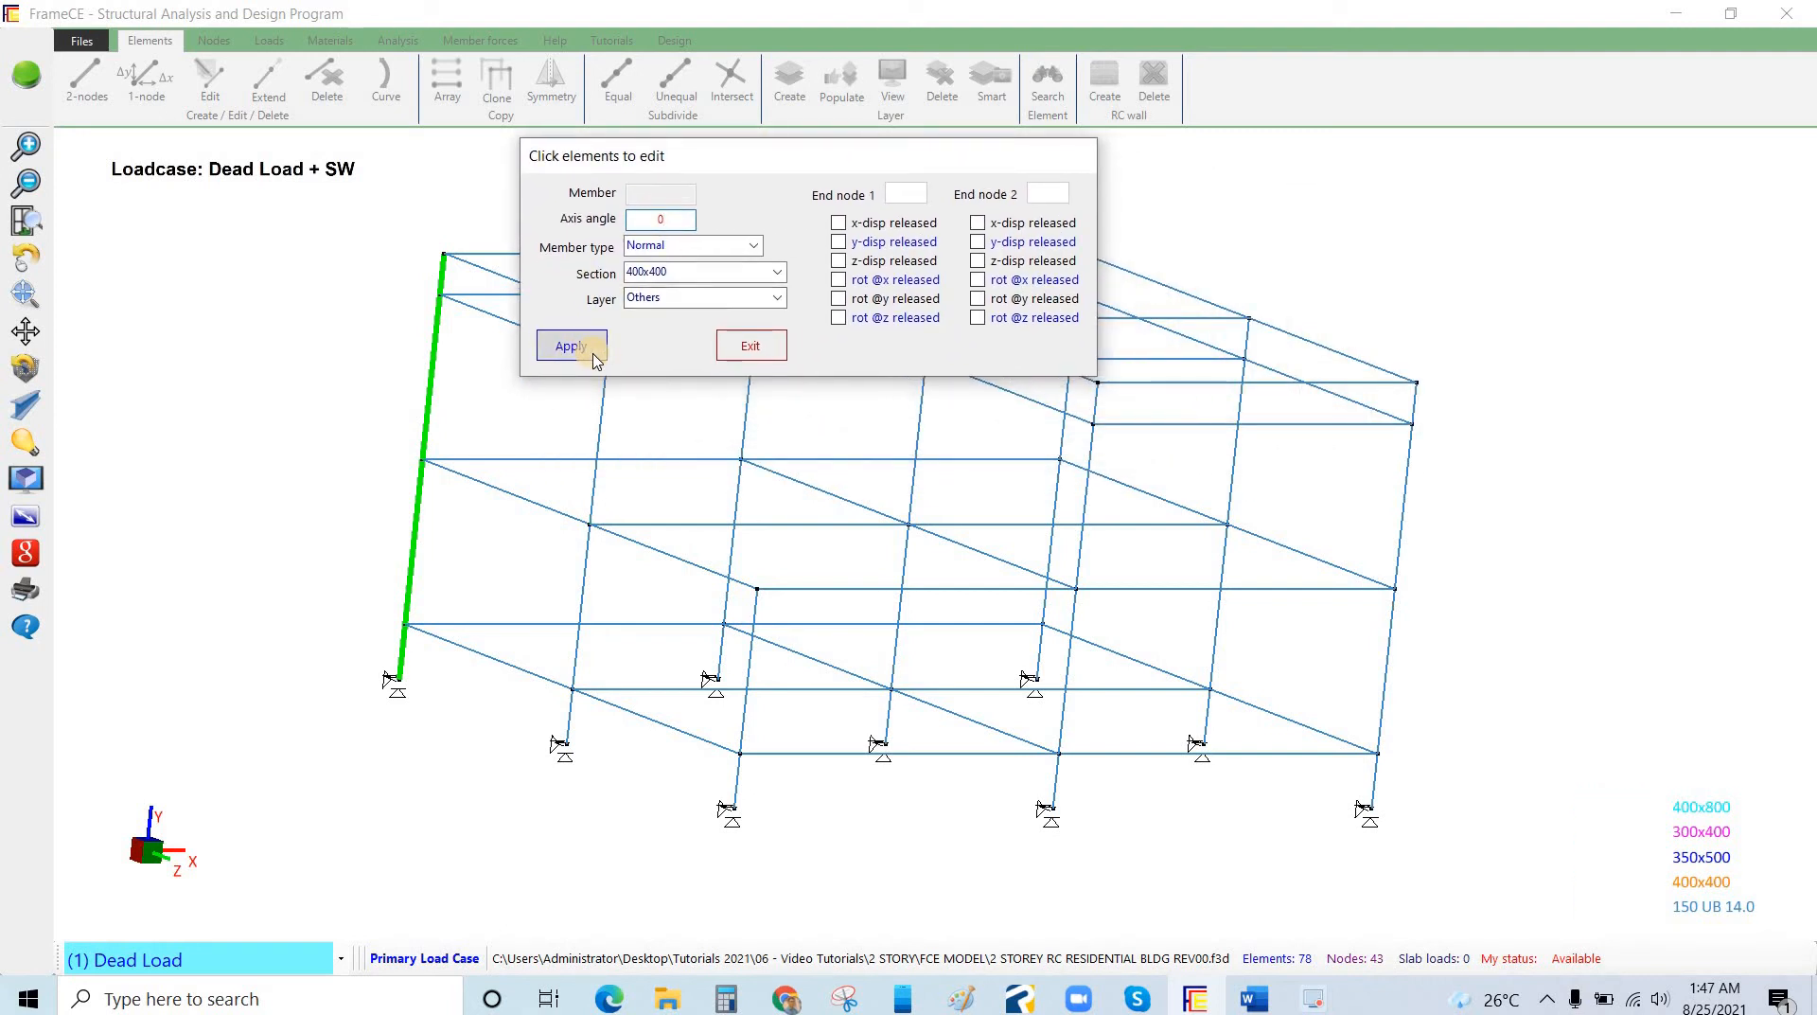
left_click(26, 479)
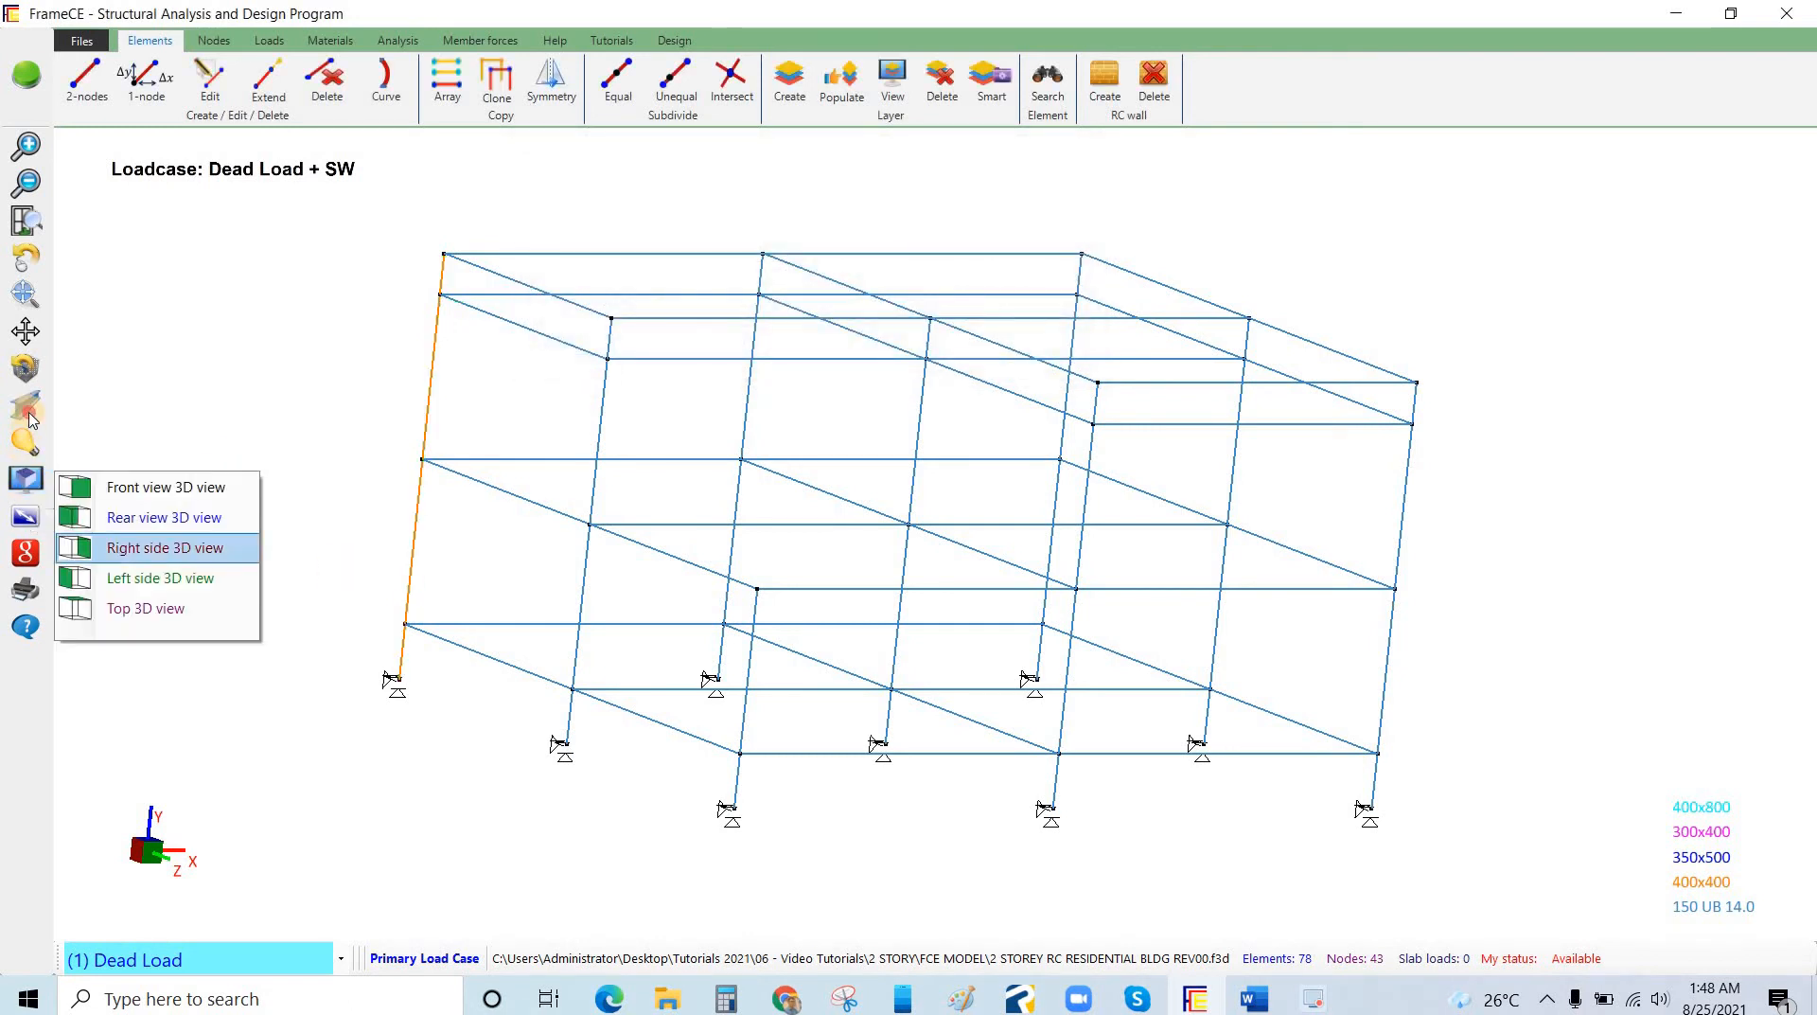
left_click(254, 482)
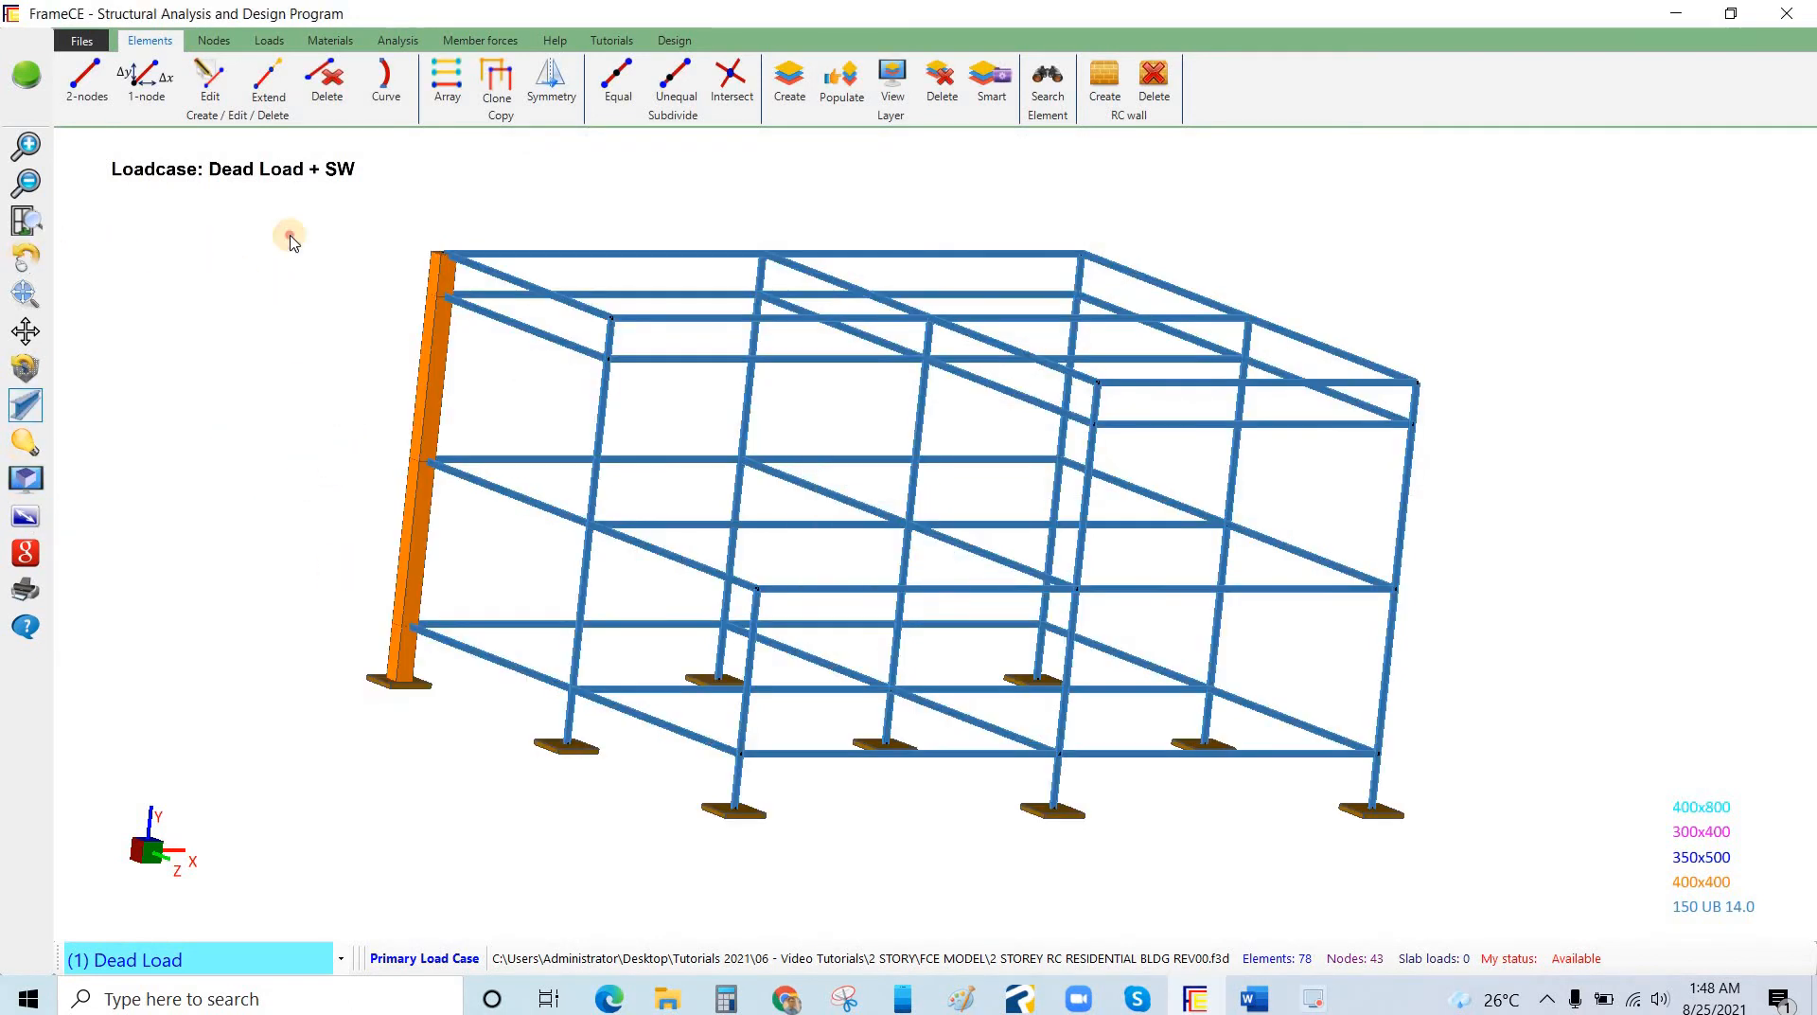
Assign the 400x800 section with axis angle 0 to the full-height middle column on the frame's left side, and view it in plan.
left_click_drag(192, 329, 530, 731)
scroll(513, 725, "up", 1)
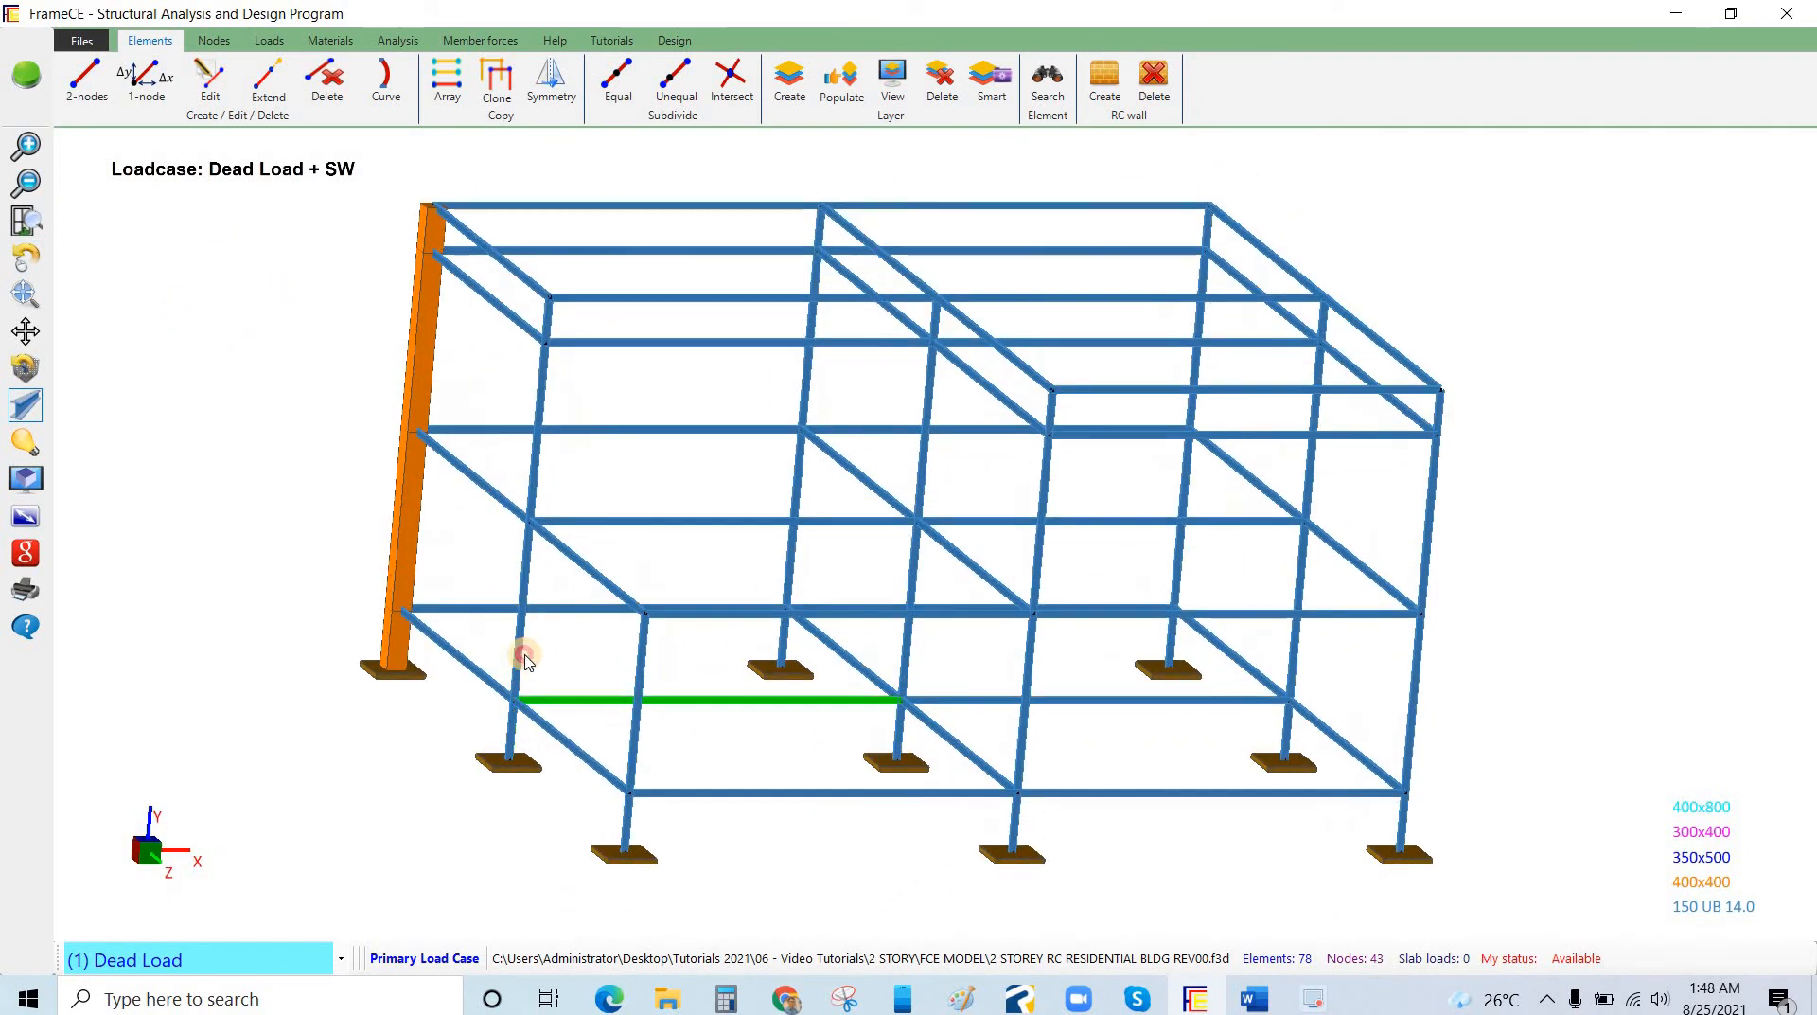
left_click(541, 459)
left_click(550, 319)
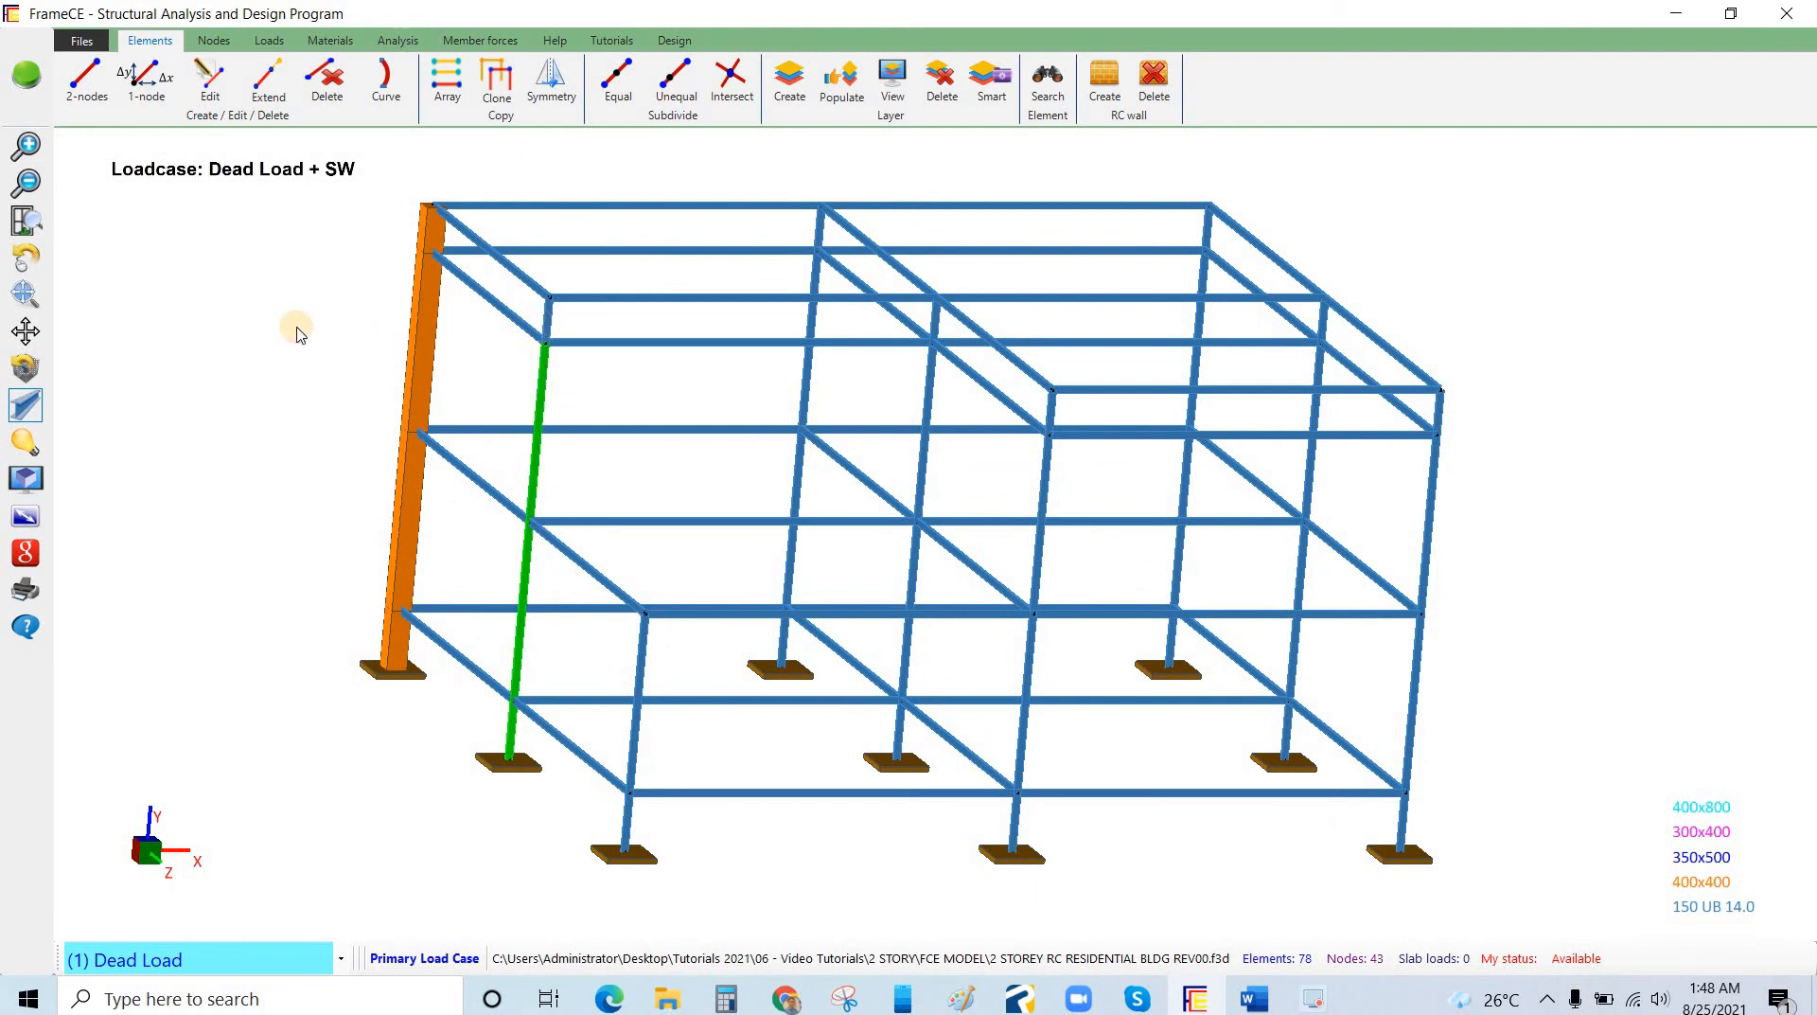
right_click(175, 312)
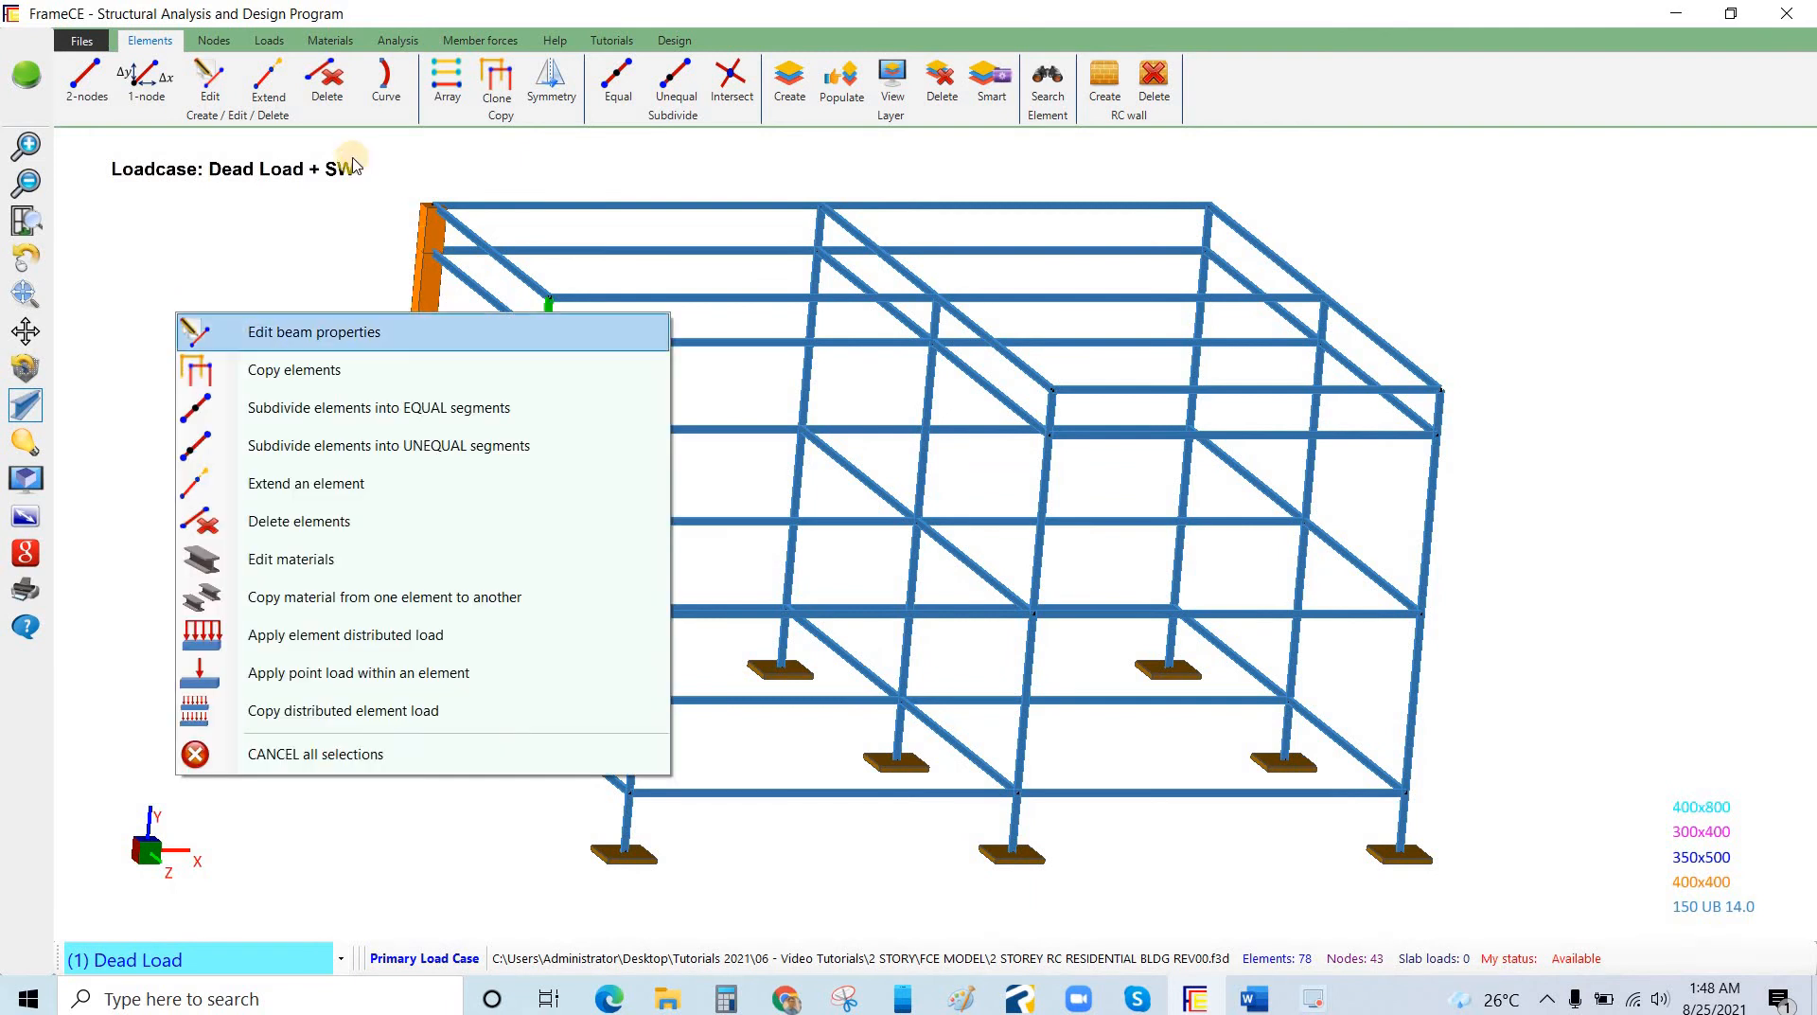
left_click(287, 23)
left_click_drag(286, 23, 951, 185)
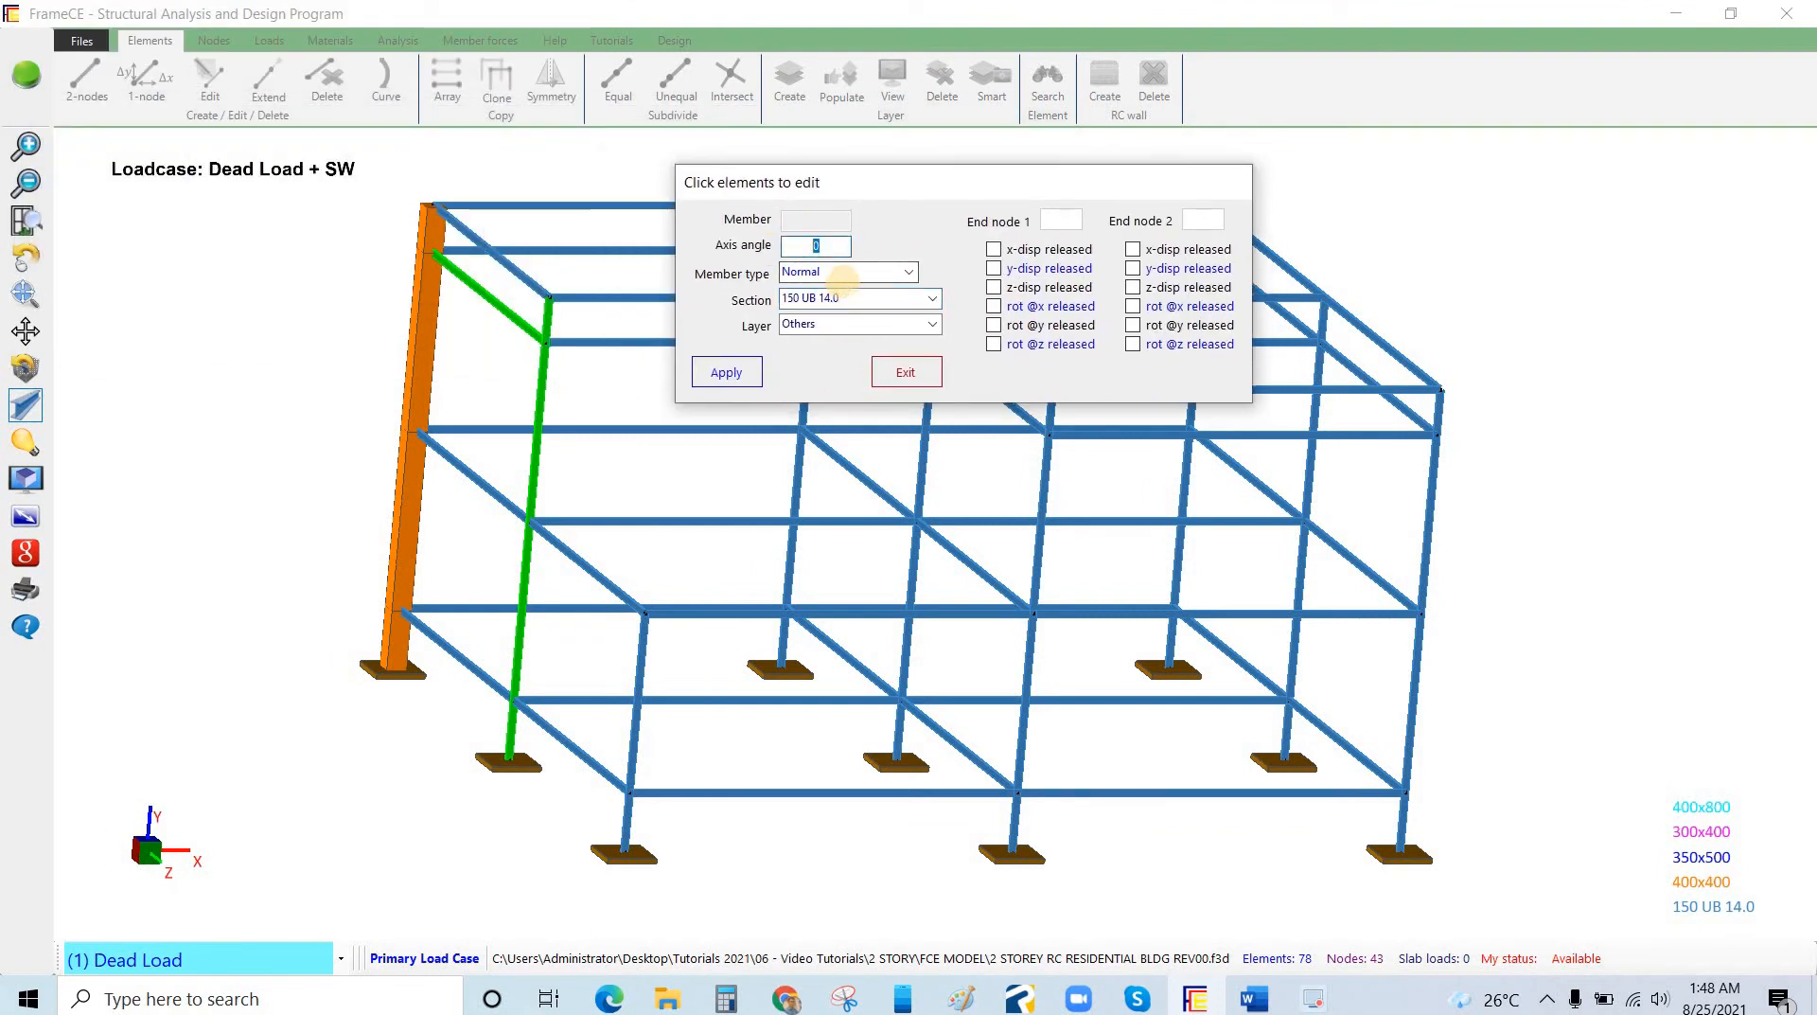
type("90")
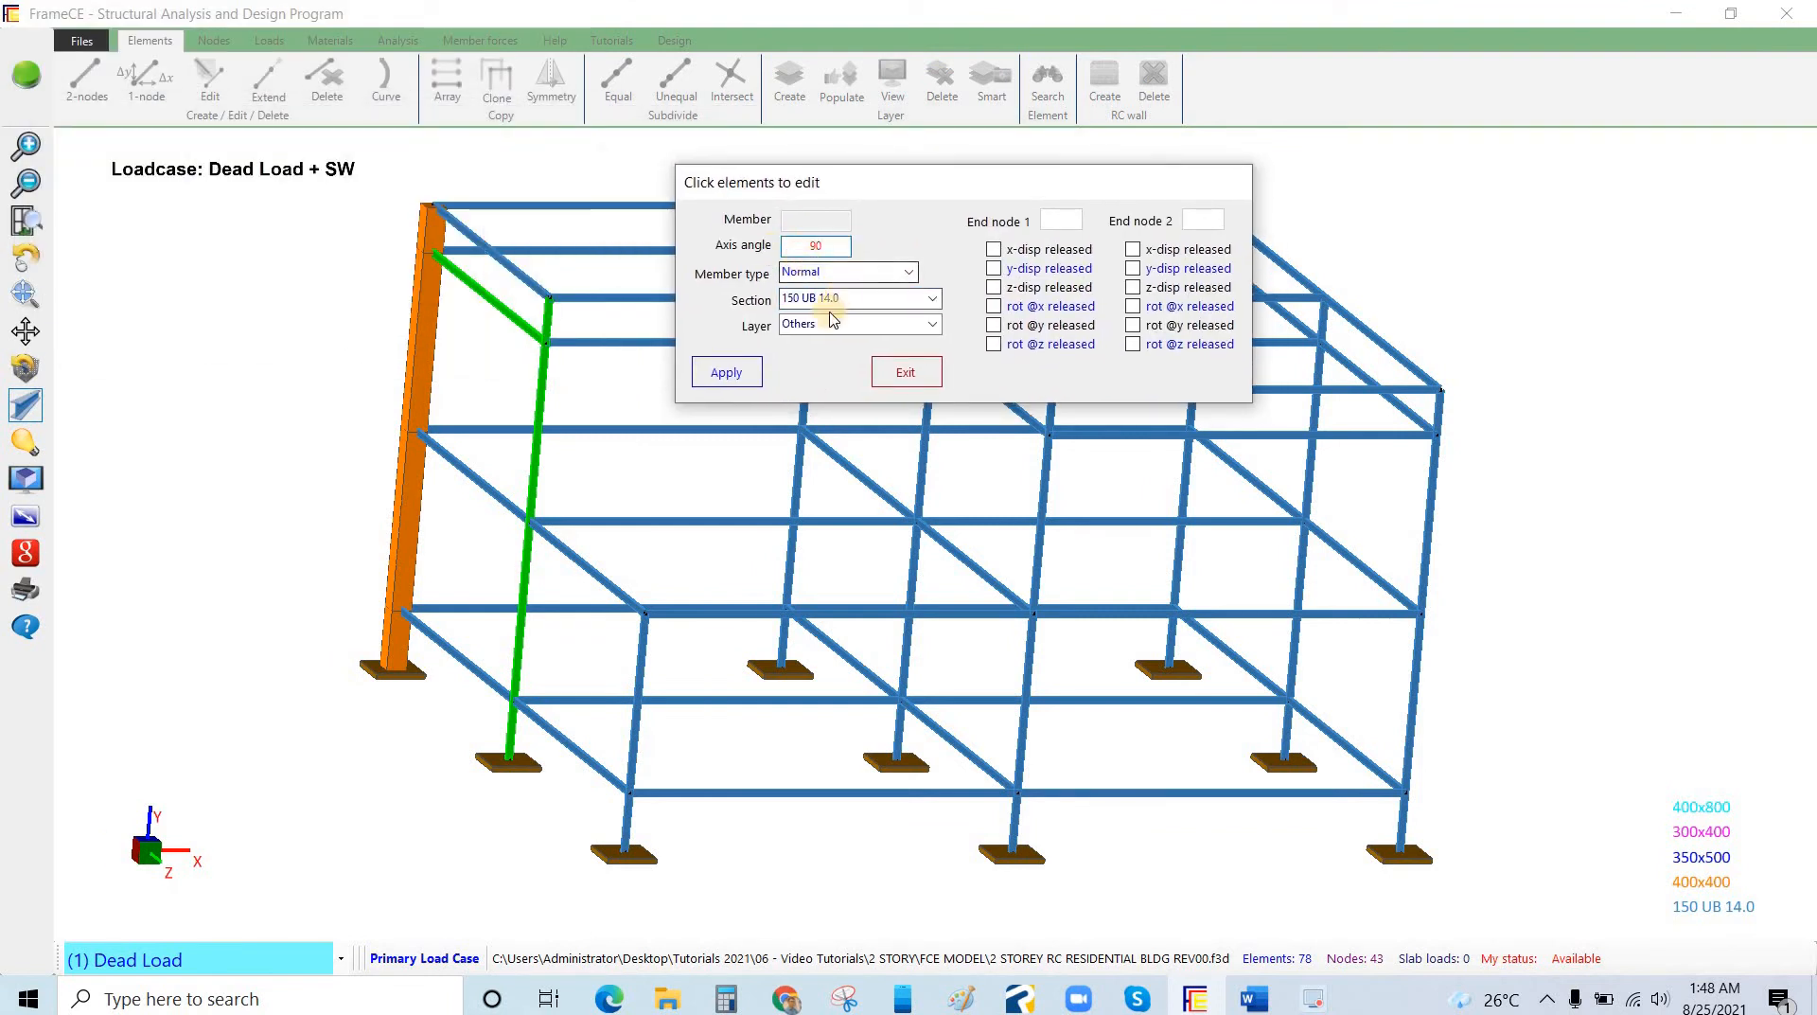
type("0")
left_click(932, 299)
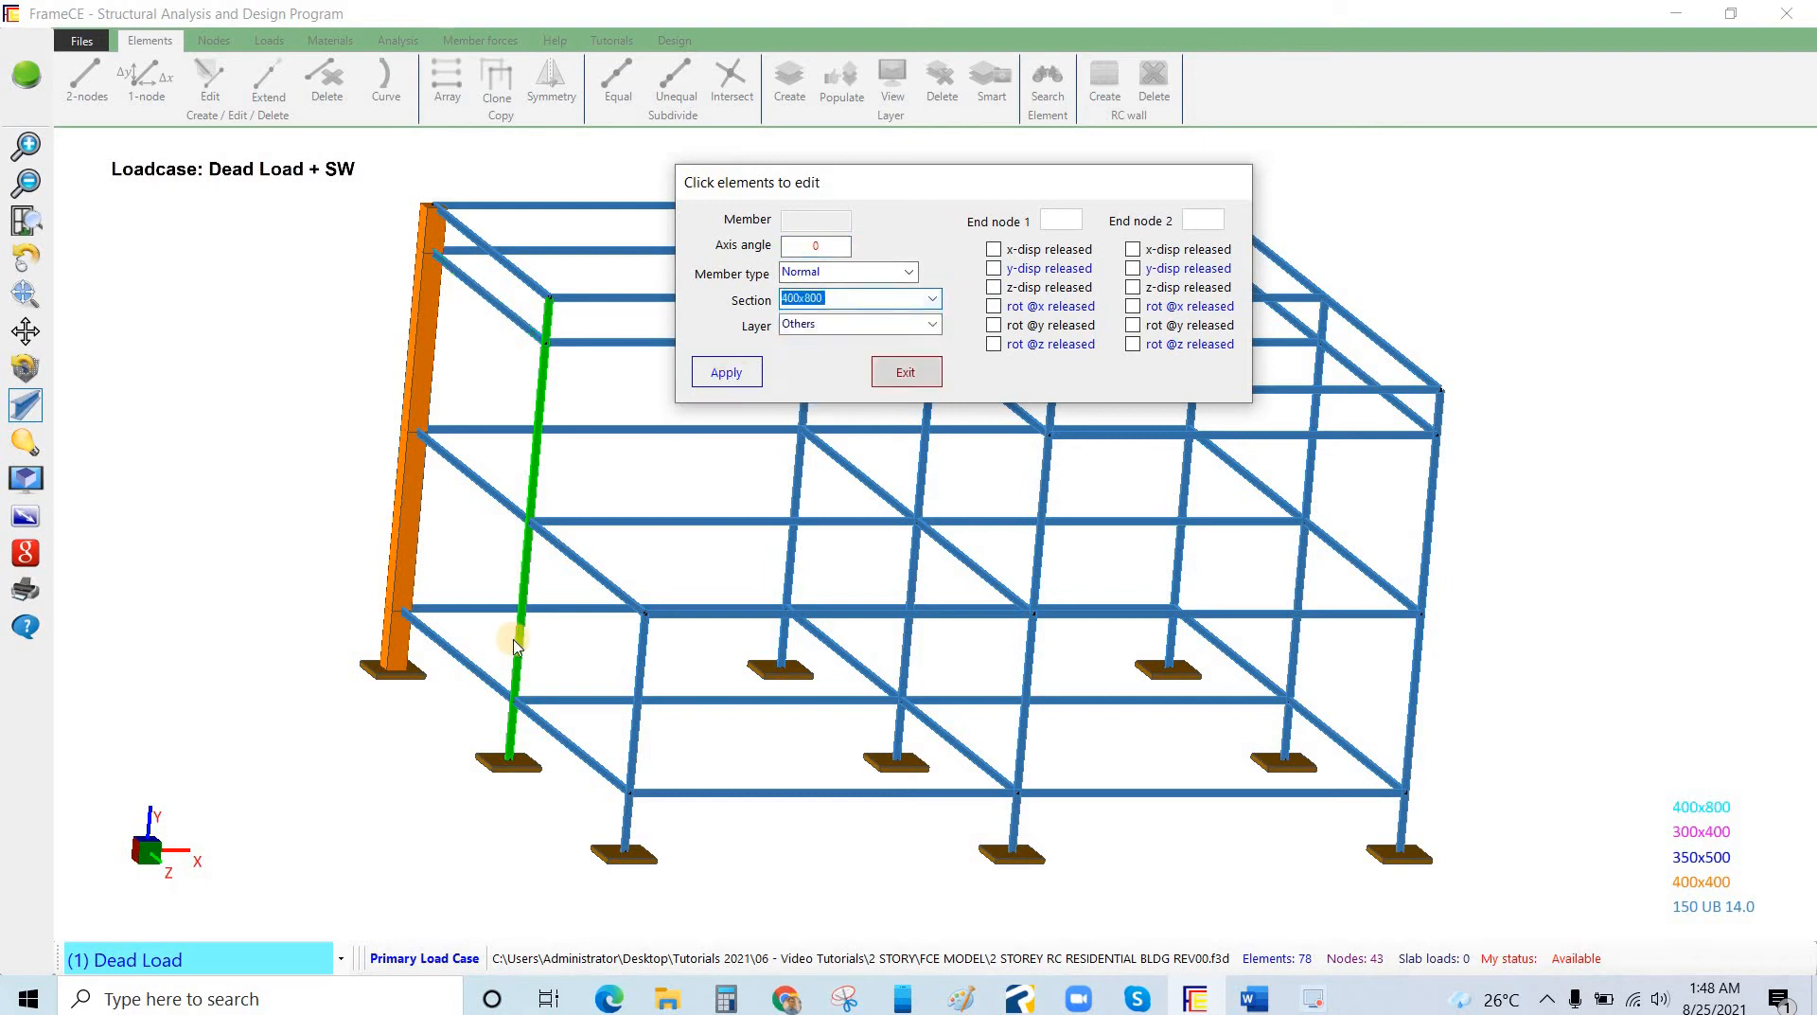
right_click(356, 766)
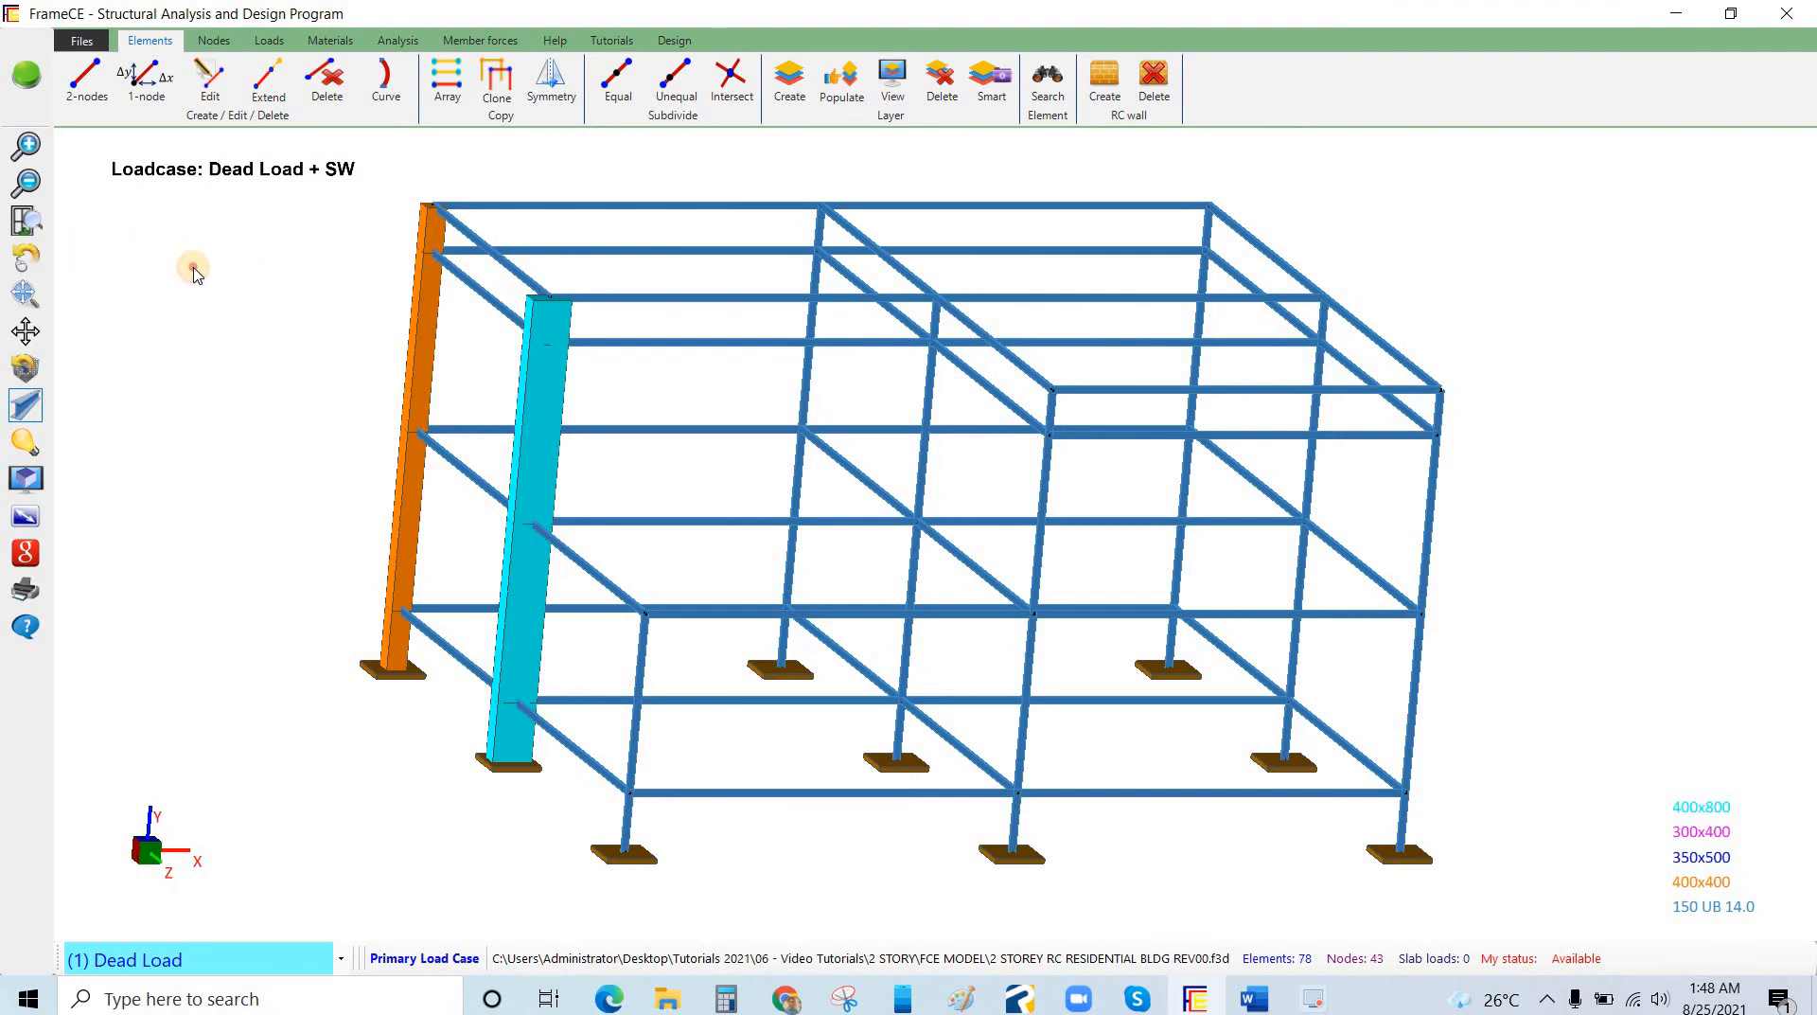
key("t")
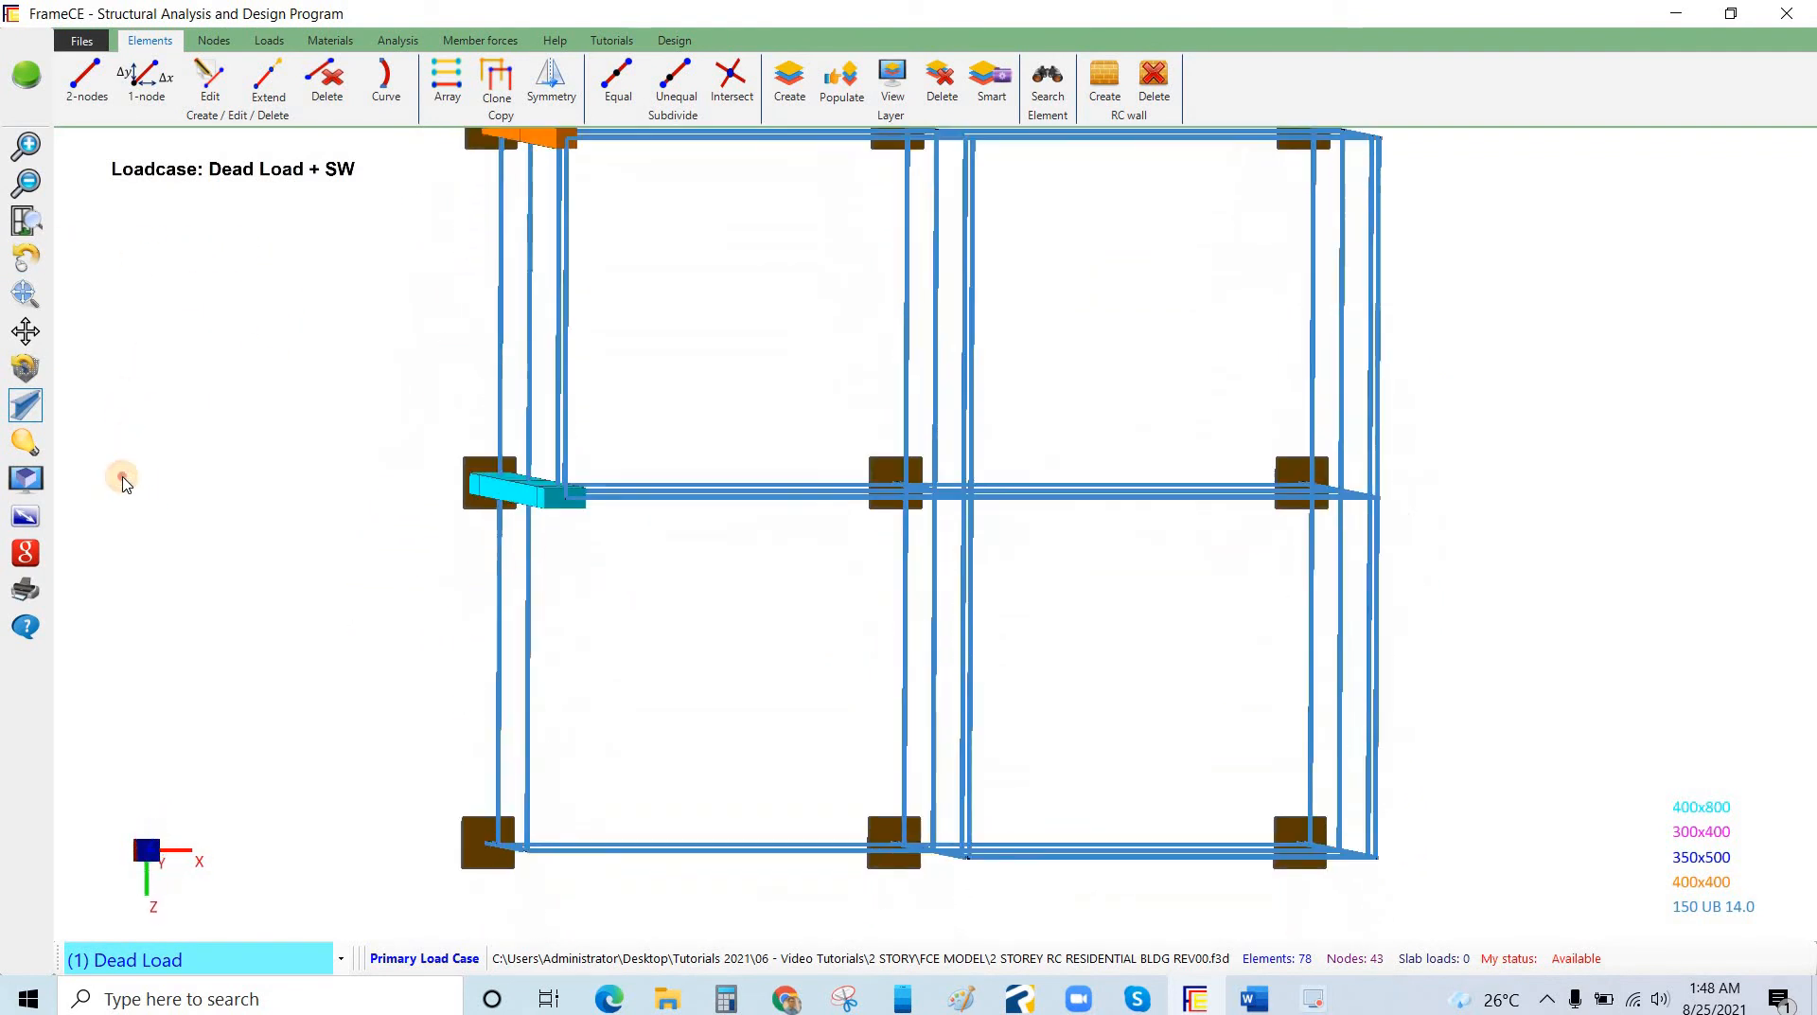
Set the axis angle of the left side's middle column to 45 over its full height.
middle_click_drag(122, 481, 511, 559)
left_click(531, 461)
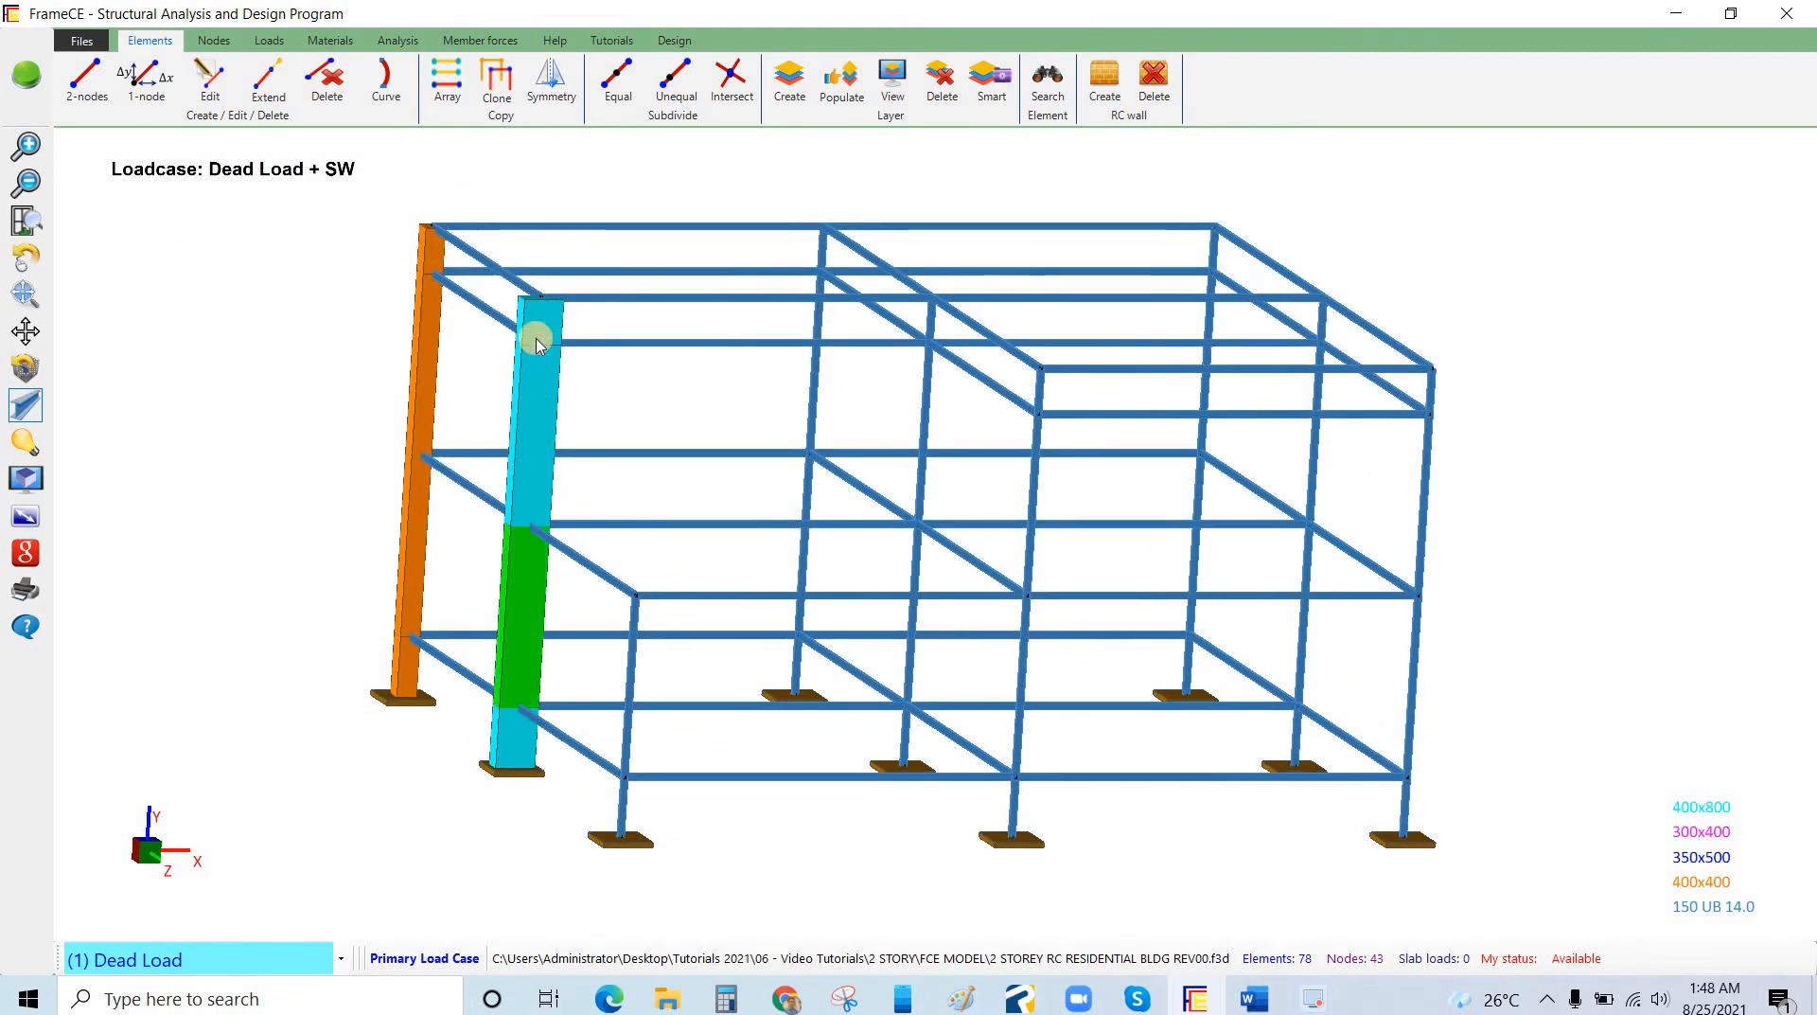
left_click(530, 326)
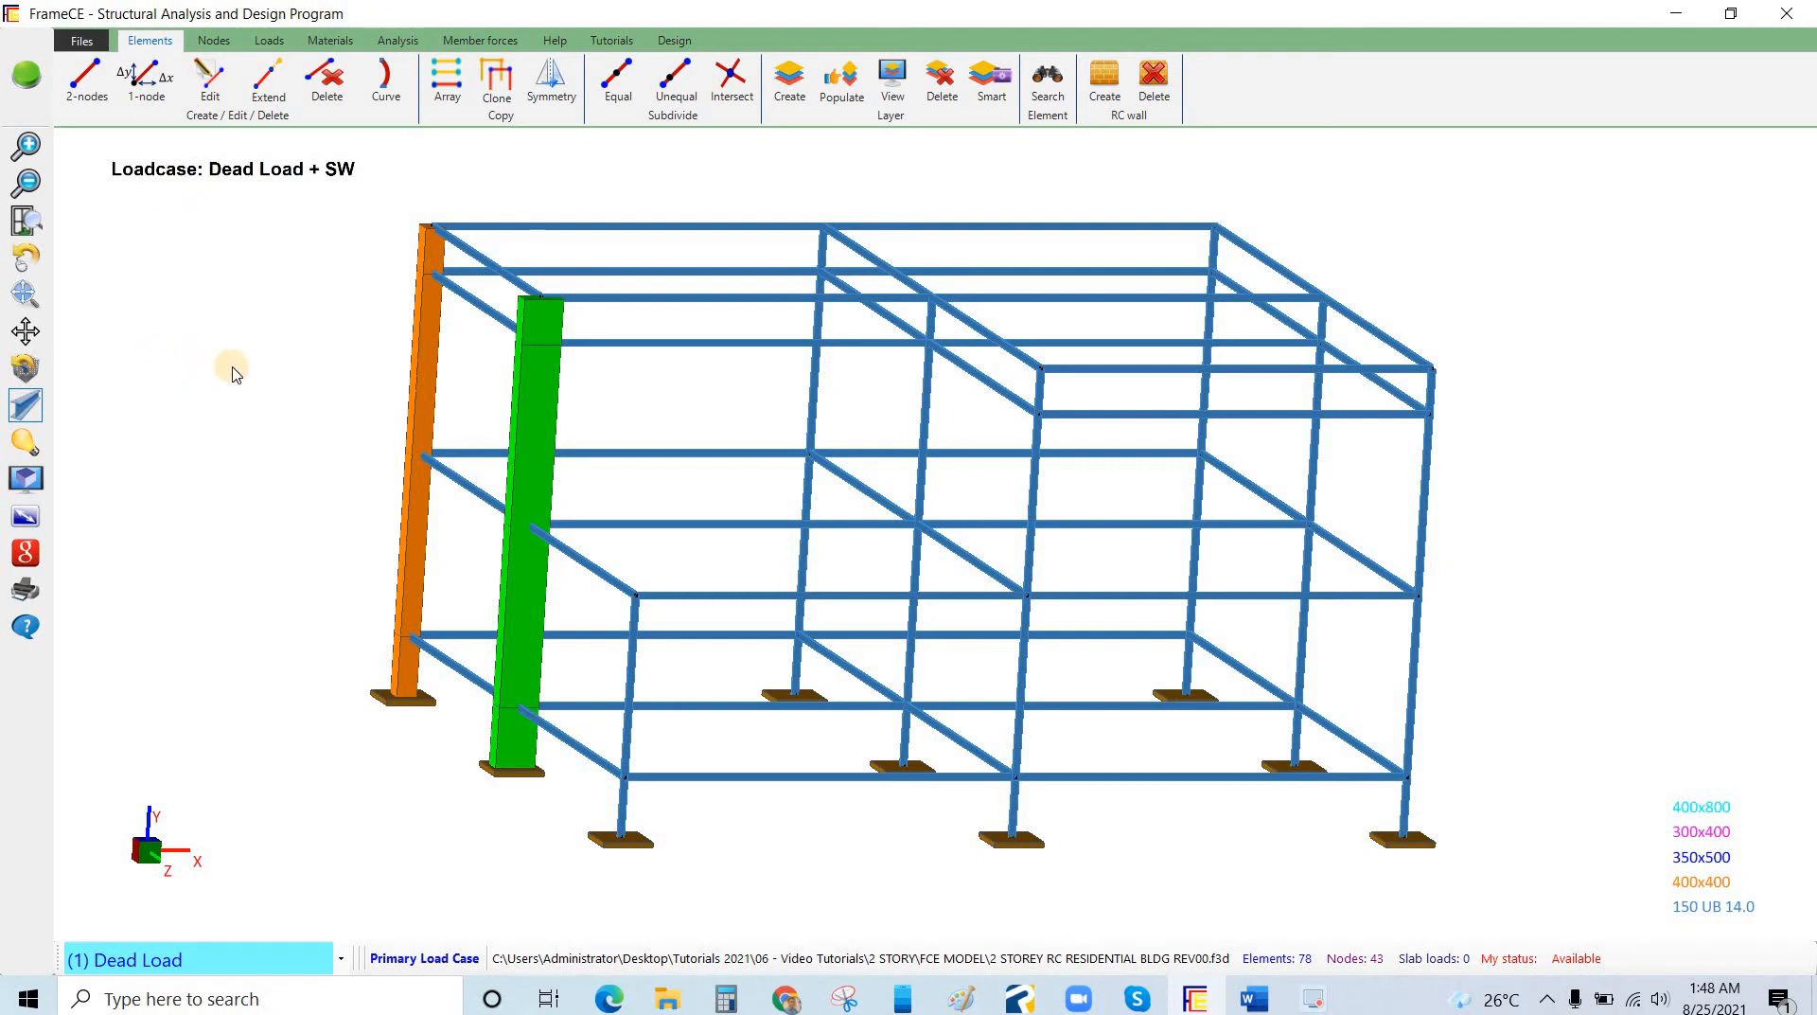
right_click(235, 374)
left_click(257, 365)
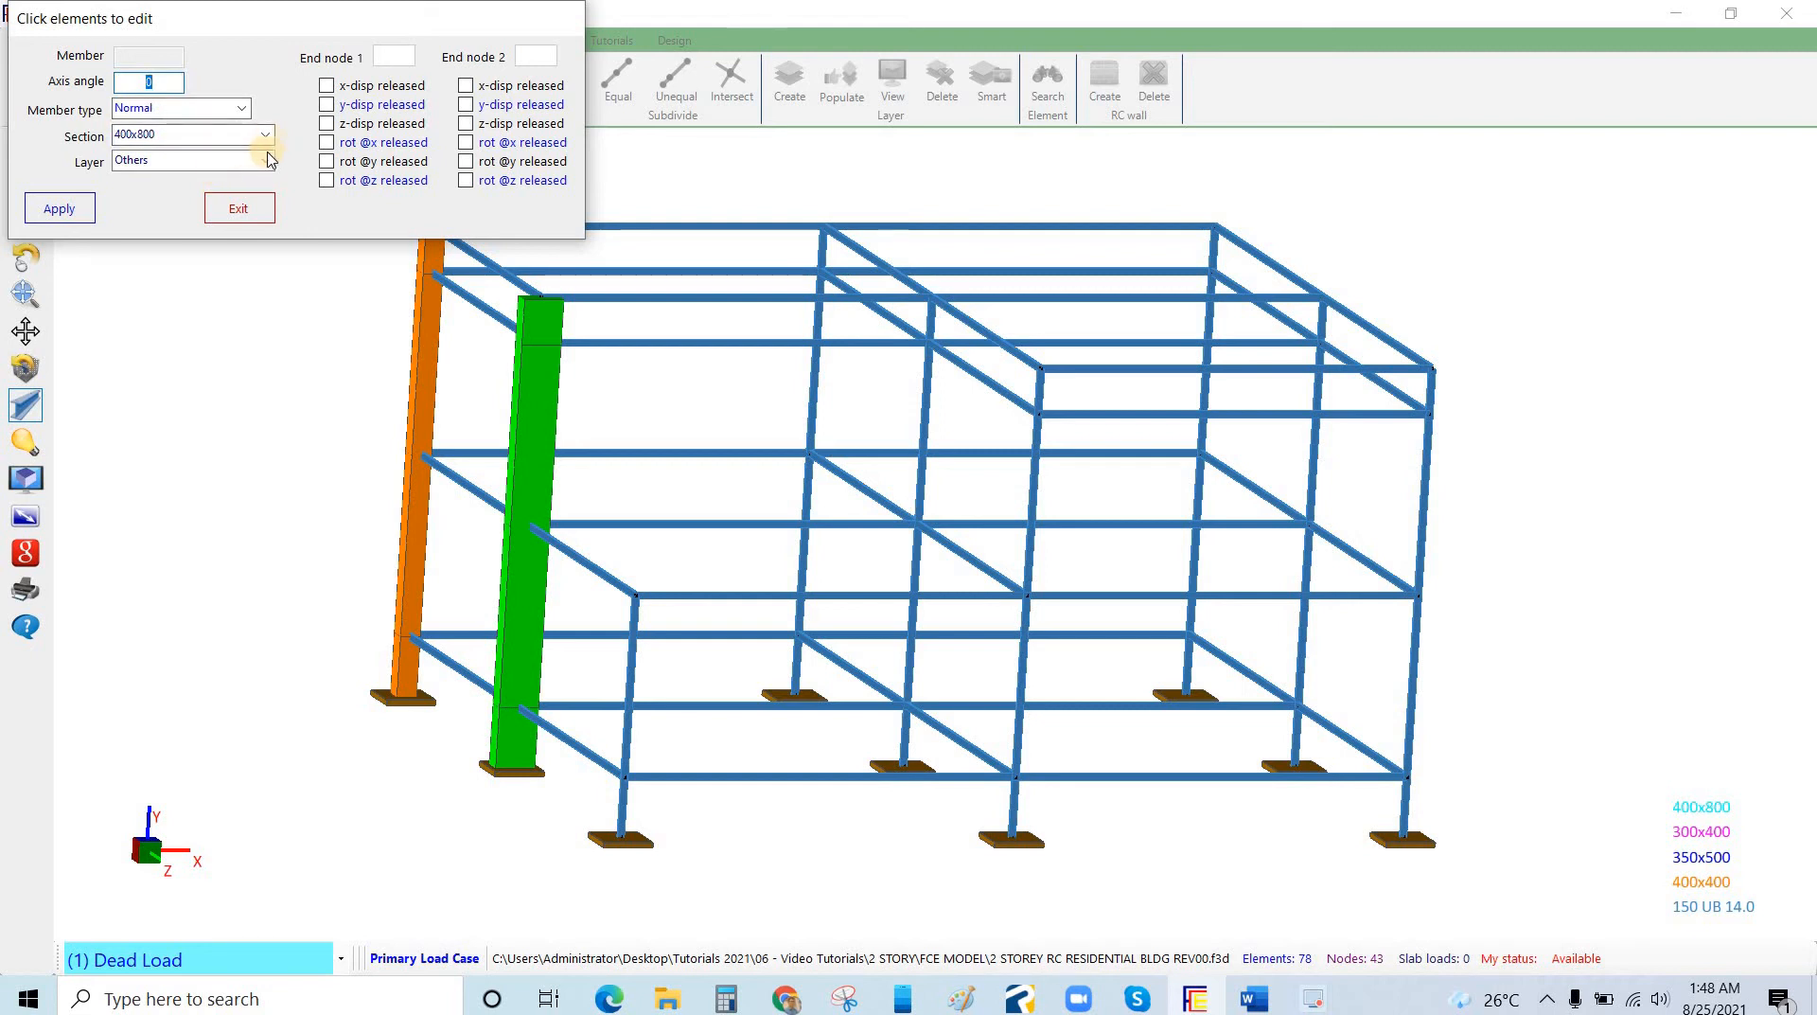
left_click(95, 218)
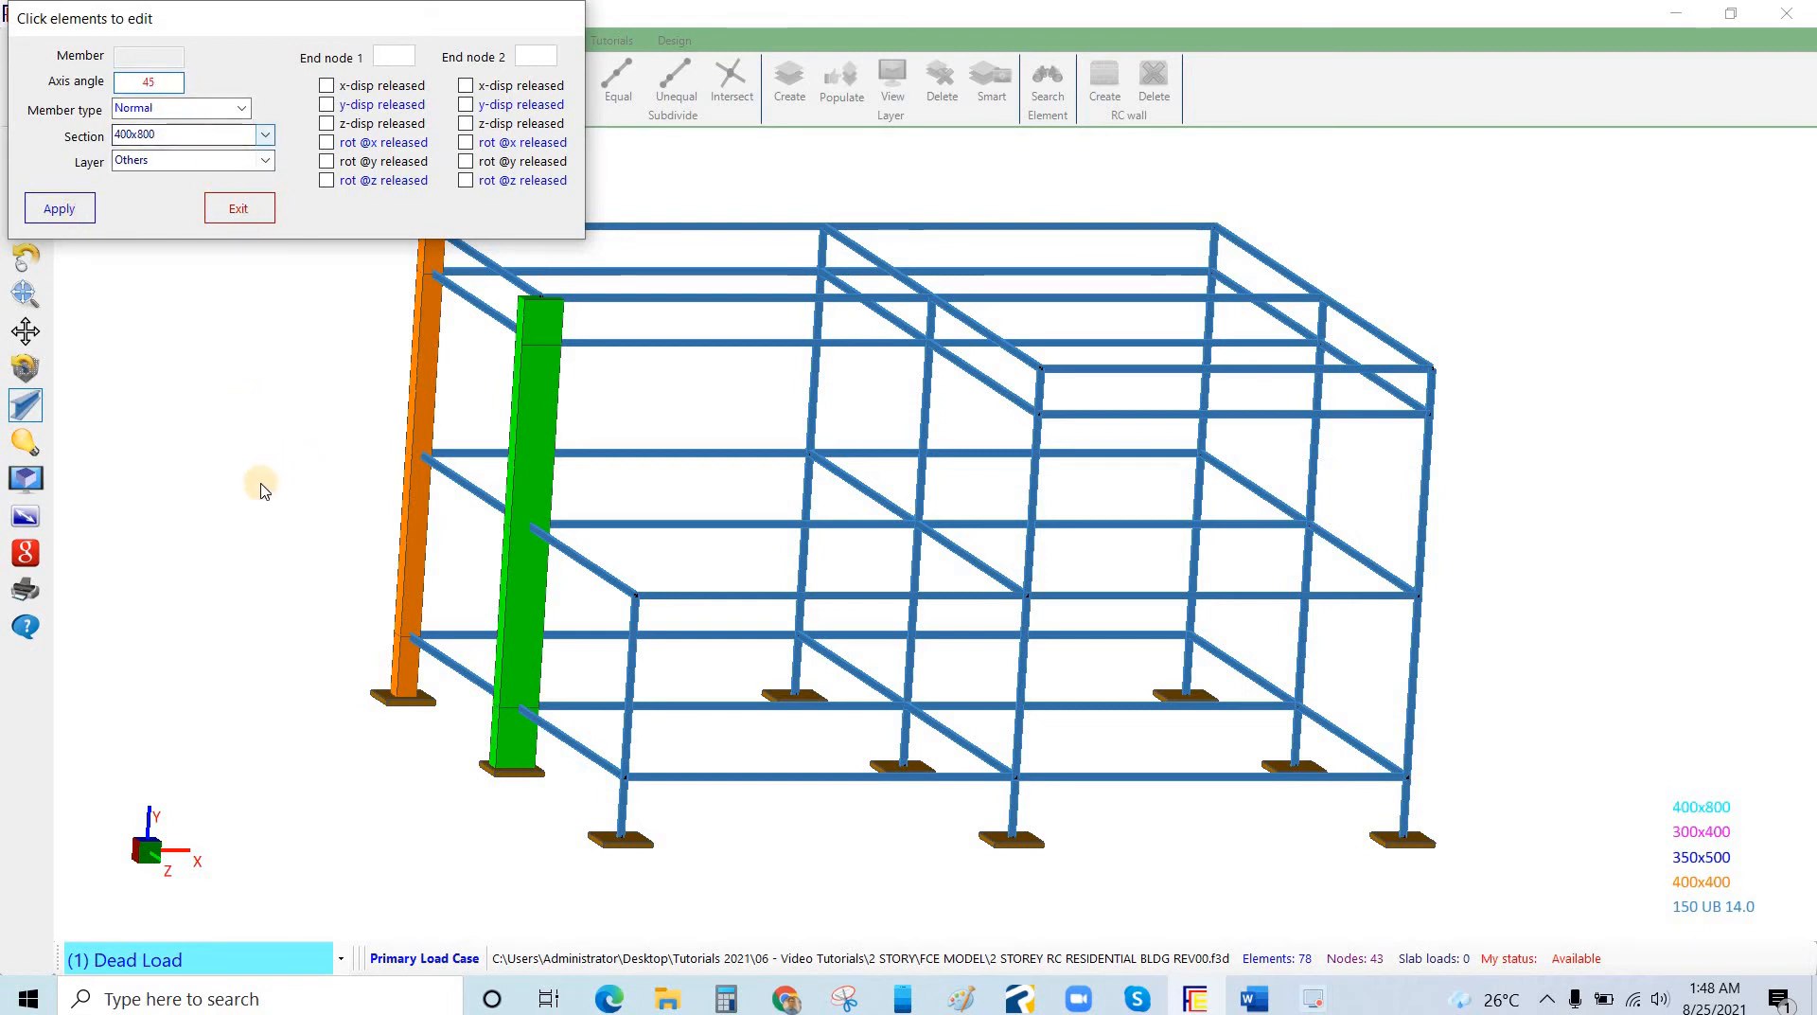
left_click(26, 269)
Set the left side's middle column to axis angle 0 and section 400x400 over its full height.
left_click_drag(288, 311, 548, 417)
left_click(533, 575)
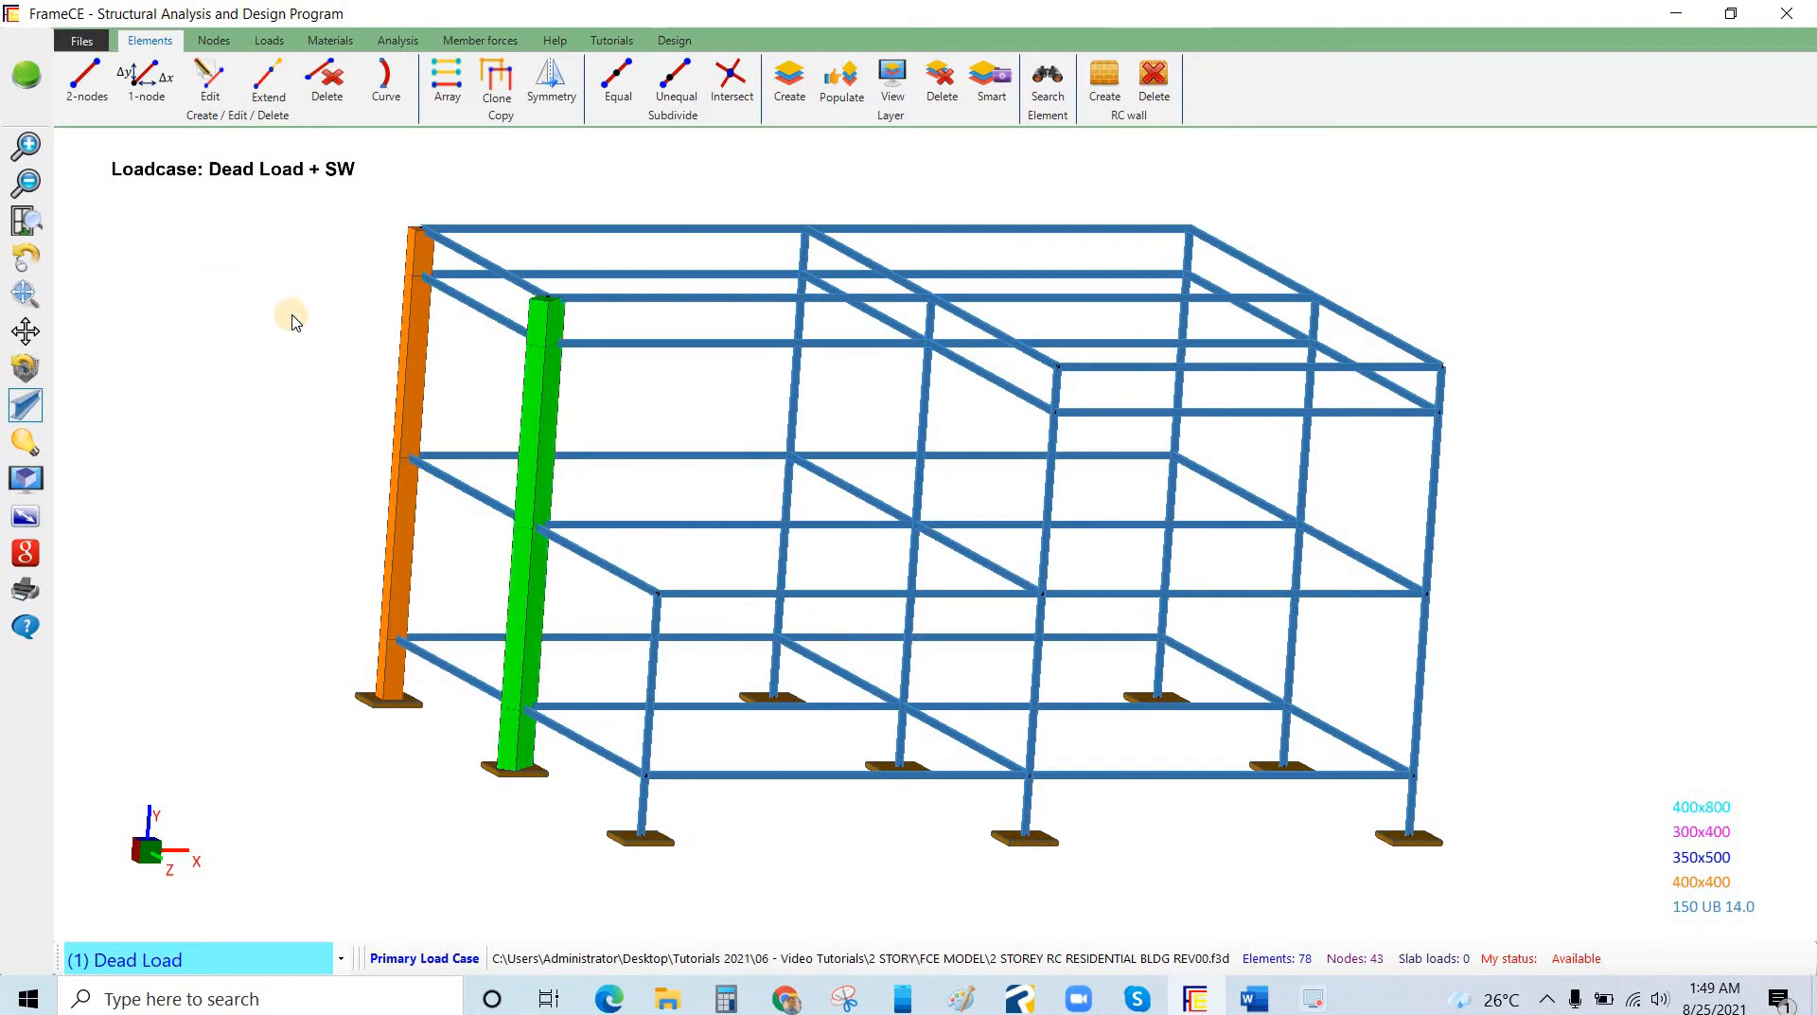
right_click(182, 288)
left_click(284, 308)
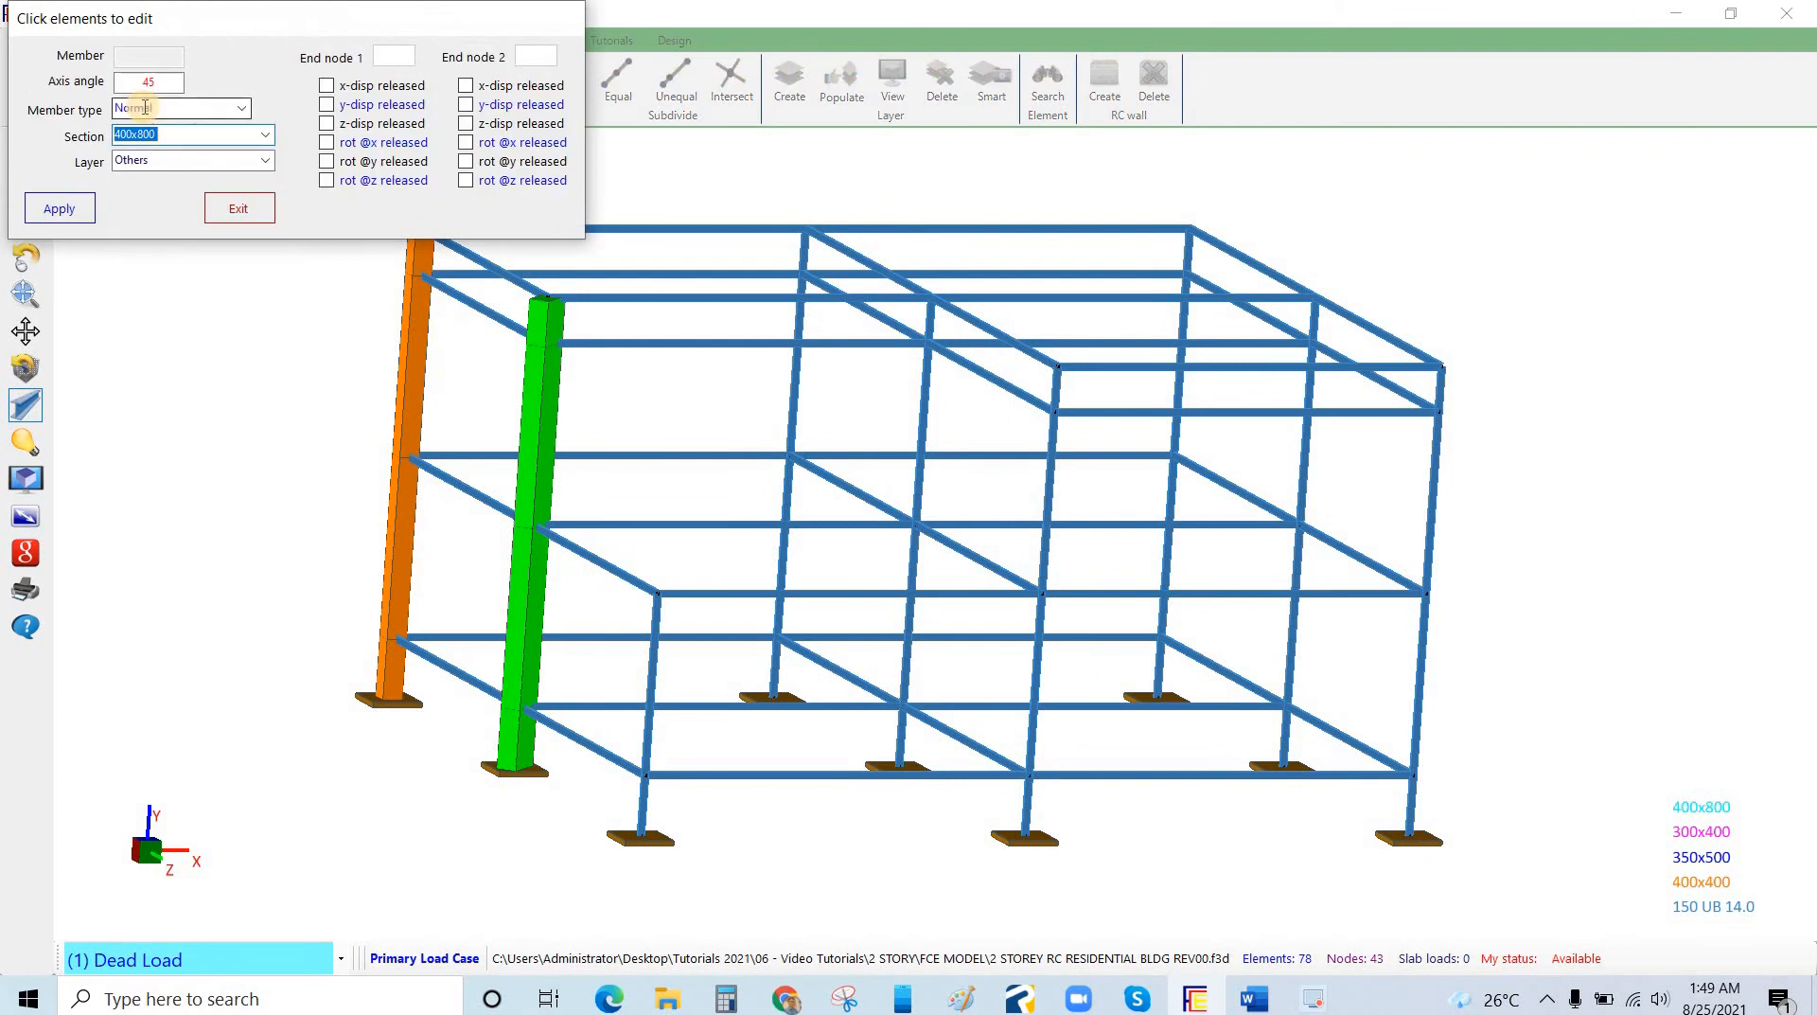
double_click(149, 84)
left_click(268, 135)
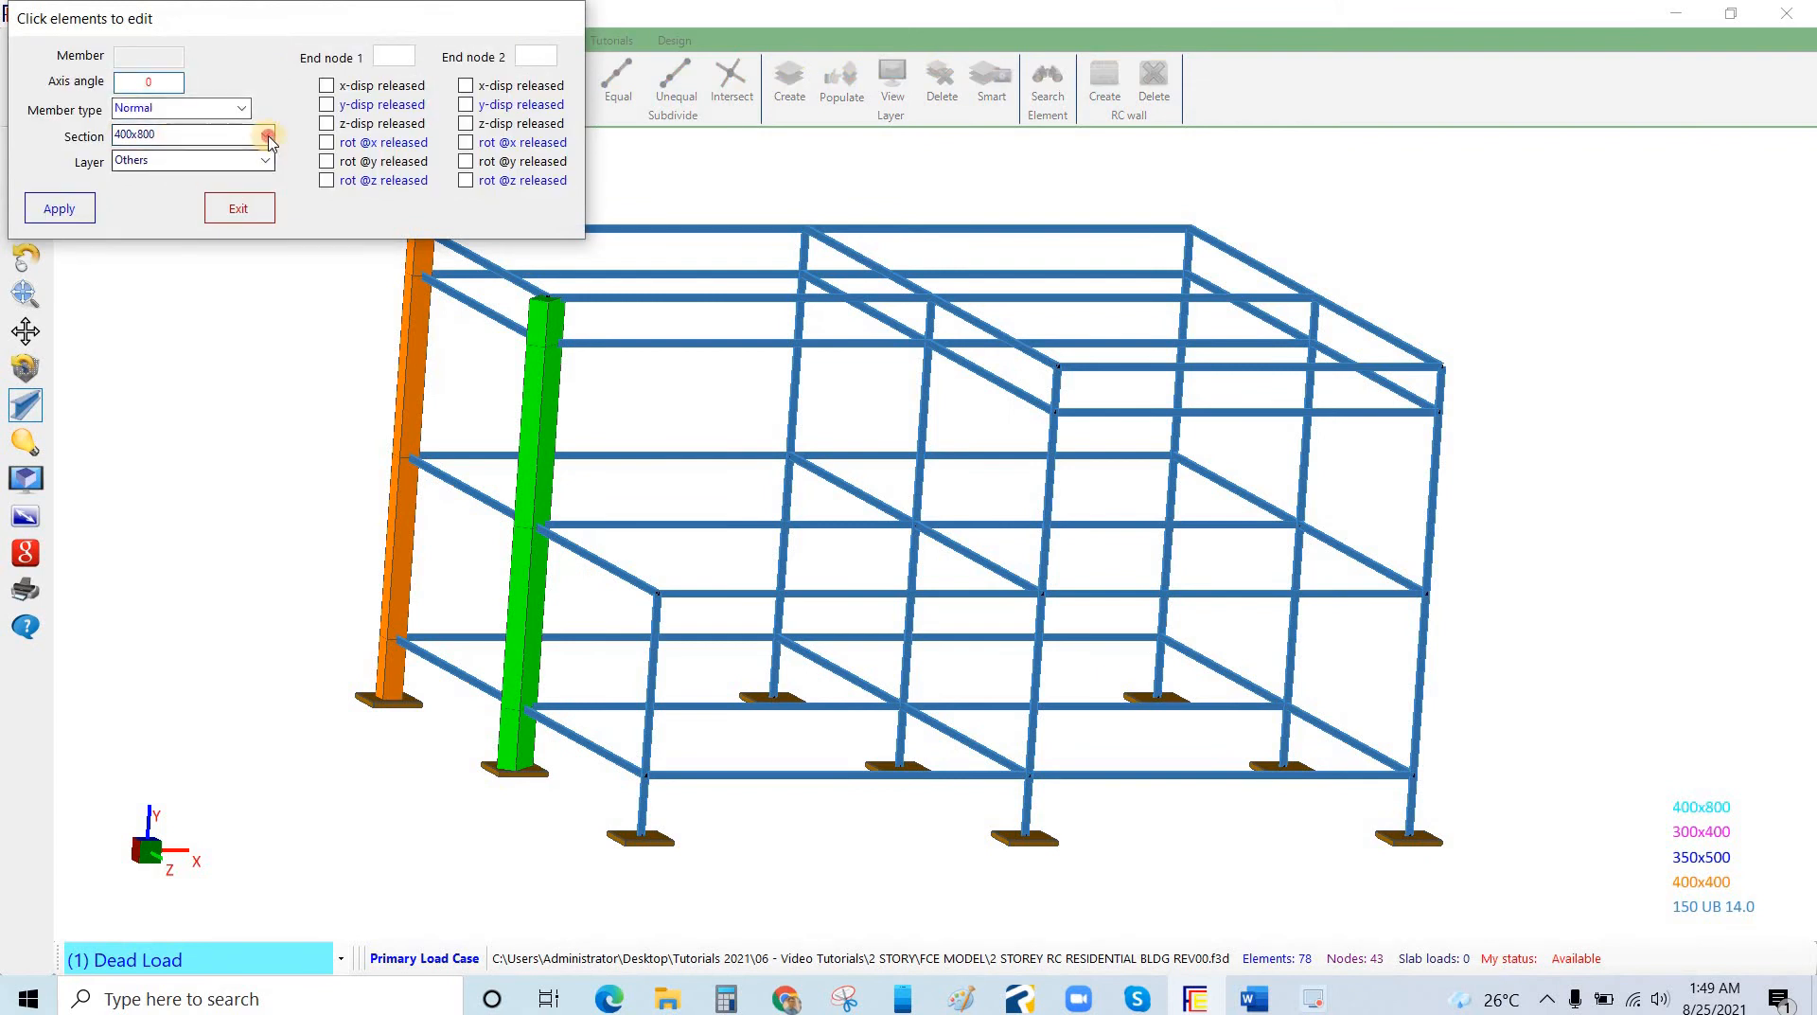
left_click(184, 181)
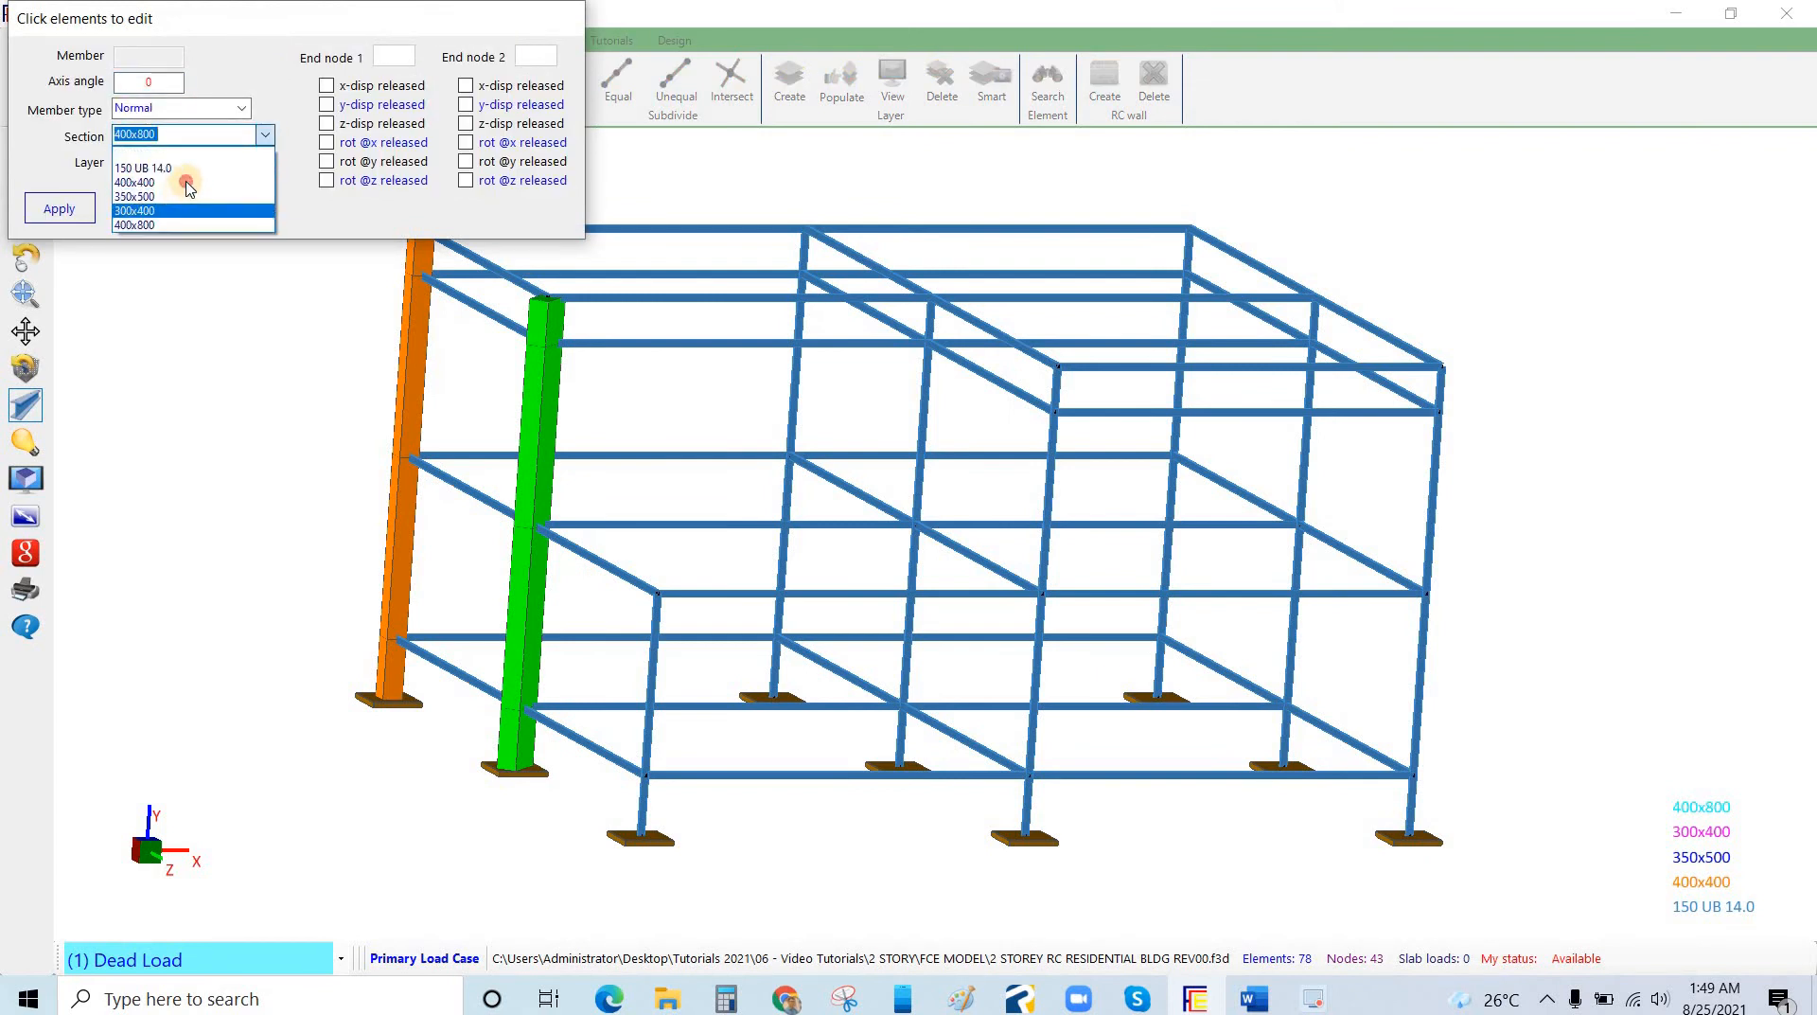
left_click(80, 204)
left_click(204, 381)
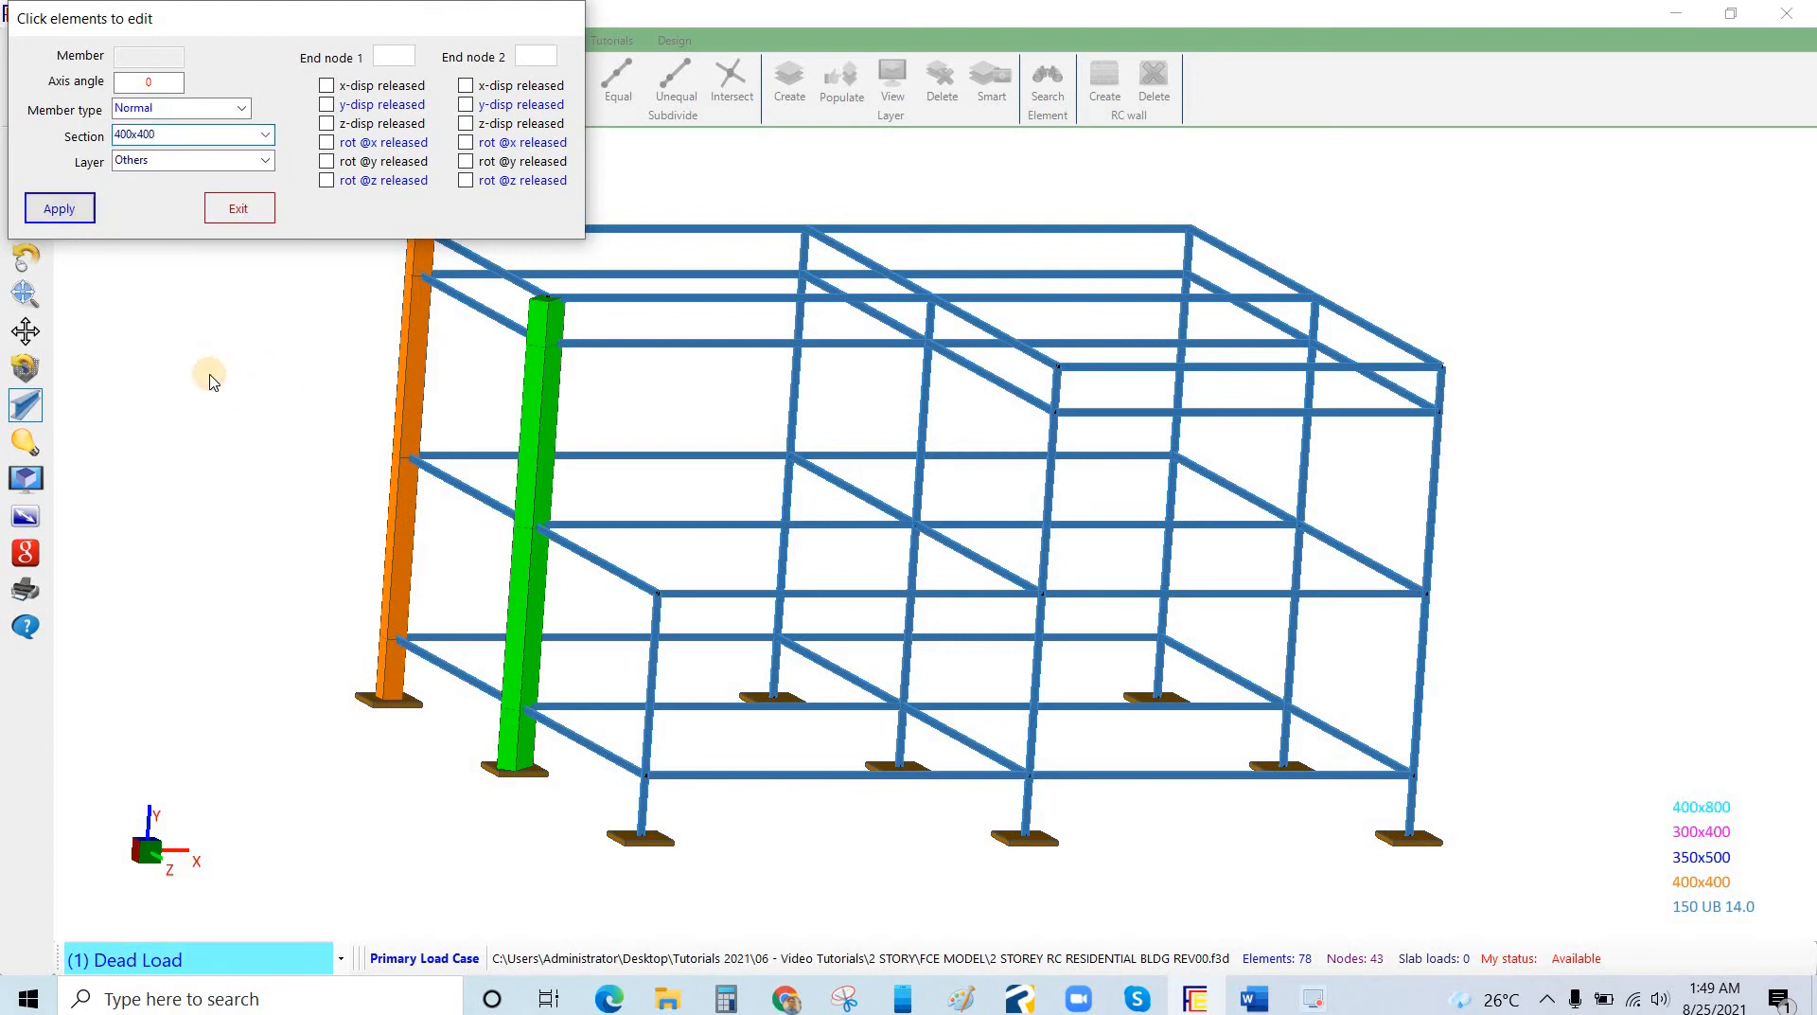
Assign the 400x400 section with axis angle 0 to all of the frame's columns, selecting every column storey and stub in the front view.
mouse_move(266, 508)
left_mouse_down()
mouse_move(191, 508)
mouse_move(324, 528)
mouse_move(175, 487)
mouse_move(174, 461)
mouse_move(174, 486)
mouse_move(207, 491)
mouse_move(57, 506)
left_mouse_up()
left_click(26, 516)
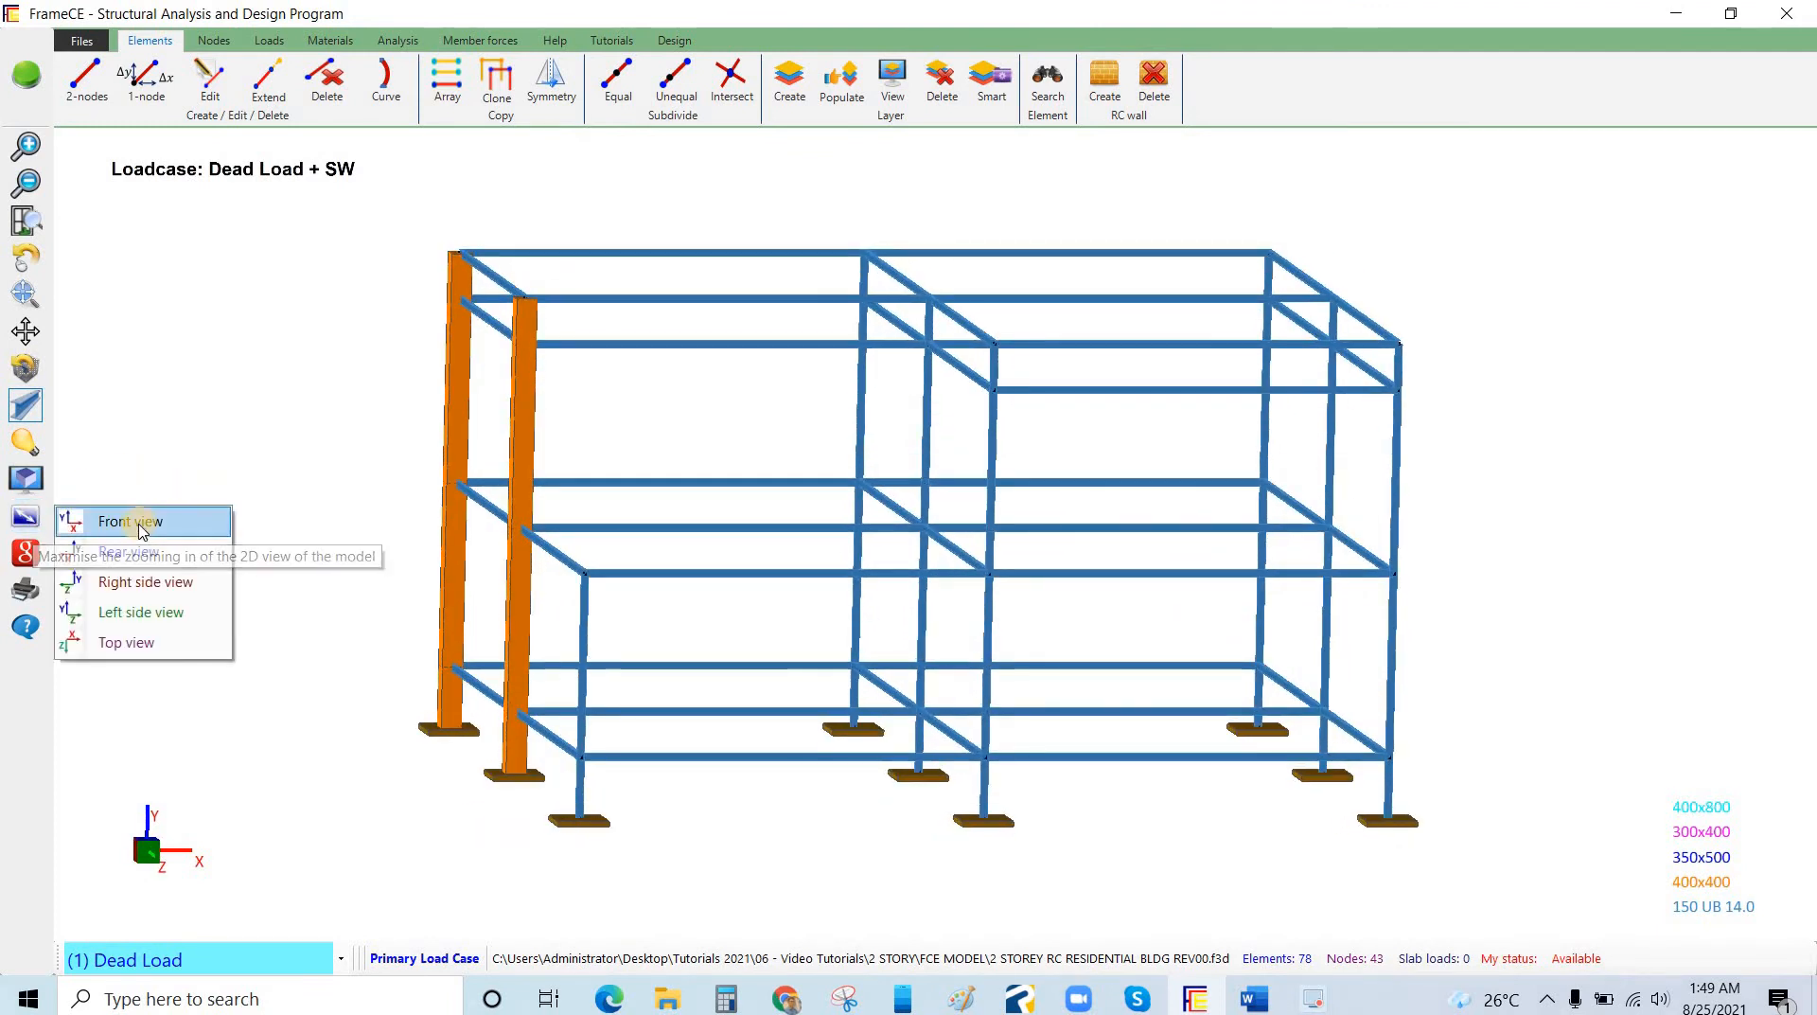
left_click(133, 522)
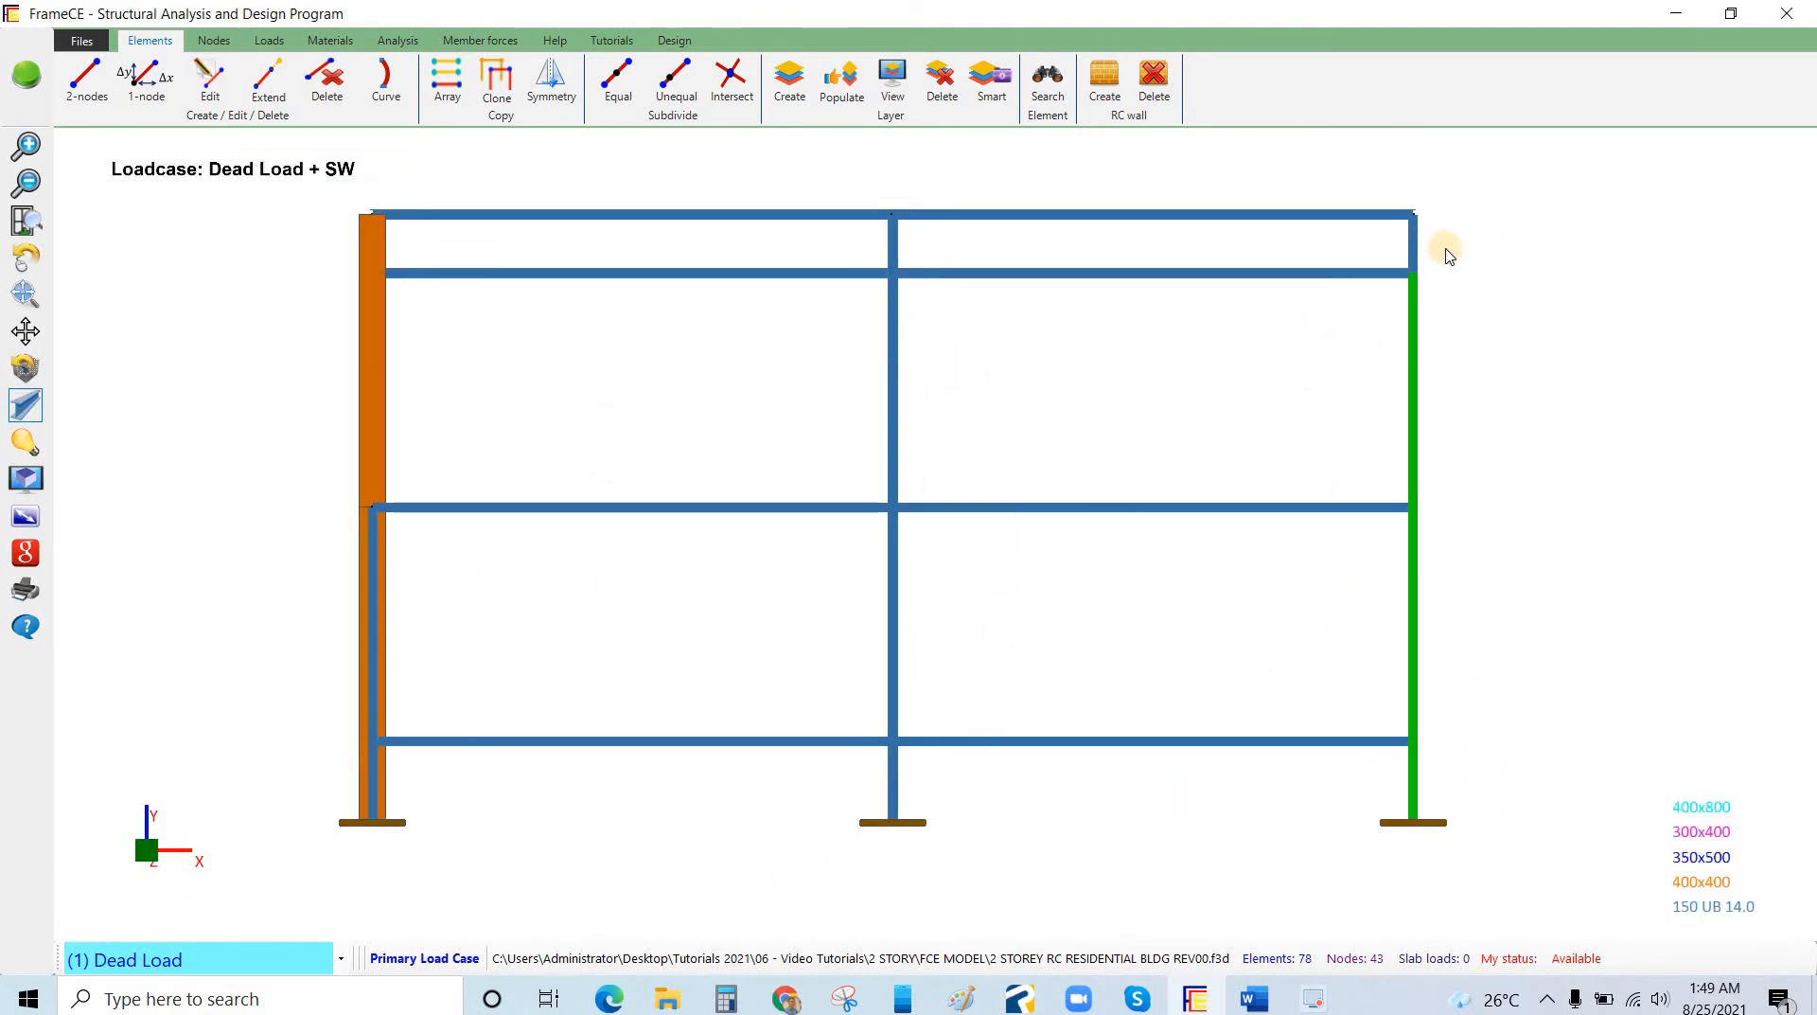
left_click_drag(952, 236, 829, 245)
left_click_drag(936, 400, 839, 409)
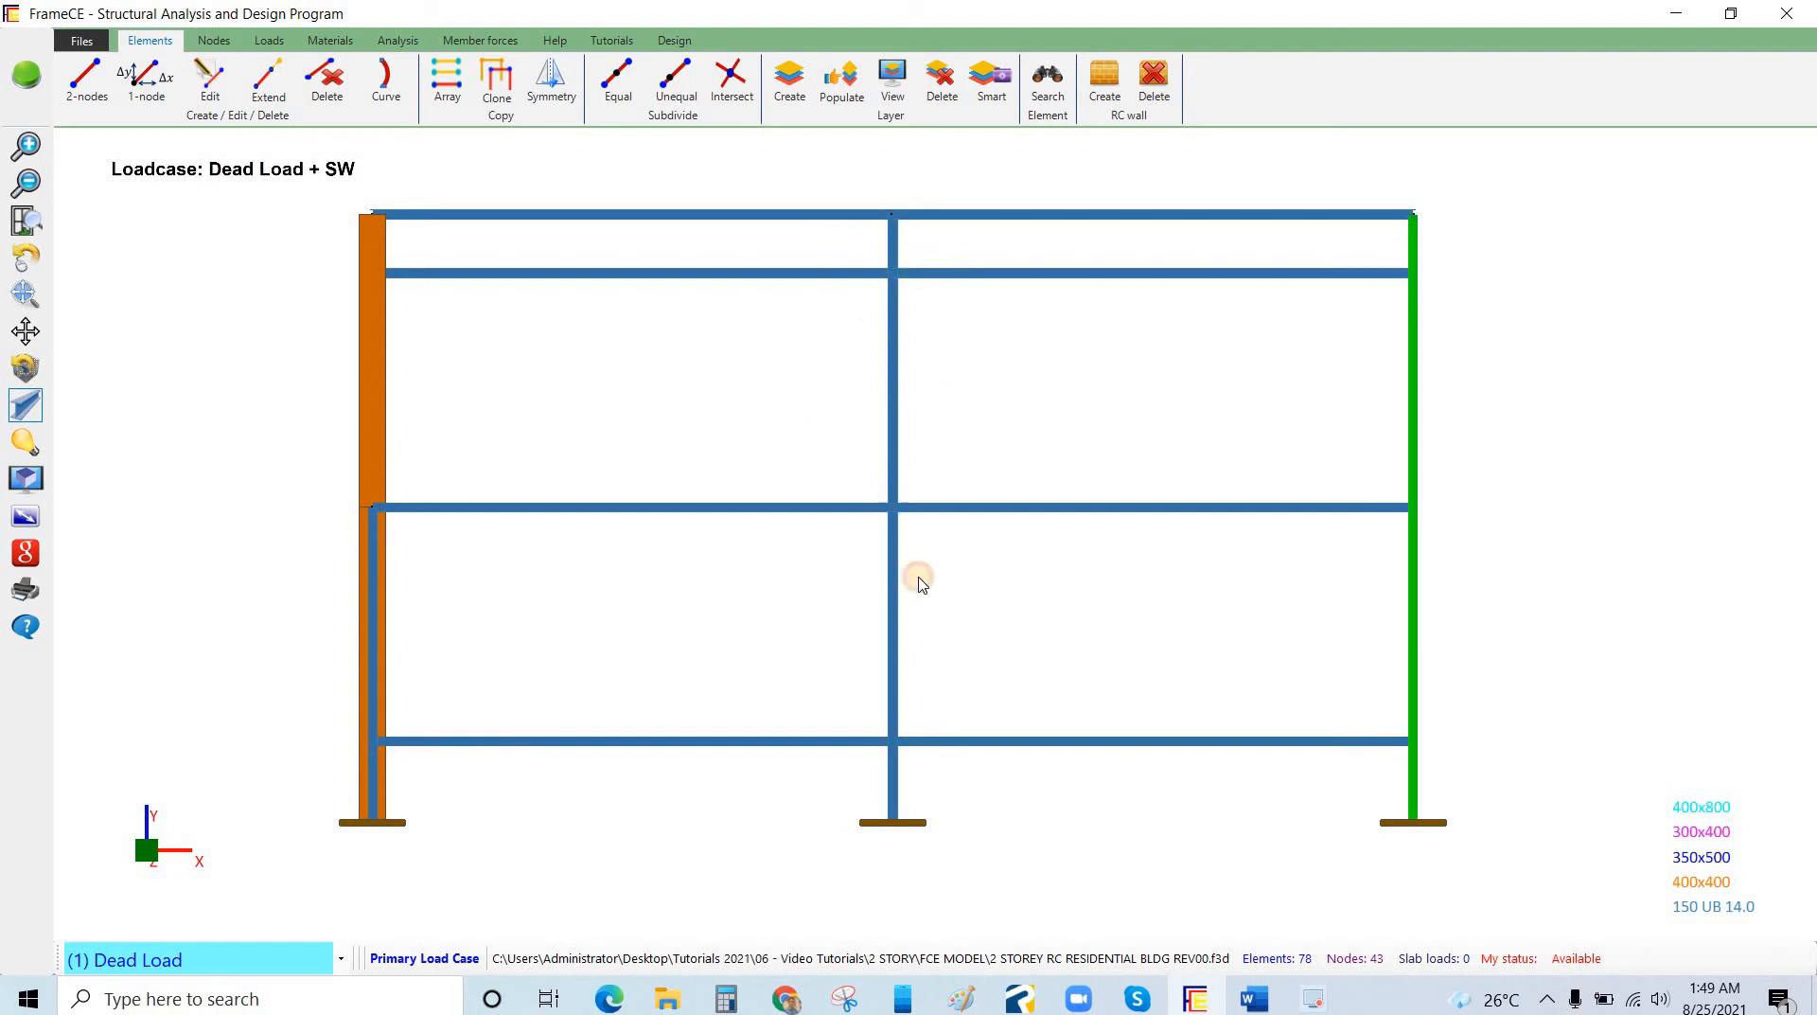
left_click_drag(930, 613, 837, 646)
left_click_drag(928, 793, 837, 796)
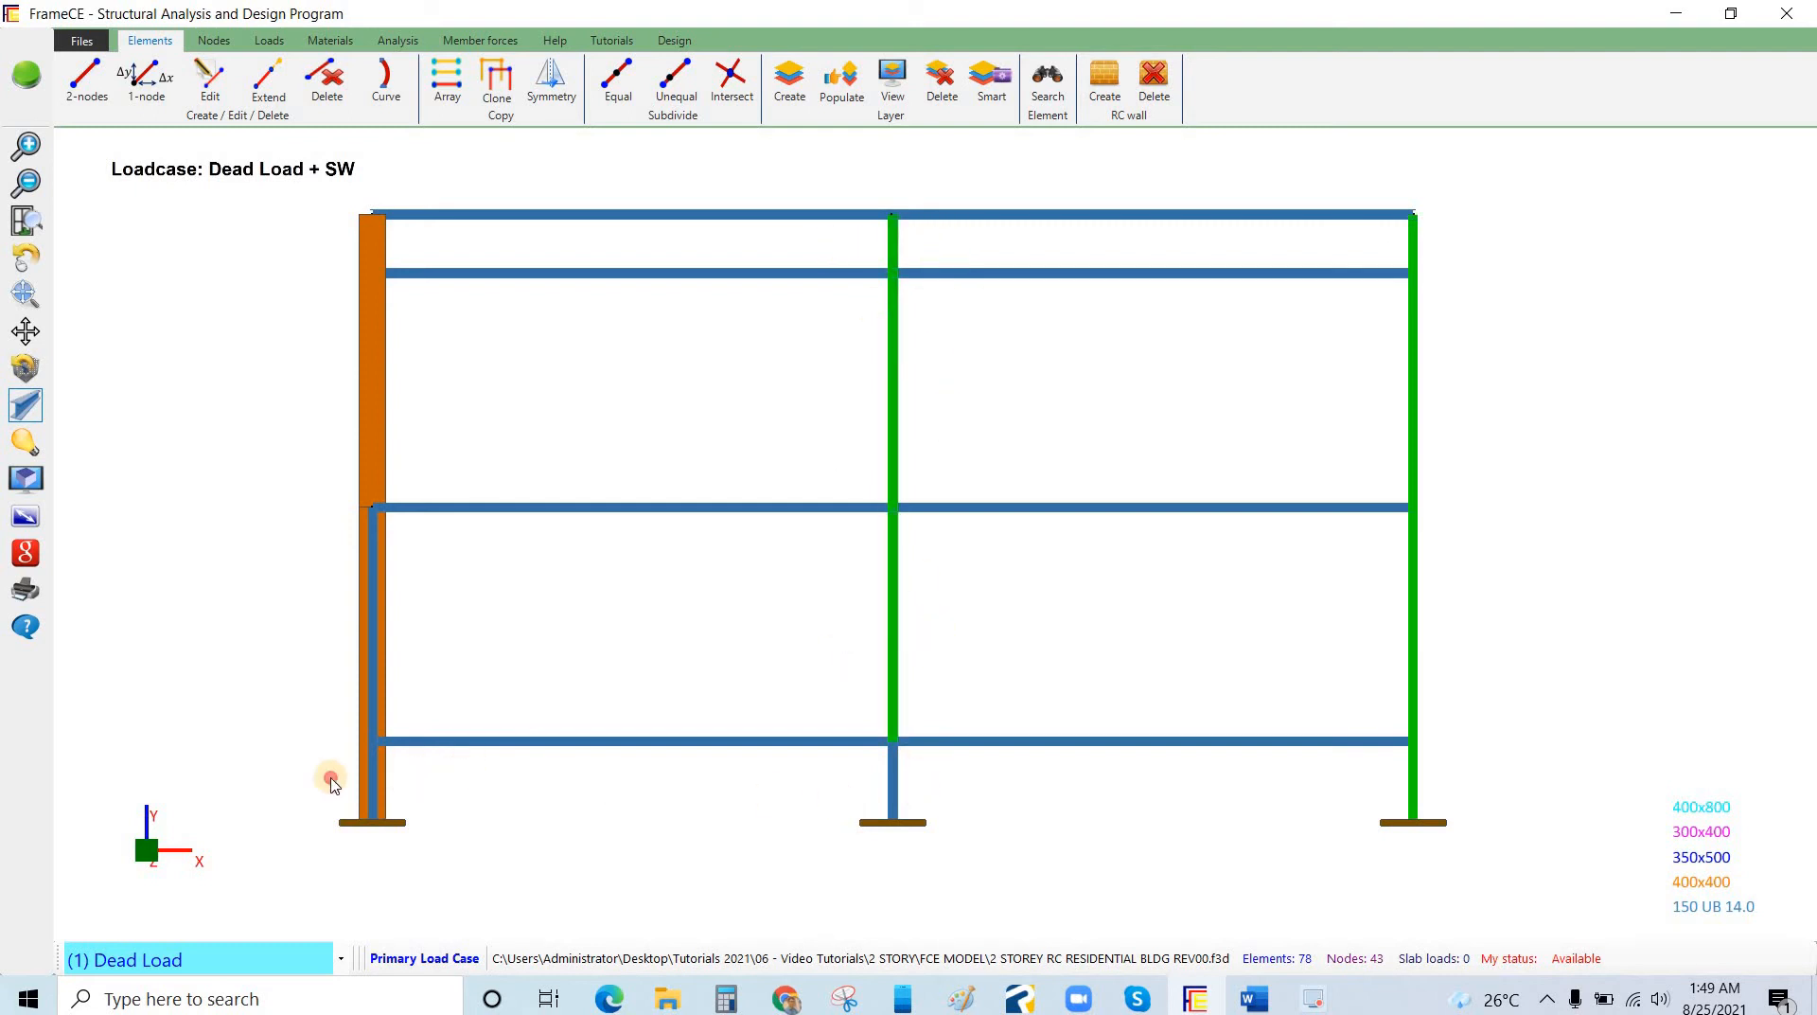
left_click_drag(388, 399, 329, 395)
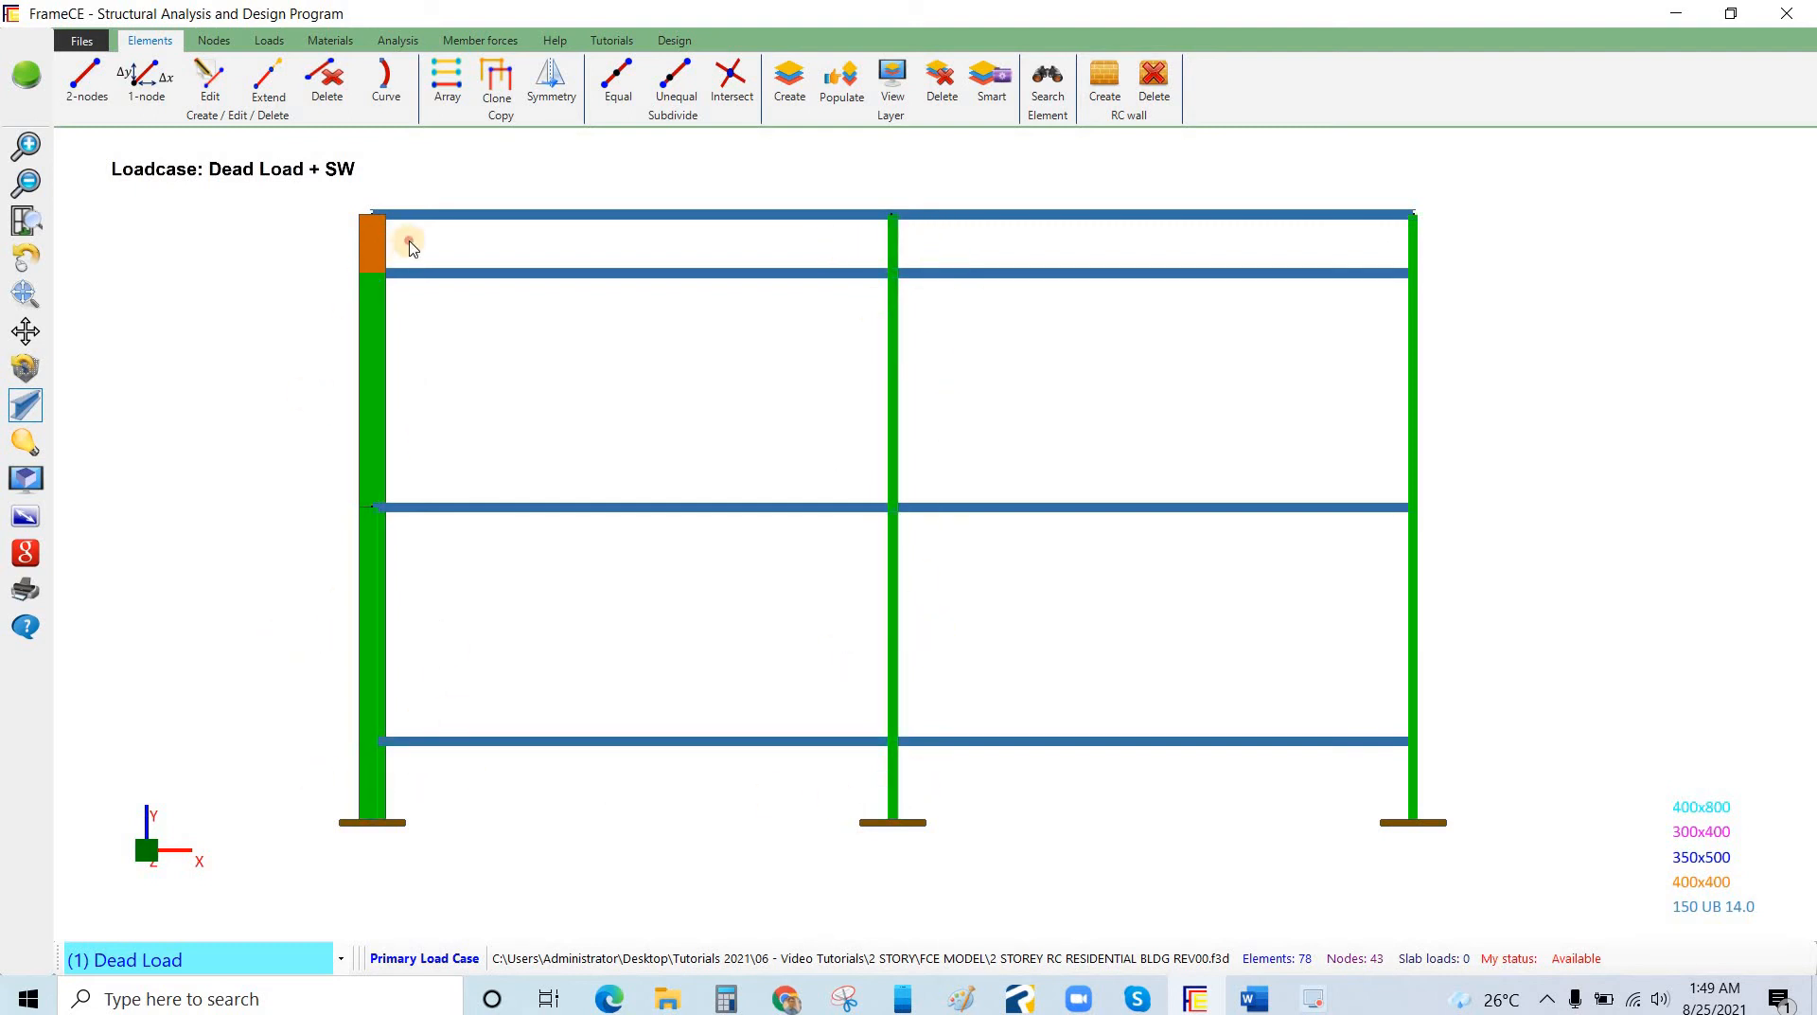
left_click_drag(408, 242, 312, 267)
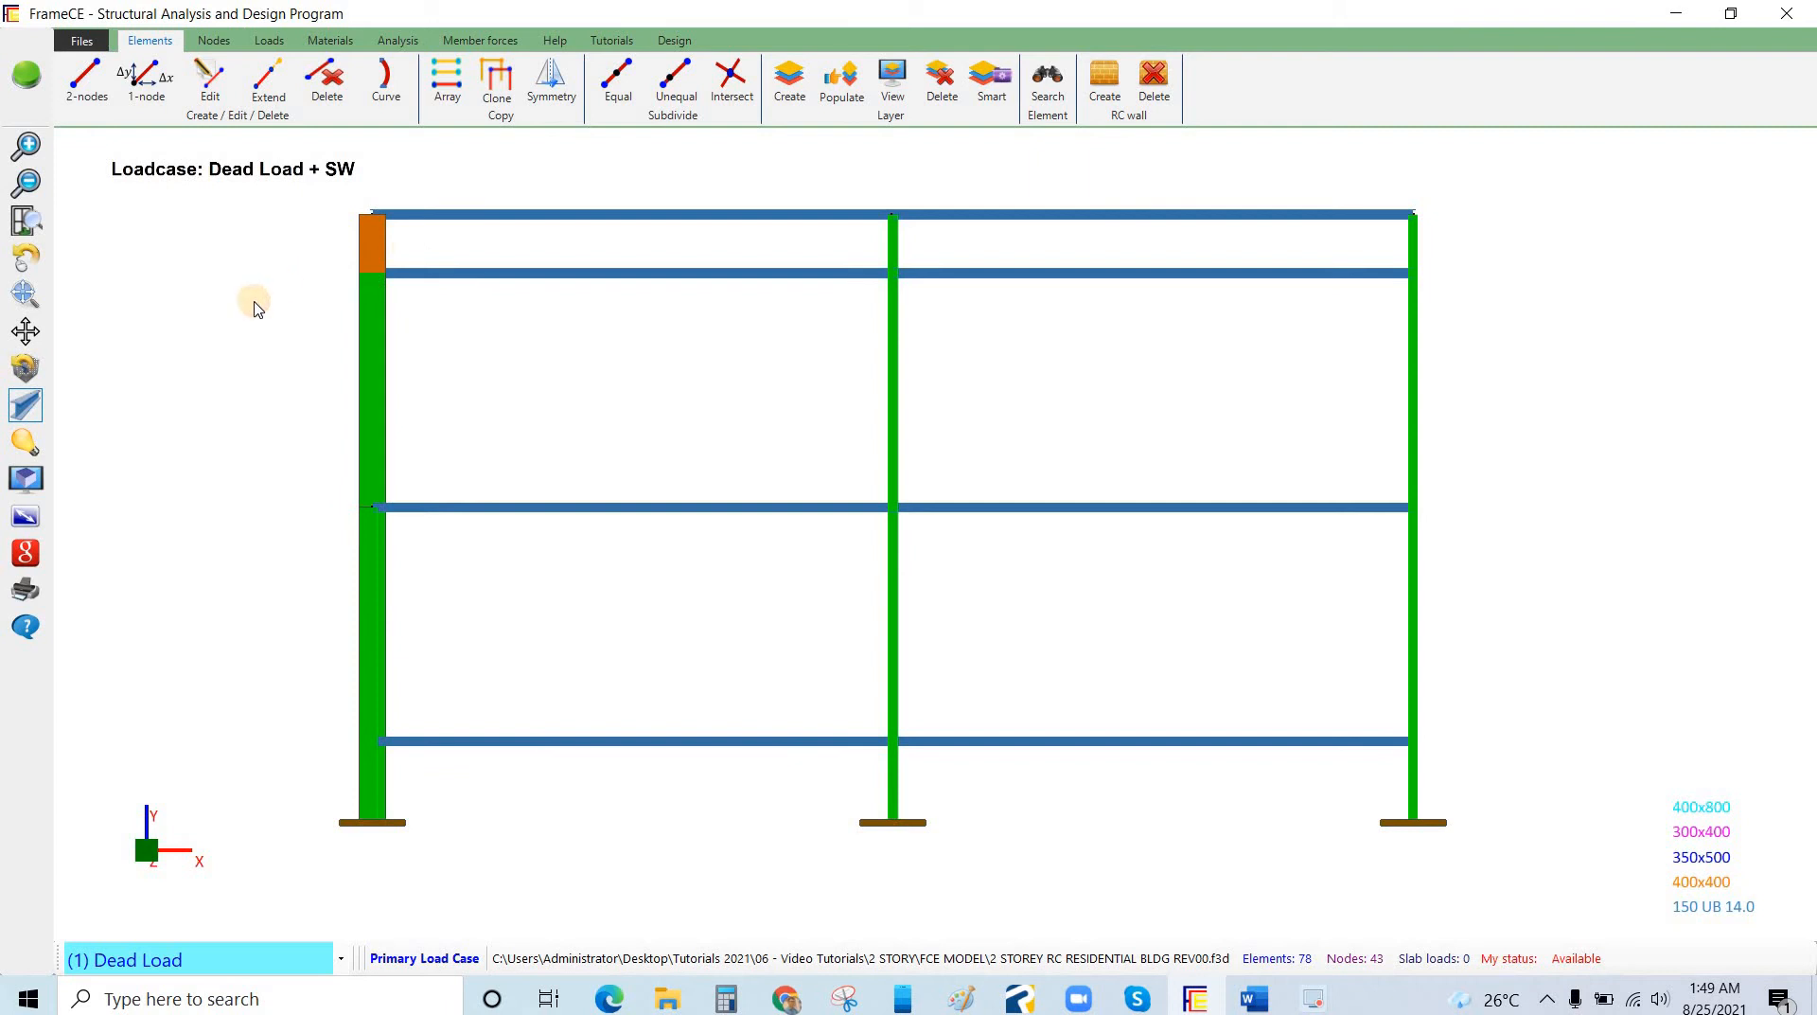
left_click(26, 478)
left_click(243, 593)
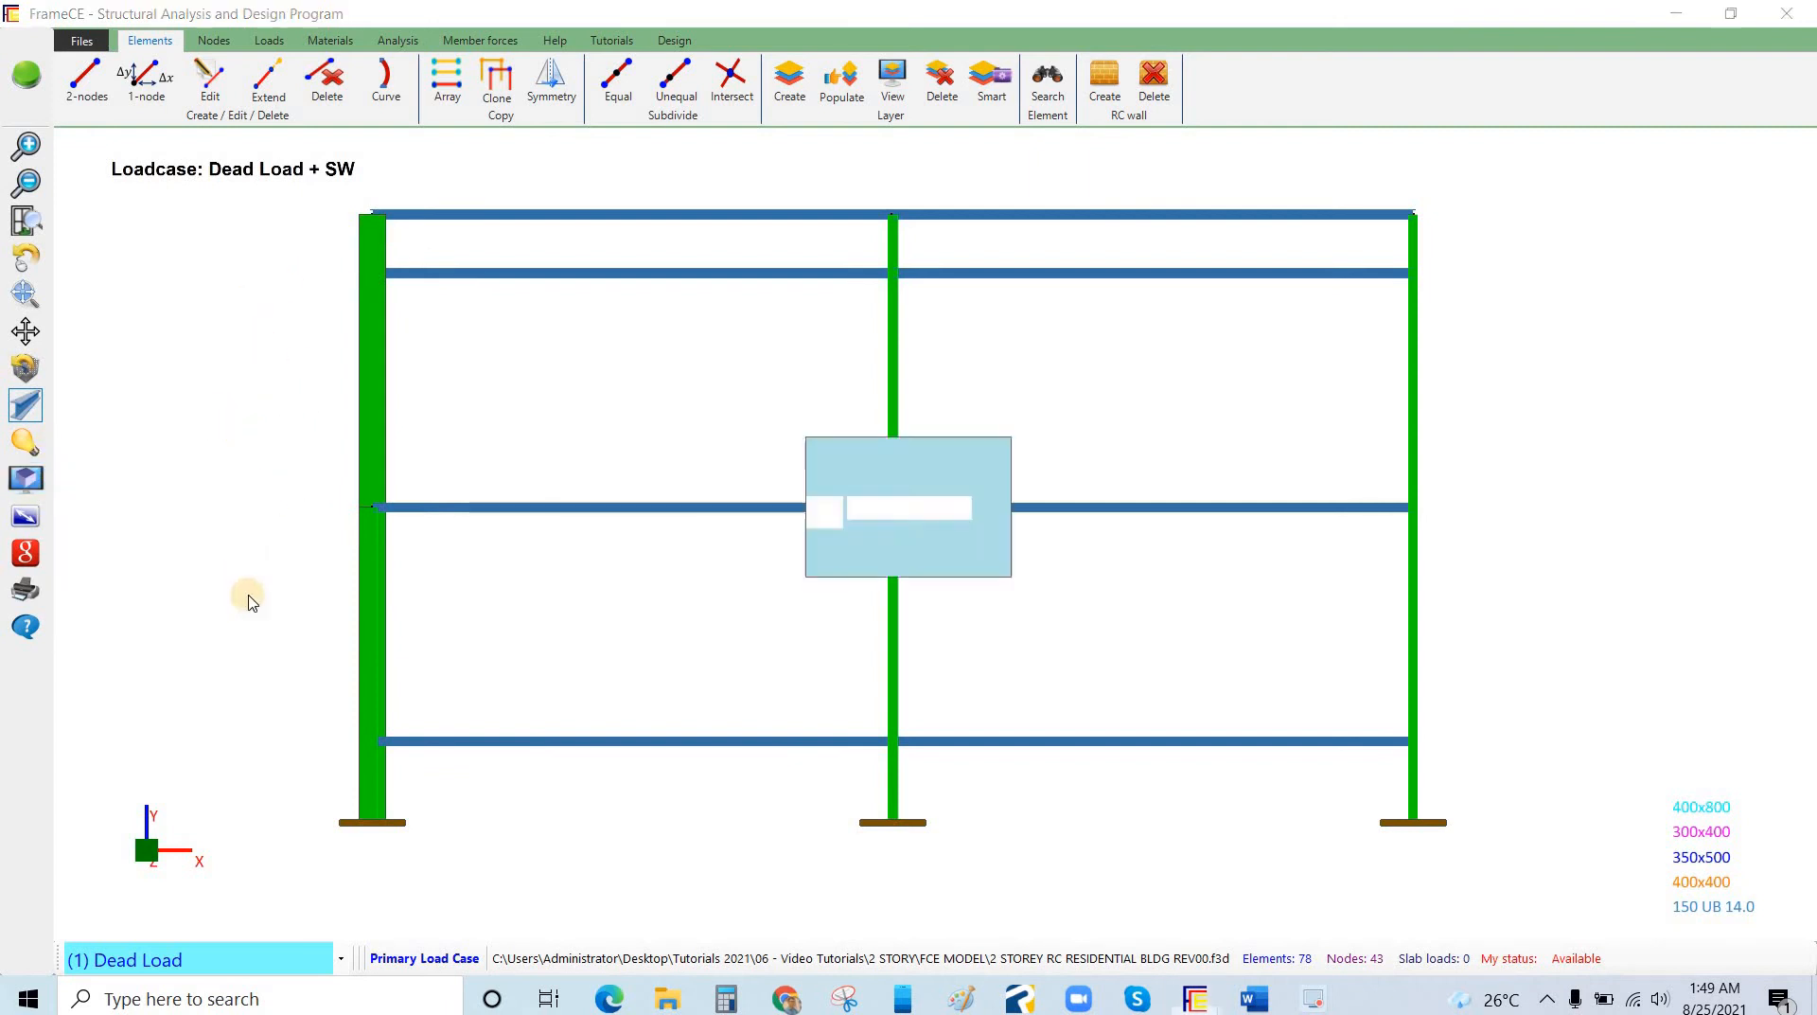
scroll(254, 451, "down", 1)
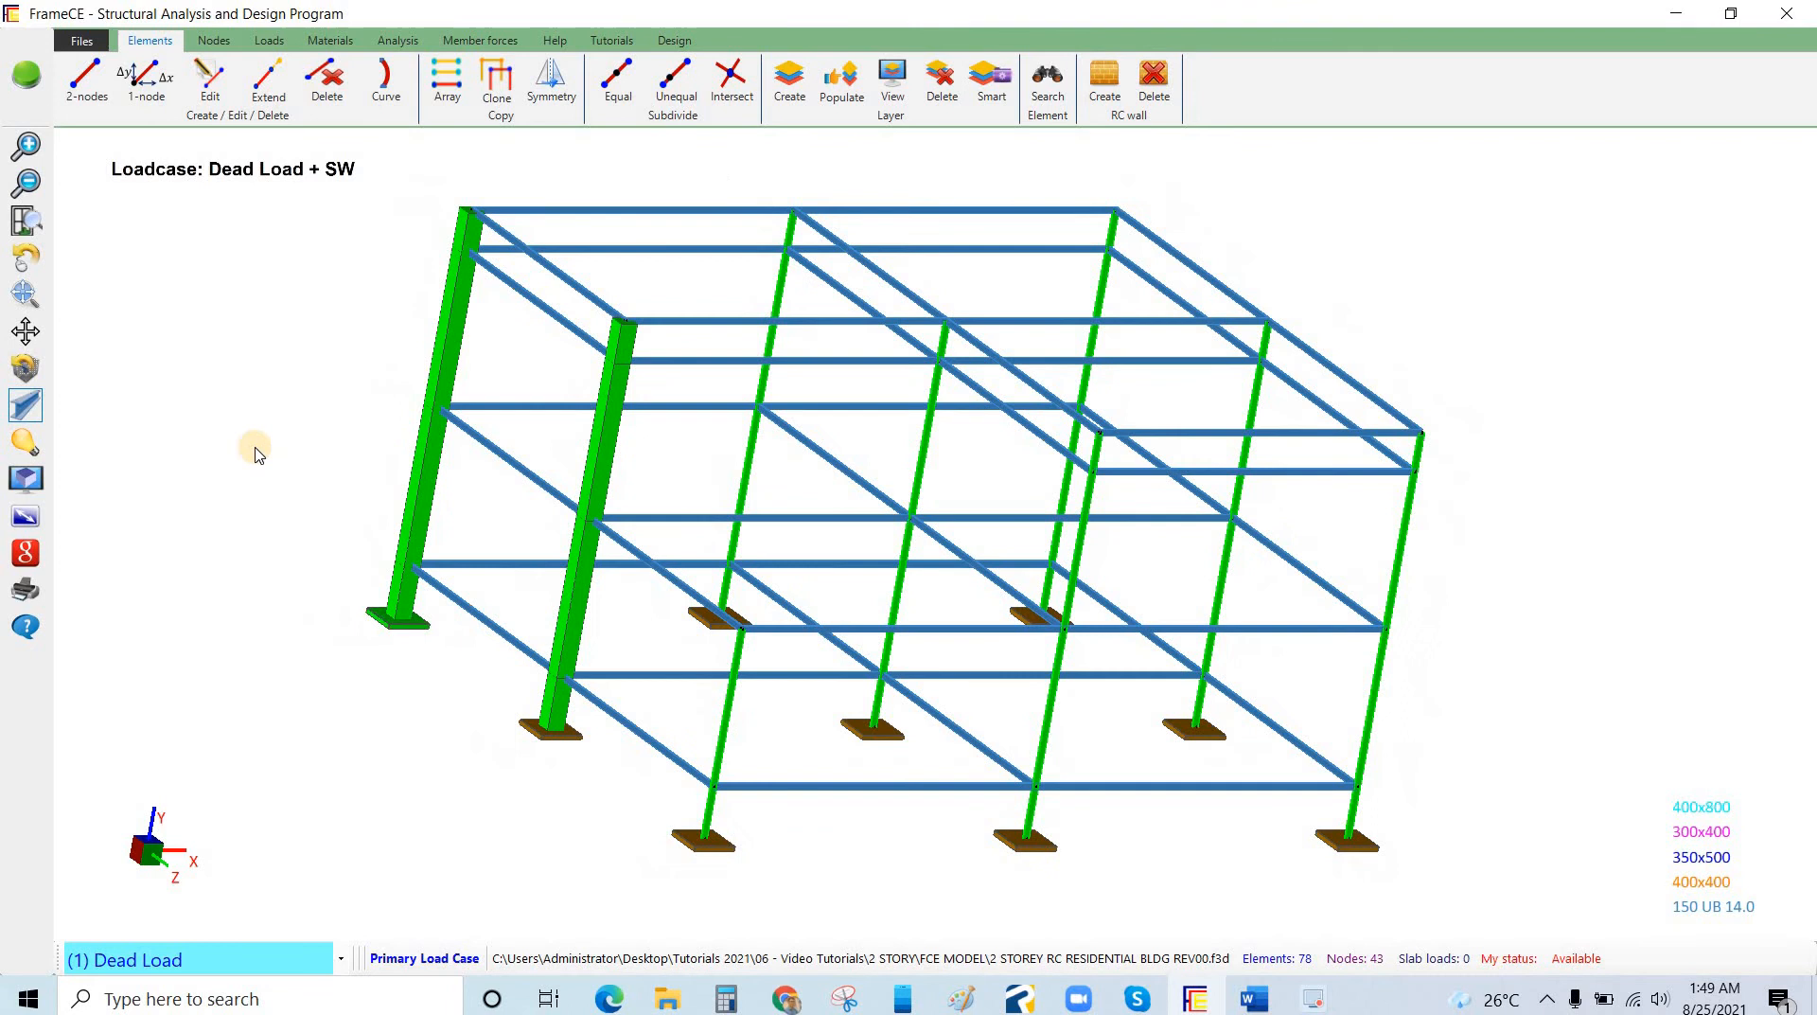
right_click(246, 382)
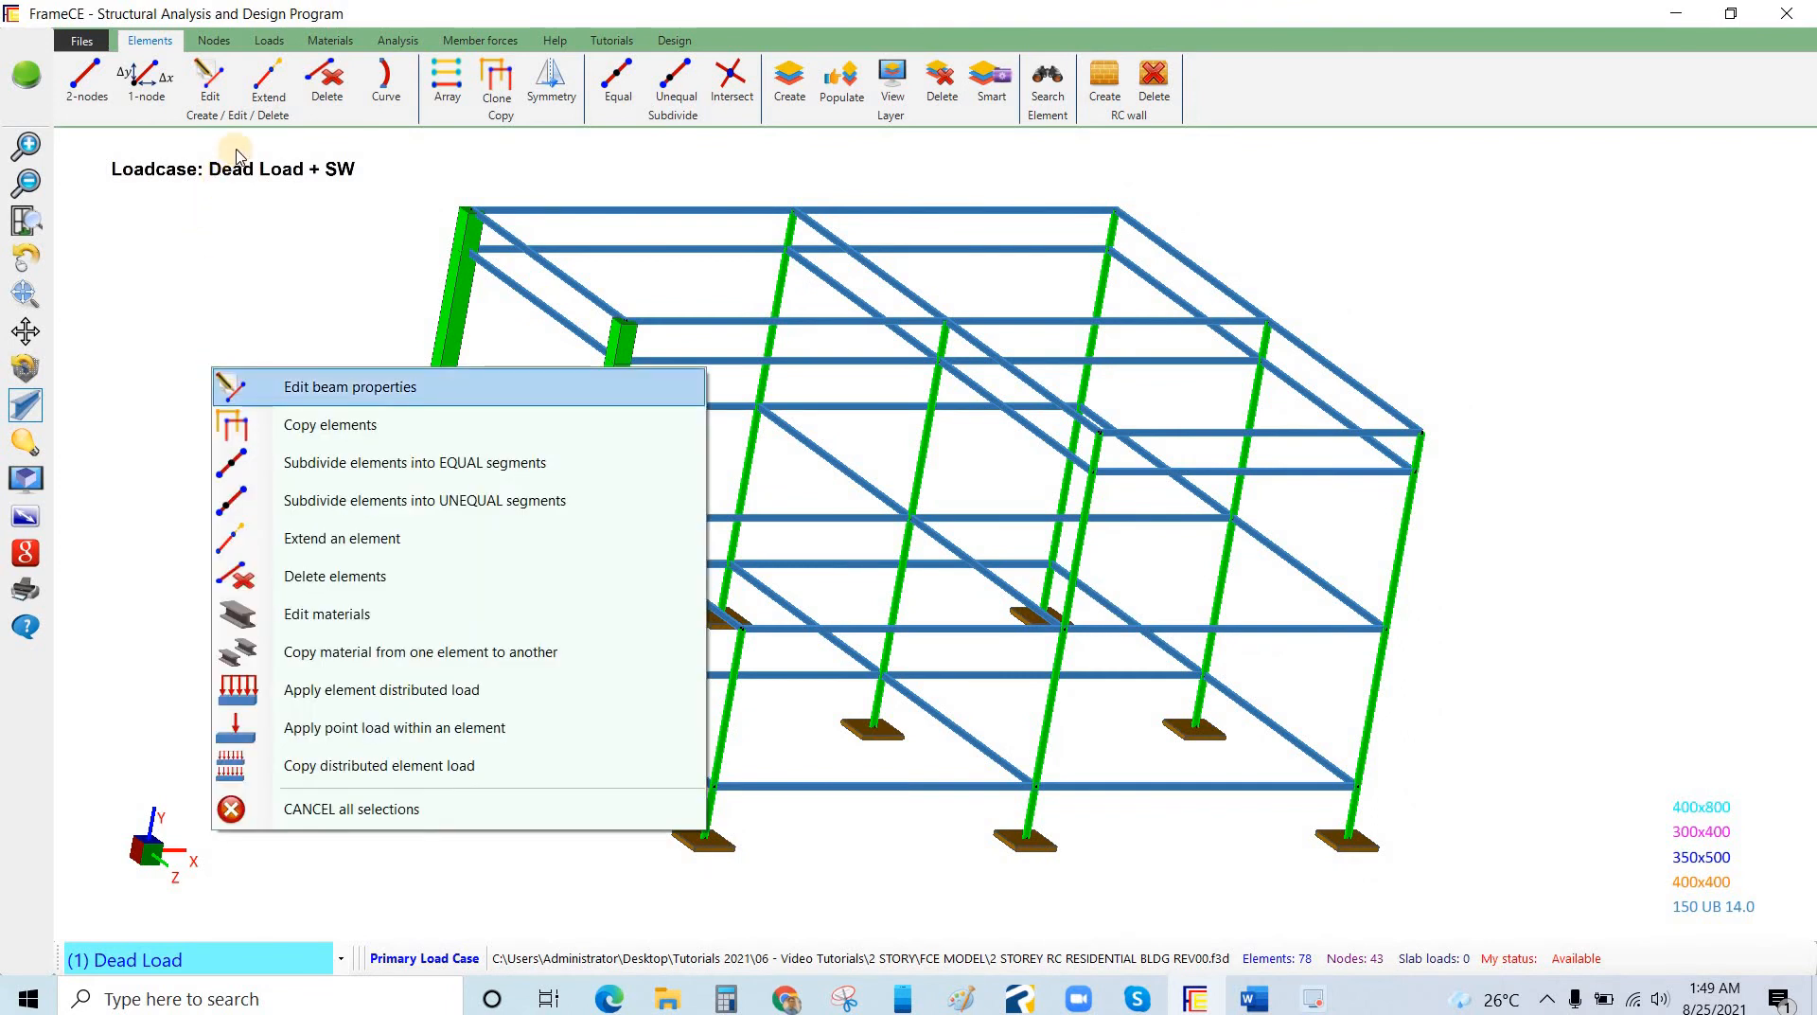
left_click(274, 380)
left_click_drag(260, 24, 247, 137)
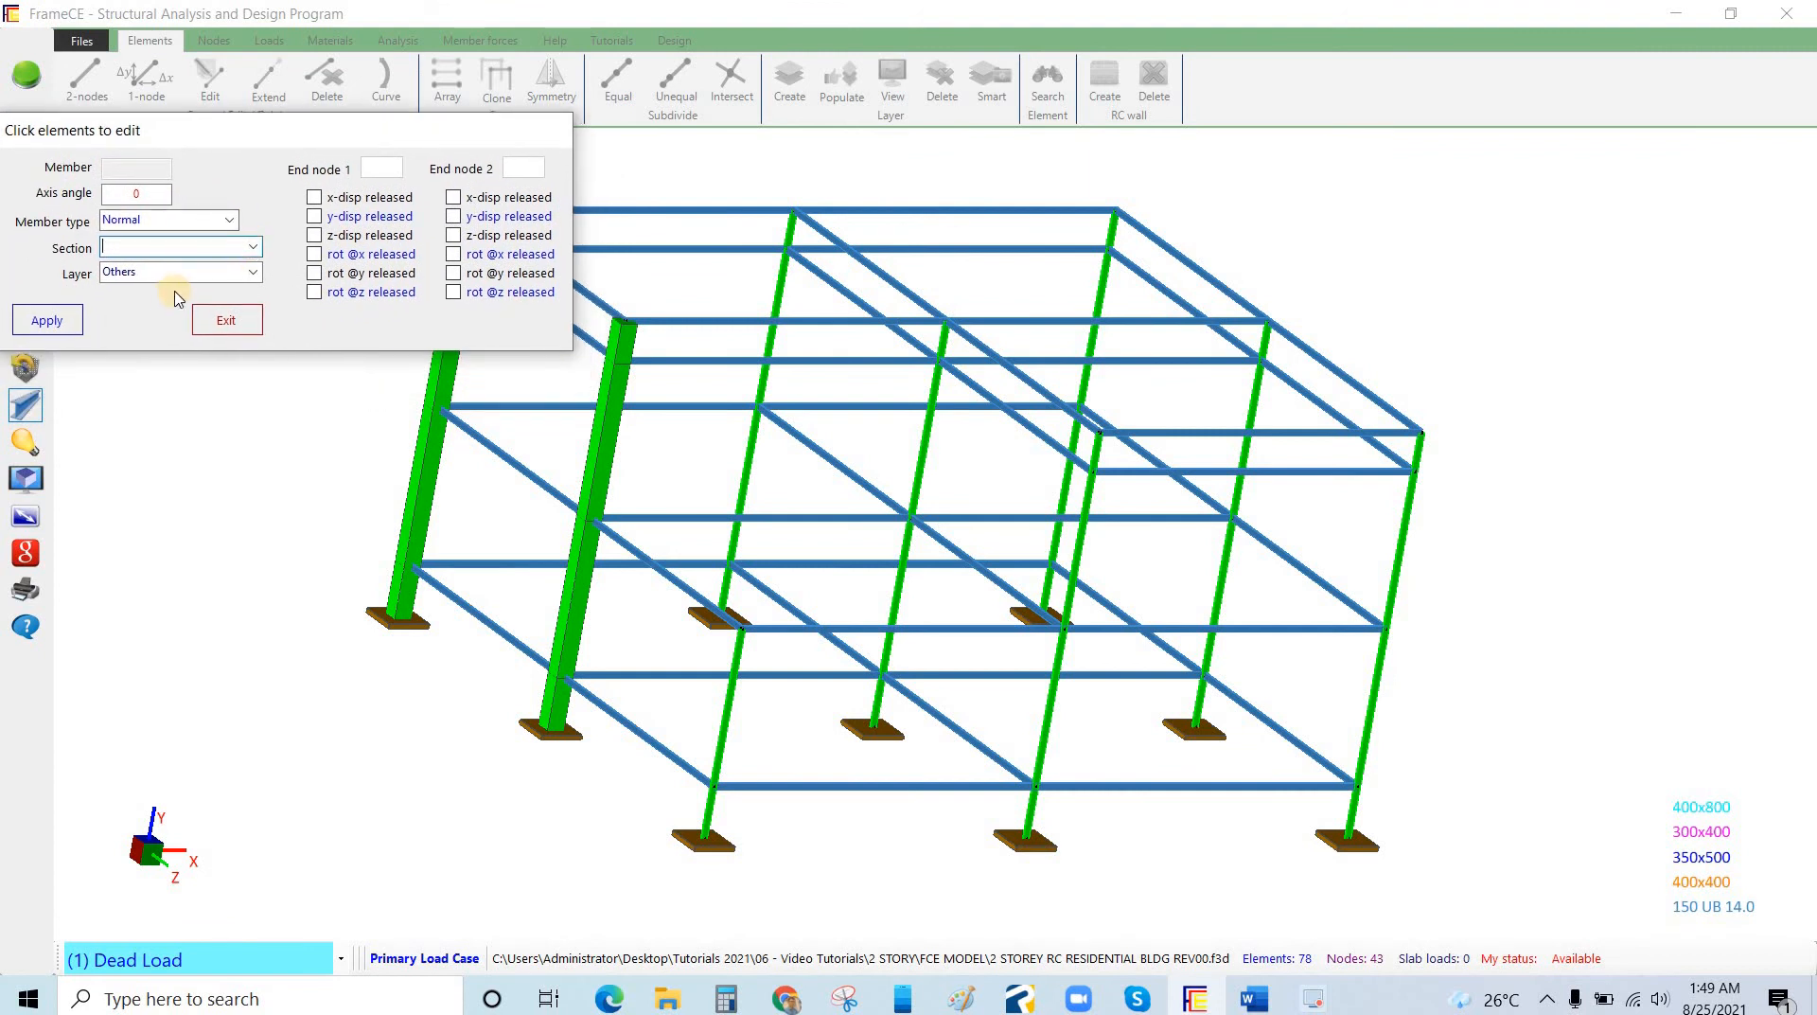
left_click(161, 291)
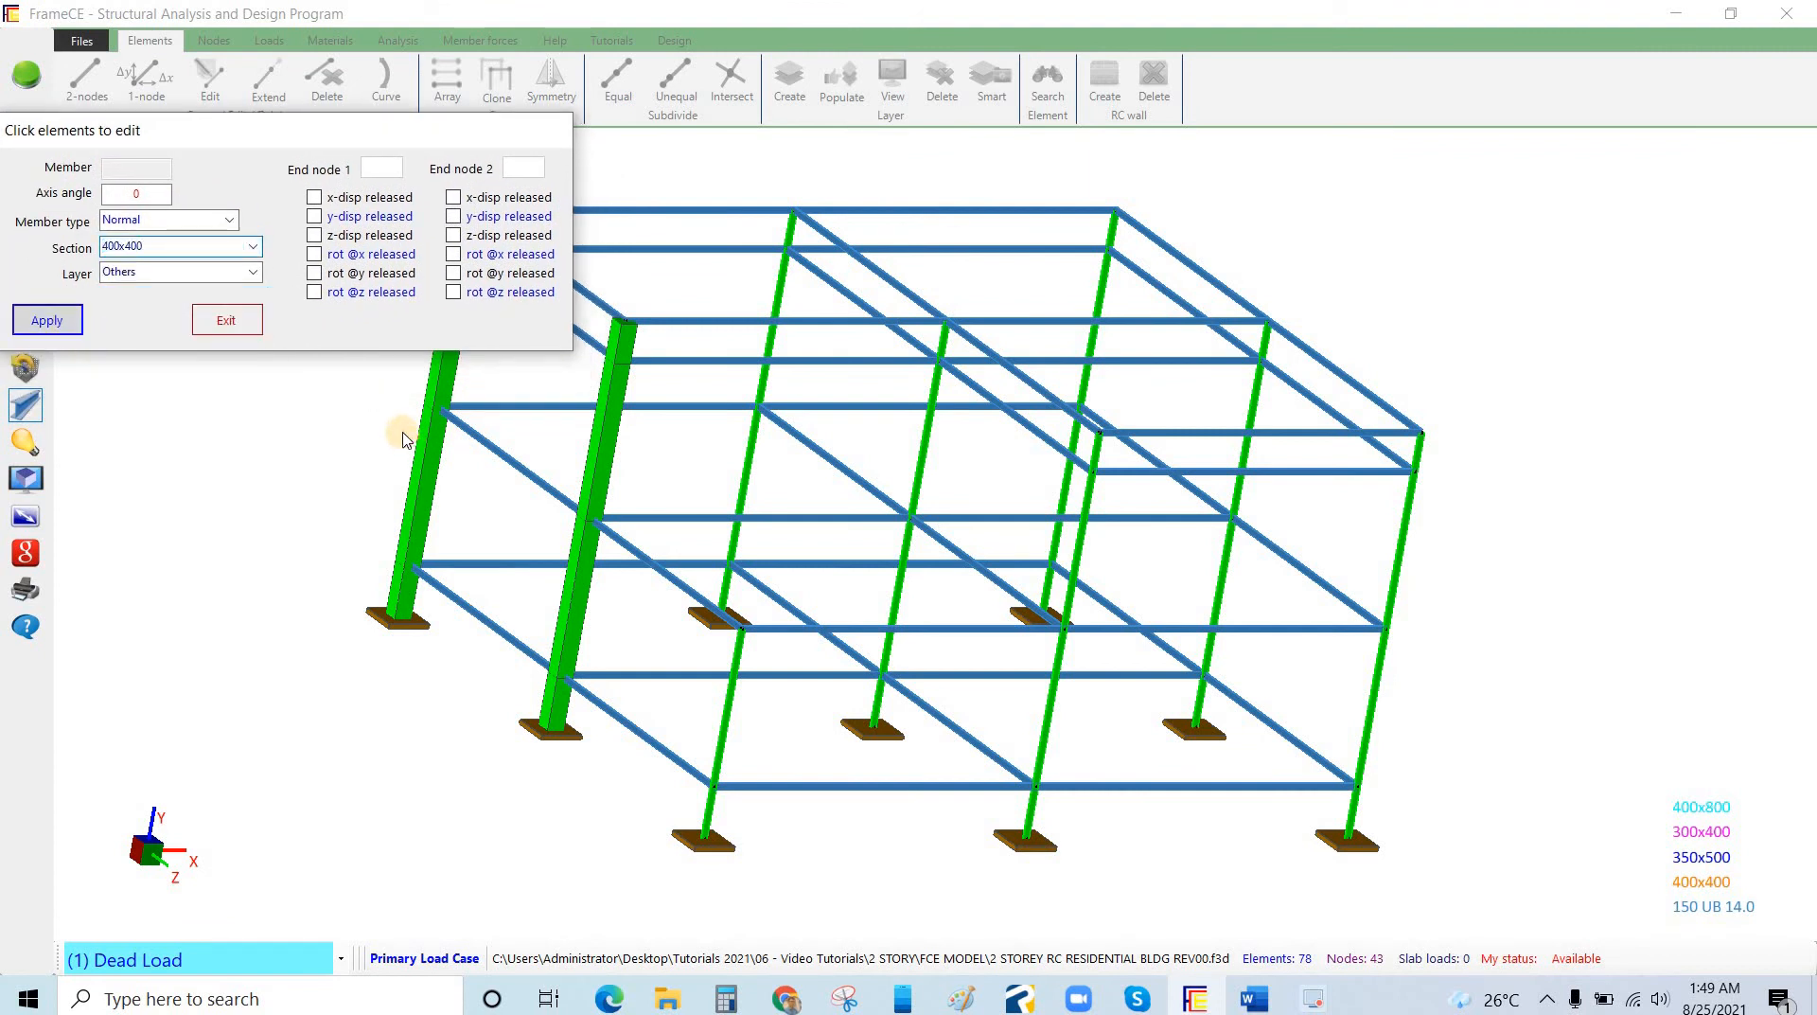
key("Return")
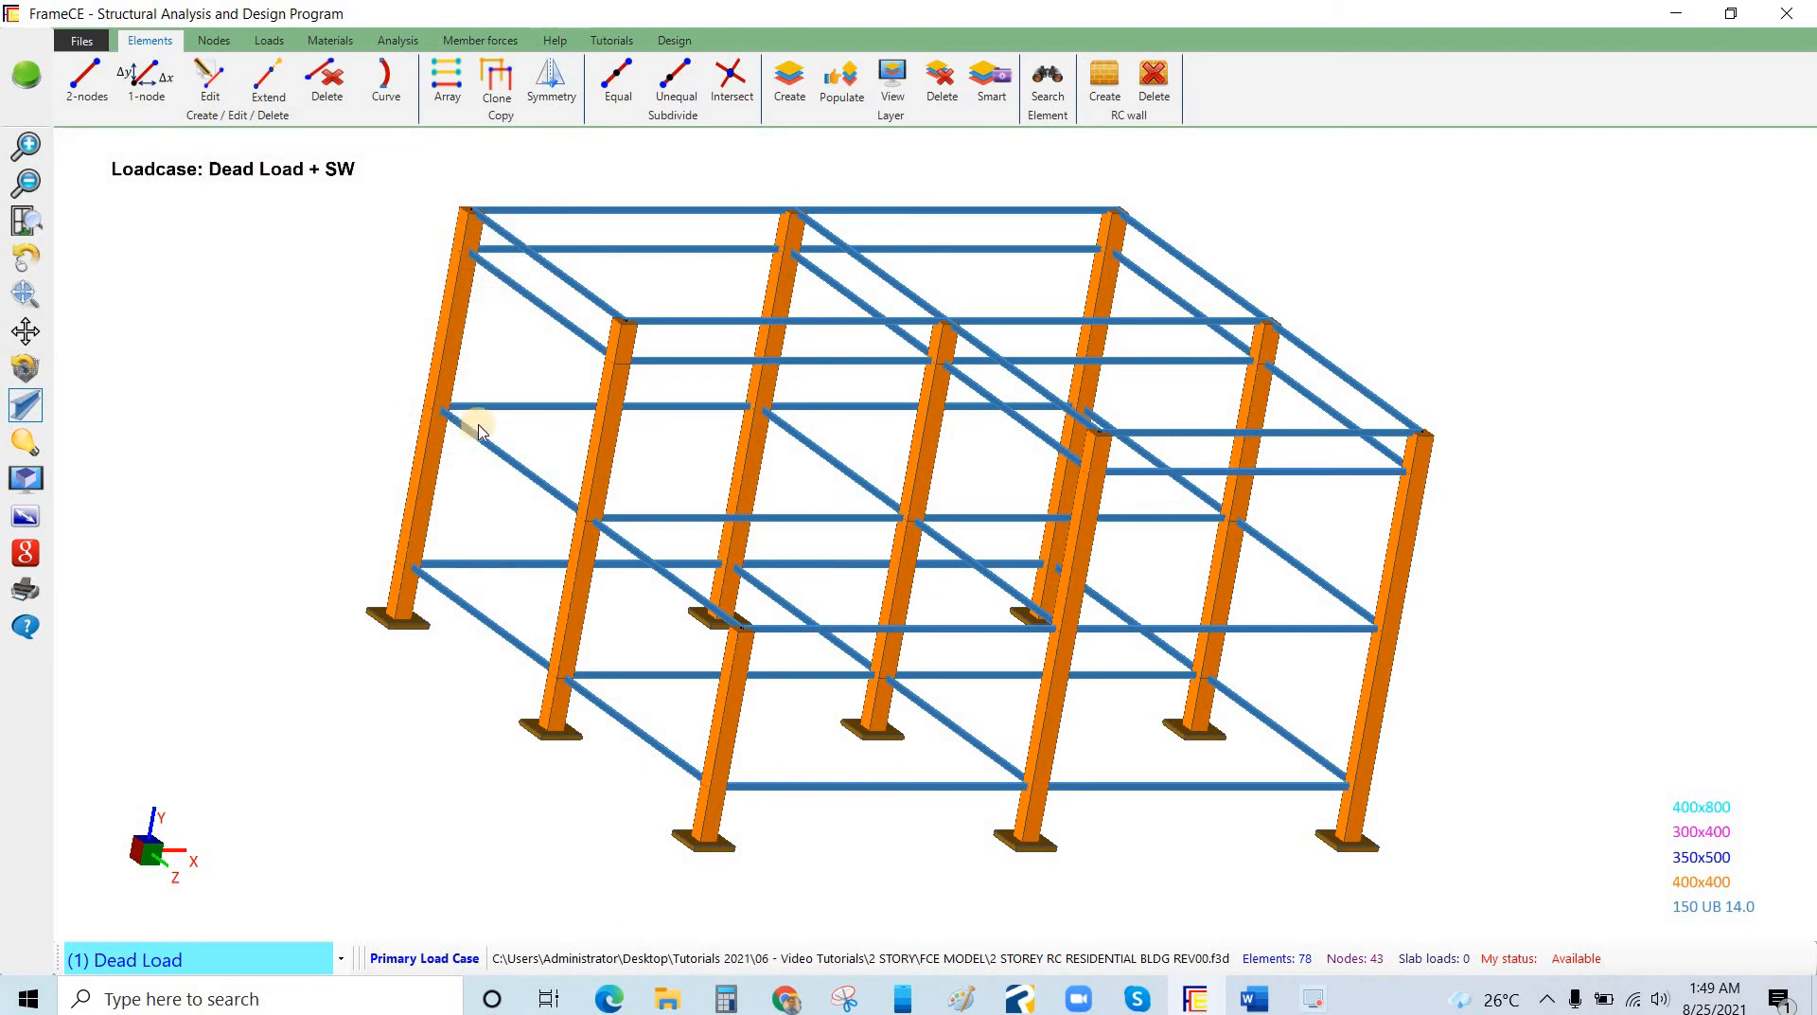
Assign the 350x500 section to all beams at every level in both directions, selecting them in the front and side views.
left_click(30, 256)
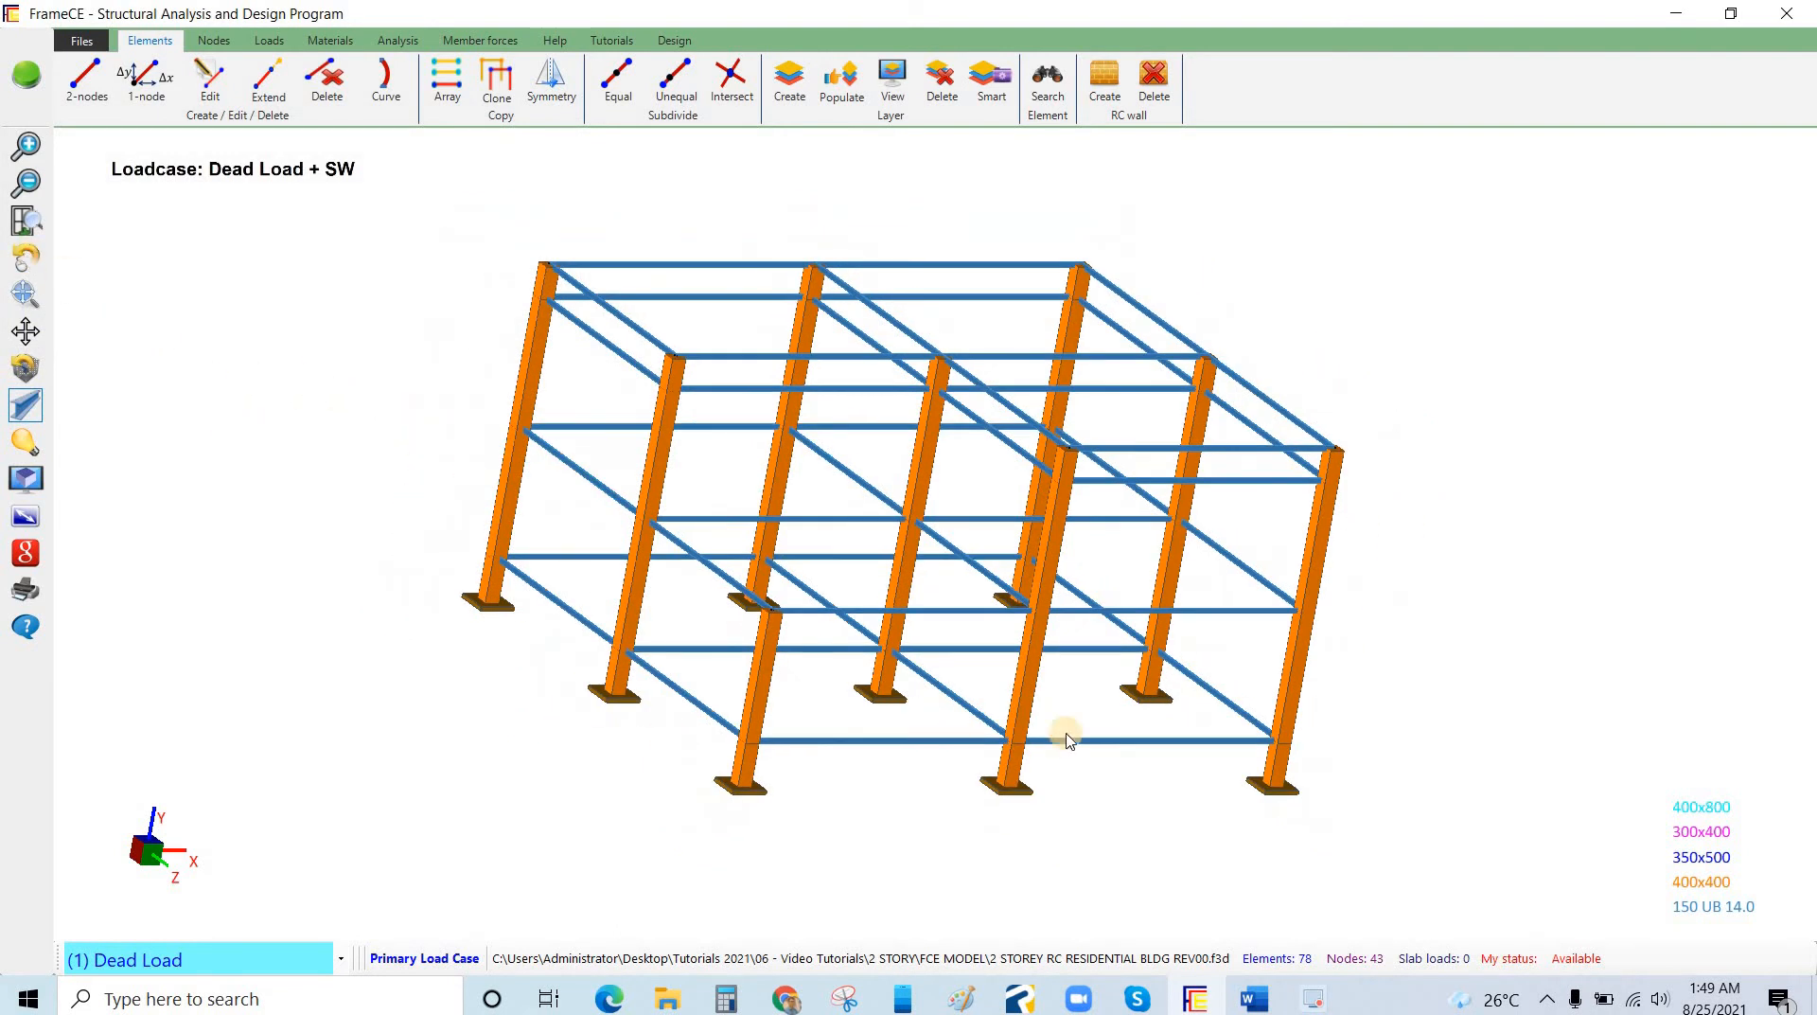
left_click_drag(1261, 685, 1325, 827)
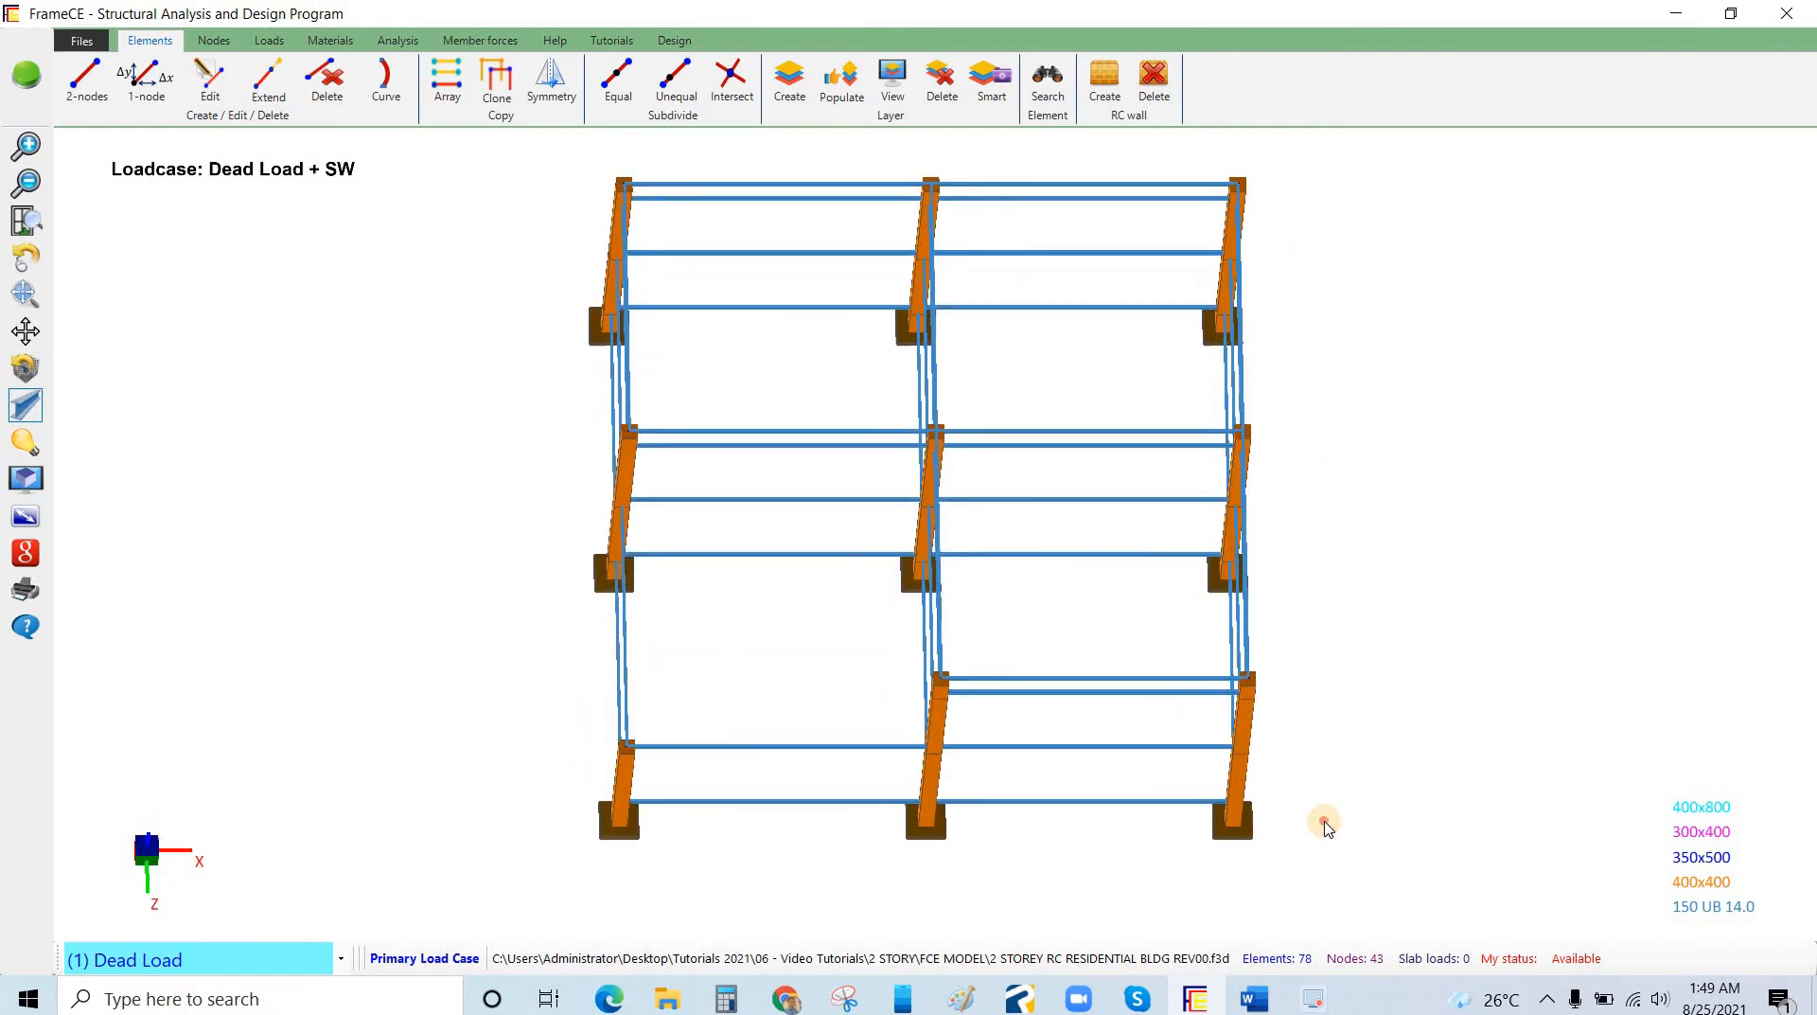
left_click_drag(1383, 714, 1058, 713)
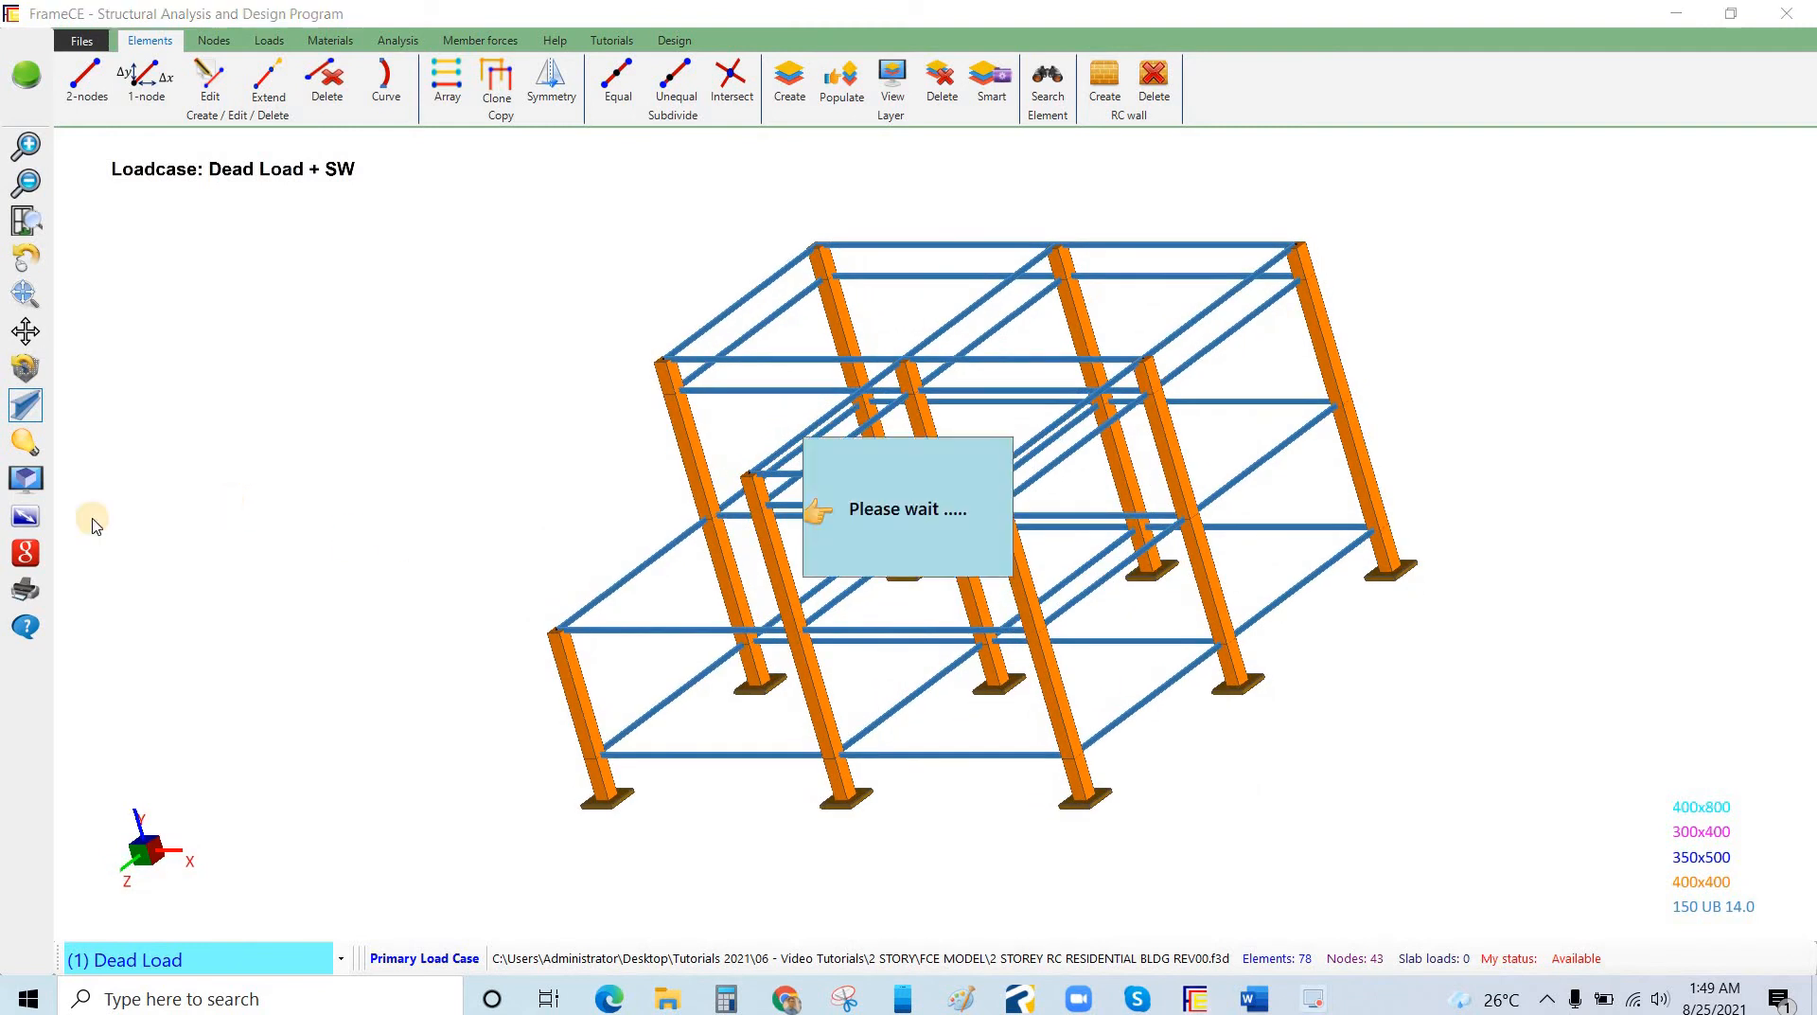
left_click(25, 515)
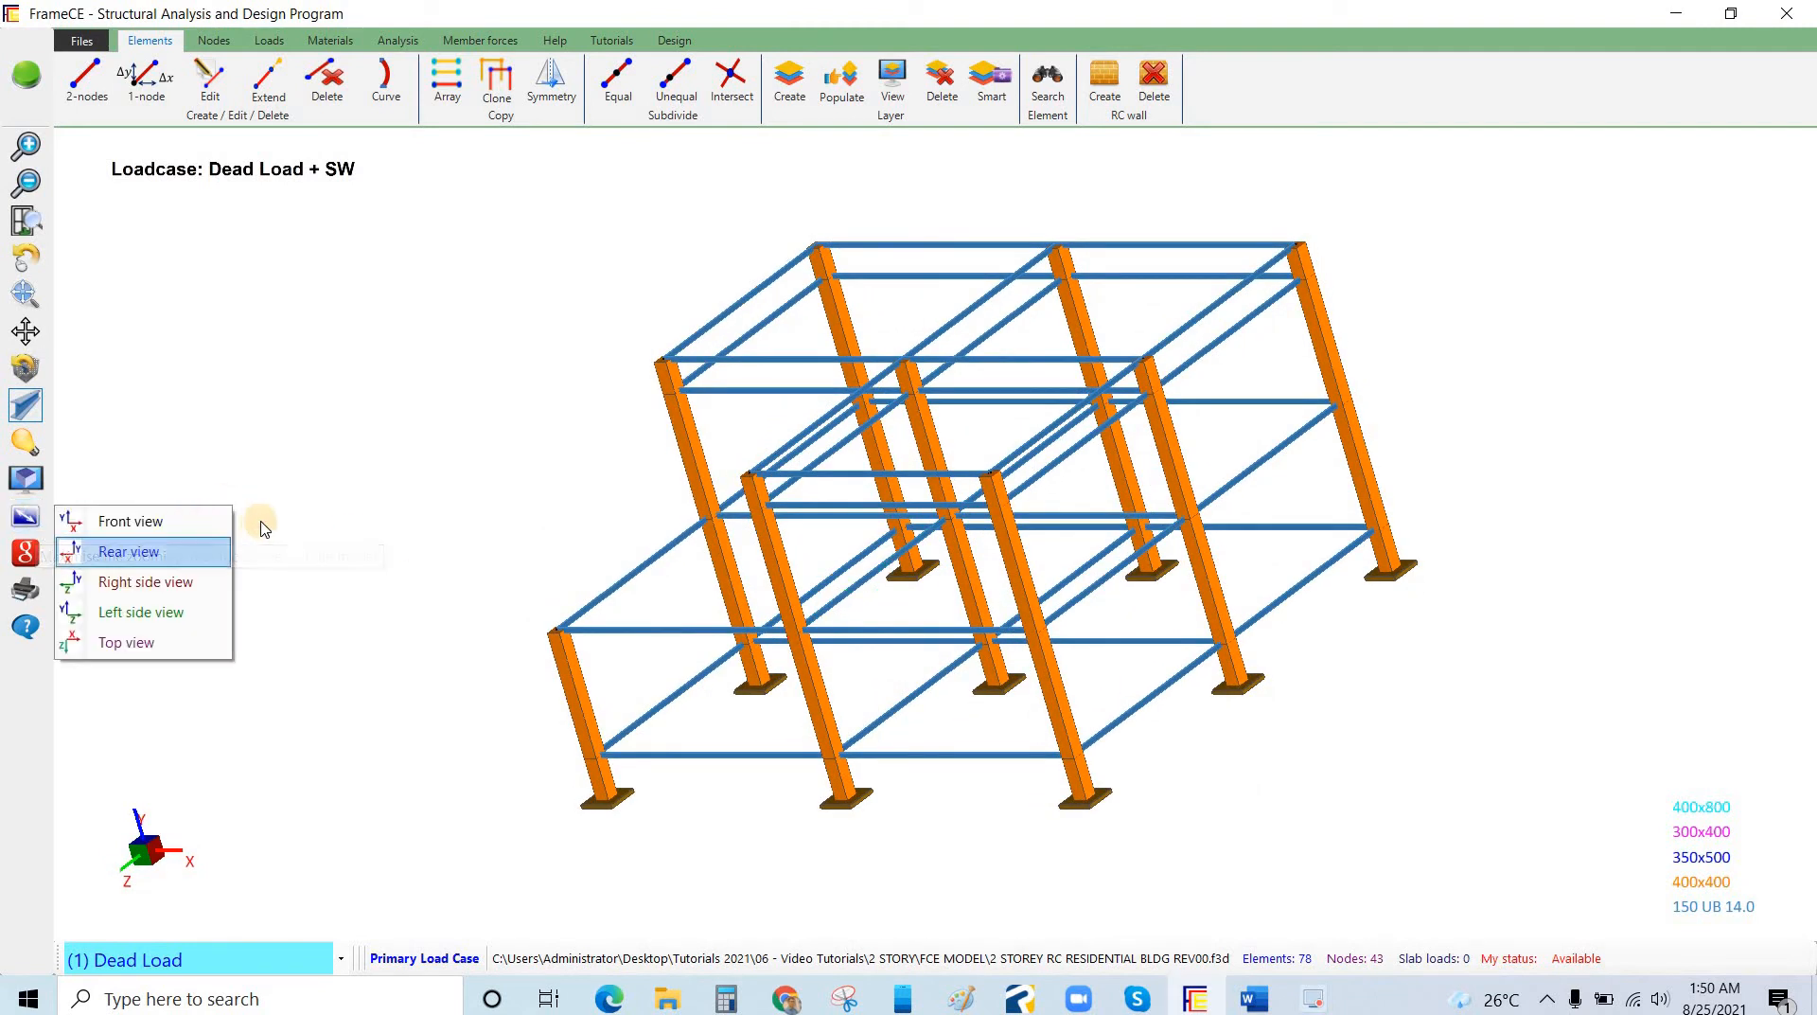
left_click(211, 521)
scroll(702, 197, "down", 3)
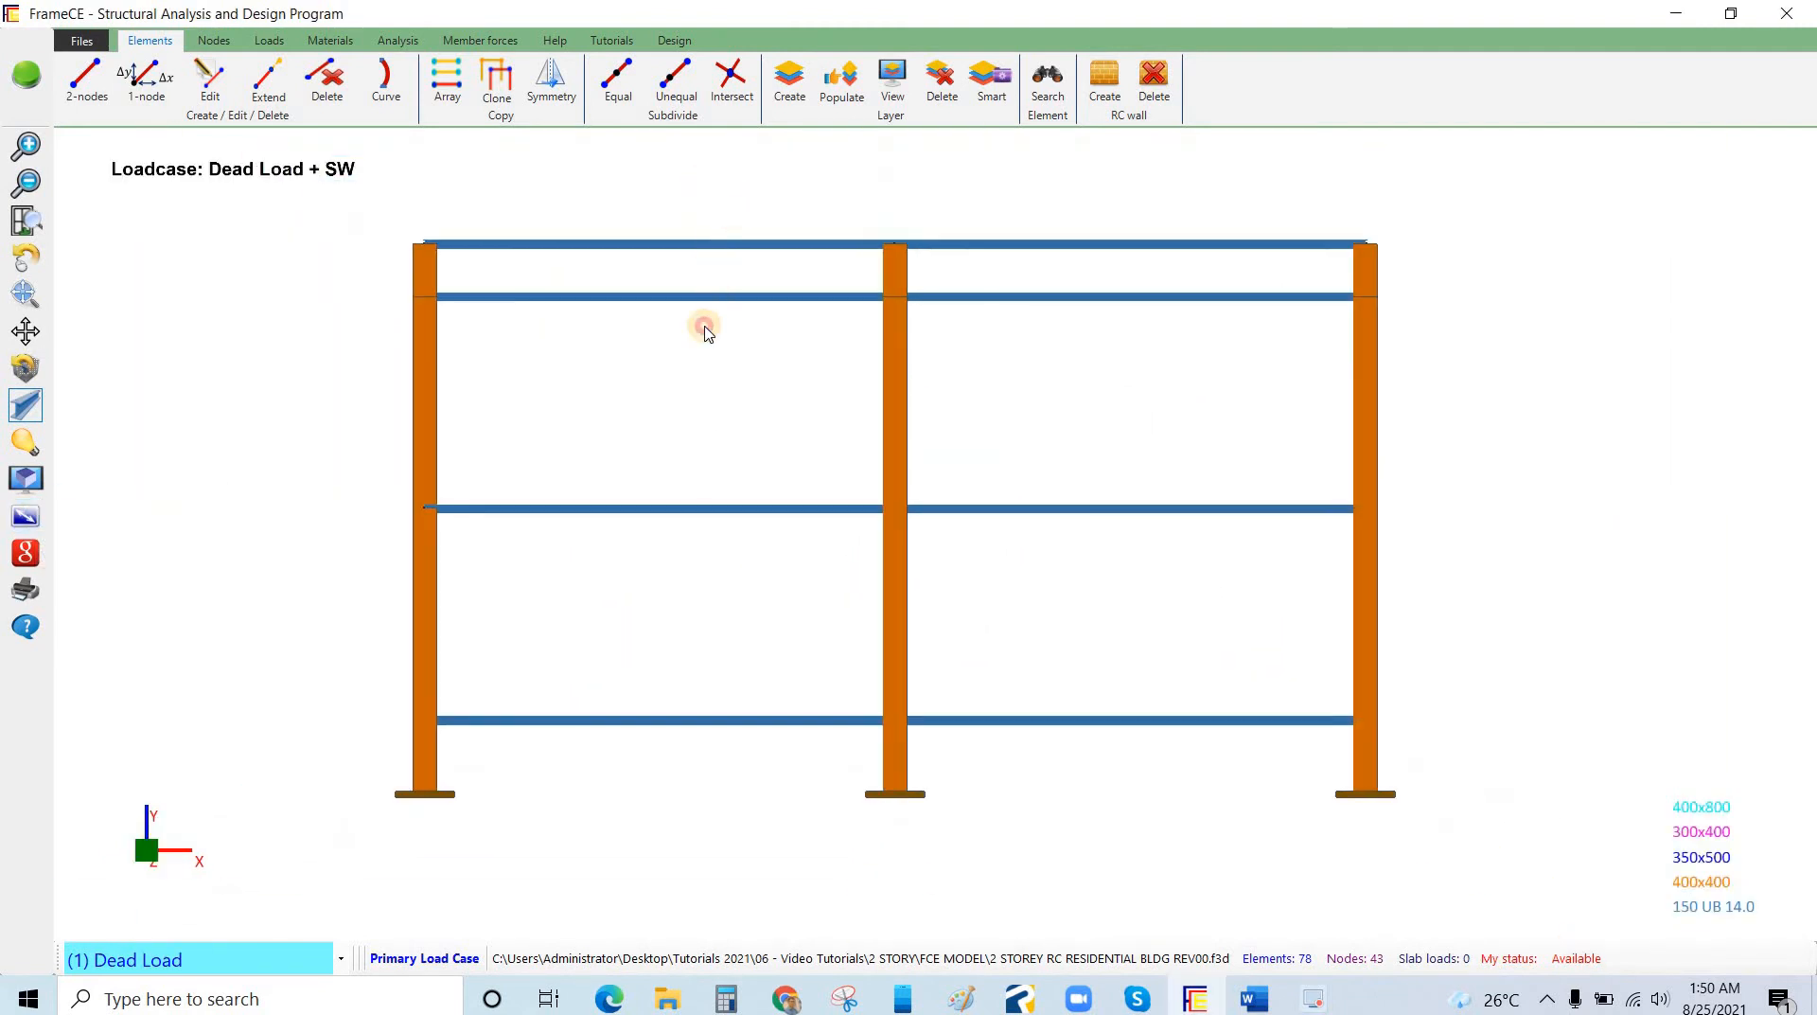
left_click_drag(678, 560, 639, 778)
left_click_drag(1148, 174, 1038, 764)
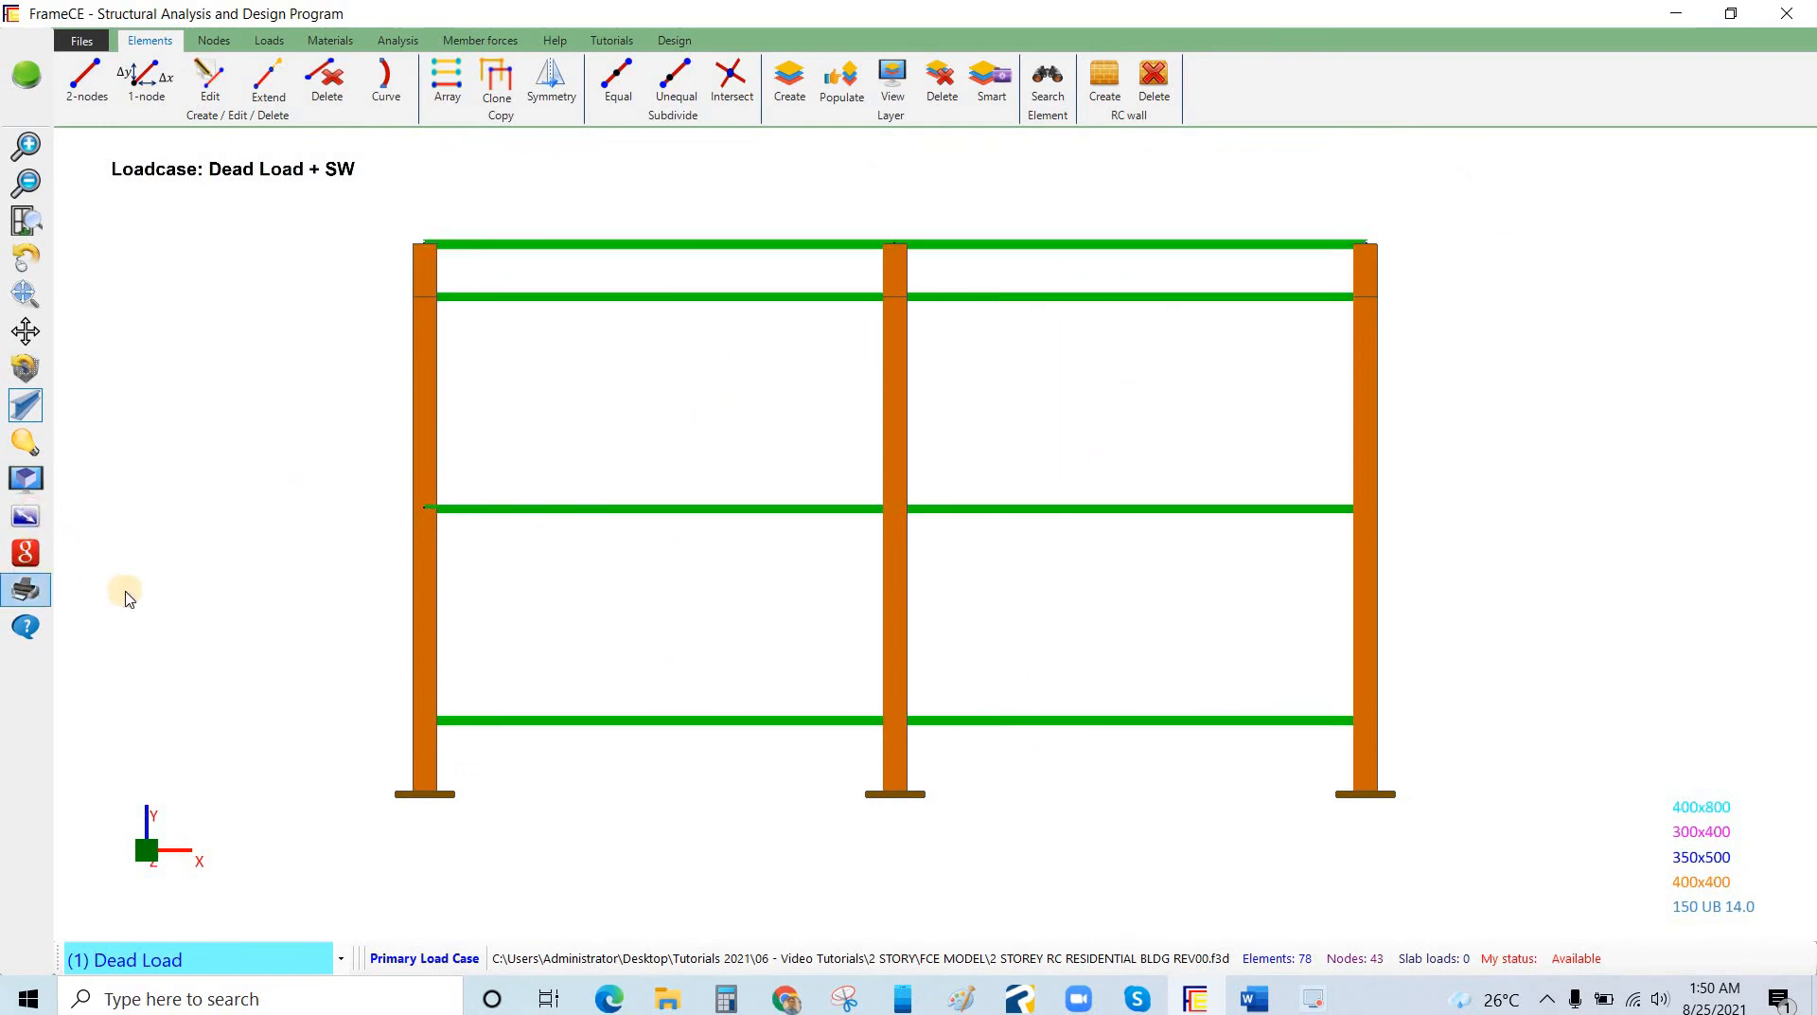
left_click(25, 516)
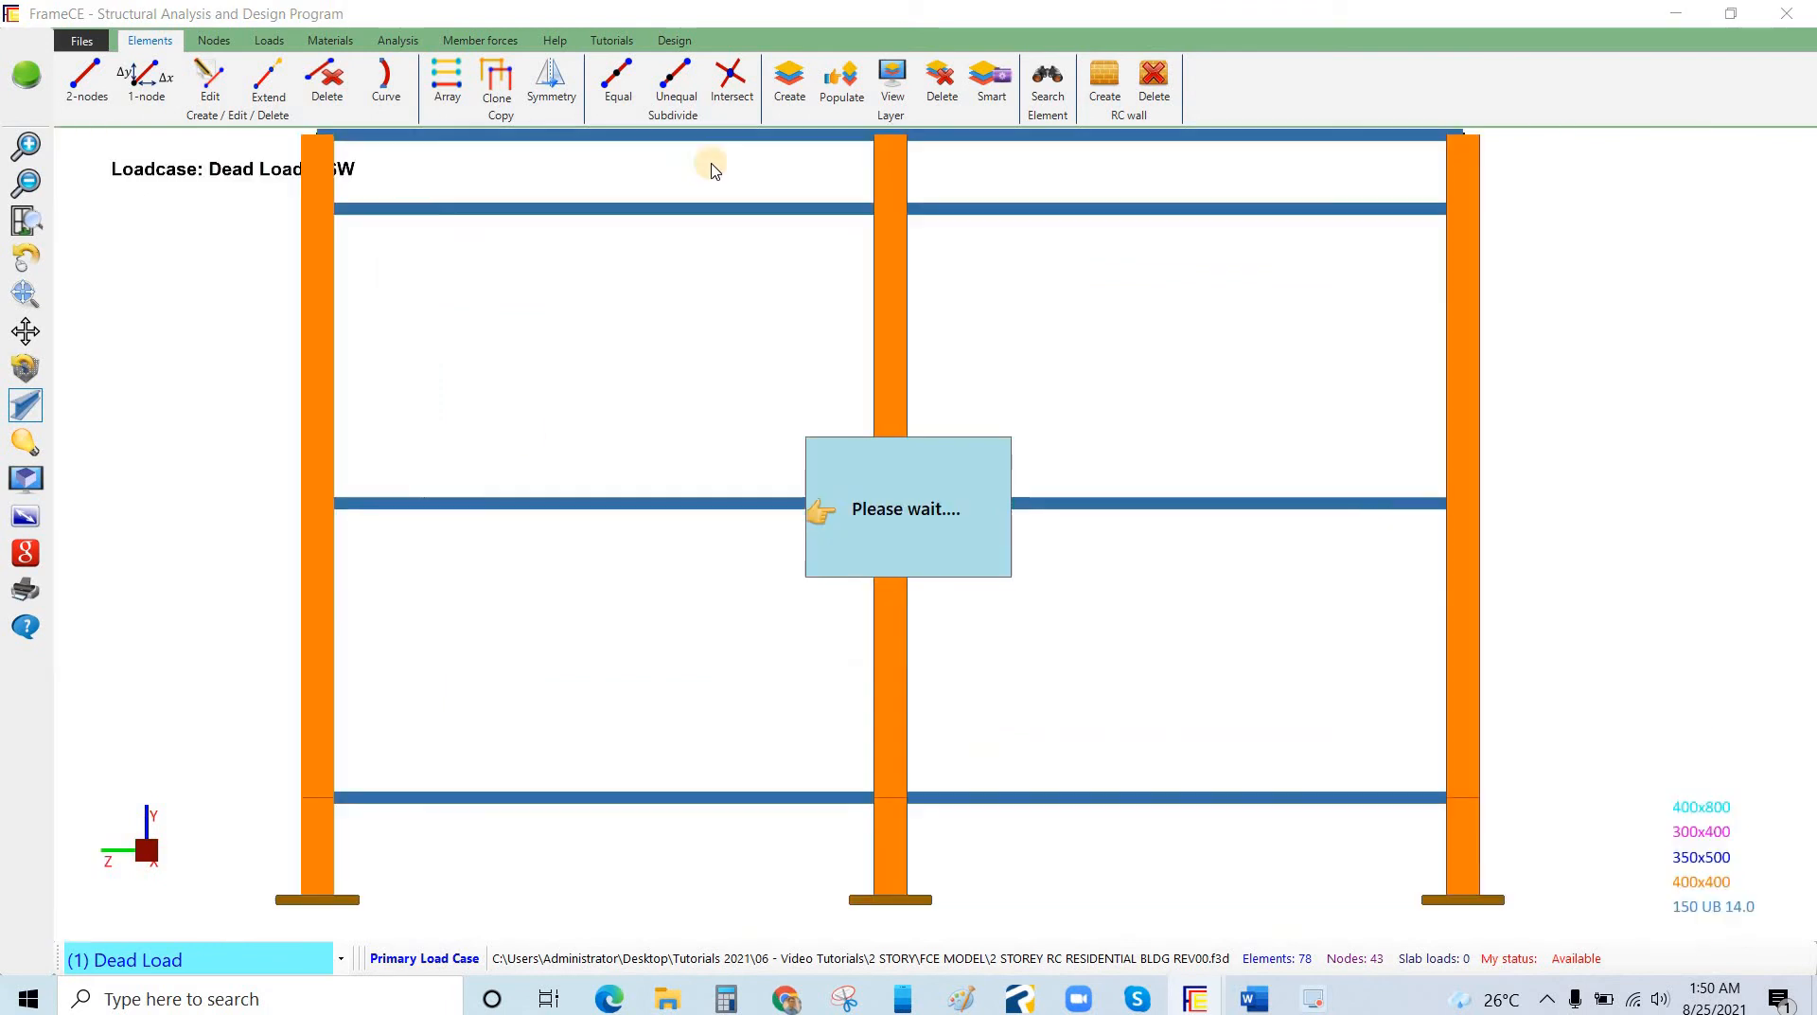
left_click_drag(1176, 172, 1115, 776)
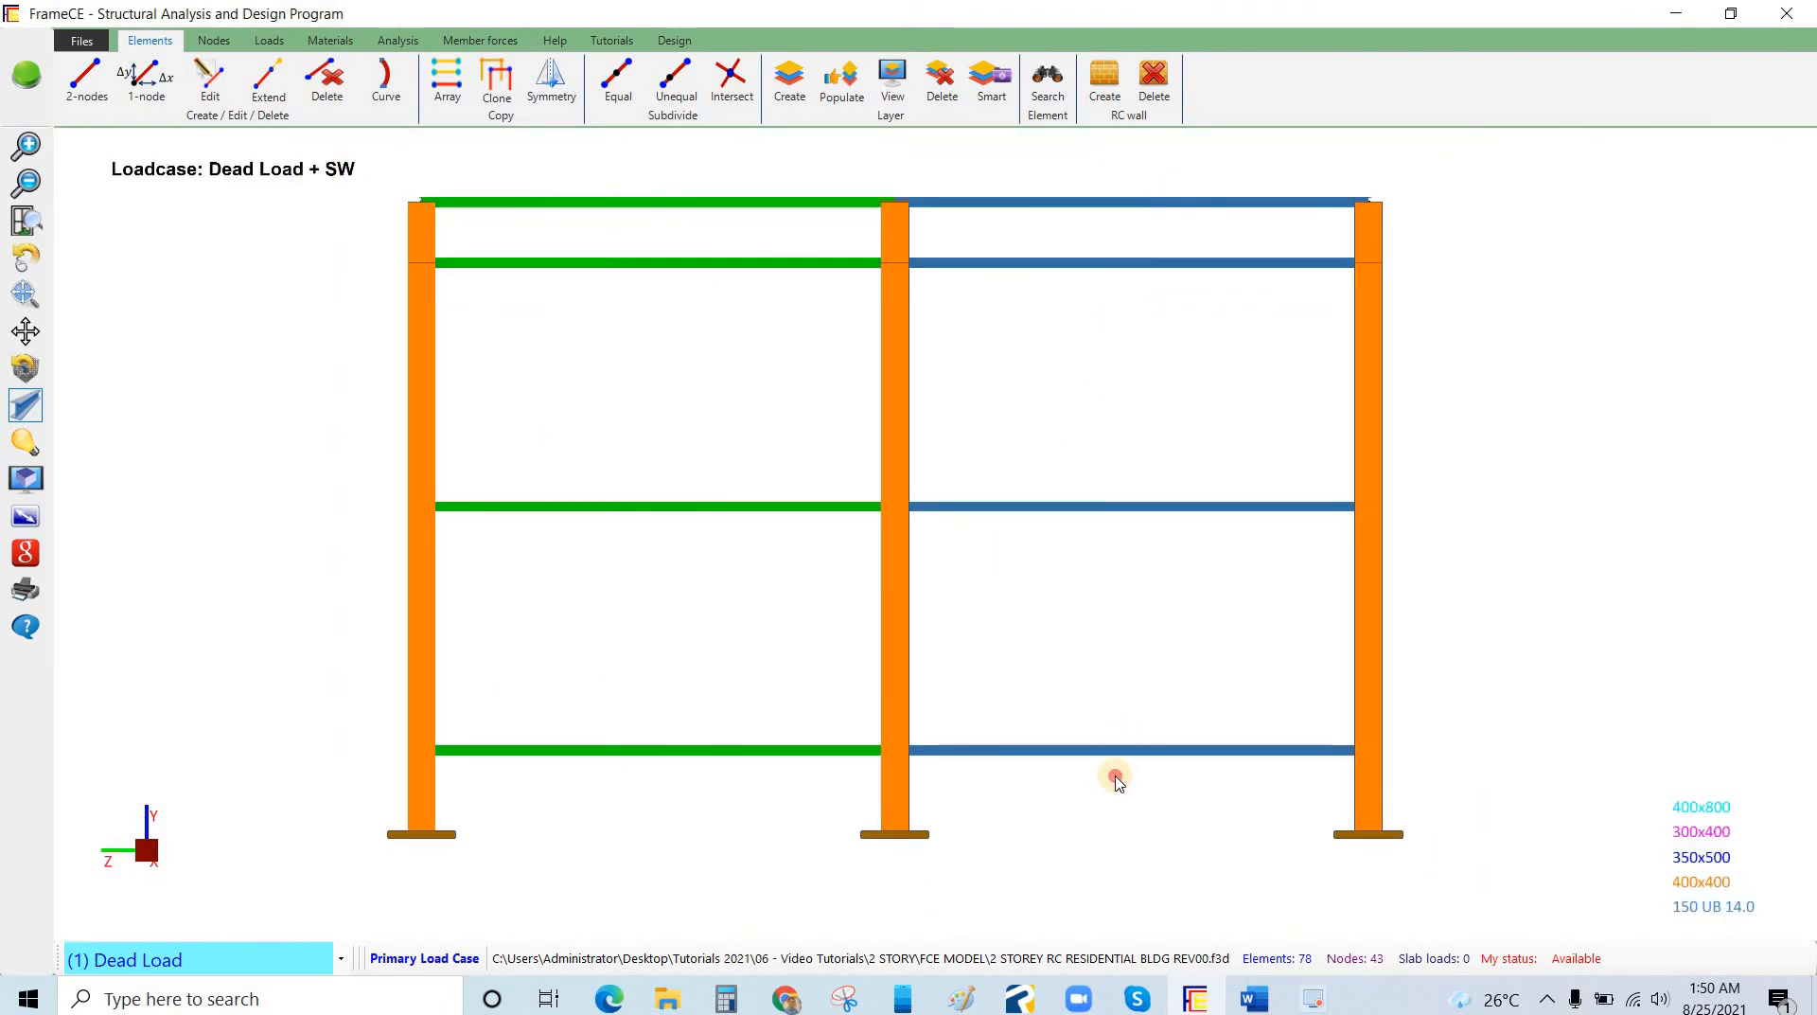
left_click(38, 494)
left_click(235, 542)
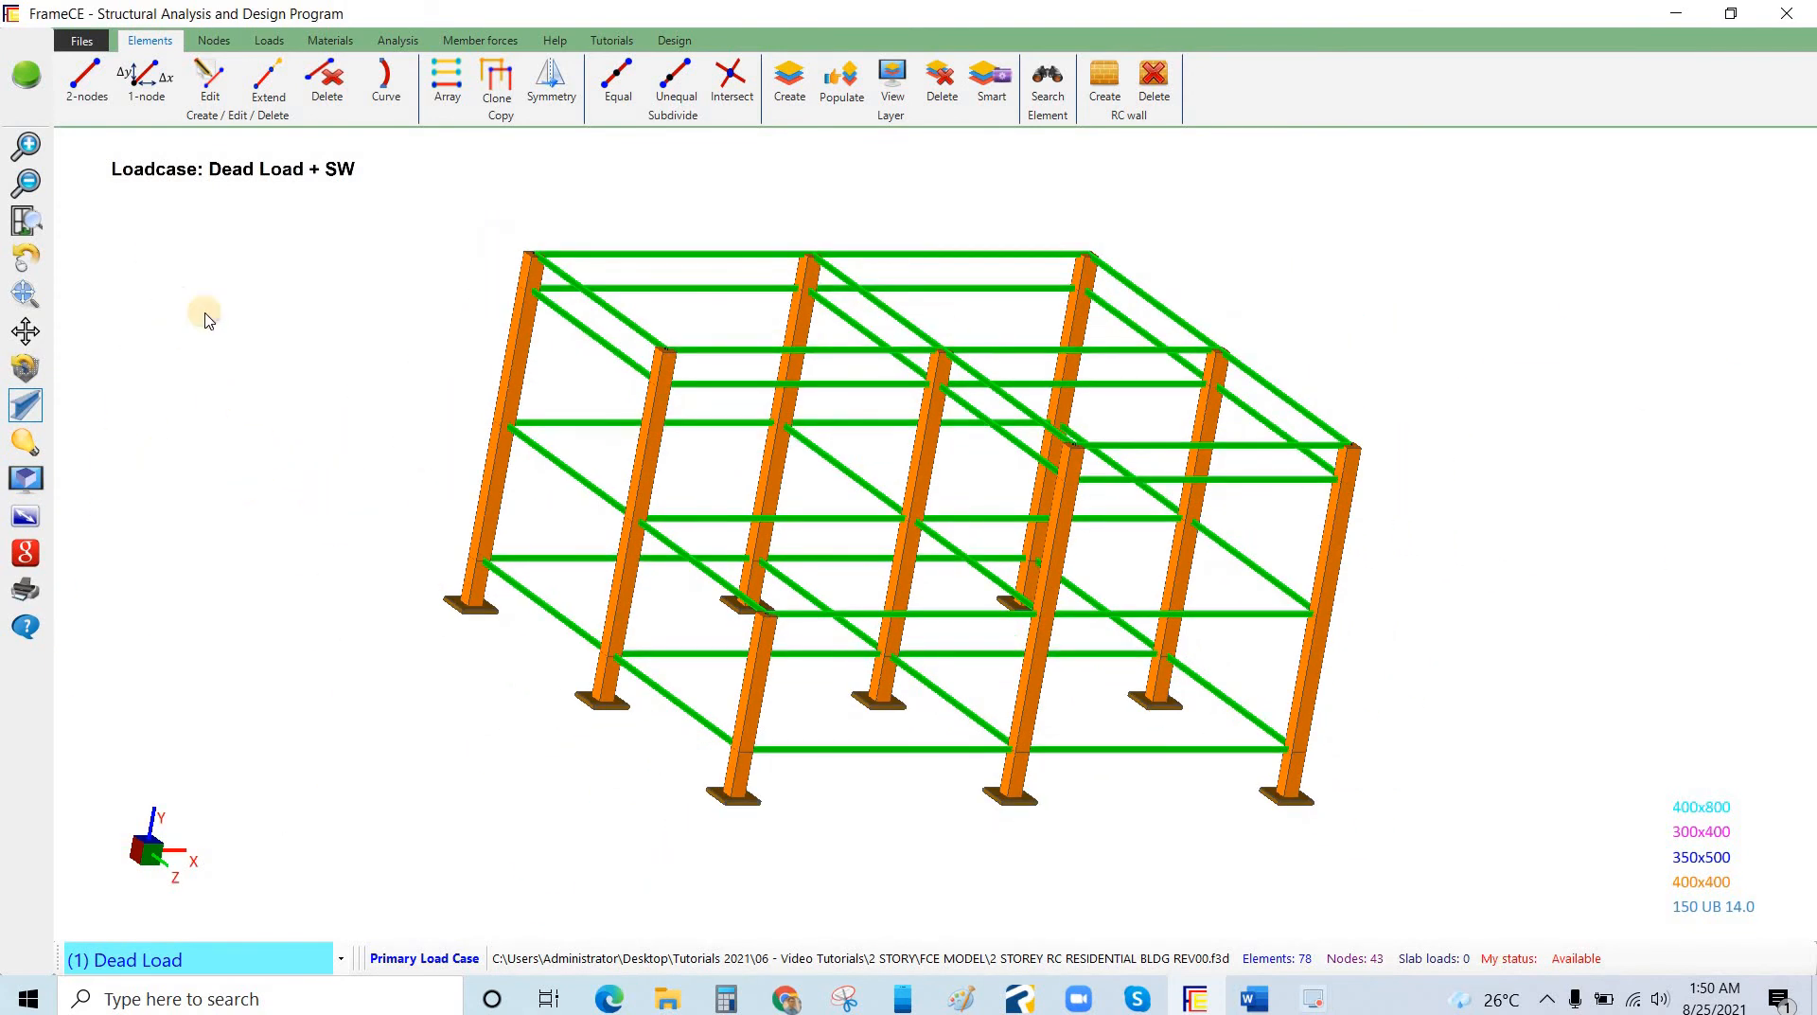
right_click(236, 319)
left_click(236, 315)
left_click(272, 138)
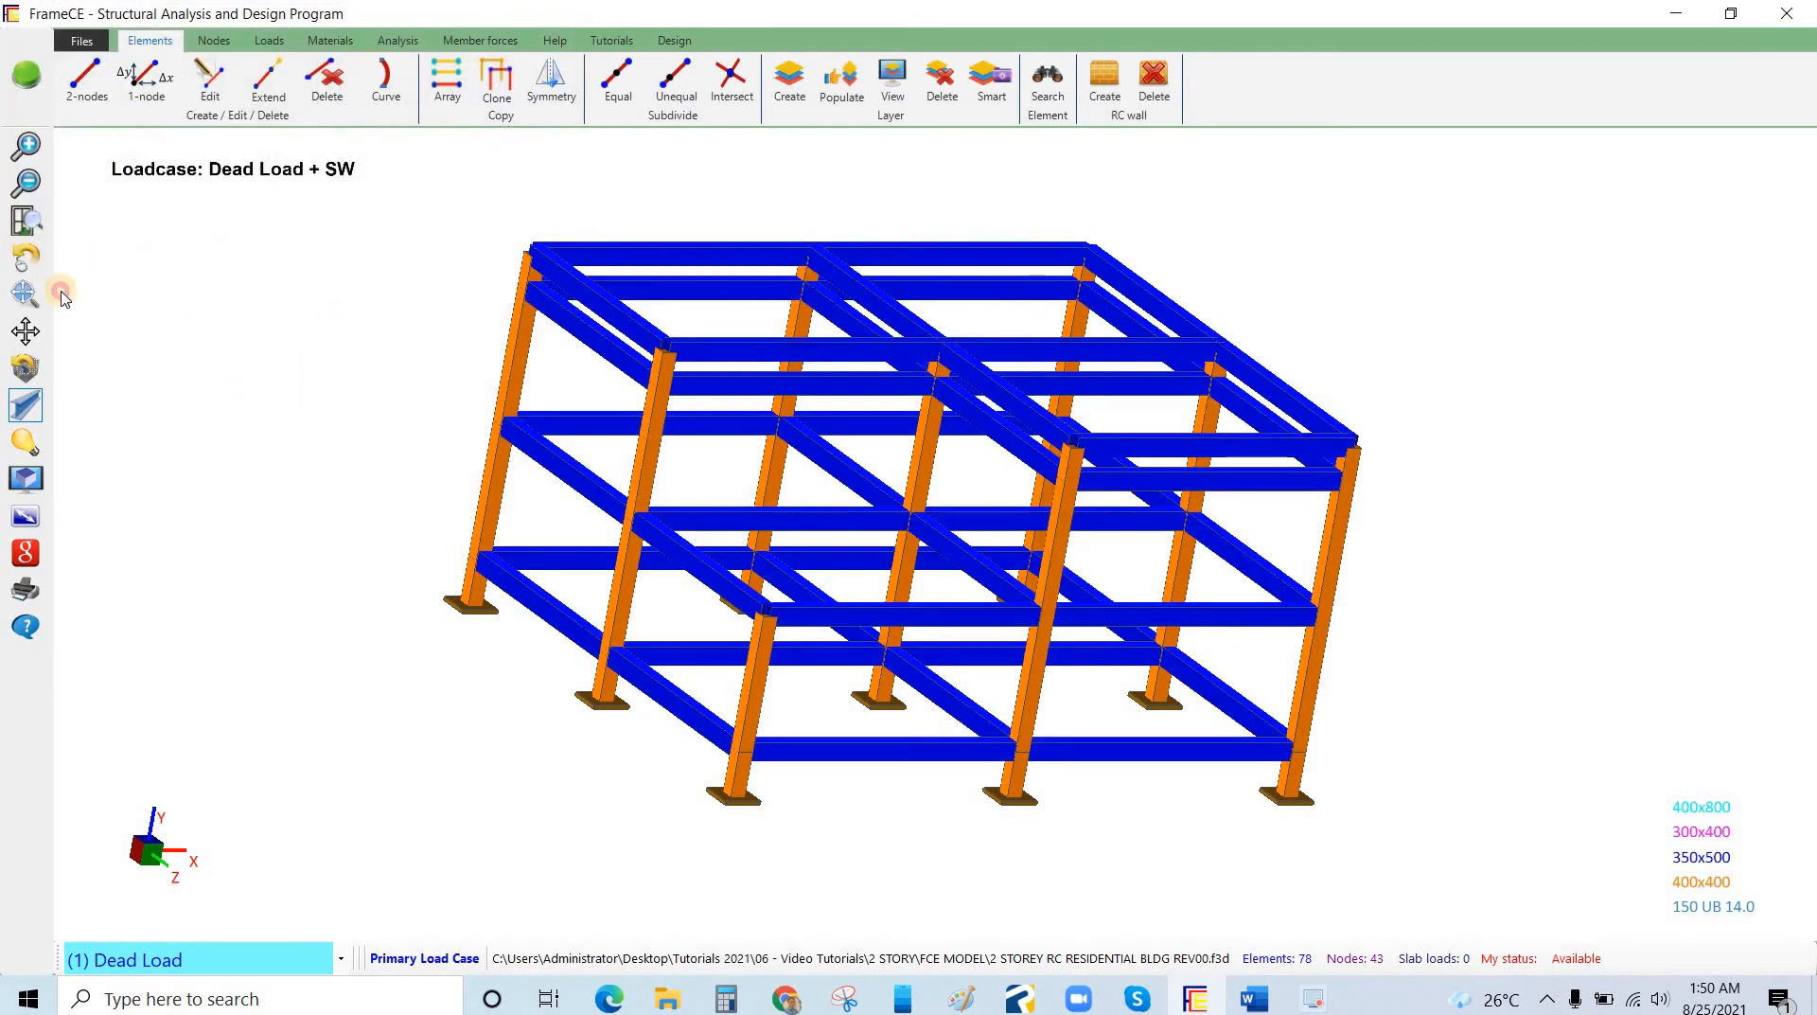
Delete all the topmost beams at the column tops, above the roof floor beams, in both directions.
left_click_drag(303, 470, 596, 326)
left_click(597, 327)
left_click(713, 355)
left_click(975, 374)
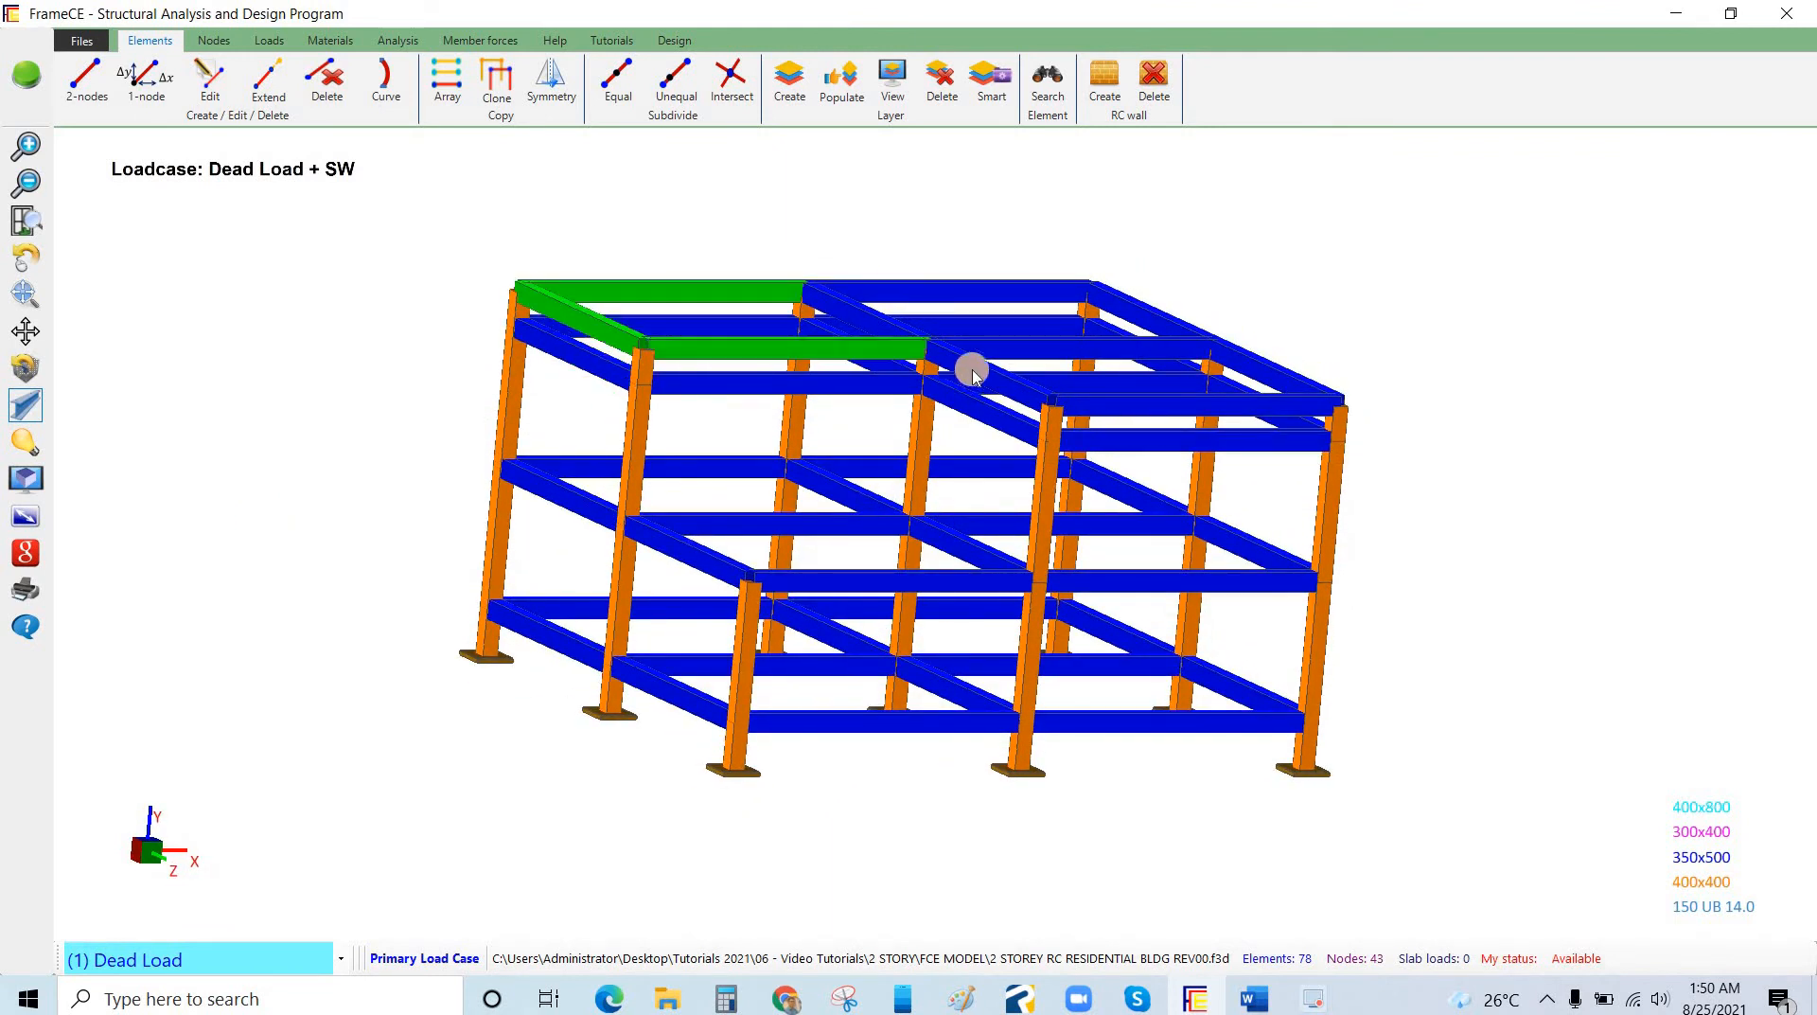
left_click(903, 328)
left_click(942, 286)
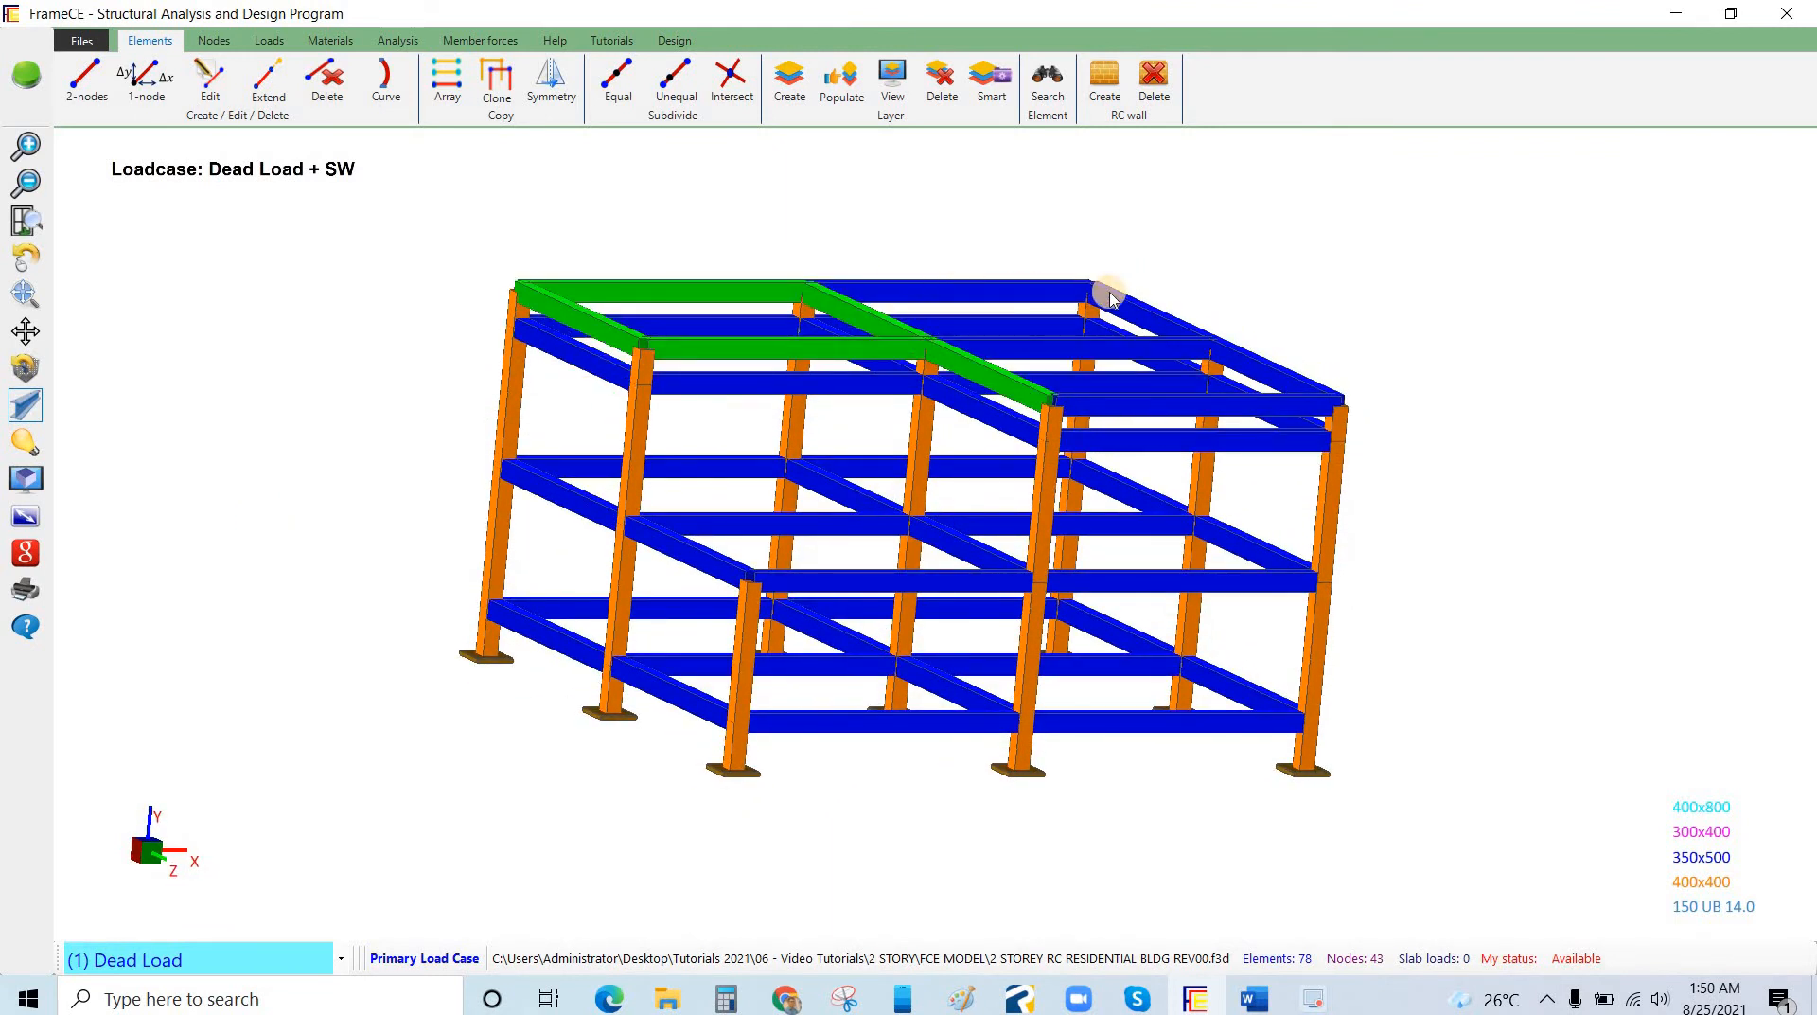
left_click(1267, 371)
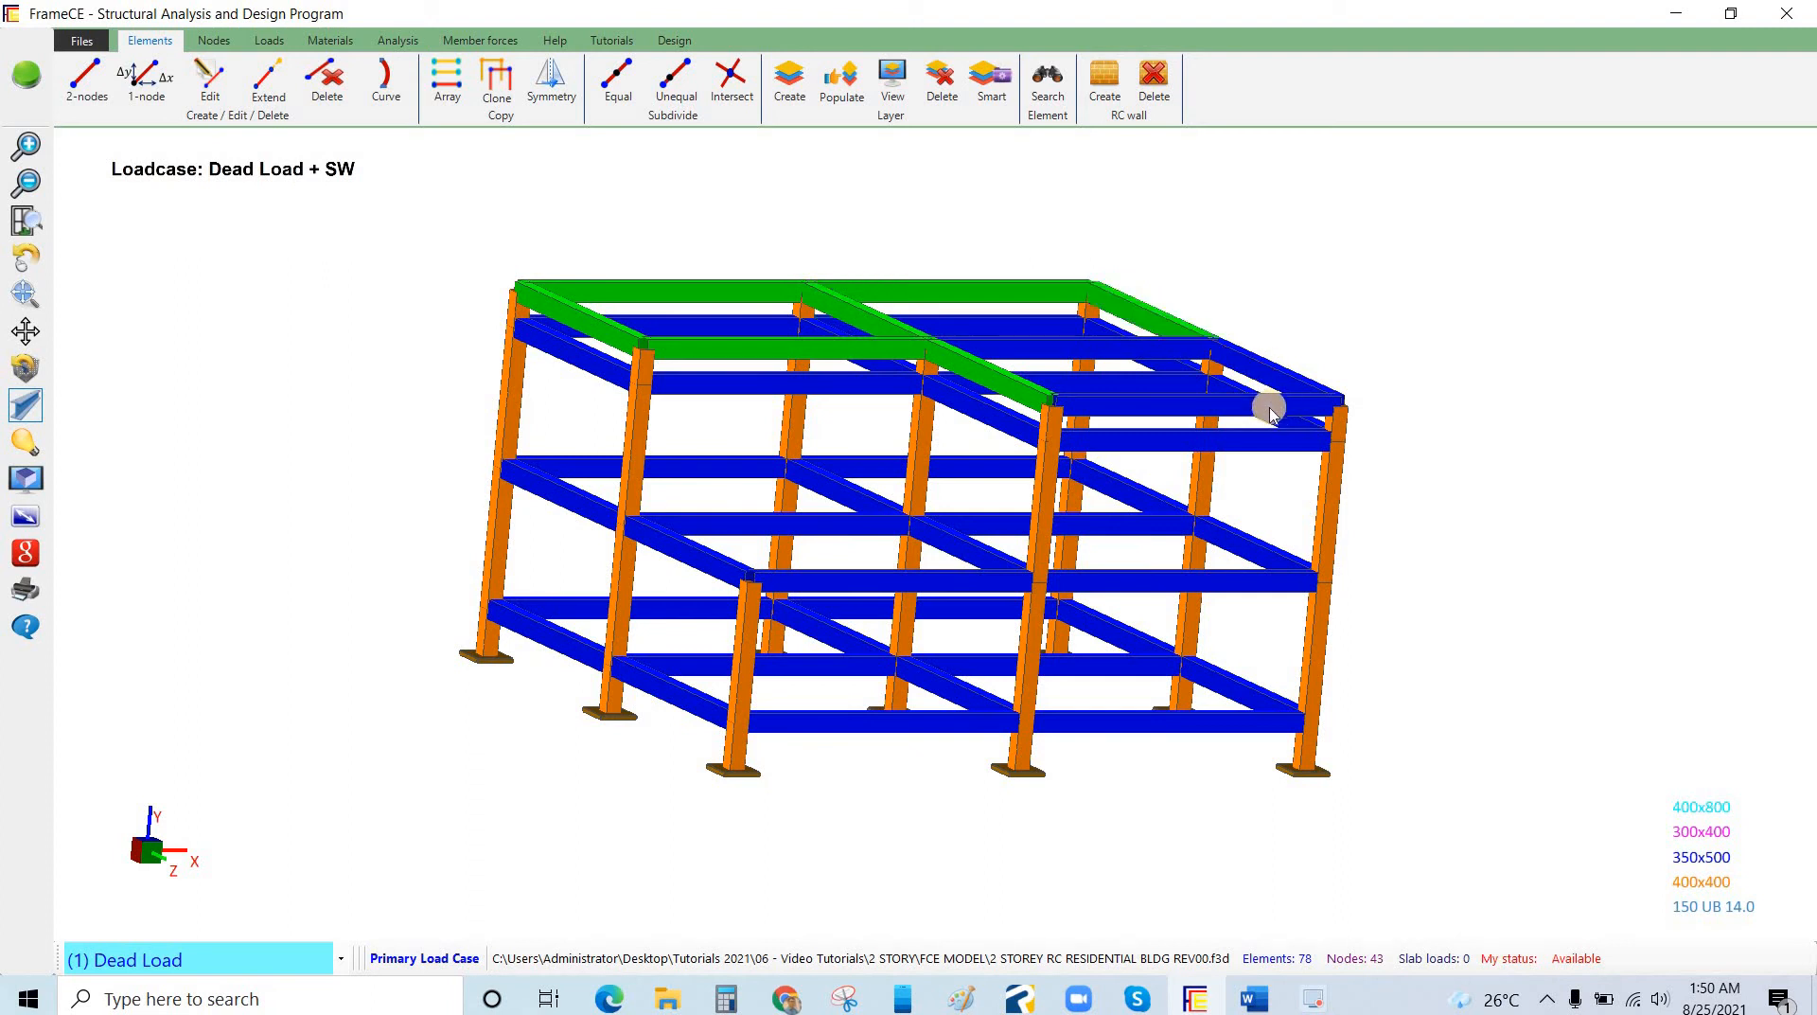
left_click(1153, 398)
left_click(1088, 352)
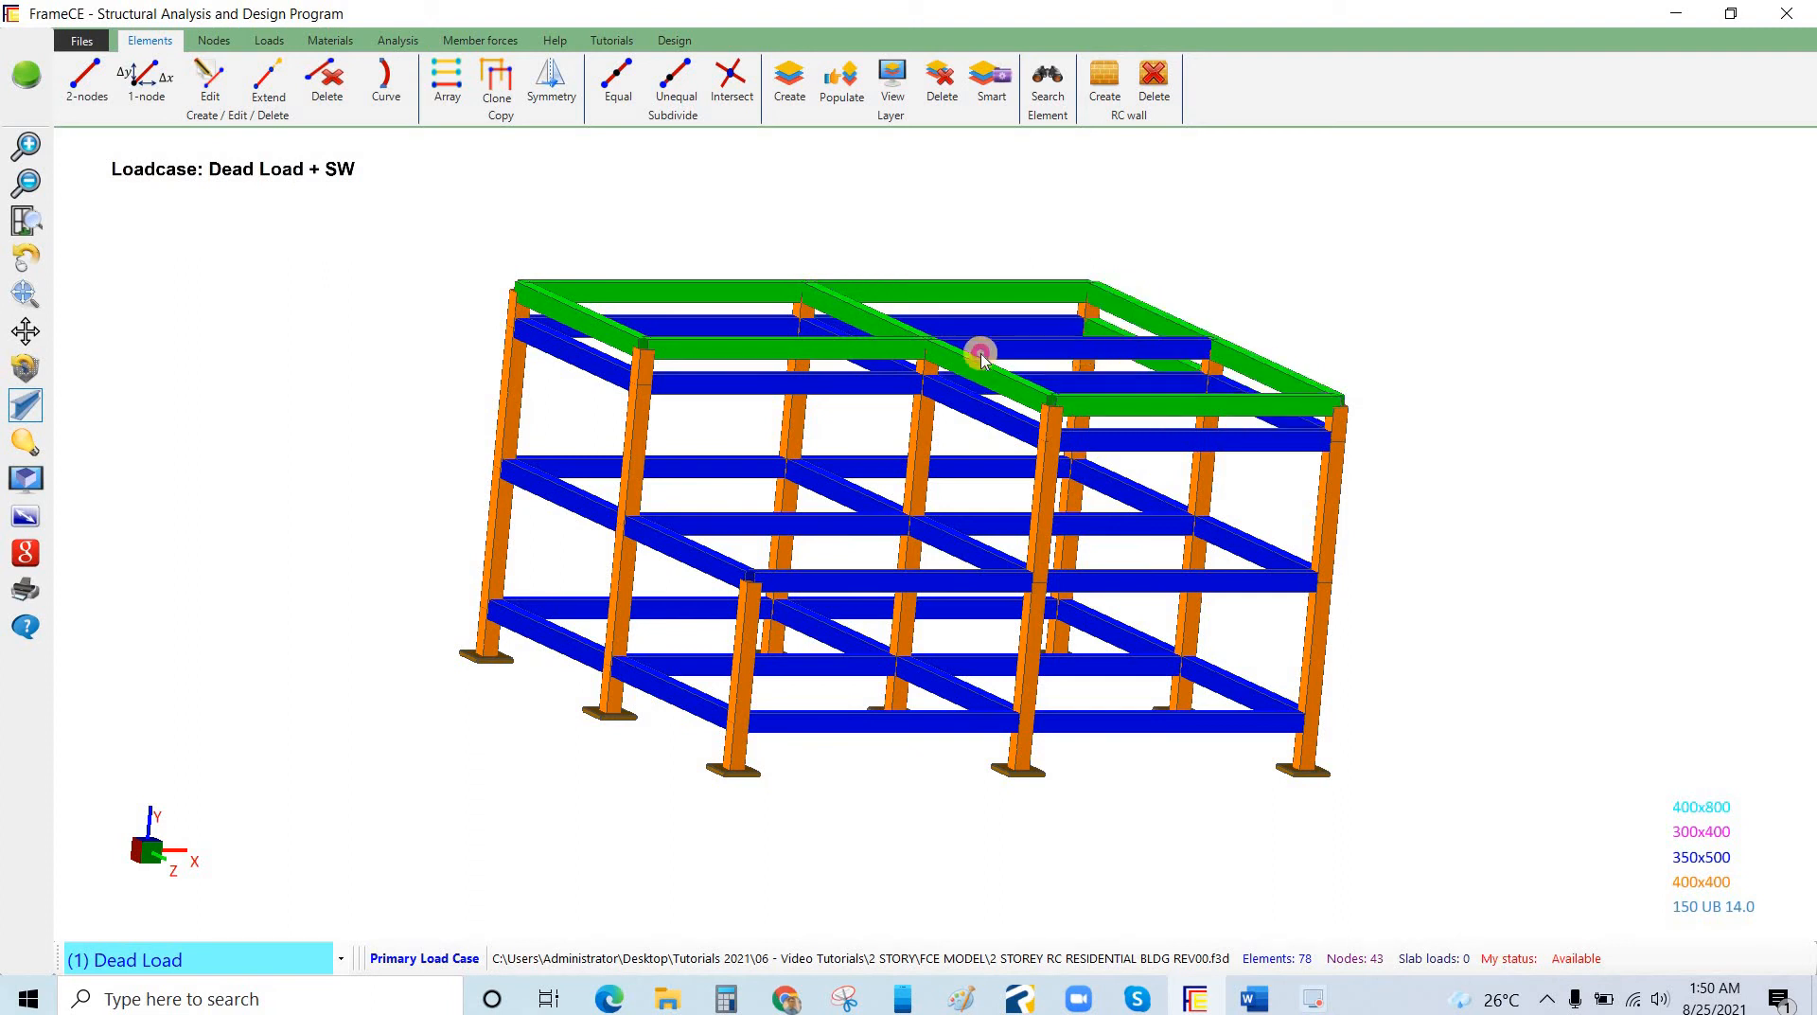
right_click(182, 319)
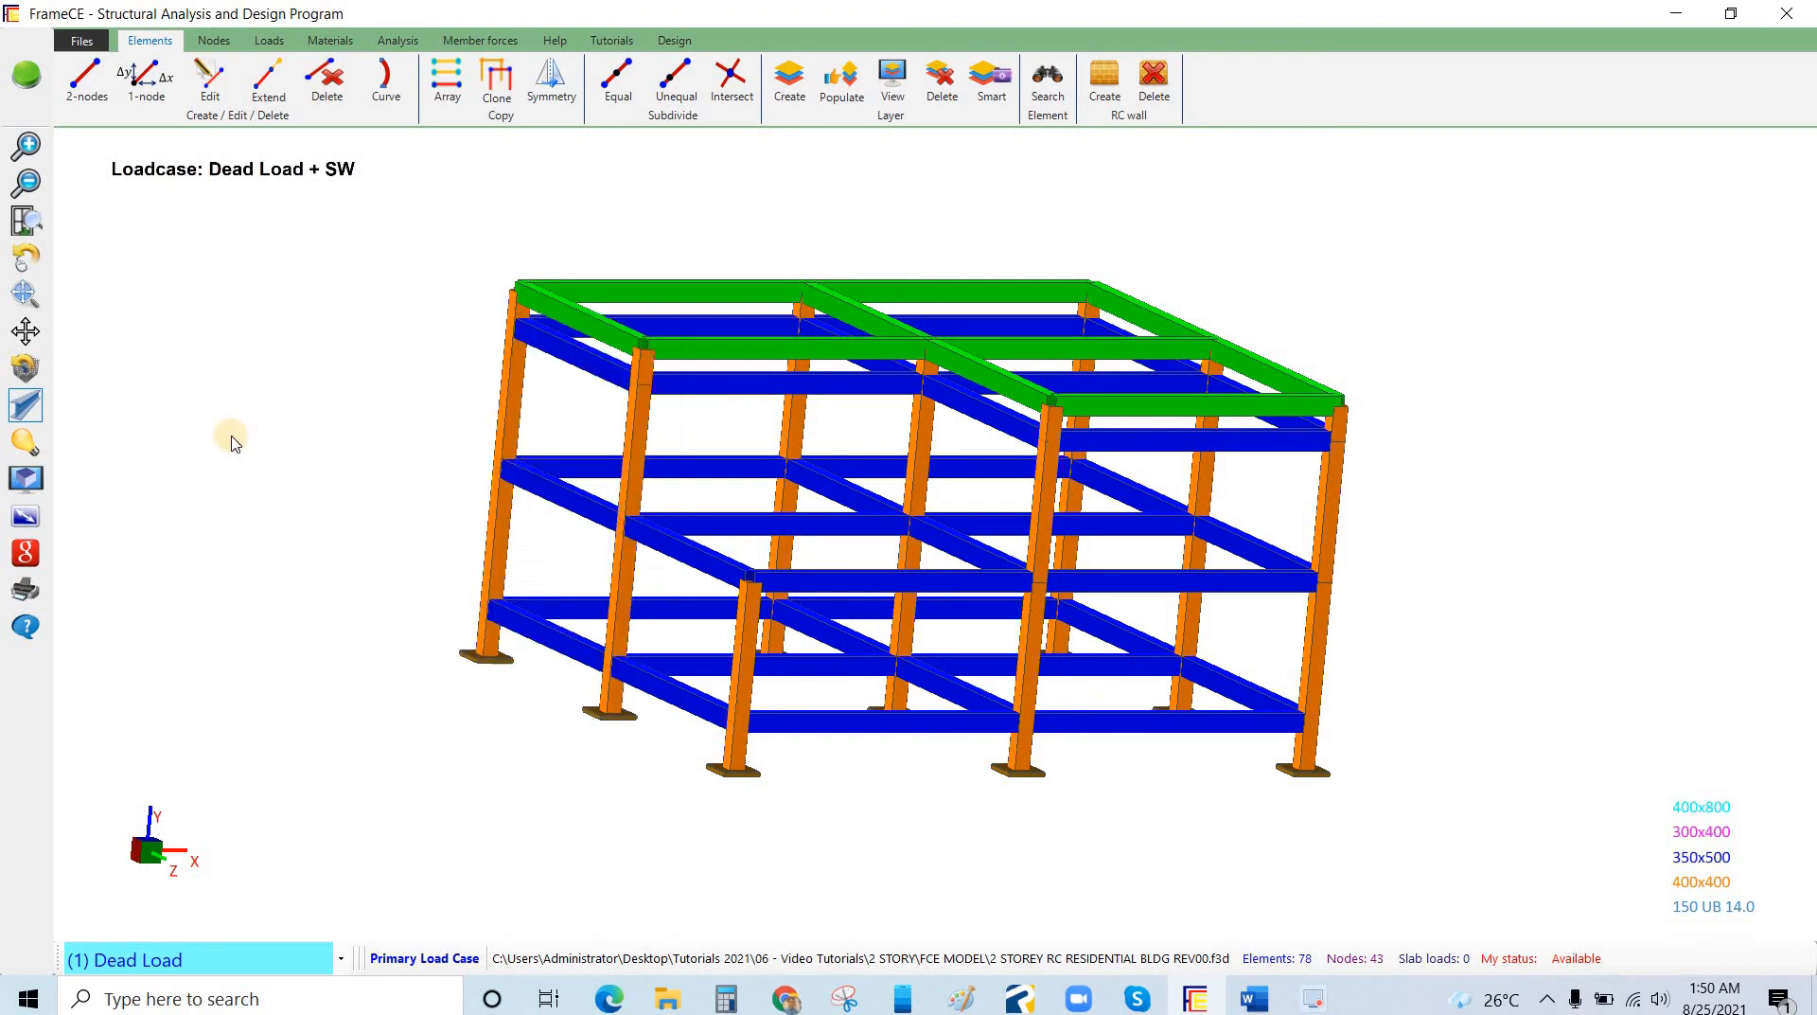
right_click(146, 231)
left_click(276, 441)
left_click(730, 67)
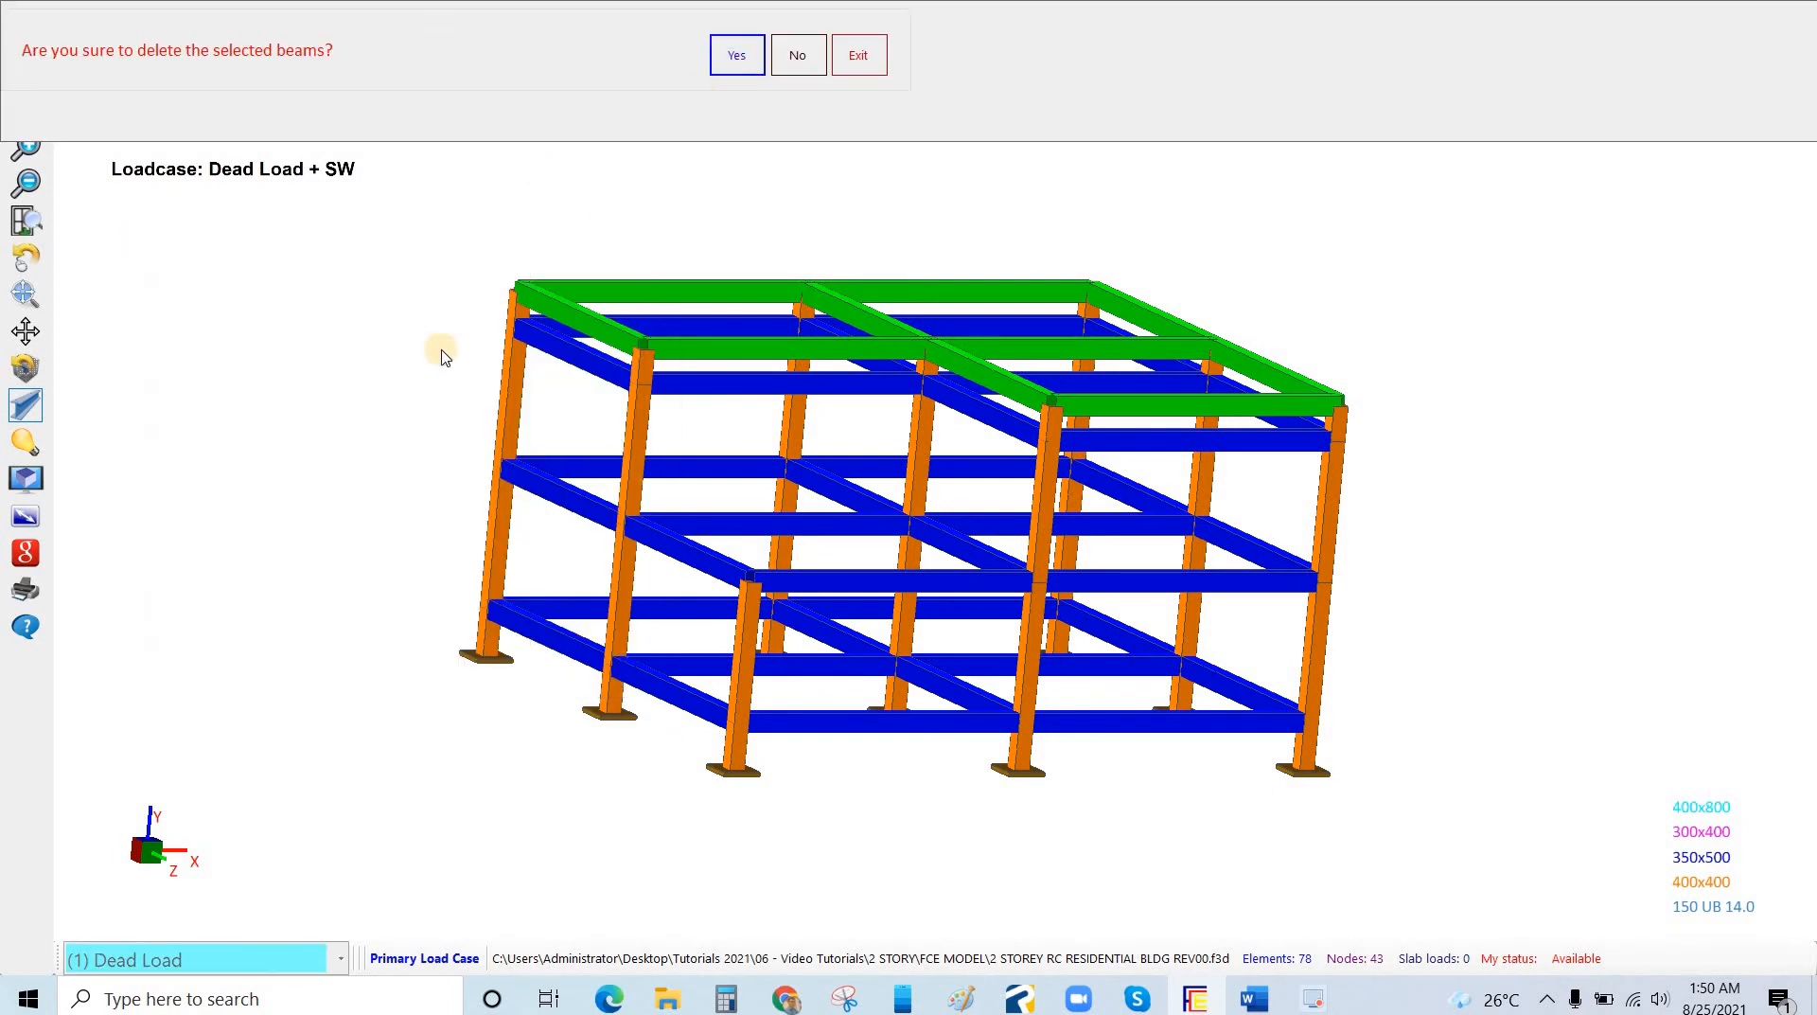
left_click(25, 256)
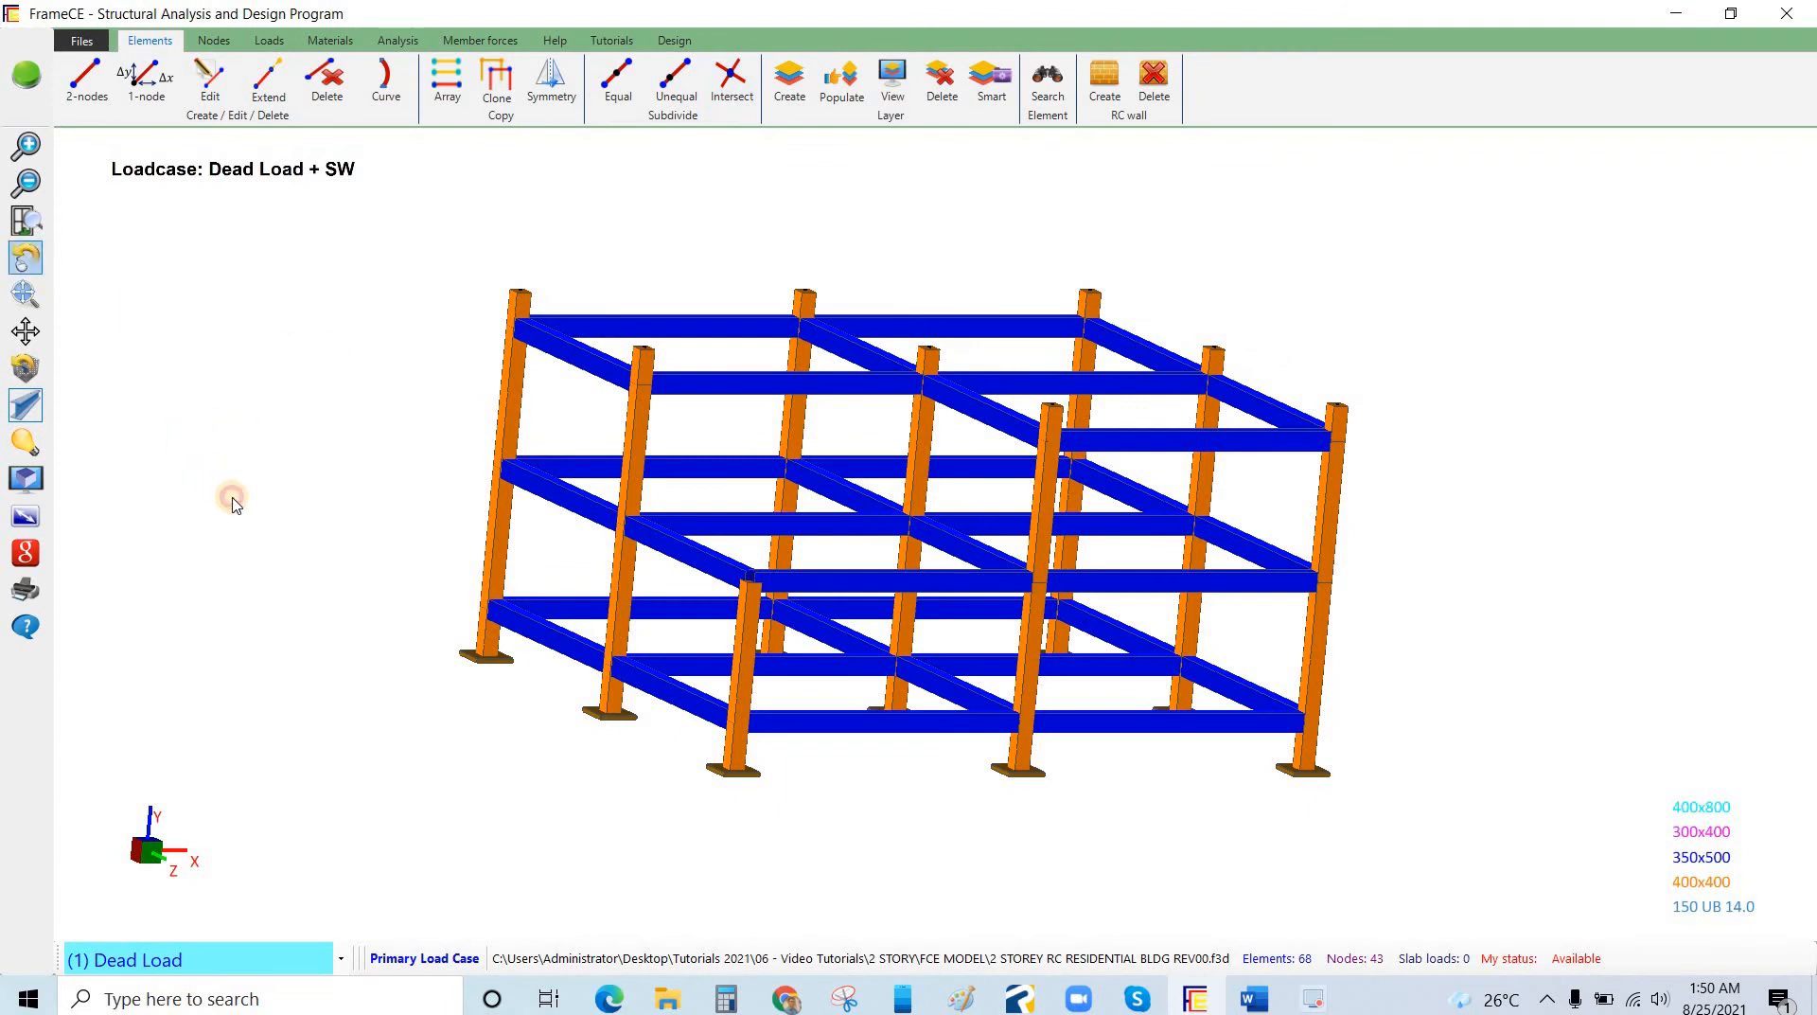
Switch to the S101 foundation and framing plans PDF in Edge and examine the ground floor framing plan, moving on to the 2nd floor plan.
left_click_drag(264, 537, 739, 489)
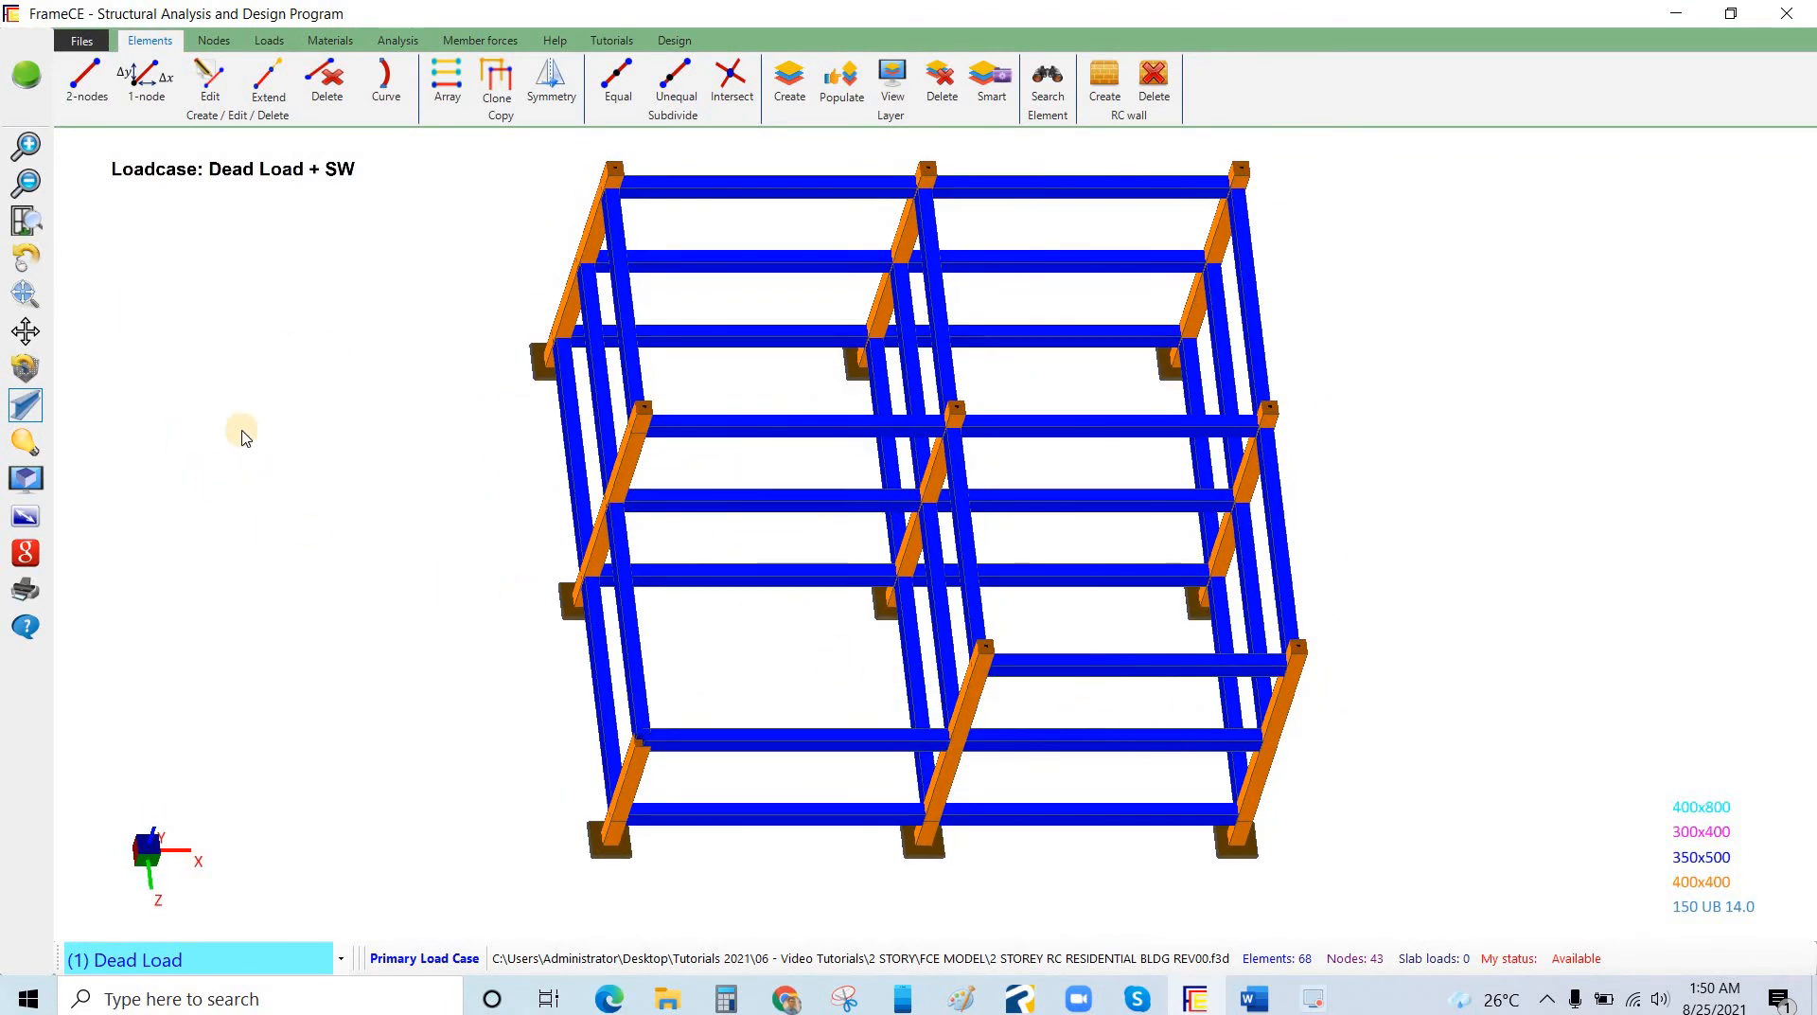
left_click_drag(194, 514, 989, 896)
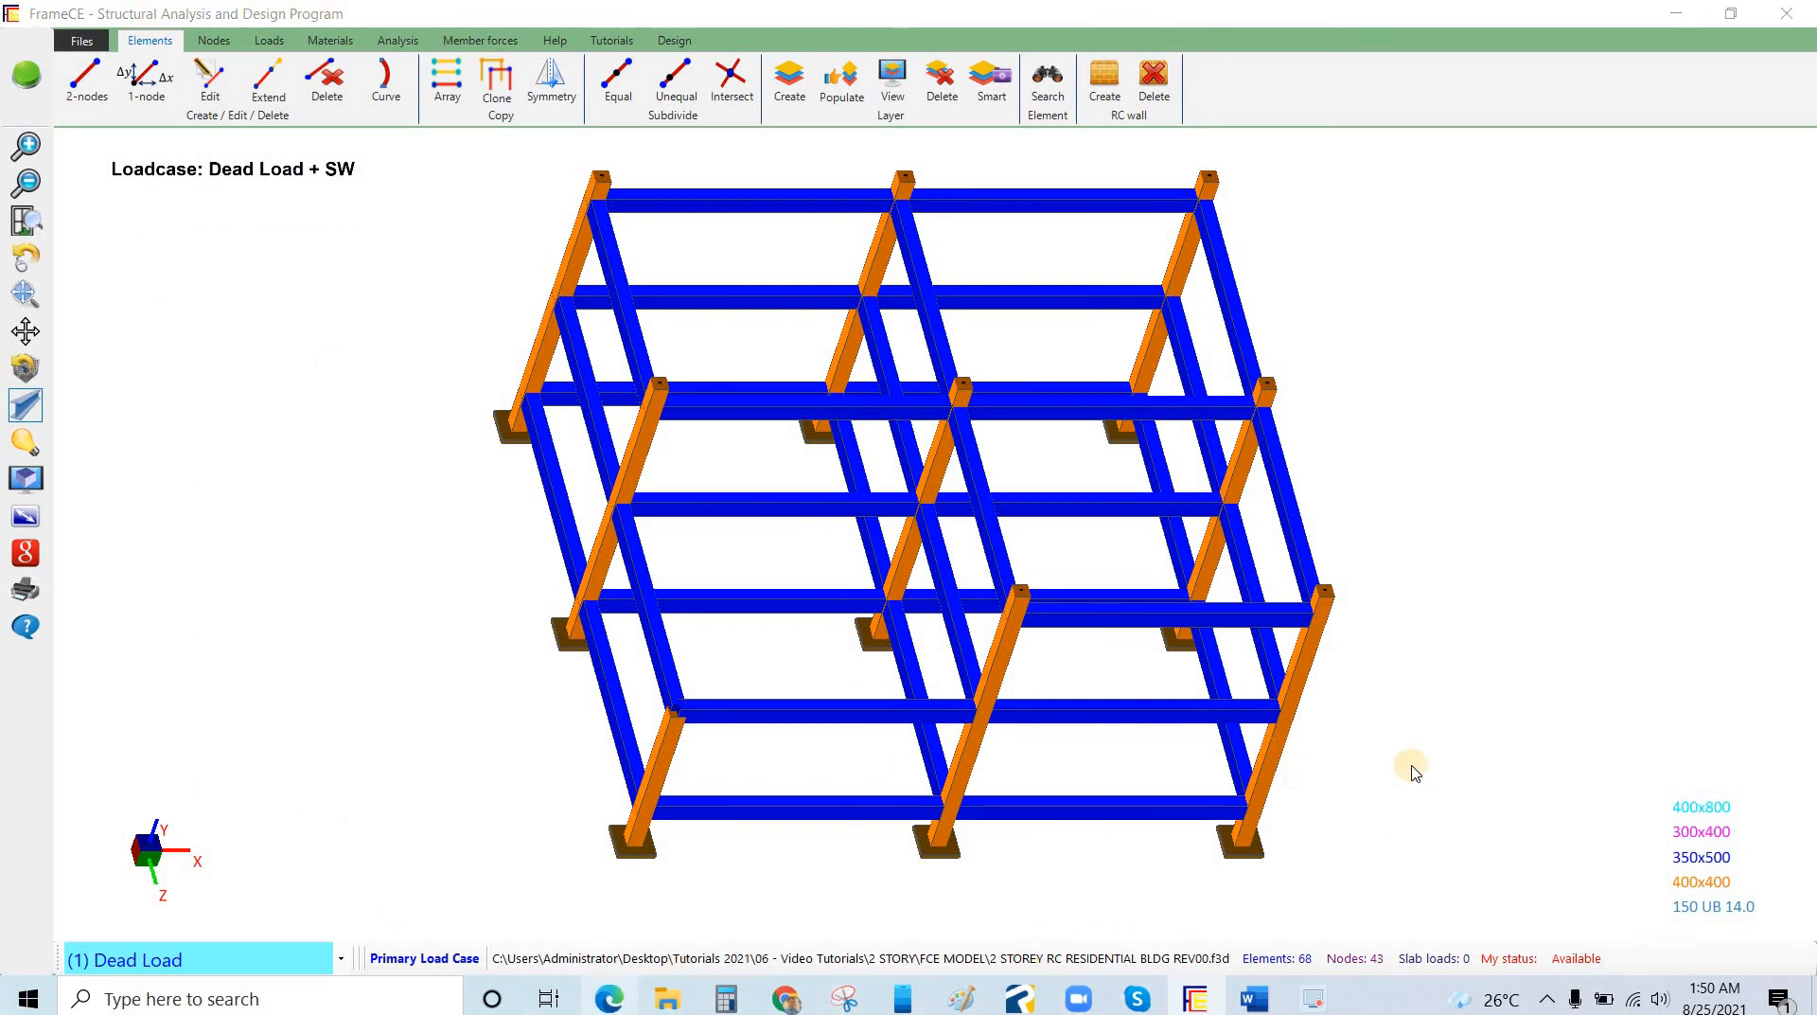
key("alt+Tab")
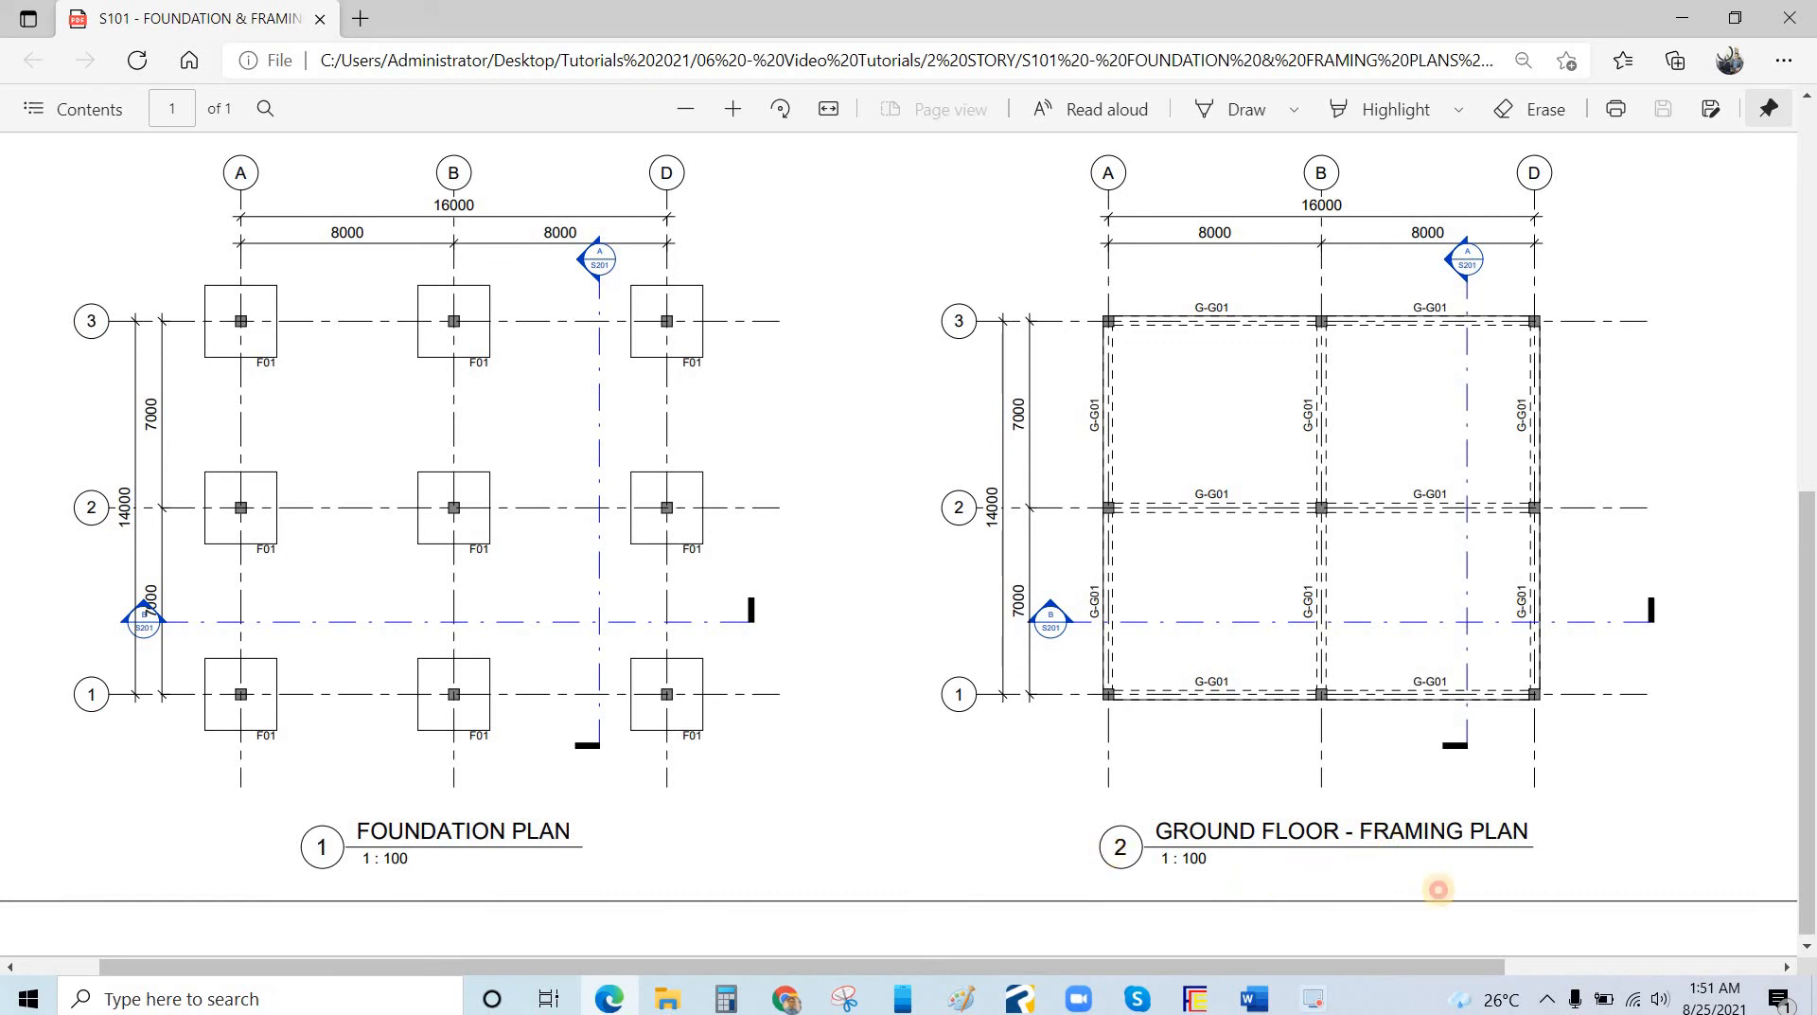
mouse_move(1105, 847)
left_mouse_down()
mouse_move(1400, 861)
mouse_move(1088, 861)
left_mouse_up()
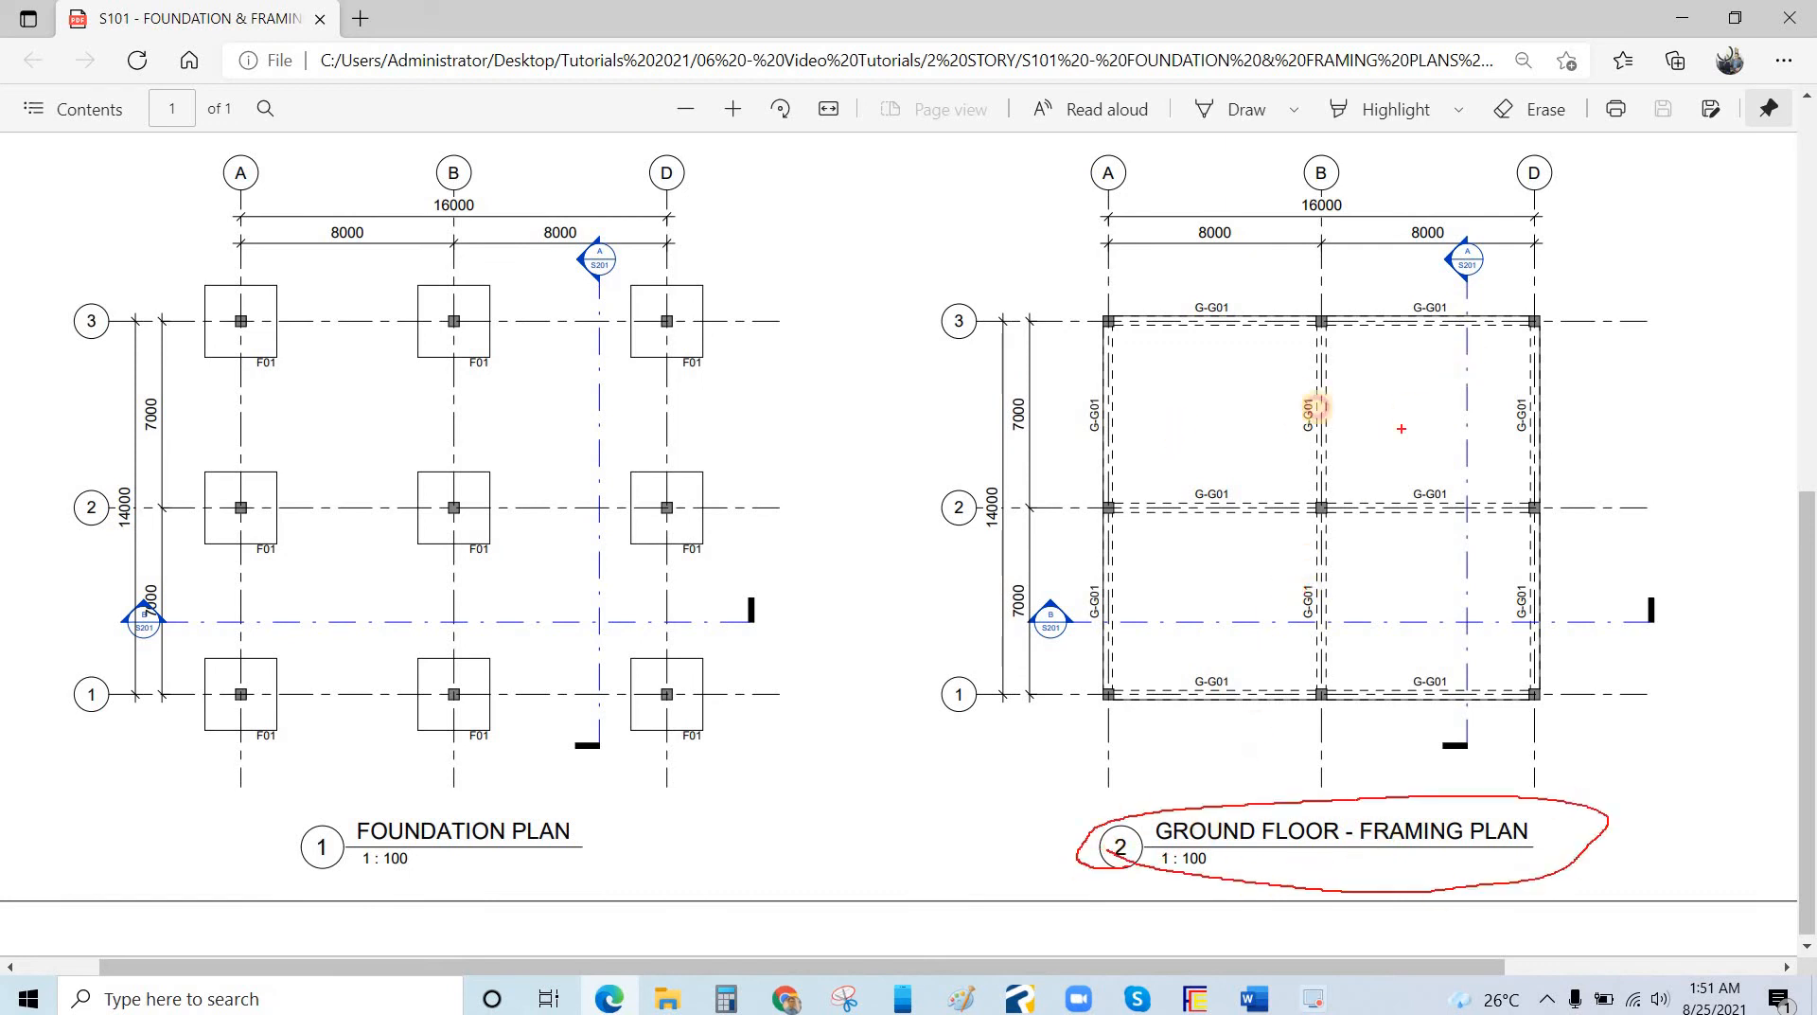
left_click_drag(1162, 433, 1268, 385)
left_click_drag(1325, 603, 1218, 653)
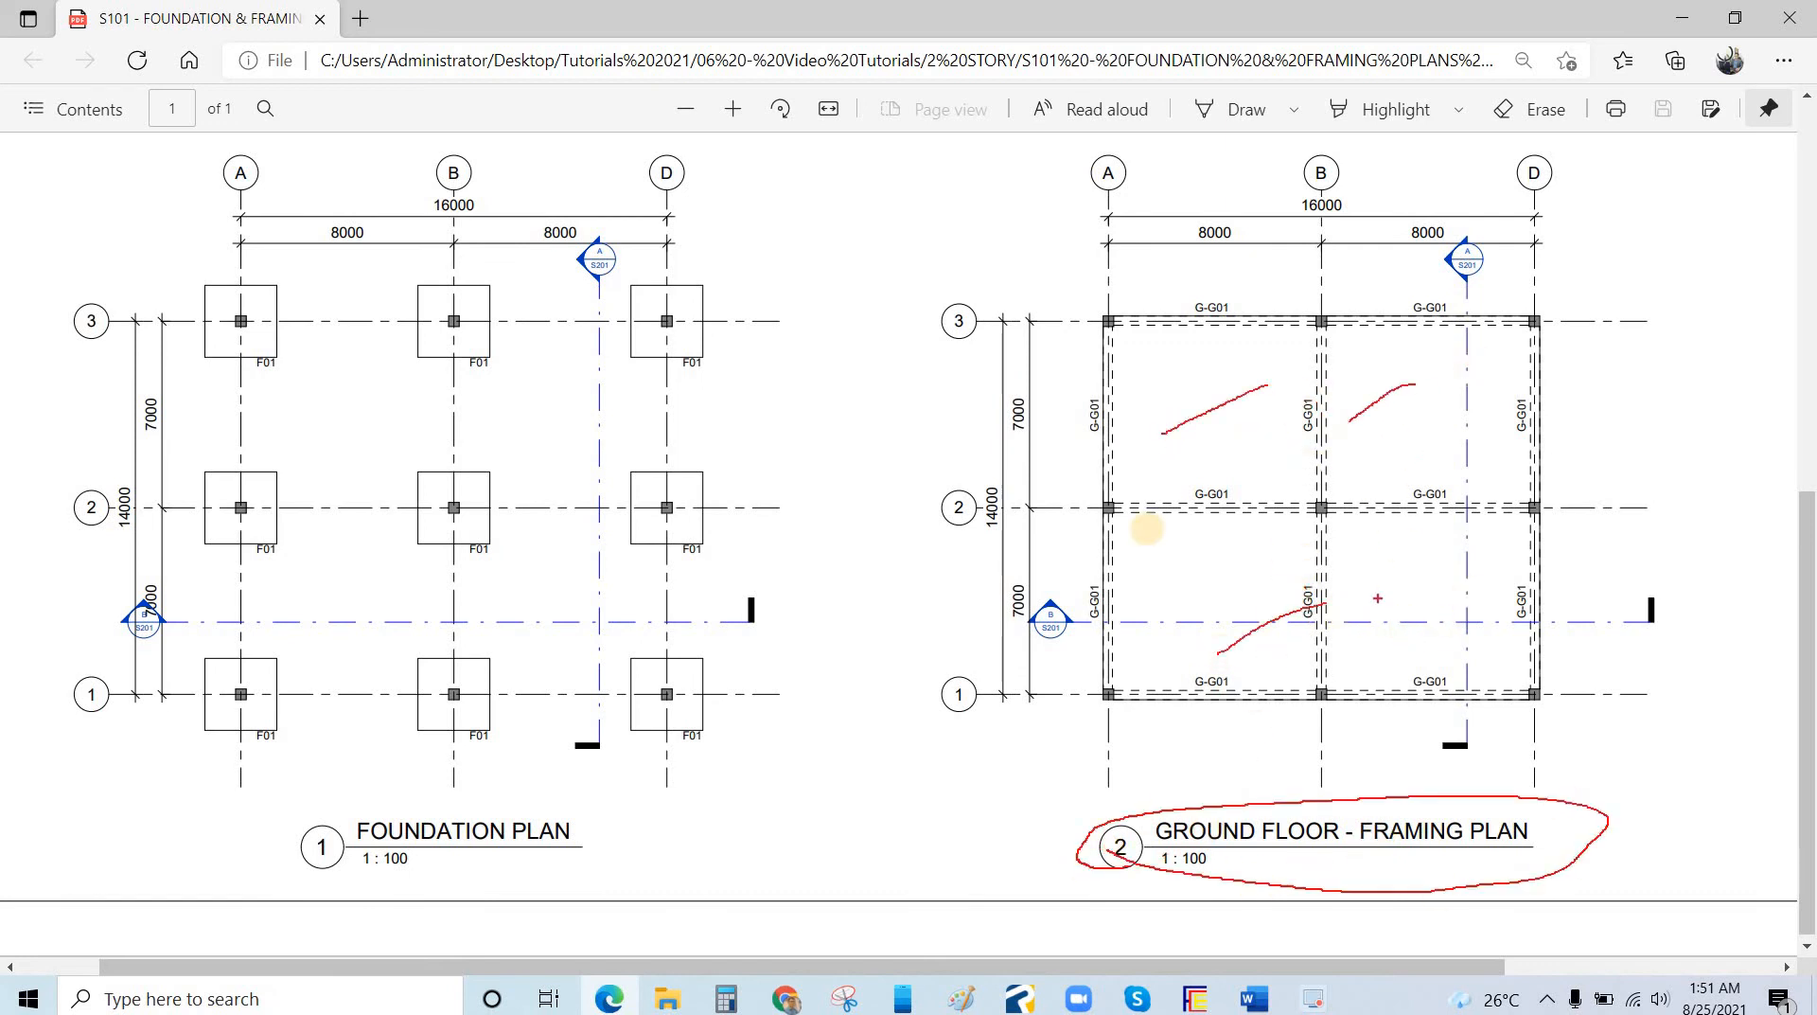
key("Escape")
scroll(879, 644, "up", 6)
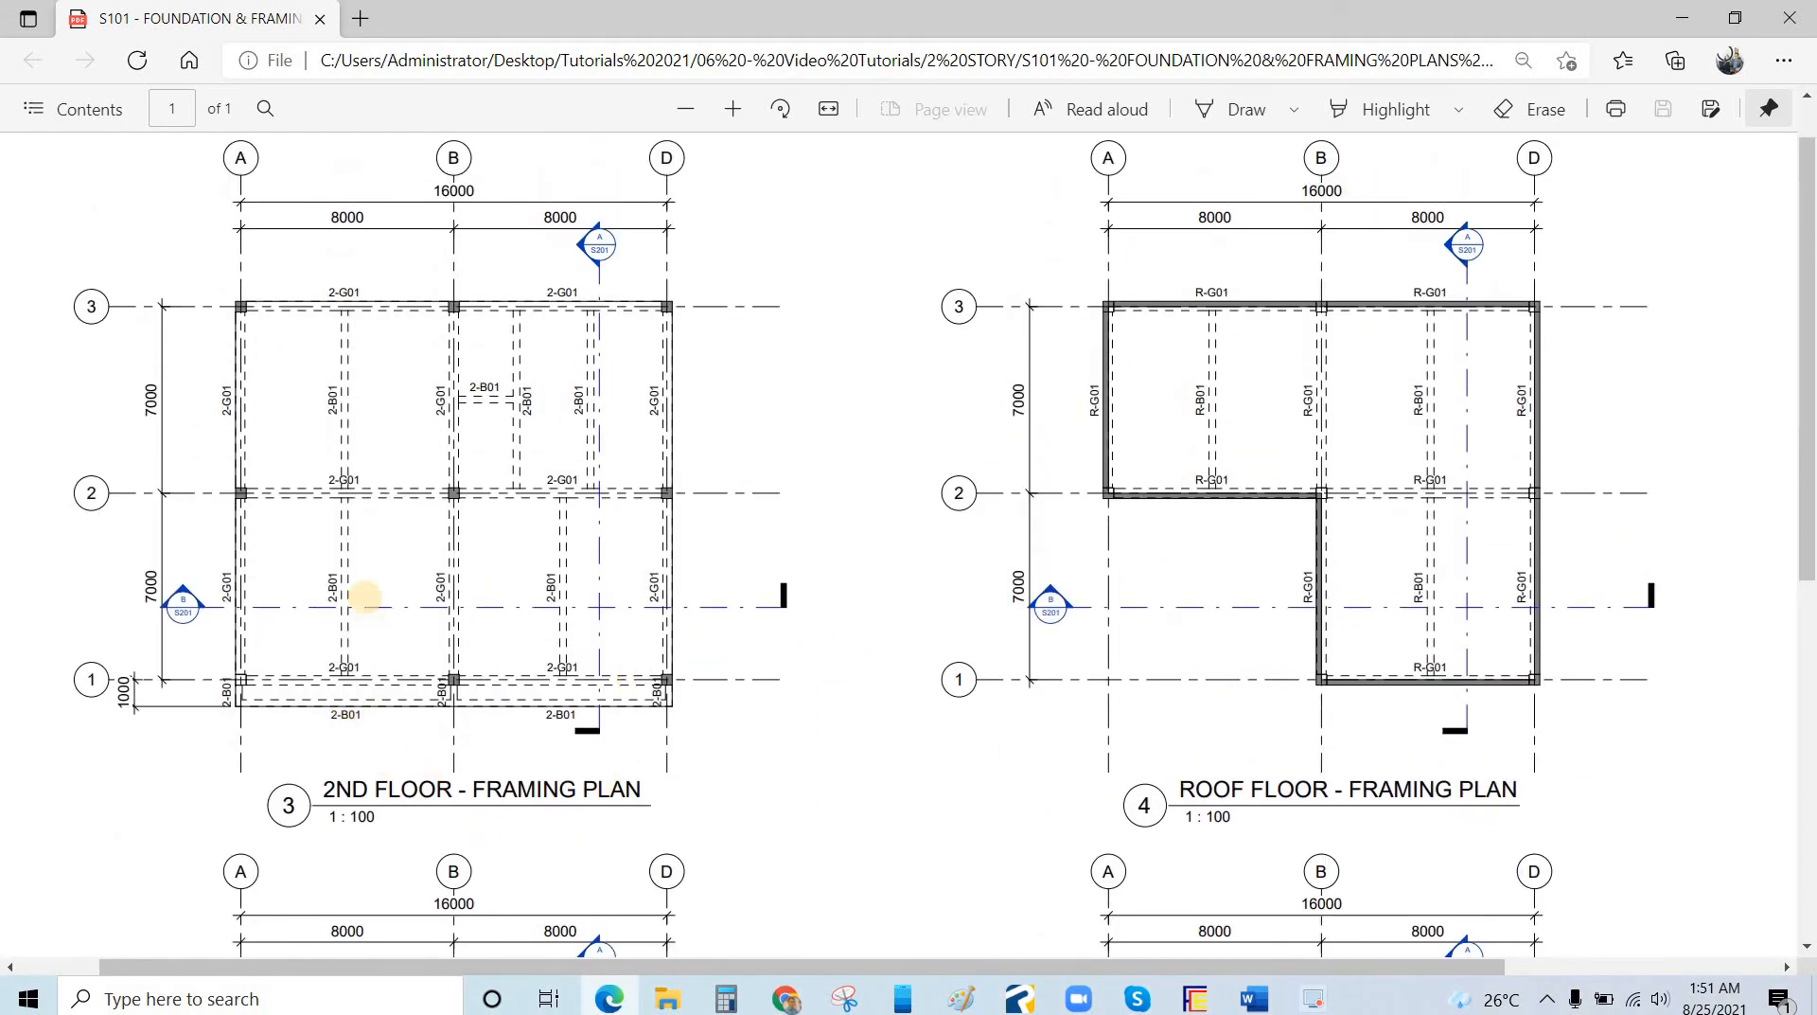
Circle the intermediate secondary beams on the 2nd floor and roof floor framing plans to examine their layout, clearing the marks when finished.
left_click_drag(323, 551, 386, 546)
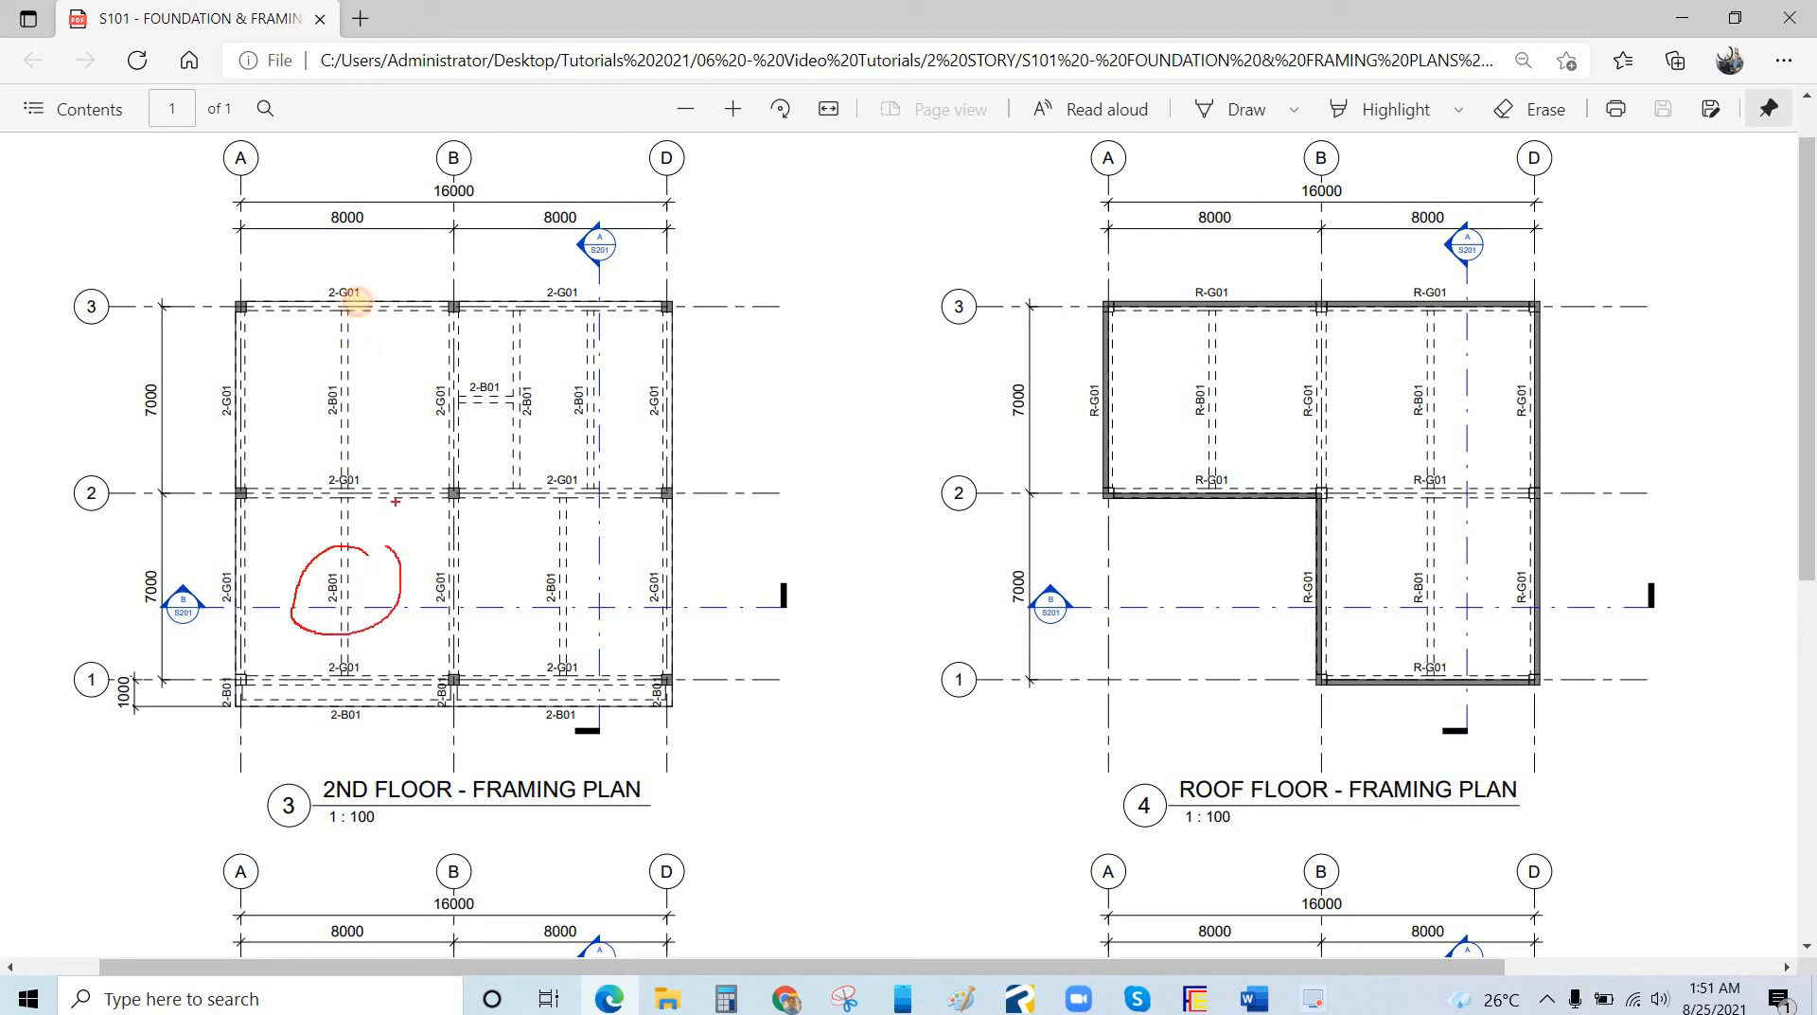
left_click_drag(315, 448, 365, 353)
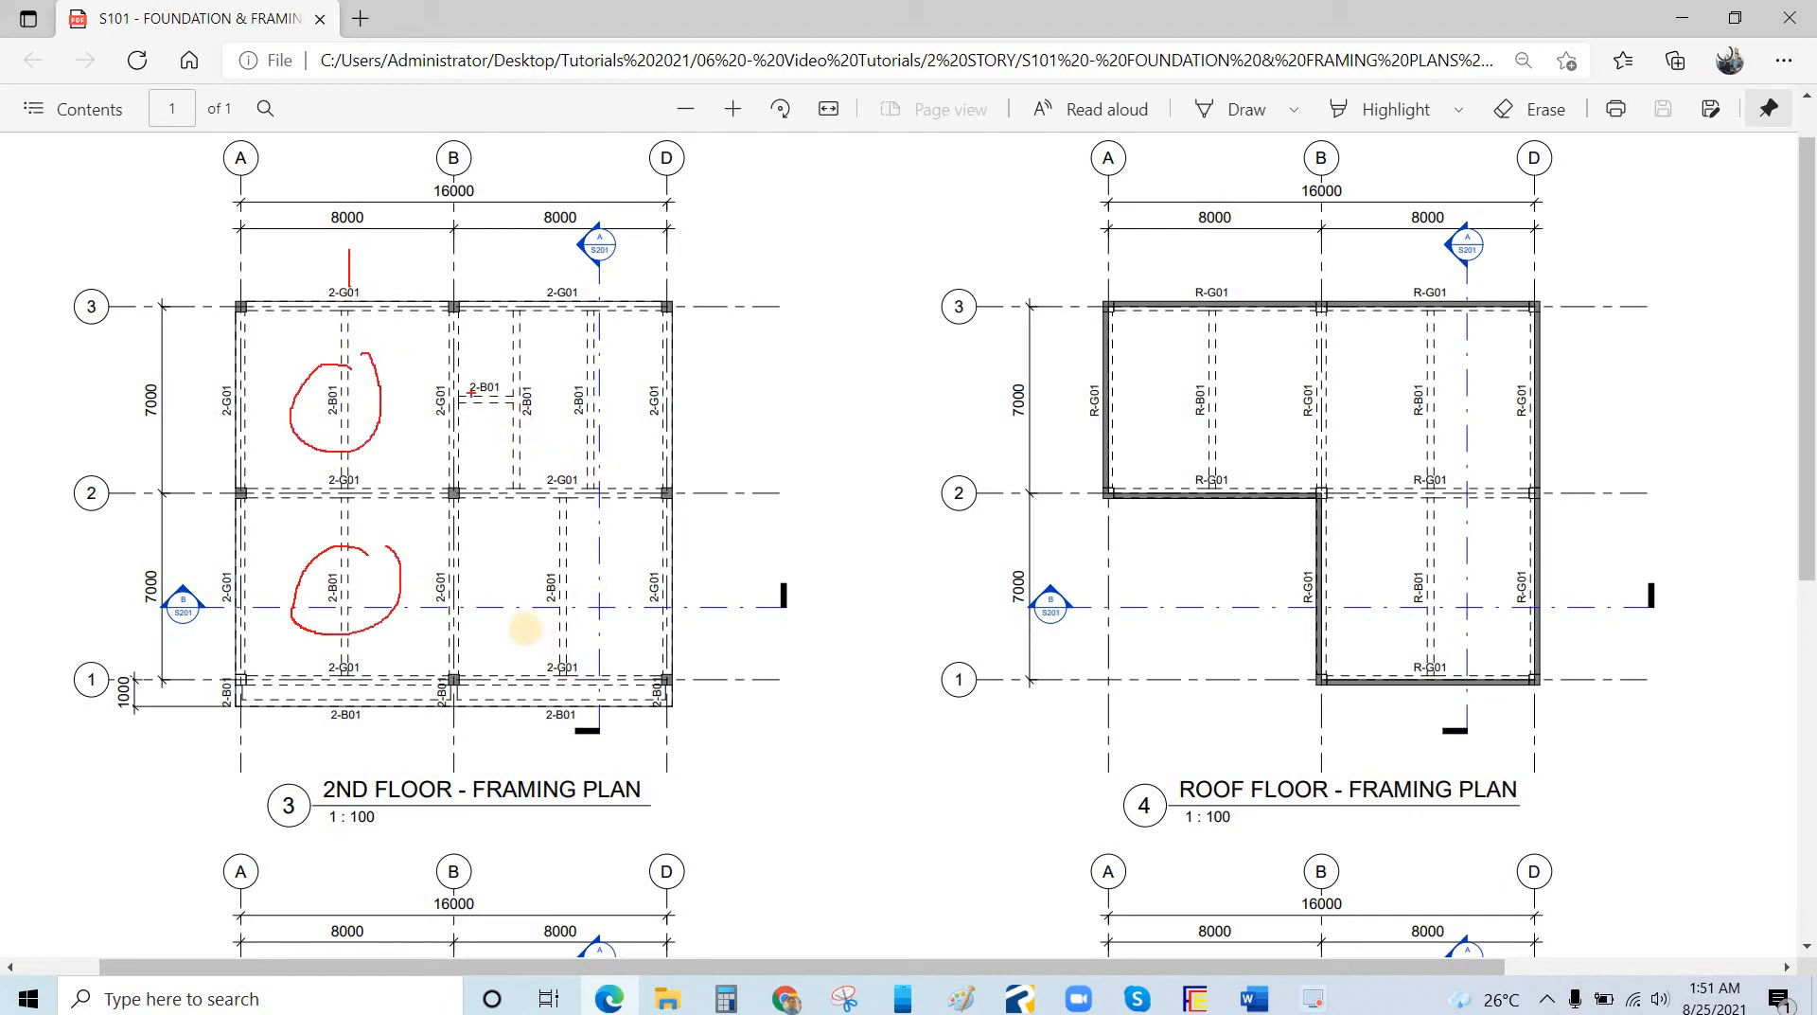
left_click_drag(521, 614, 522, 618)
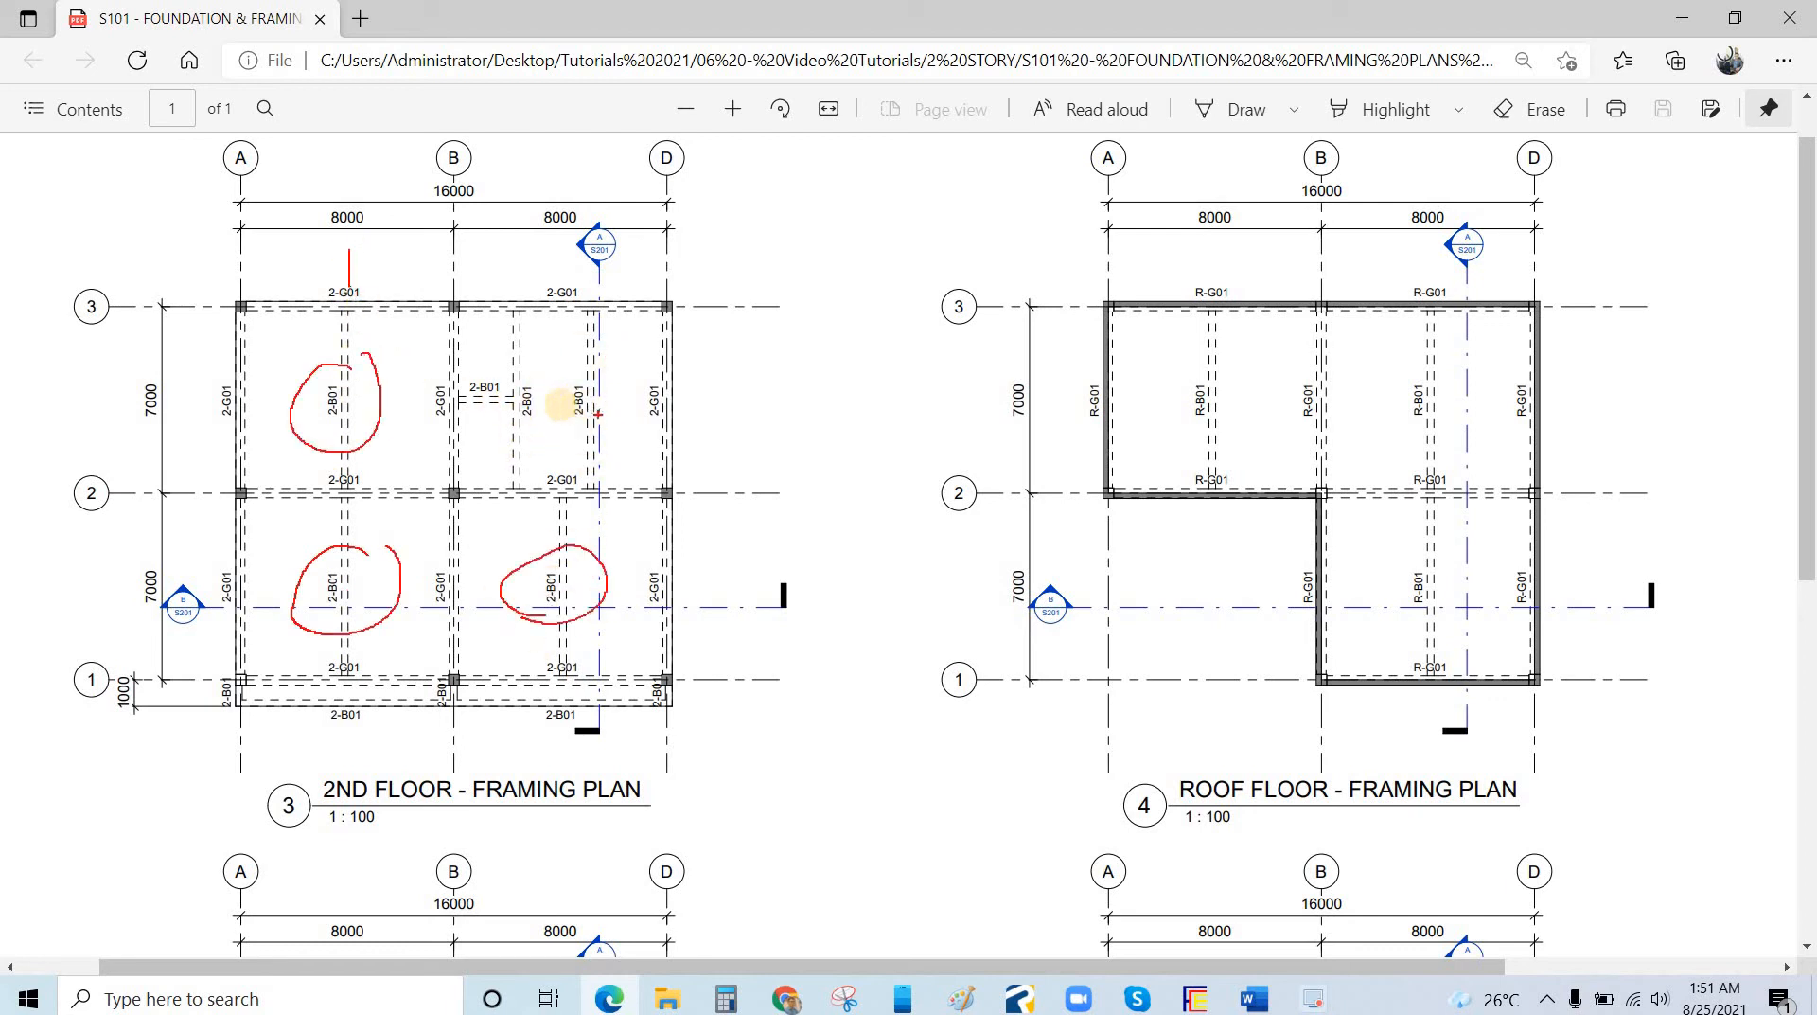
mouse_move(547, 370)
left_mouse_down()
mouse_move(499, 425)
mouse_move(529, 430)
left_mouse_up()
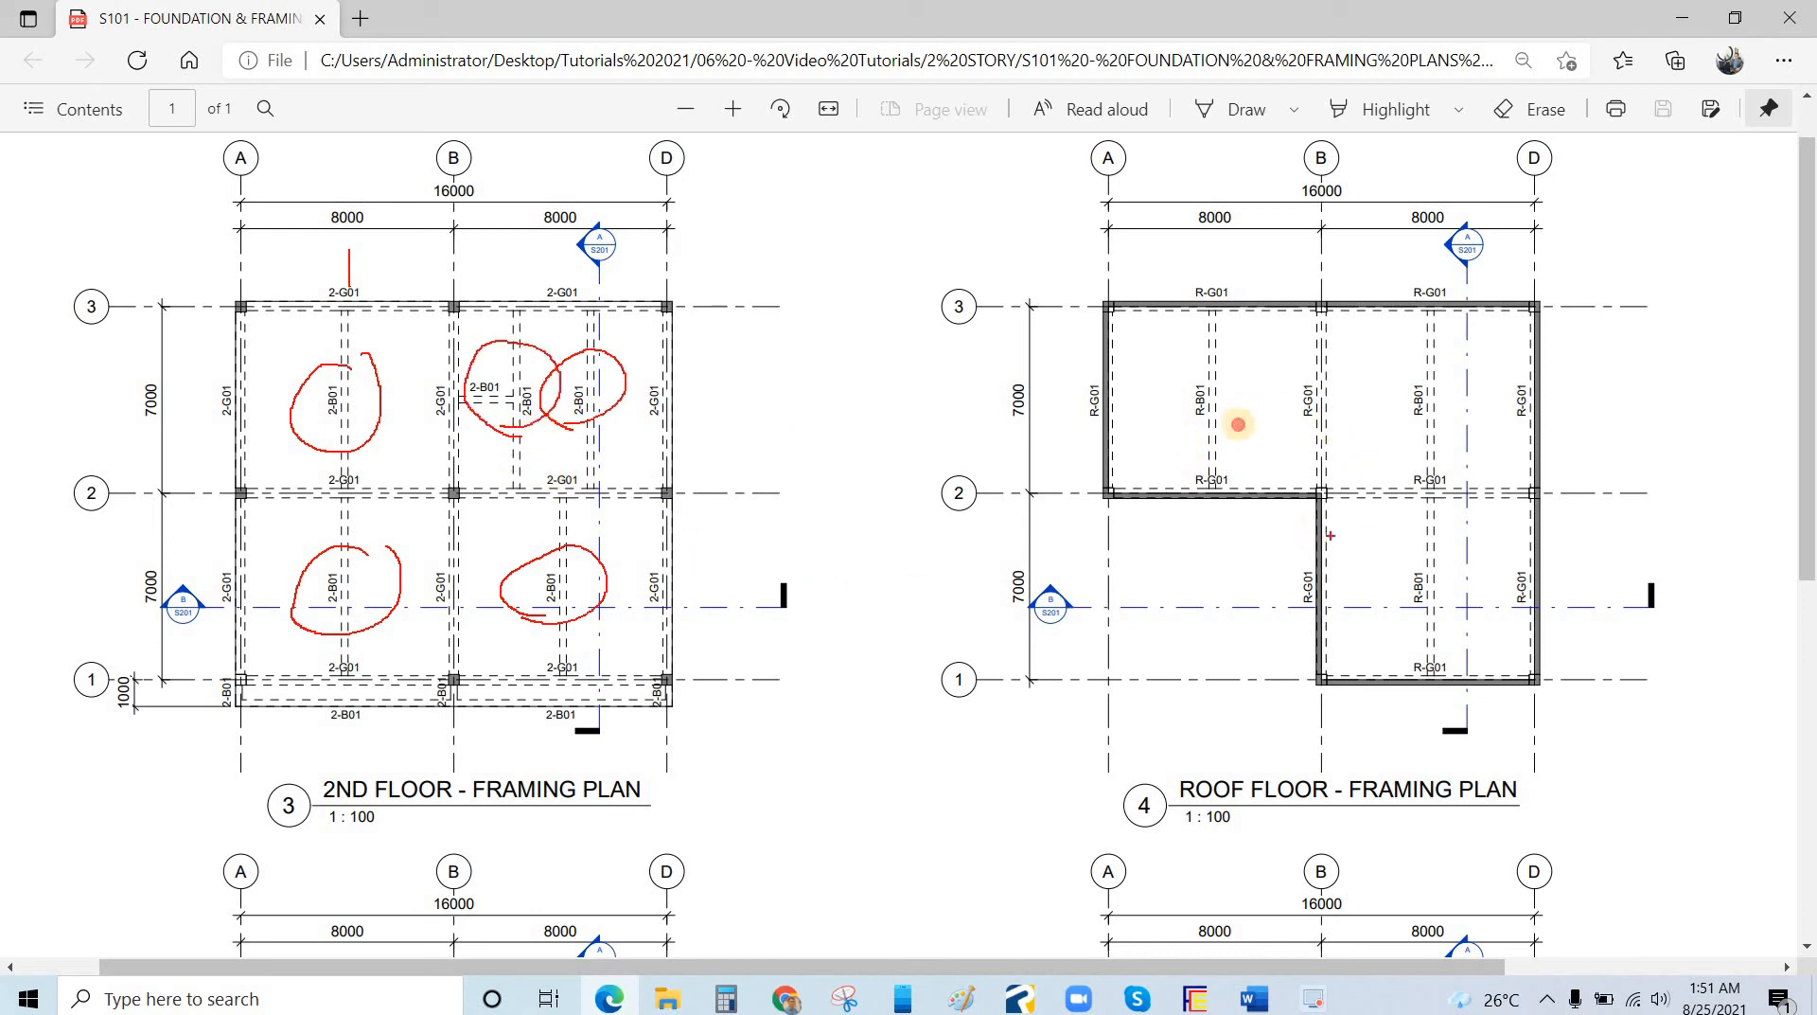
left_click_drag(1174, 433, 1229, 435)
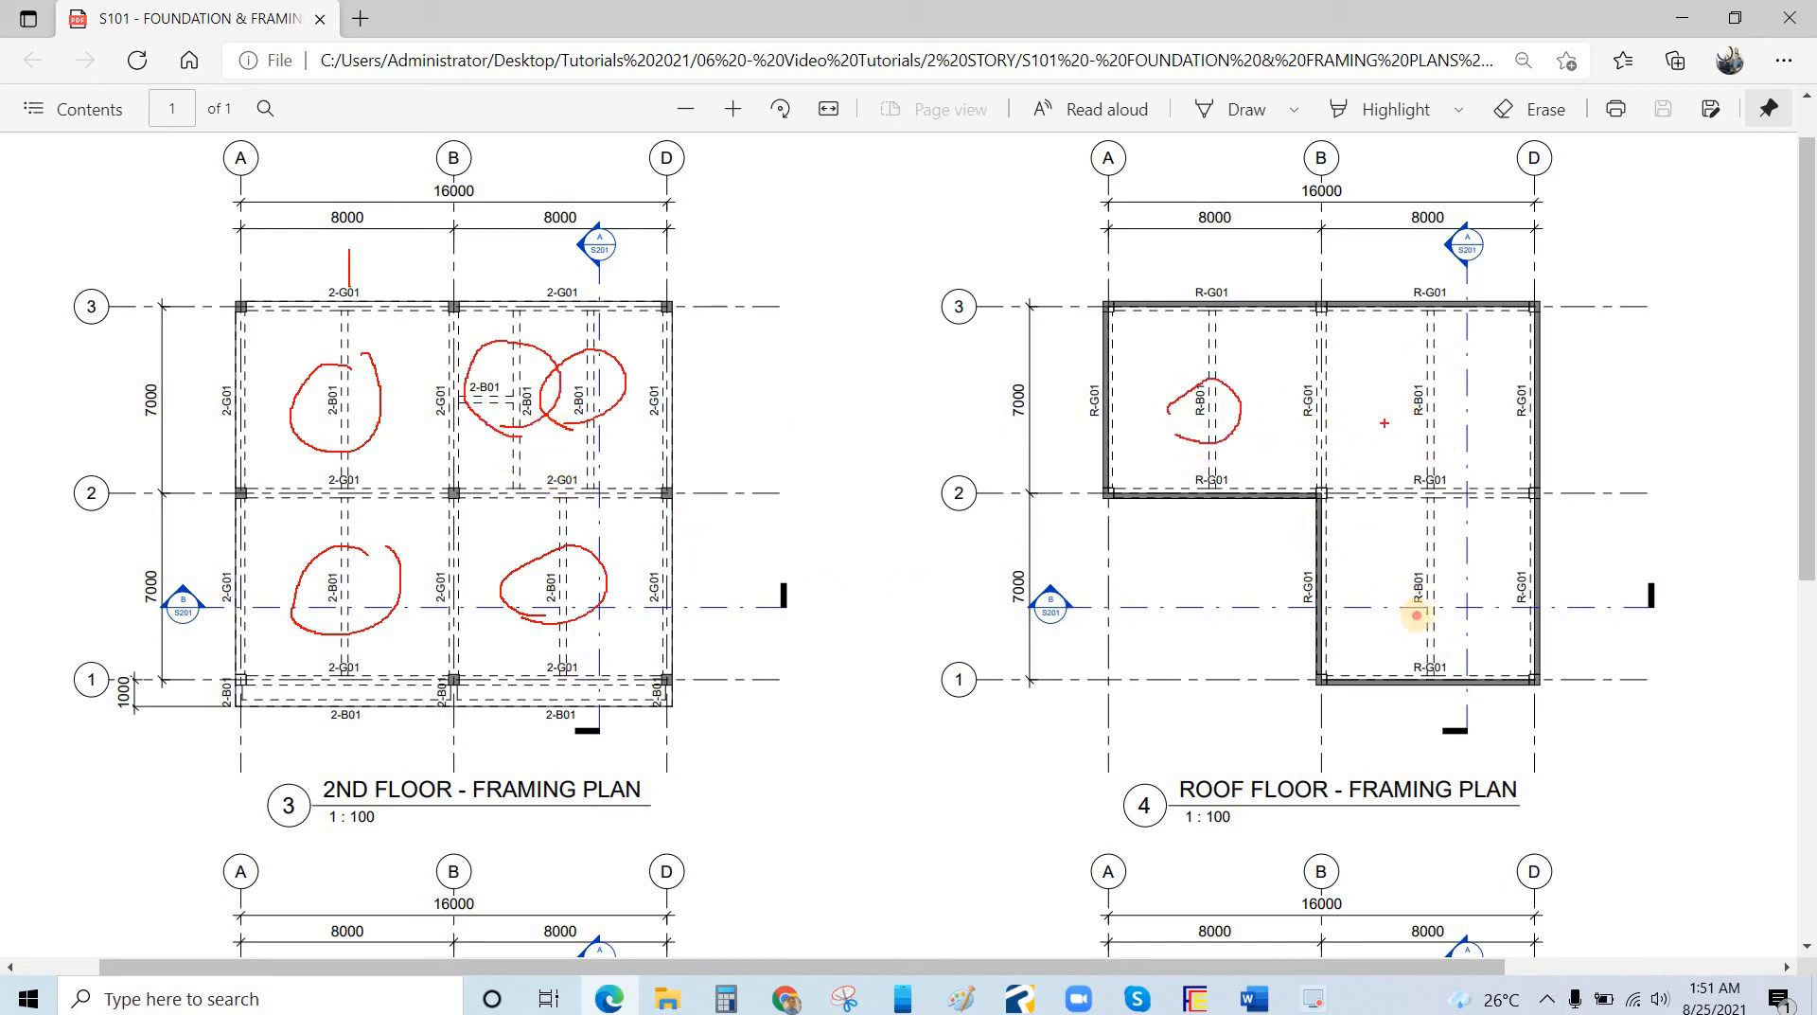
left_click_drag(1395, 417, 1419, 417)
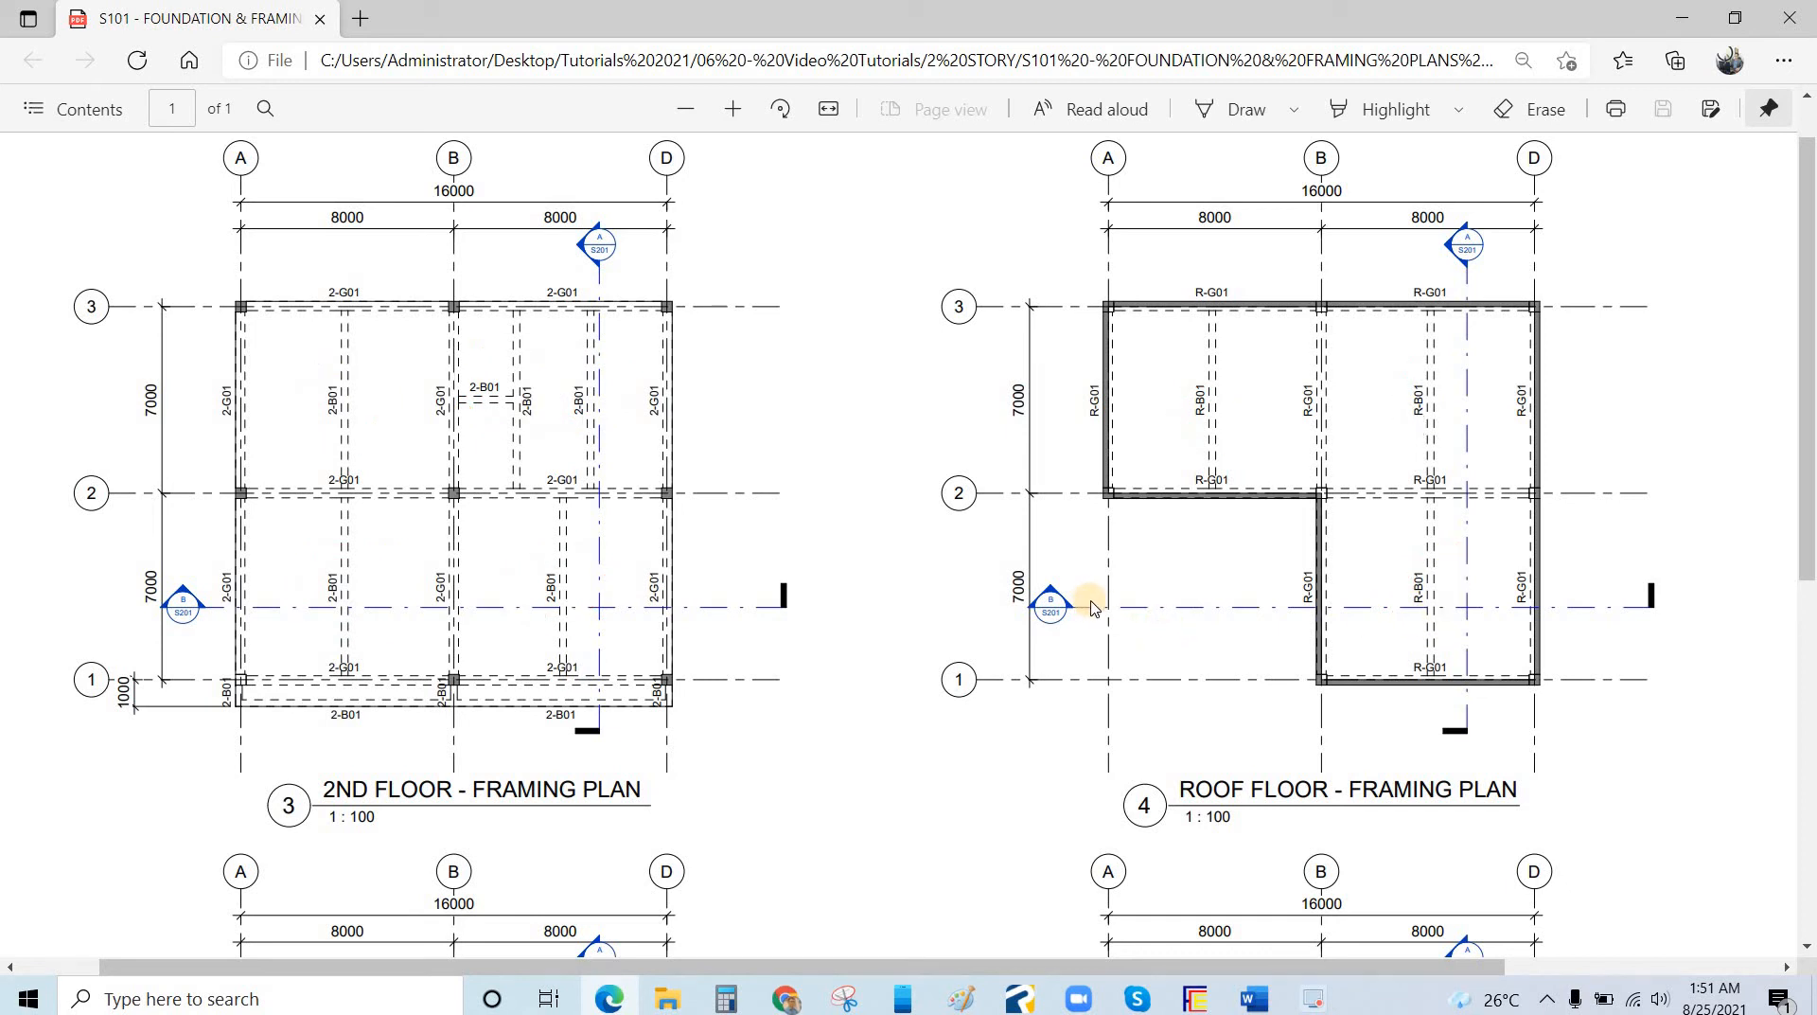
scroll(1087, 600, "down", 1)
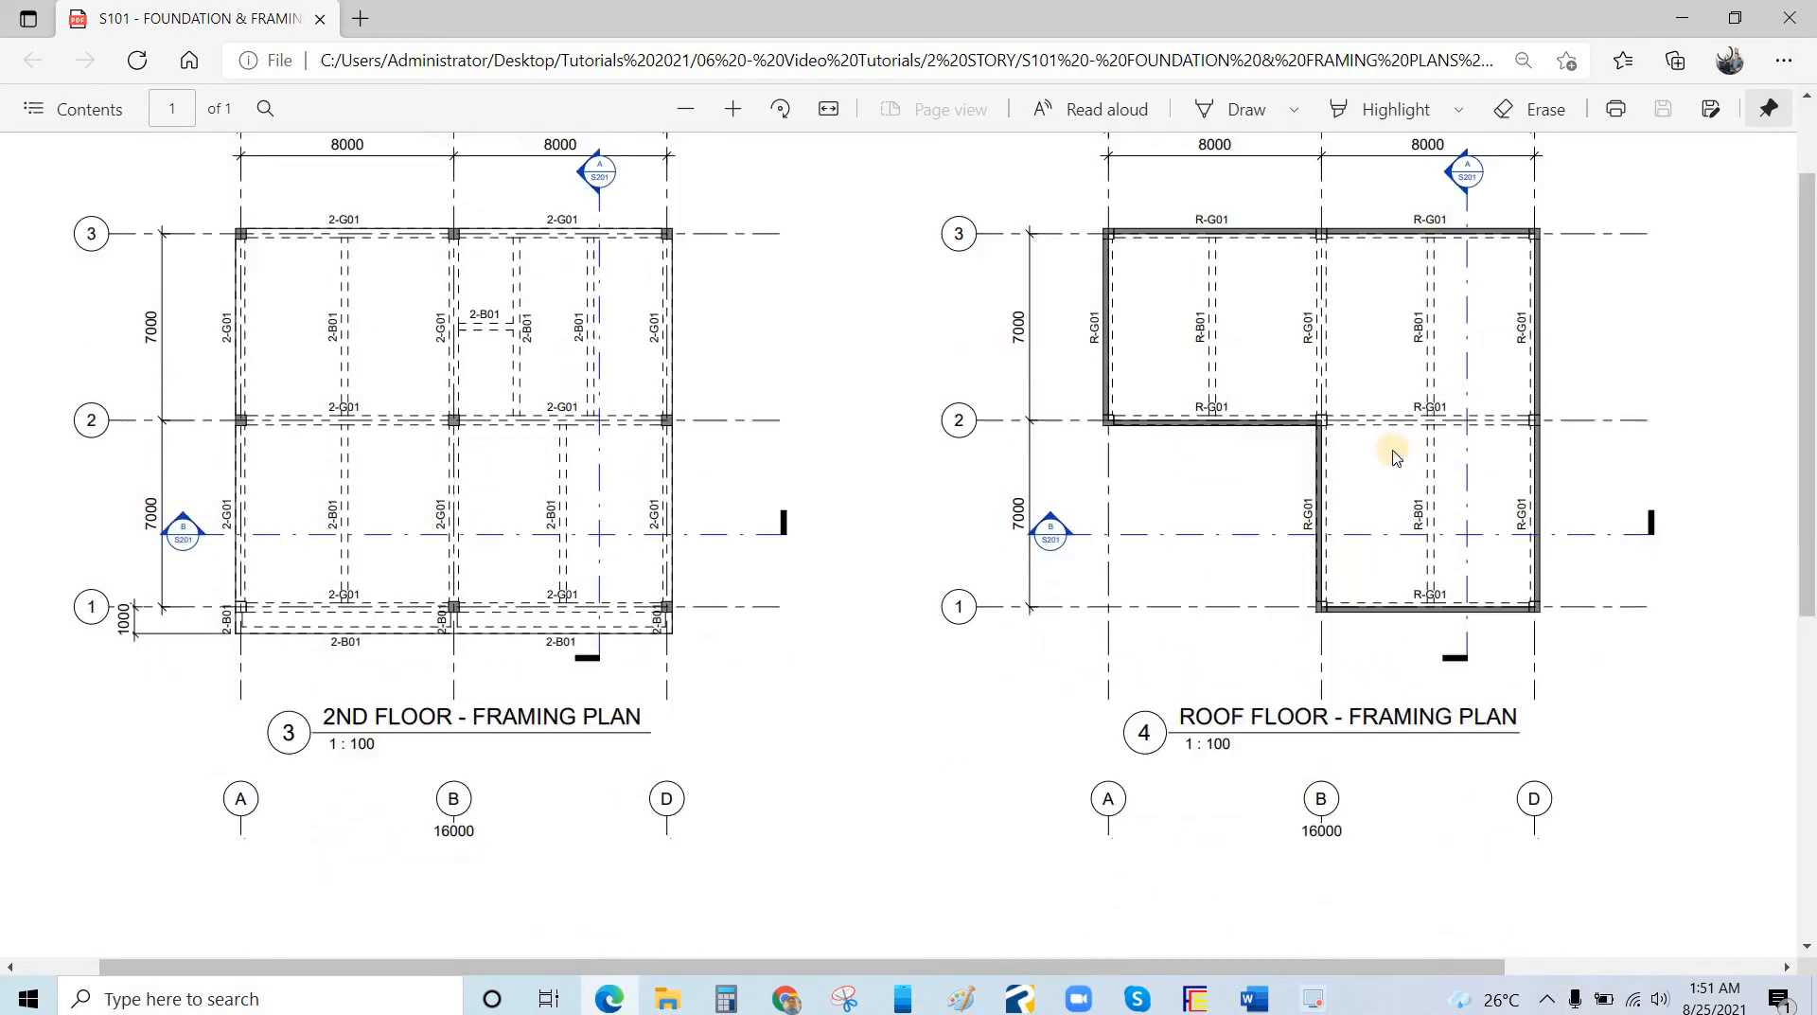
scroll(1394, 457, "down", 7)
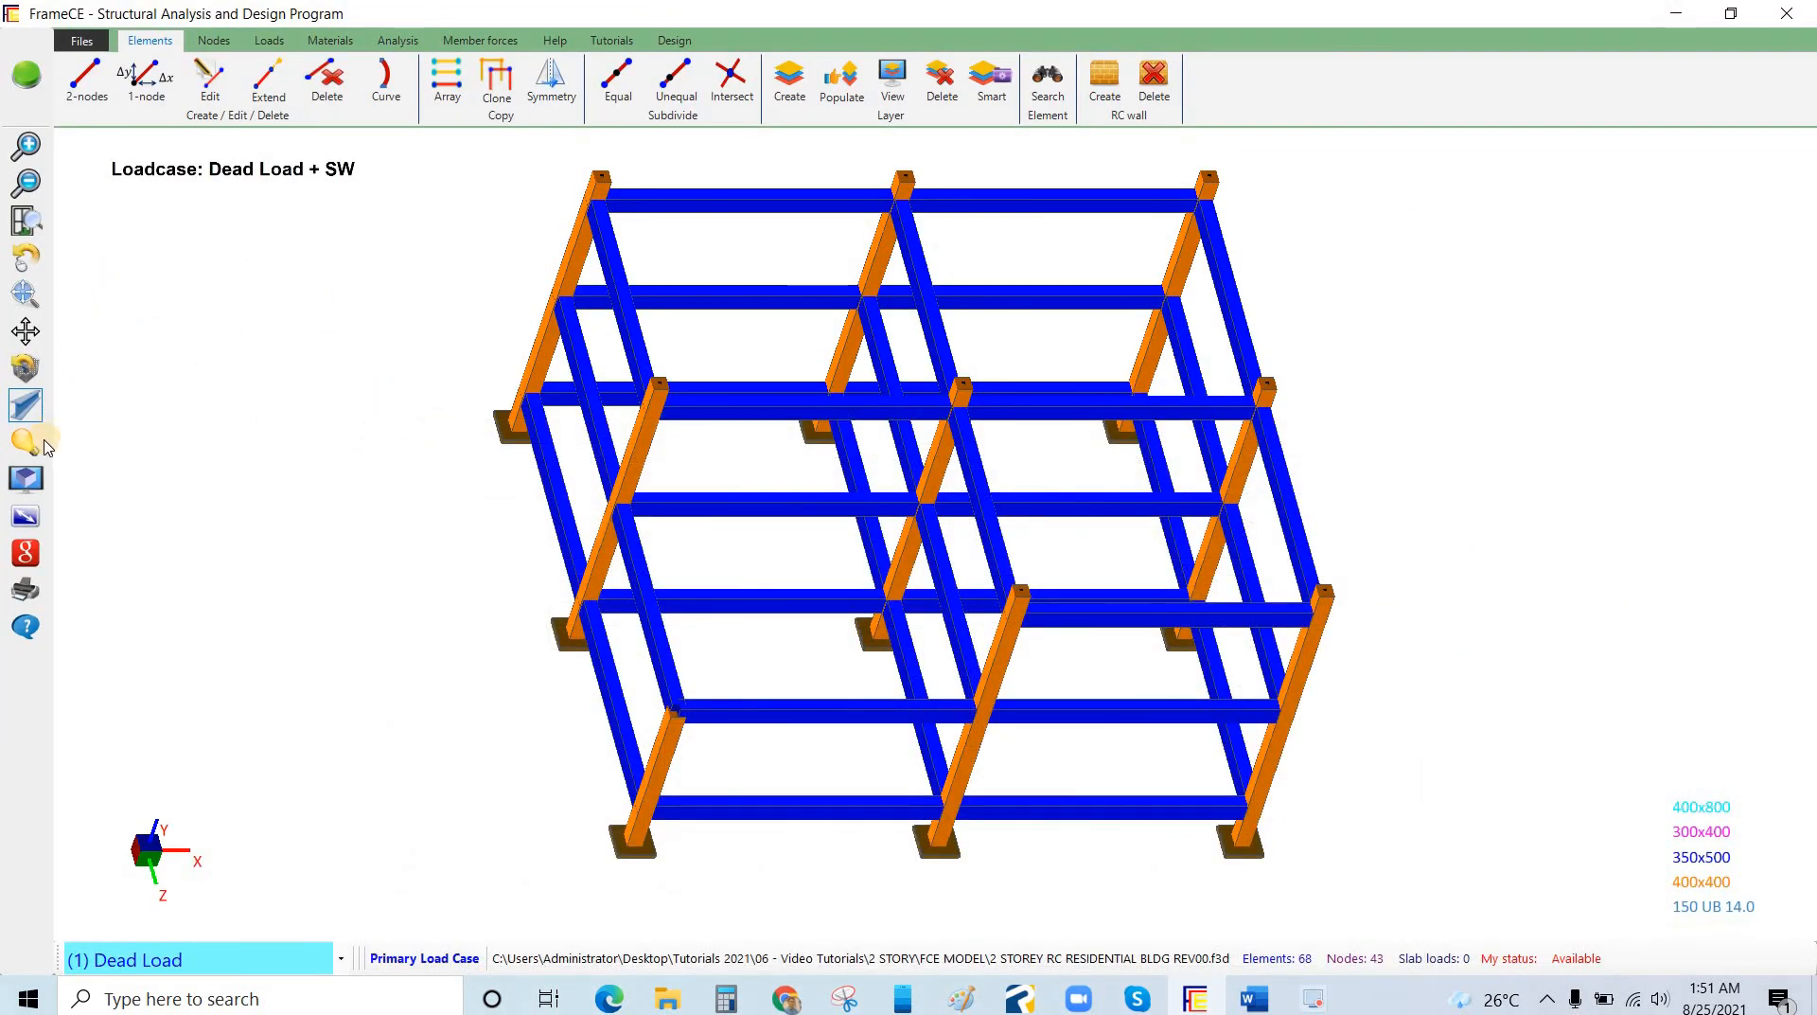
Return to FrameCE, turn off 3D member rendering, and generate the floor level layers automatically with the Smart layer command.
left_click(26, 405)
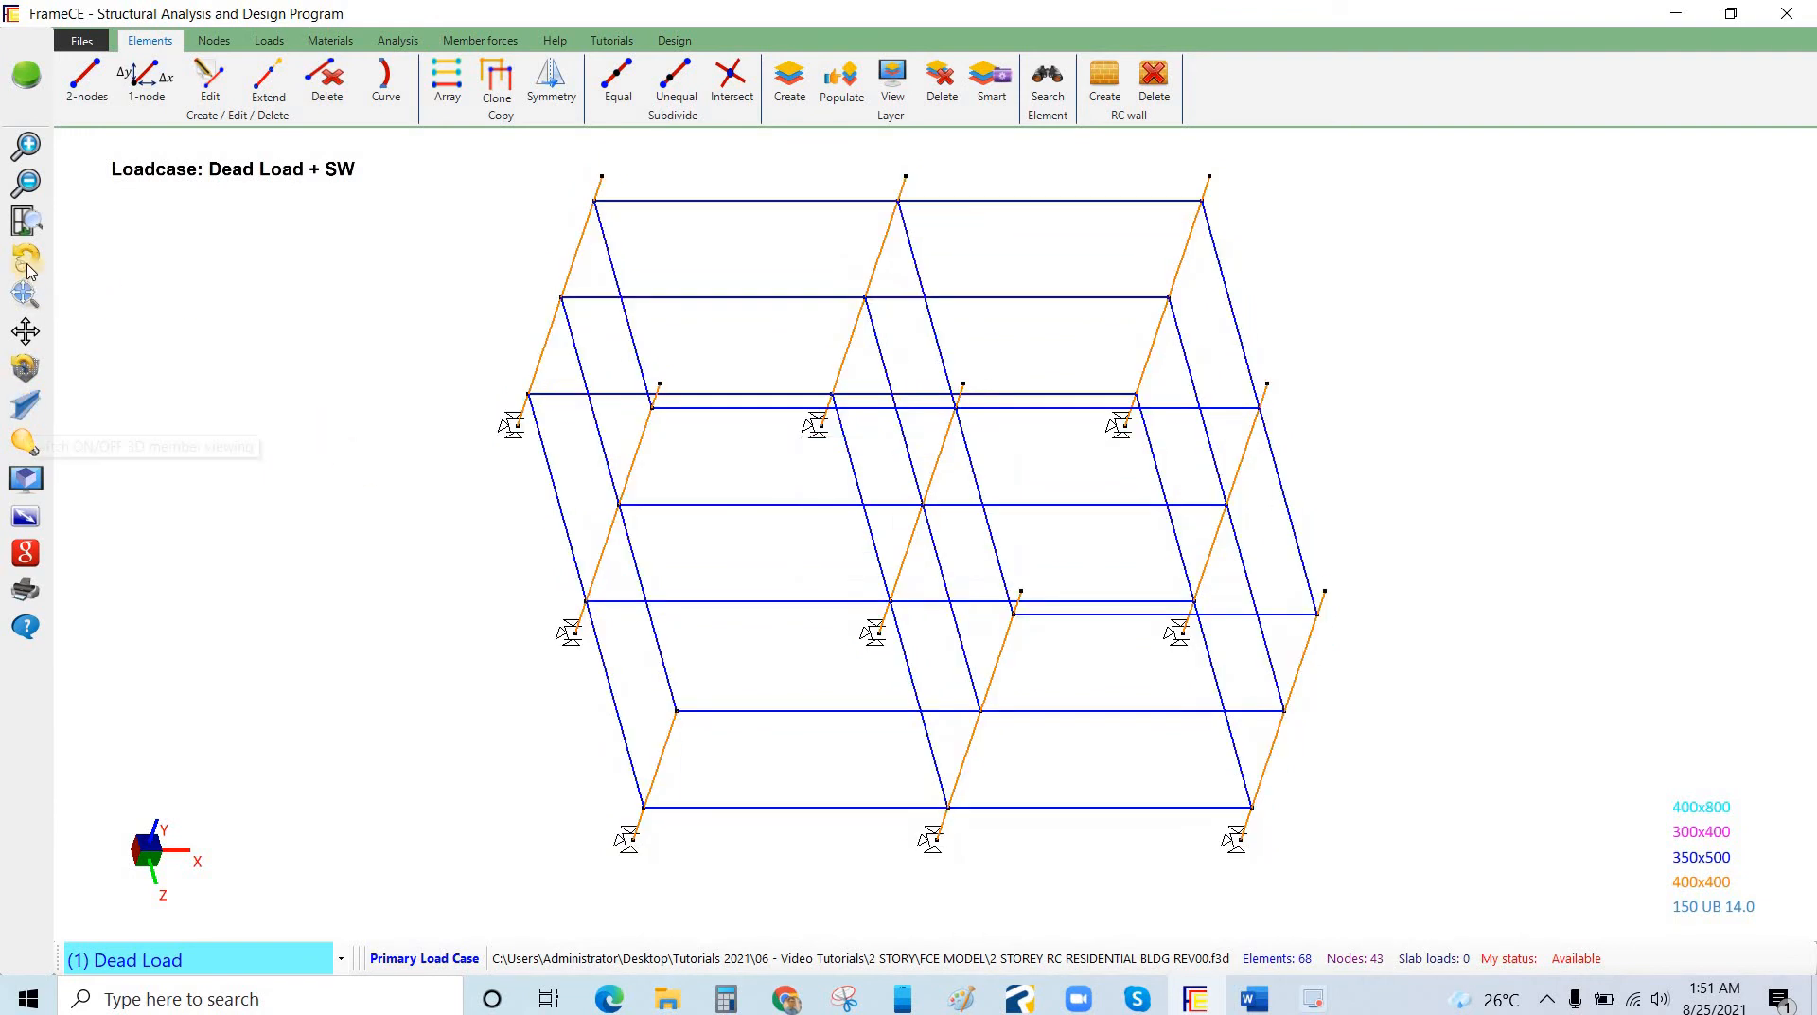
middle_click_drag(240, 488, 304, 381)
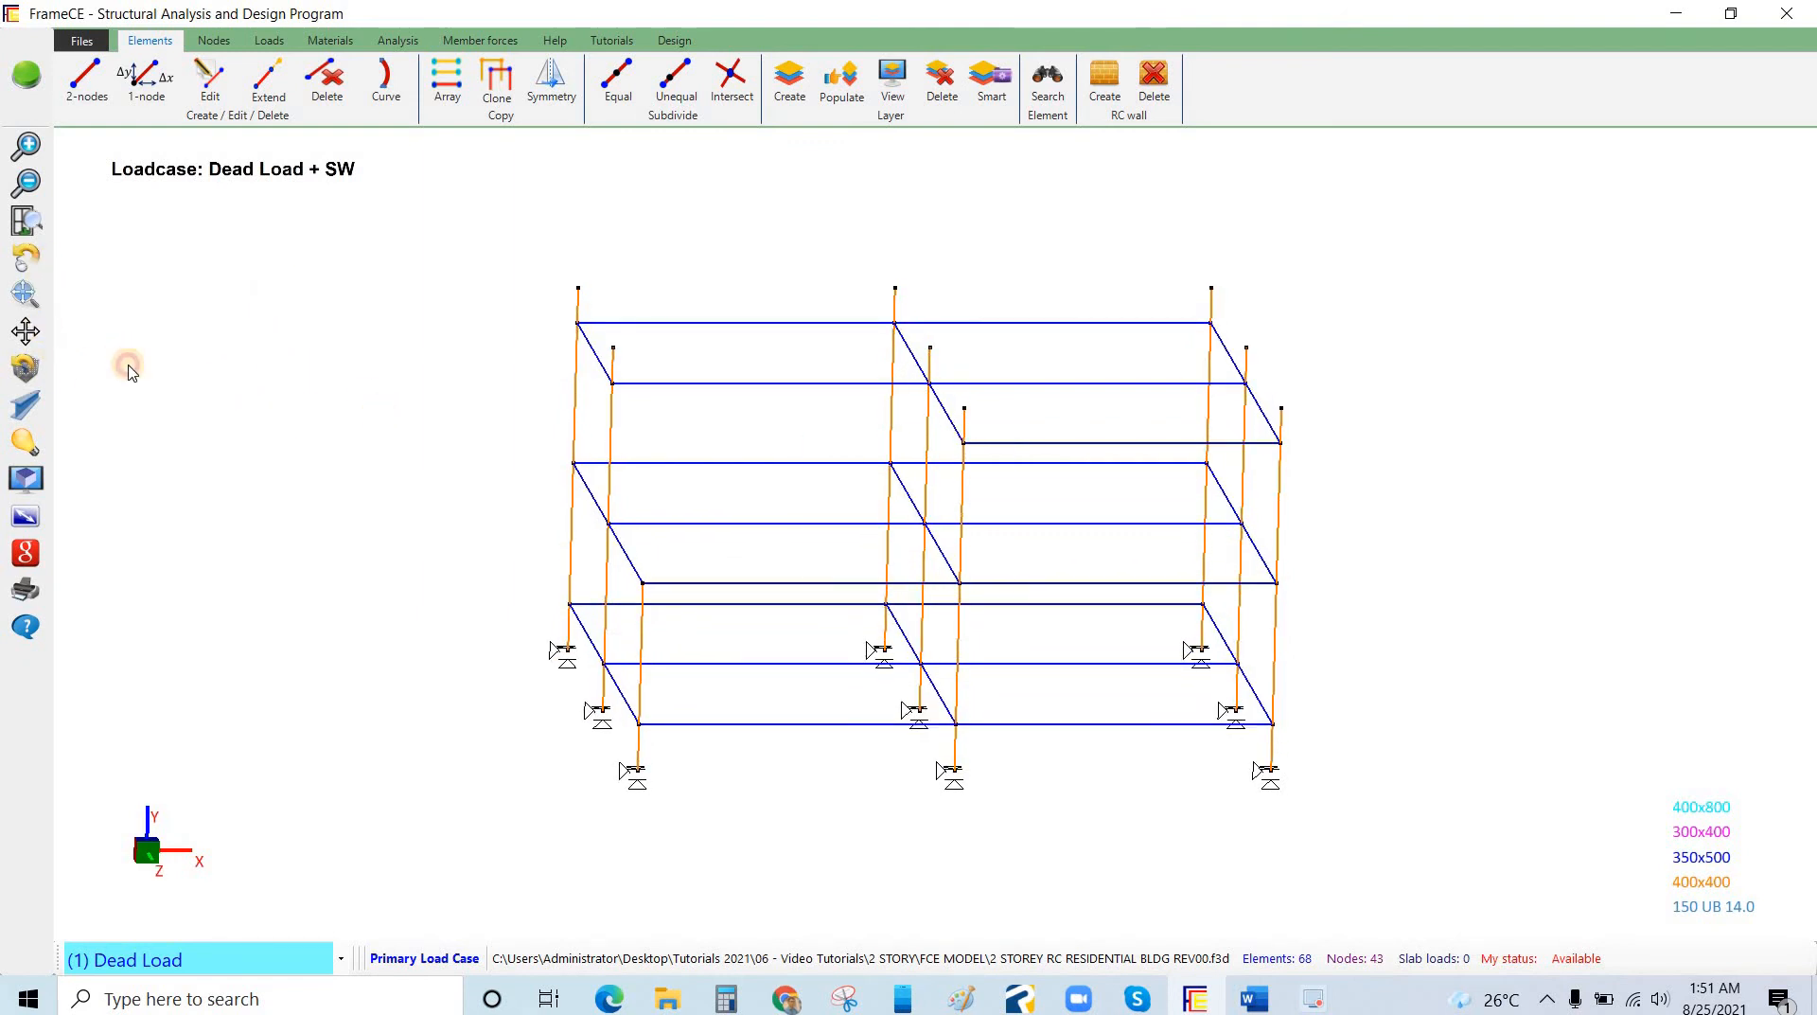
left_click_drag(194, 399, 225, 83)
left_click(792, 106)
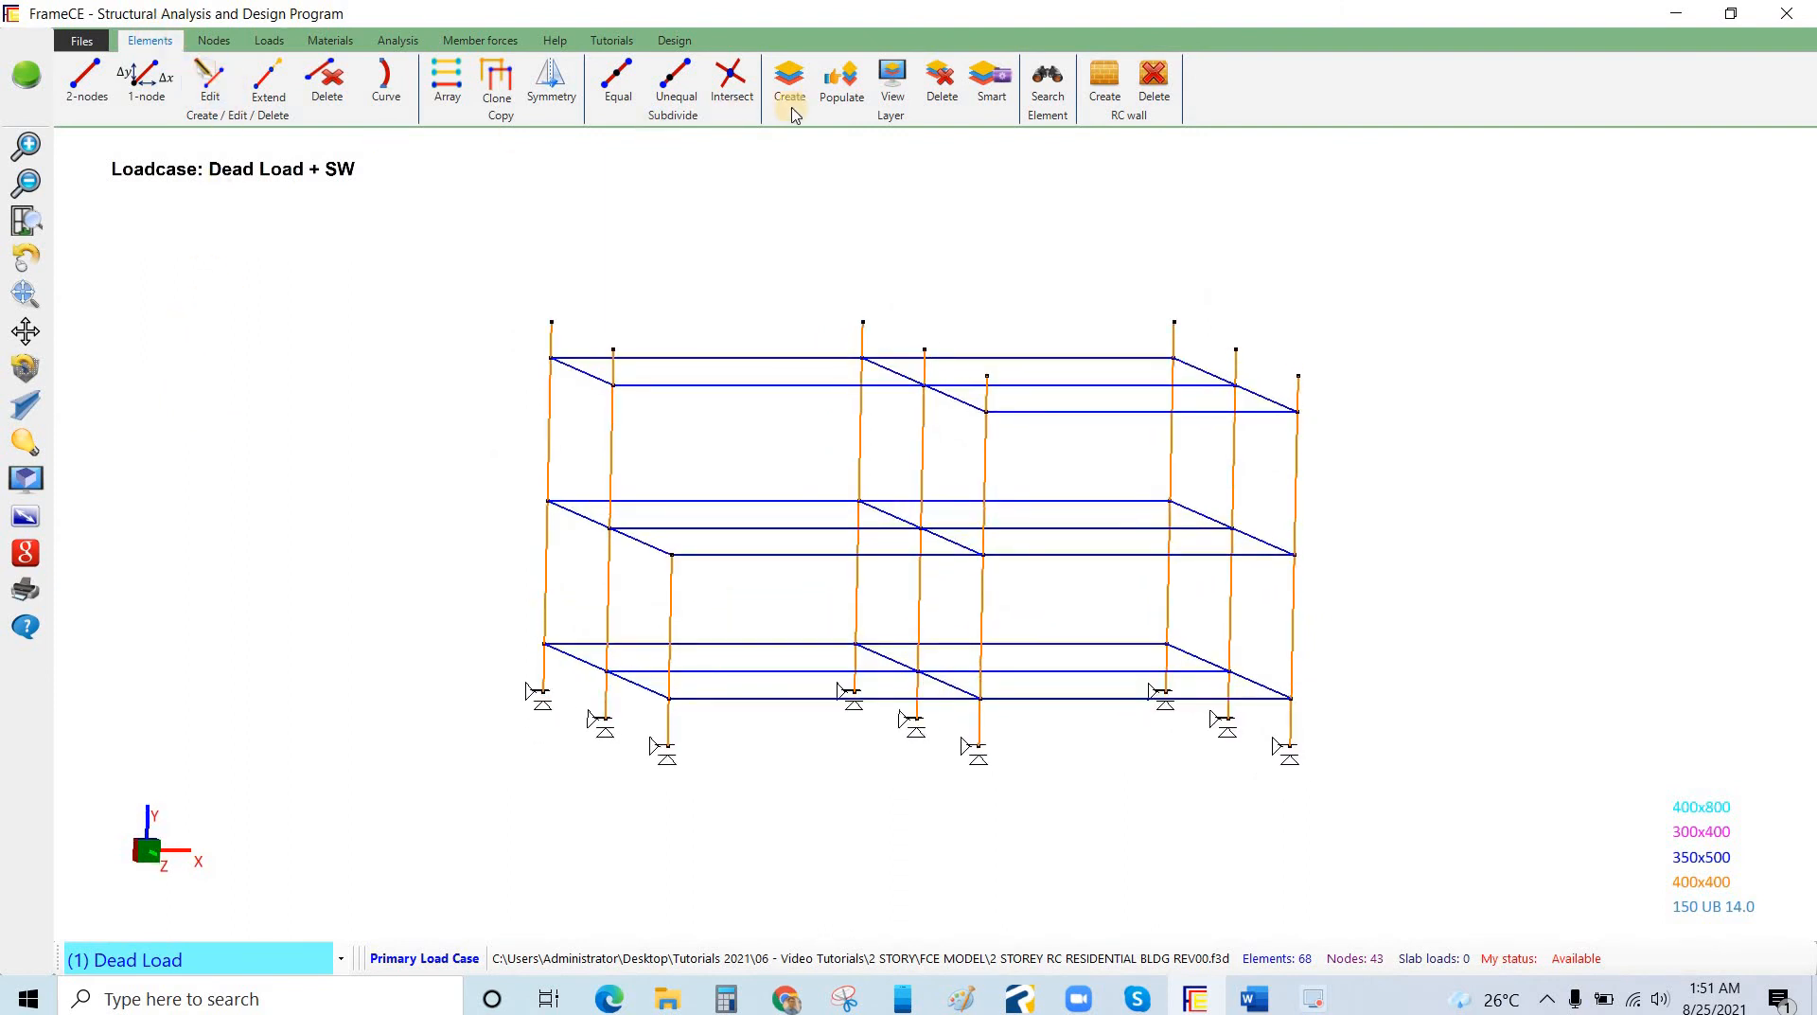
left_click(892, 86)
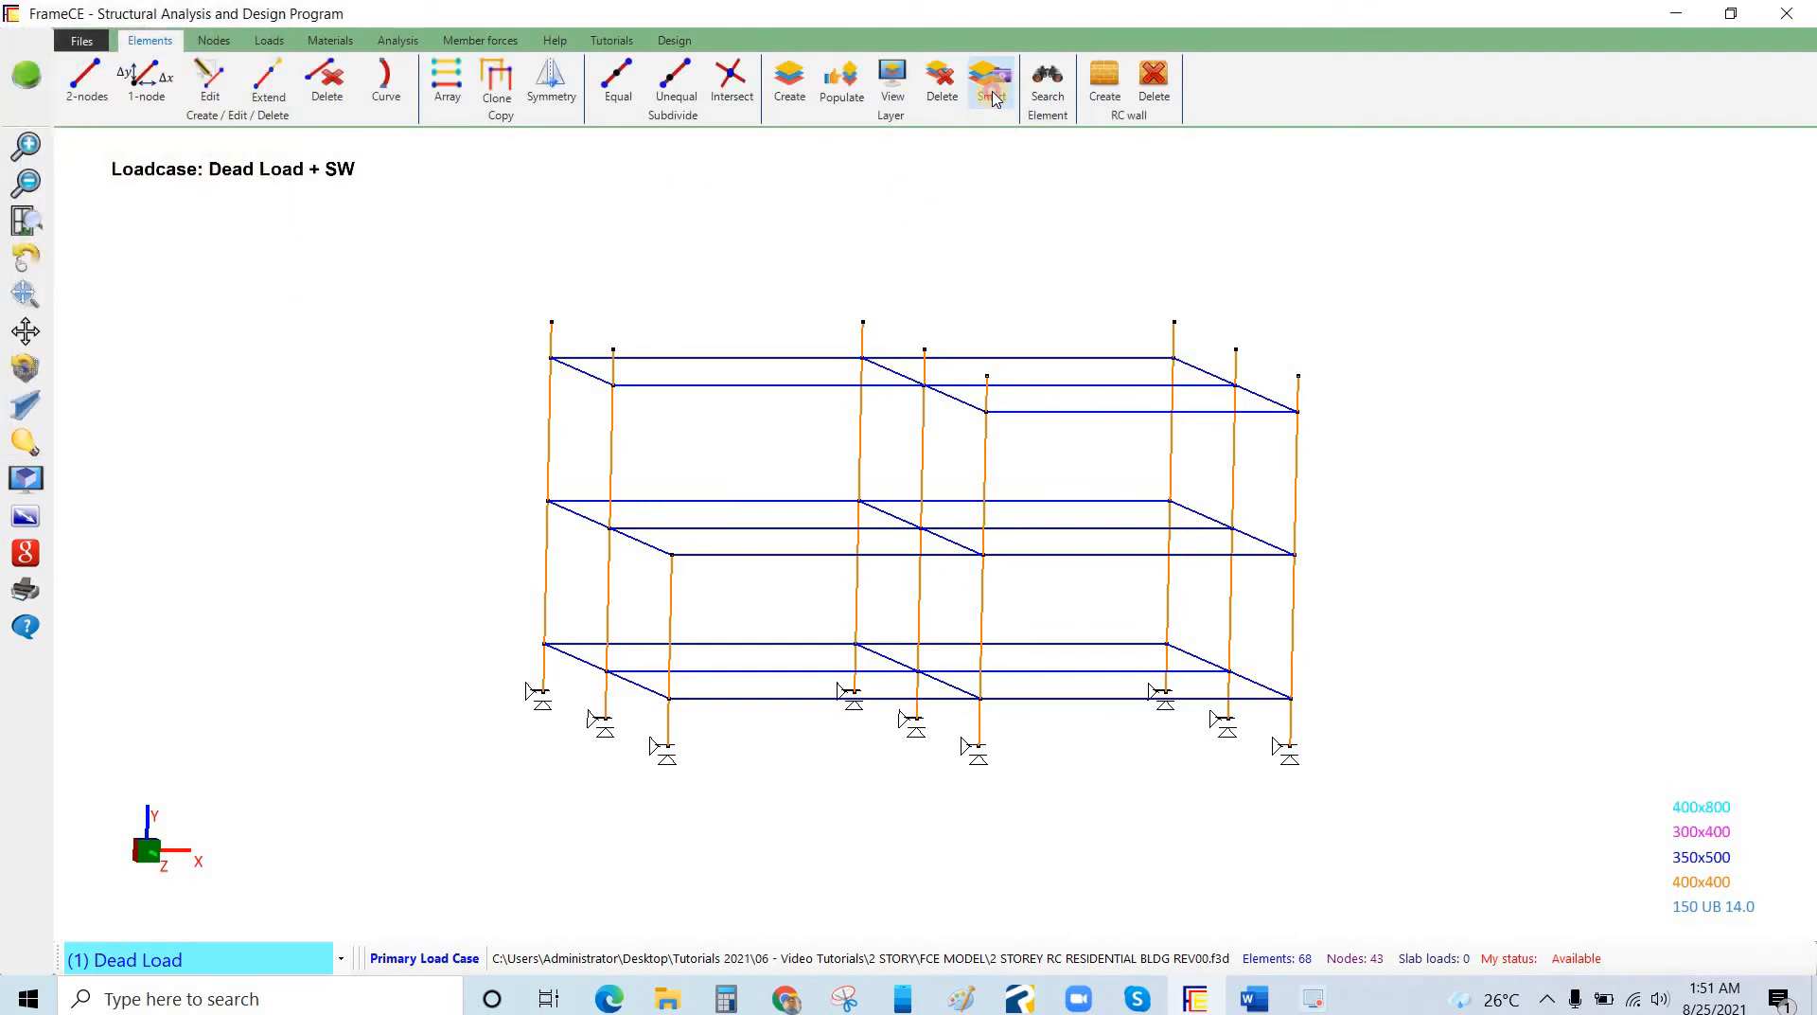
left_click(991, 90)
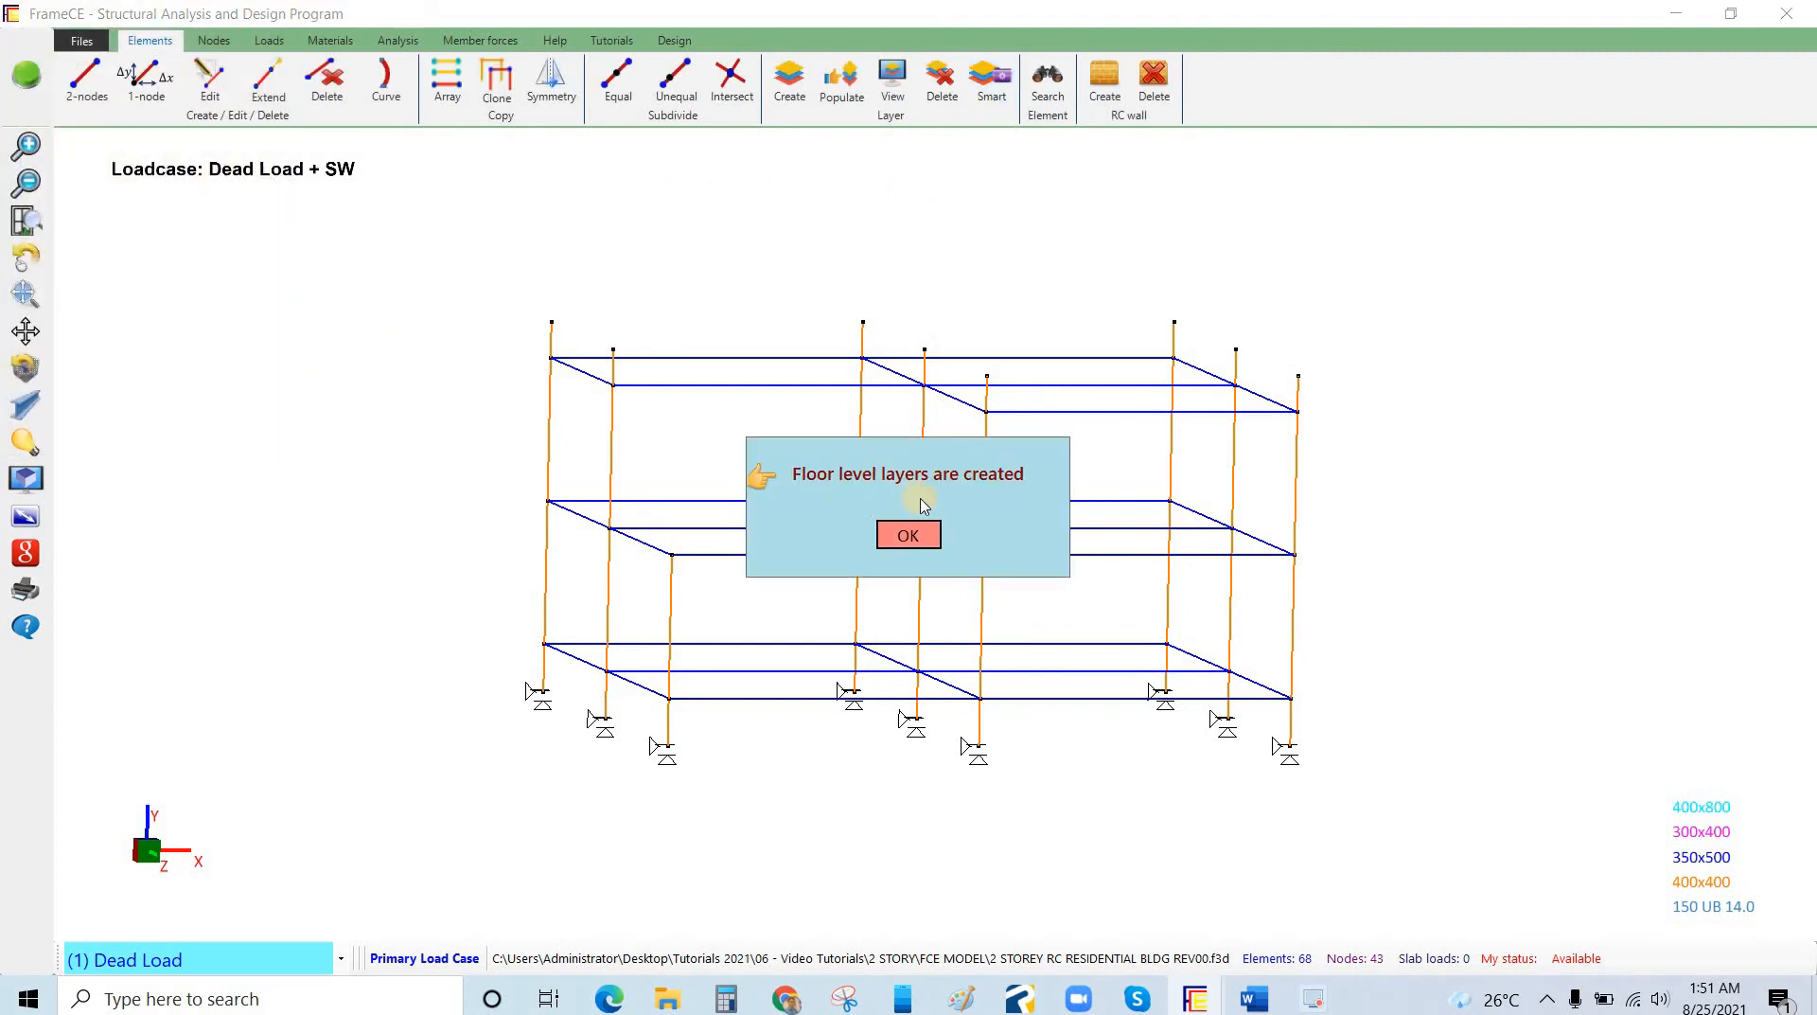
left_click(924, 543)
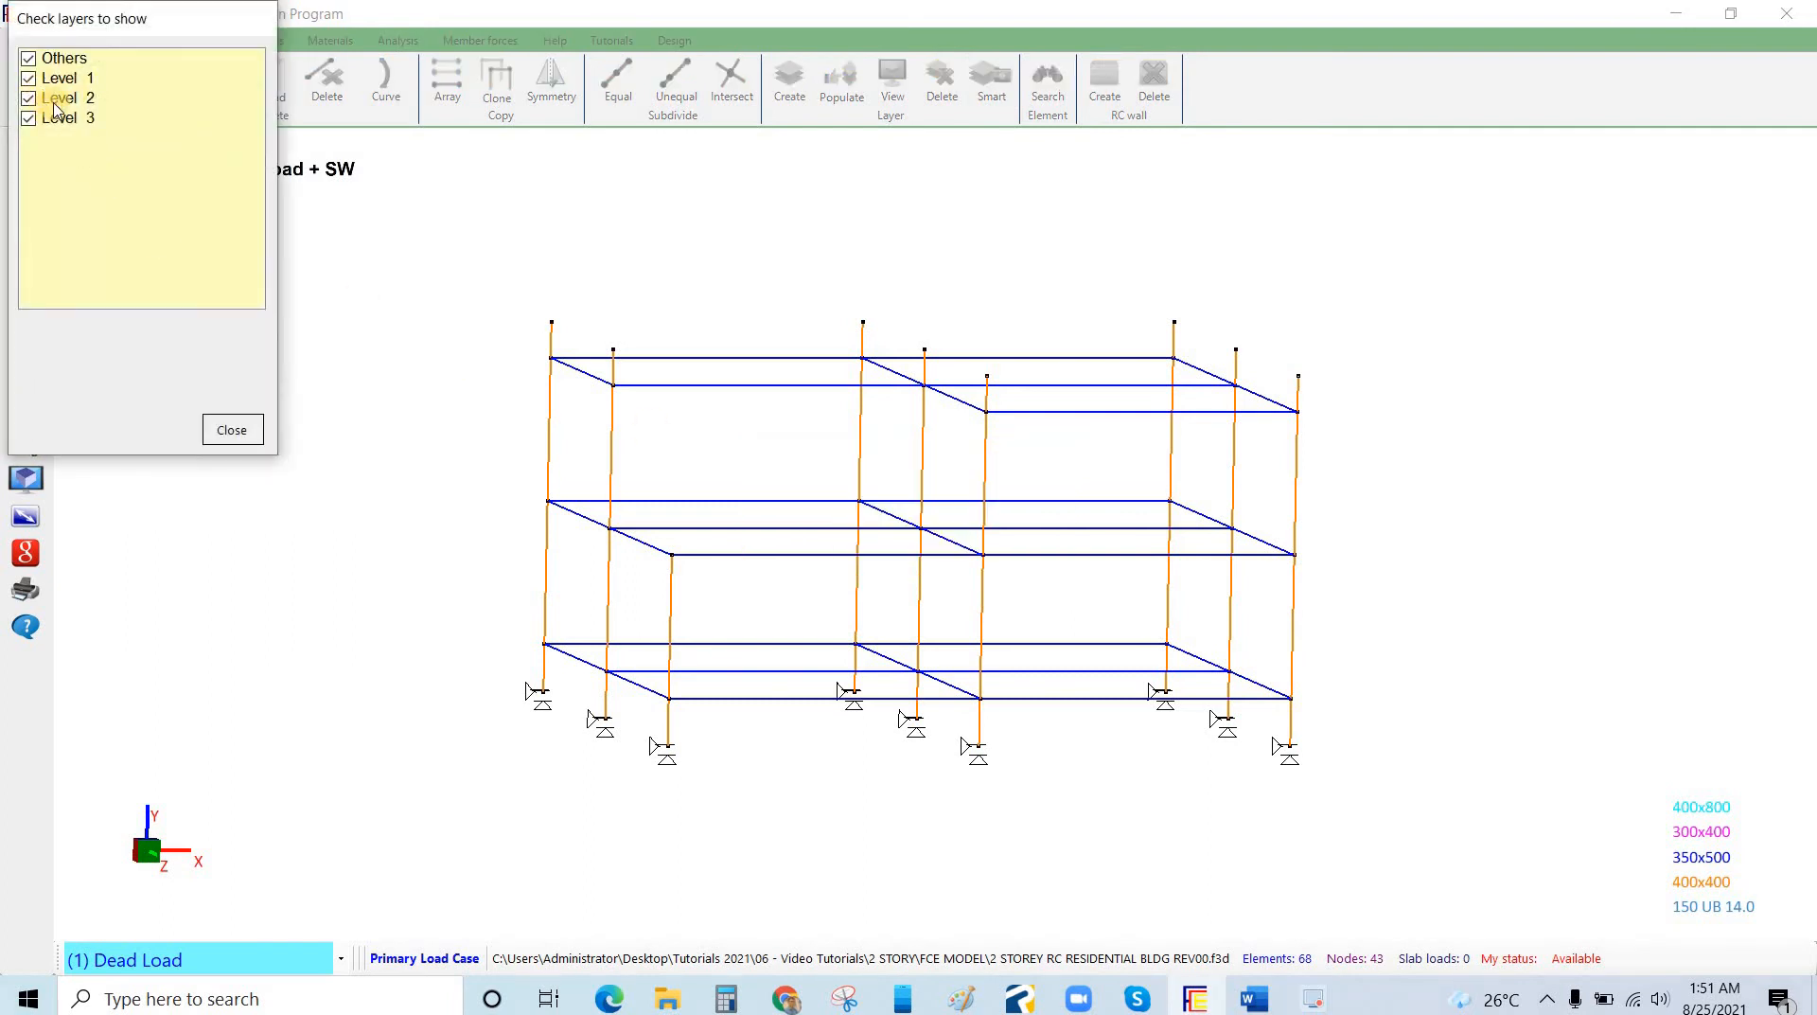
Hide the Level 1 and Level 2 layers, keeping Level 3 and Others shown, and view the roof framing in plan.
left_click(373, 333)
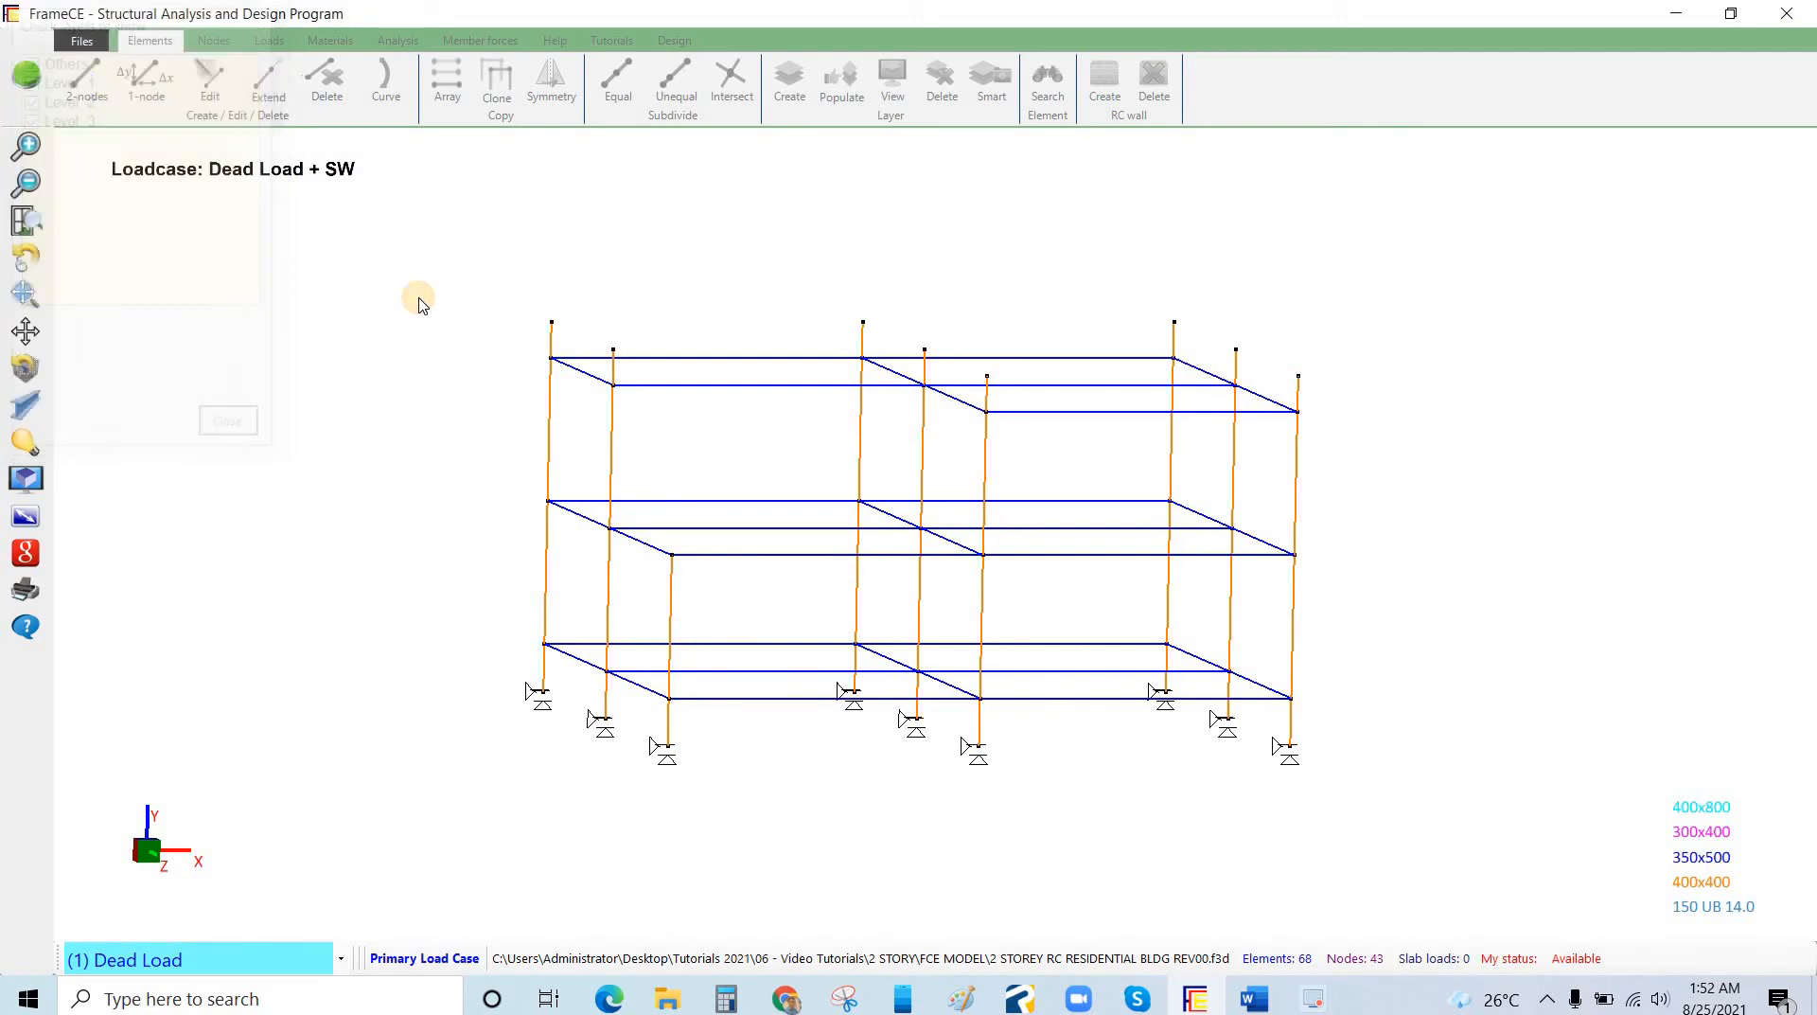
left_click(906, 88)
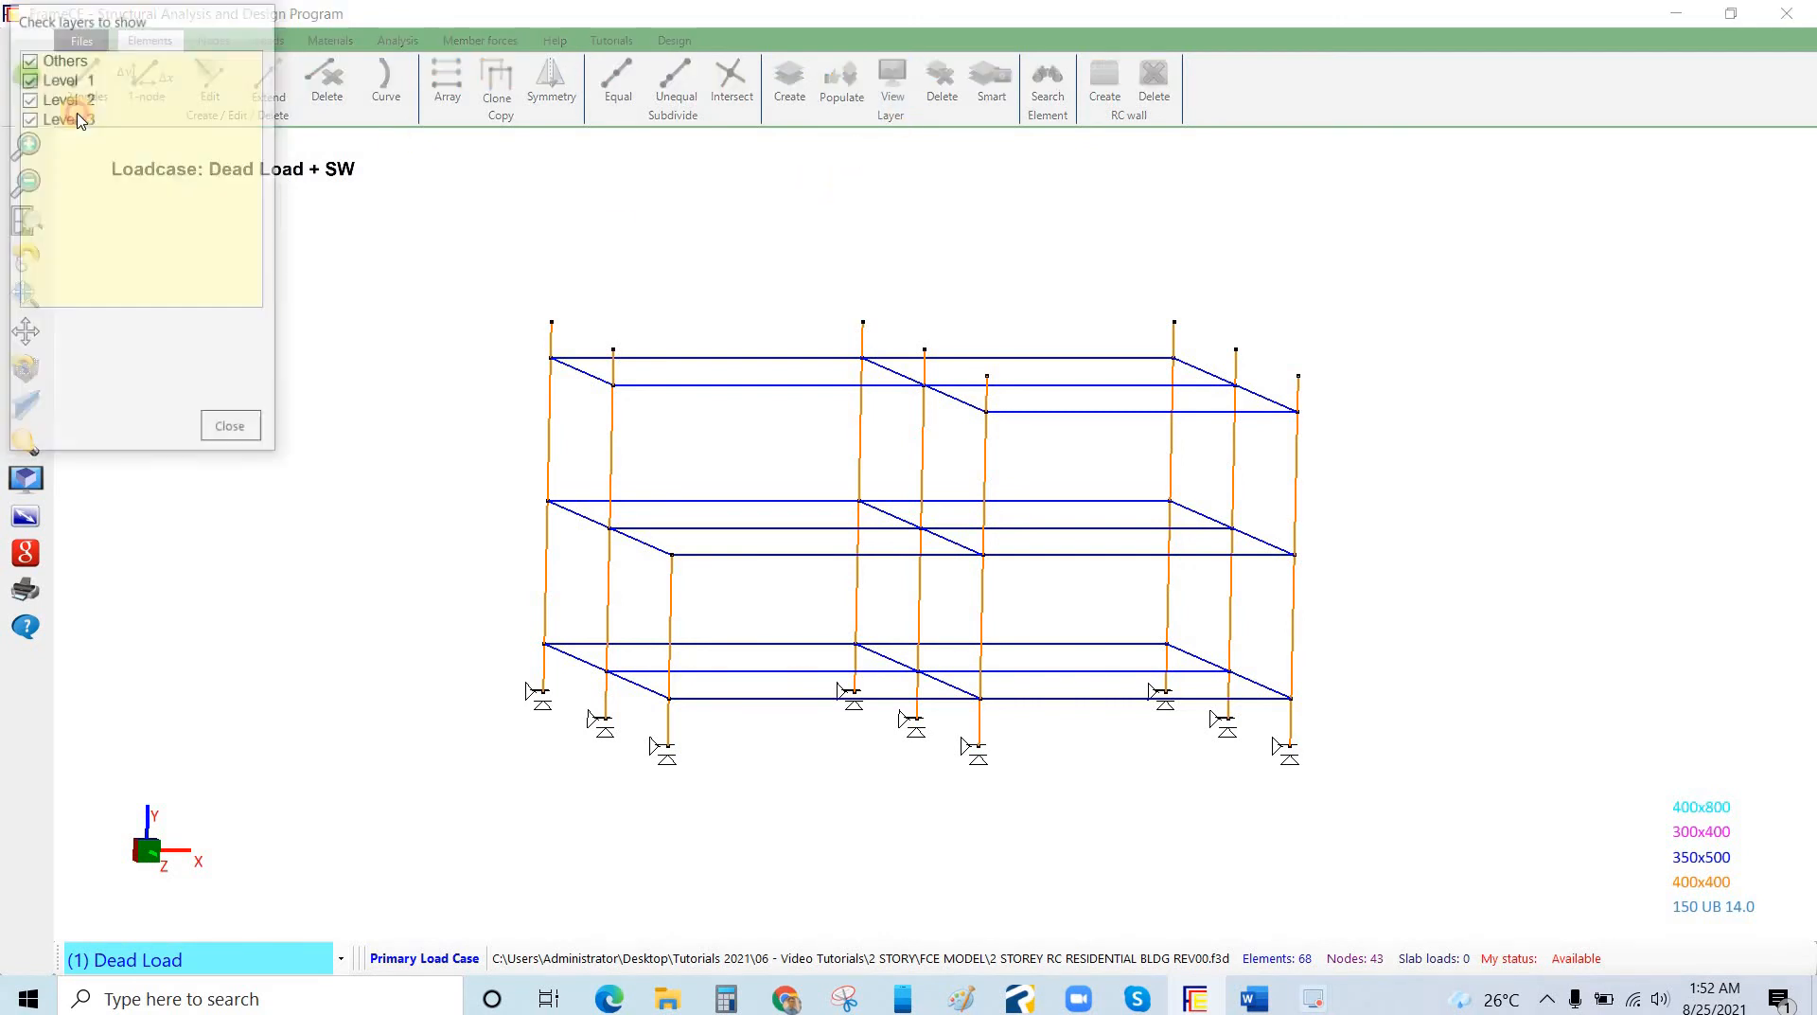
left_click(58, 118)
left_click(58, 99)
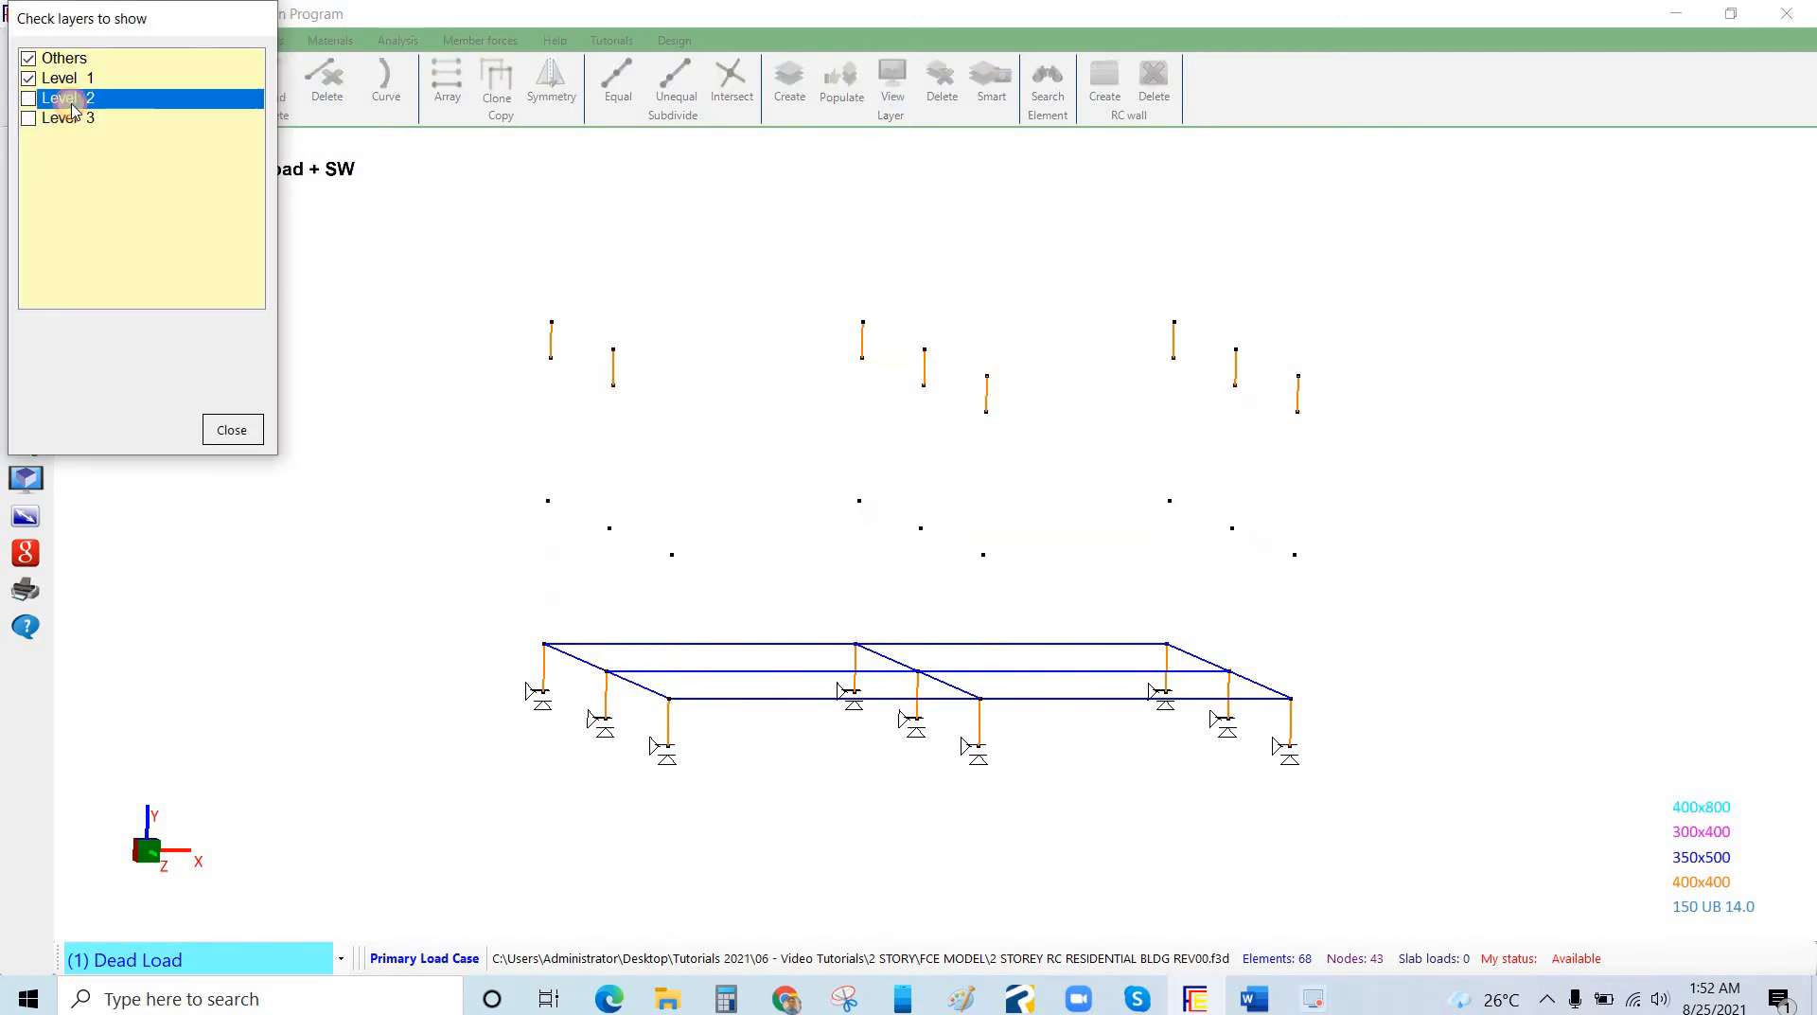
left_click(68, 120)
left_click(74, 101)
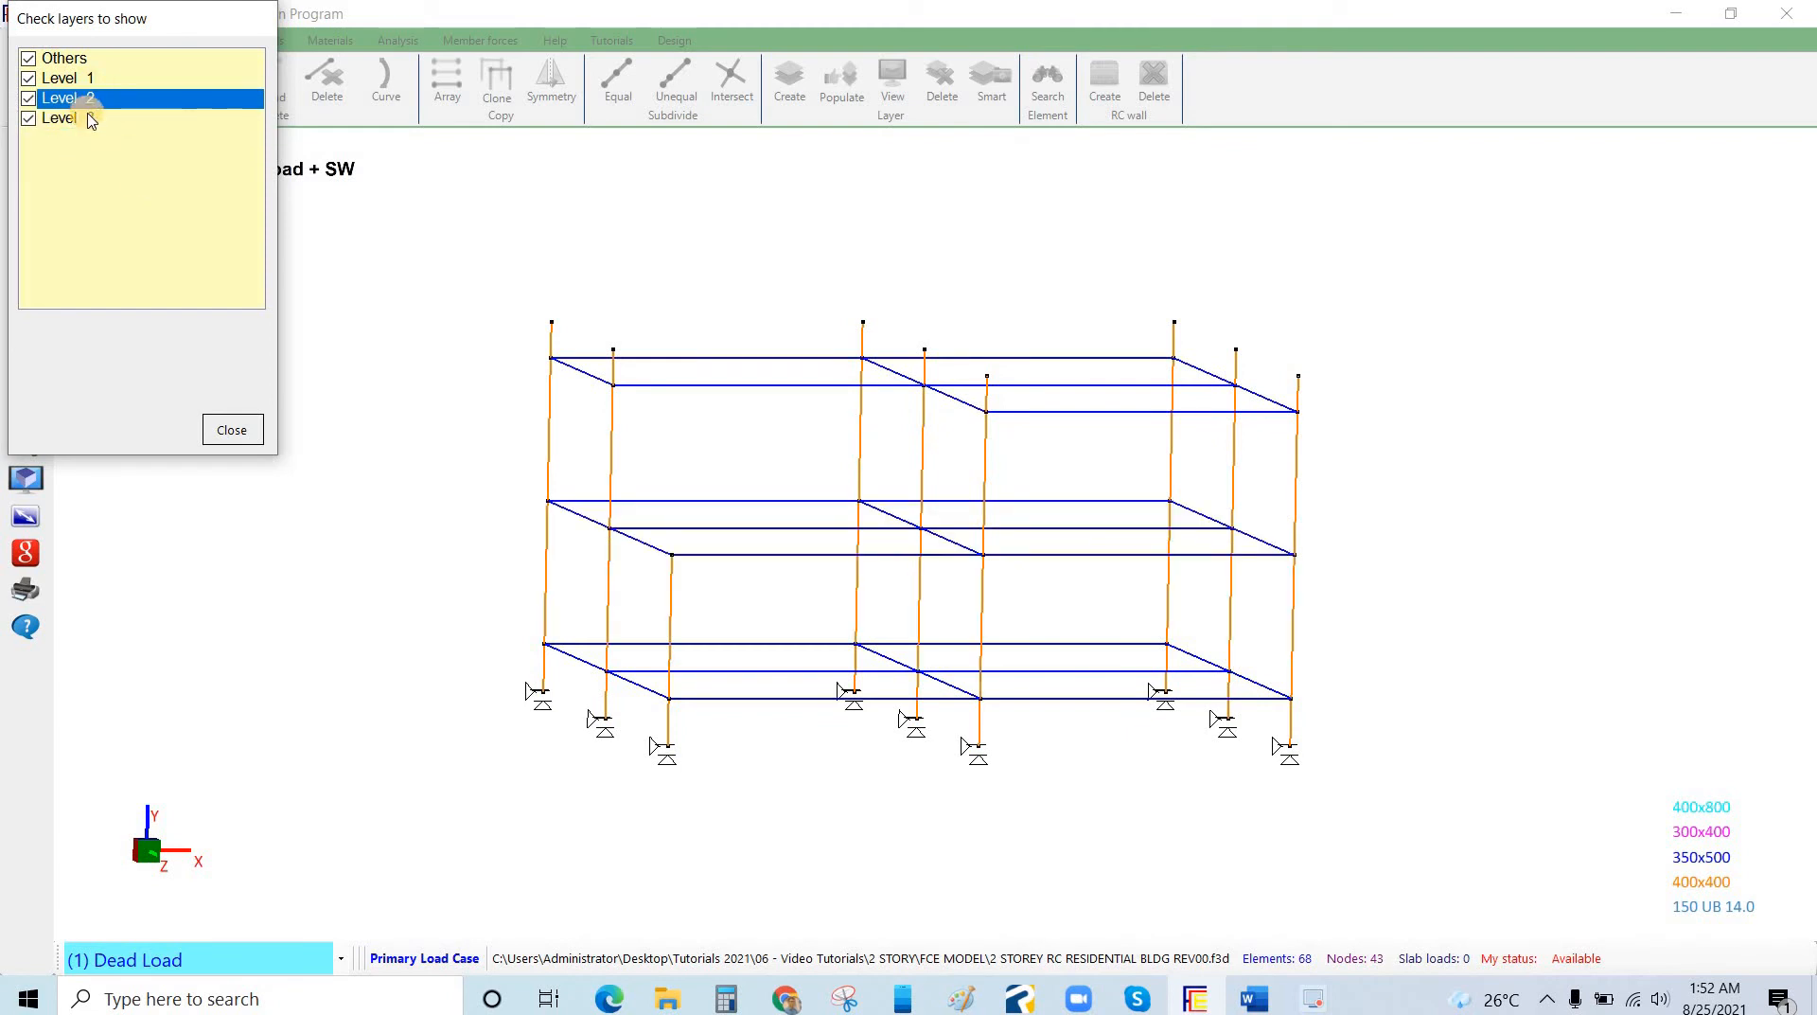
left_click(74, 79)
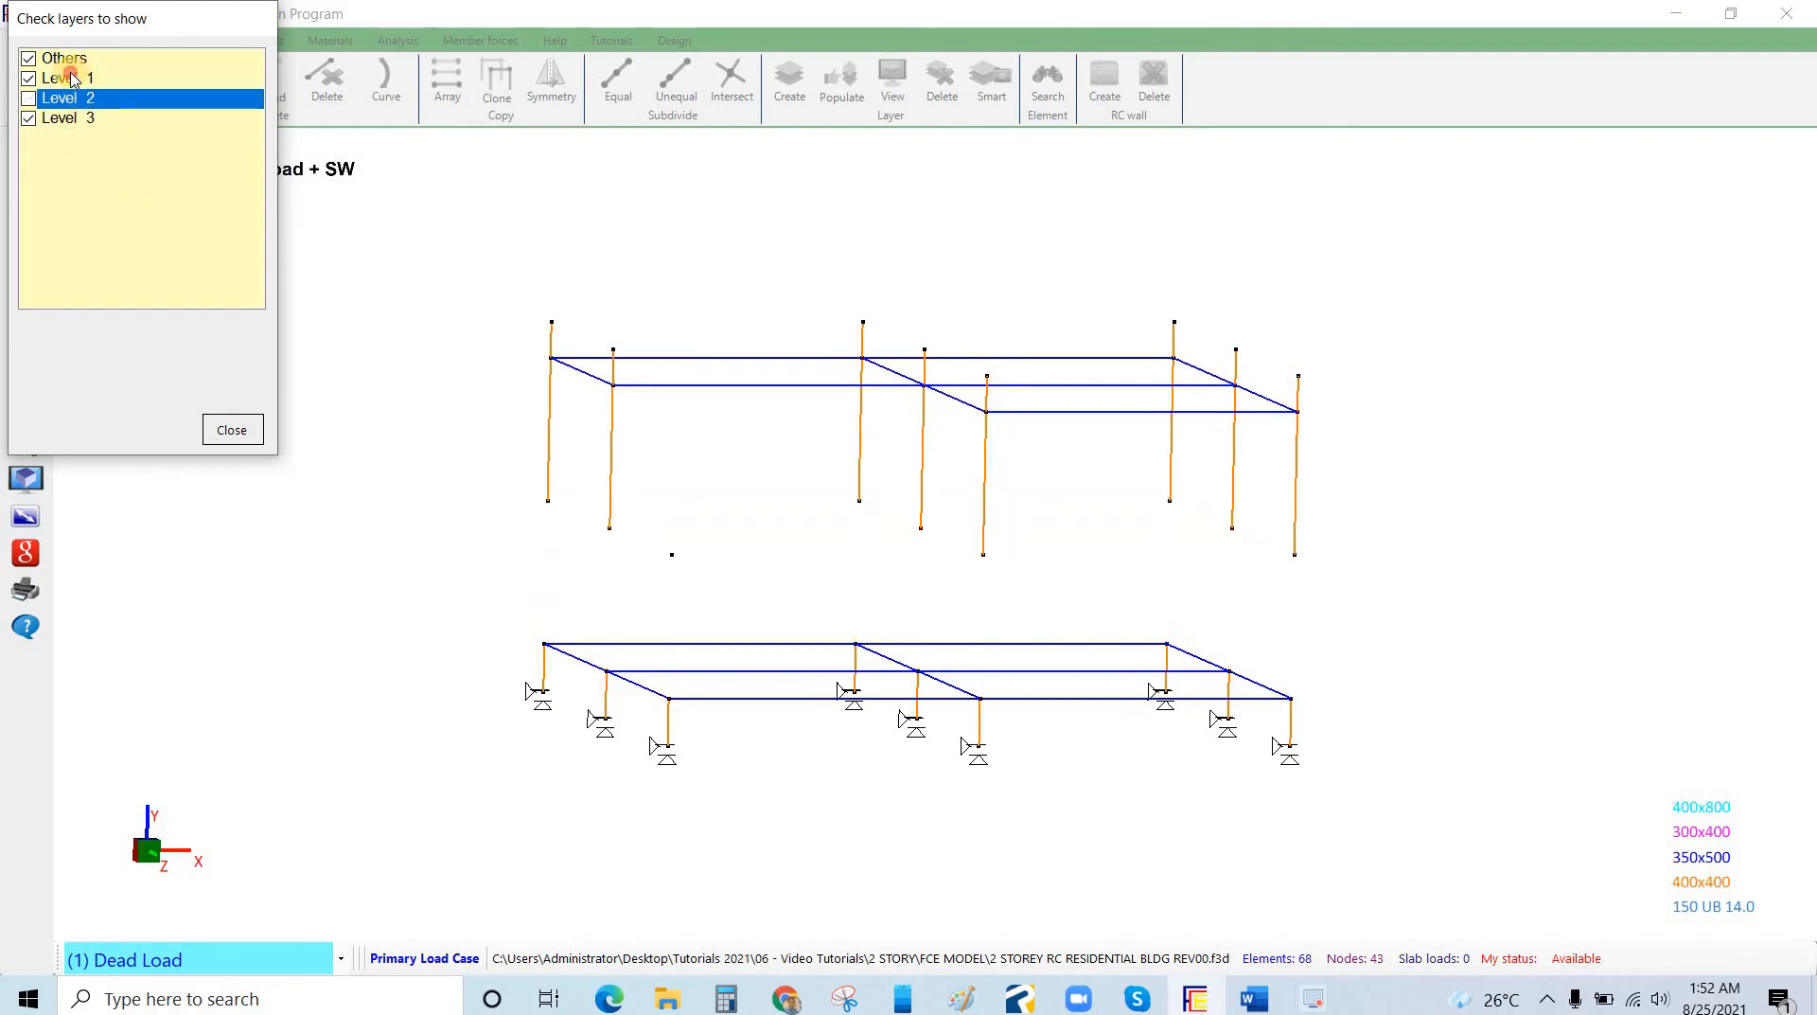
left_click(73, 79)
left_click(228, 431)
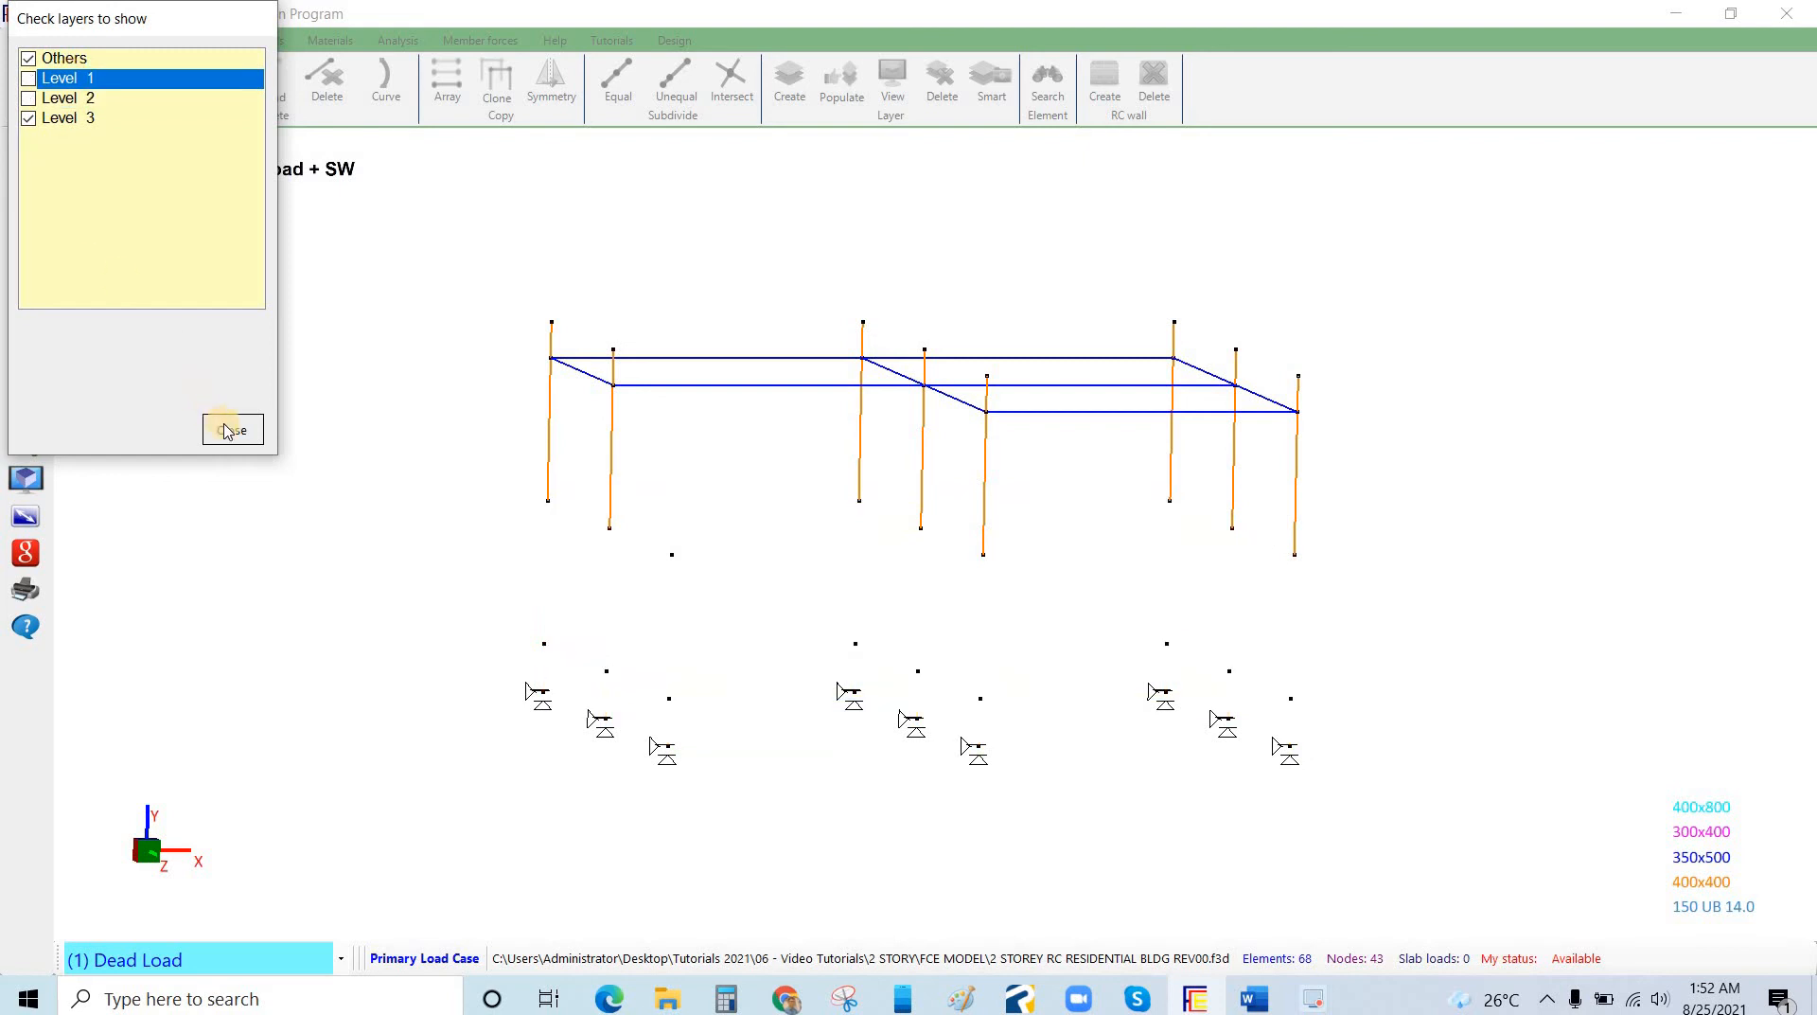
left_click(367, 376)
left_click(214, 303)
left_click_drag(178, 429, 173, 516)
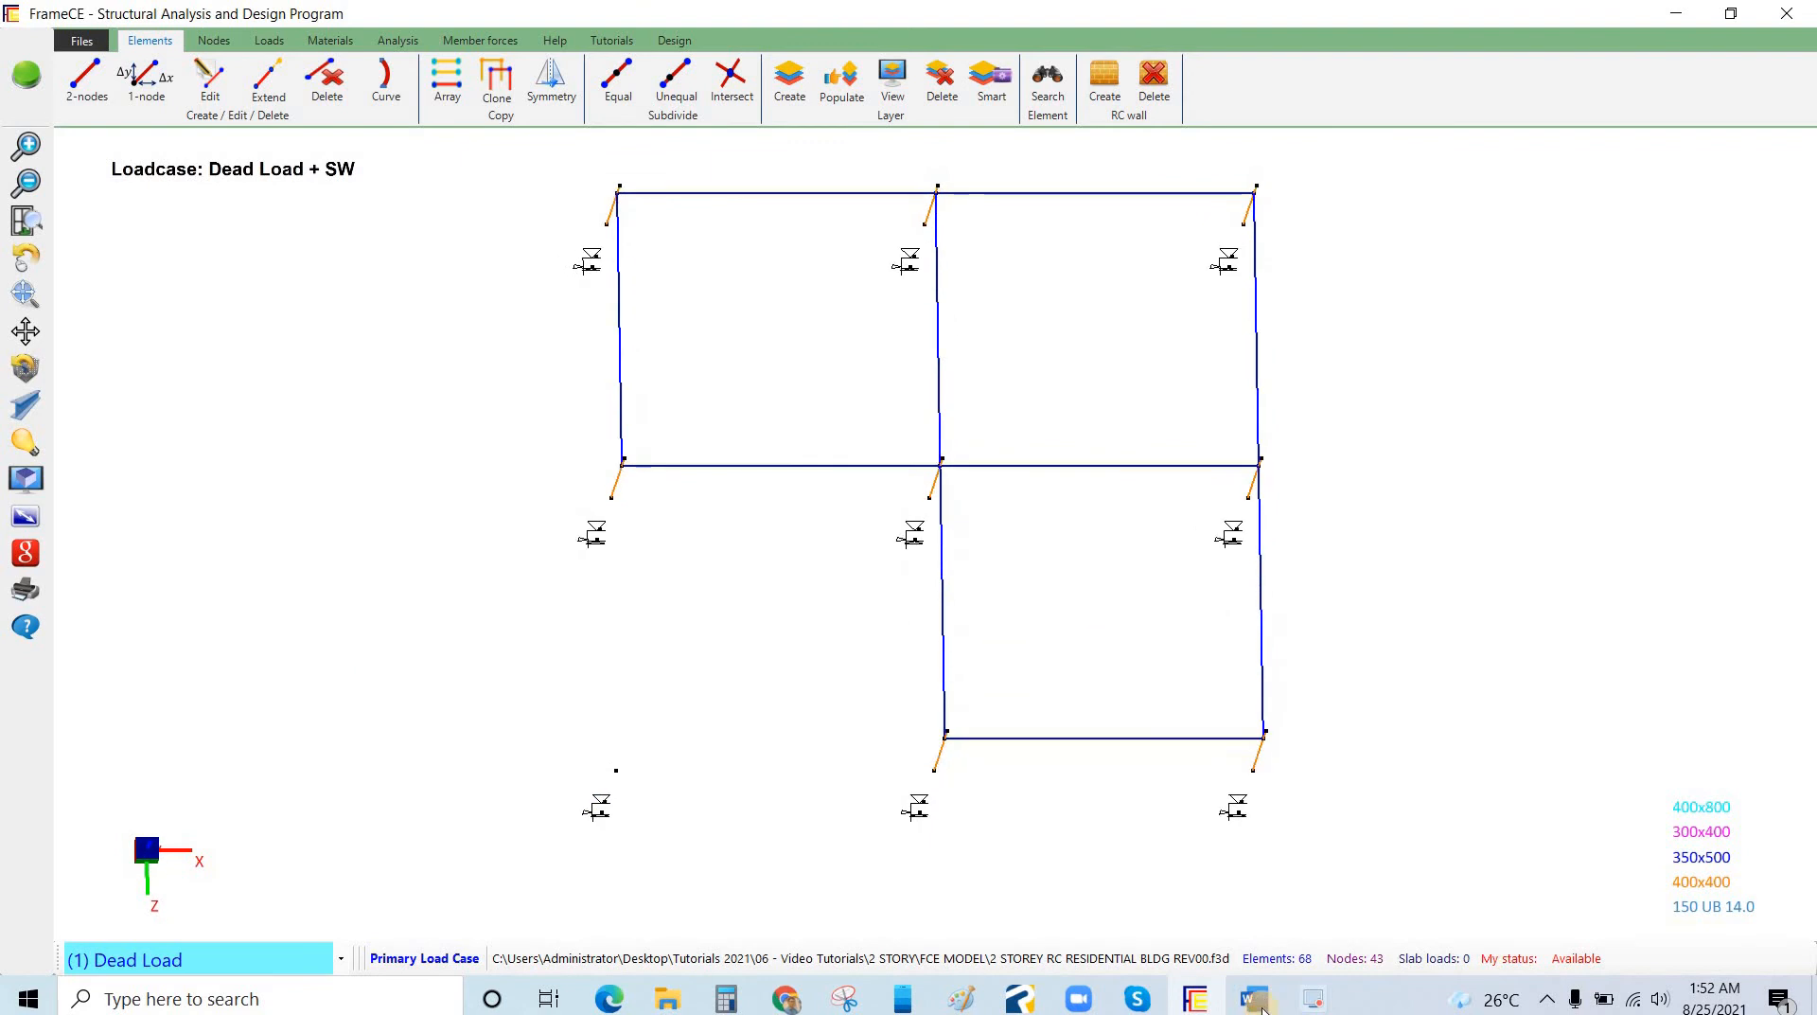
Check the roof floor framing plan in Edge, and divide each X-direction roof beam in FrameCE into 2 equal segments.
left_click(611, 999)
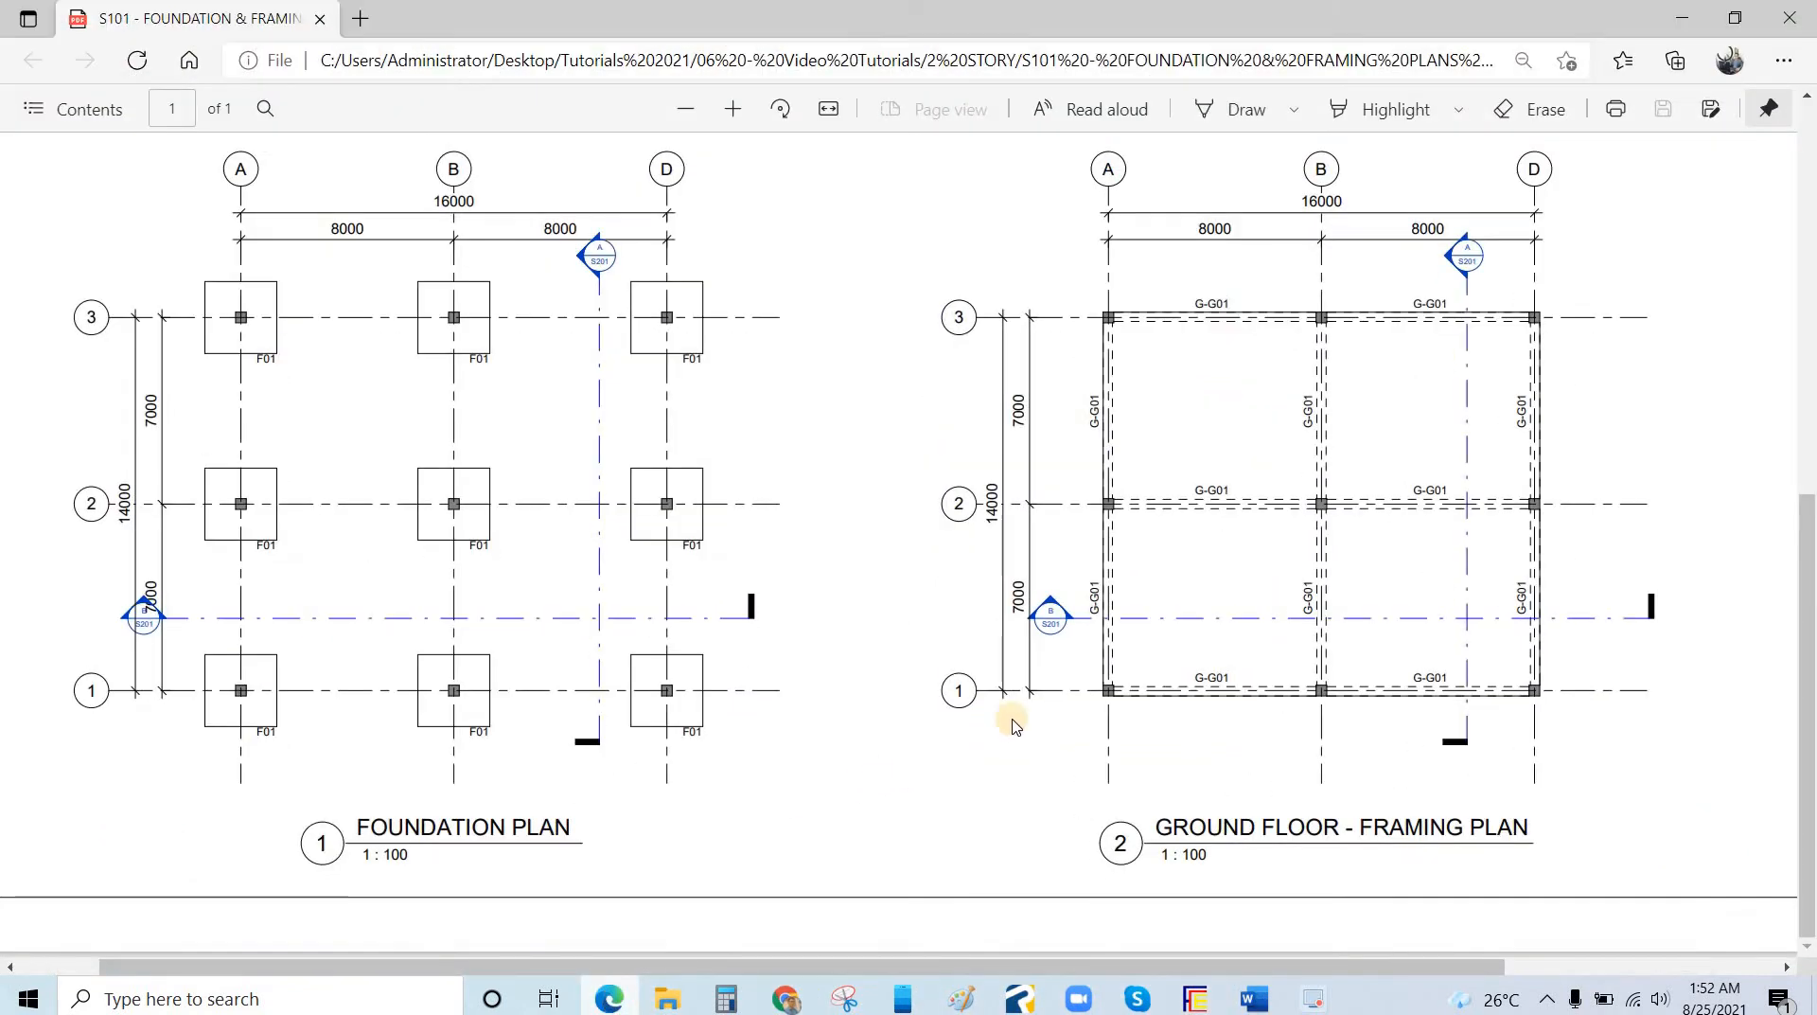
scroll(1013, 724, "down", 7)
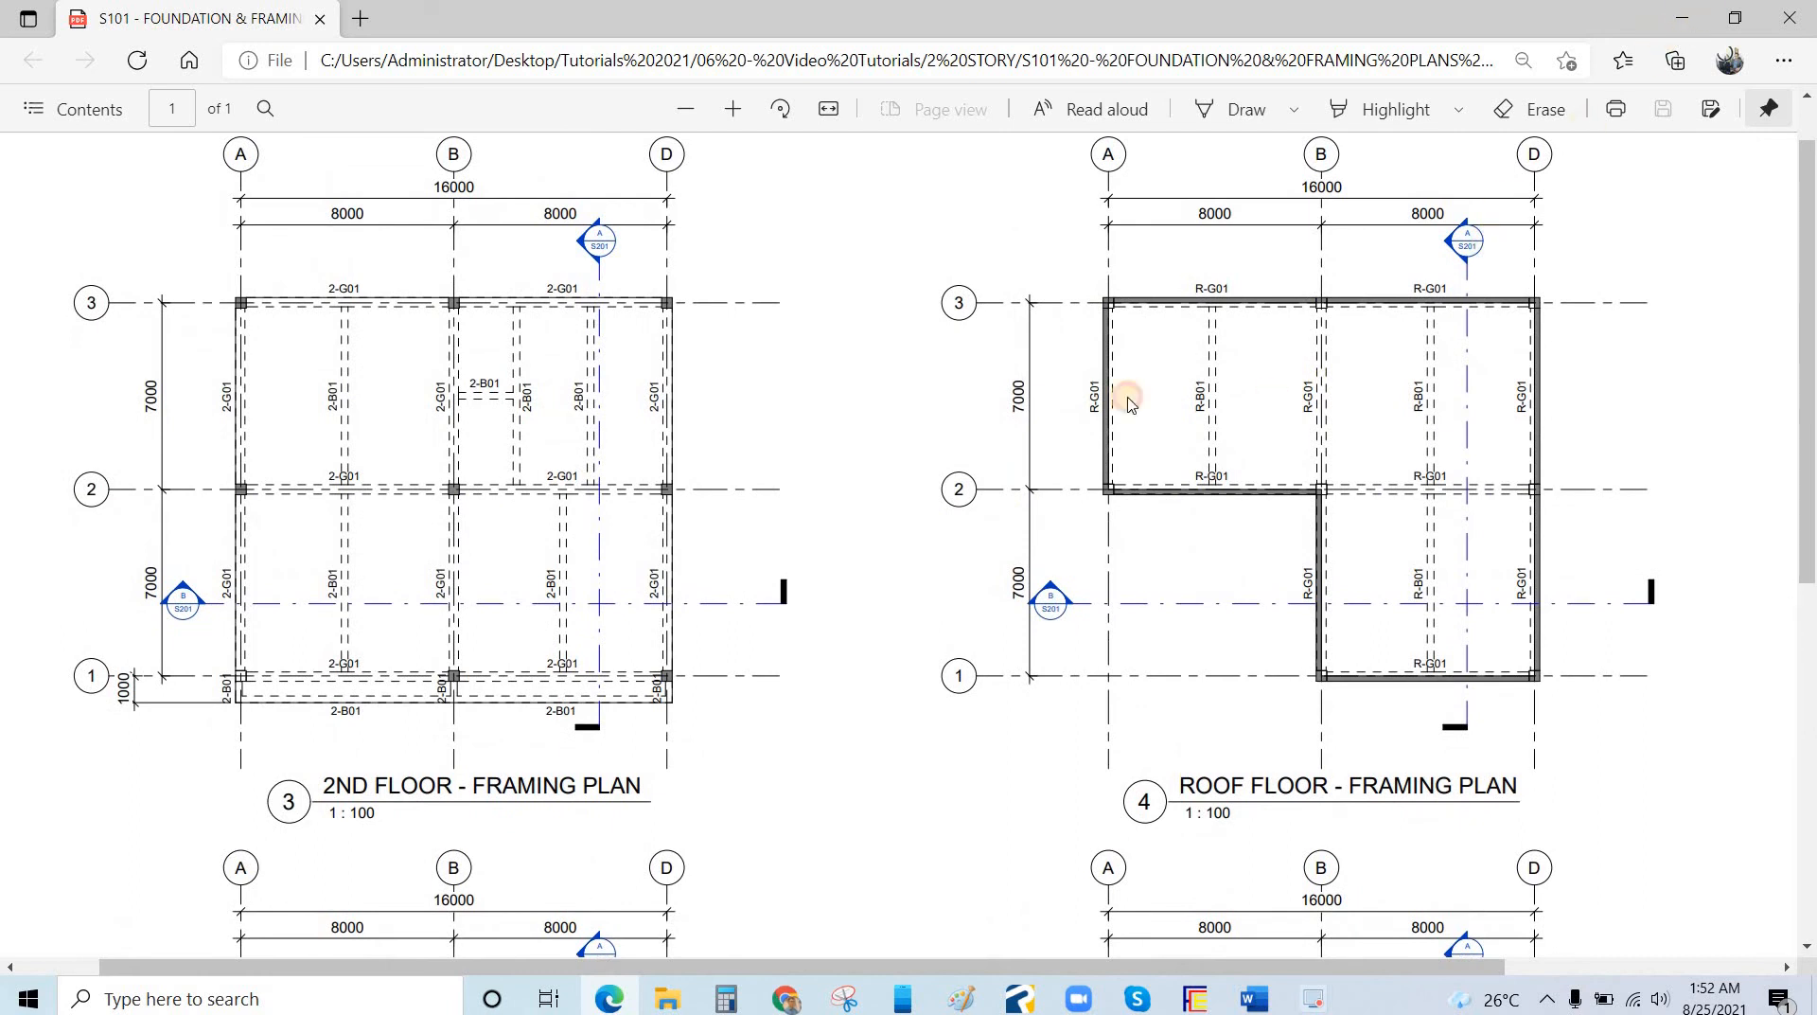
key("alt+Tab")
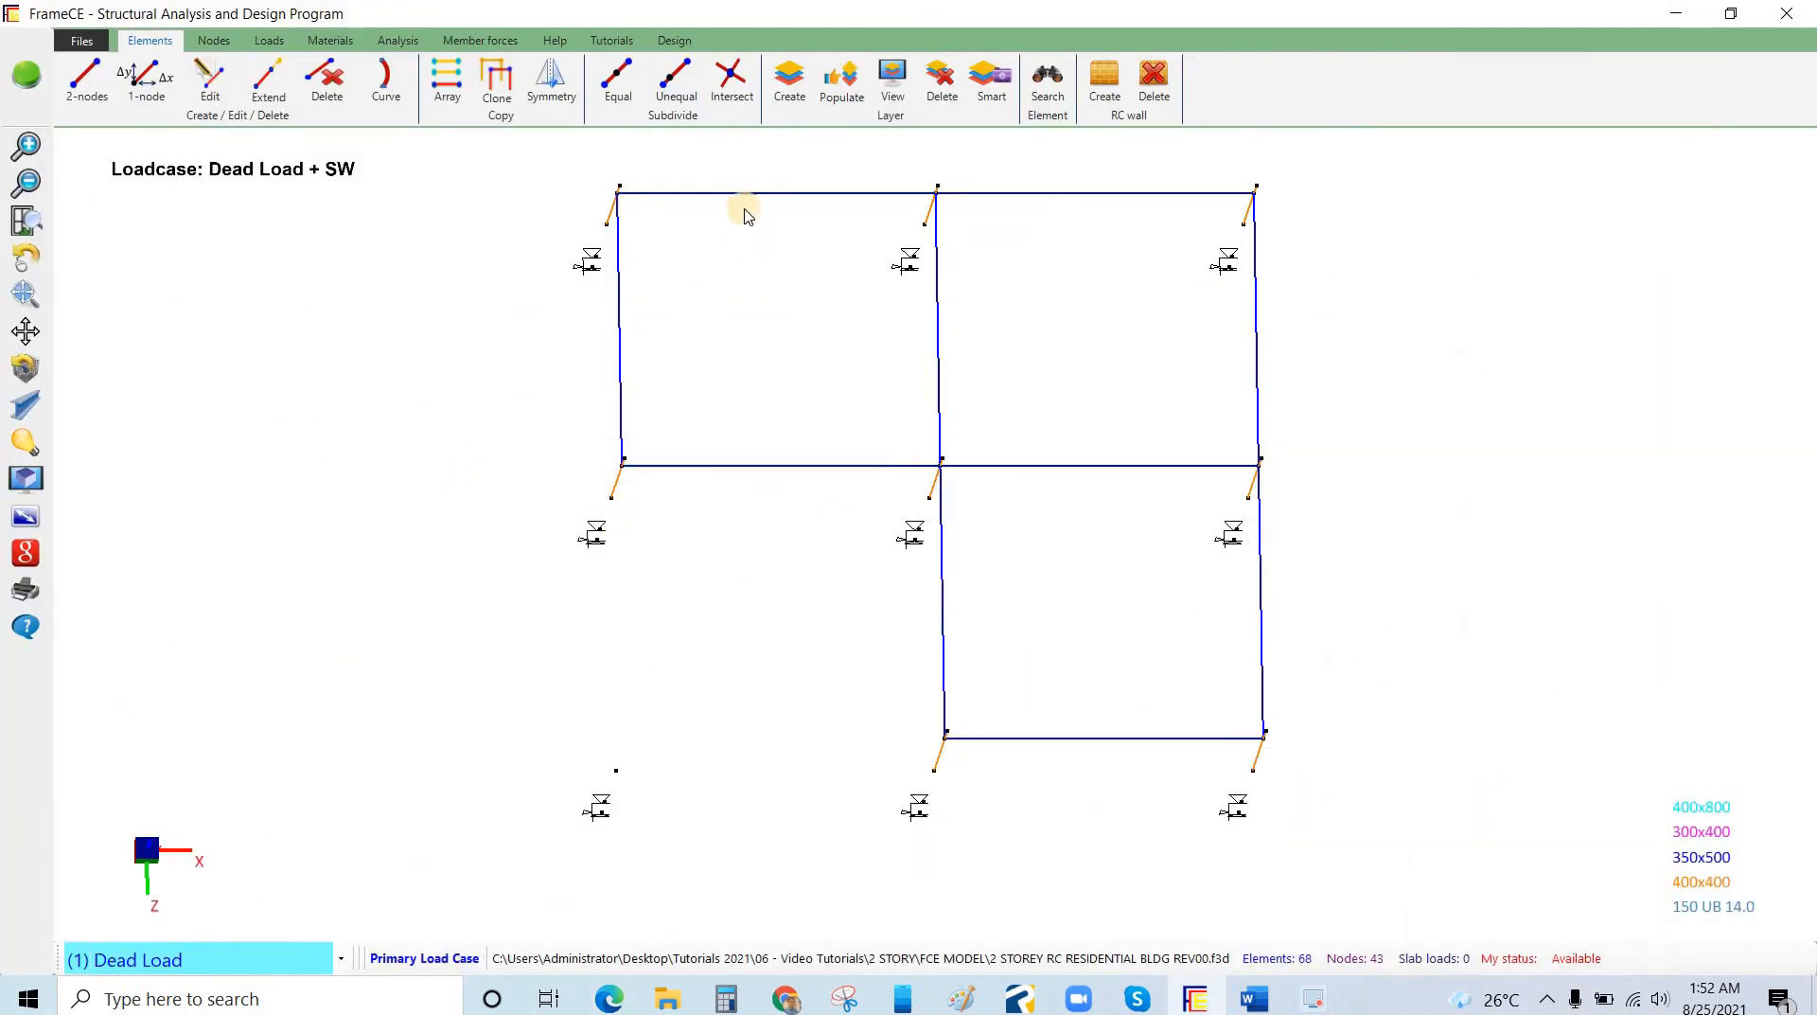
left_click(791, 476)
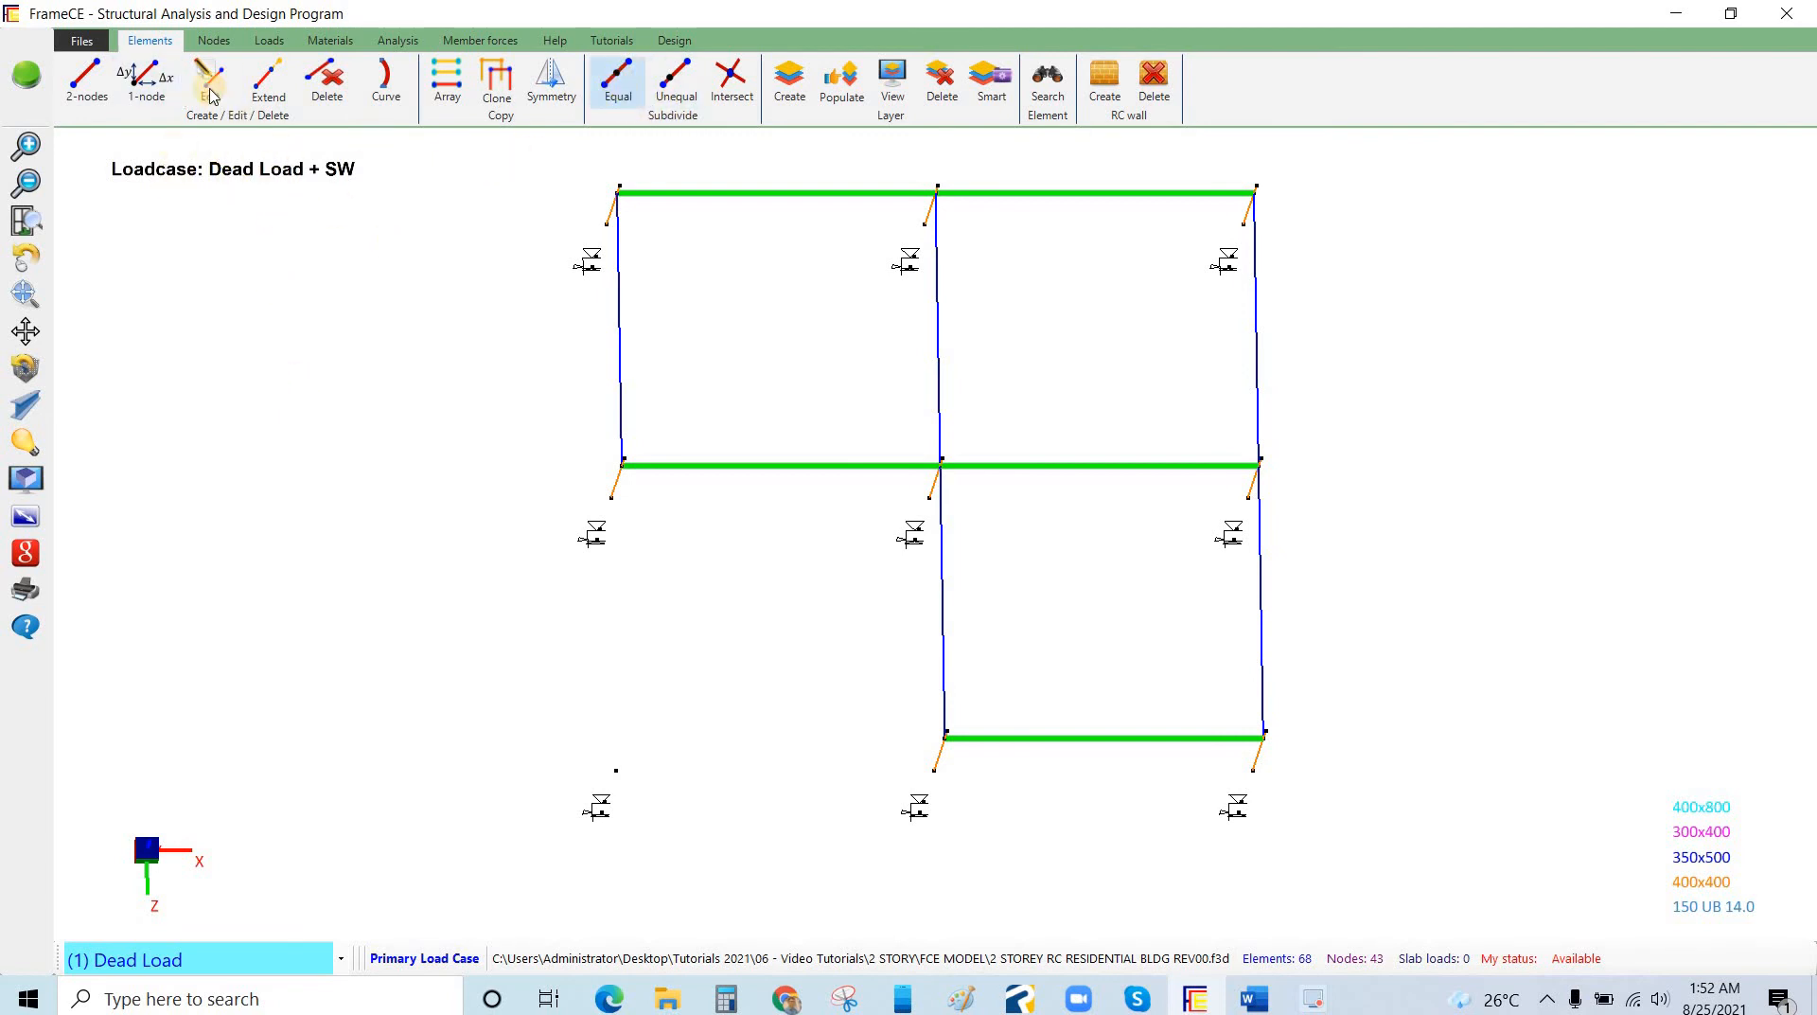
left_click(618, 81)
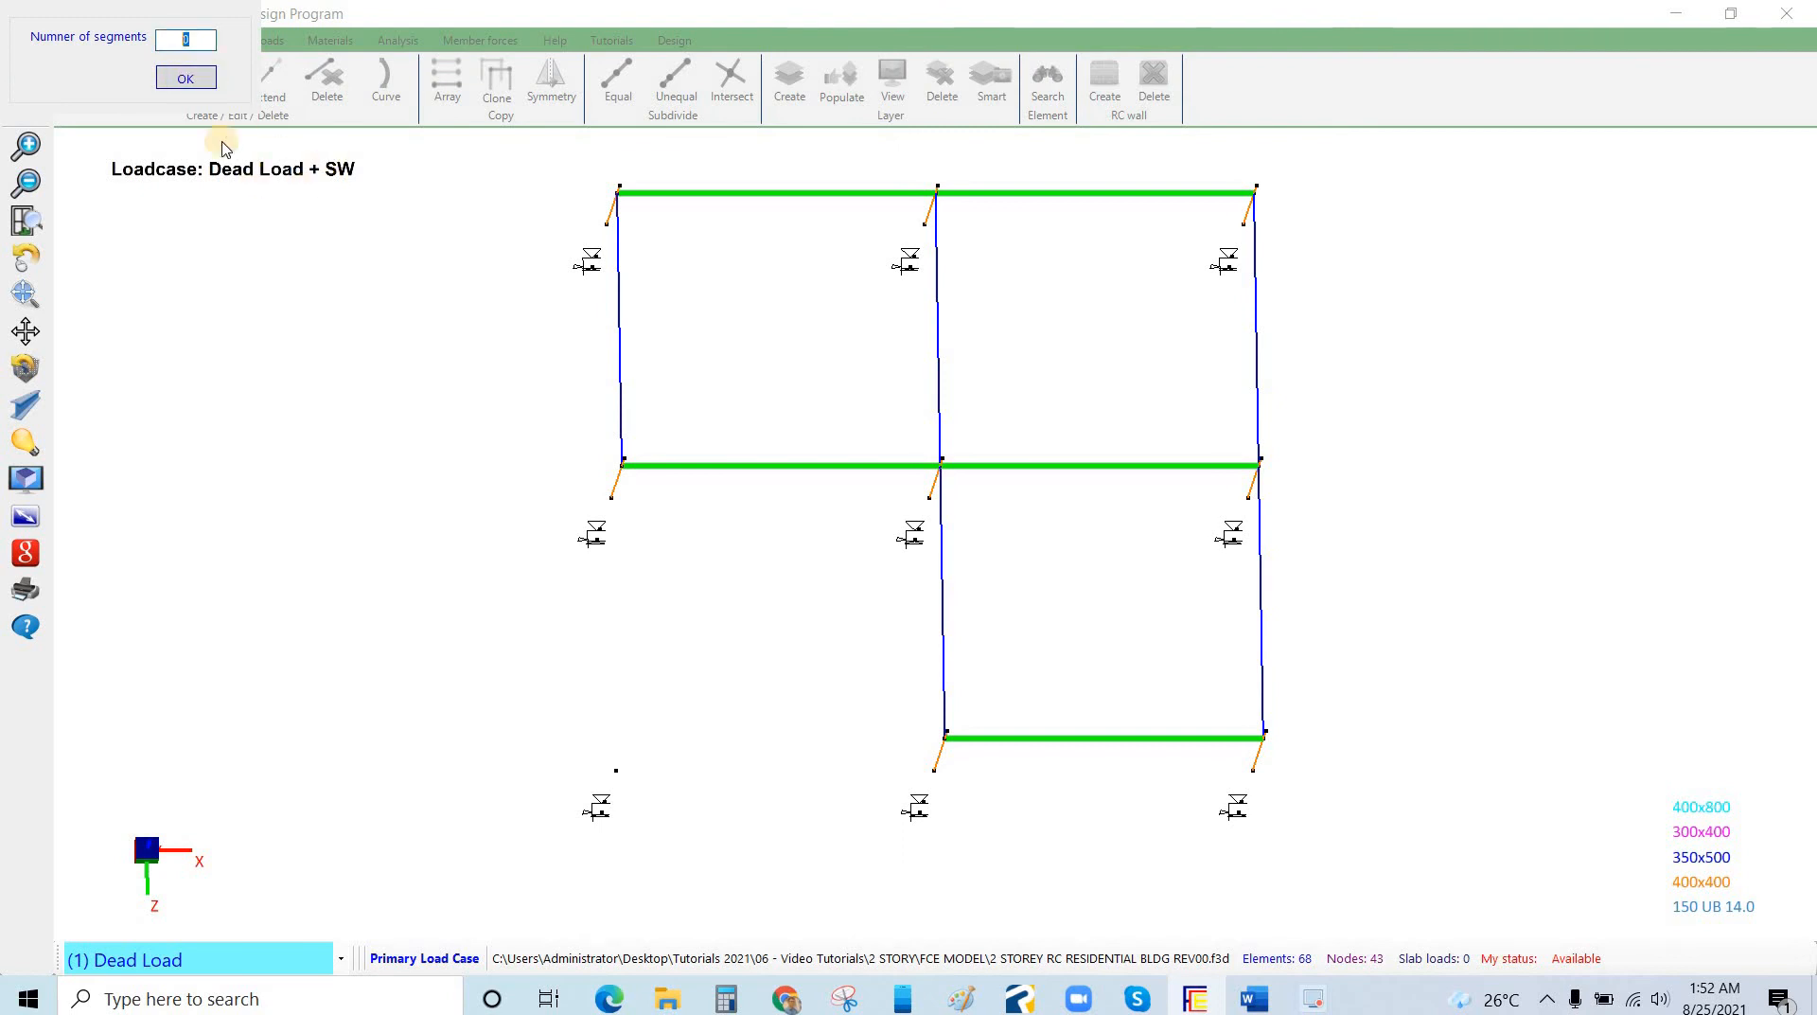
key("Return")
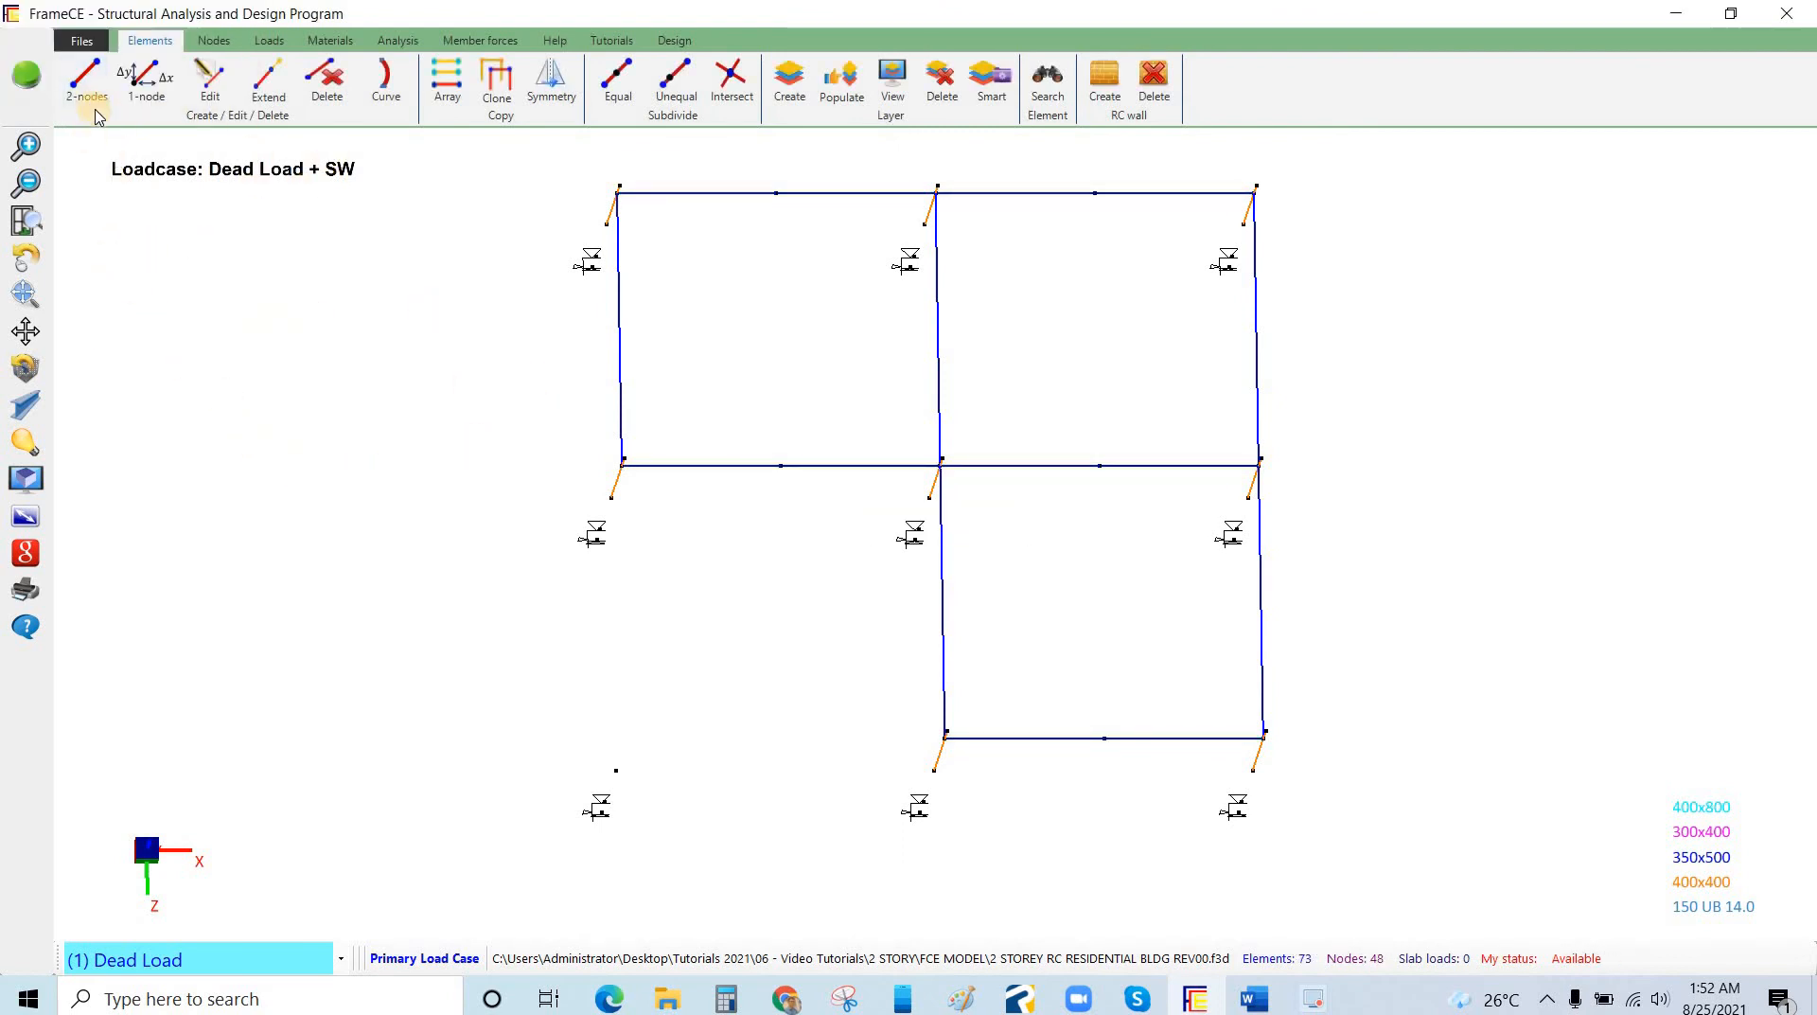
Create 300x400 secondary beams between the X-direction roof beams' midpoints in all three roof bays, using two-node elements with axis angle 0.
left_click(95, 79)
left_click(83, 94)
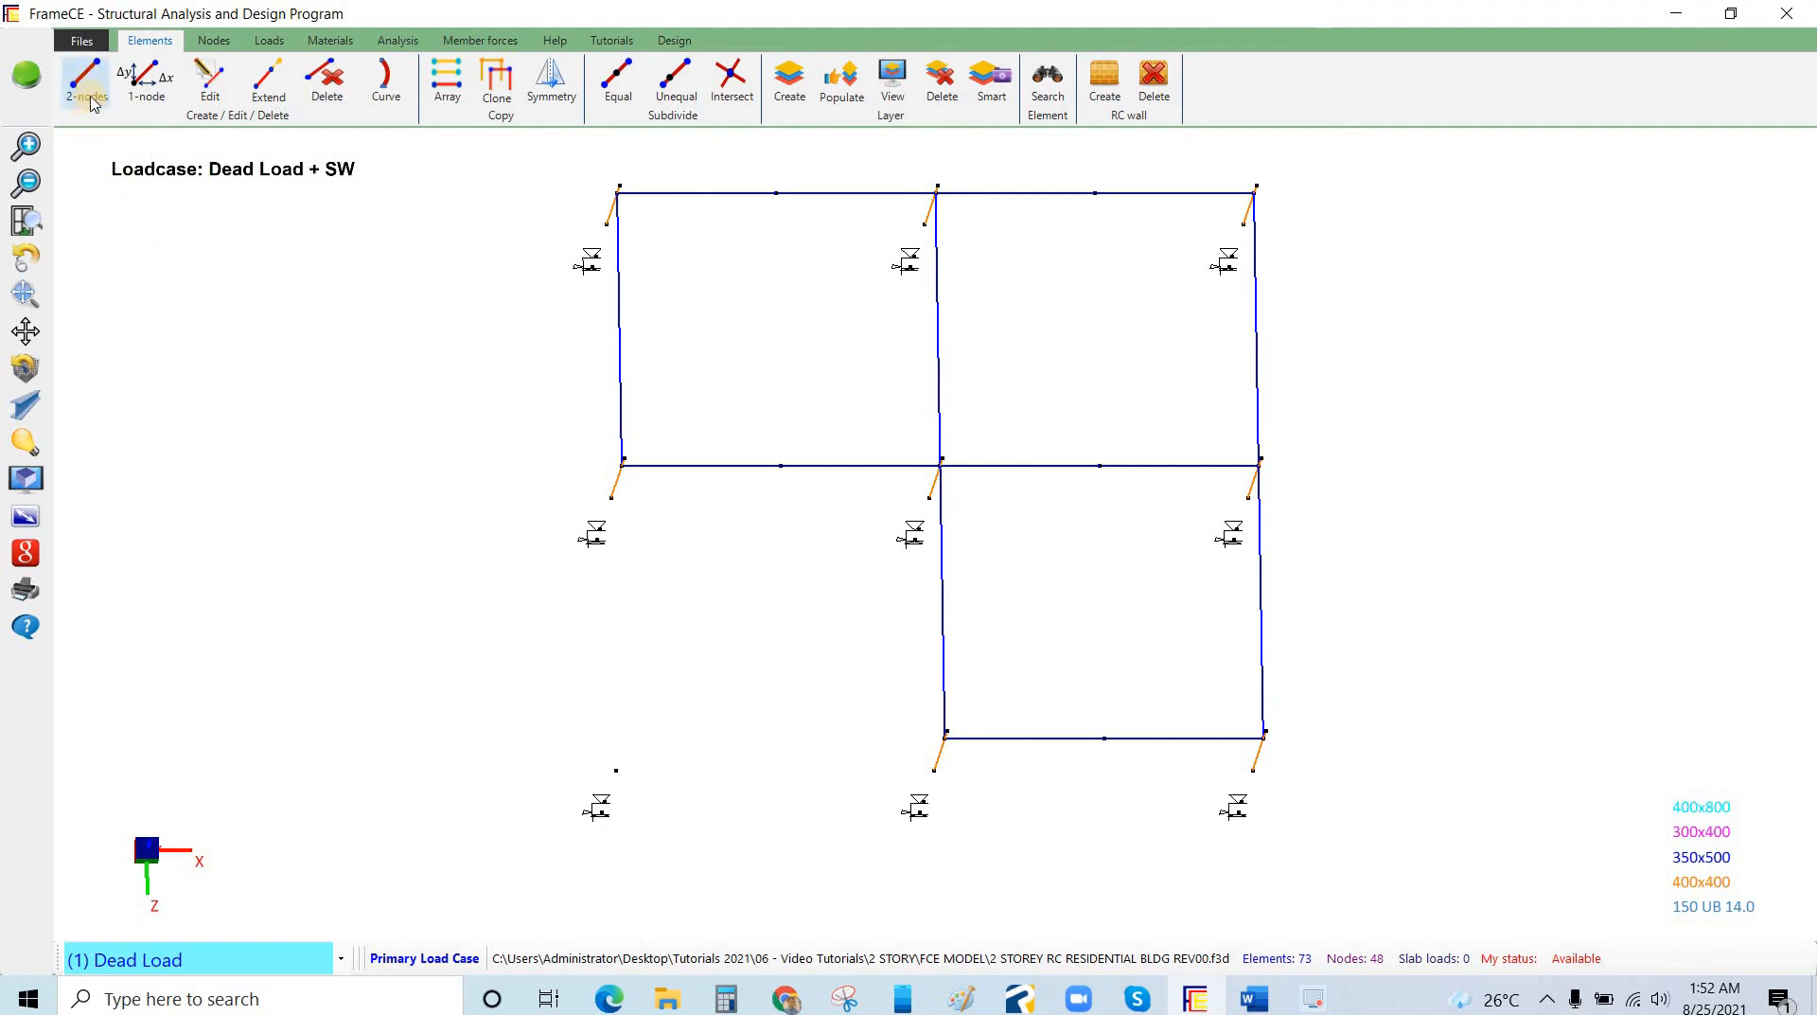
left_click(100, 96)
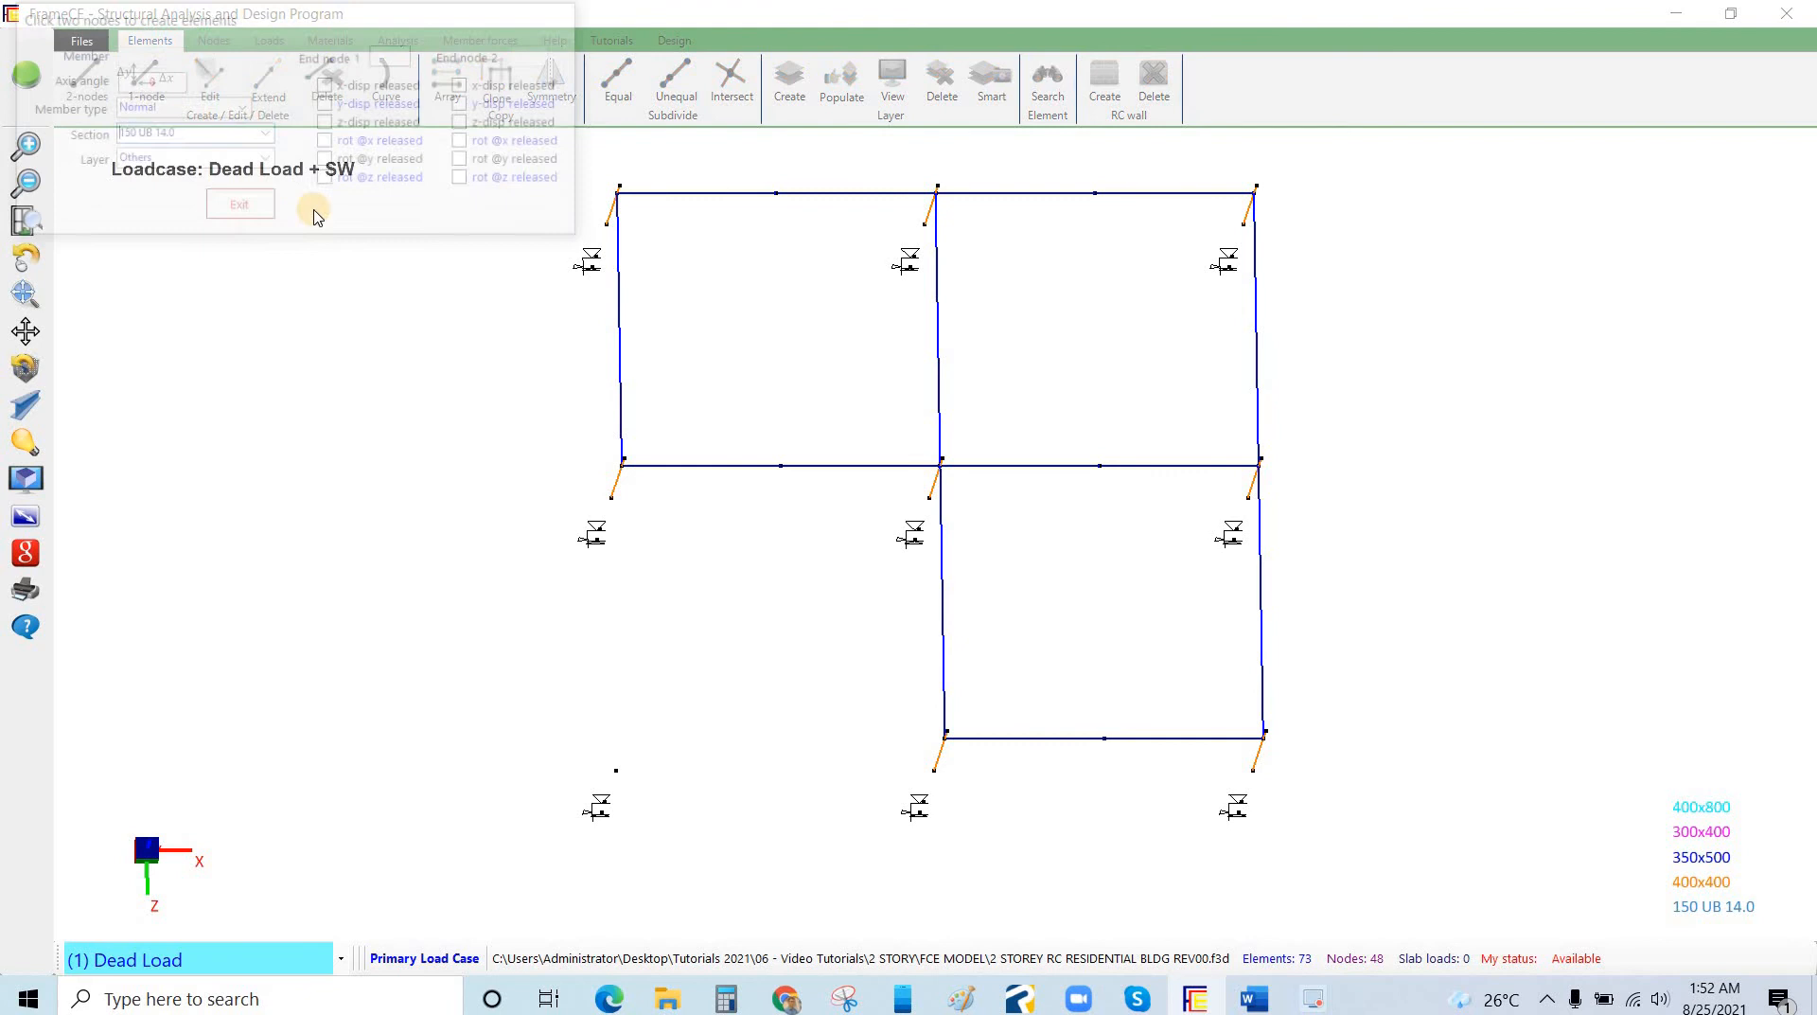
left_click(265, 135)
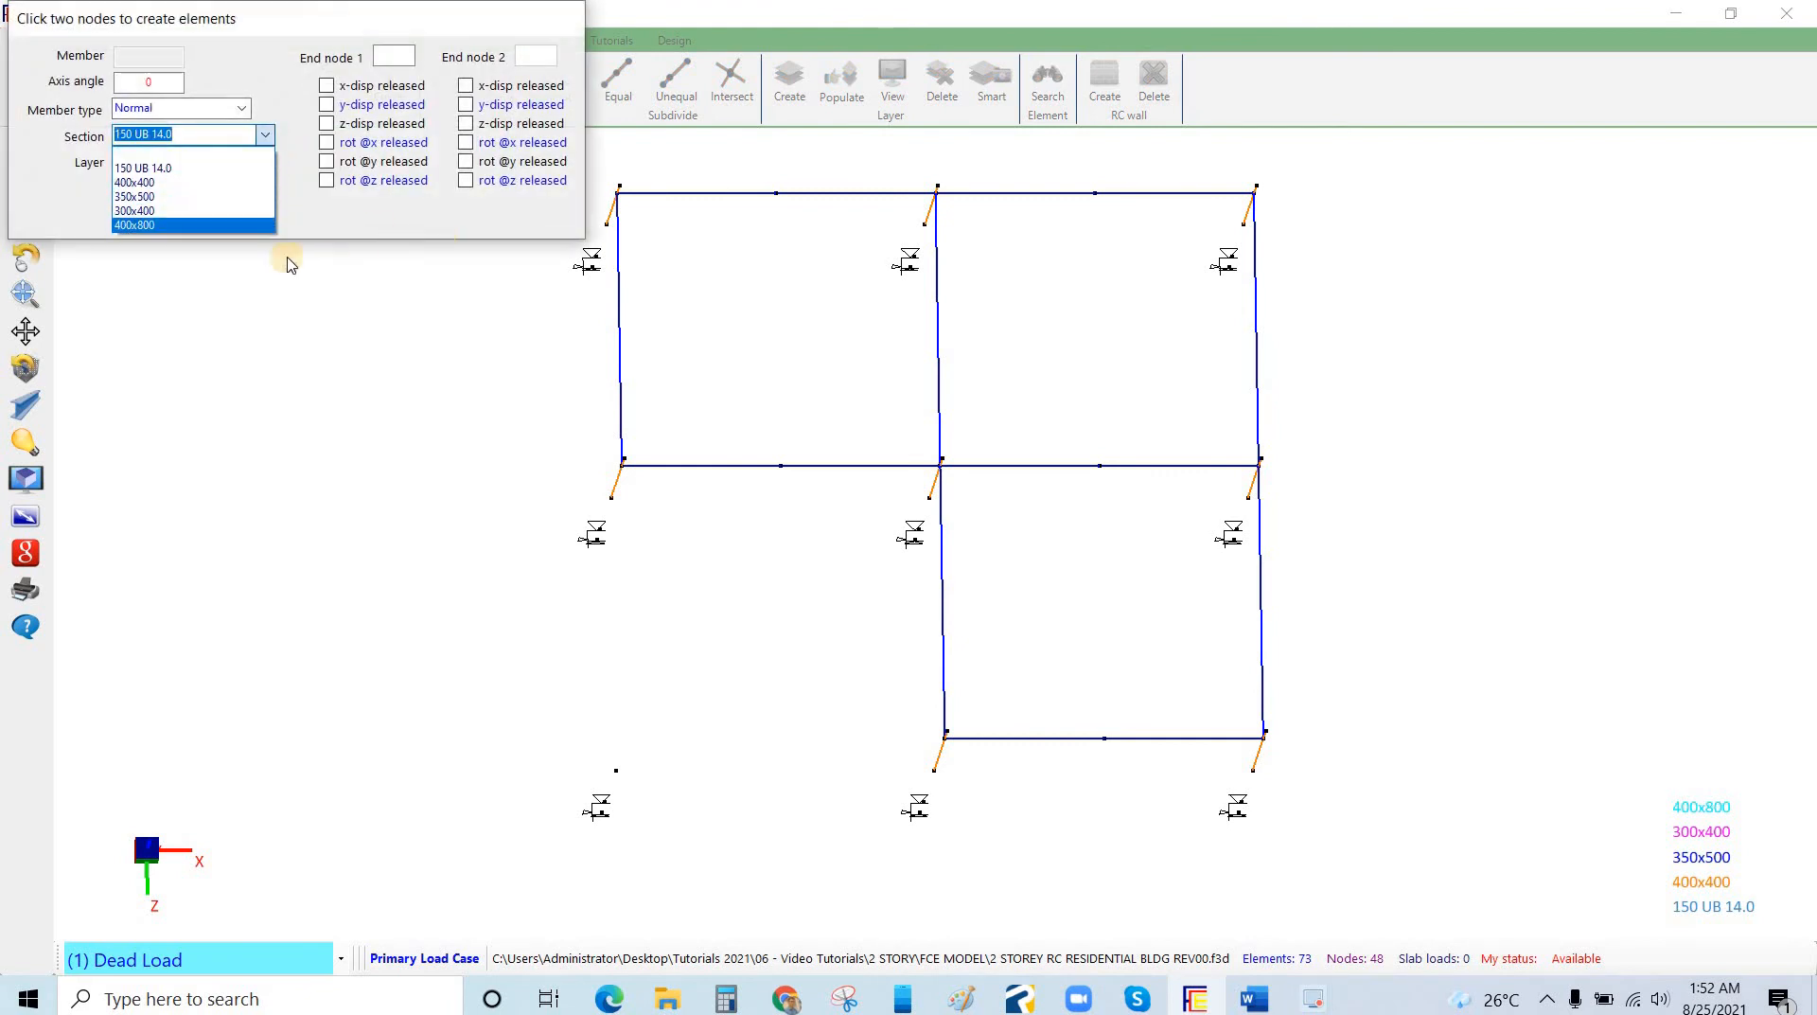
left_click(227, 210)
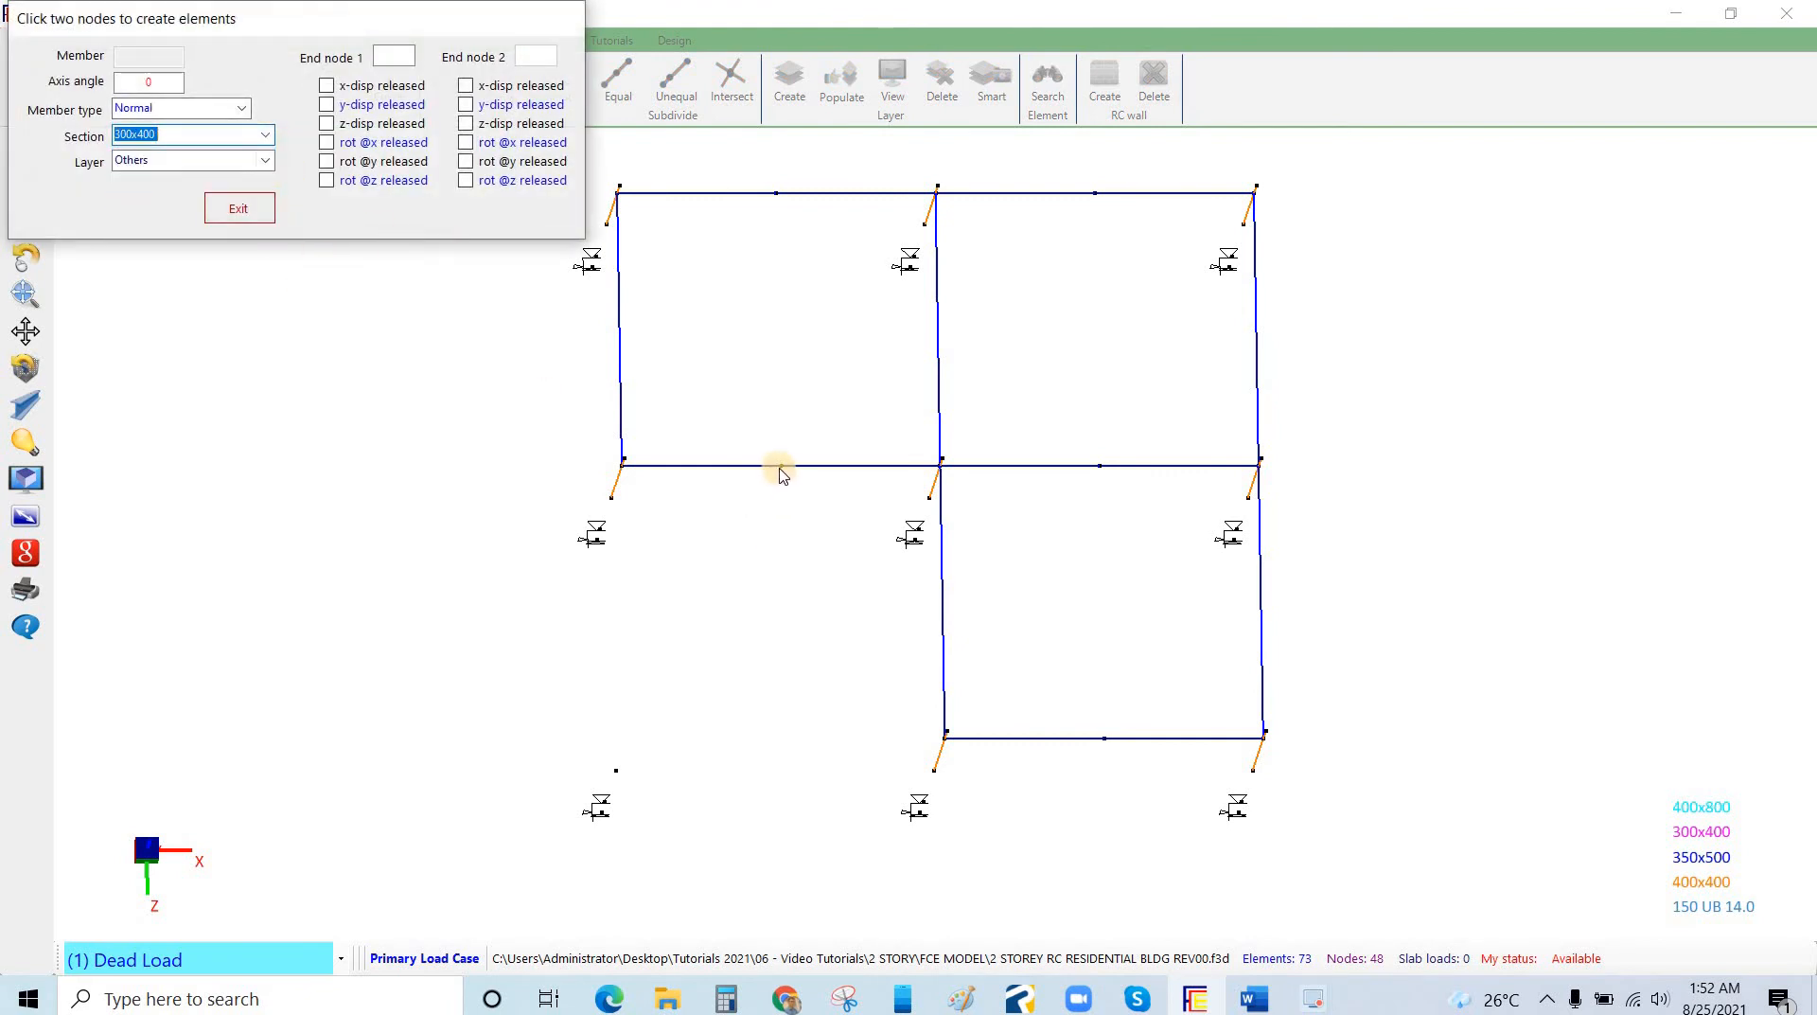
left_click(776, 187)
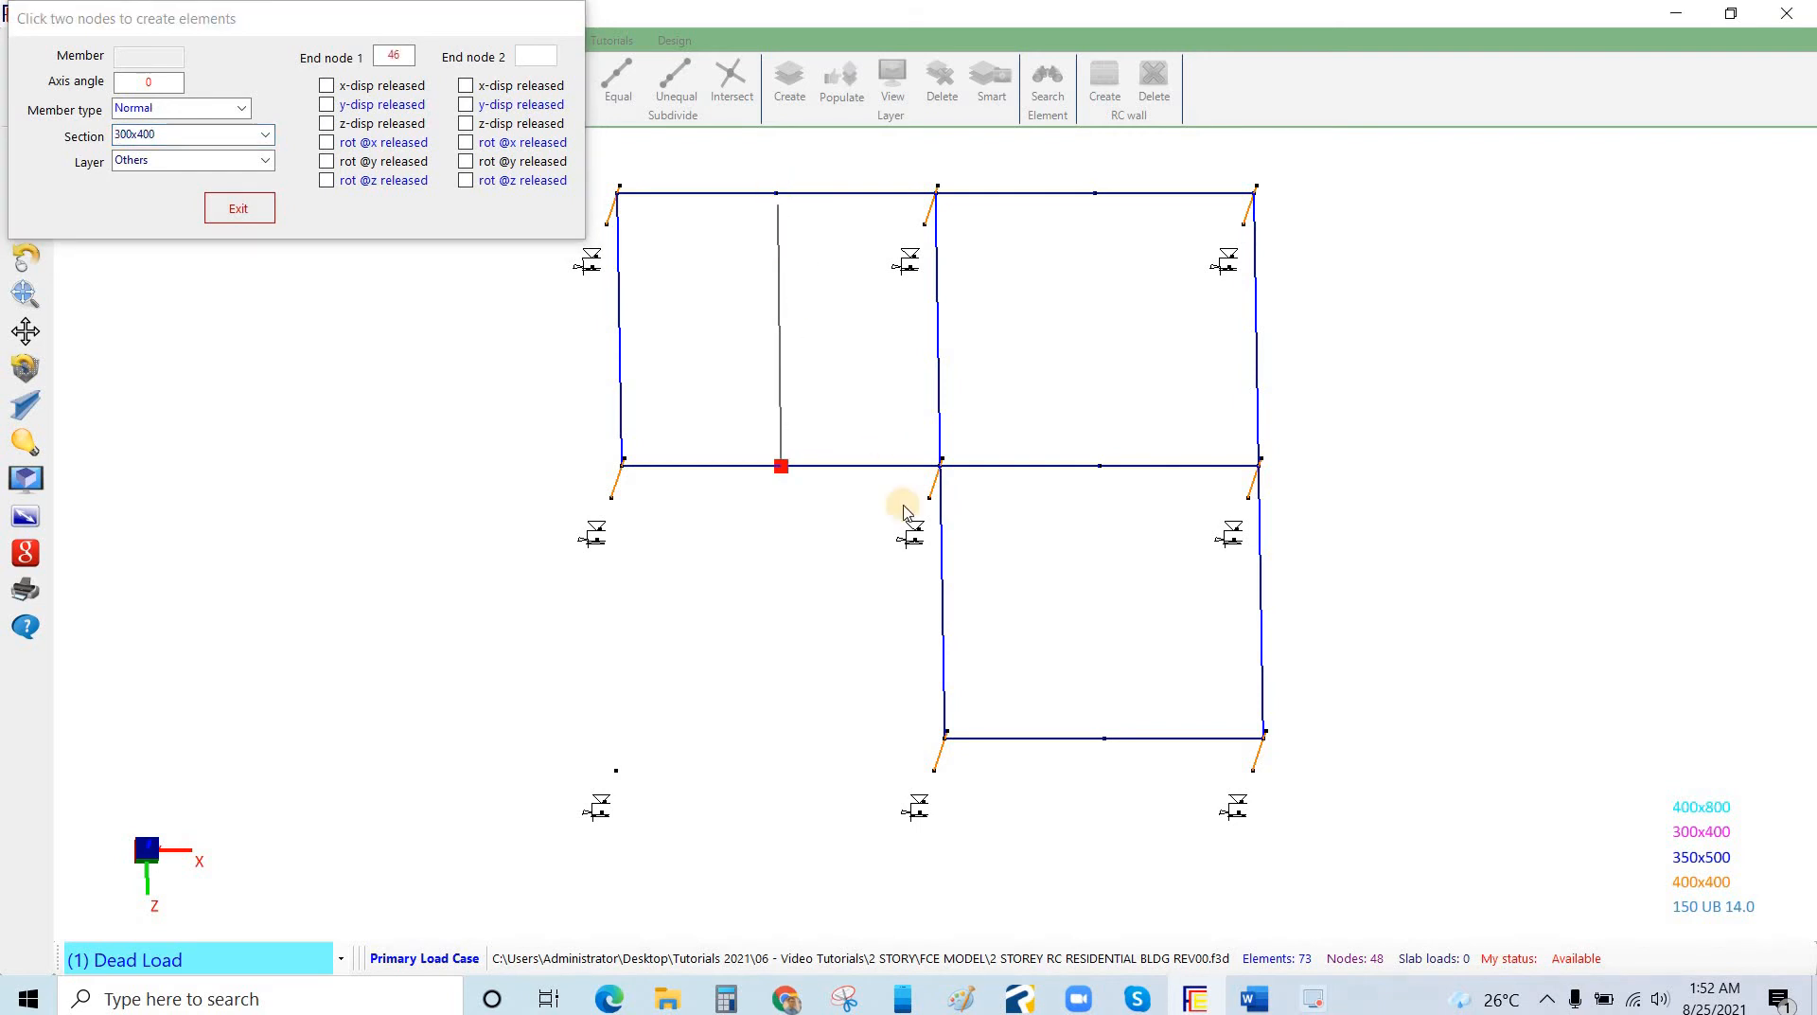
left_click(777, 194)
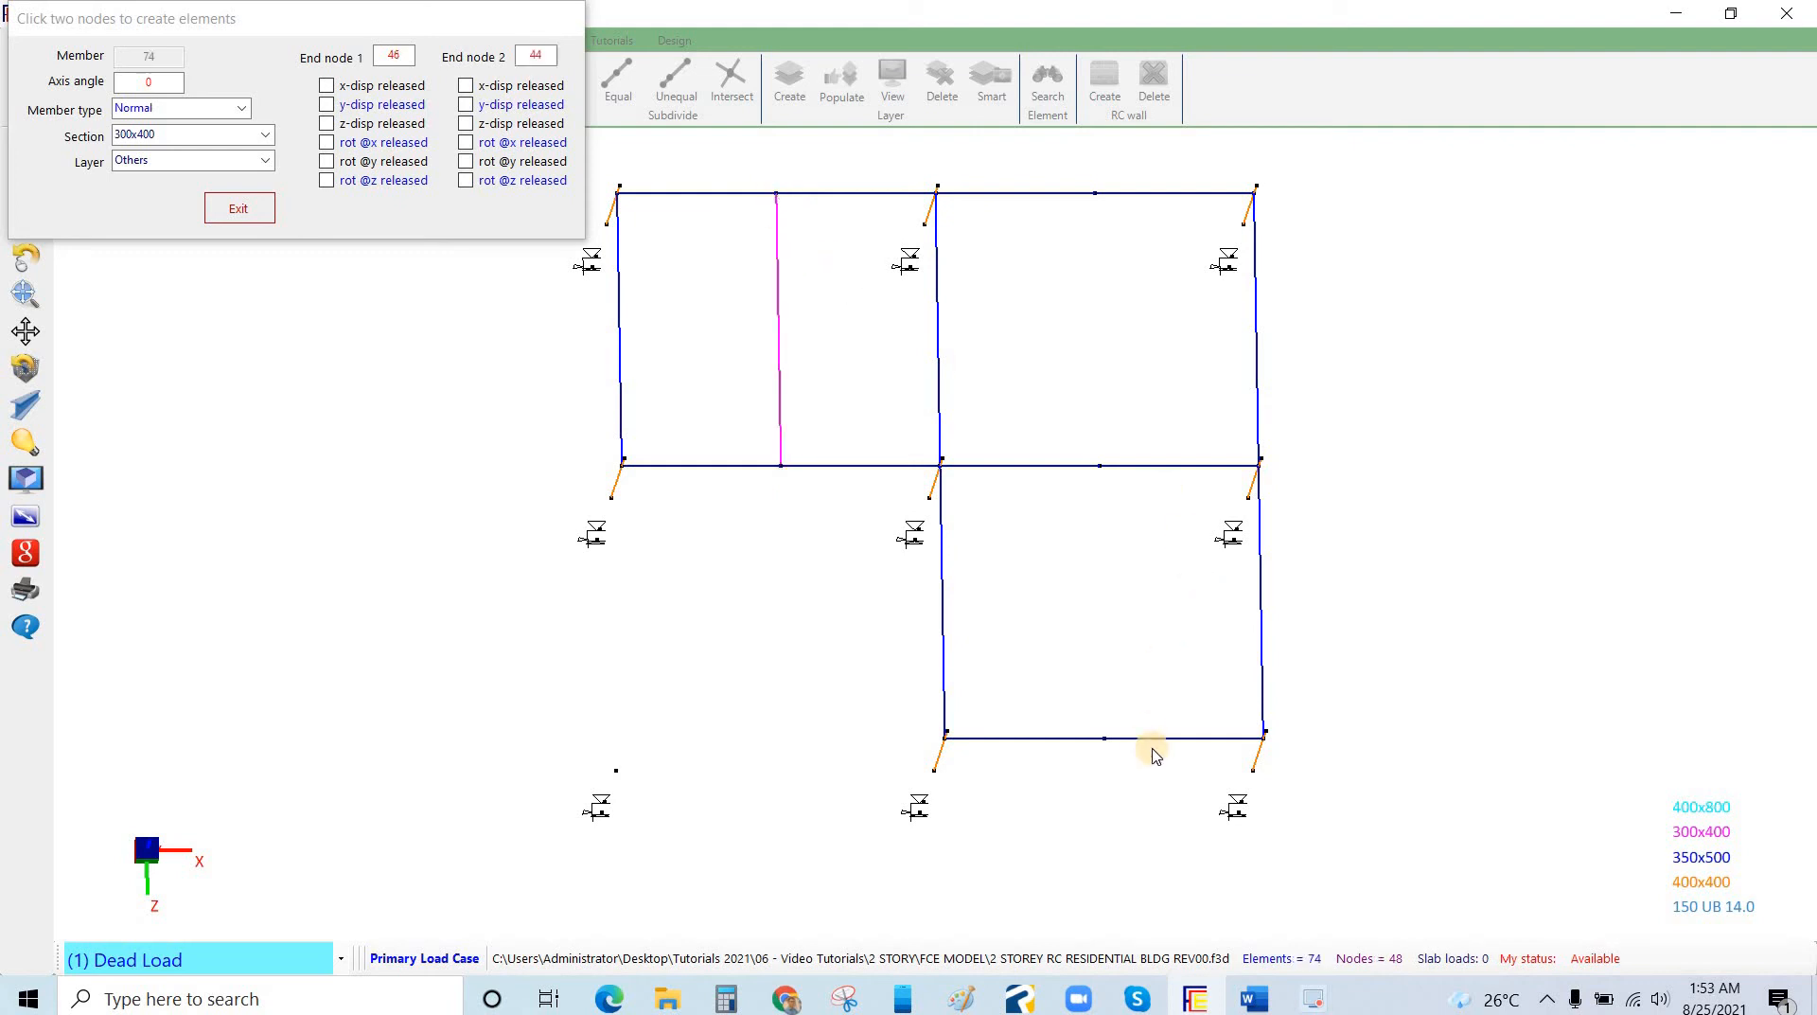
left_click(1109, 730)
left_click(1099, 466)
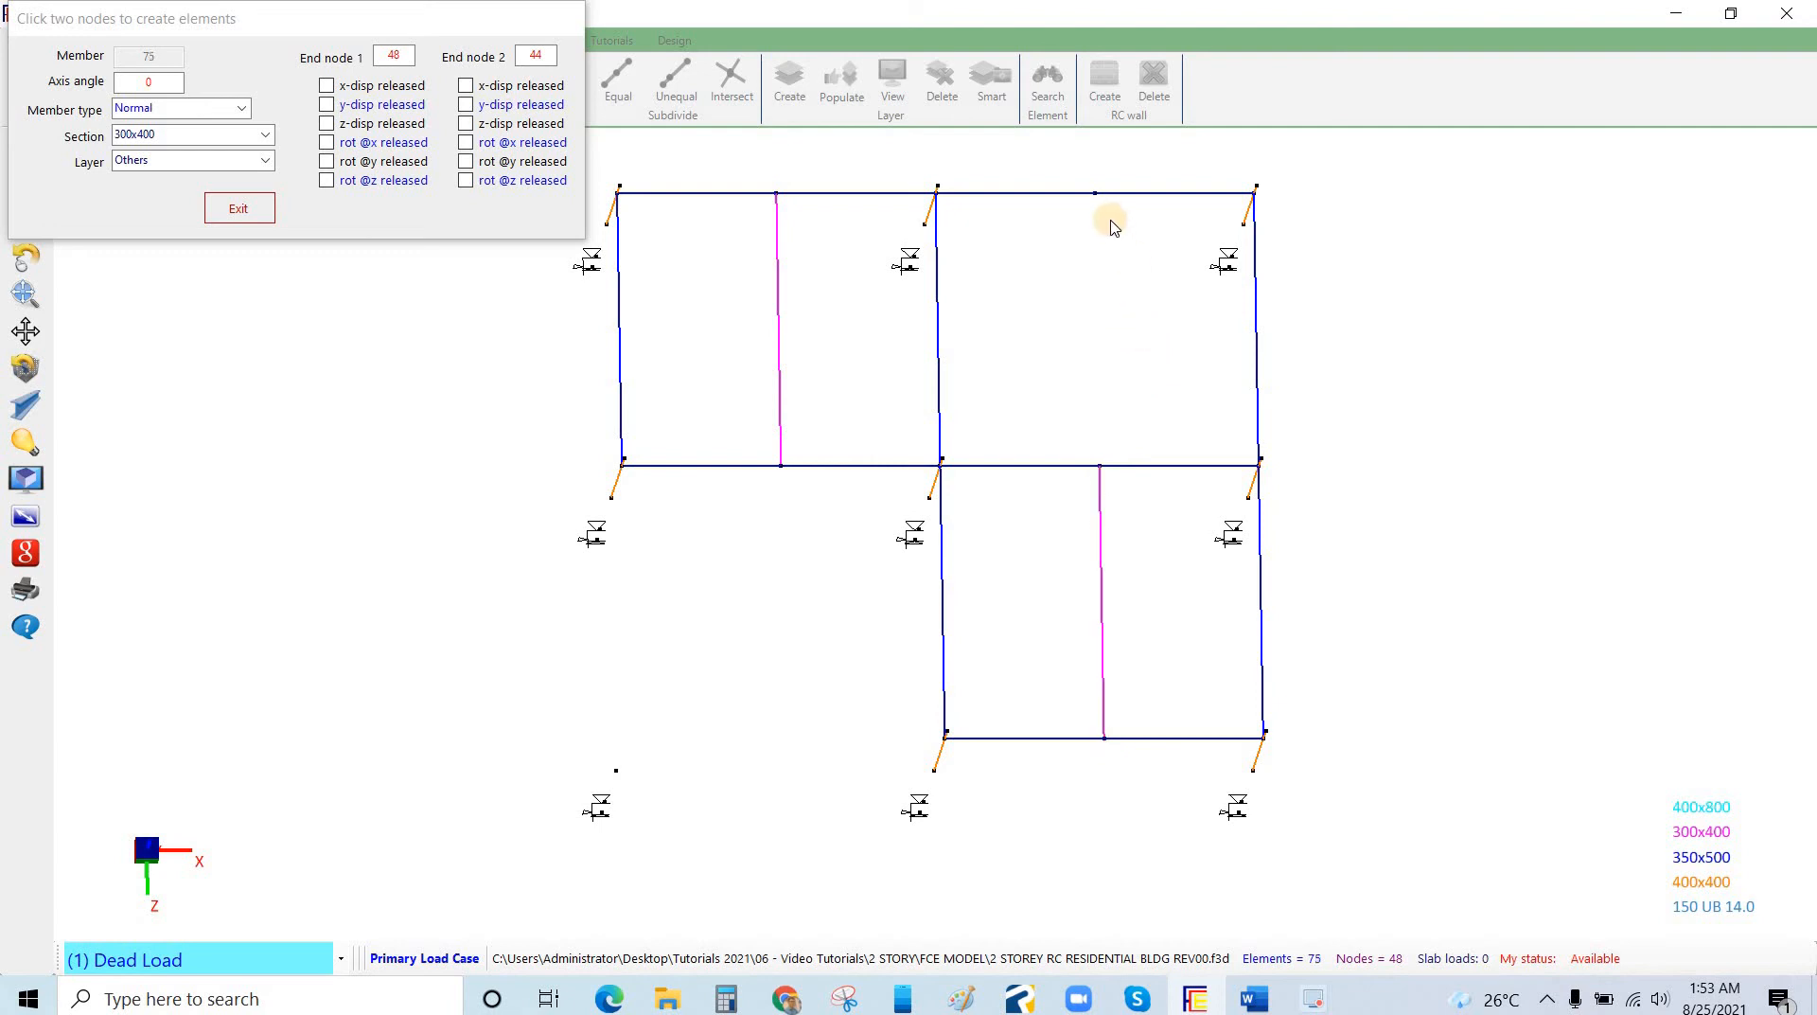
left_click(1097, 194)
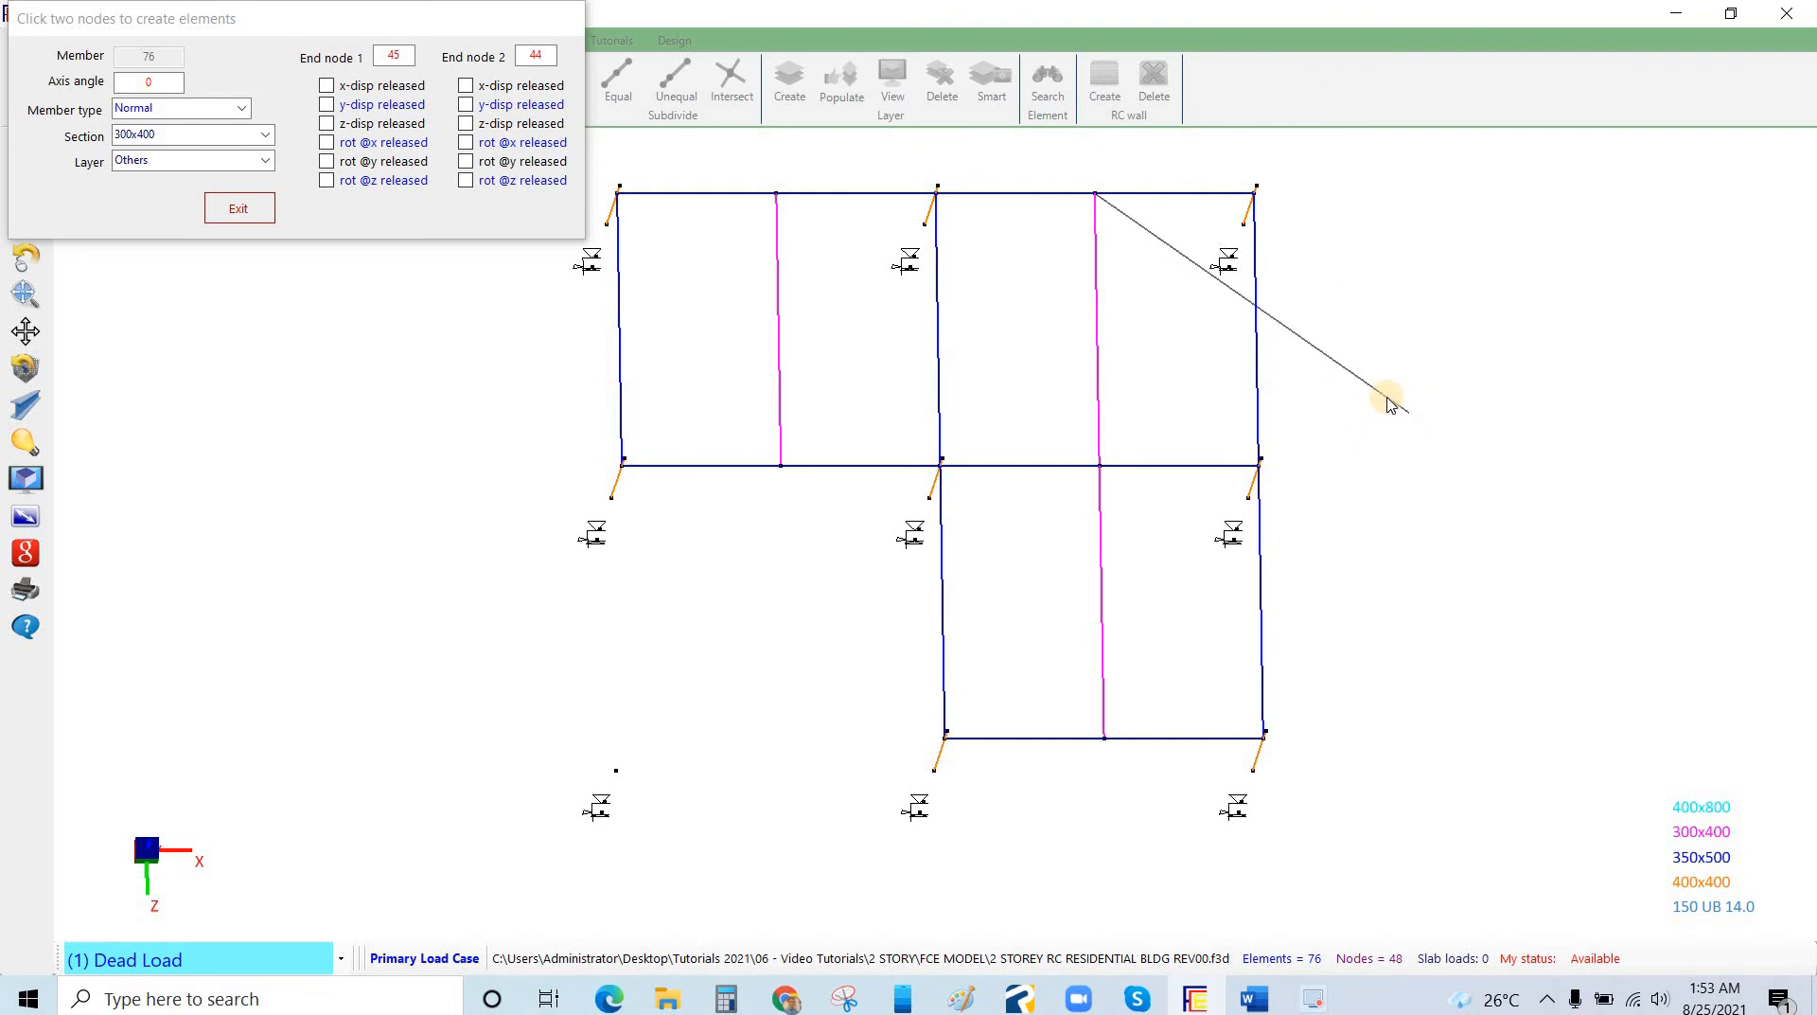
Leave the two-node element command and view the roof framing with its secondary beams in 3D.
right_click(1463, 325)
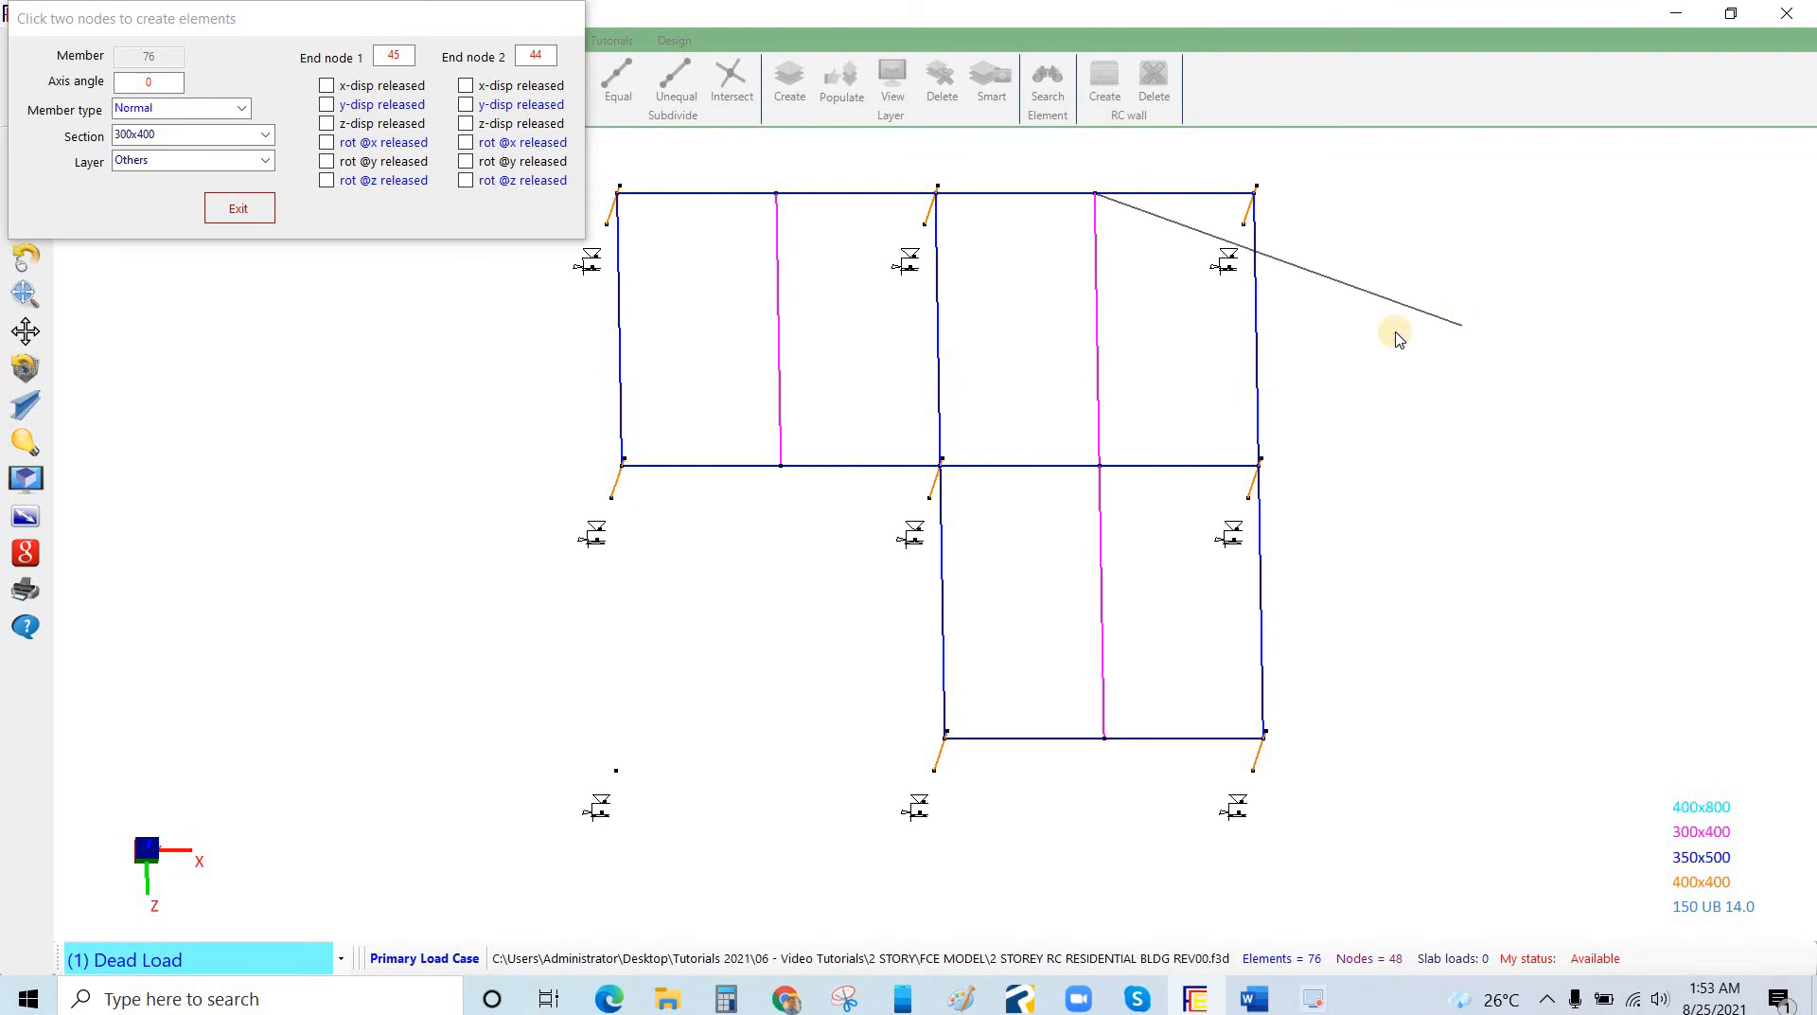
left_click(262, 222)
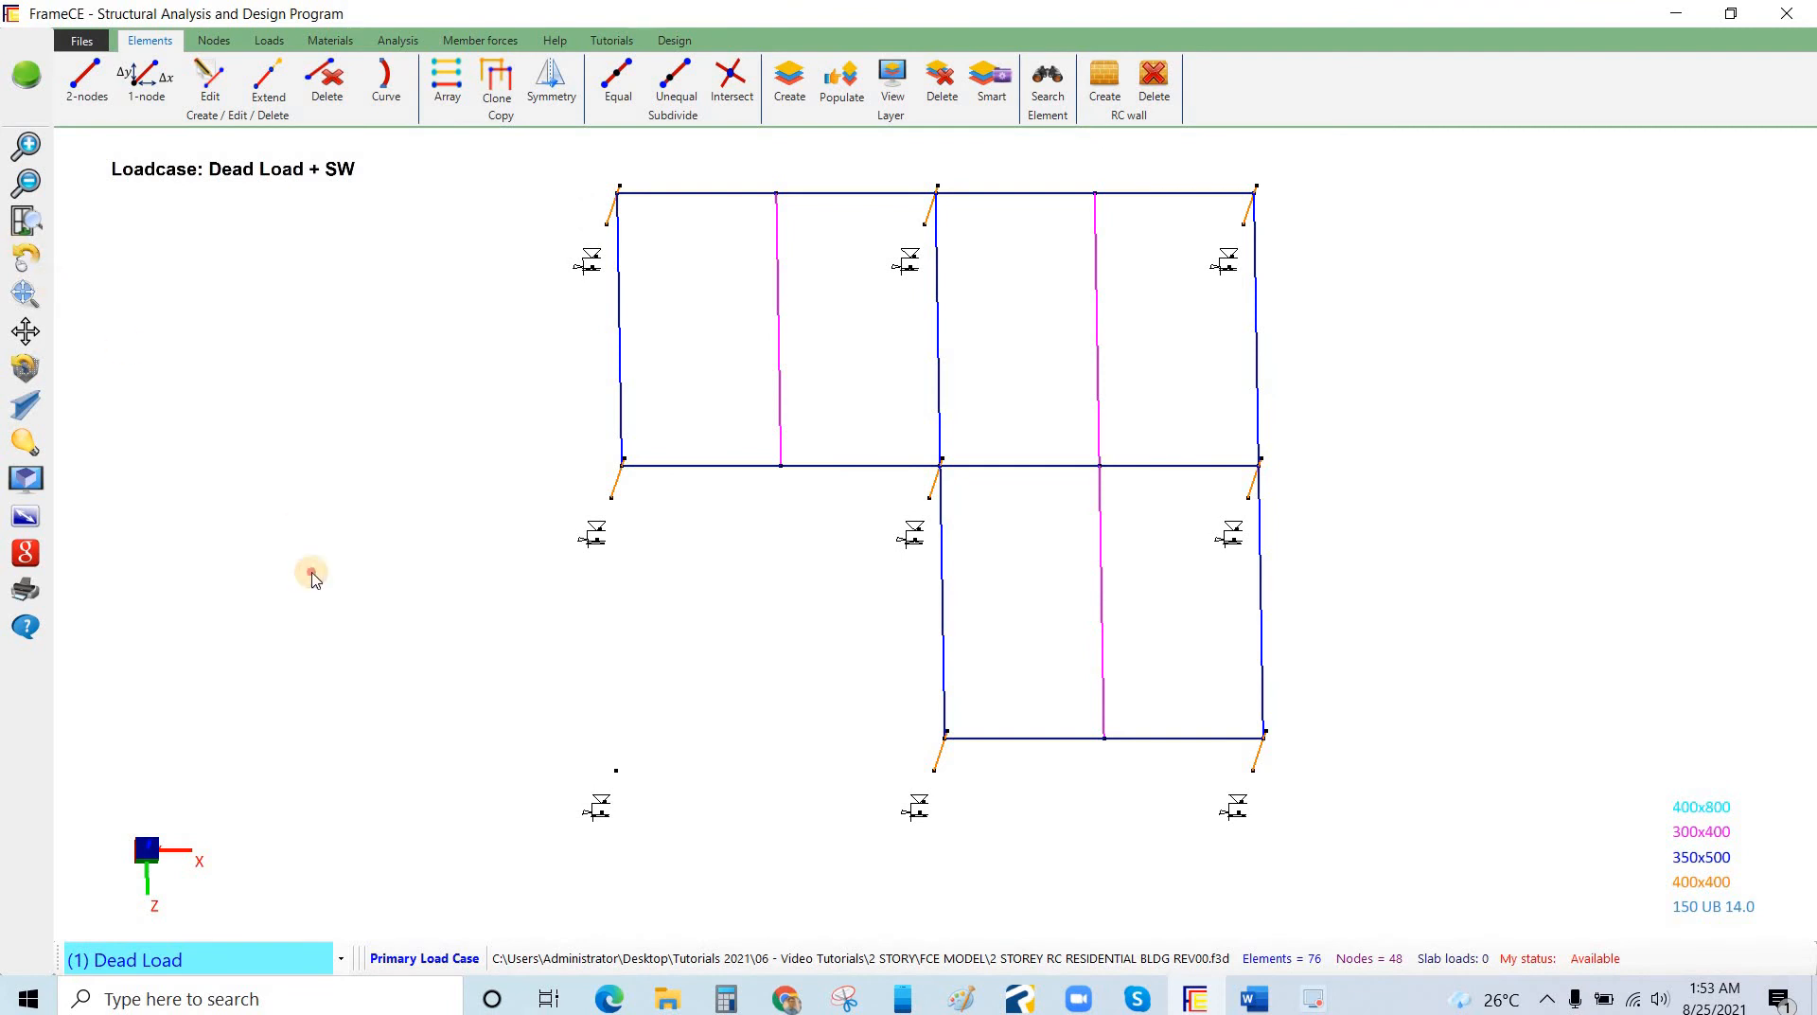
middle_click_drag(311, 572, 479, 458)
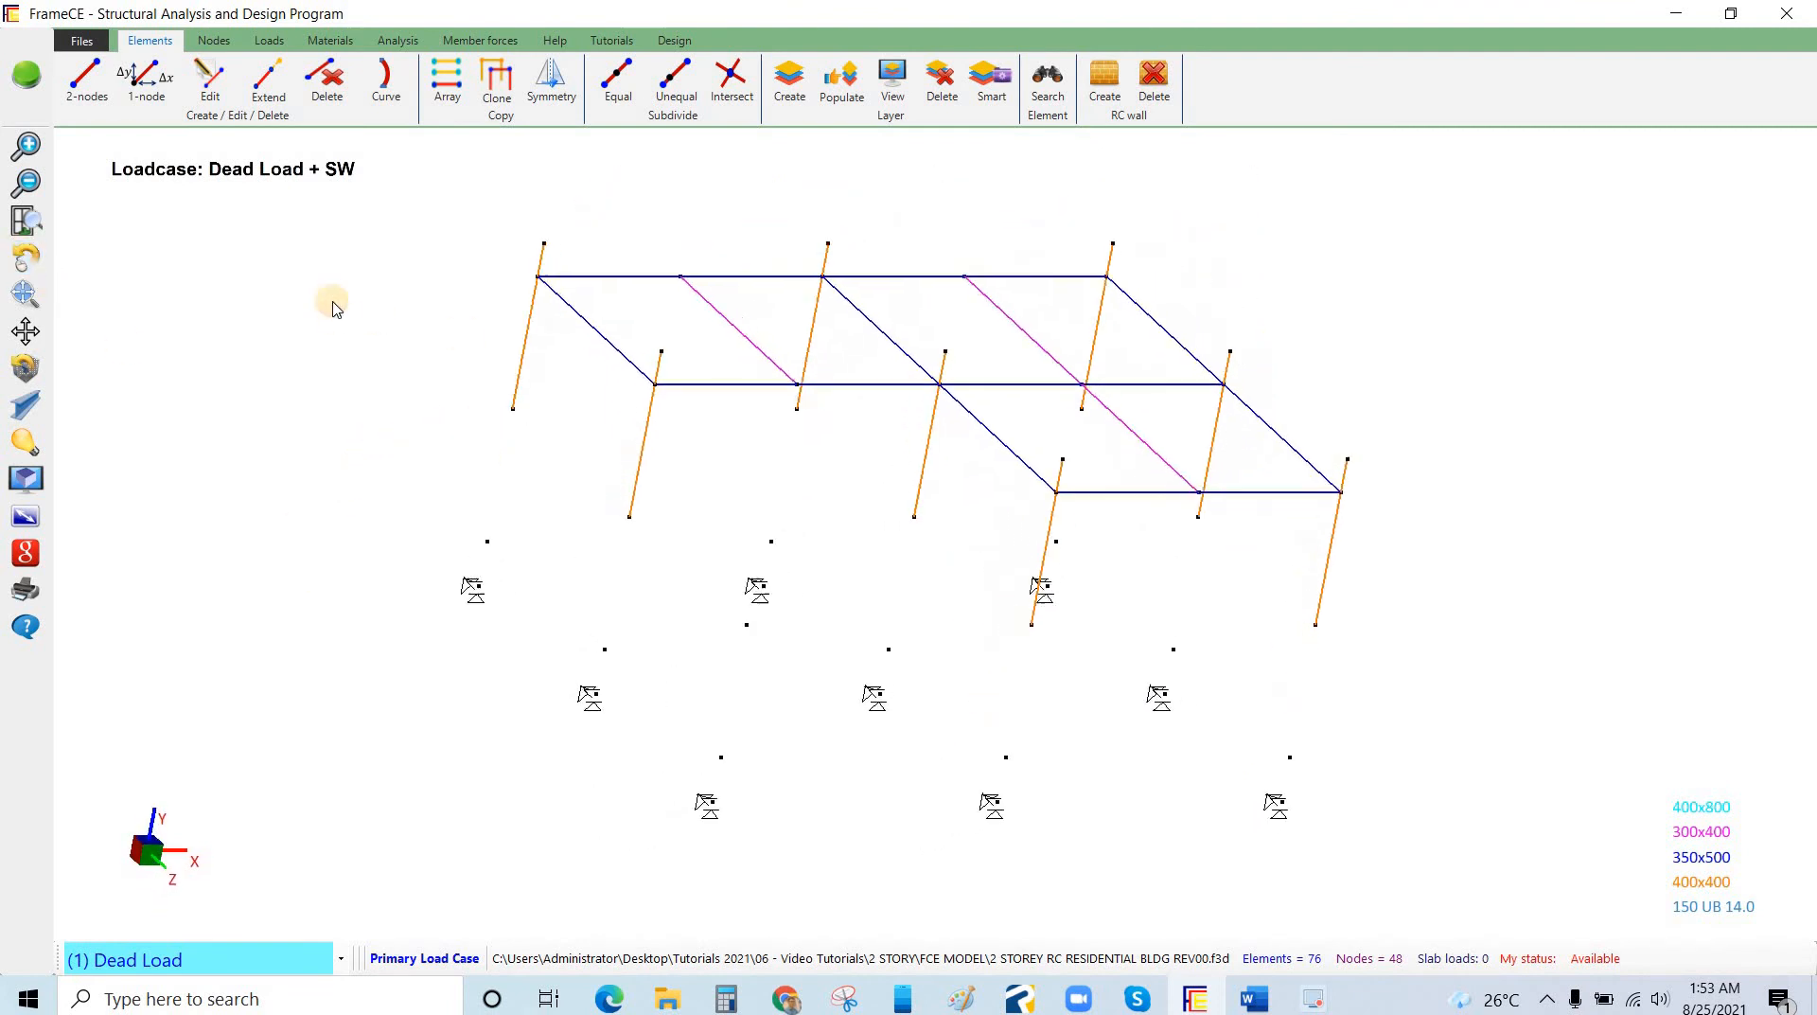
middle_click_drag(333, 308, 374, 384)
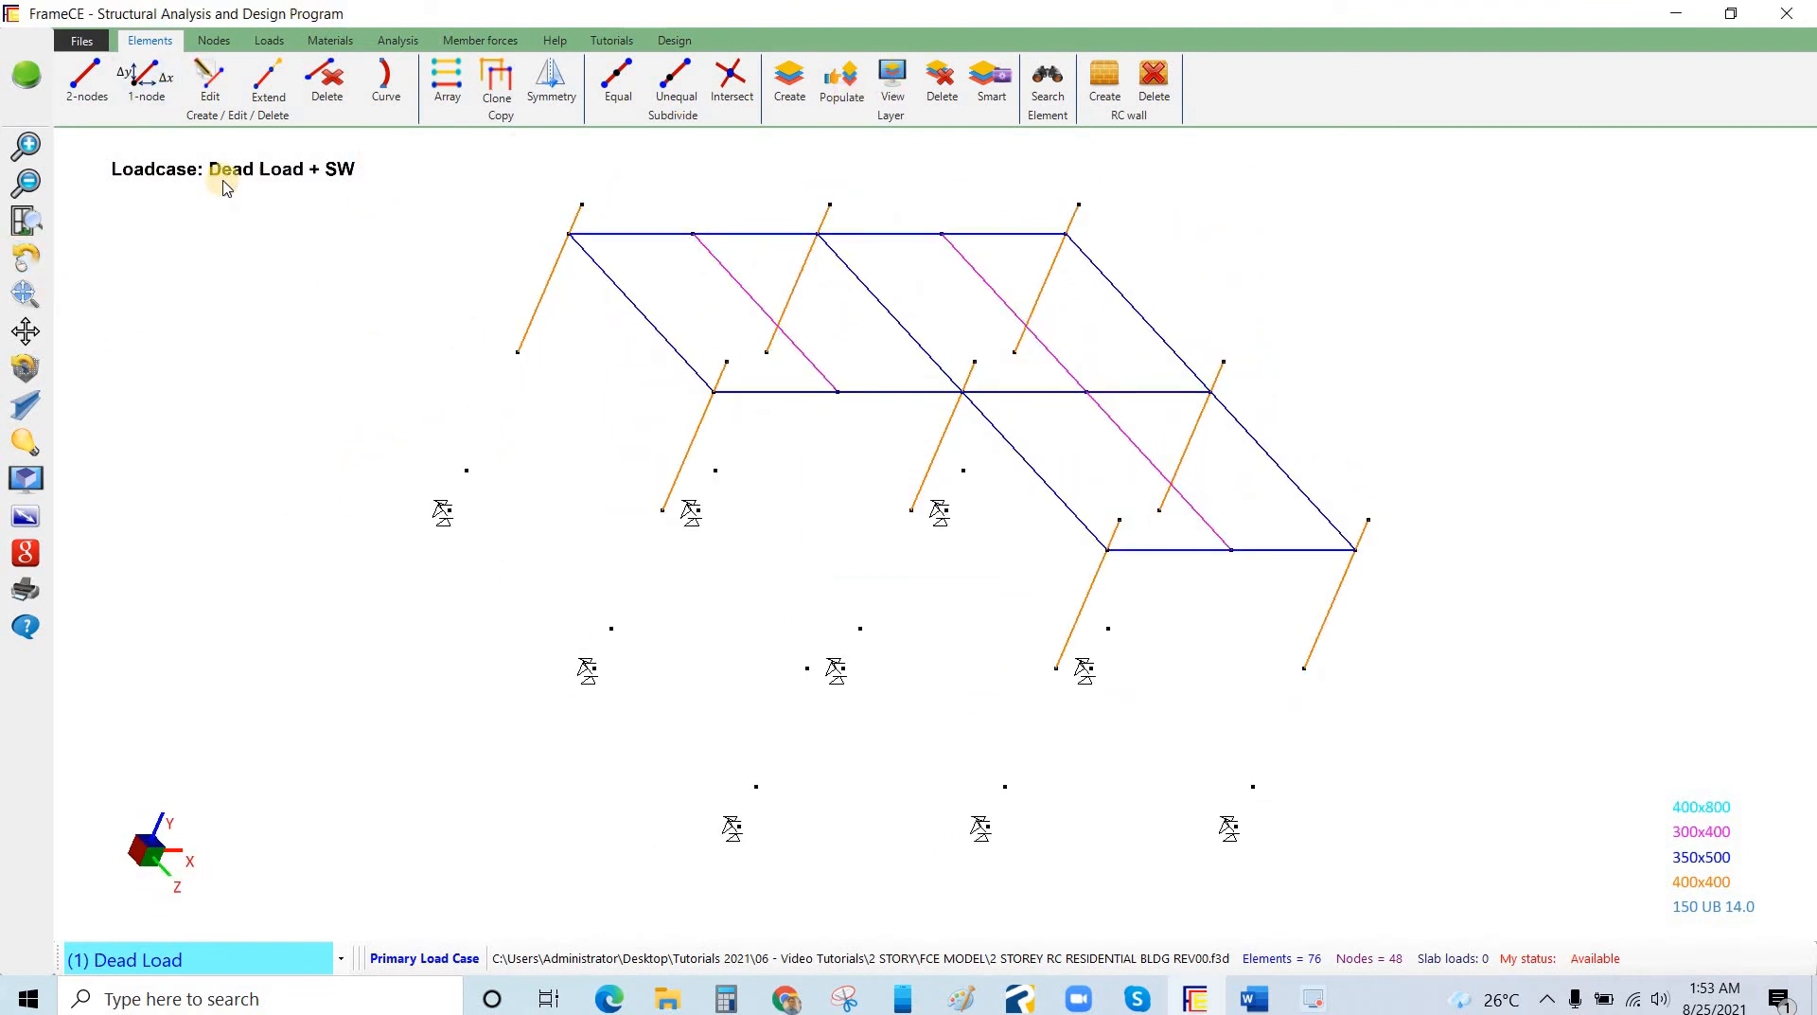
Show the Level 2 layer and hide the Level 3 layer, keeping Others shown and Level 1 hidden.
left_click(893, 81)
left_click(77, 99)
left_click(80, 118)
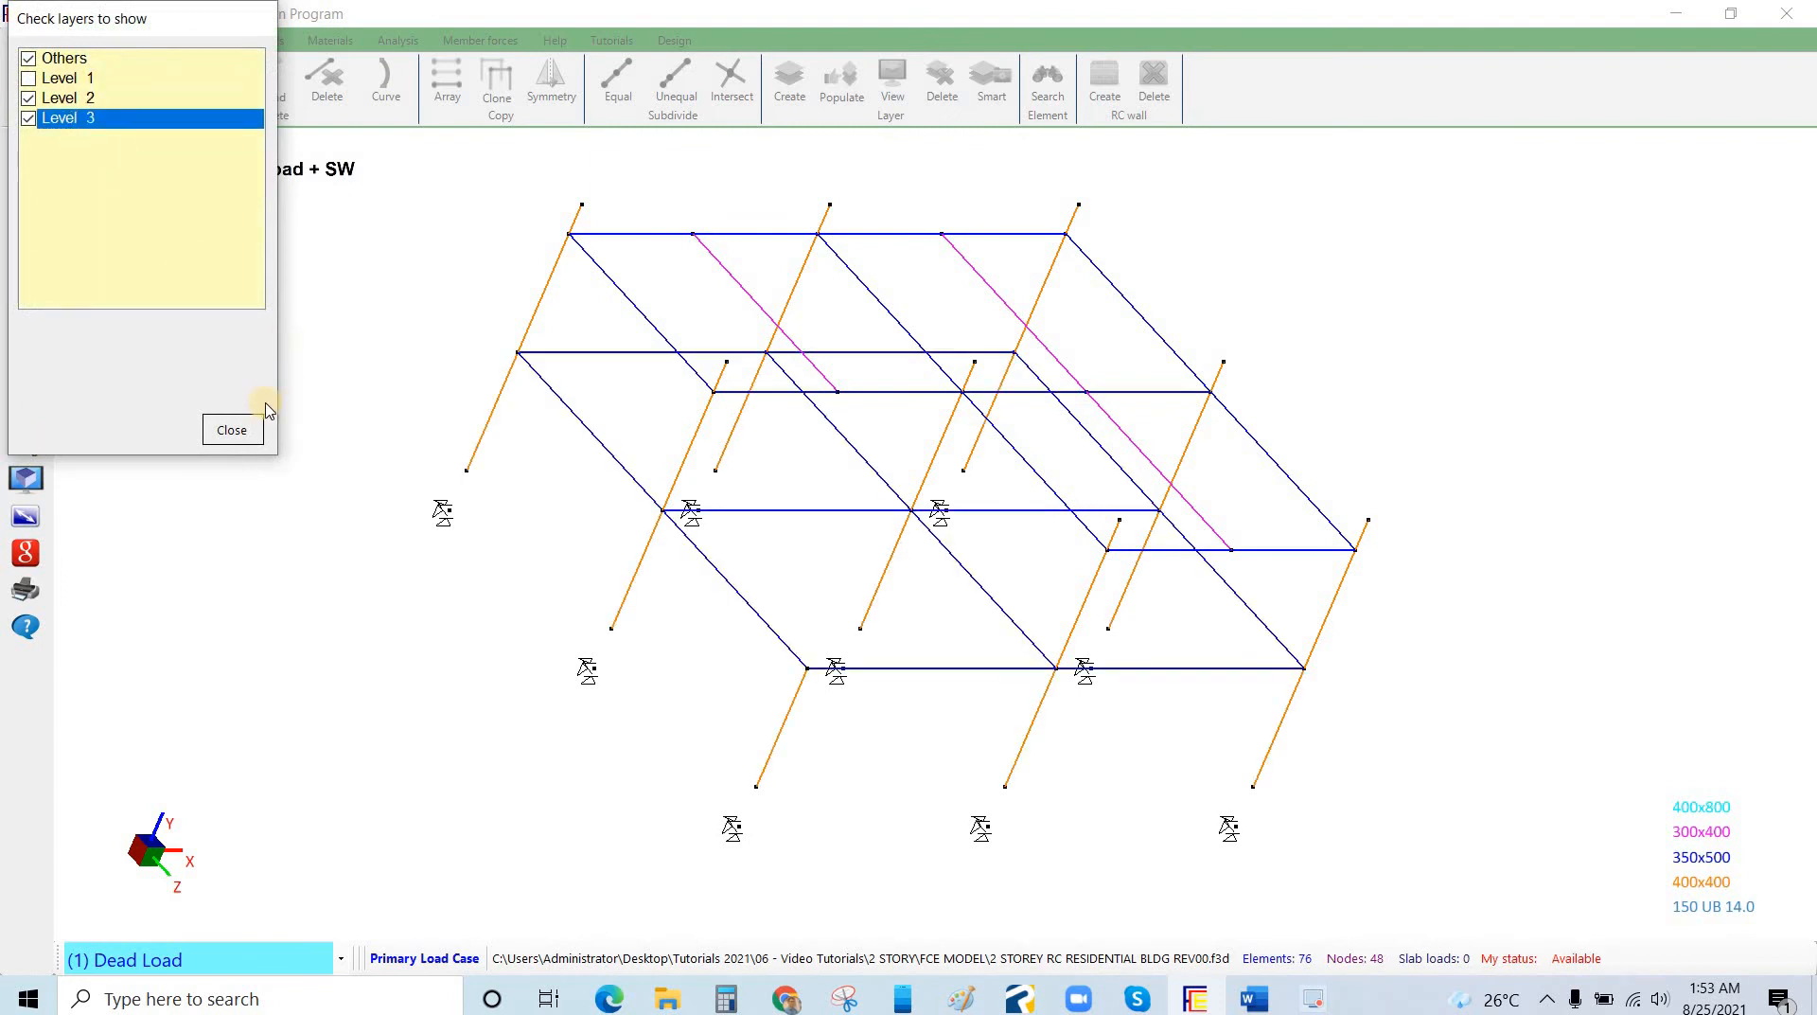
left_click(234, 429)
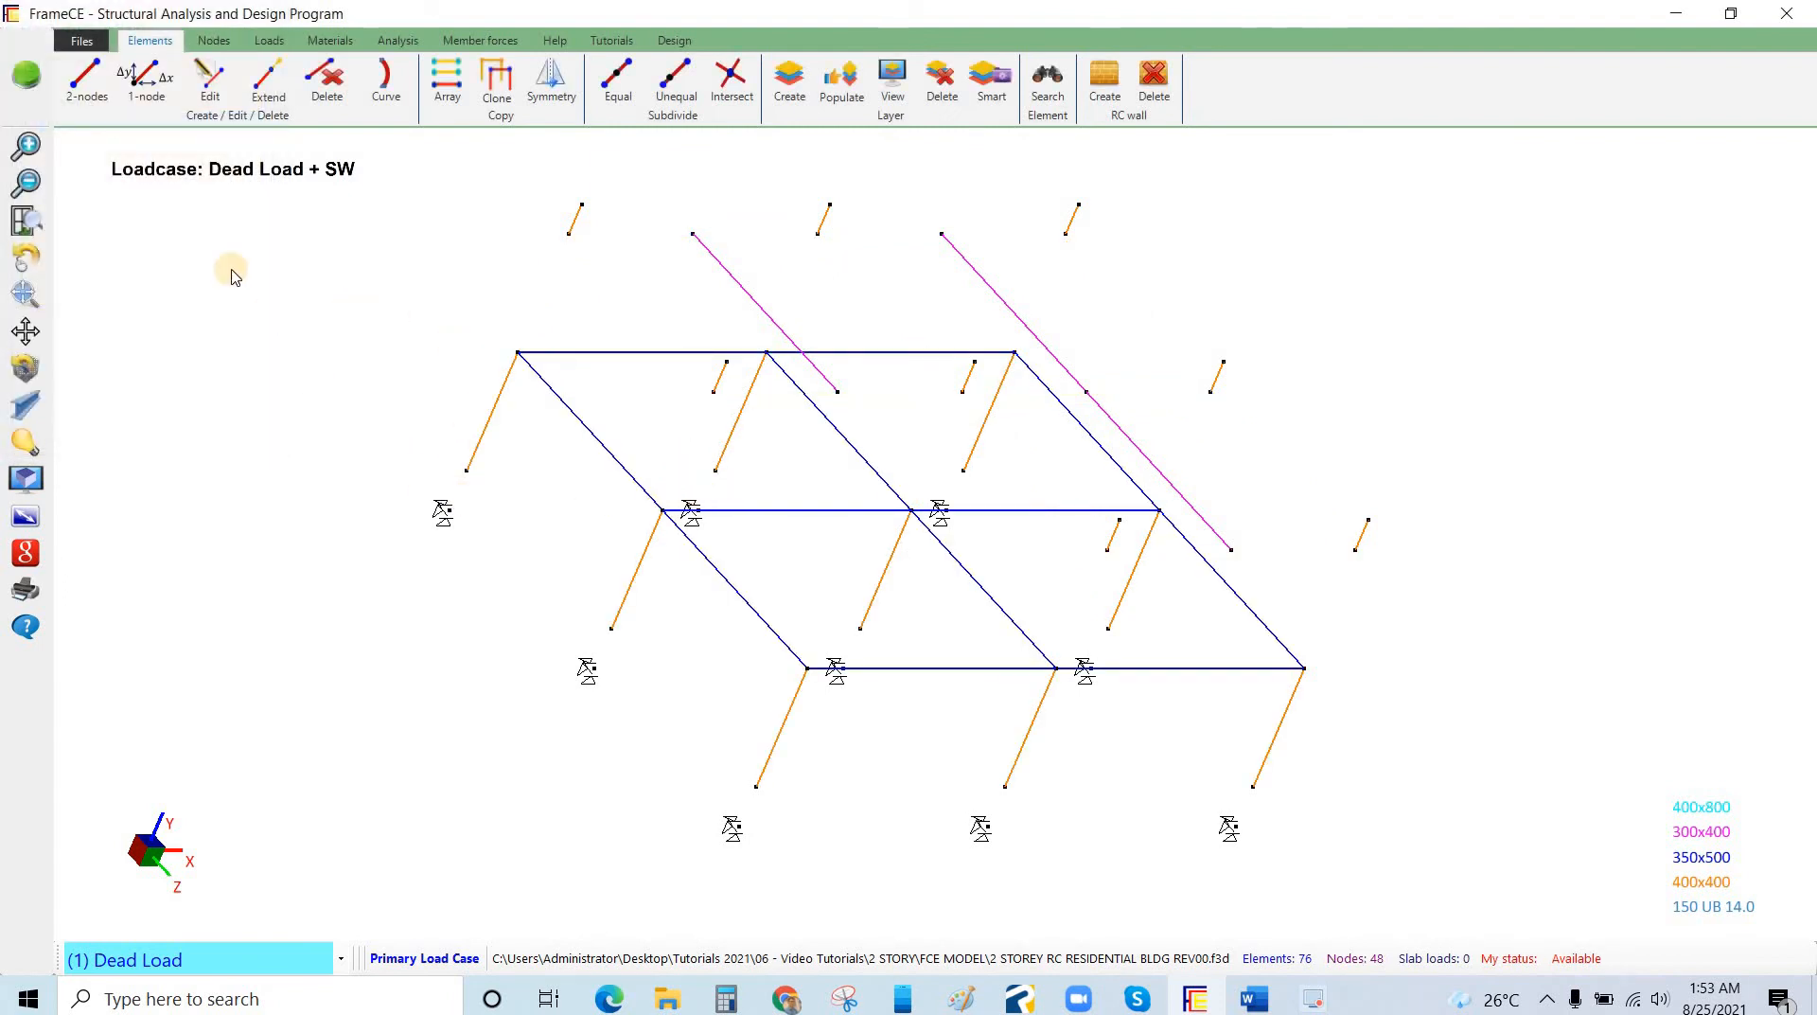
left_click_drag(369, 530, 1078, 398)
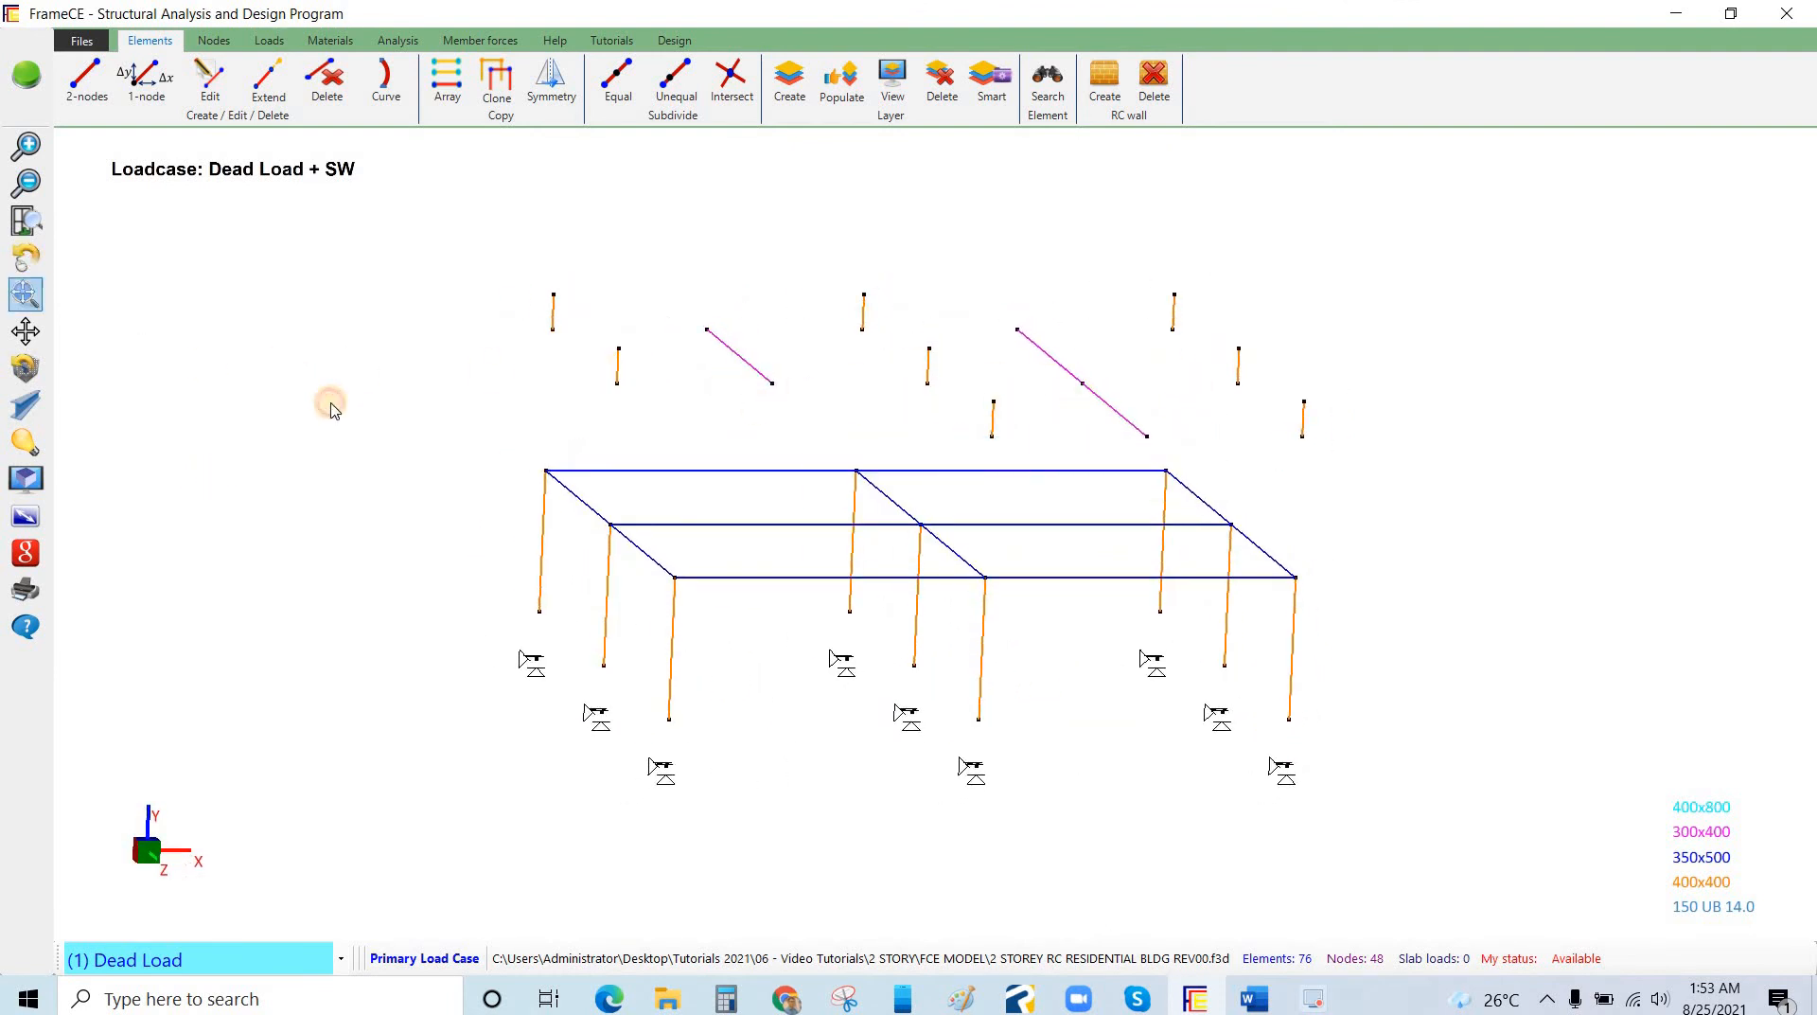
Regenerate the floor level layers with the Smart layer command so they include the new roof secondary beams.
left_click_drag(413, 350, 972, 520)
left_click(991, 85)
left_click(923, 538)
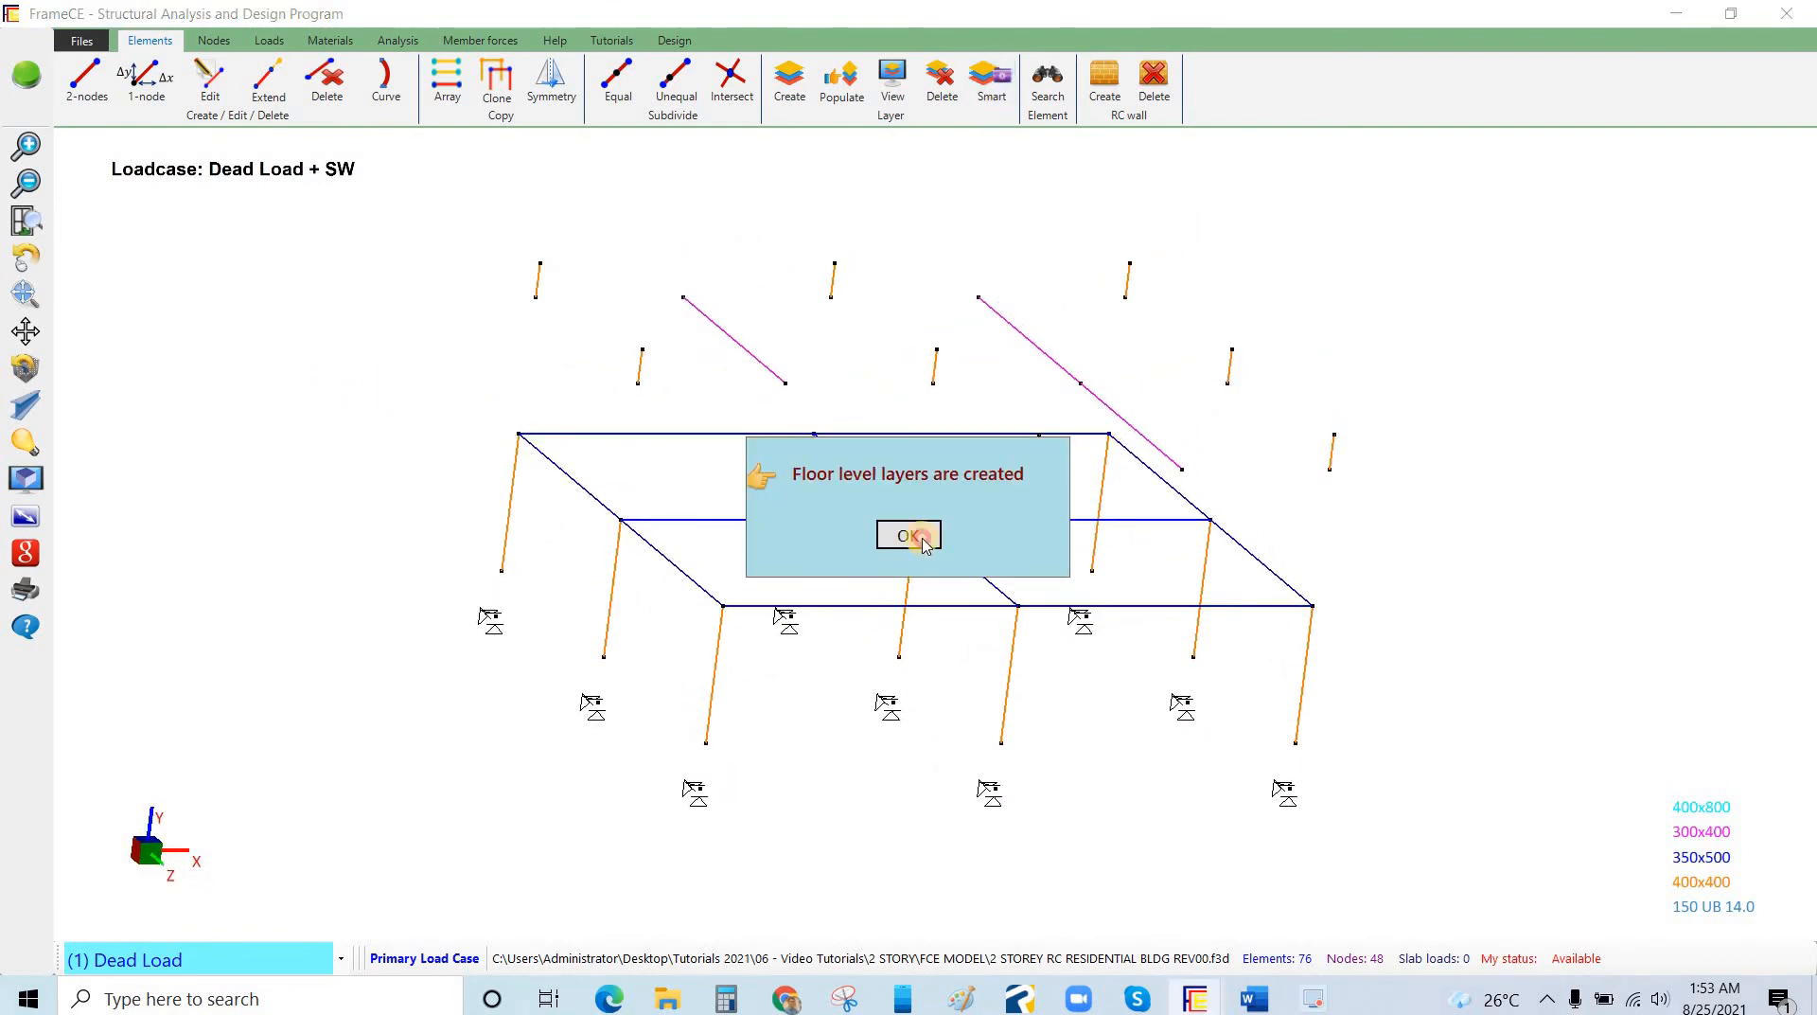
left_click(243, 429)
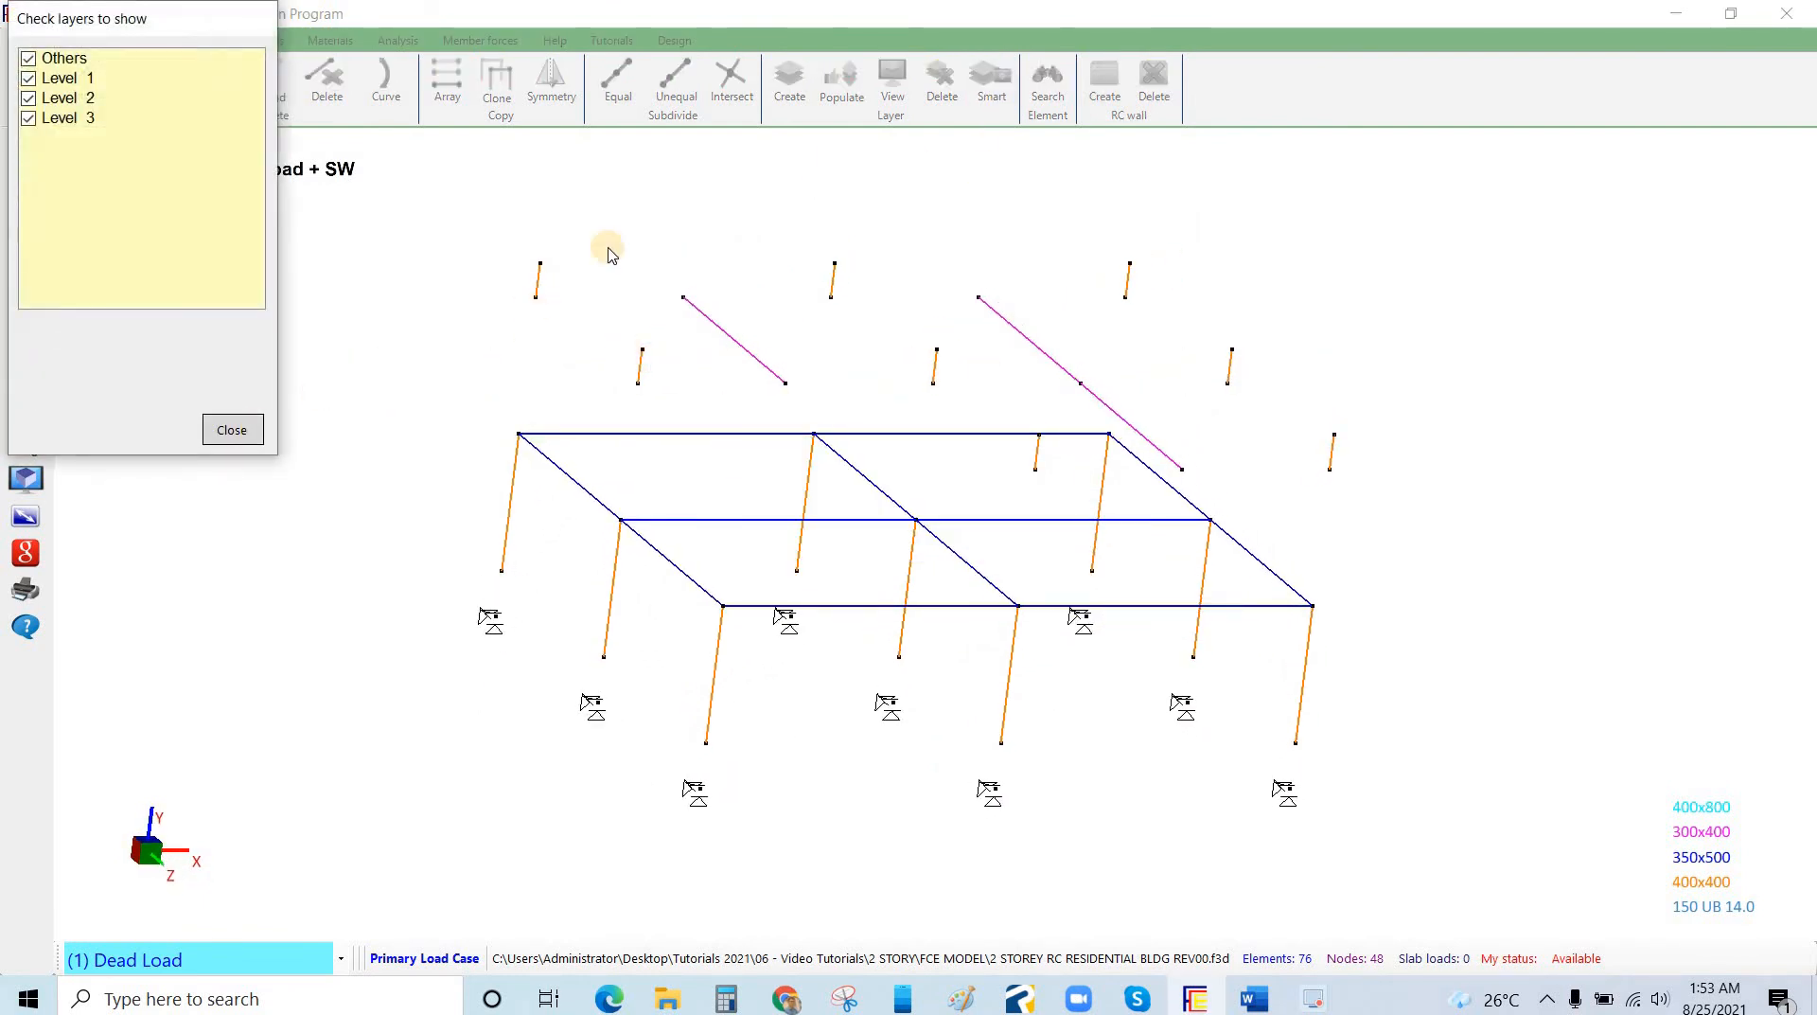
Hide the Level 3 and Level 1 layers, keeping Level 2 and Others shown, and view the second floor framing in plan.
left_click(893, 81)
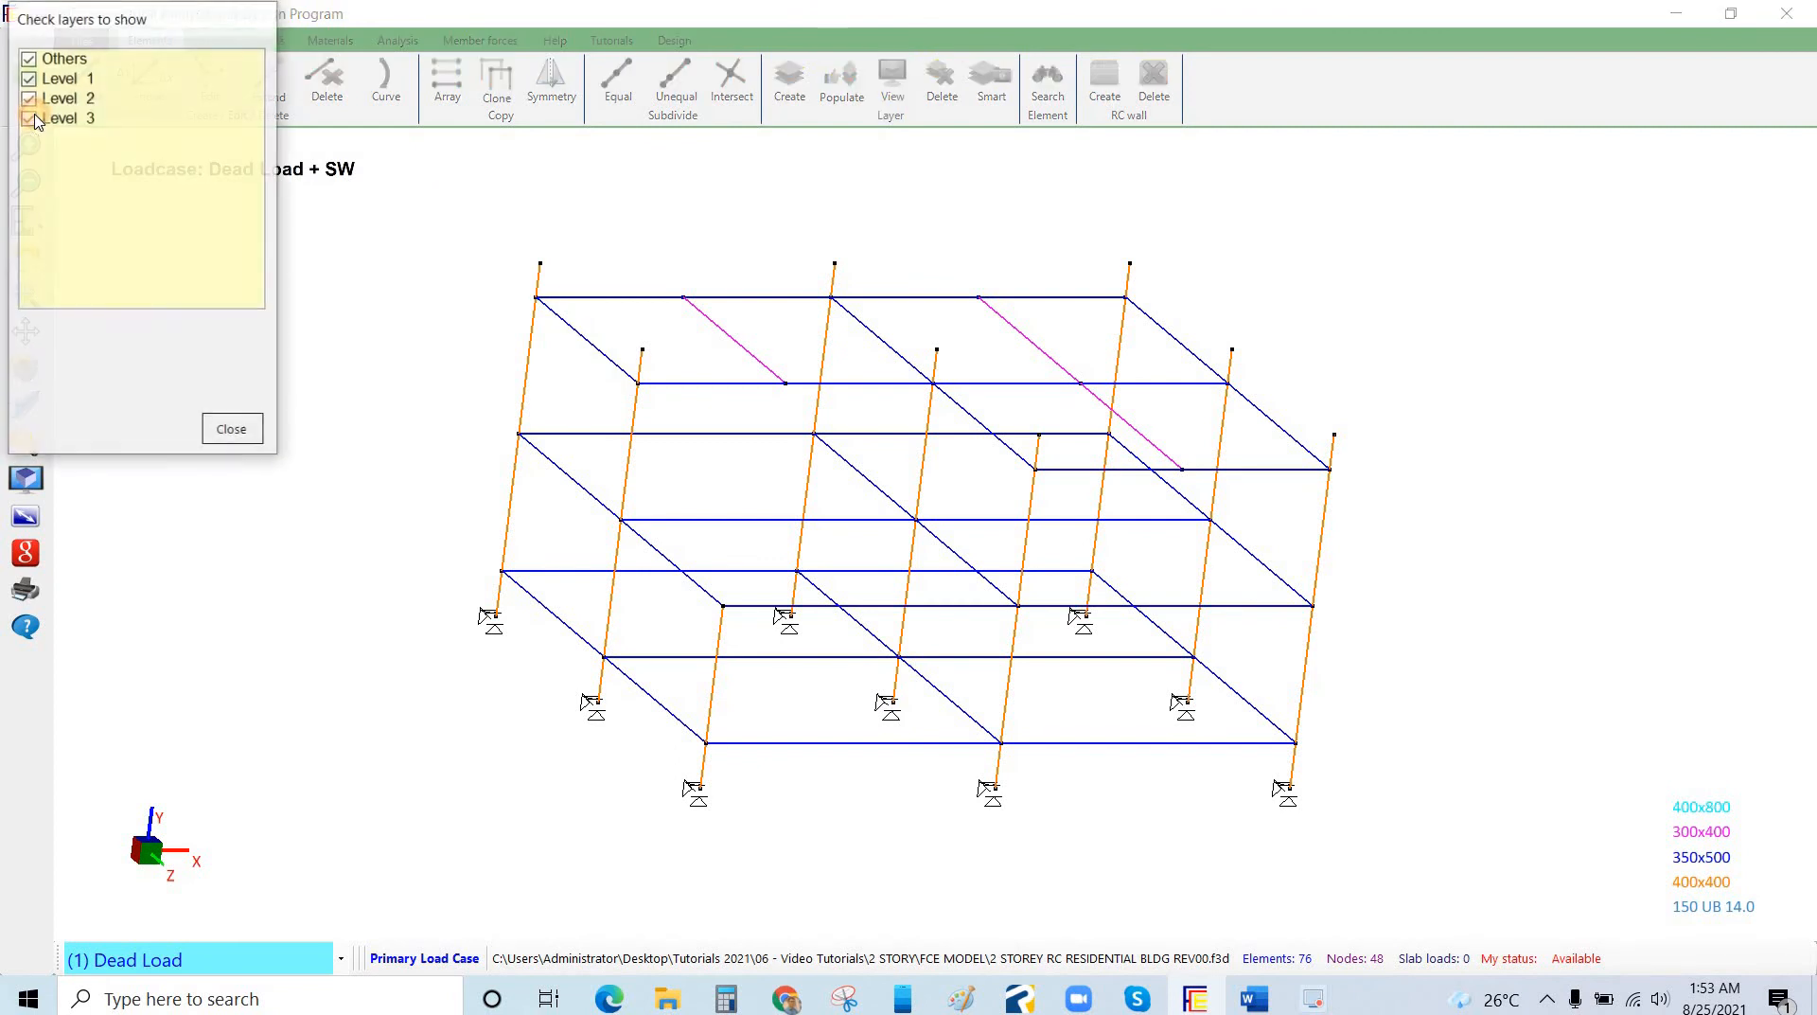
left_click(28, 117)
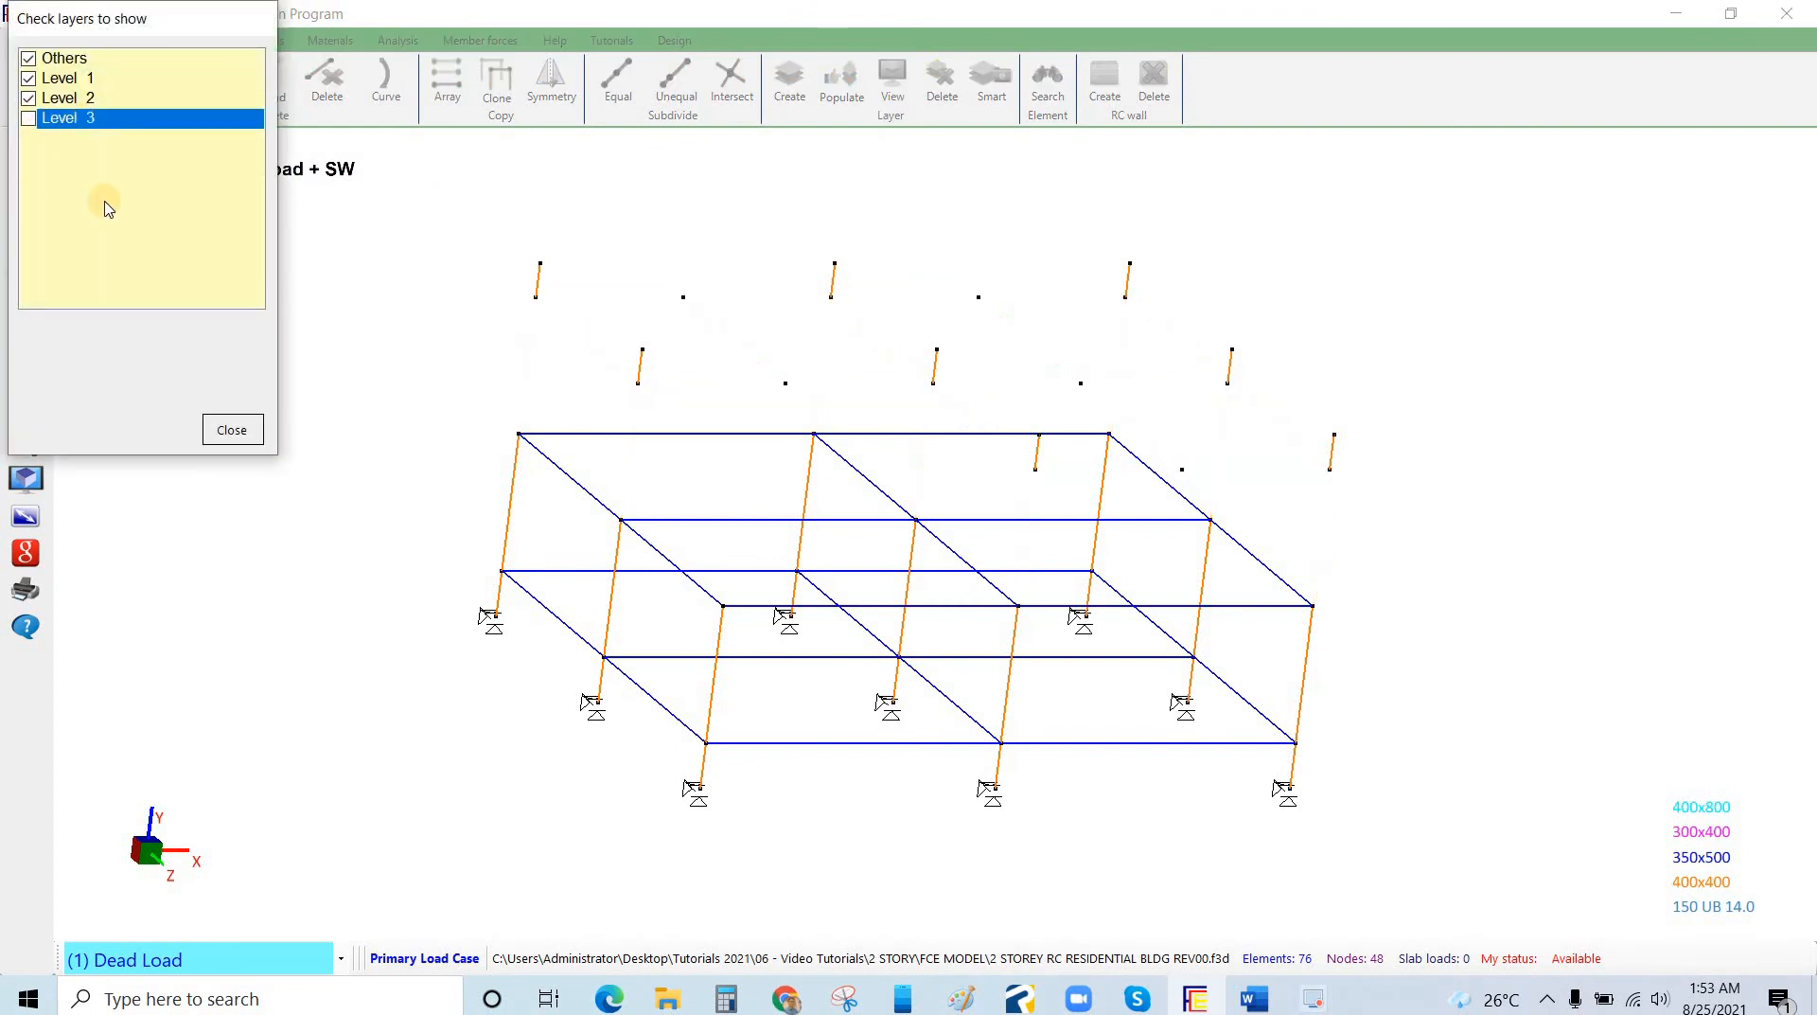
left_click(233, 430)
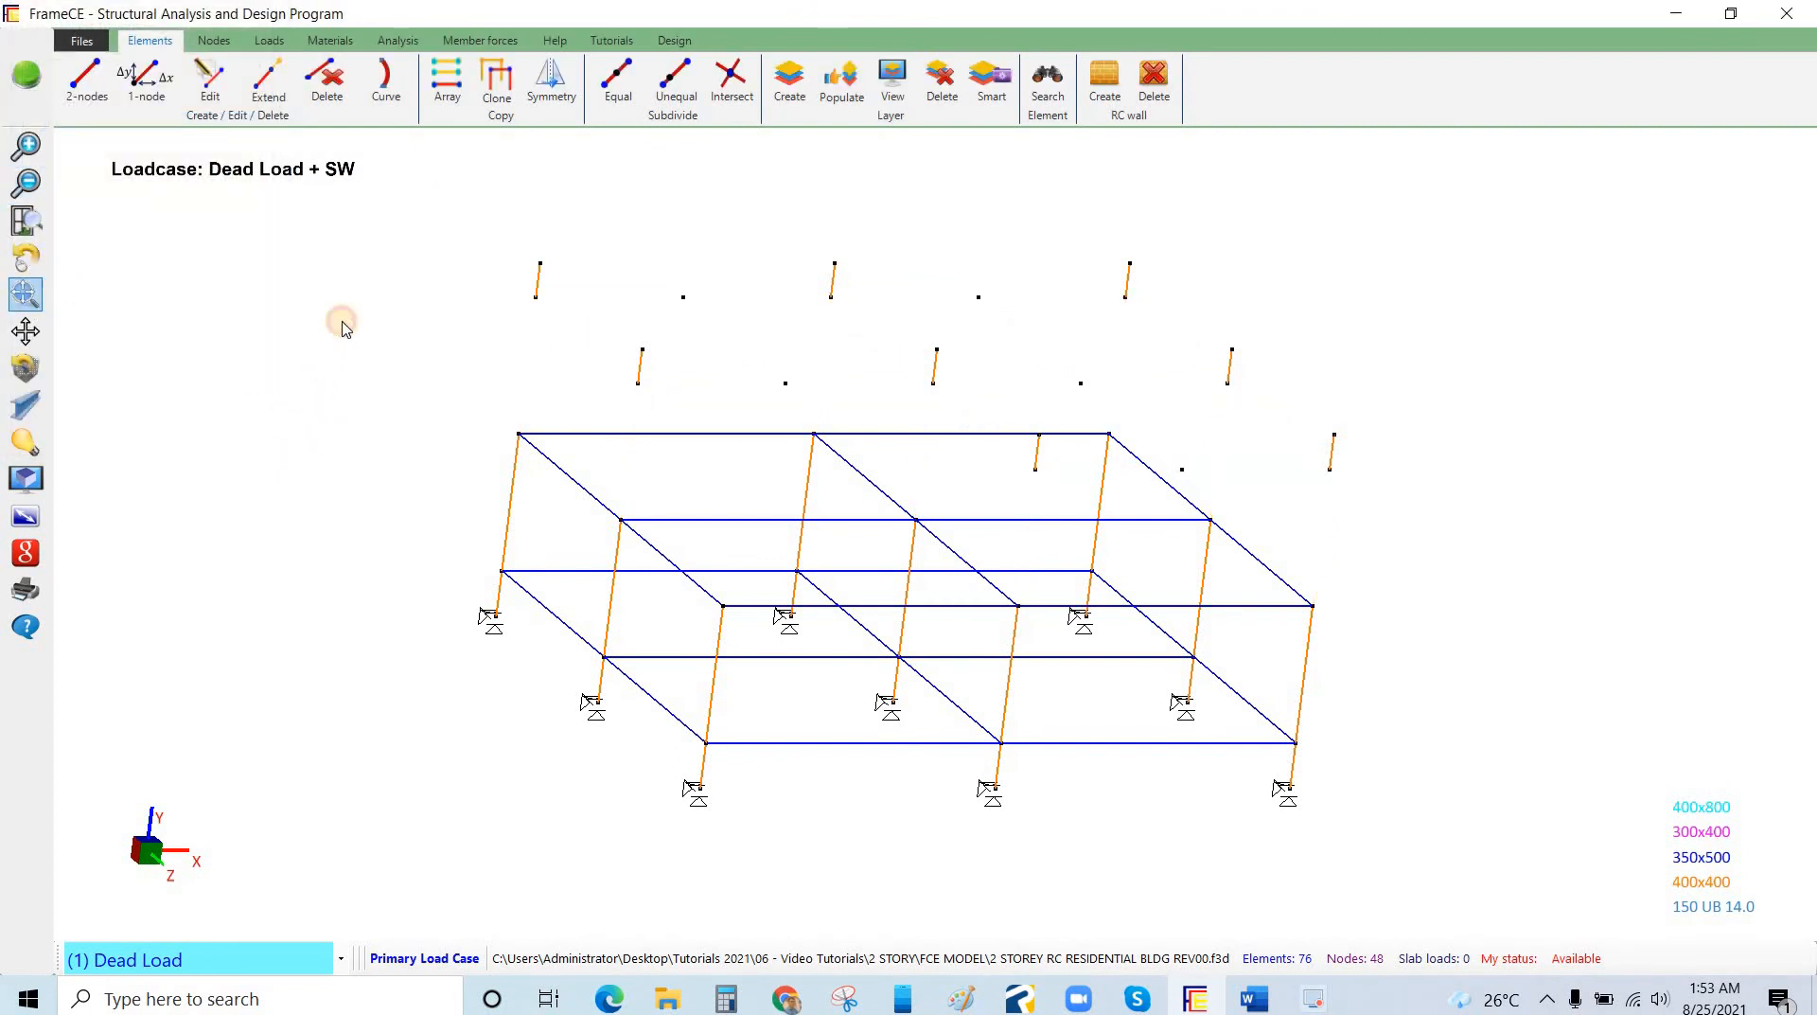
left_click_drag(280, 414, 1296, 325)
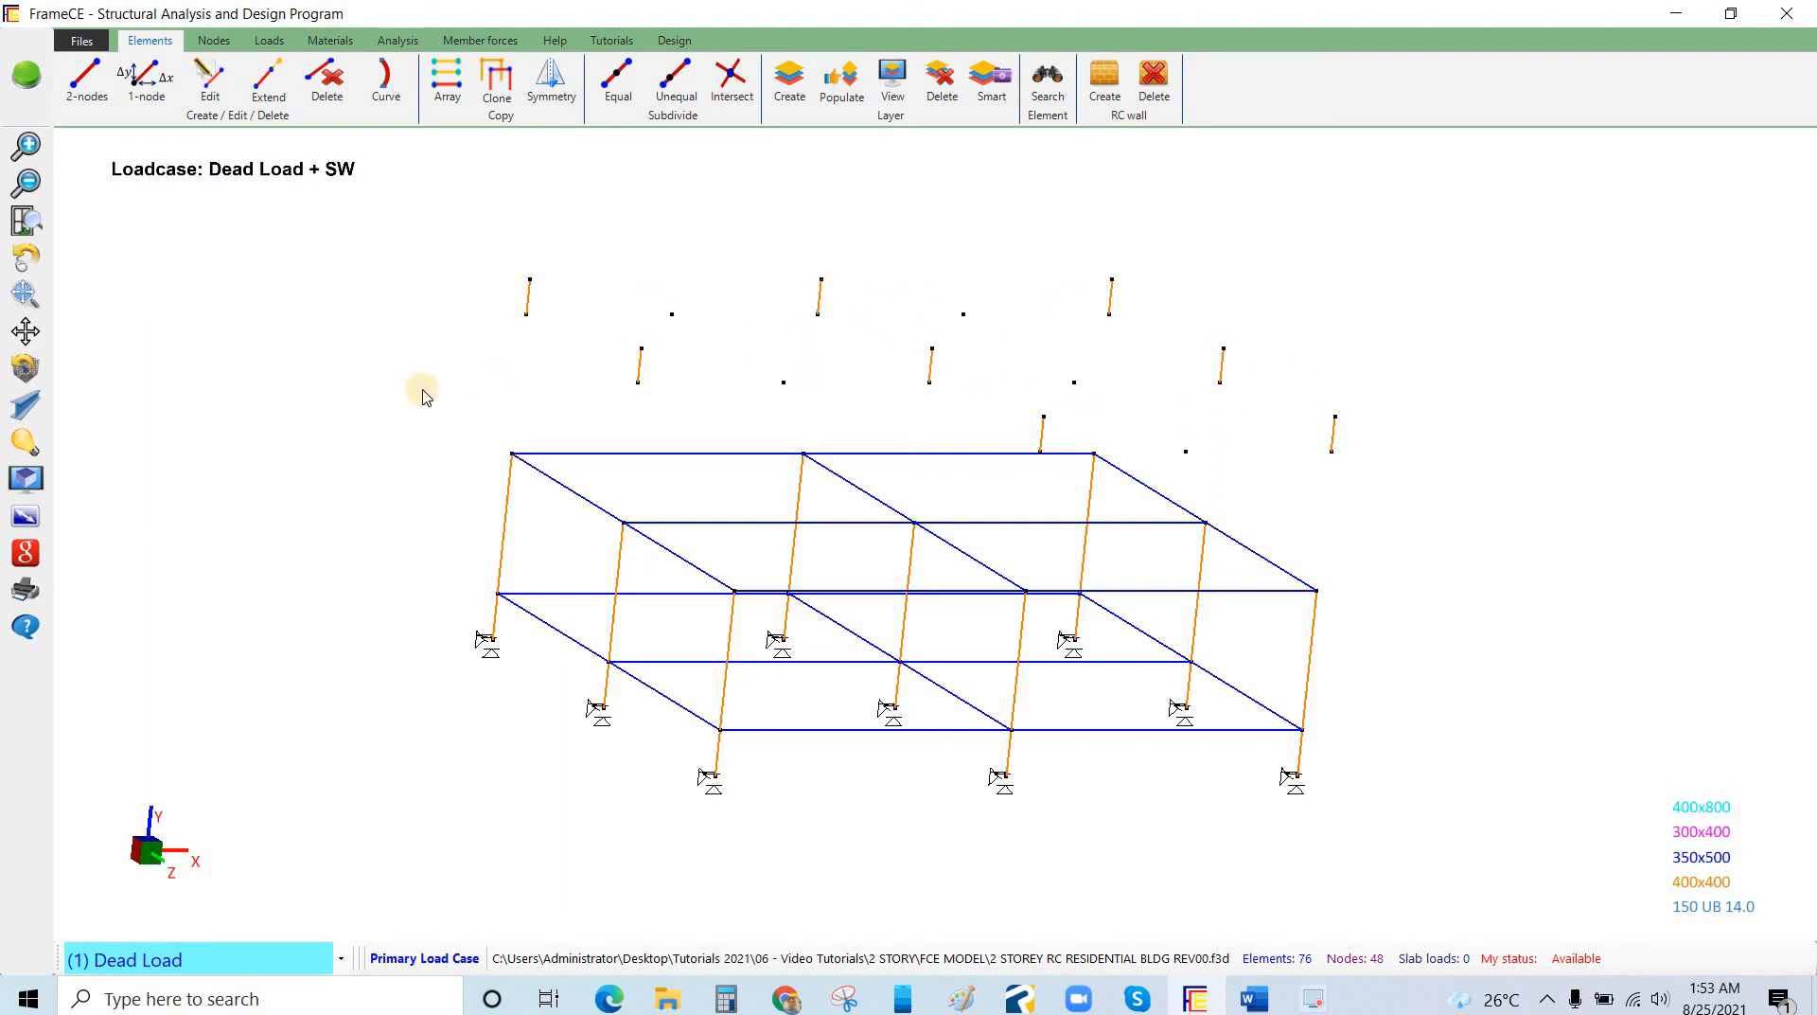
left_click(894, 90)
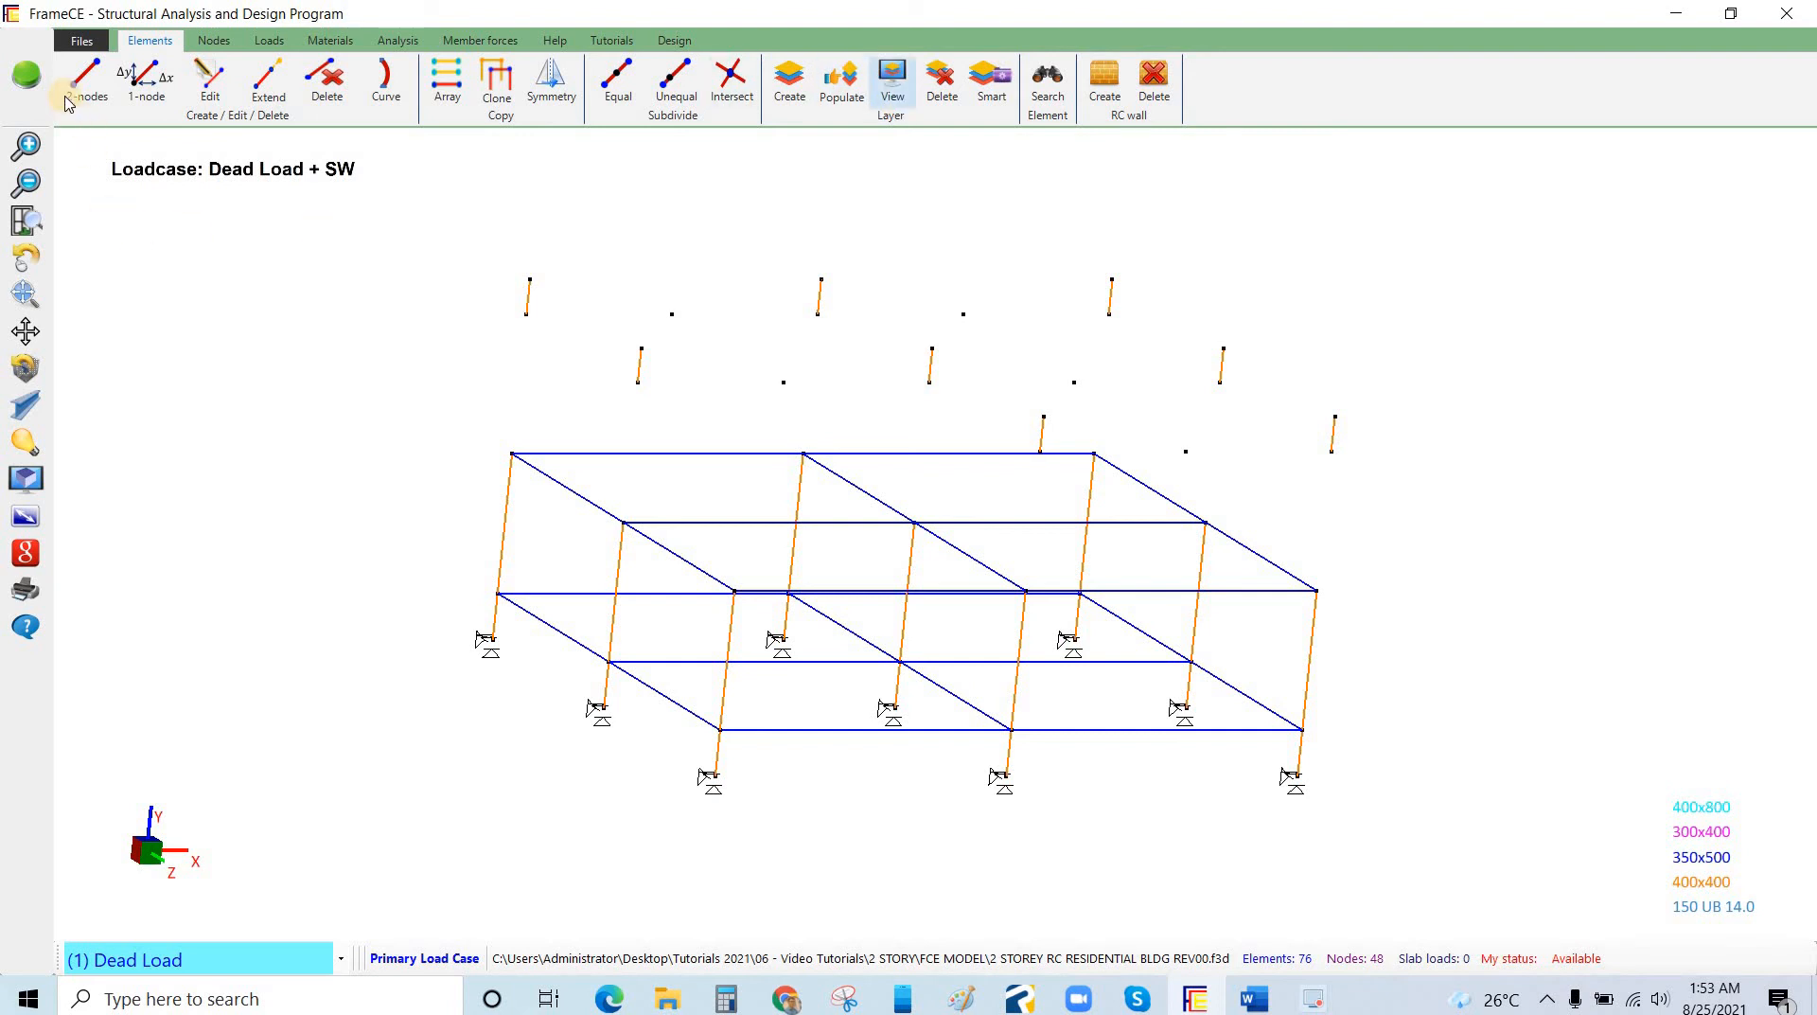
left_click(29, 79)
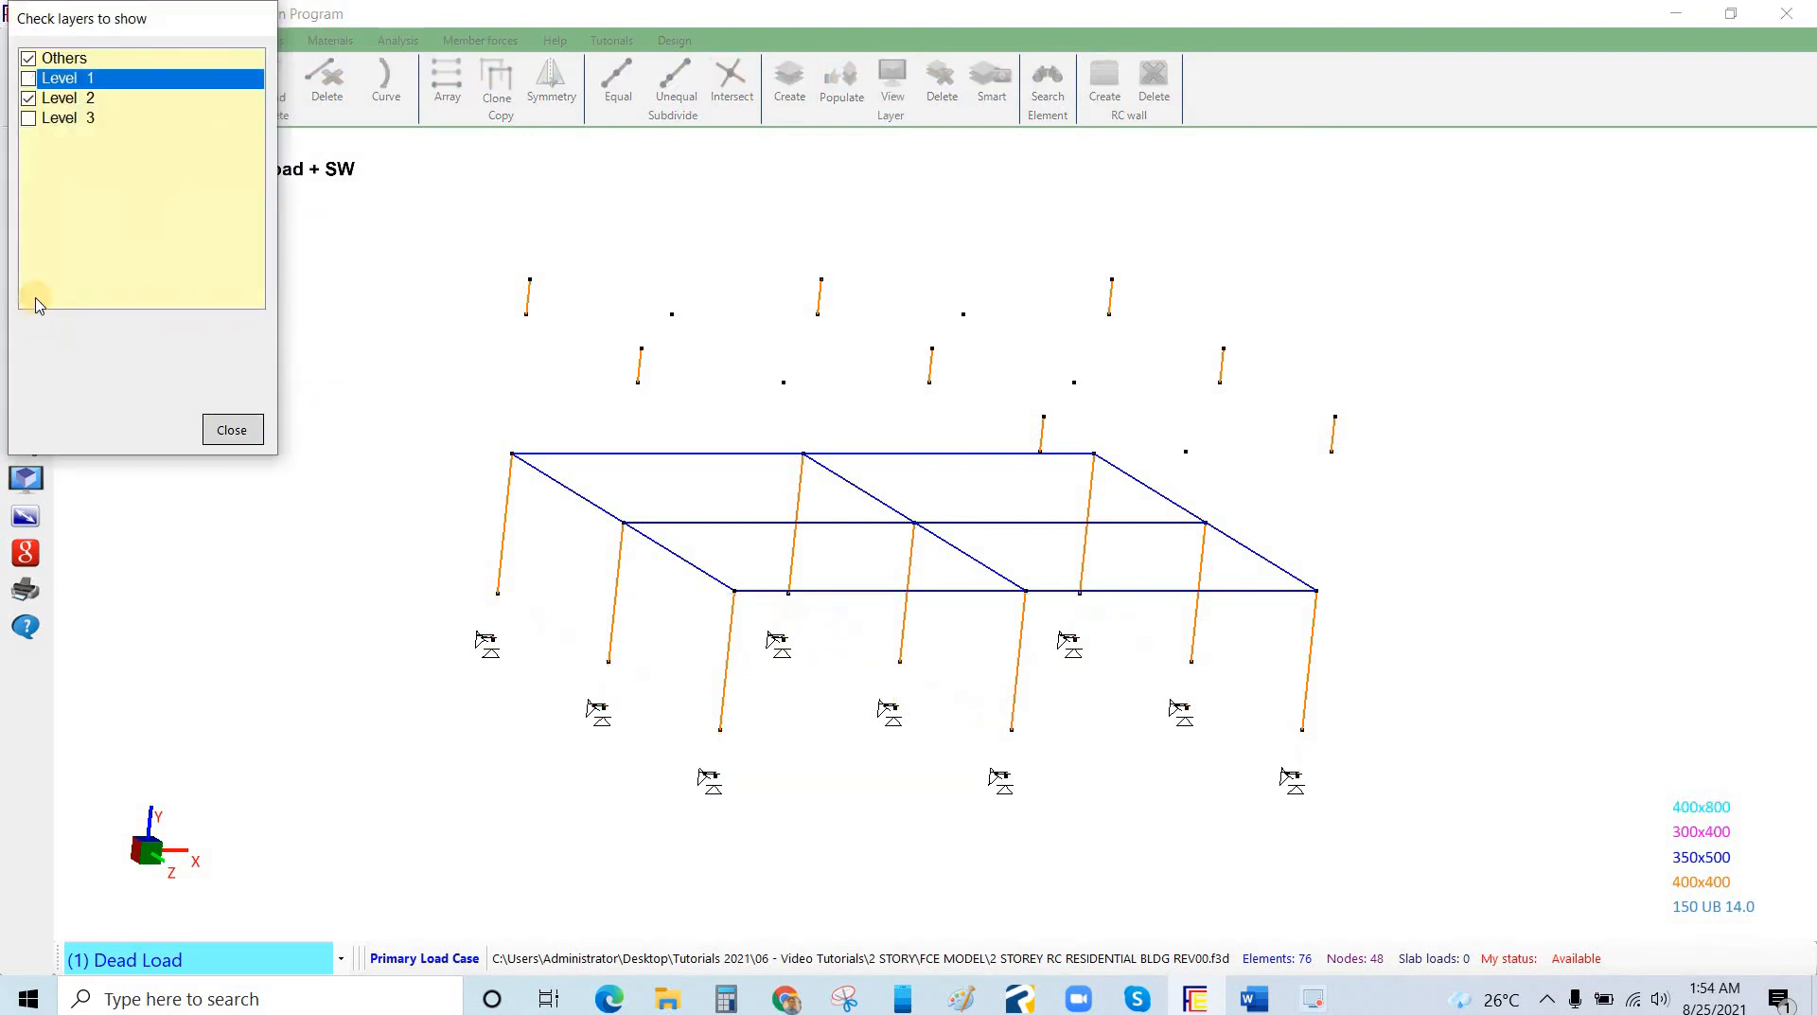
left_click(232, 430)
middle_click_drag(195, 437, 741, 371)
Divide the second-floor X-direction beams between grids A and B, plus the grid 1 beam between B and D, into 2 equal segments.
left_click_drag(729, 467, 706, 533)
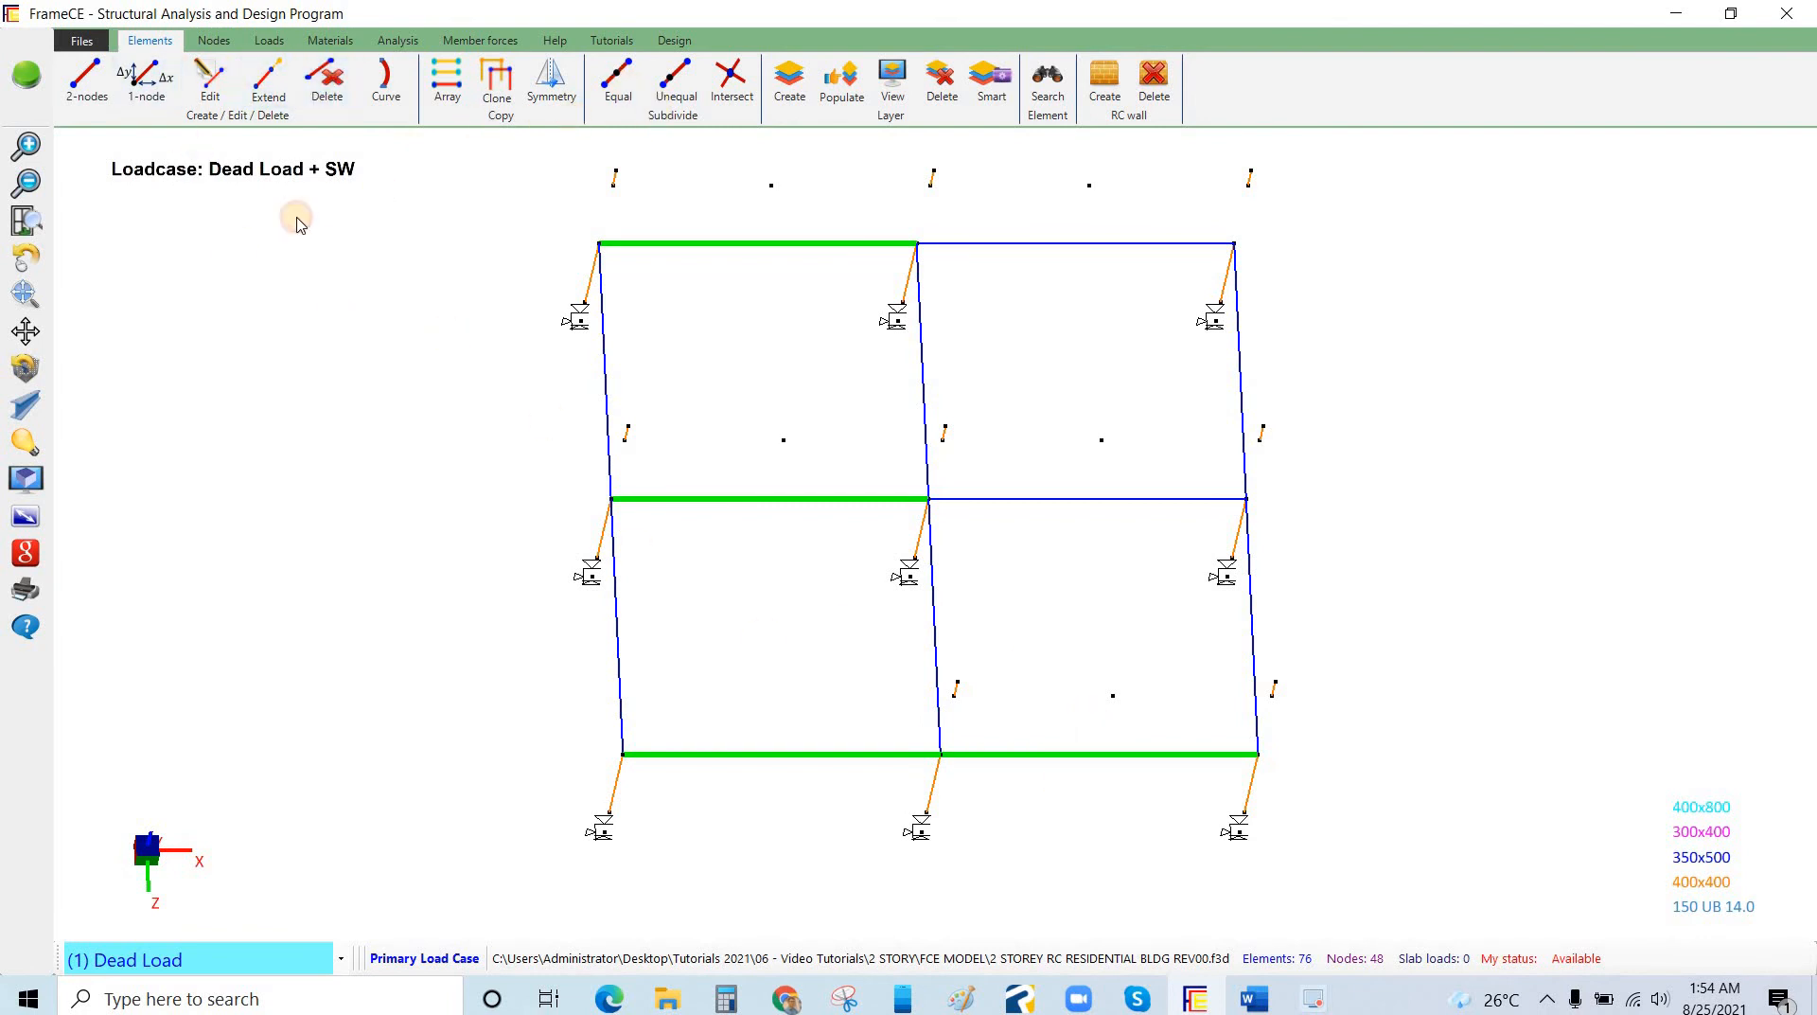
left_click(618, 80)
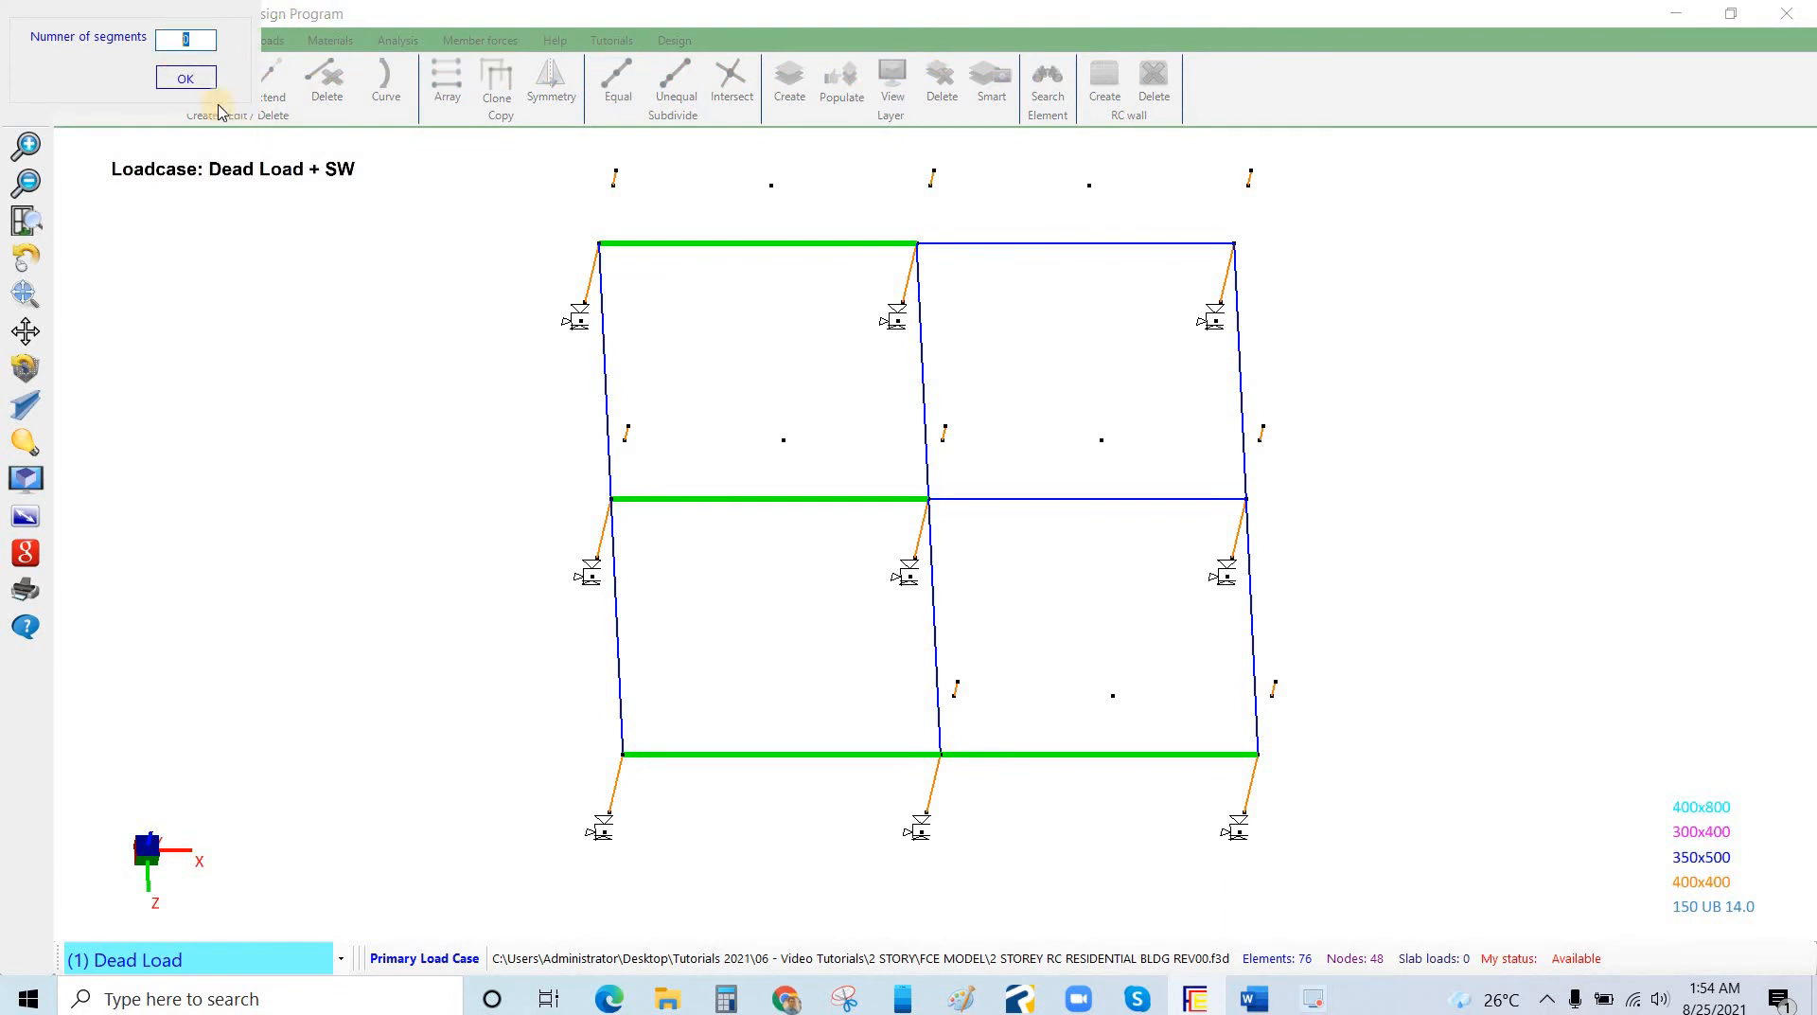
left_click(188, 76)
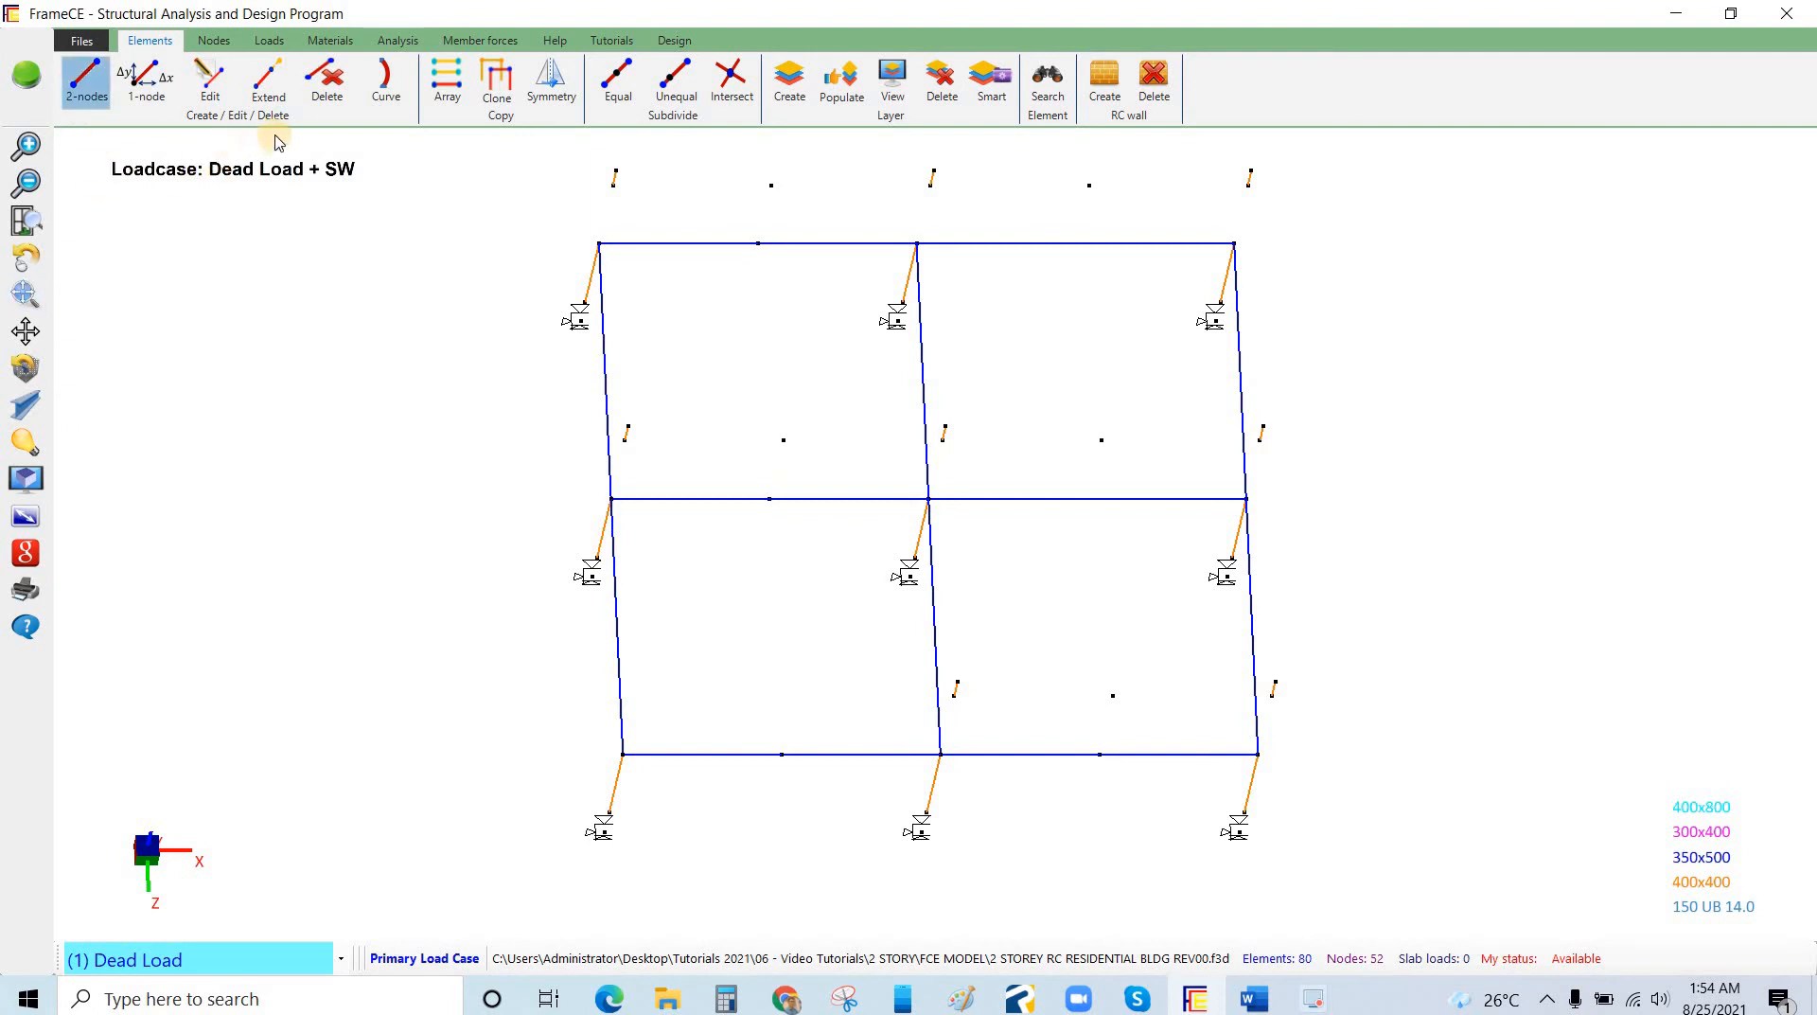
Create 300x400 secondary beams between the beam midpoints in both second-floor bays between grids A and B, using two-node elements.
left_click(86, 78)
left_click(189, 134)
left_click(158, 212)
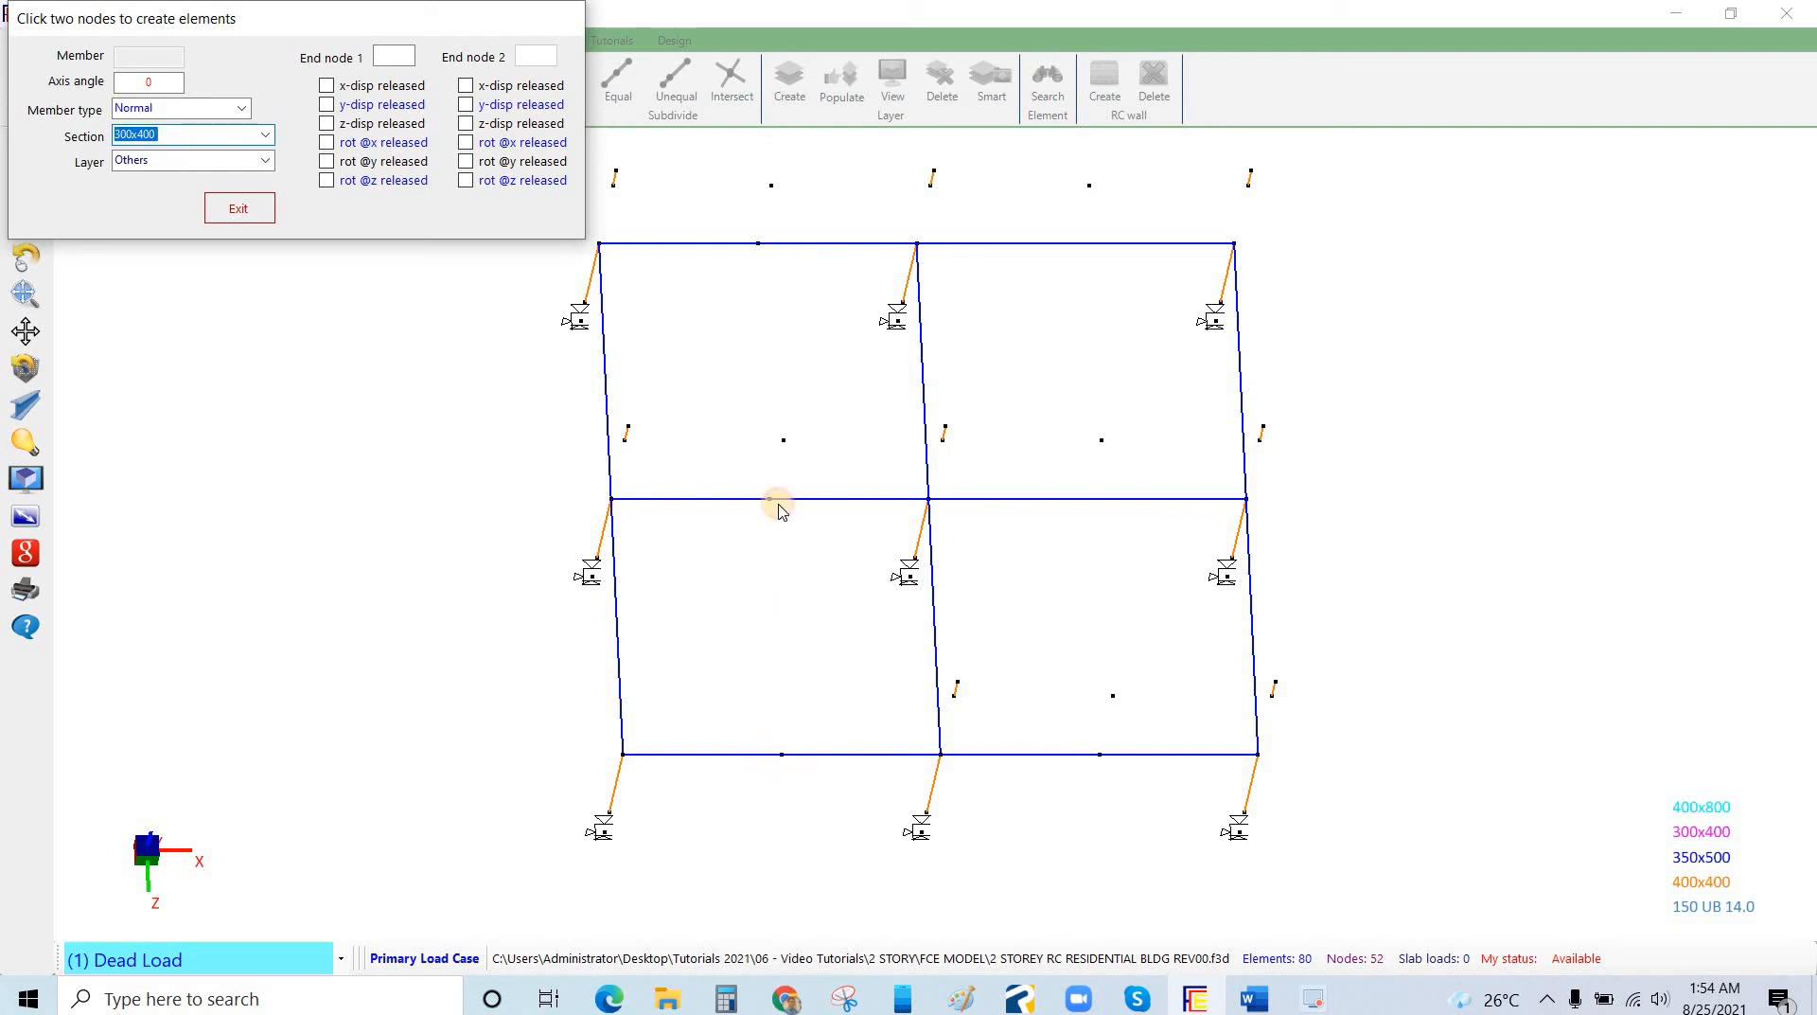
left_click(770, 498)
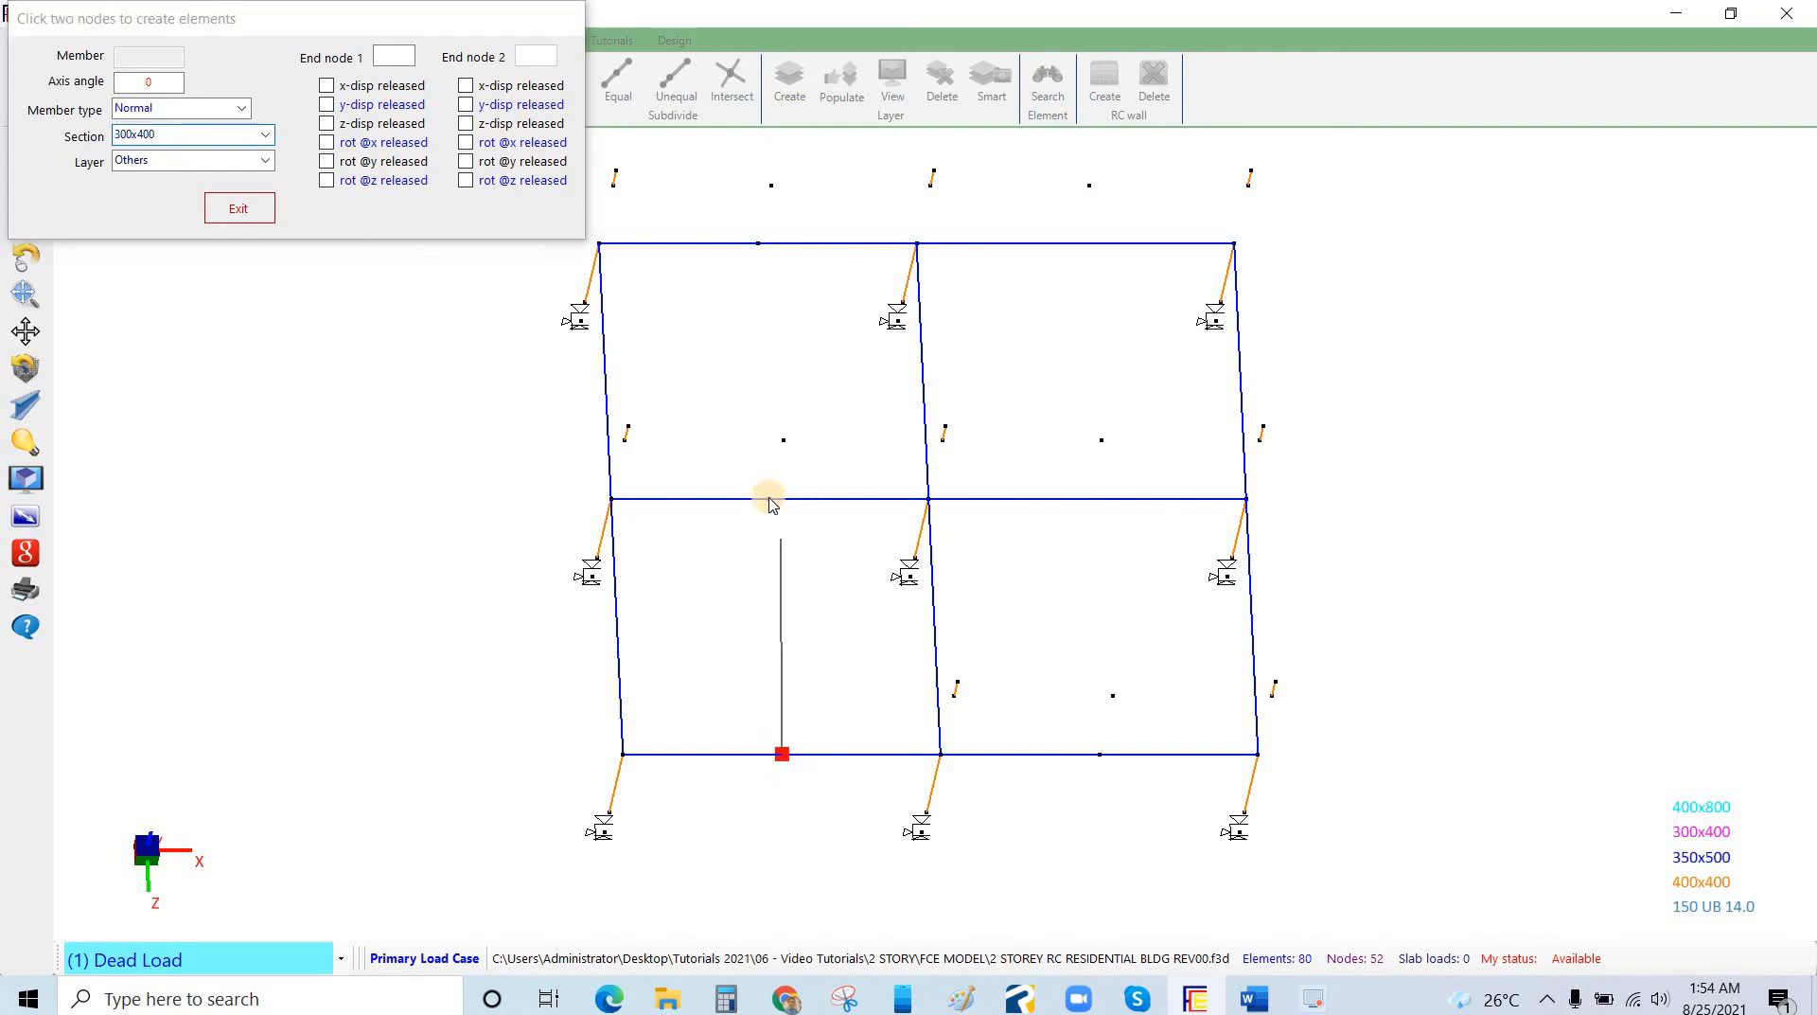
left_click(759, 244)
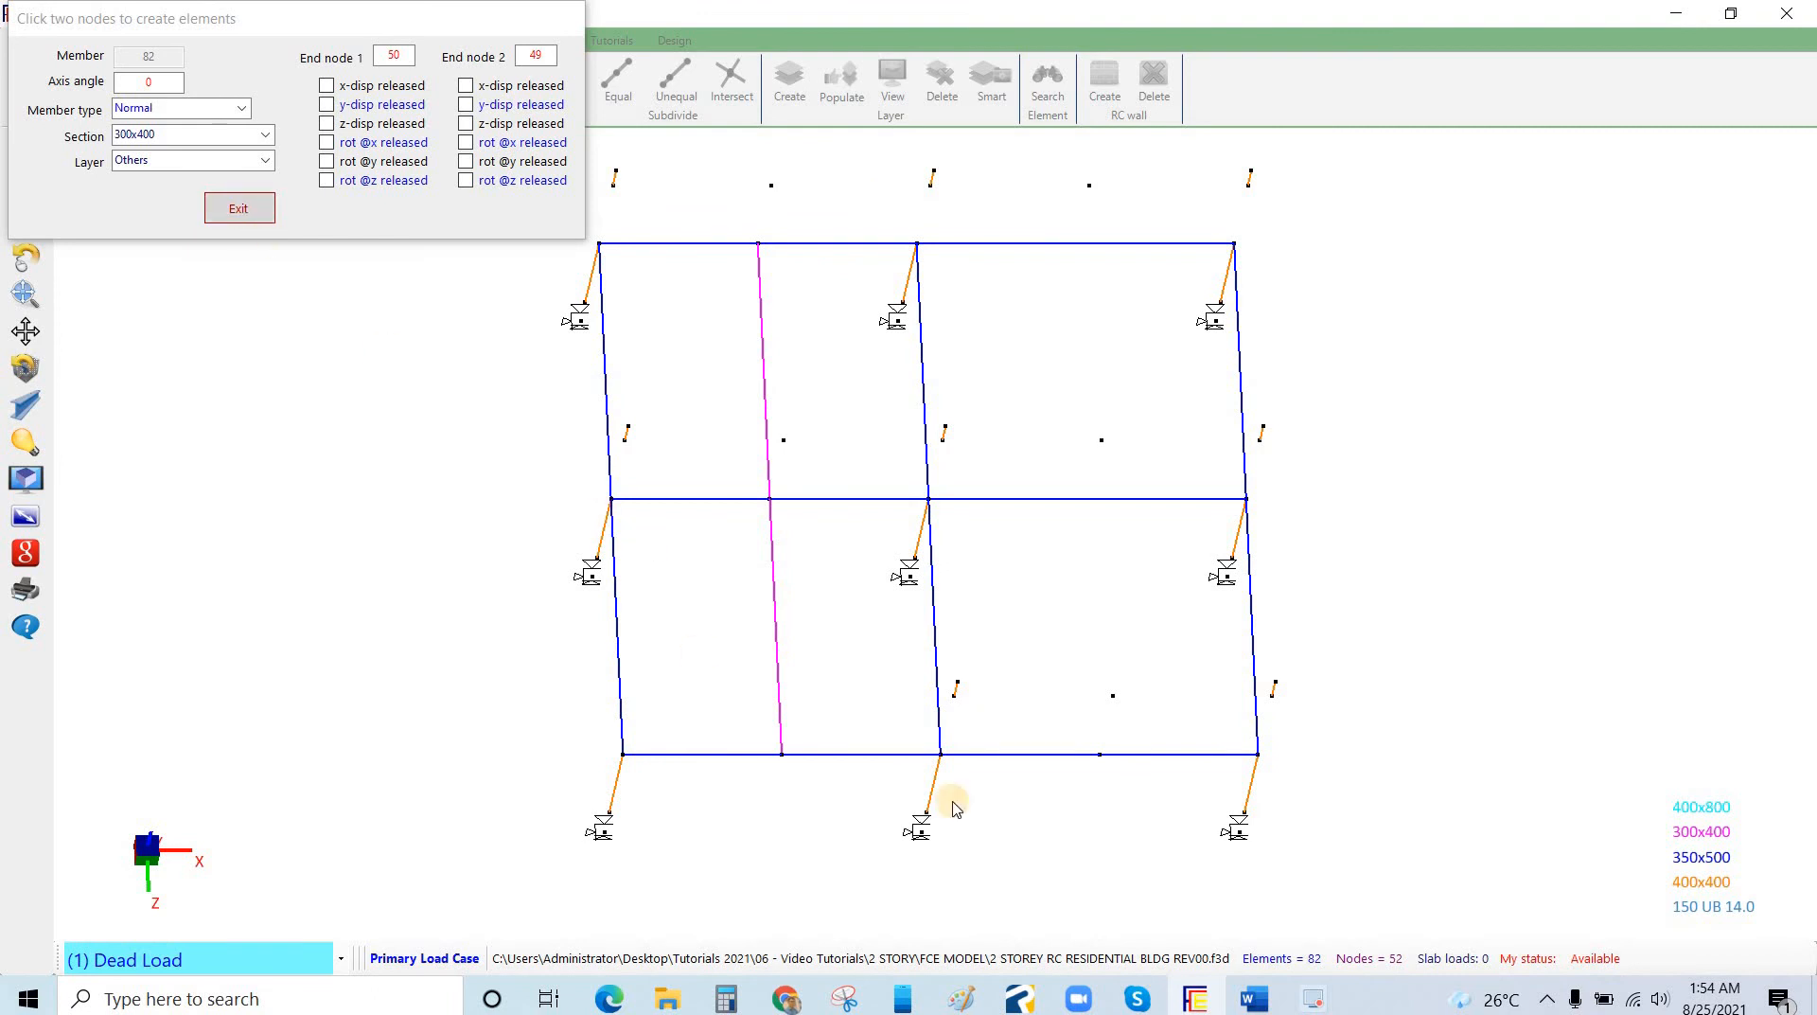
Examine the 2-B01 beam layout and girder segments in the bay between grids B–D and 2–3 on Edge's 2nd floor framing plan.
left_click(612, 999)
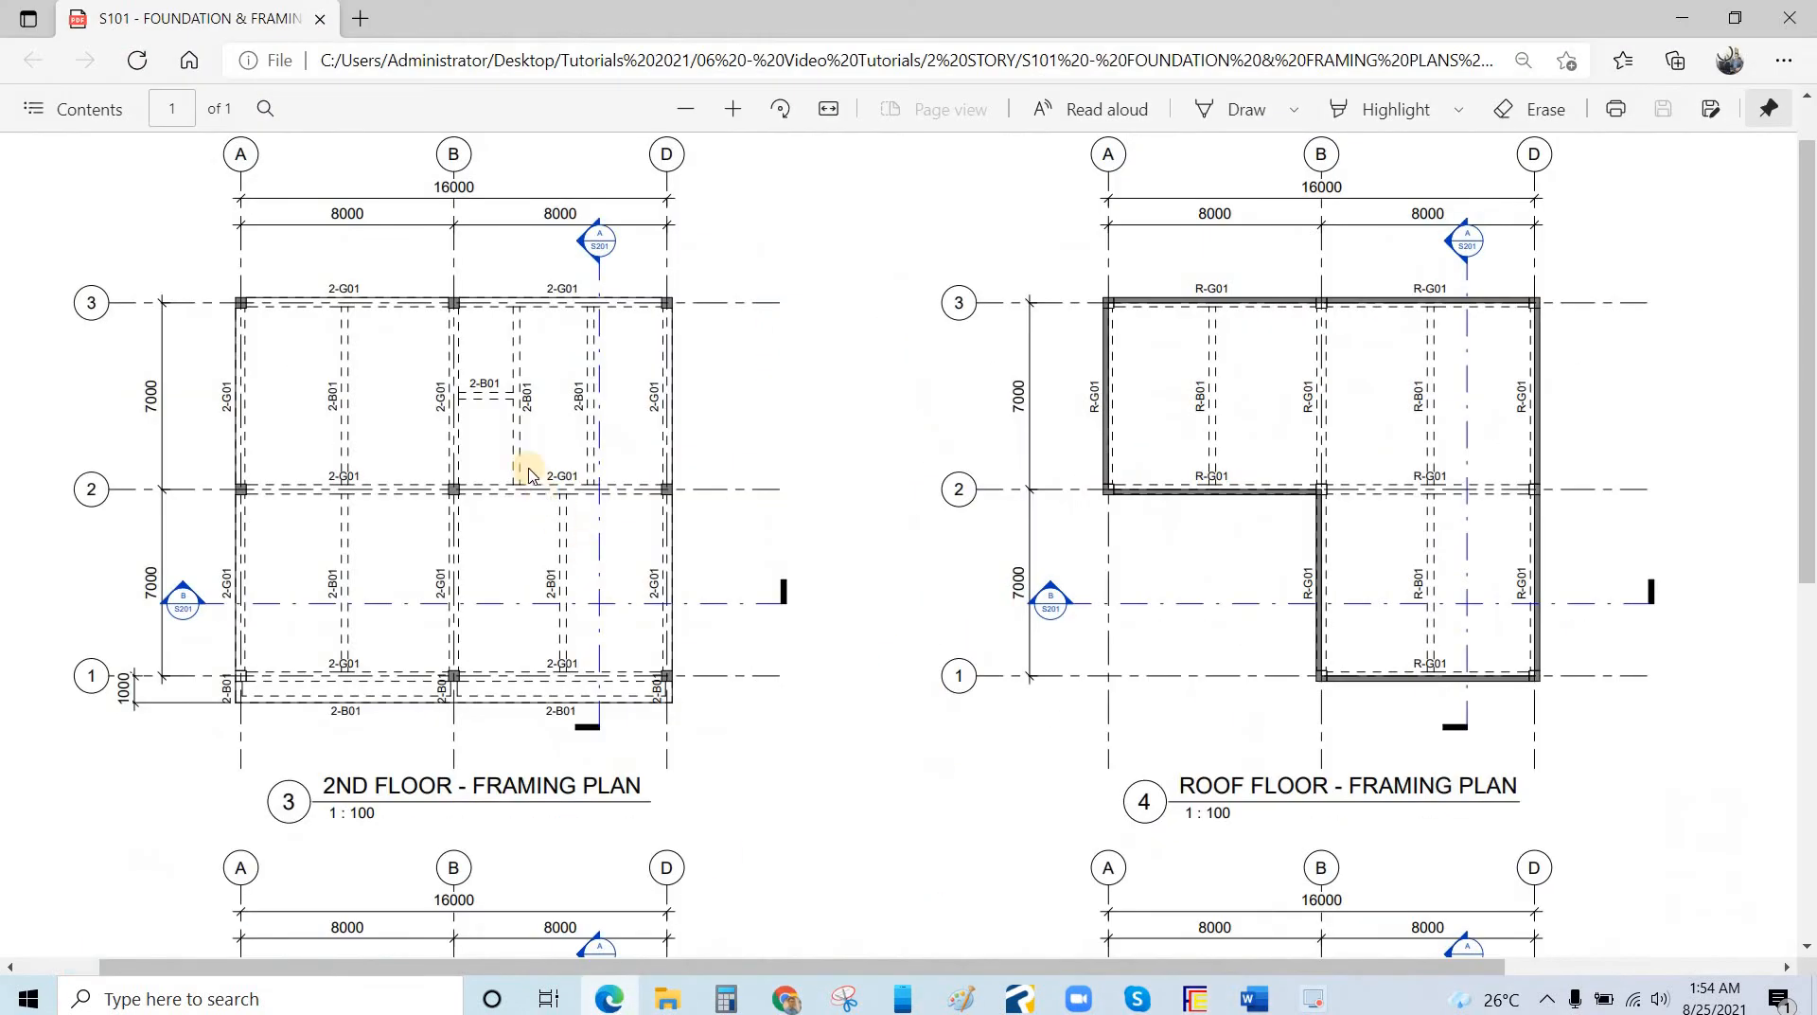
scroll(682, 497, "up", 3, "ctrl")
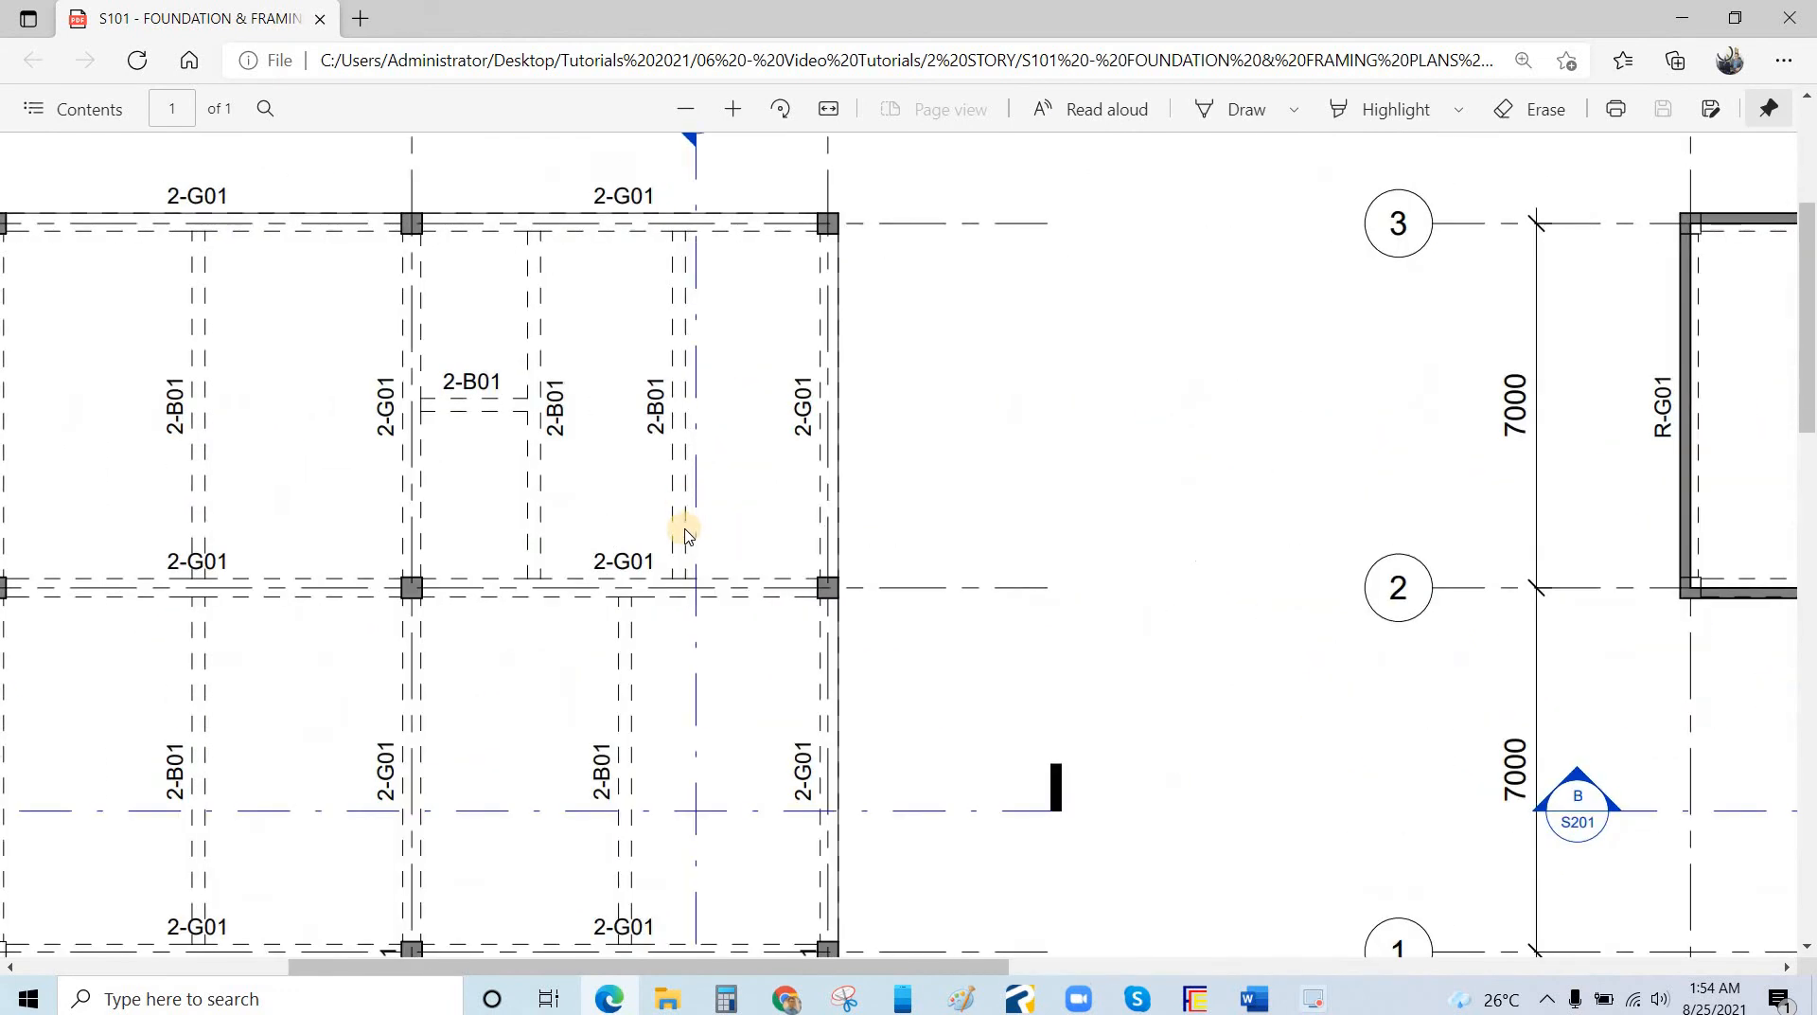
scroll(600, 592, "up", 3)
scroll(700, 653, "down", 3)
left_click_drag(829, 215, 840, 210)
left_click_drag(471, 249, 471, 273)
left_click_drag(591, 248, 640, 268)
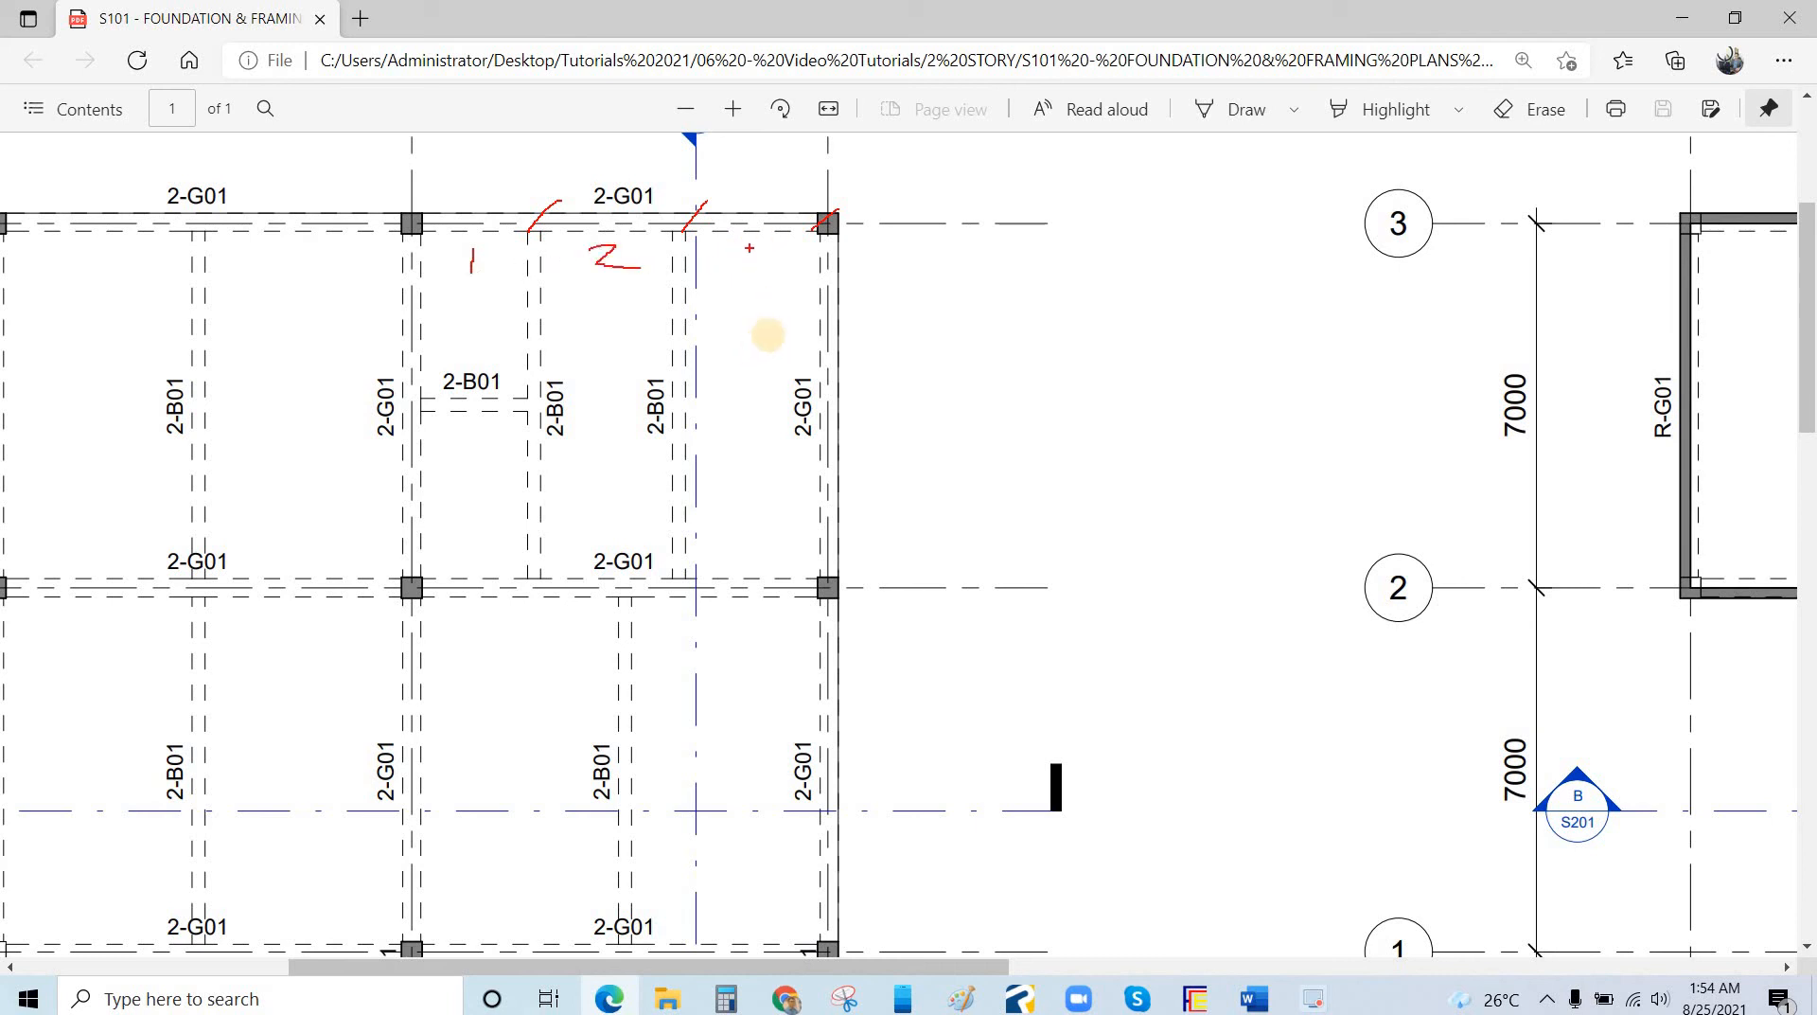
left_click_drag(748, 248, 750, 290)
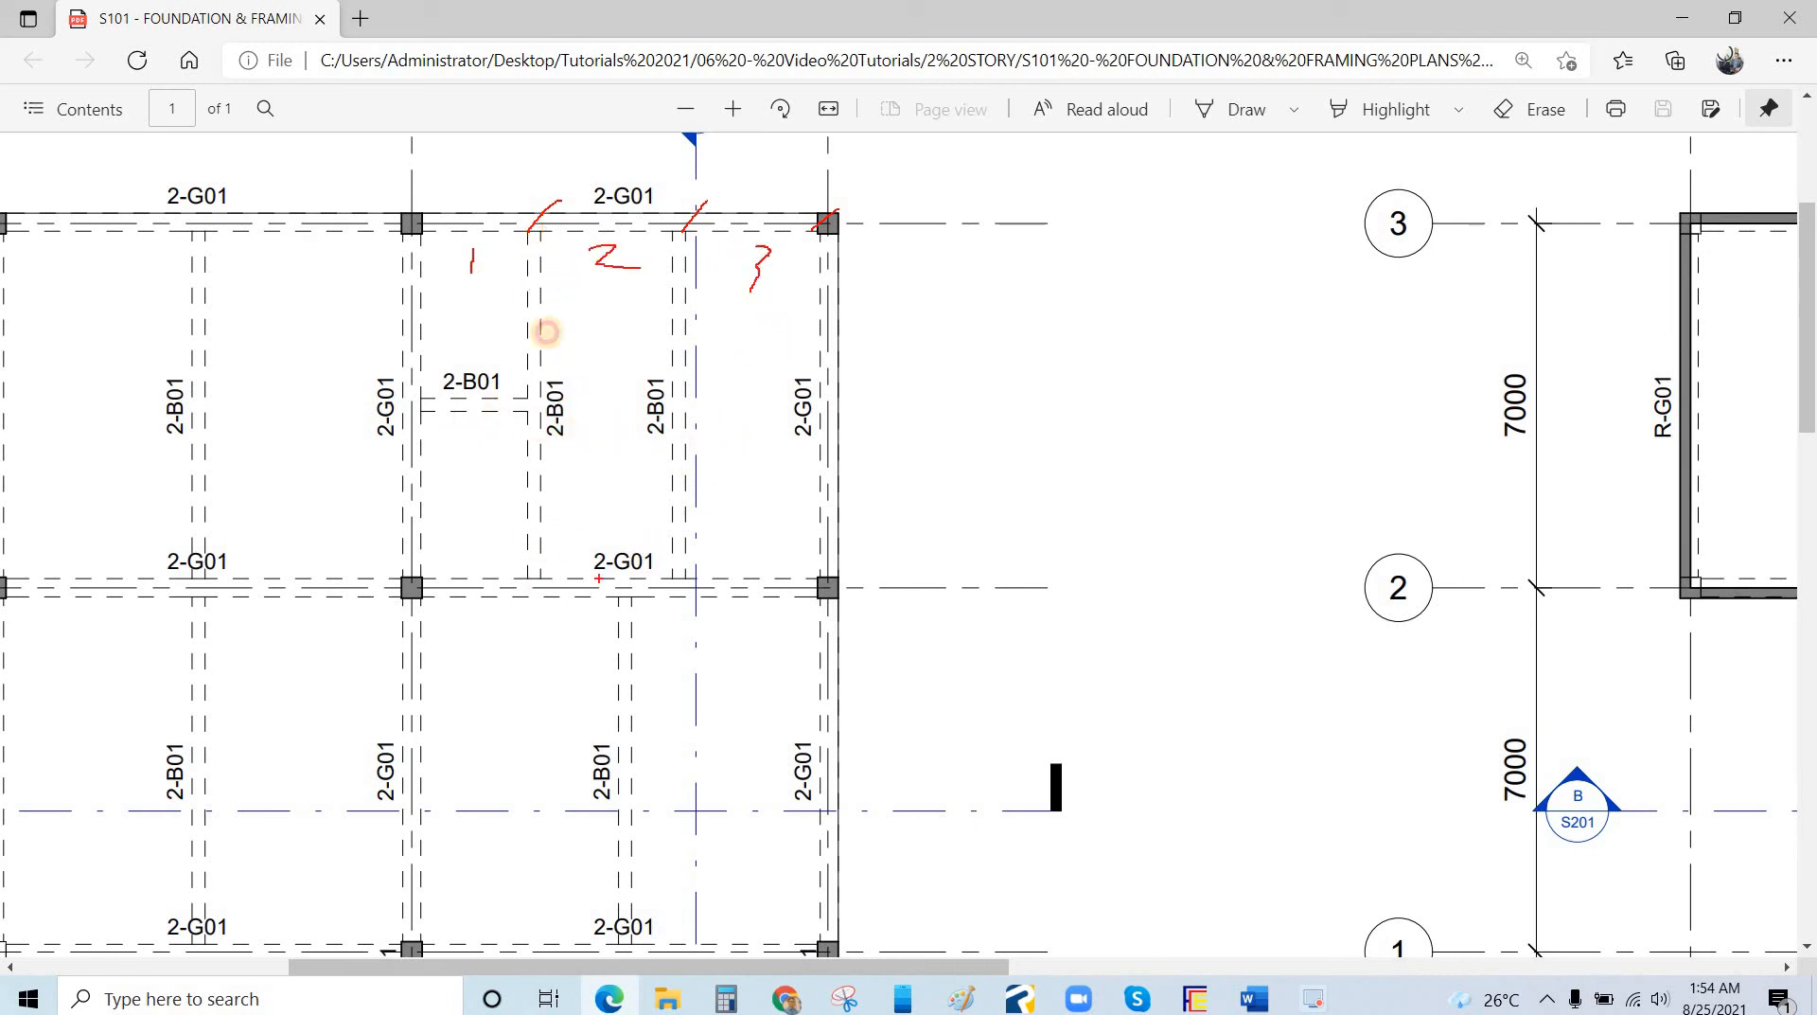
left_click_drag(556, 231, 539, 580)
left_click_drag(673, 290, 687, 586)
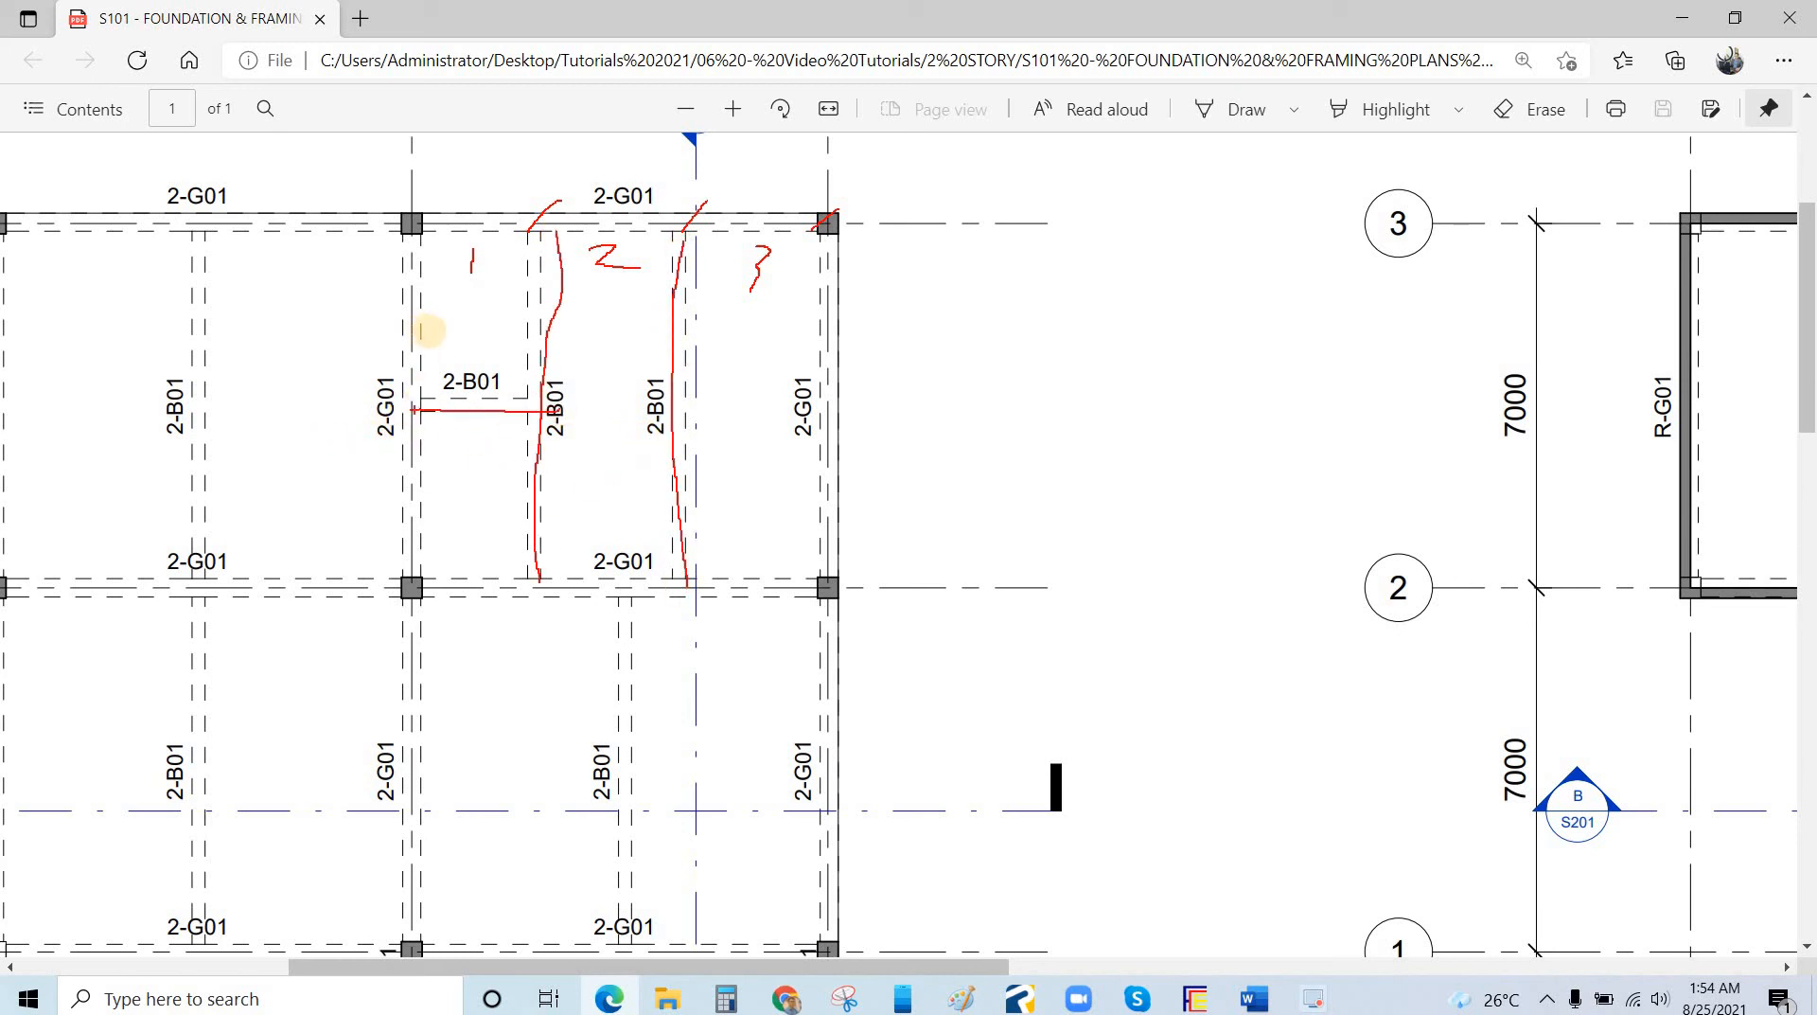
left_click_drag(434, 321, 383, 324)
left_click_drag(432, 491, 377, 508)
Return to FrameCE and divide the grid 2 and grid 3 beams between grids B and D into 3 equal segments.
left_click(1667, 40)
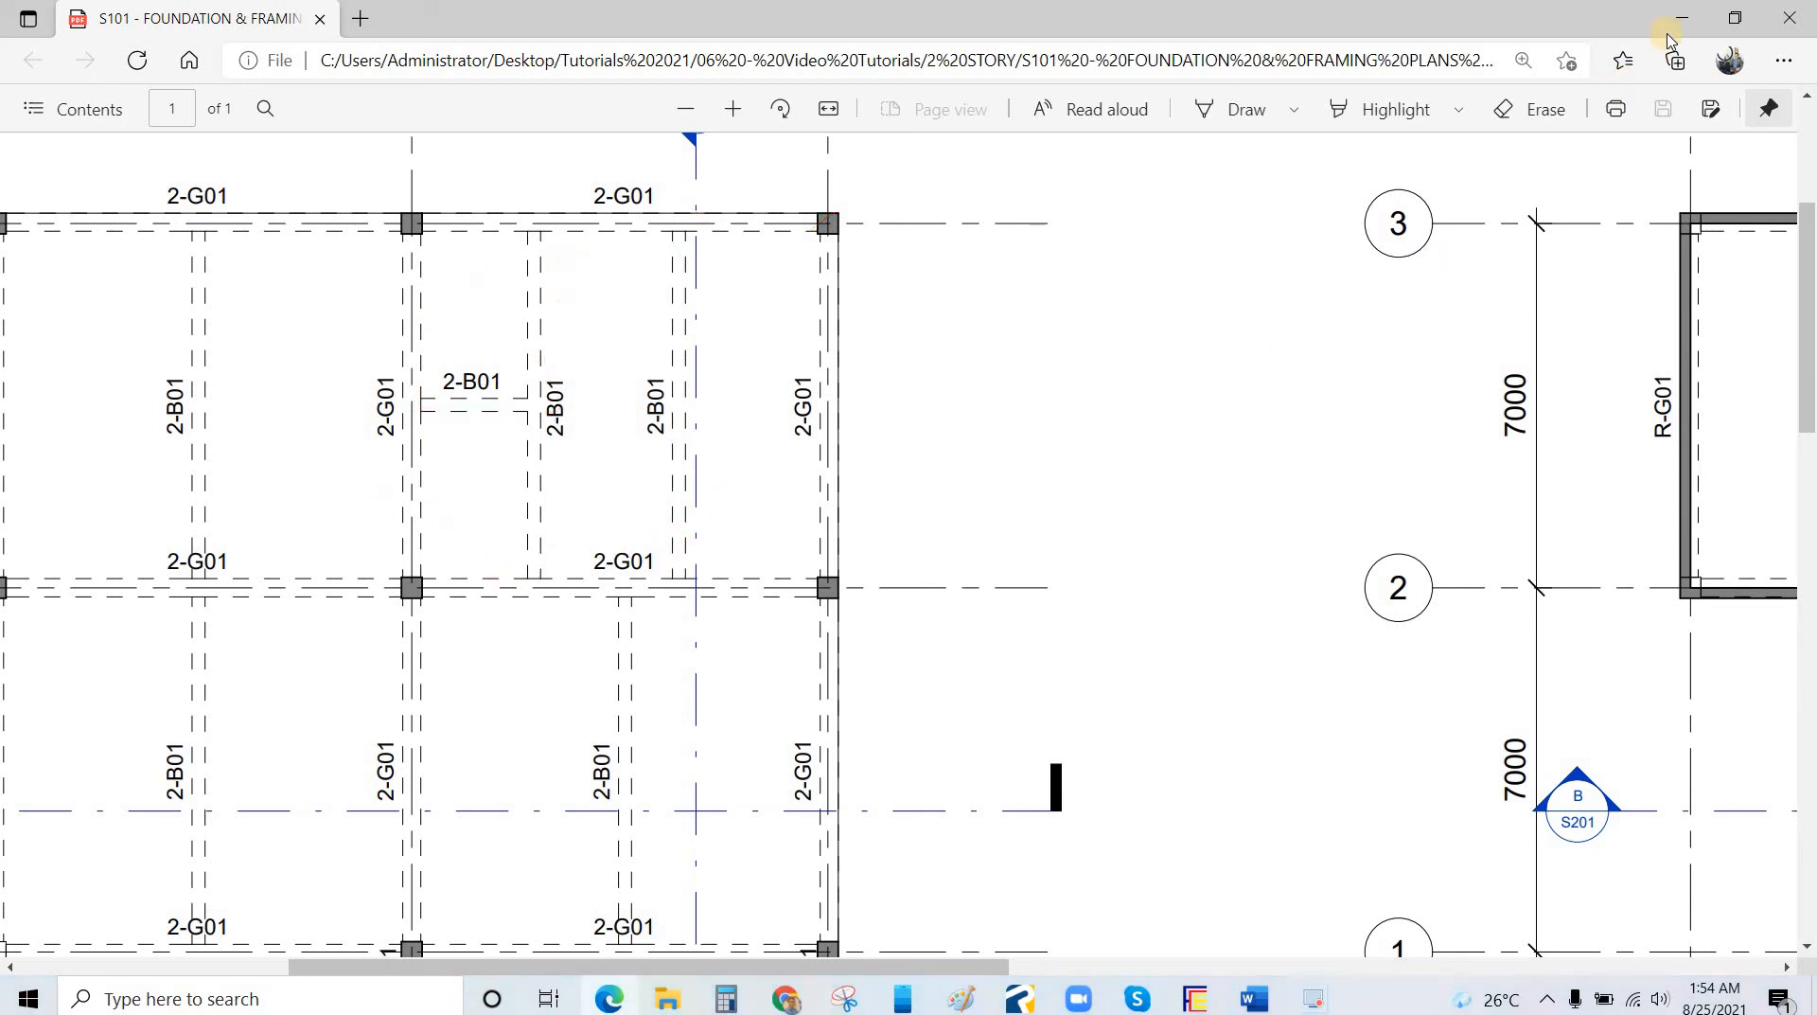
left_click(1682, 18)
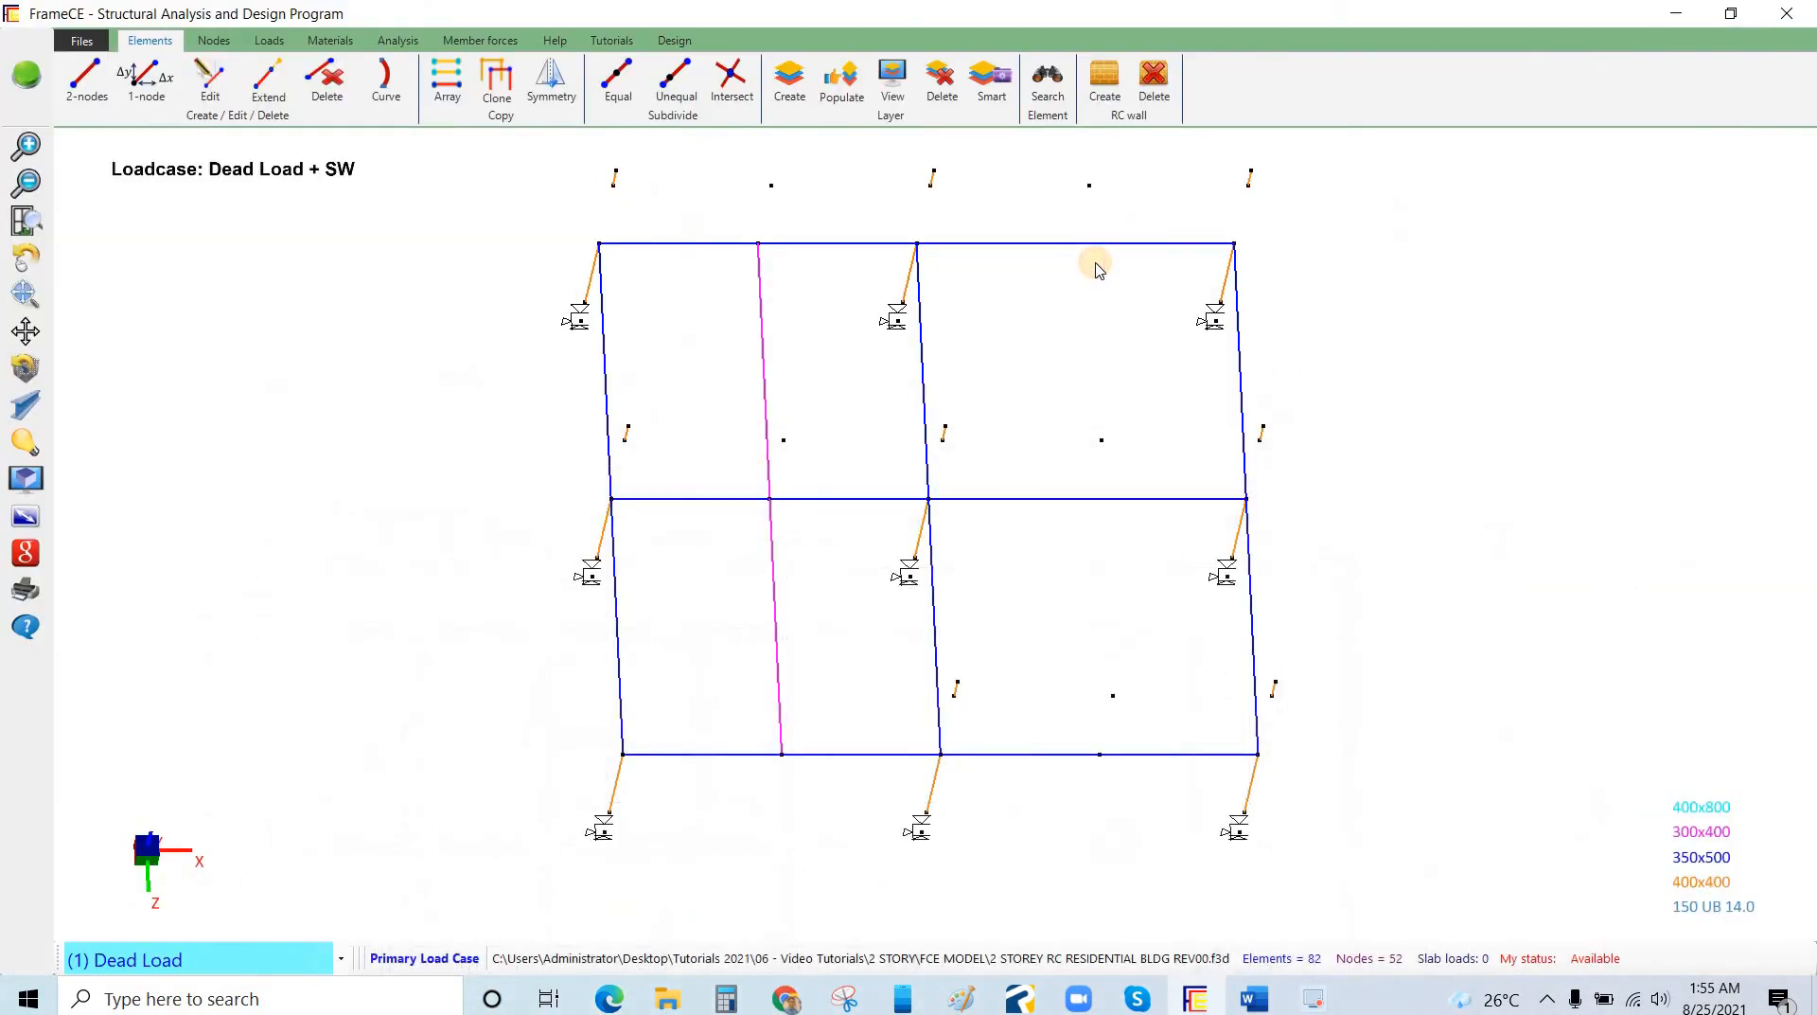
left_click(1107, 239)
left_click_drag(1047, 466, 1088, 532)
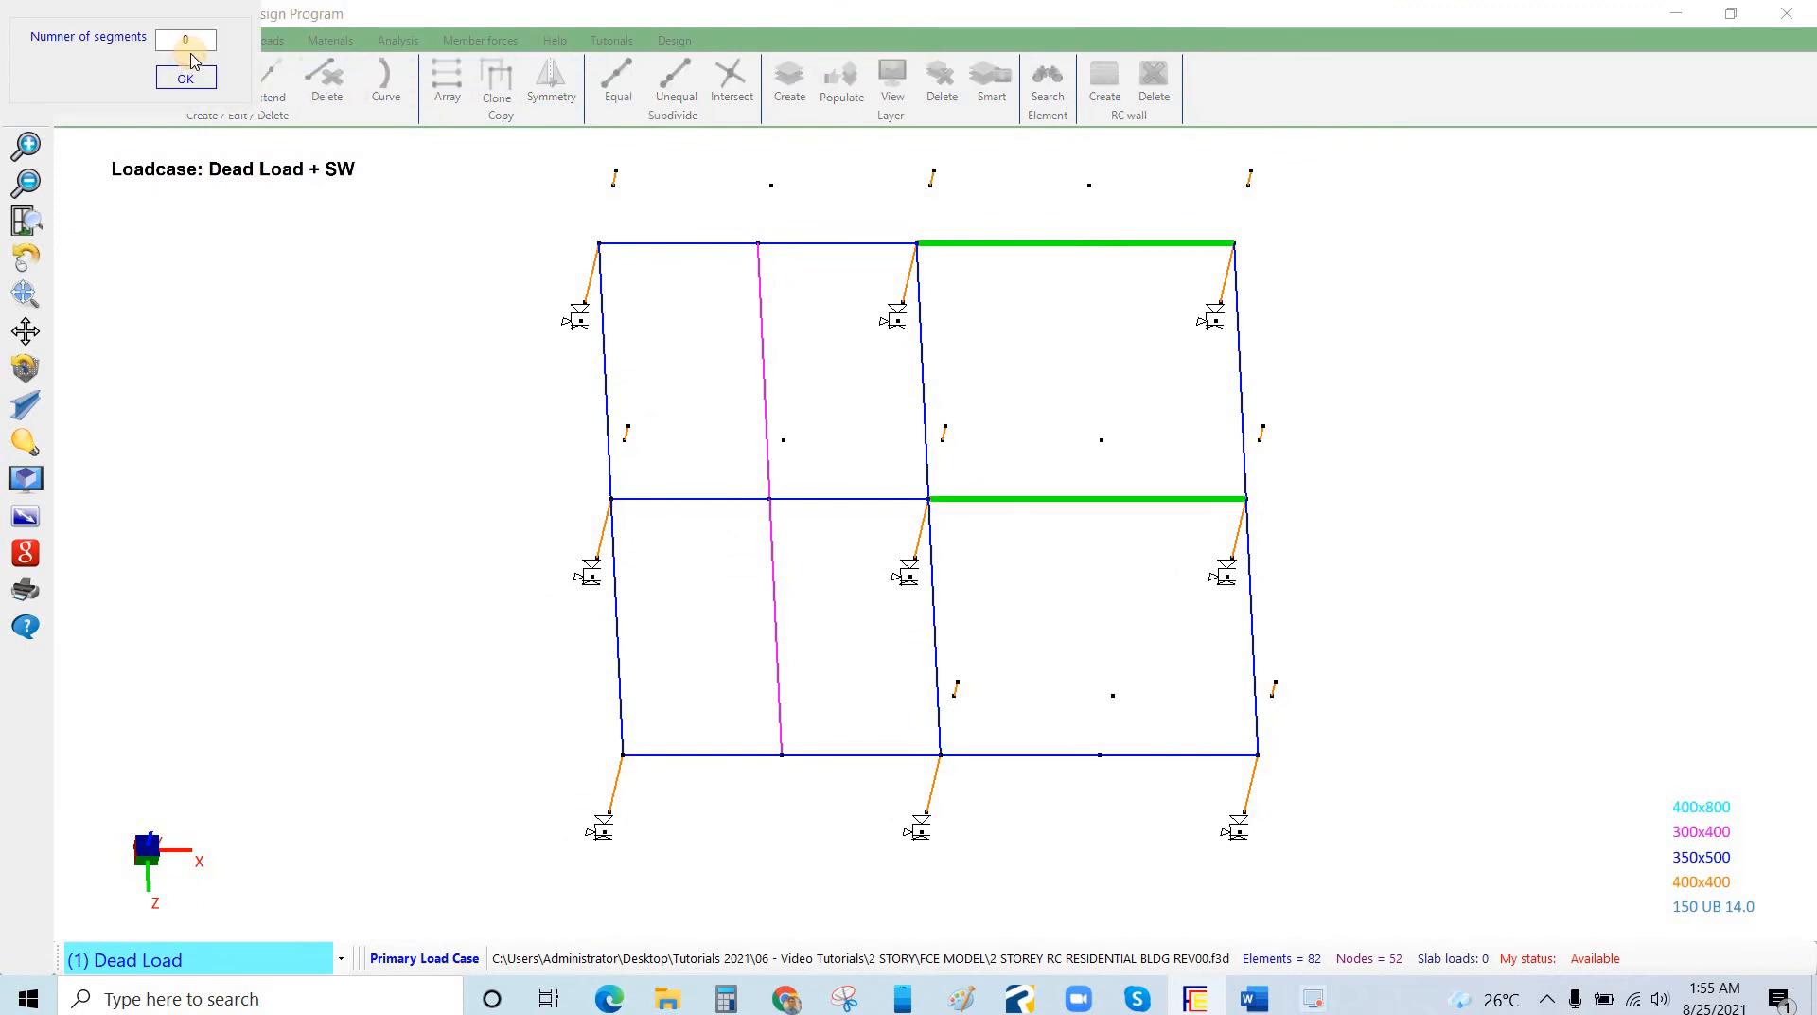
type("3")
left_click(187, 80)
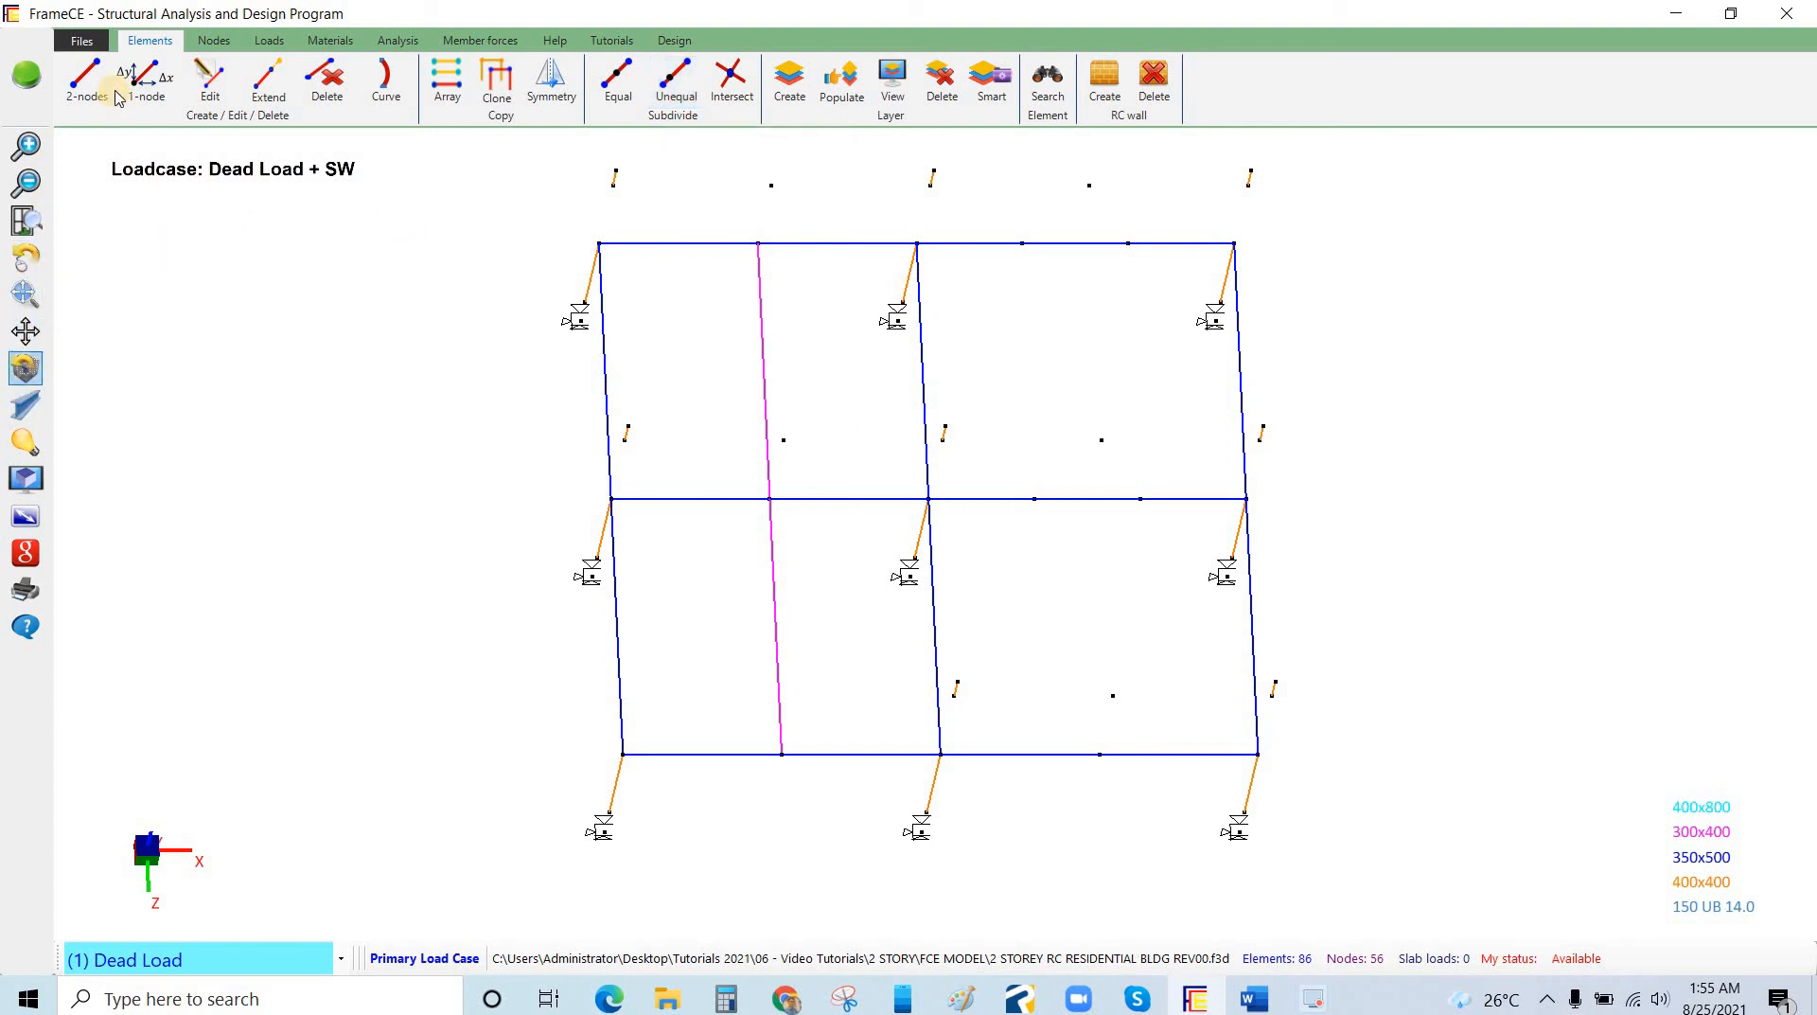
Create two 300x400 secondary beams between the third points of the grid 2 and grid 3 beams in the second-floor B–D bay.
left_click(147, 80)
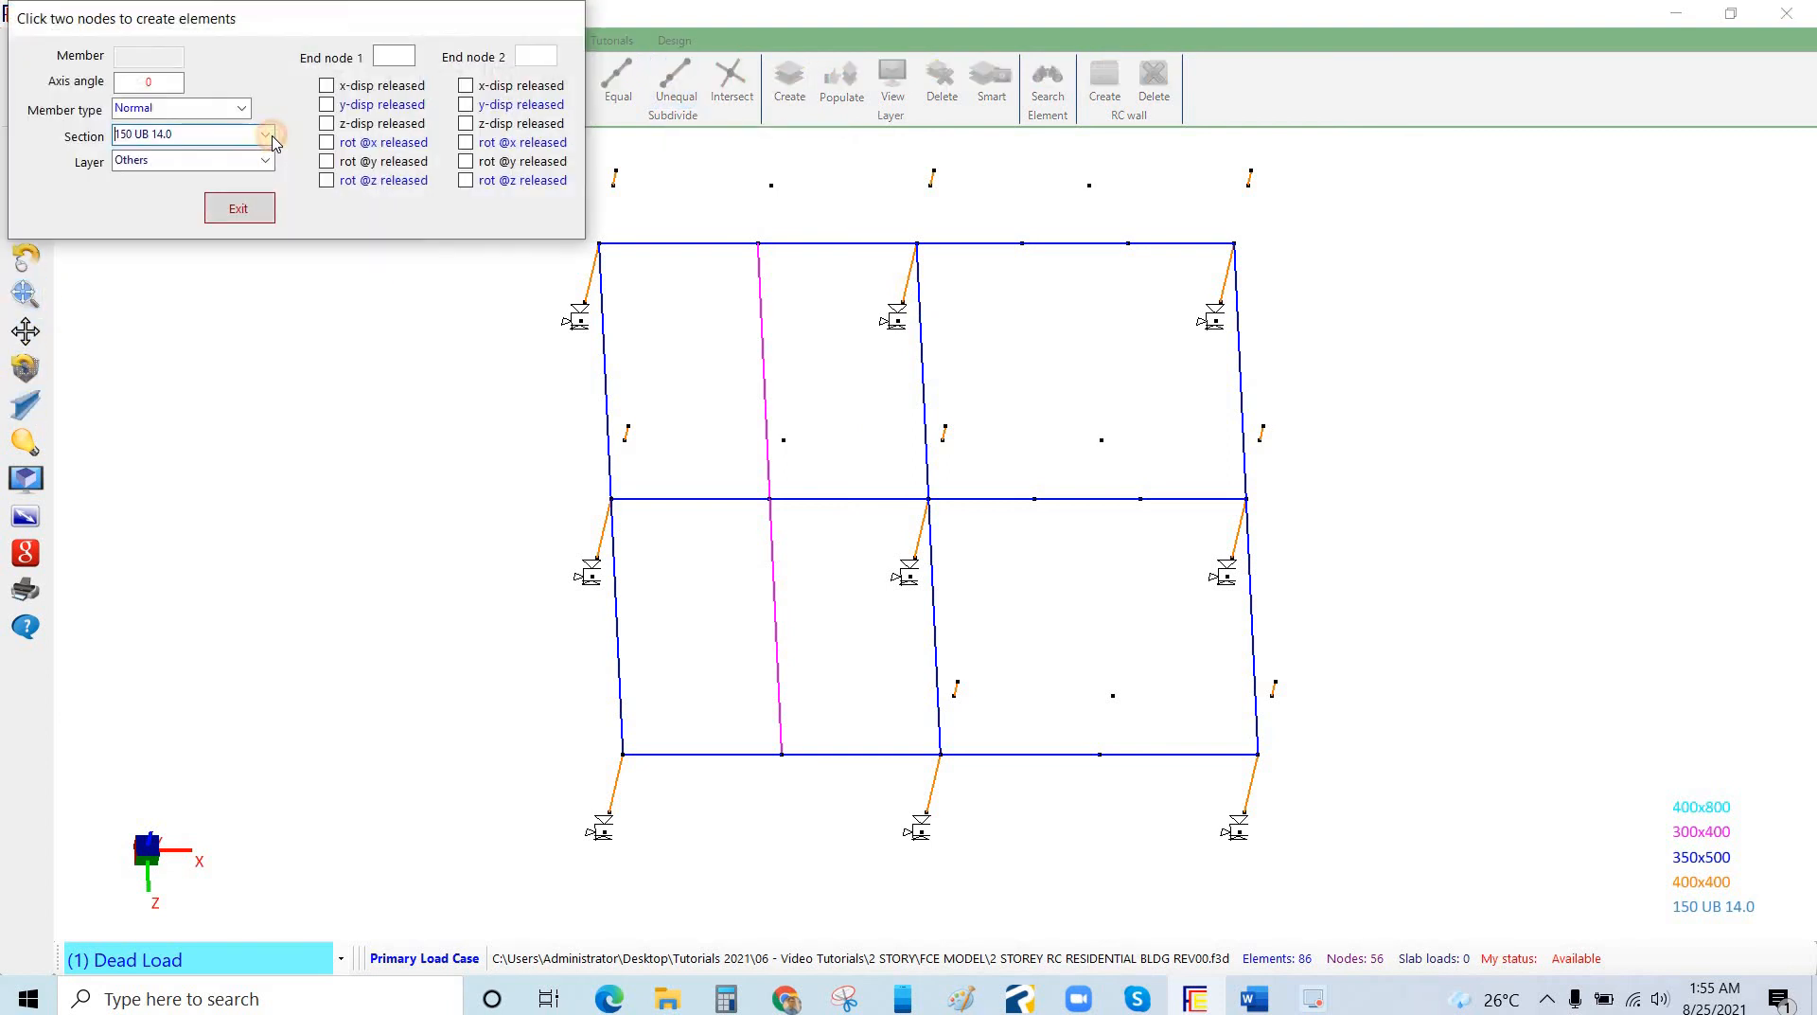
left_click(161, 134)
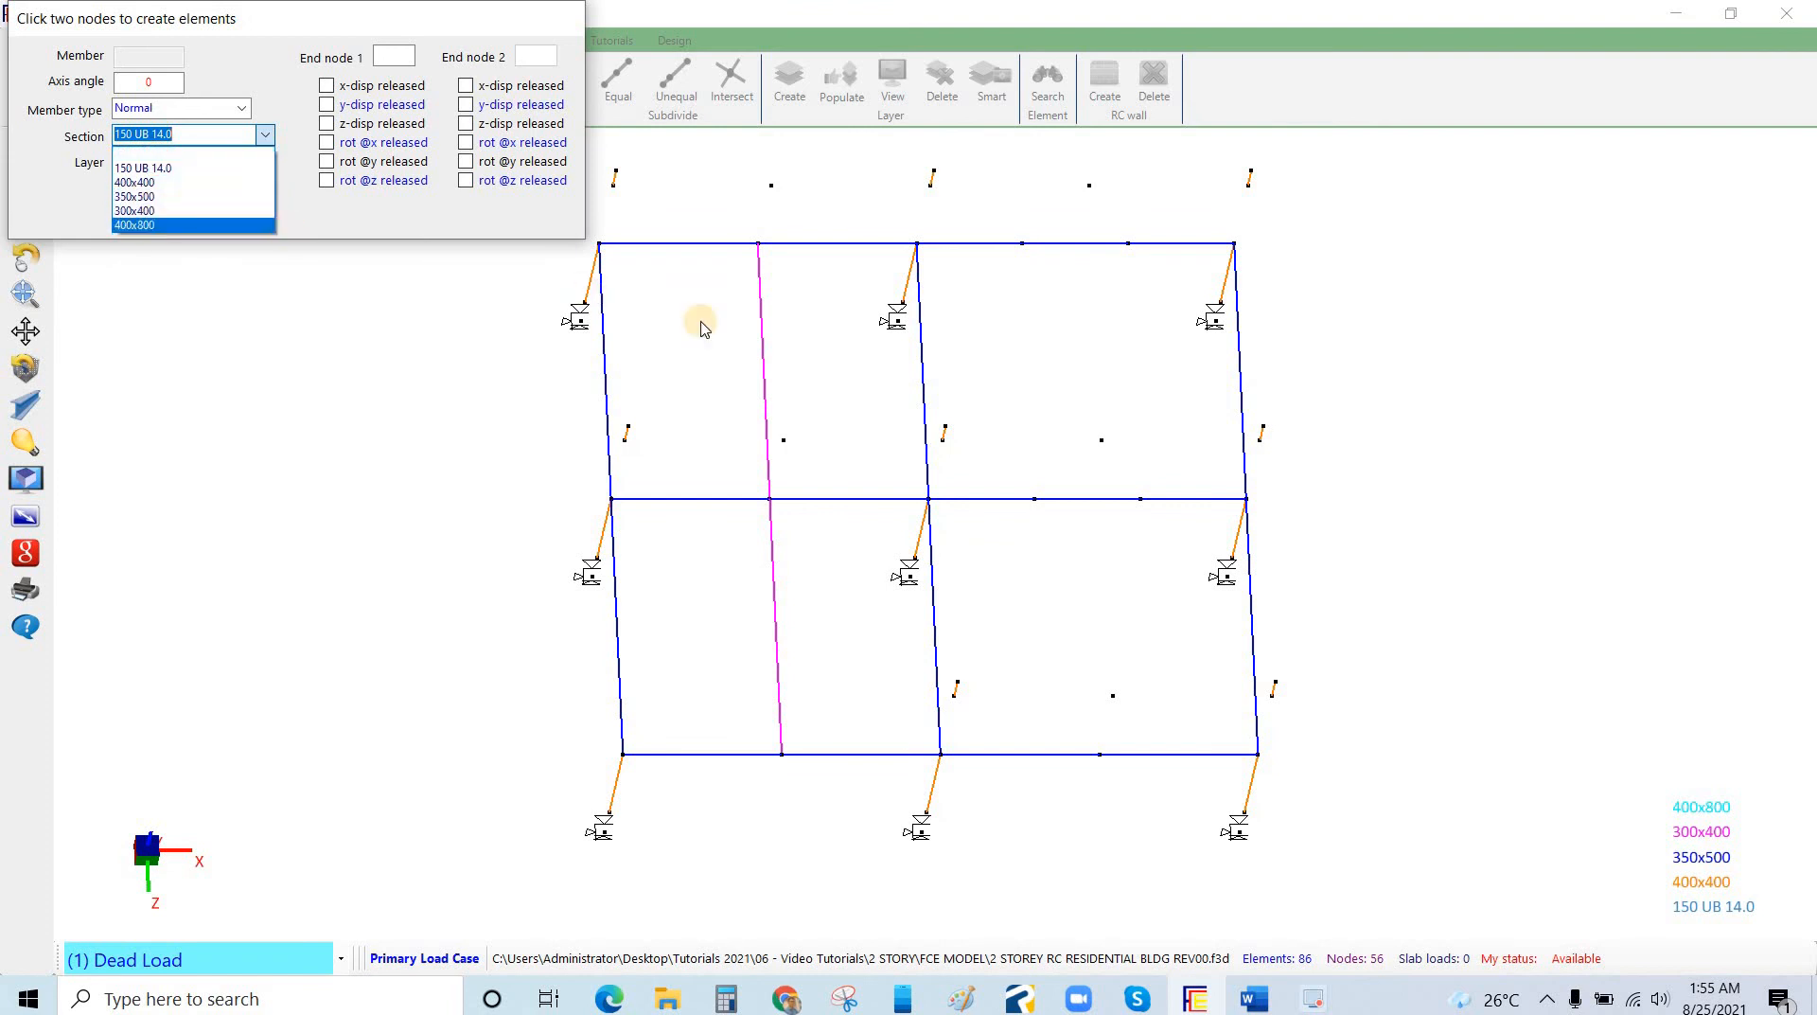
left_click(1060, 601)
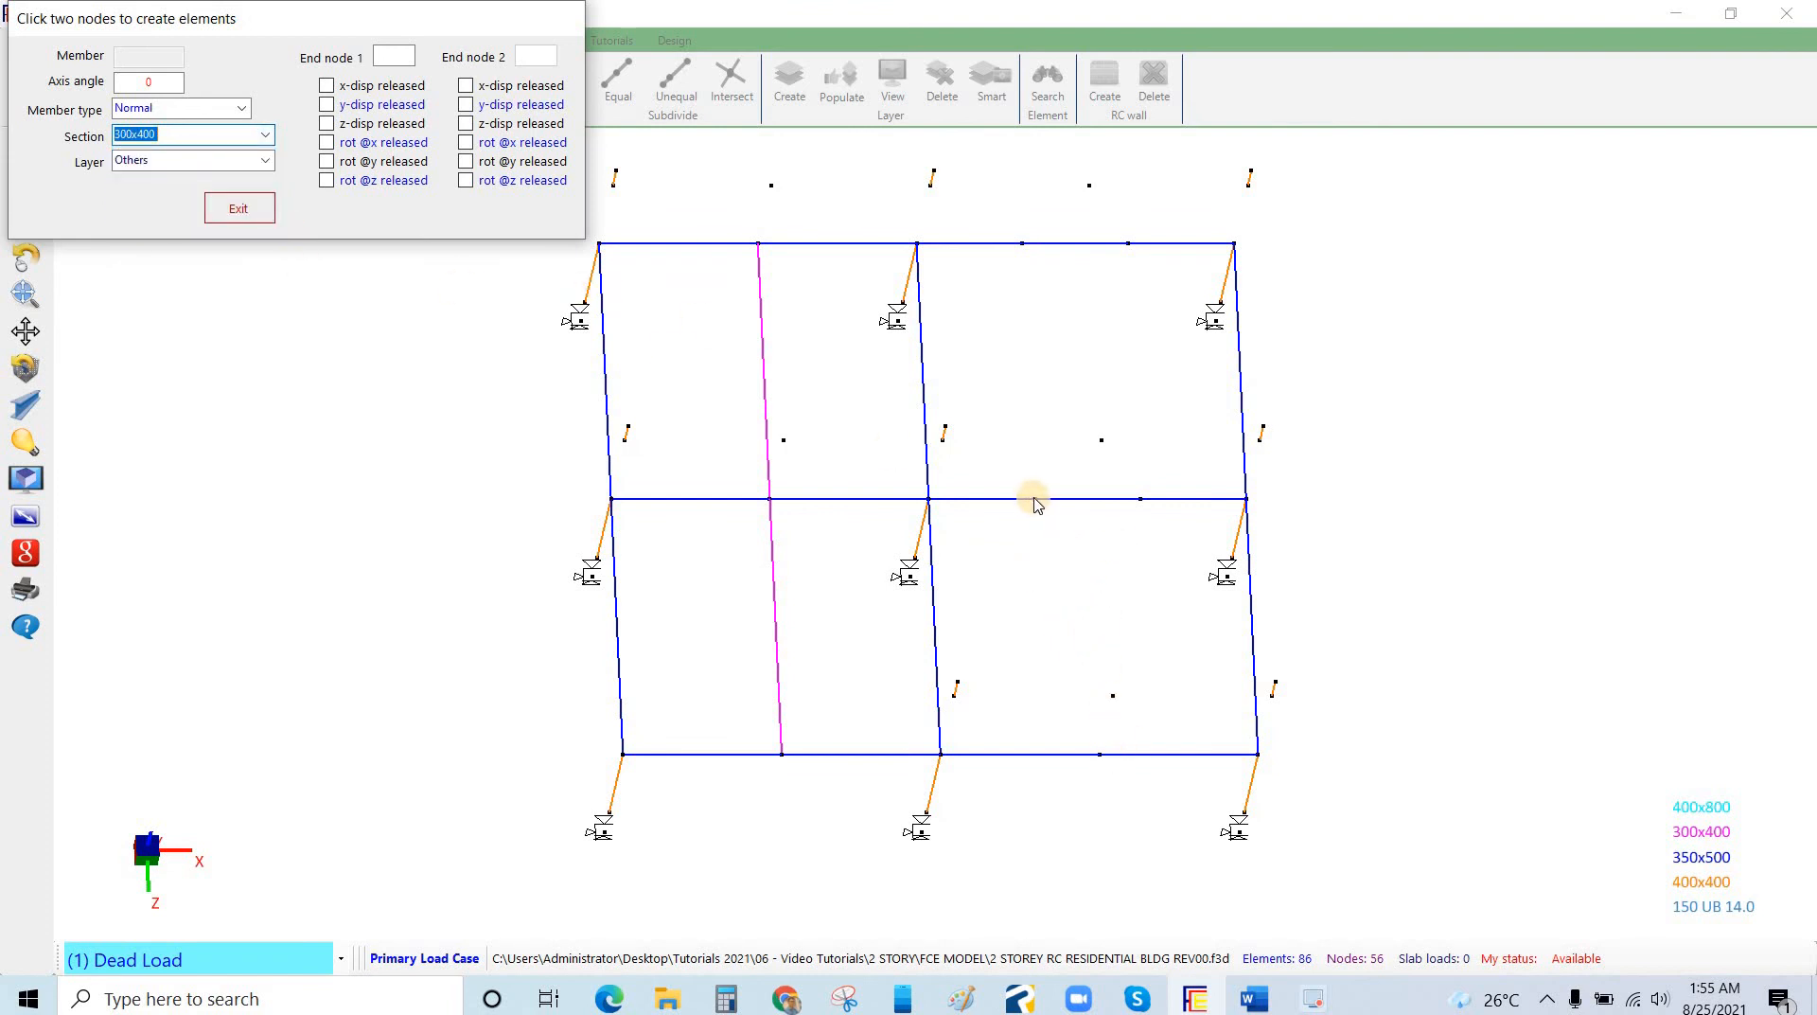
left_click(1022, 245)
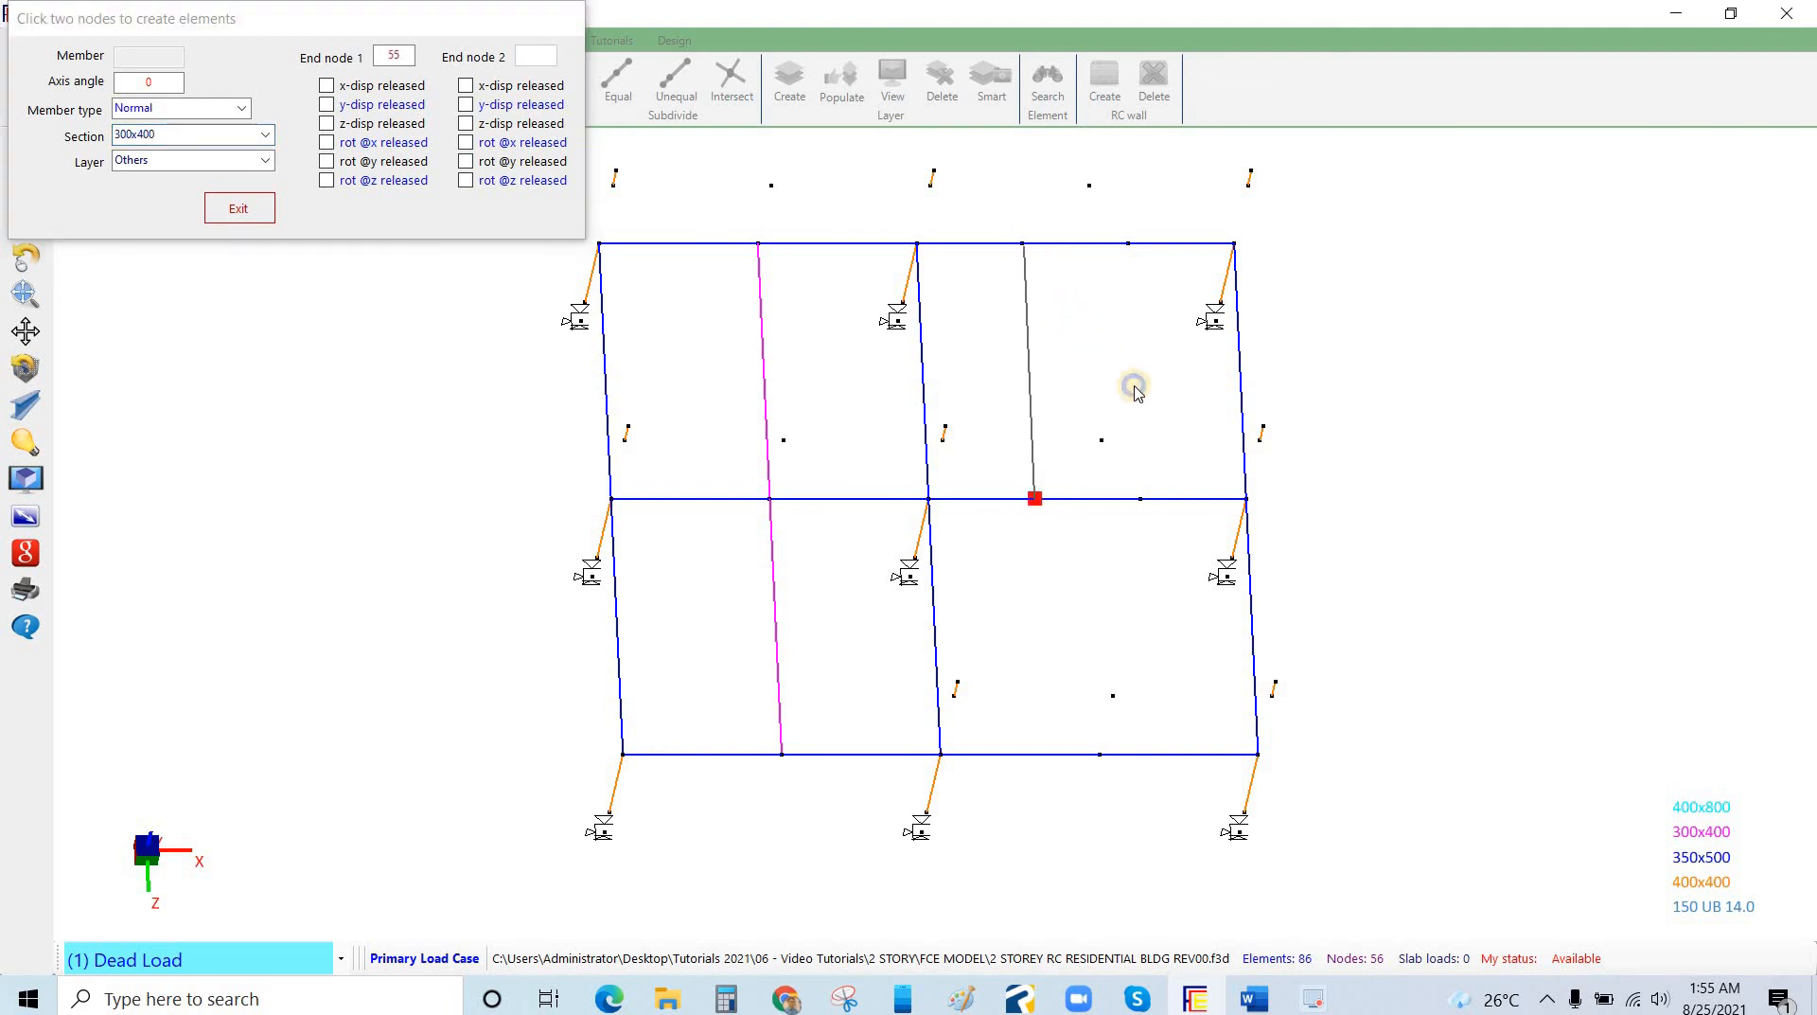
left_click(1129, 244)
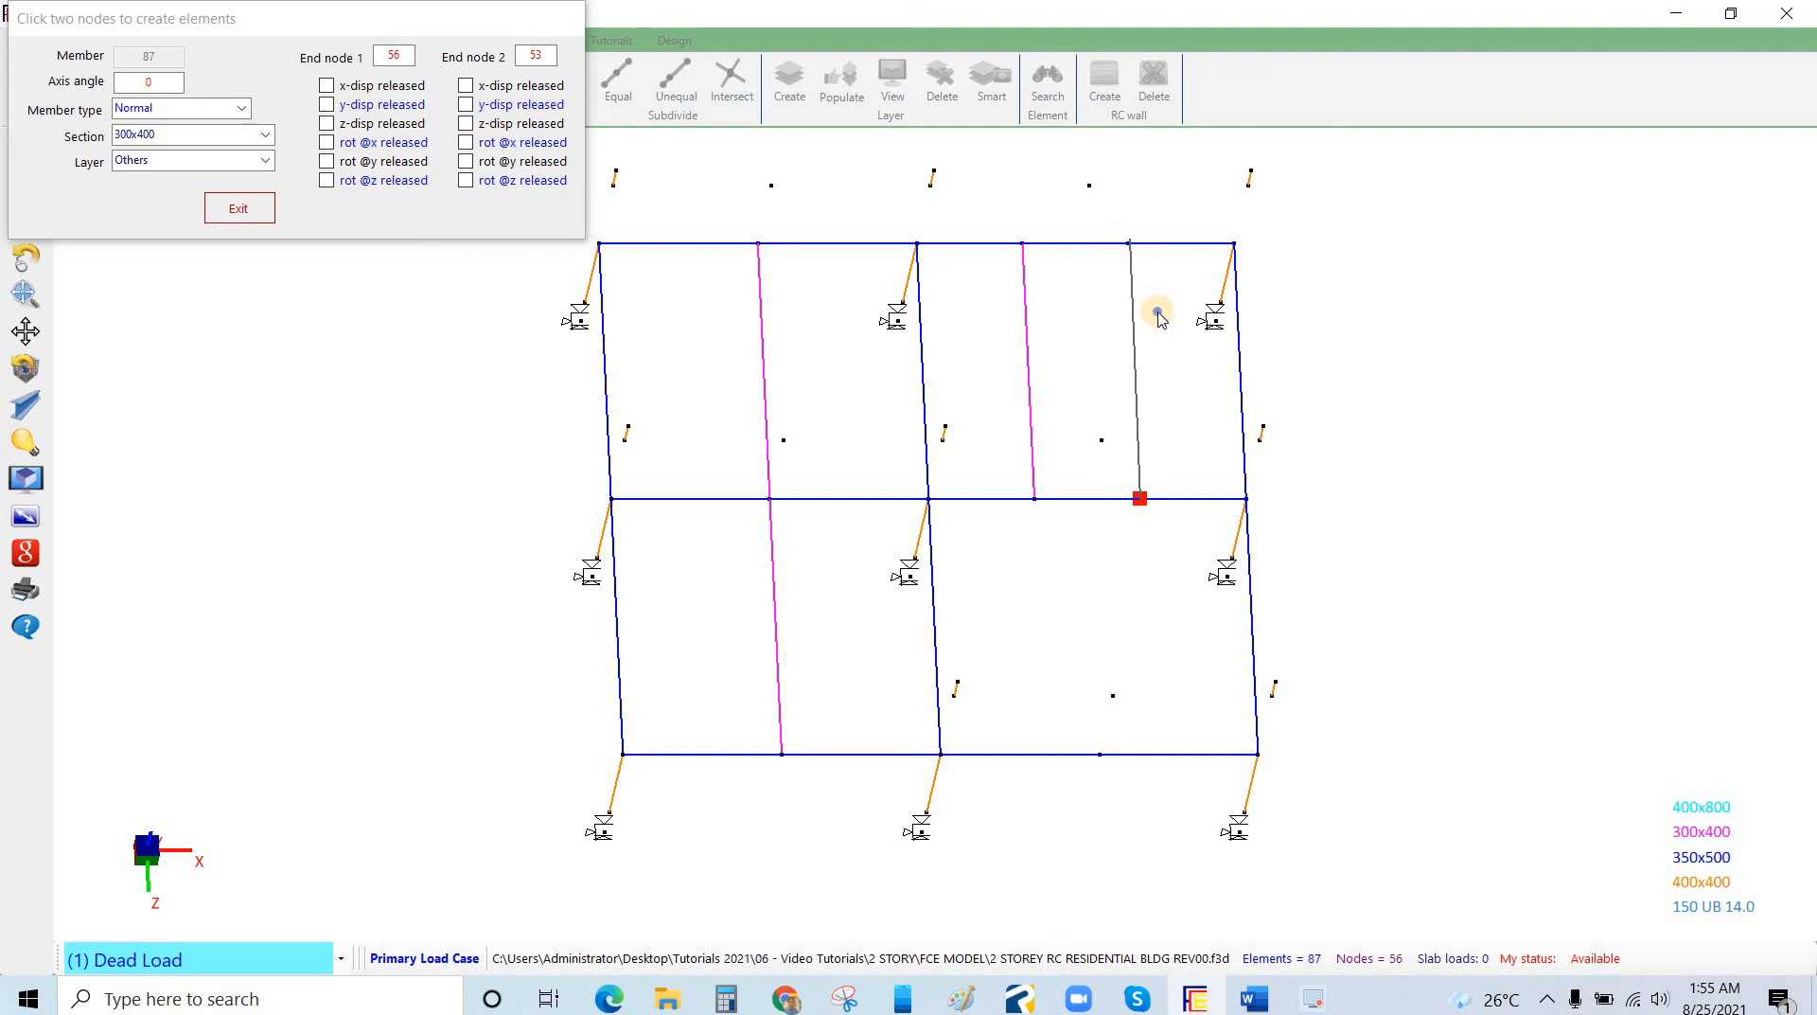
left_click(238, 208)
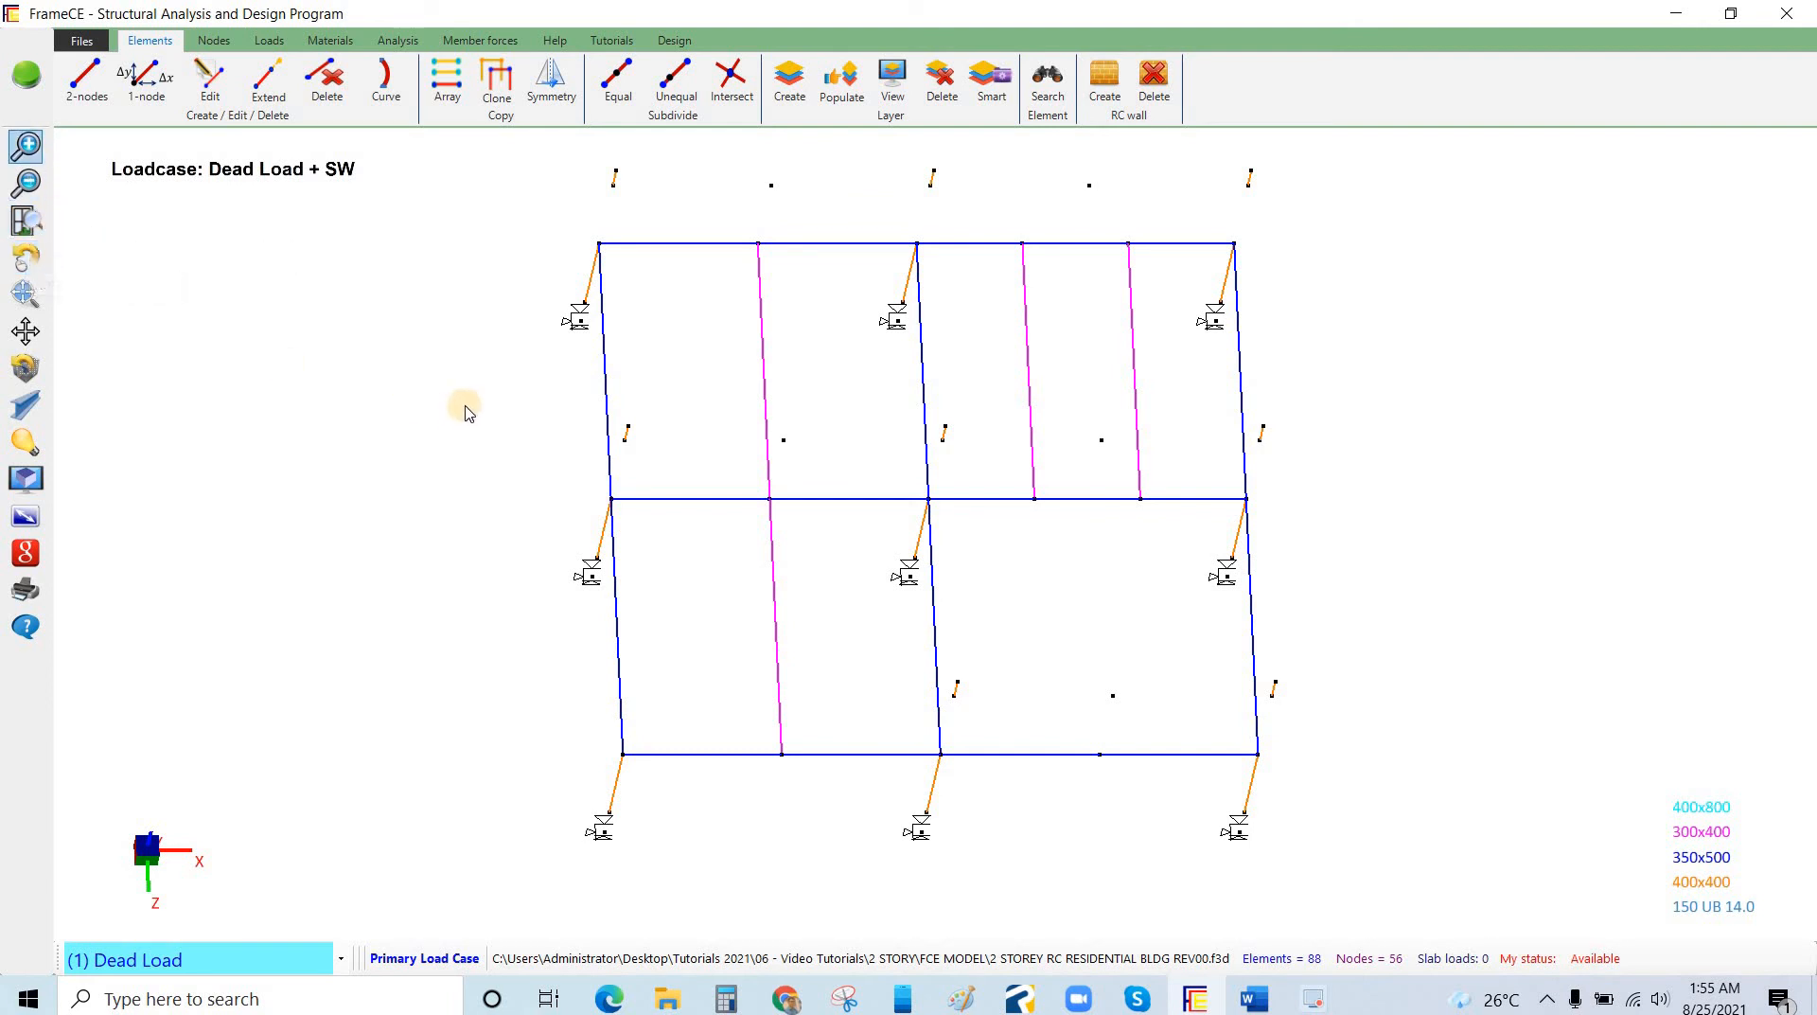
Divide the grid B beam between grids 2 and 3 and the adjacent secondary beam into 2 equal segments.
left_click(1032, 396)
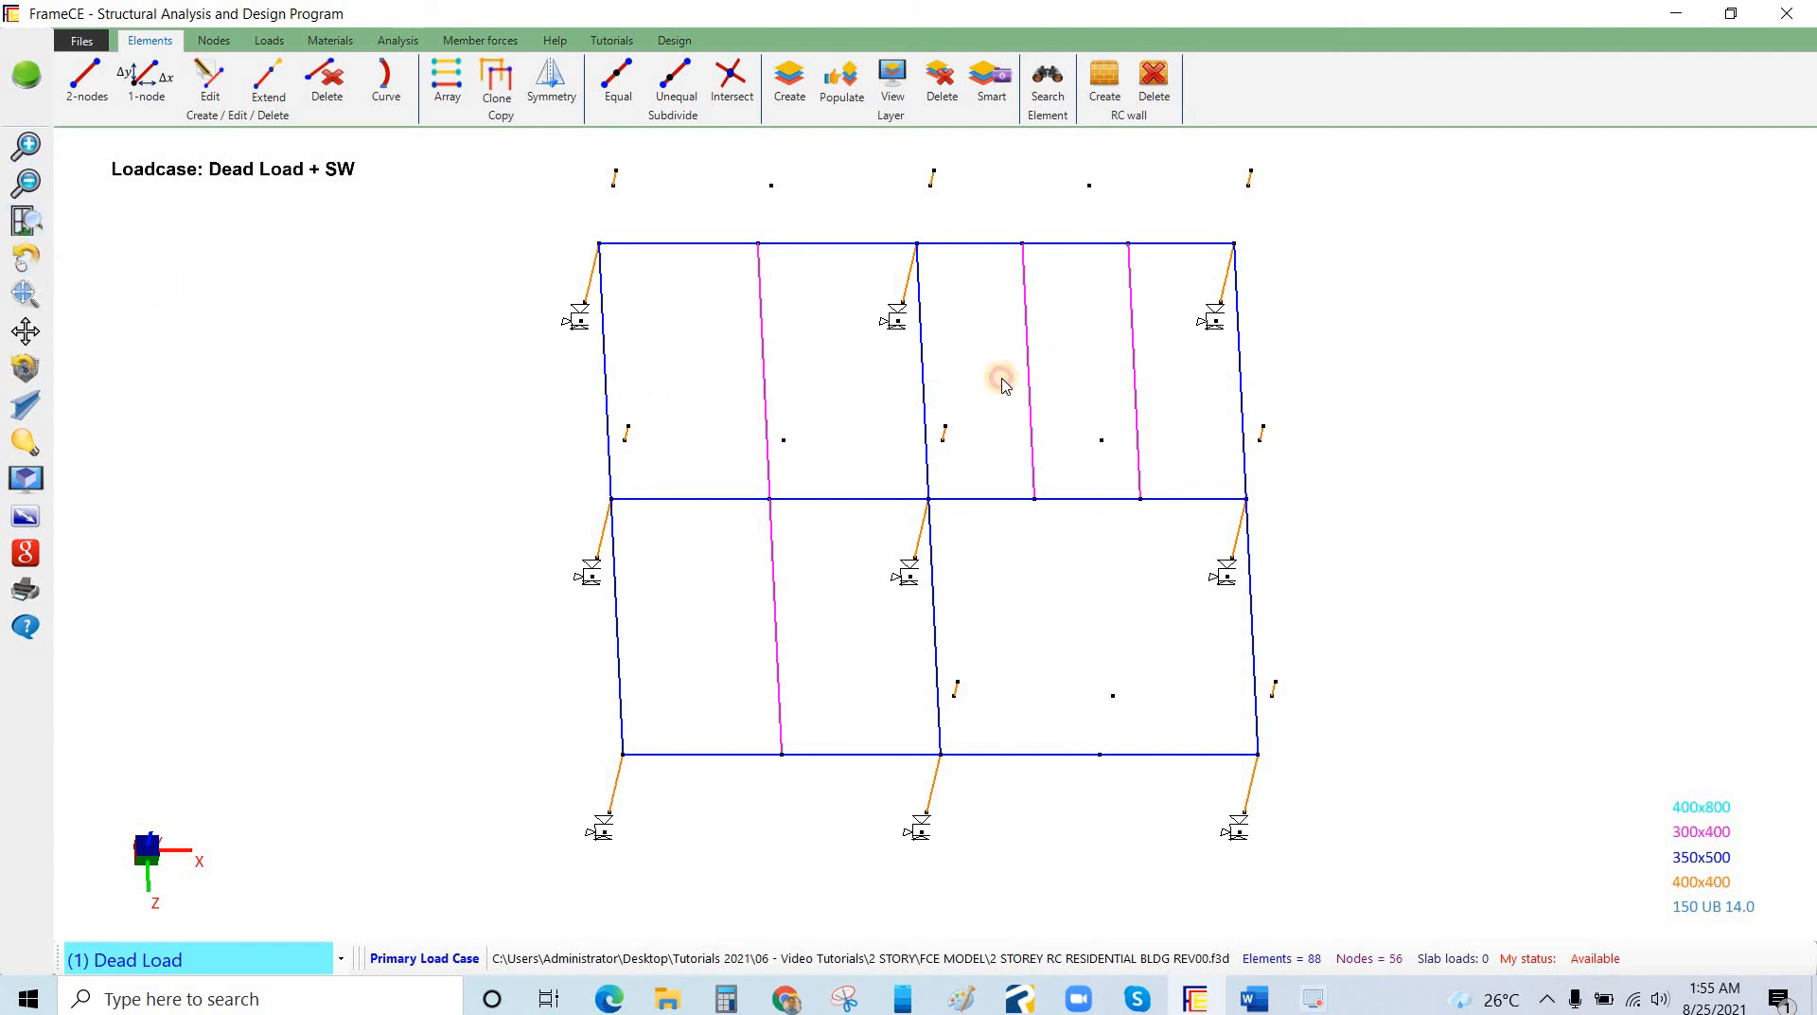
left_click(920, 371)
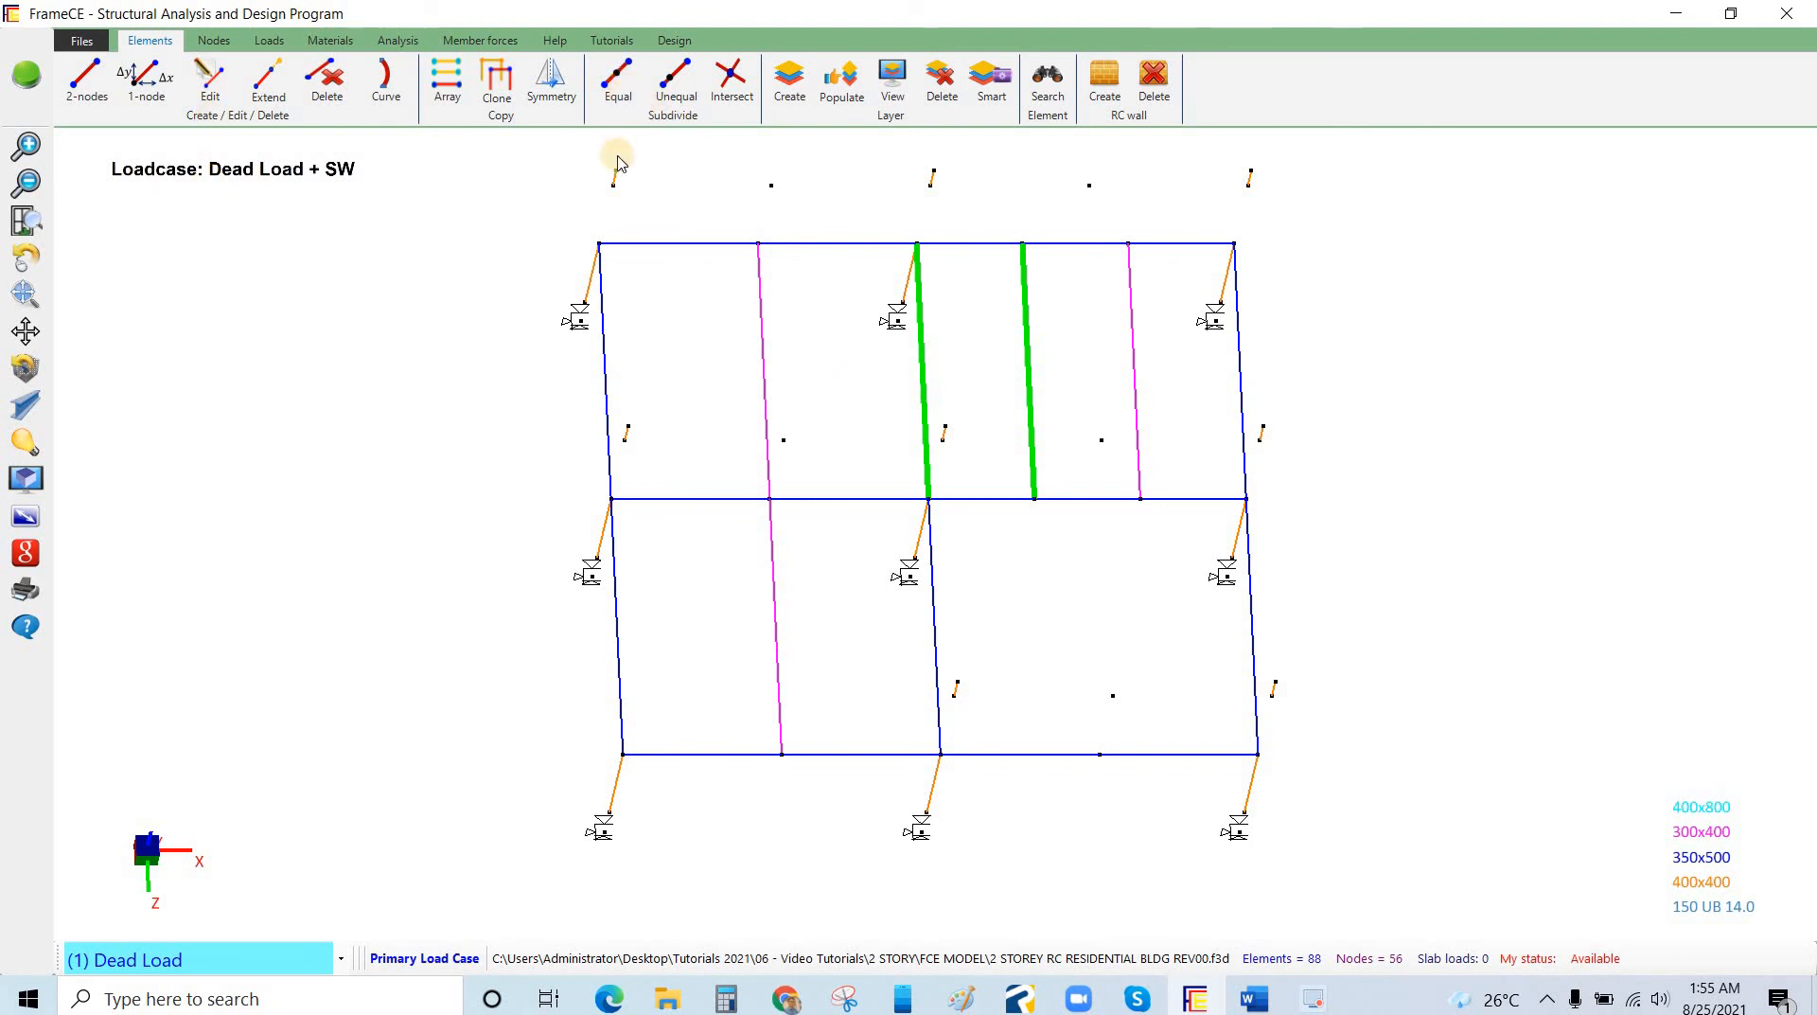
left_click(619, 89)
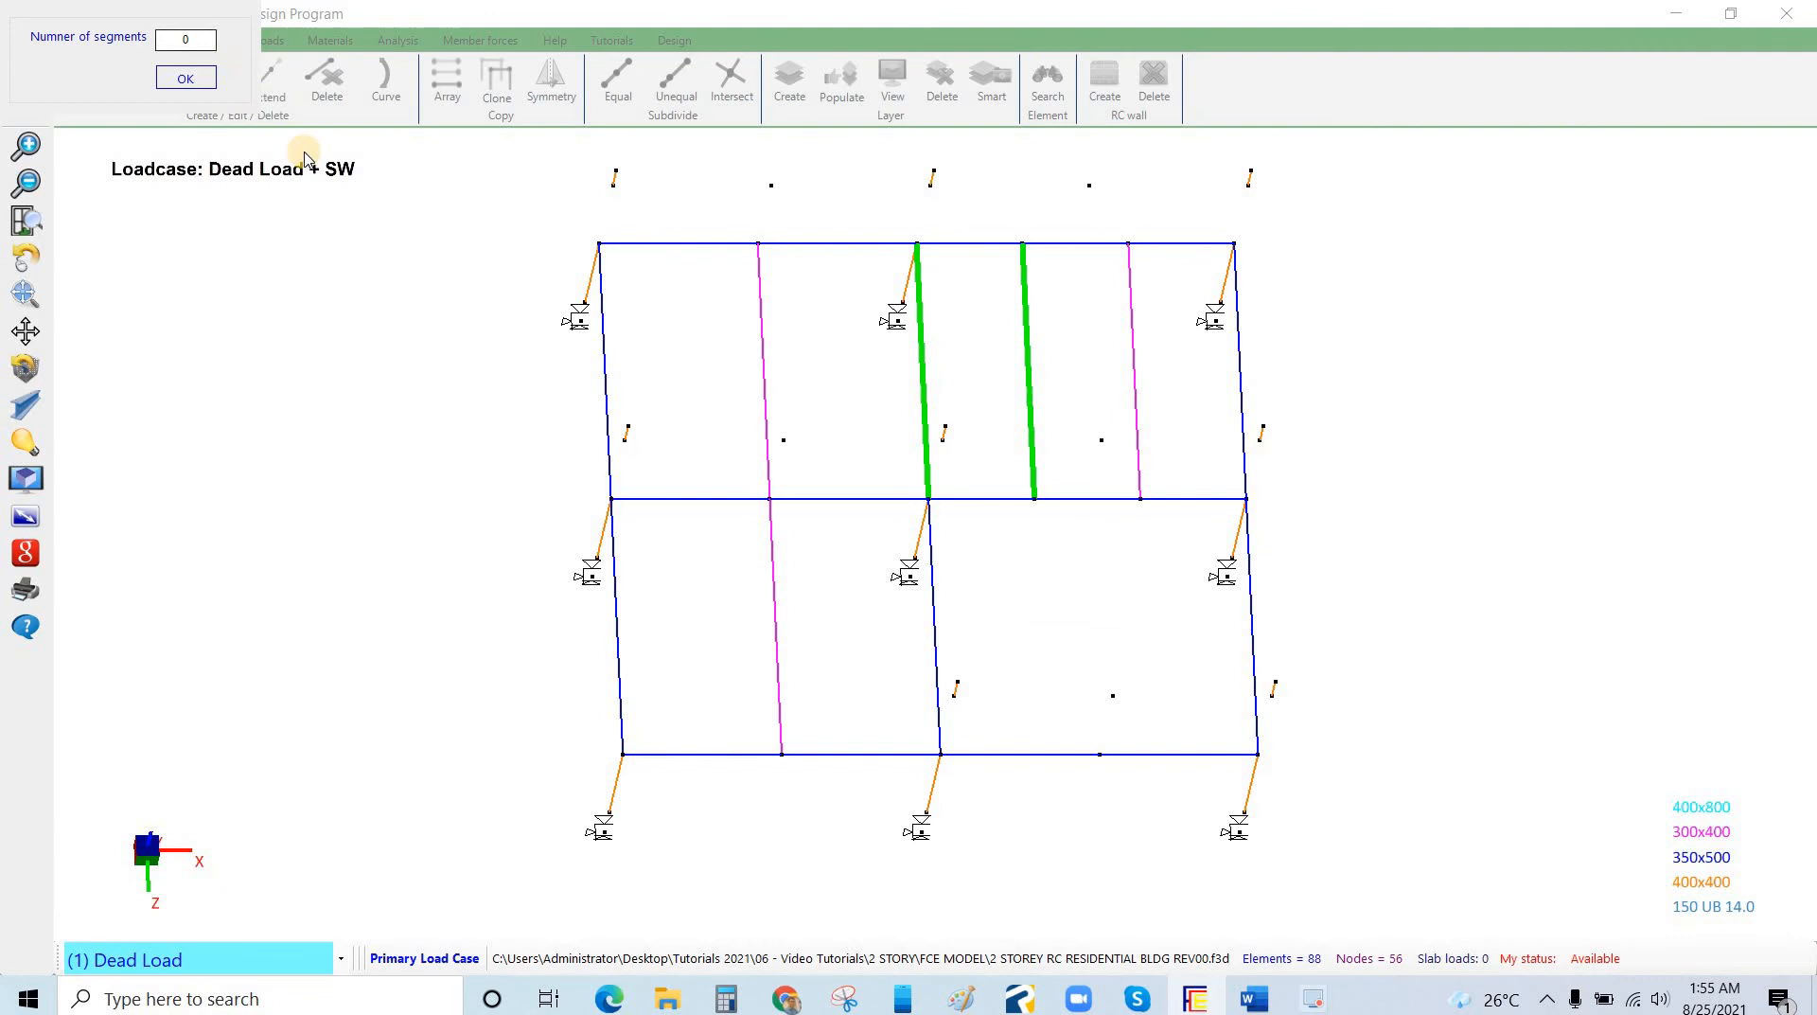
double_click(187, 41)
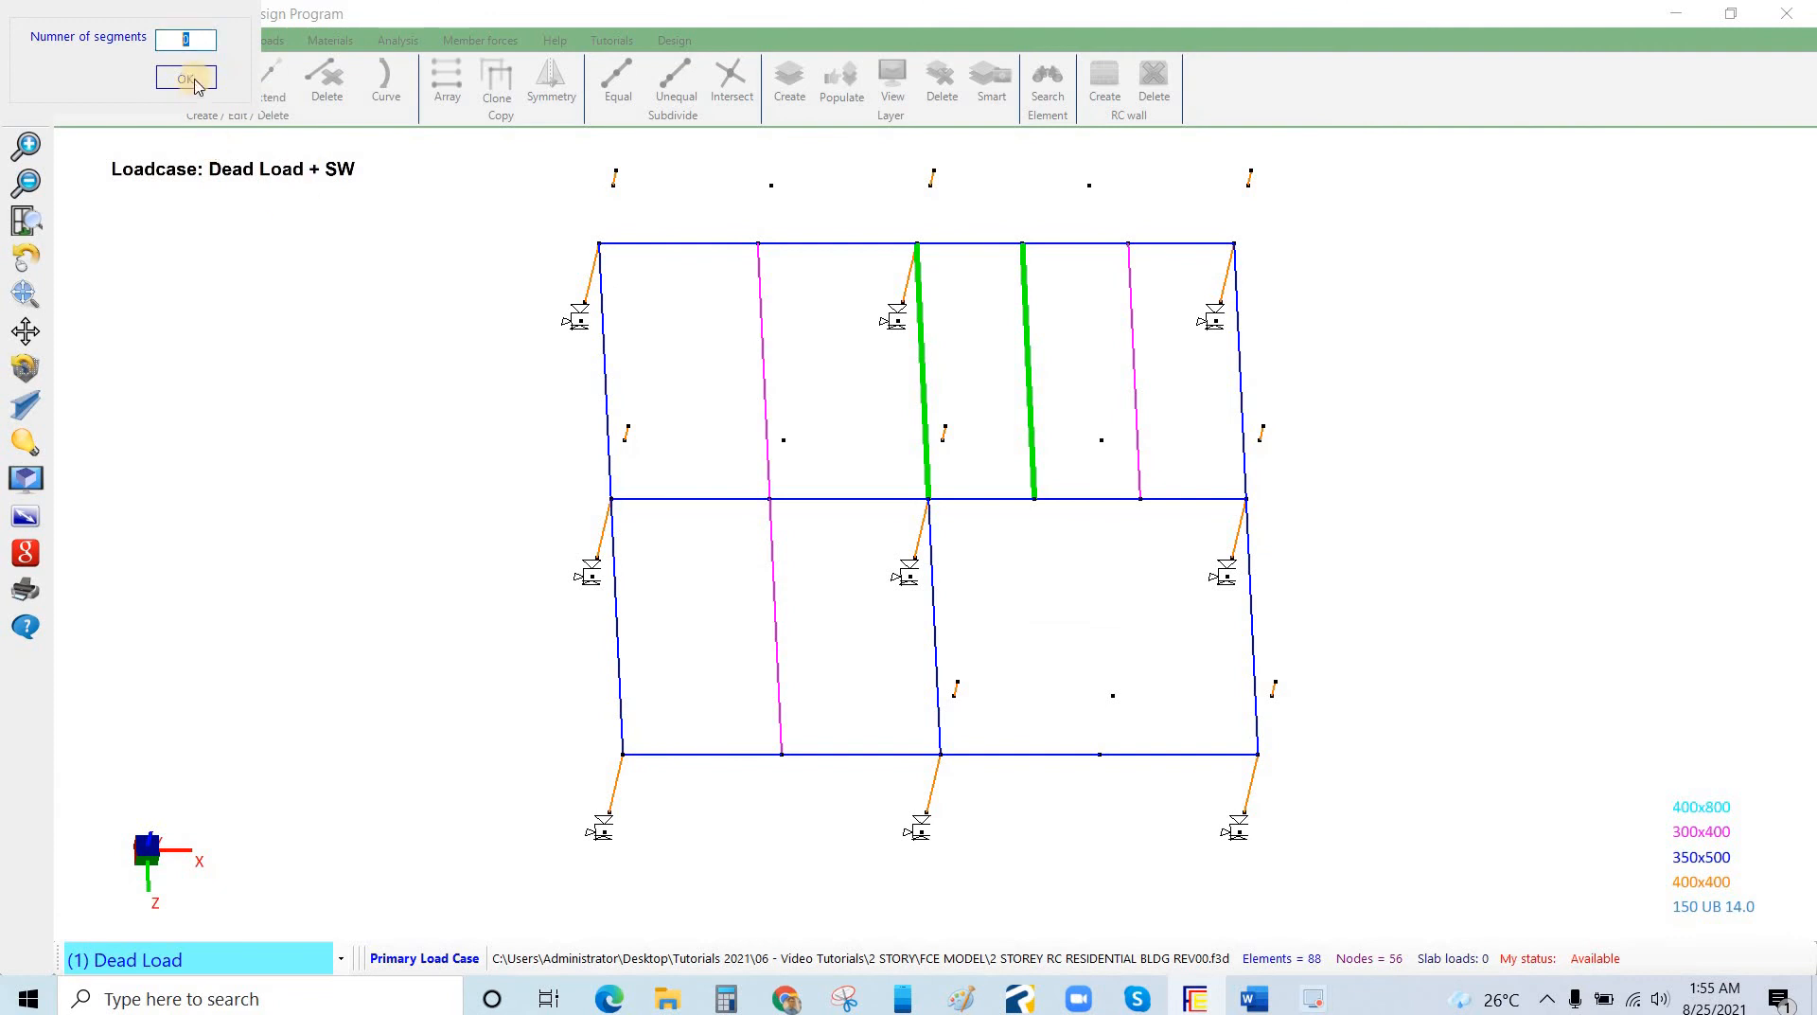
type("2")
key("Tab")
key("Return")
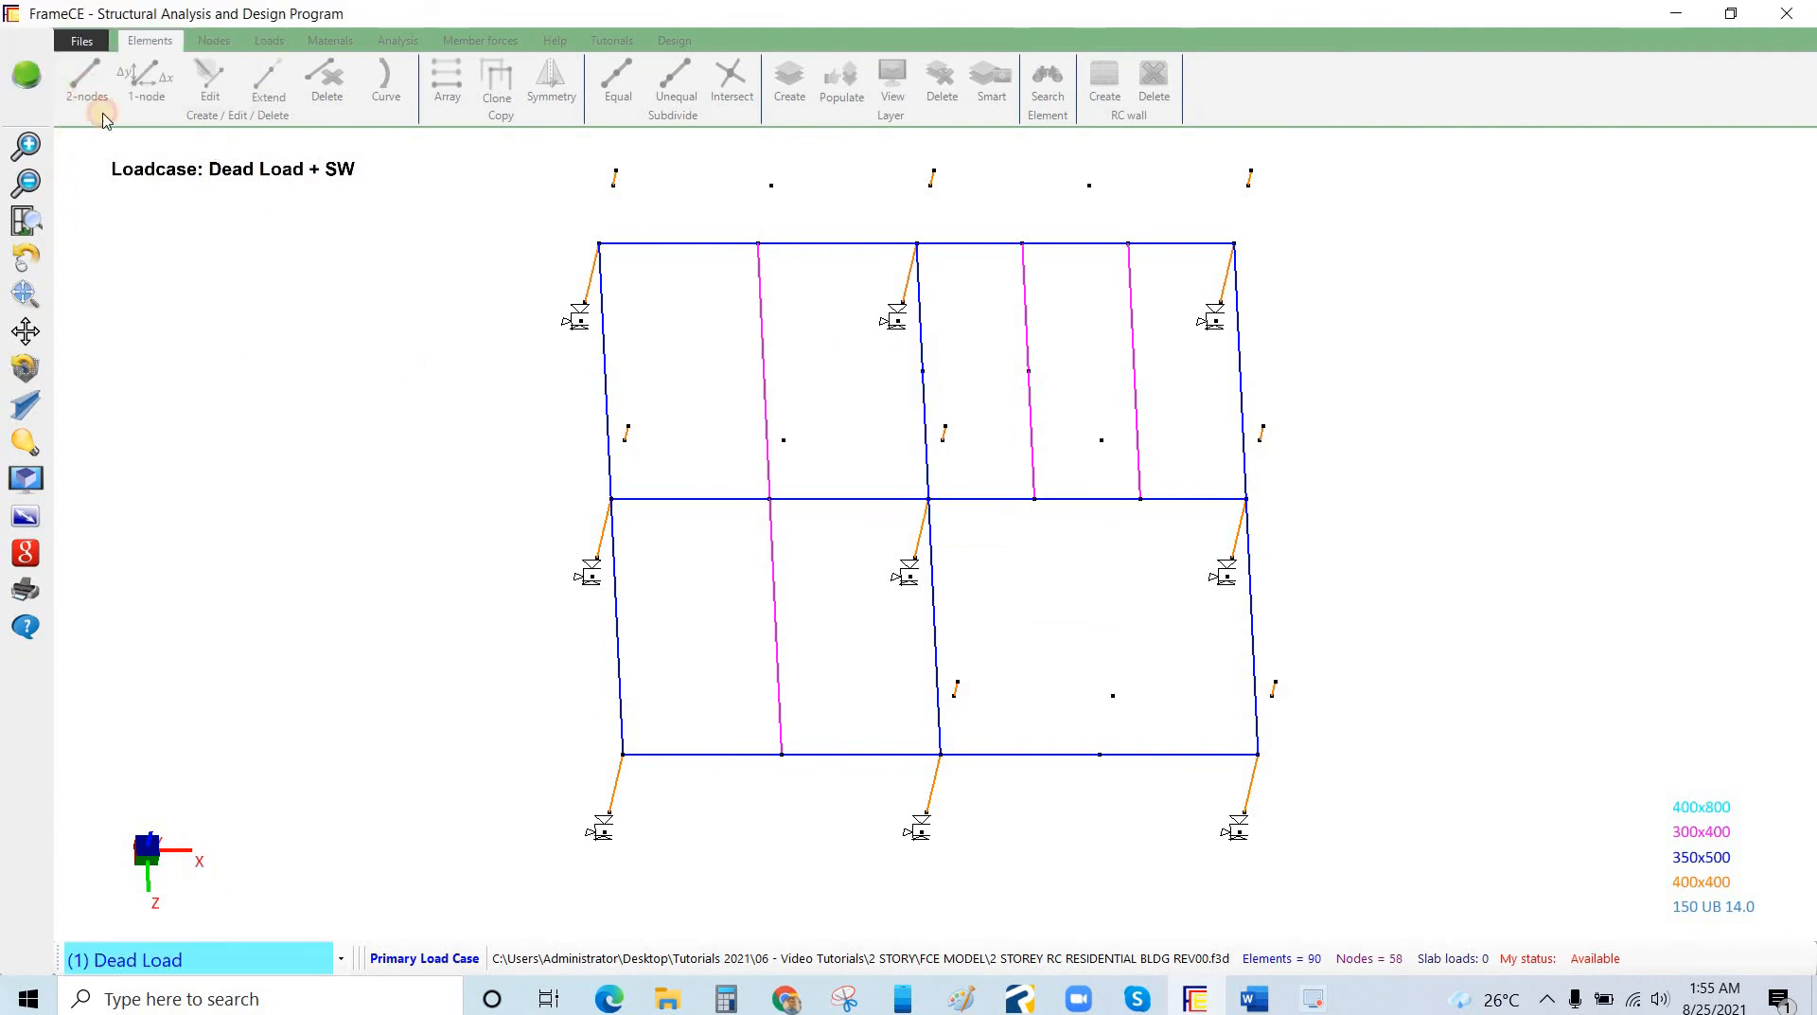
Create a short 300x400 secondary beam between the midpoints of the grid B beam and the adjacent secondary beam.
left_click(86, 100)
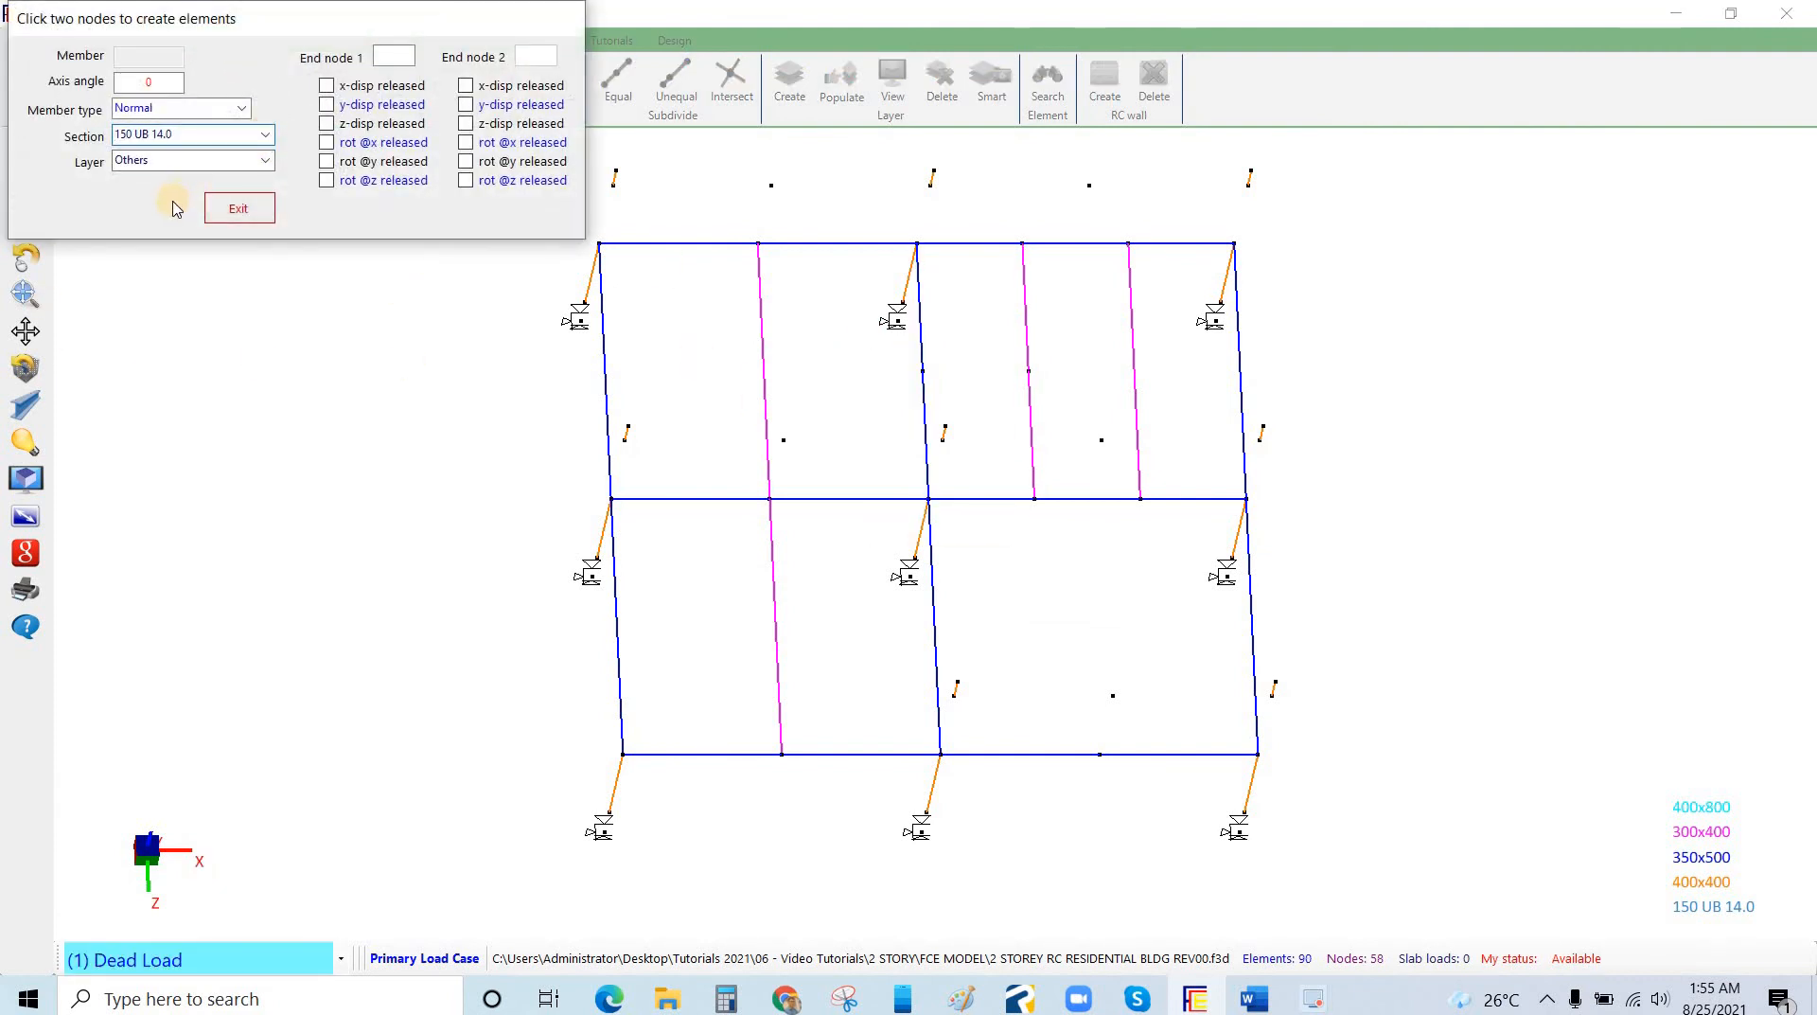
left_click(189, 134)
left_click(154, 211)
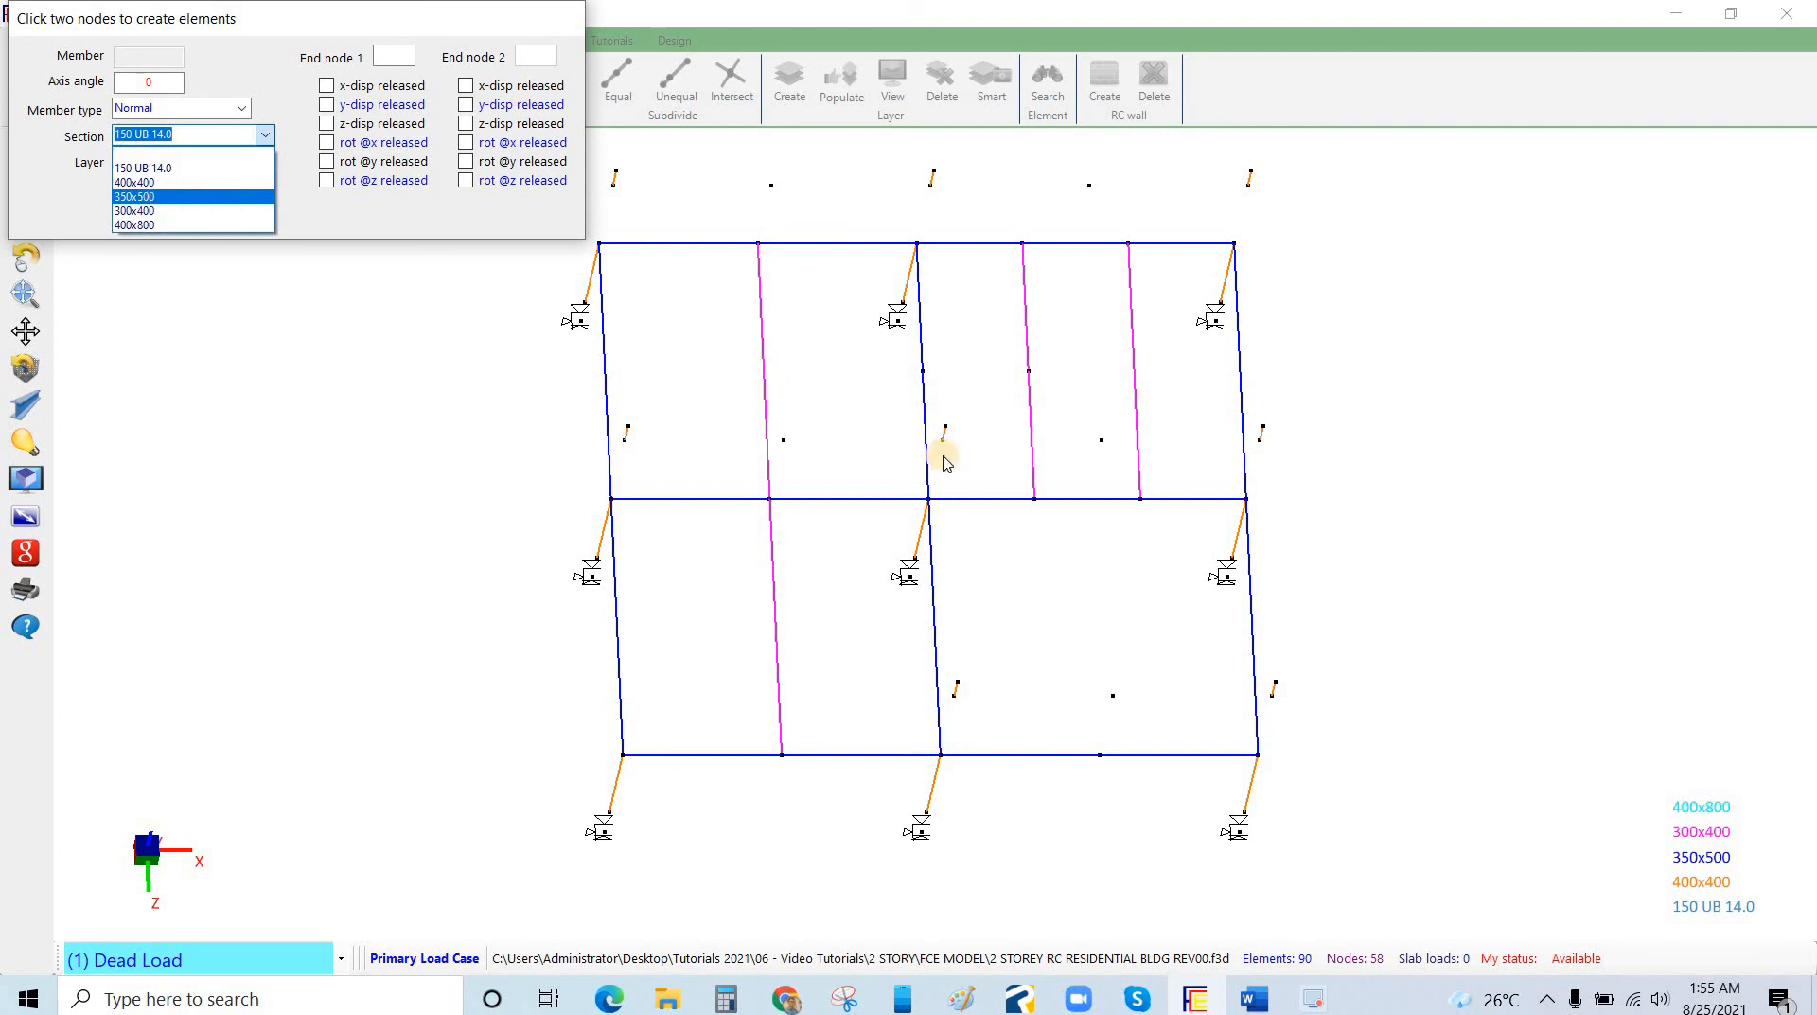
left_click(1029, 372)
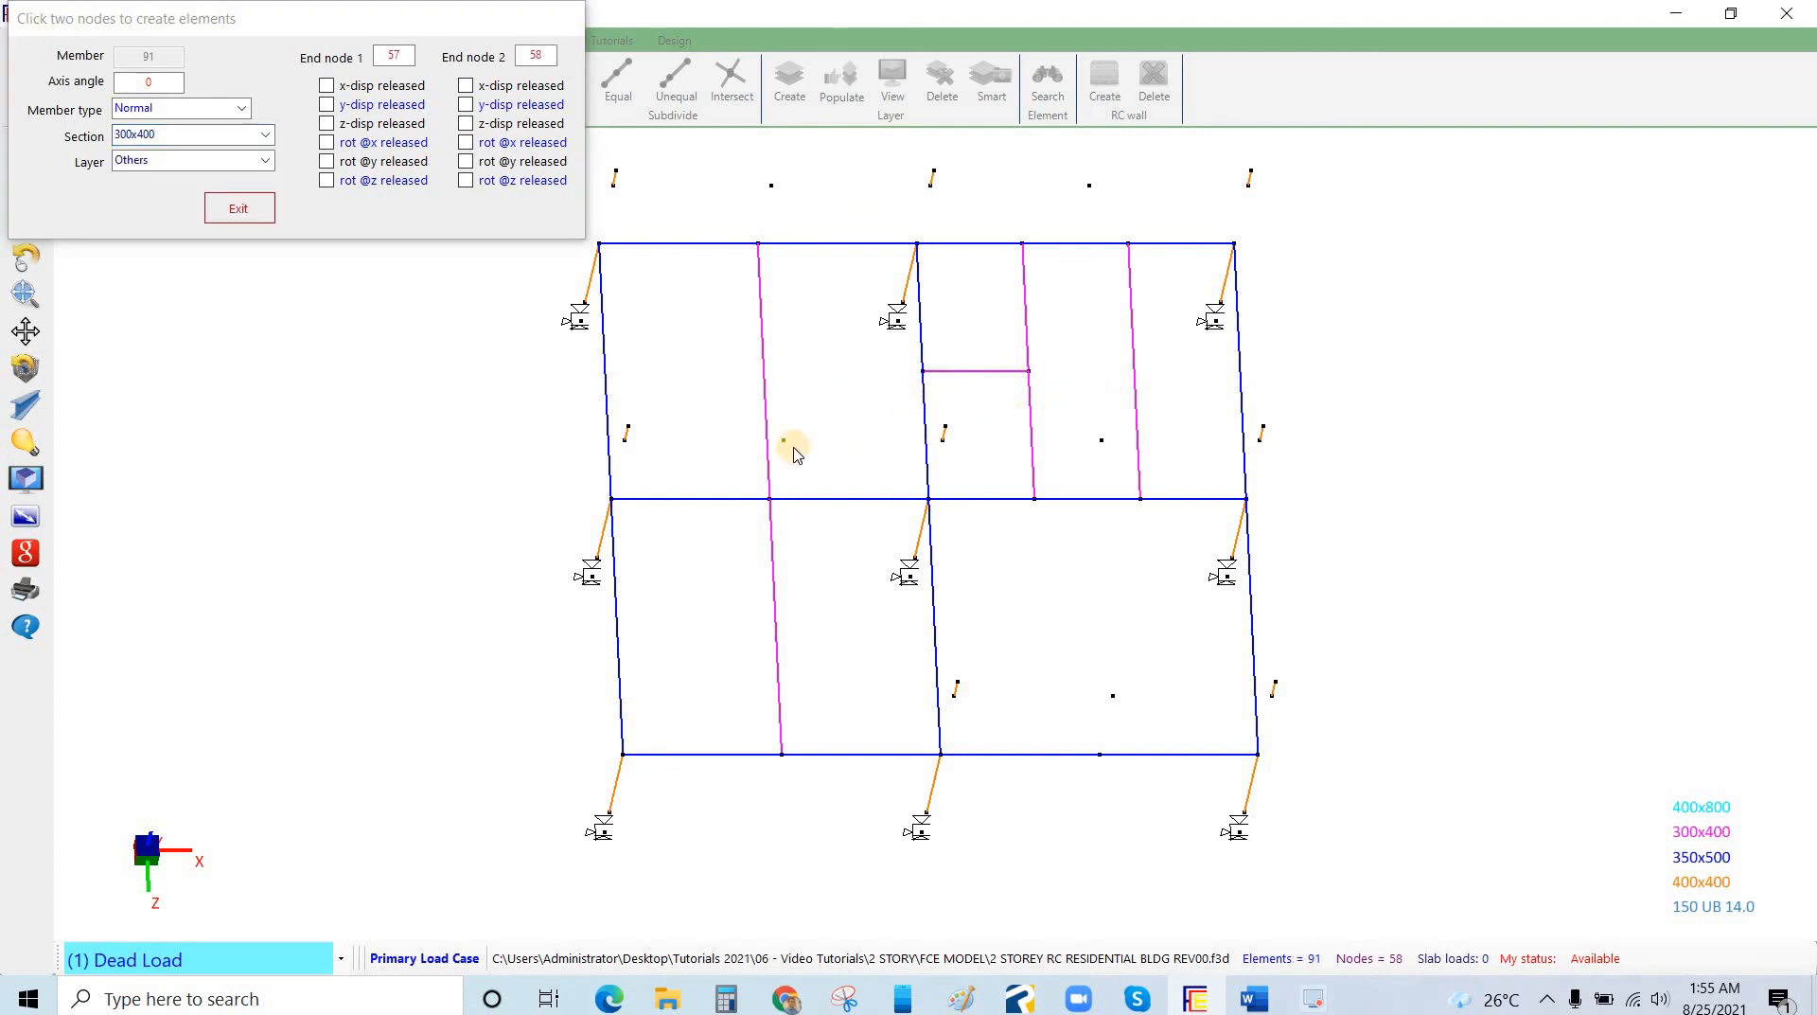
scroll(679, 371, "down", 1)
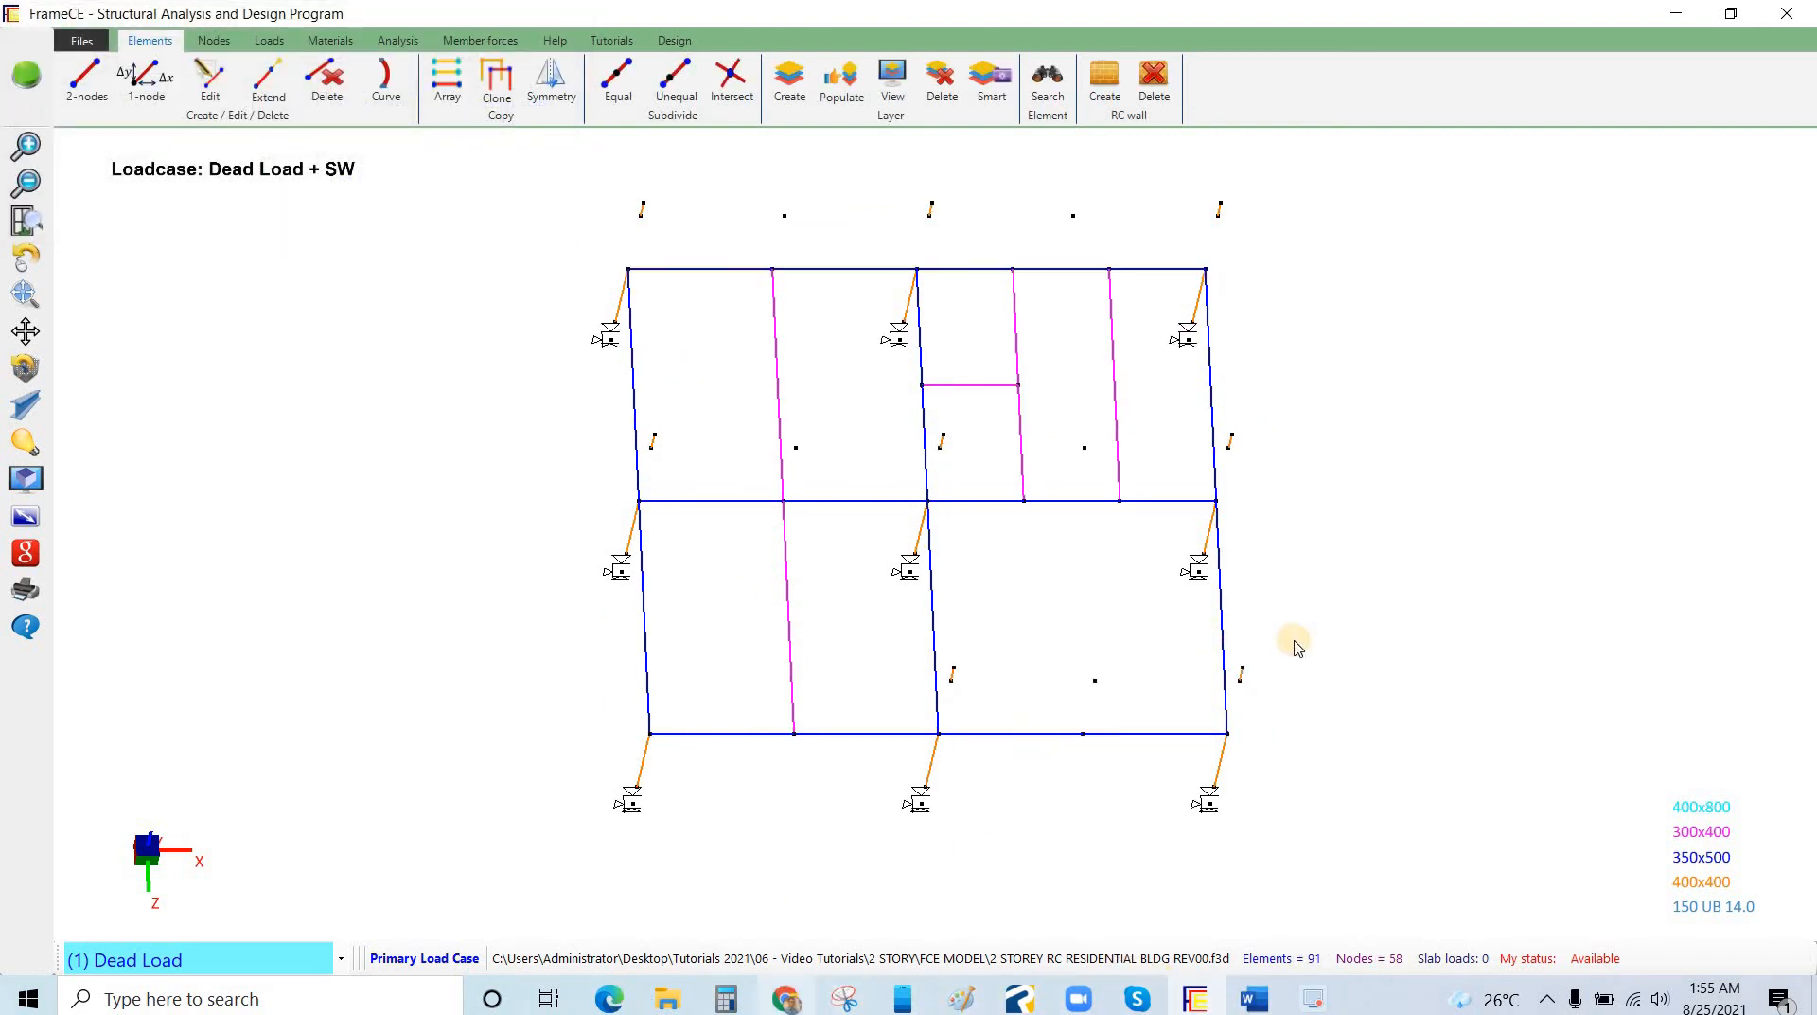
Check bay B–D/1–2 on Edge's 2nd floor framing plan, and divide the middle third of the grid 2 beam in FrameCE into 2 equal segments.
key("alt+Tab")
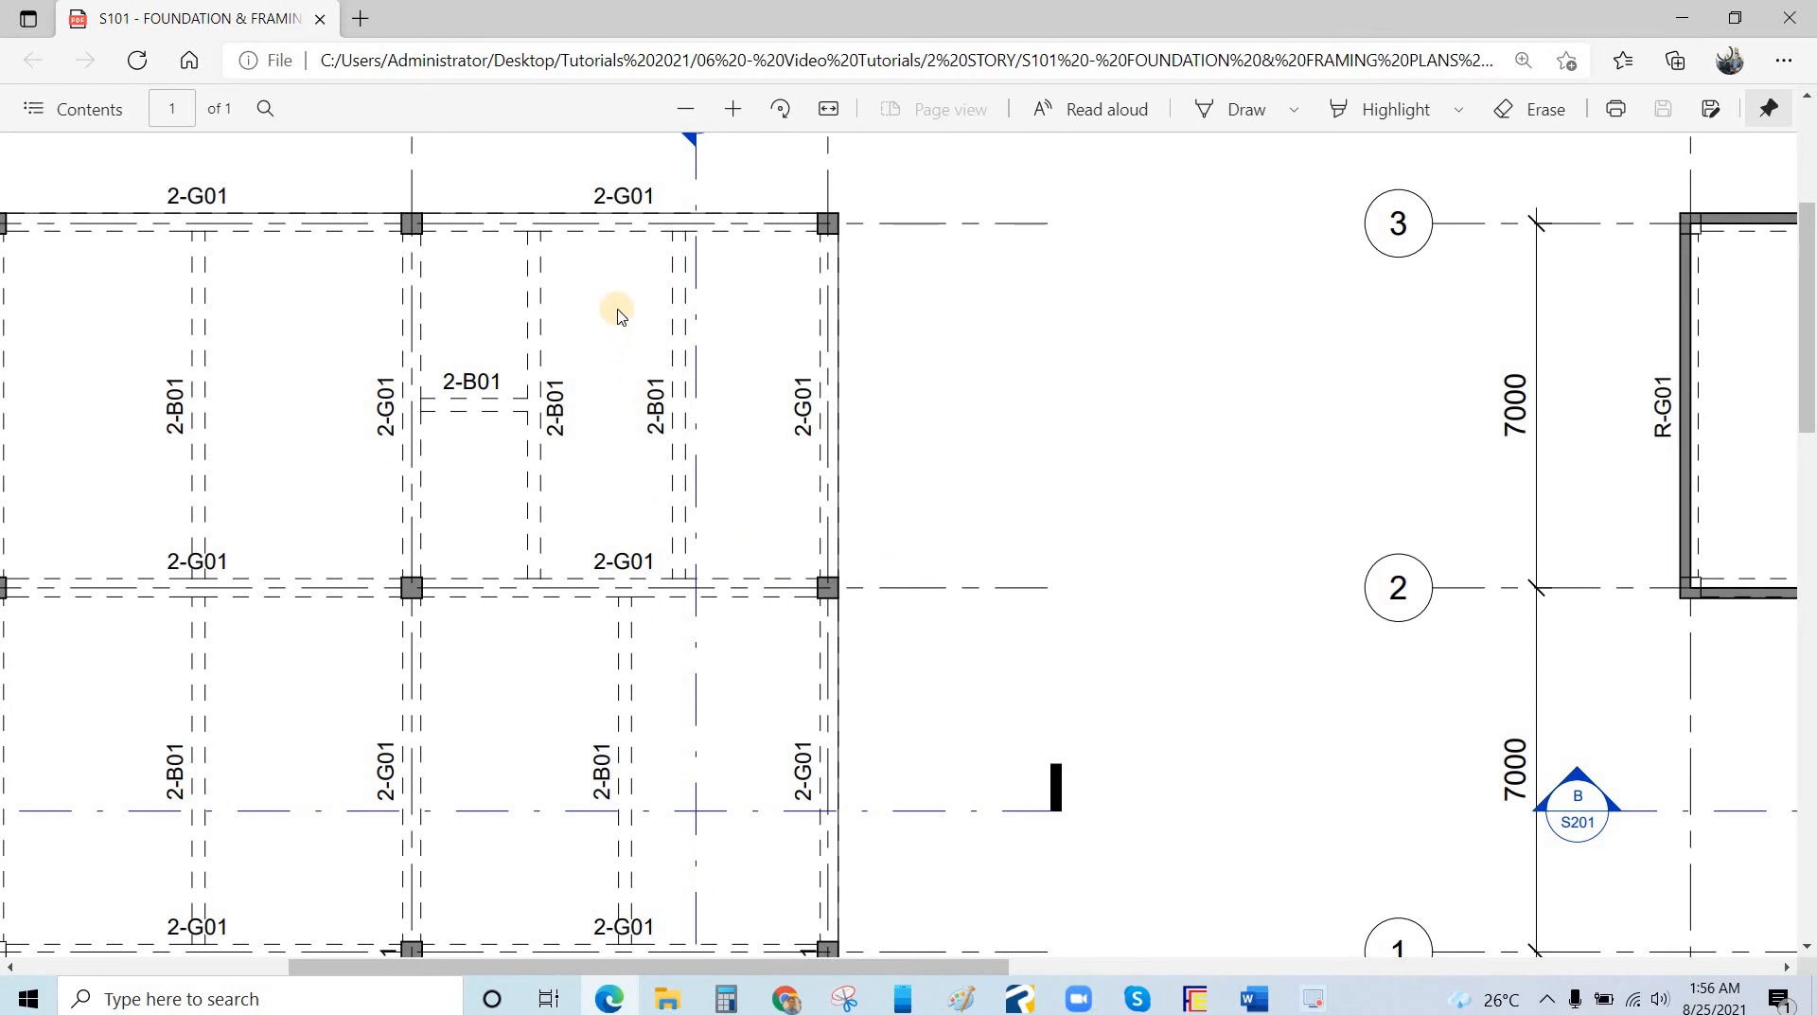
scroll(620, 315, "down", 4)
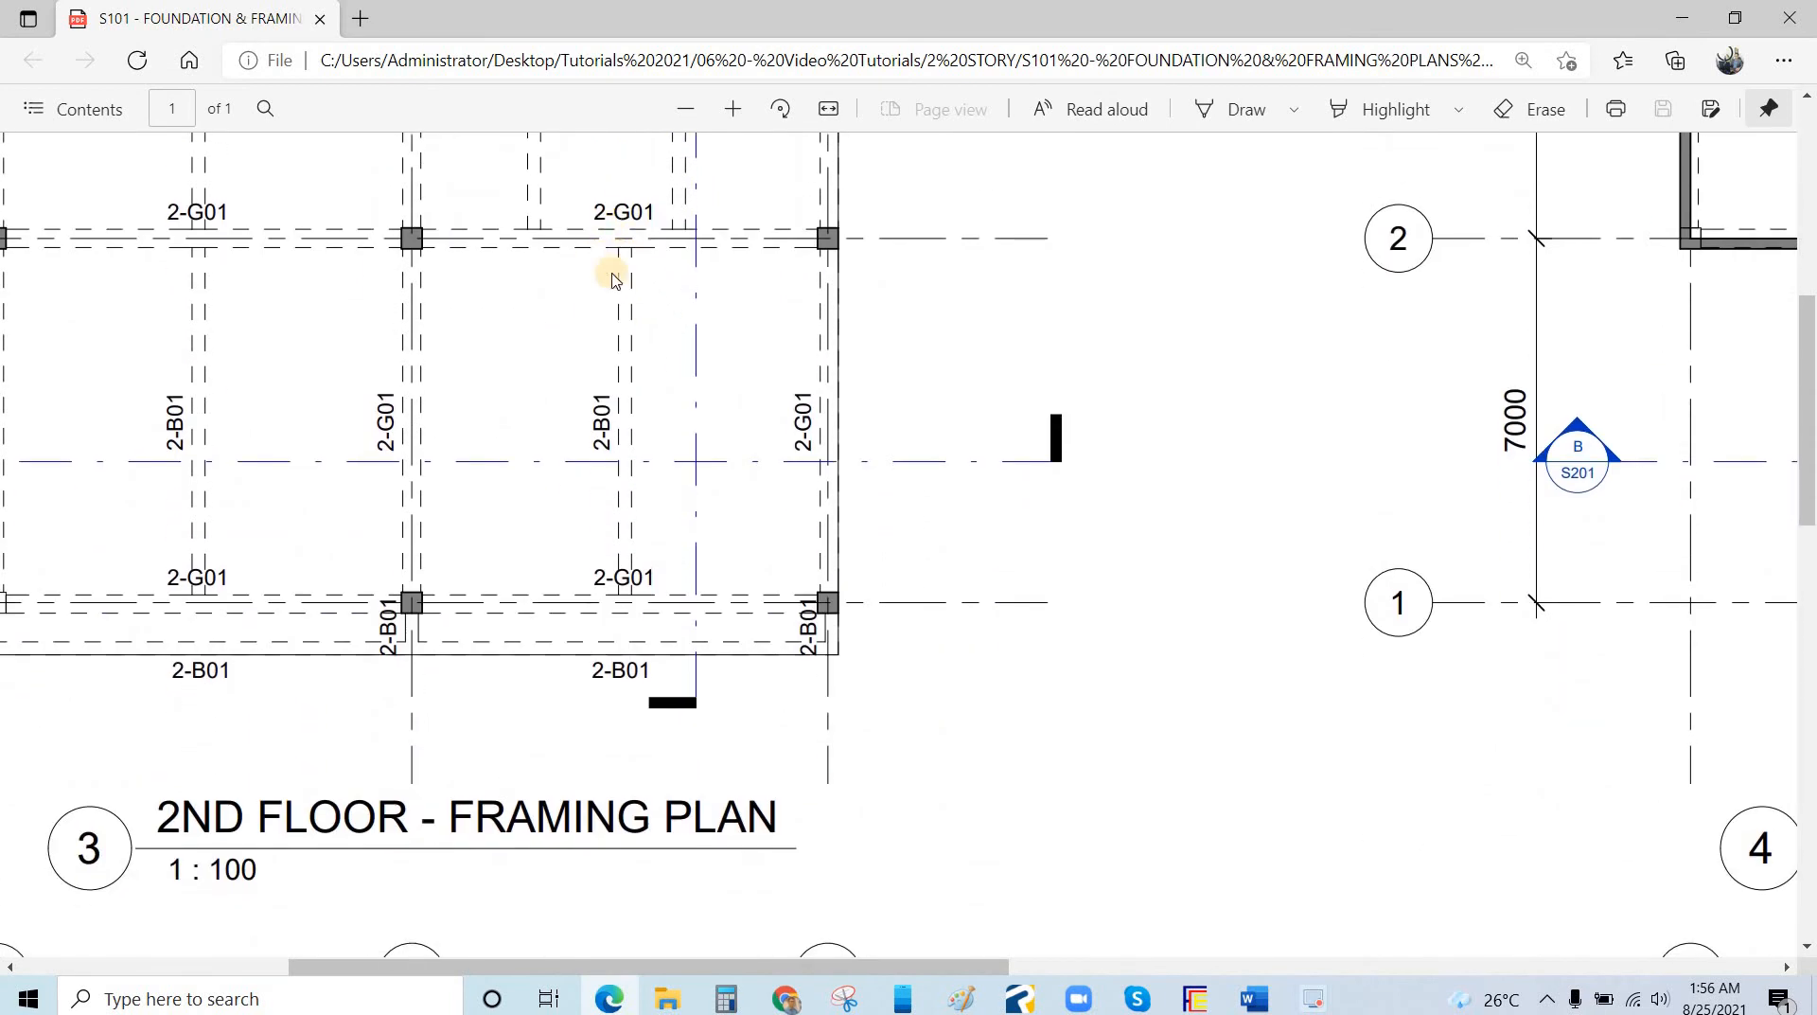
scroll(632, 266, "down", 1, "ctrl")
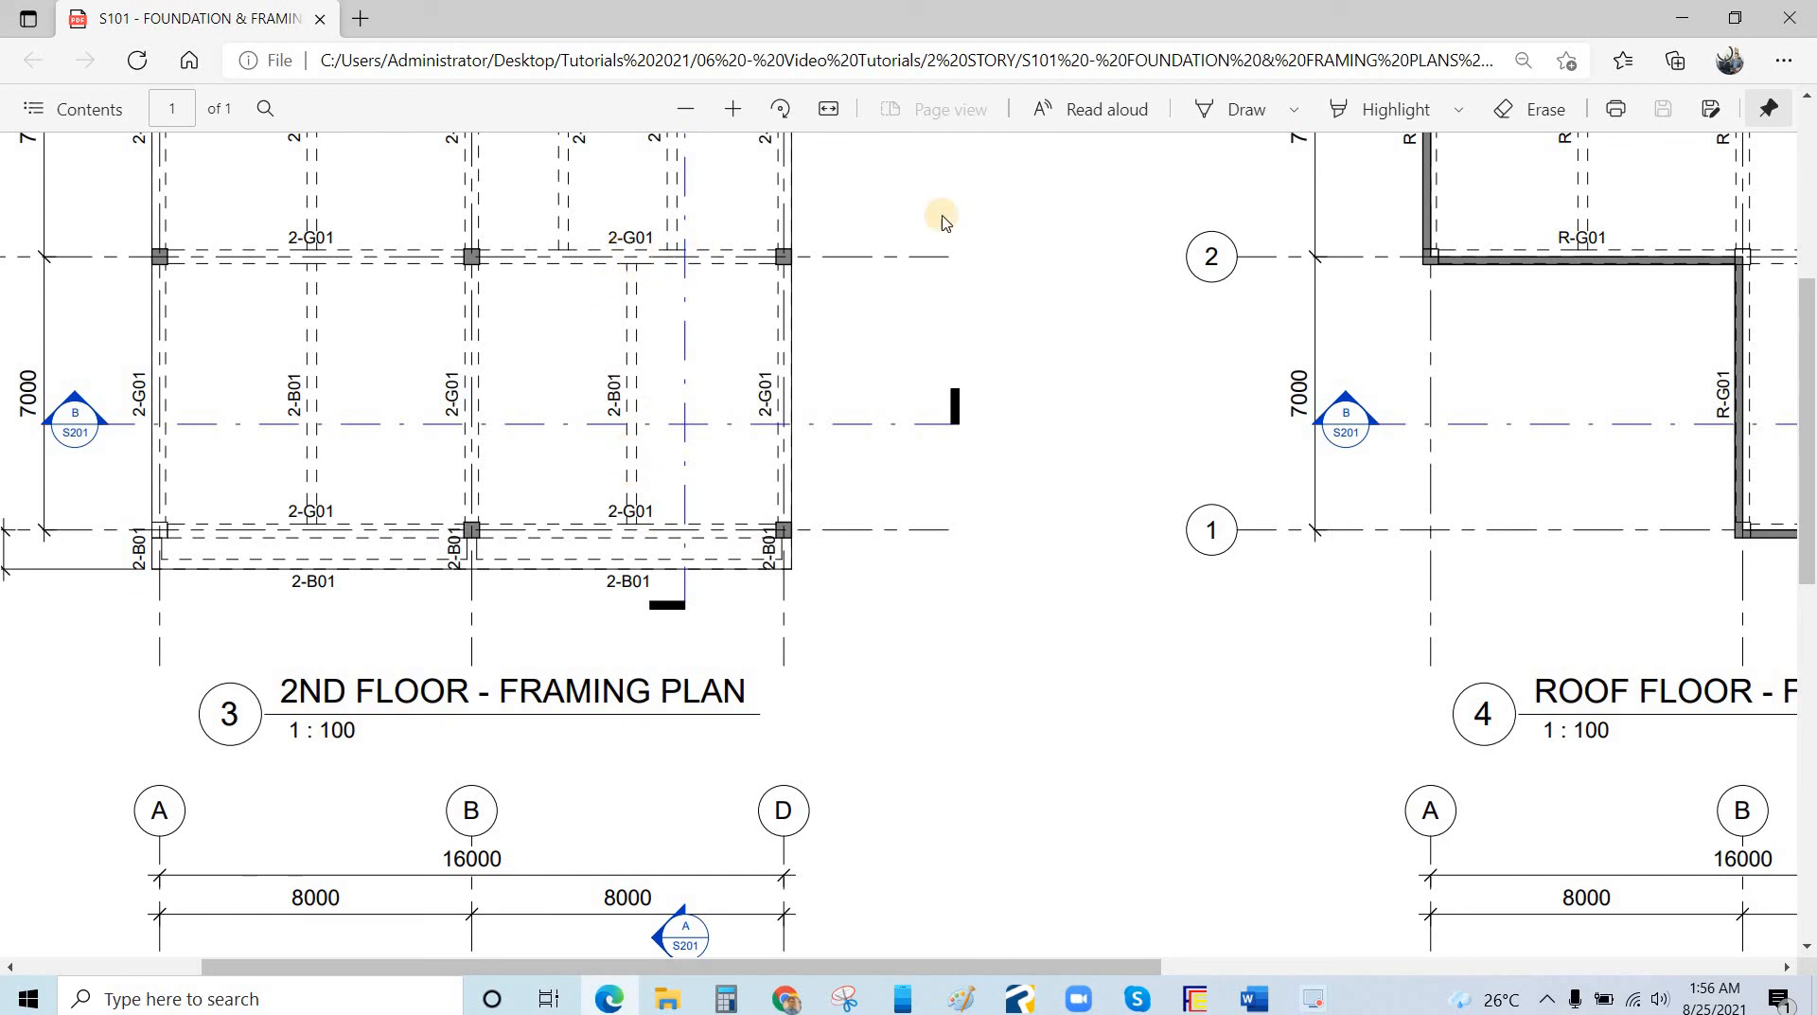
left_click(1665, 21)
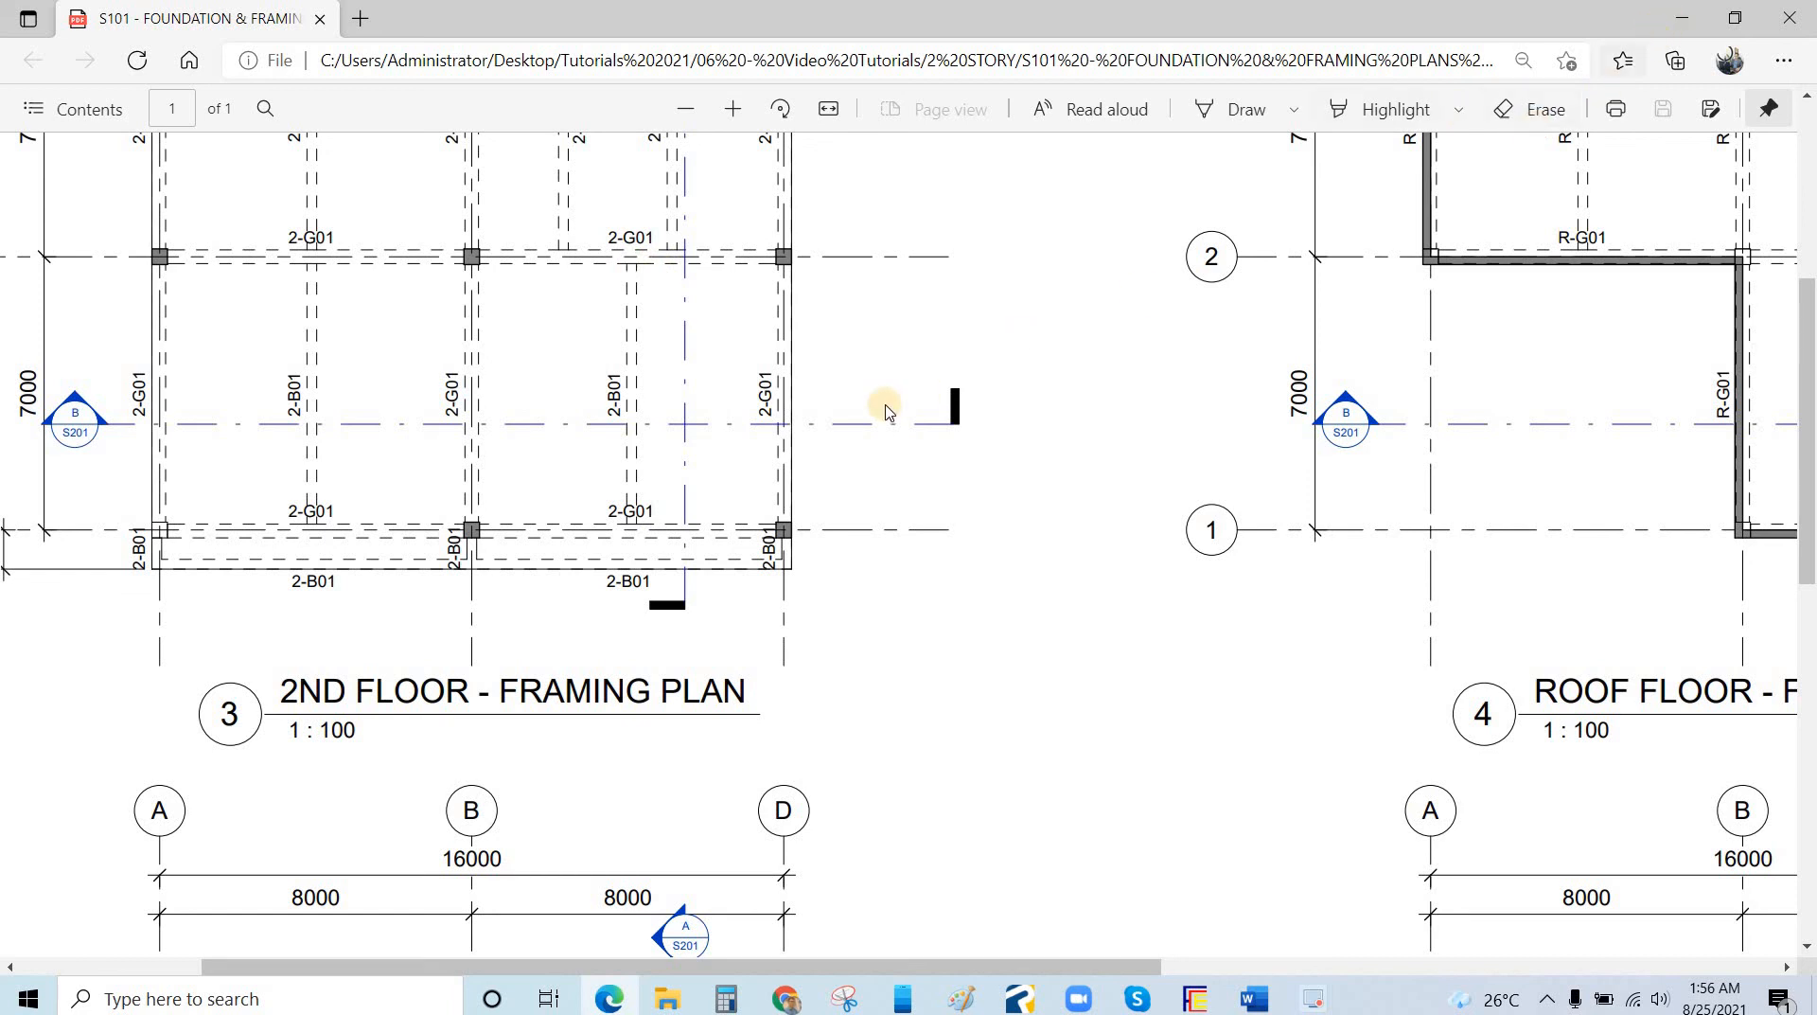
left_click(1071, 499)
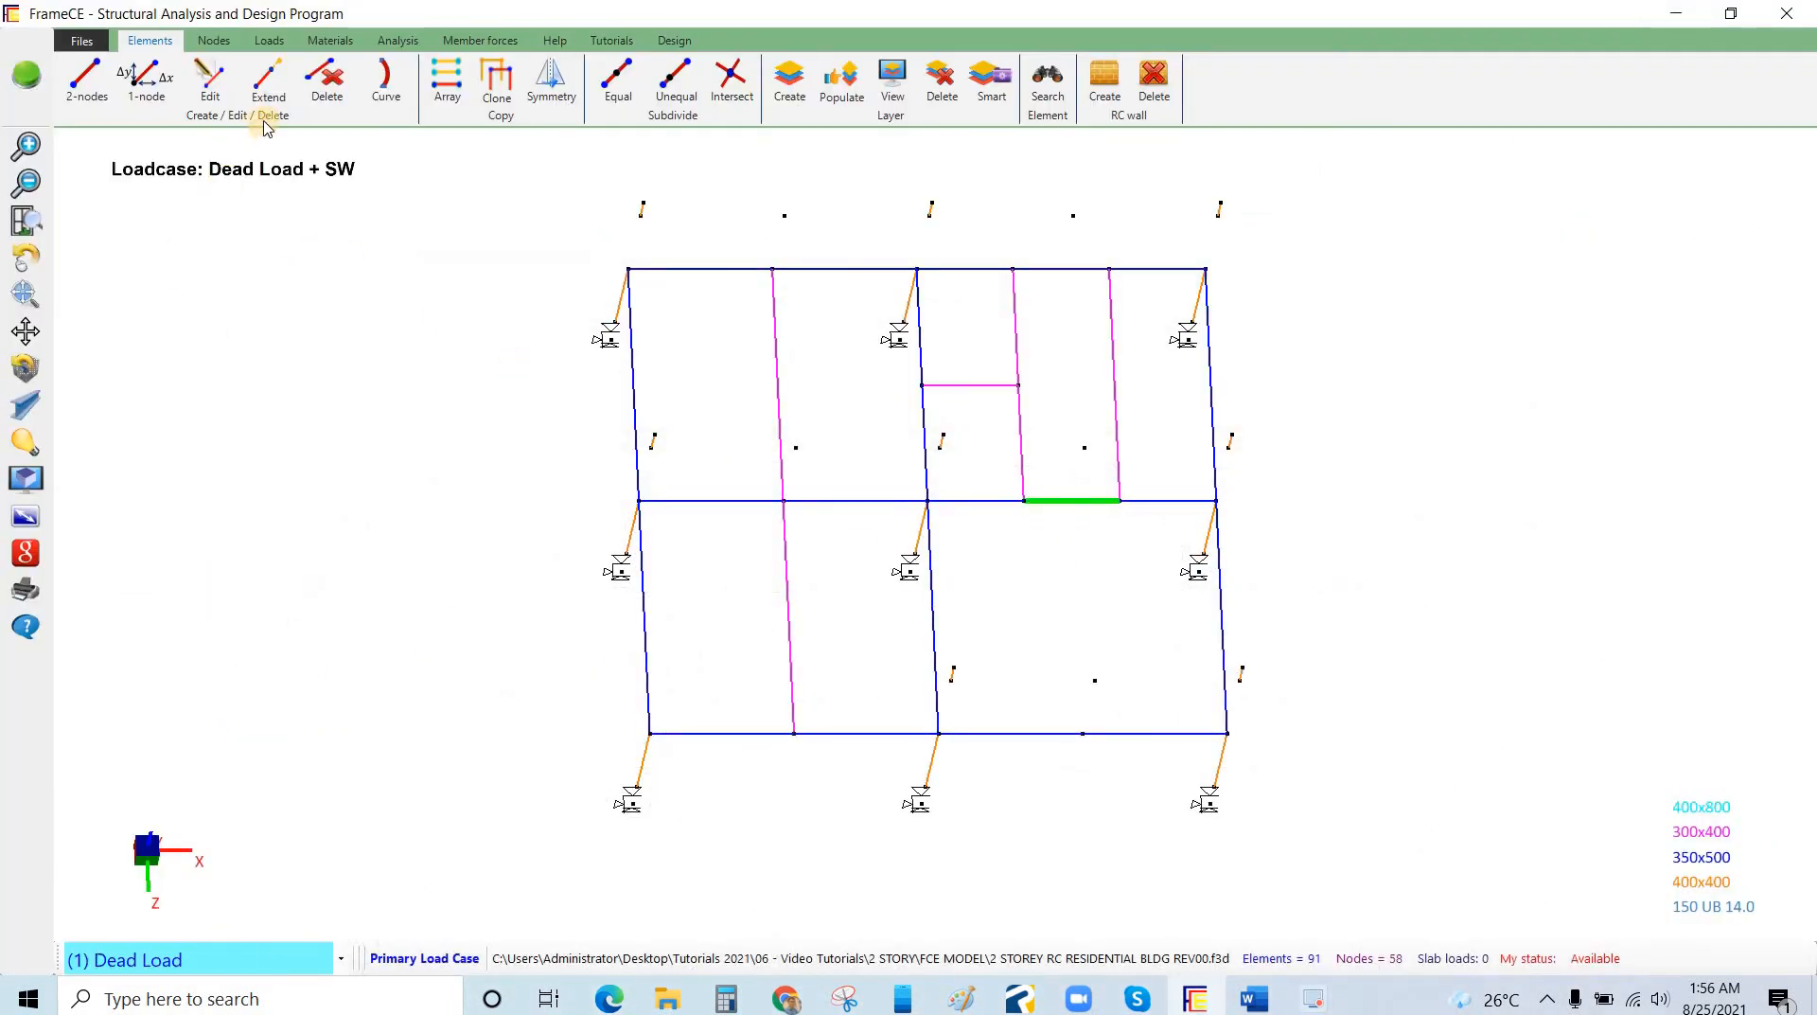
left_click(616, 90)
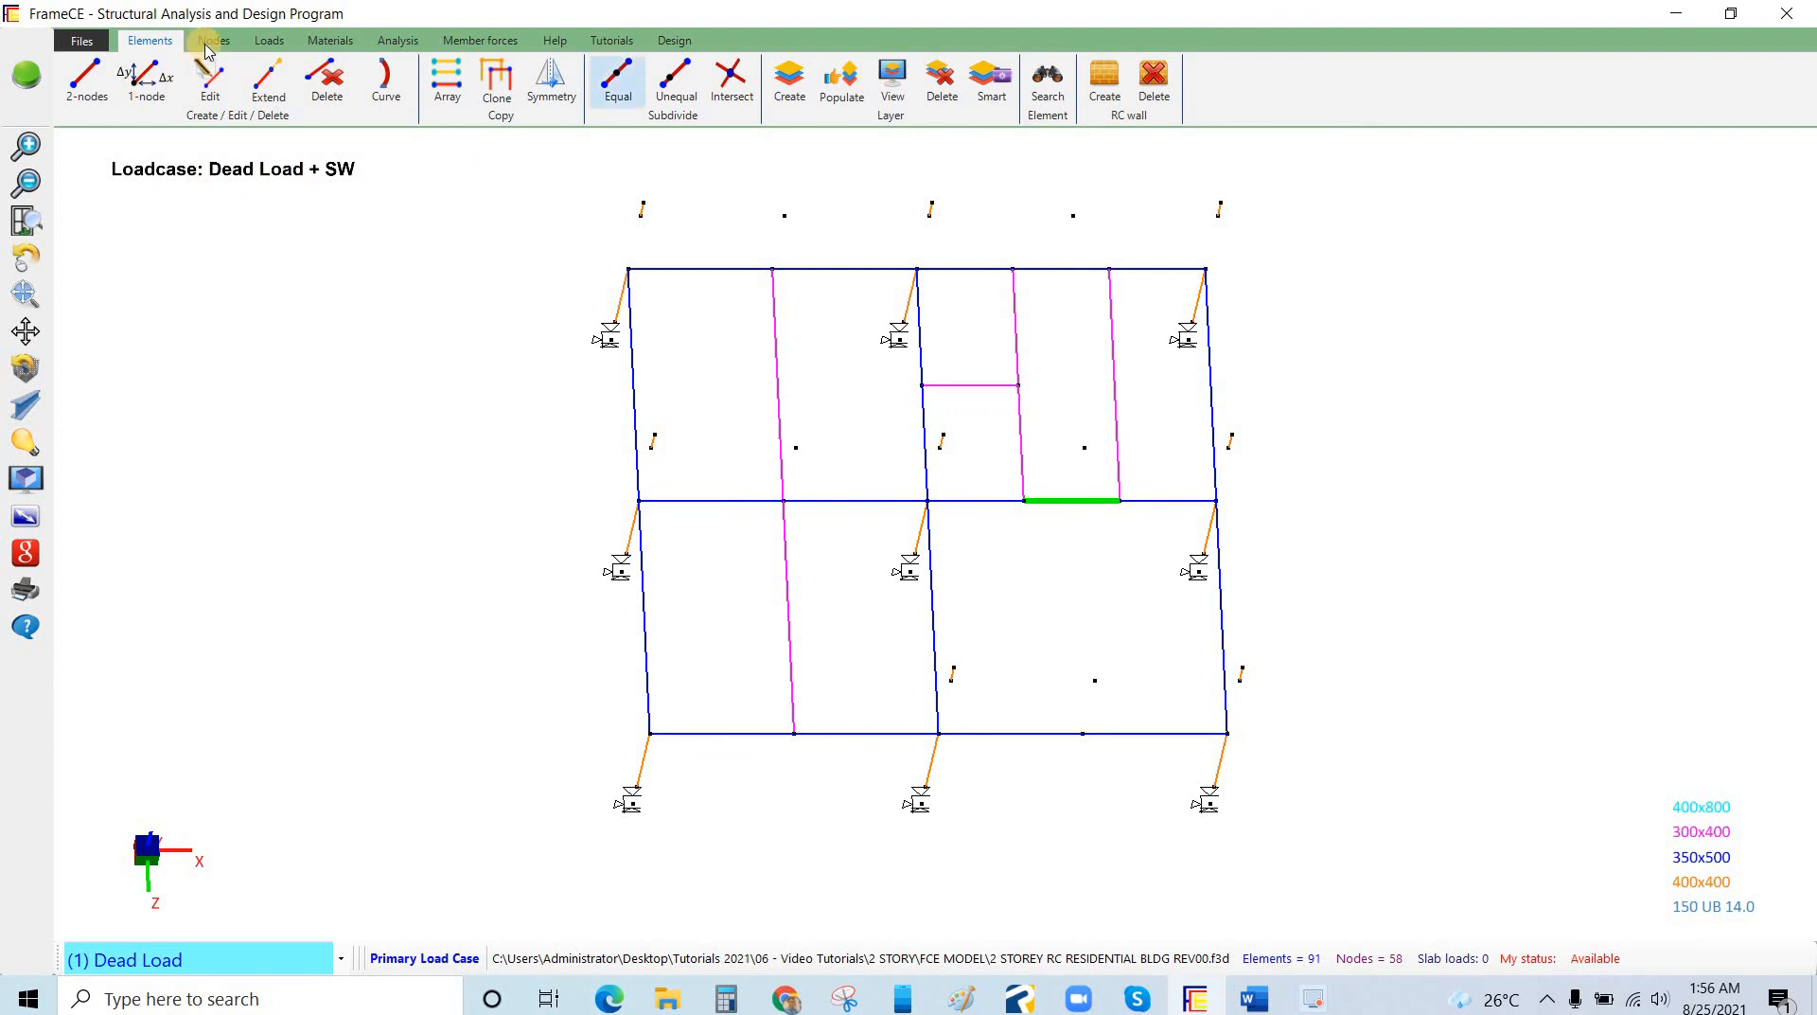
left_click(195, 79)
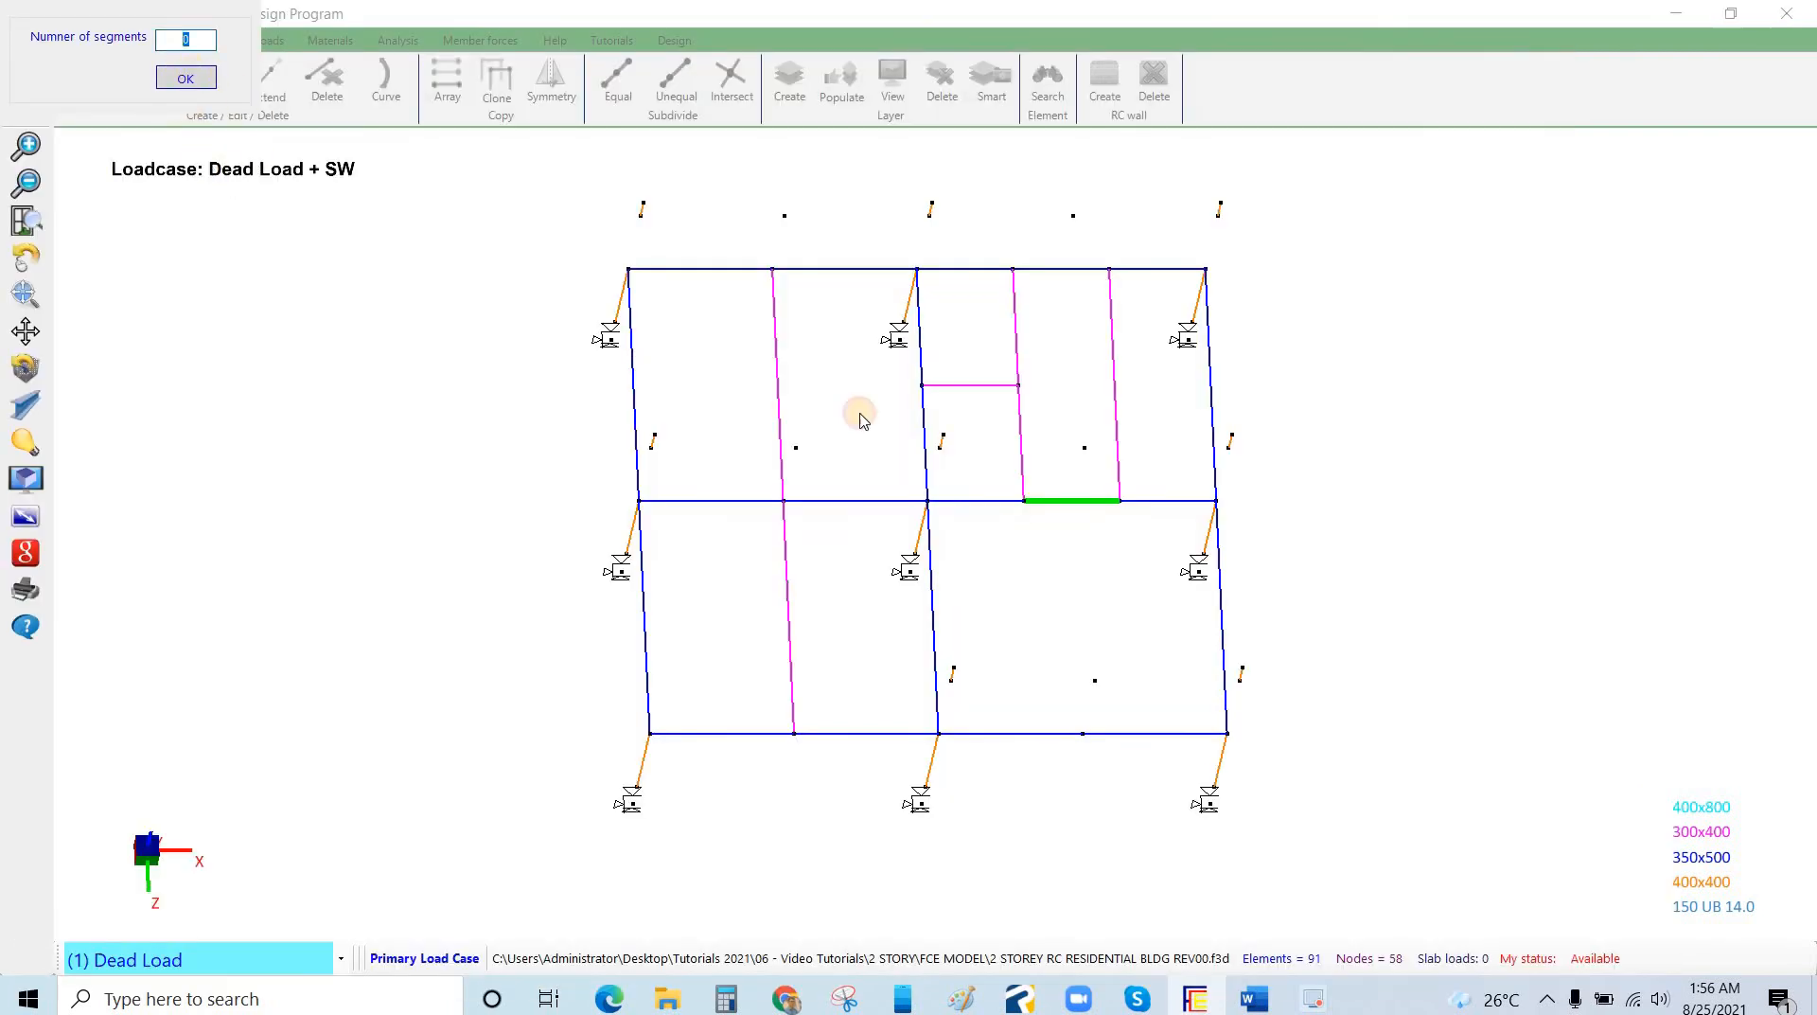
type("2")
key("Return")
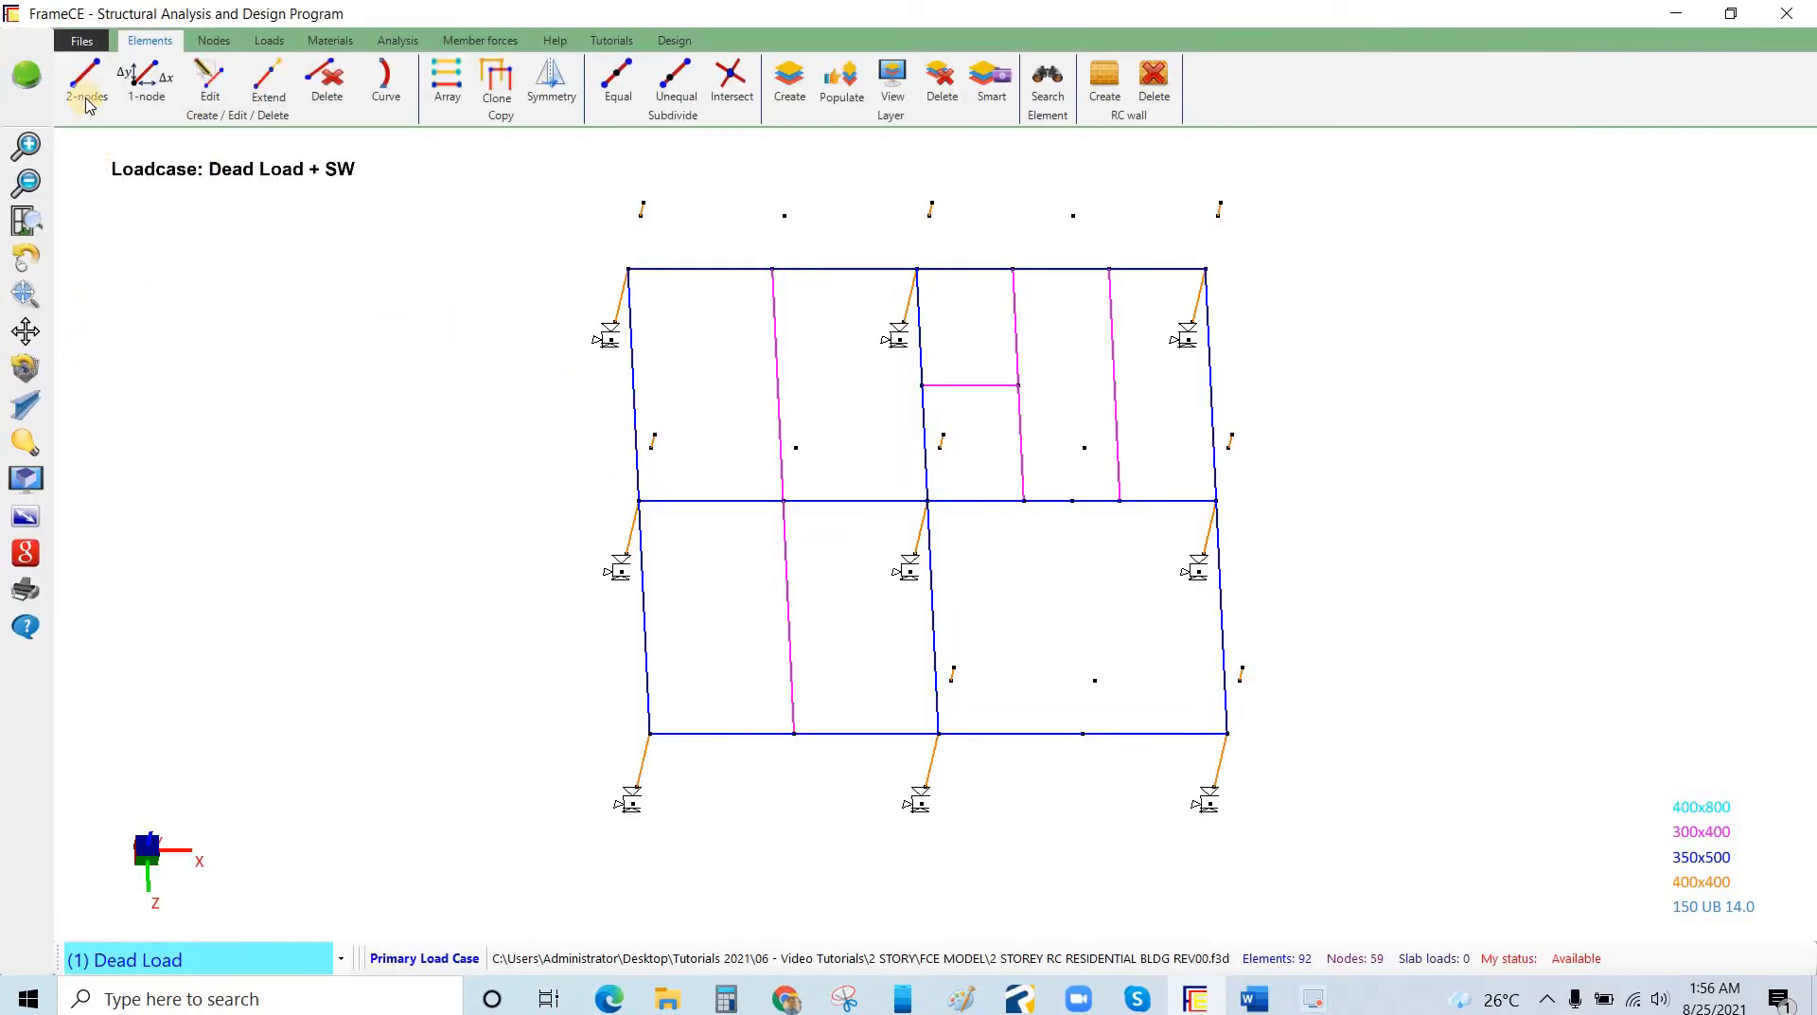
Create a 300x400 secondary beam between the midpoints of the grid 1 and grid 2 beams in the second-floor B–D bay.
left_click(86, 80)
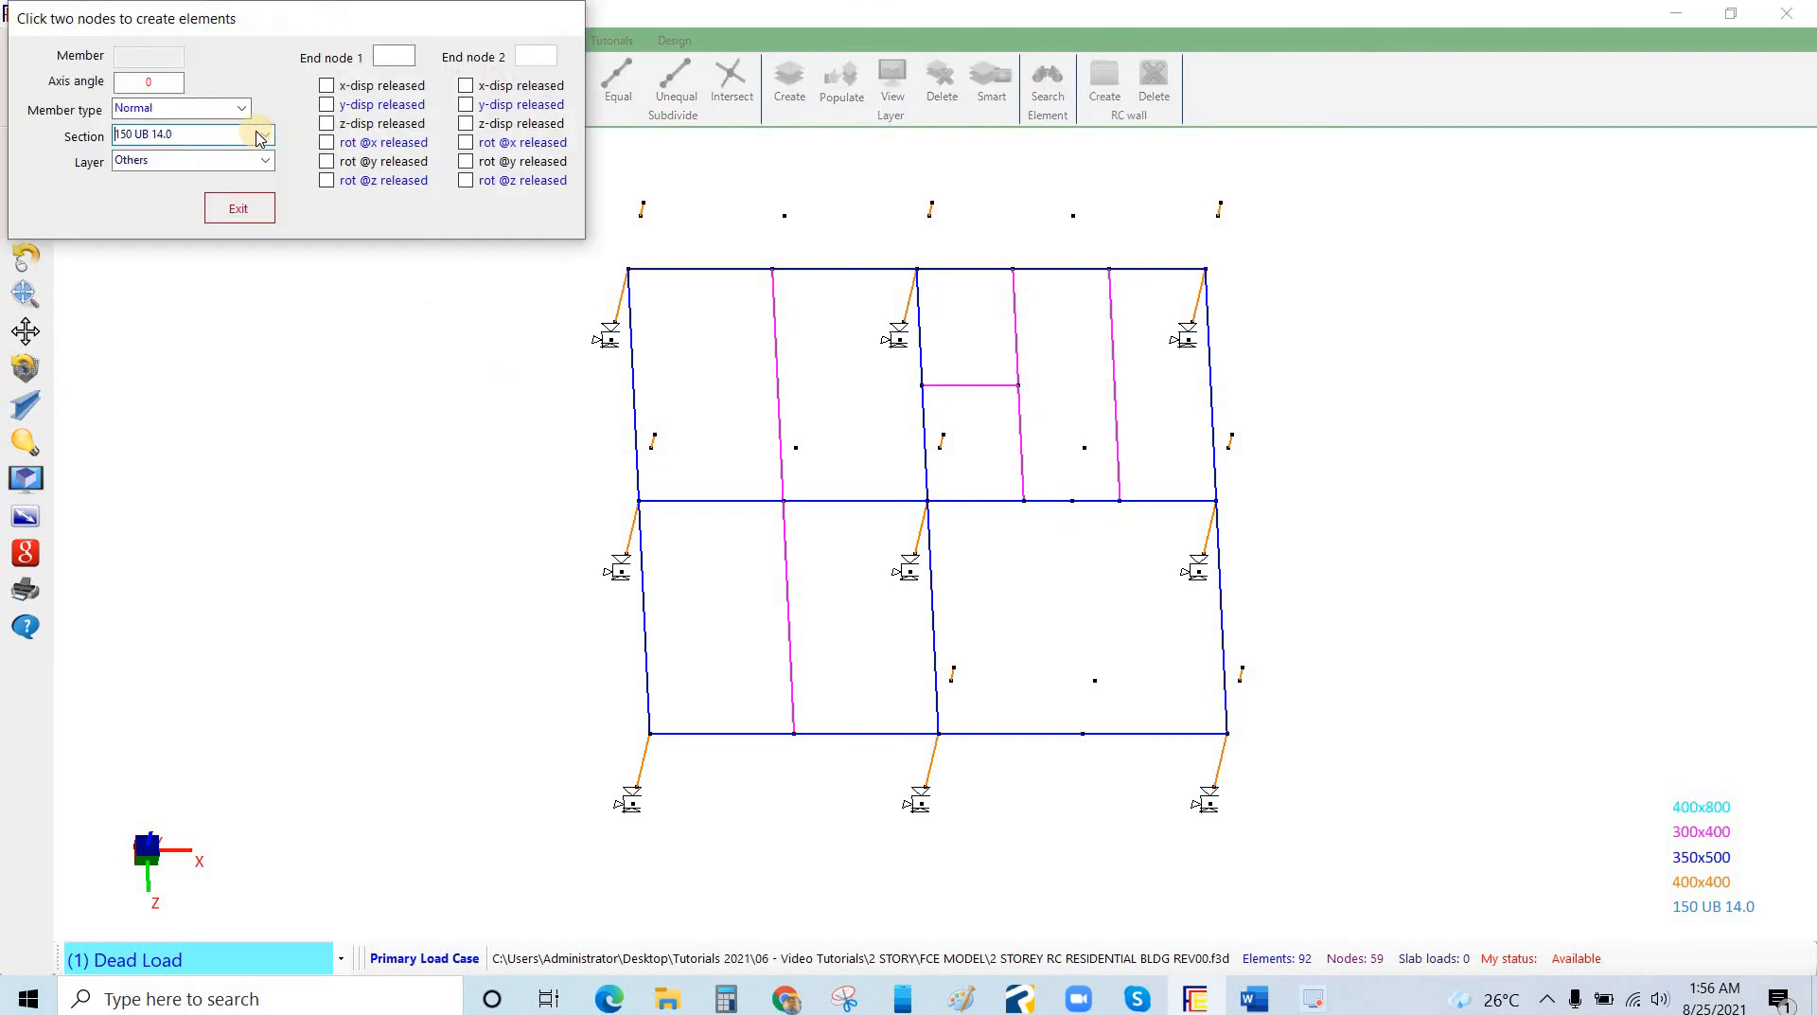
left_click(172, 207)
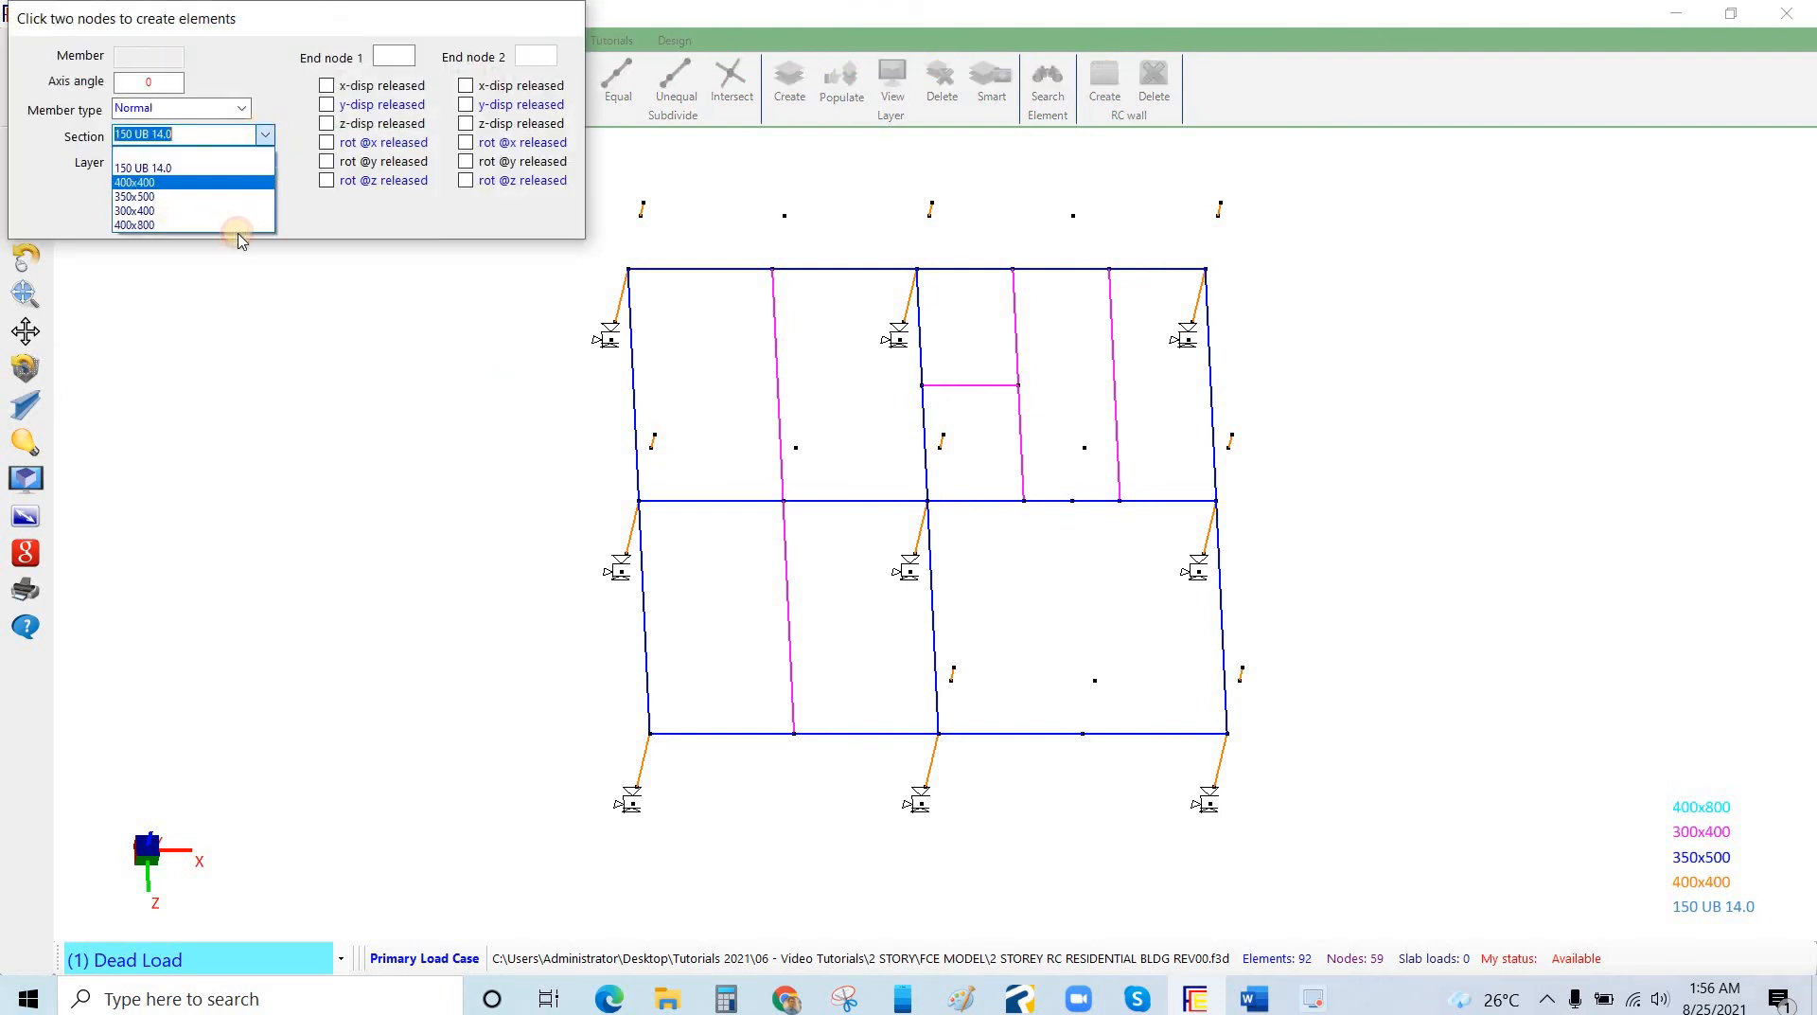
left_click(1084, 734)
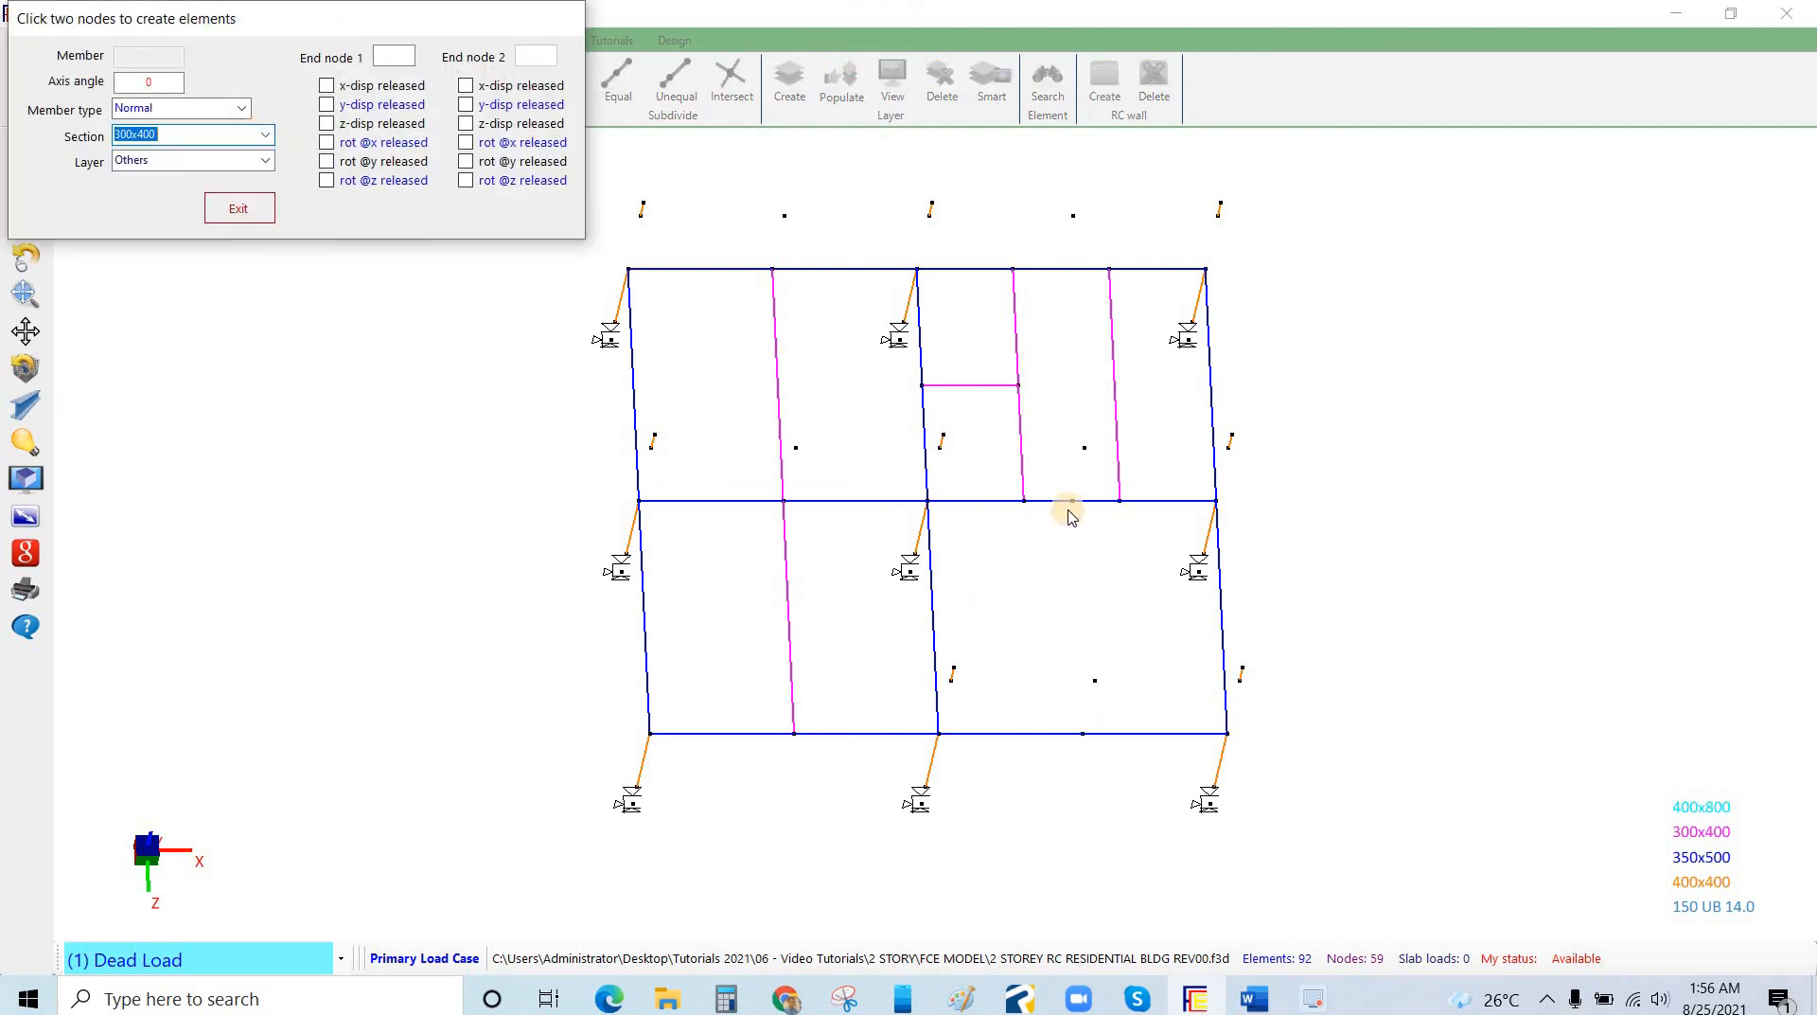
left_click(1072, 501)
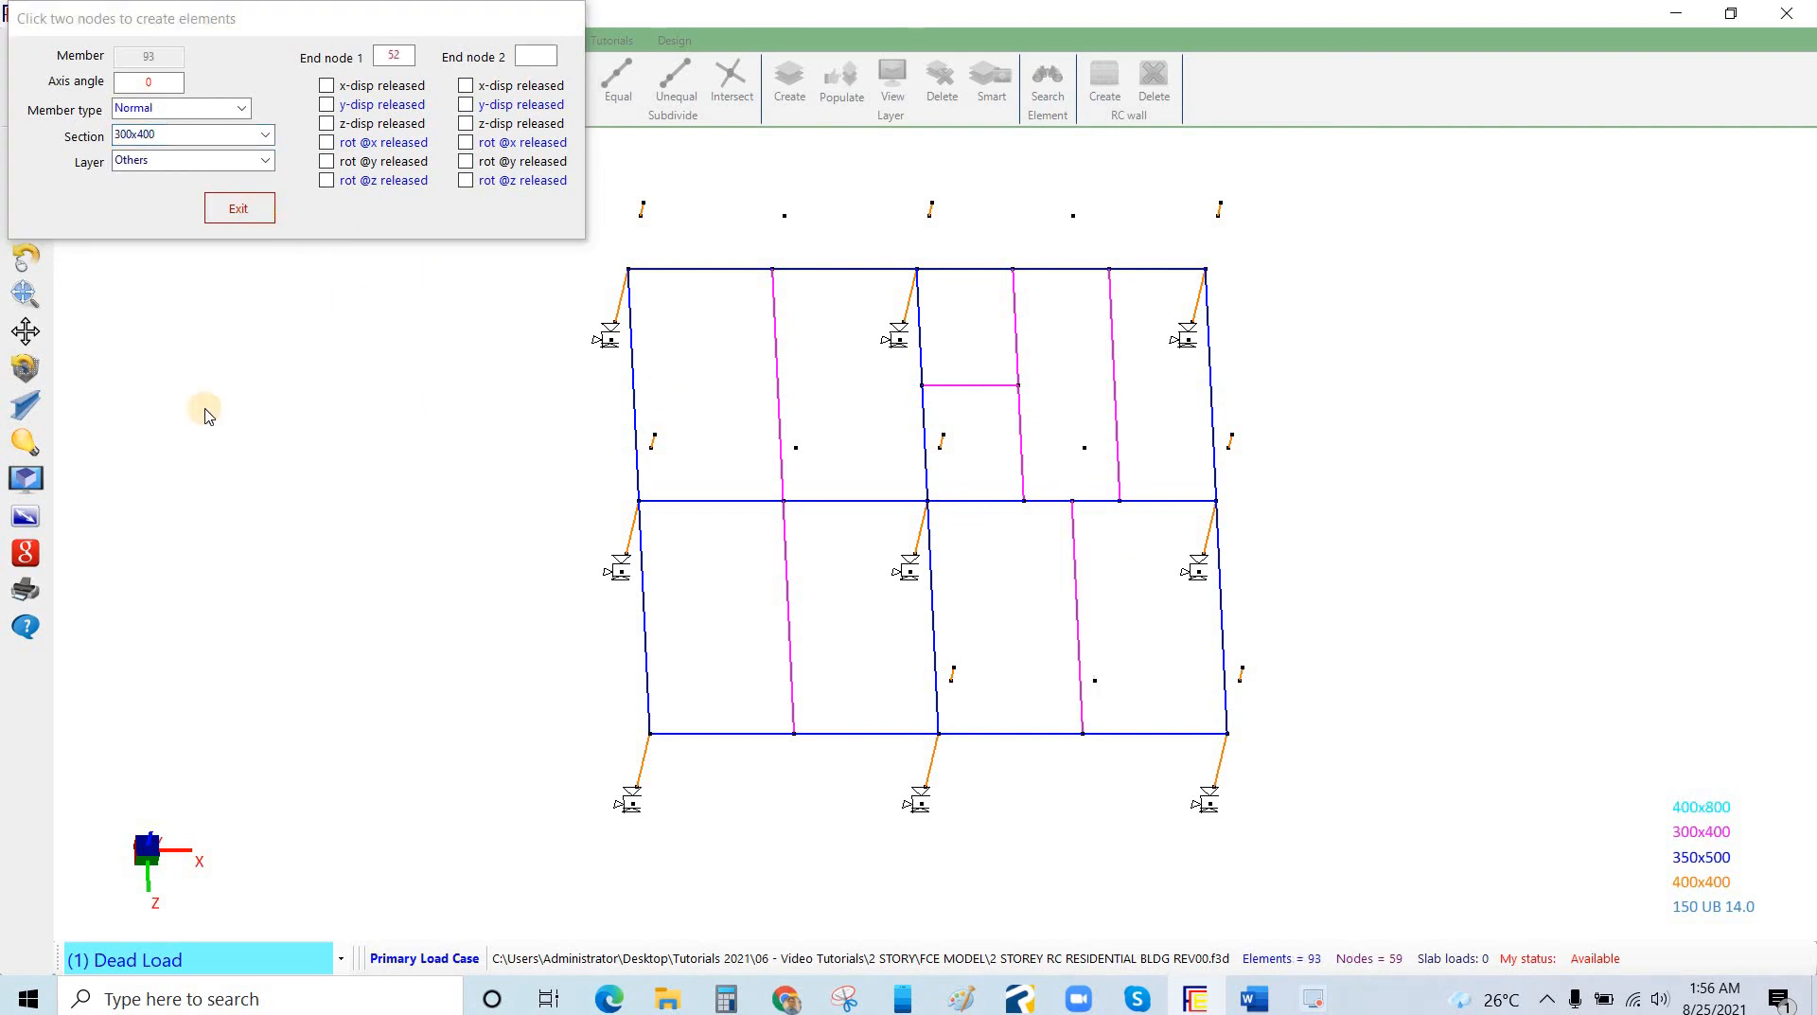
left_click(44, 481)
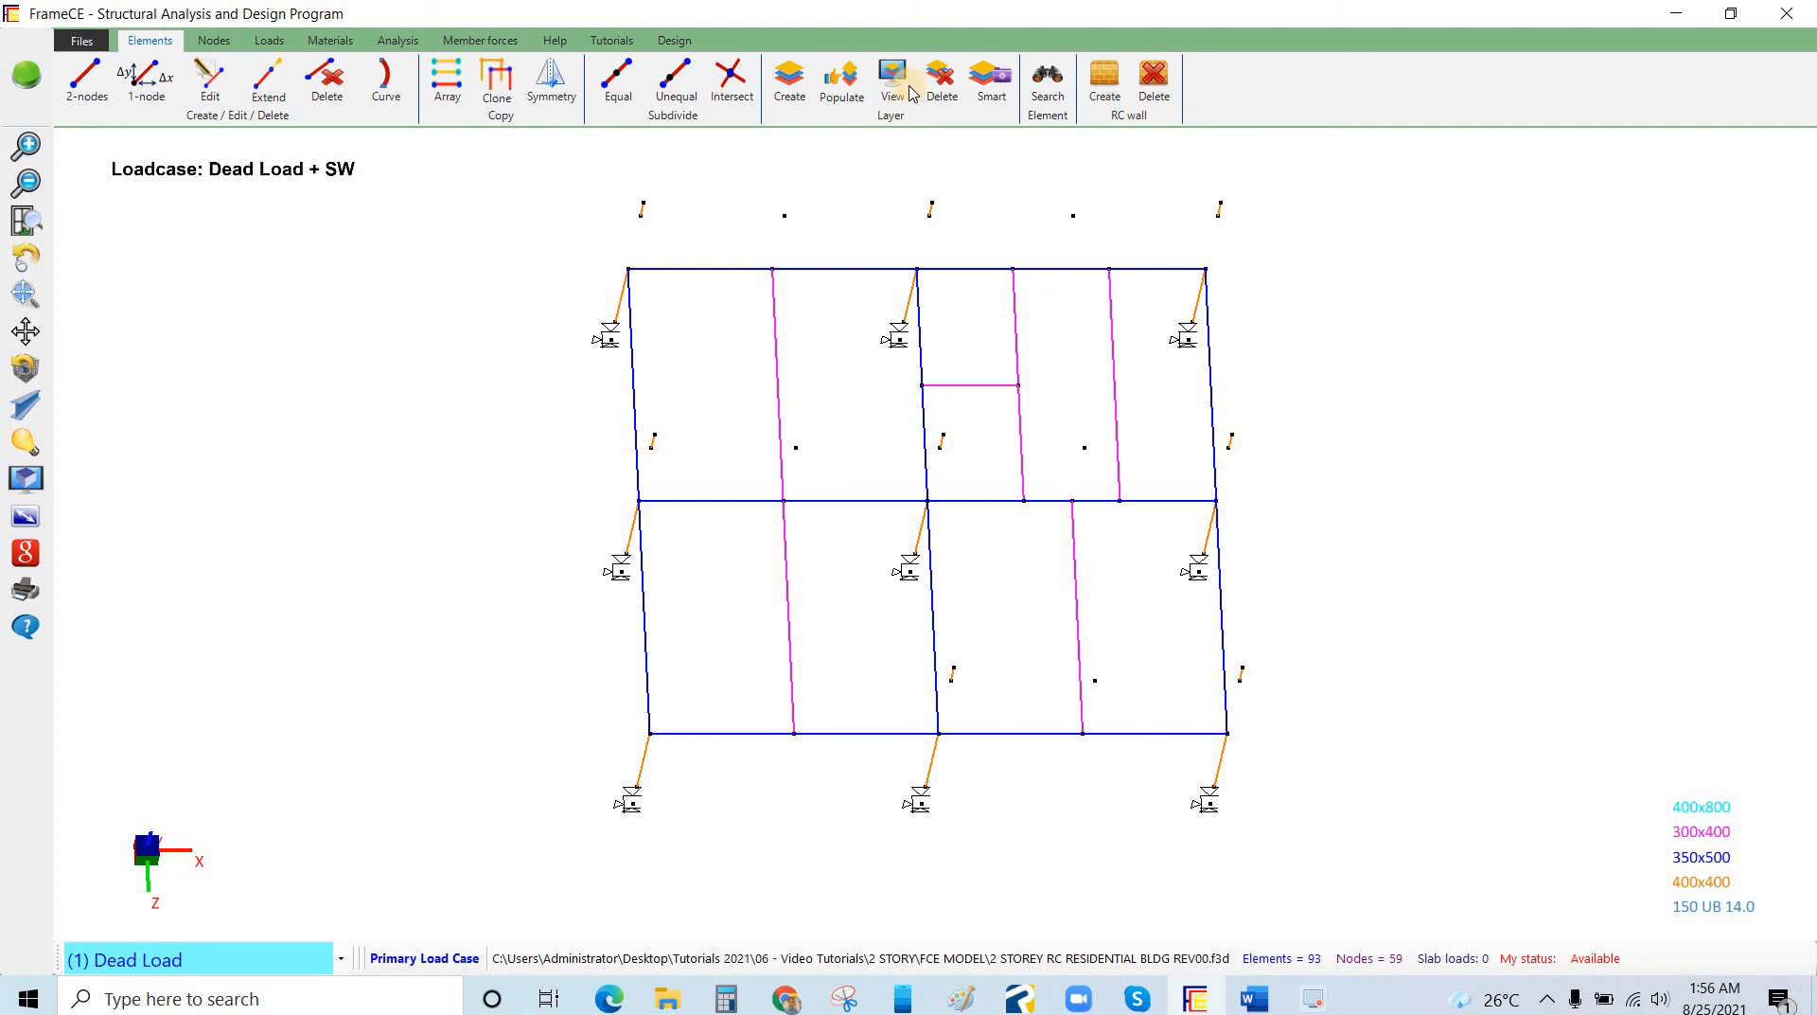
Regenerate the floor level layers with the Smart layer tool and show all levels together in an isometric view.
left_click(1005, 91)
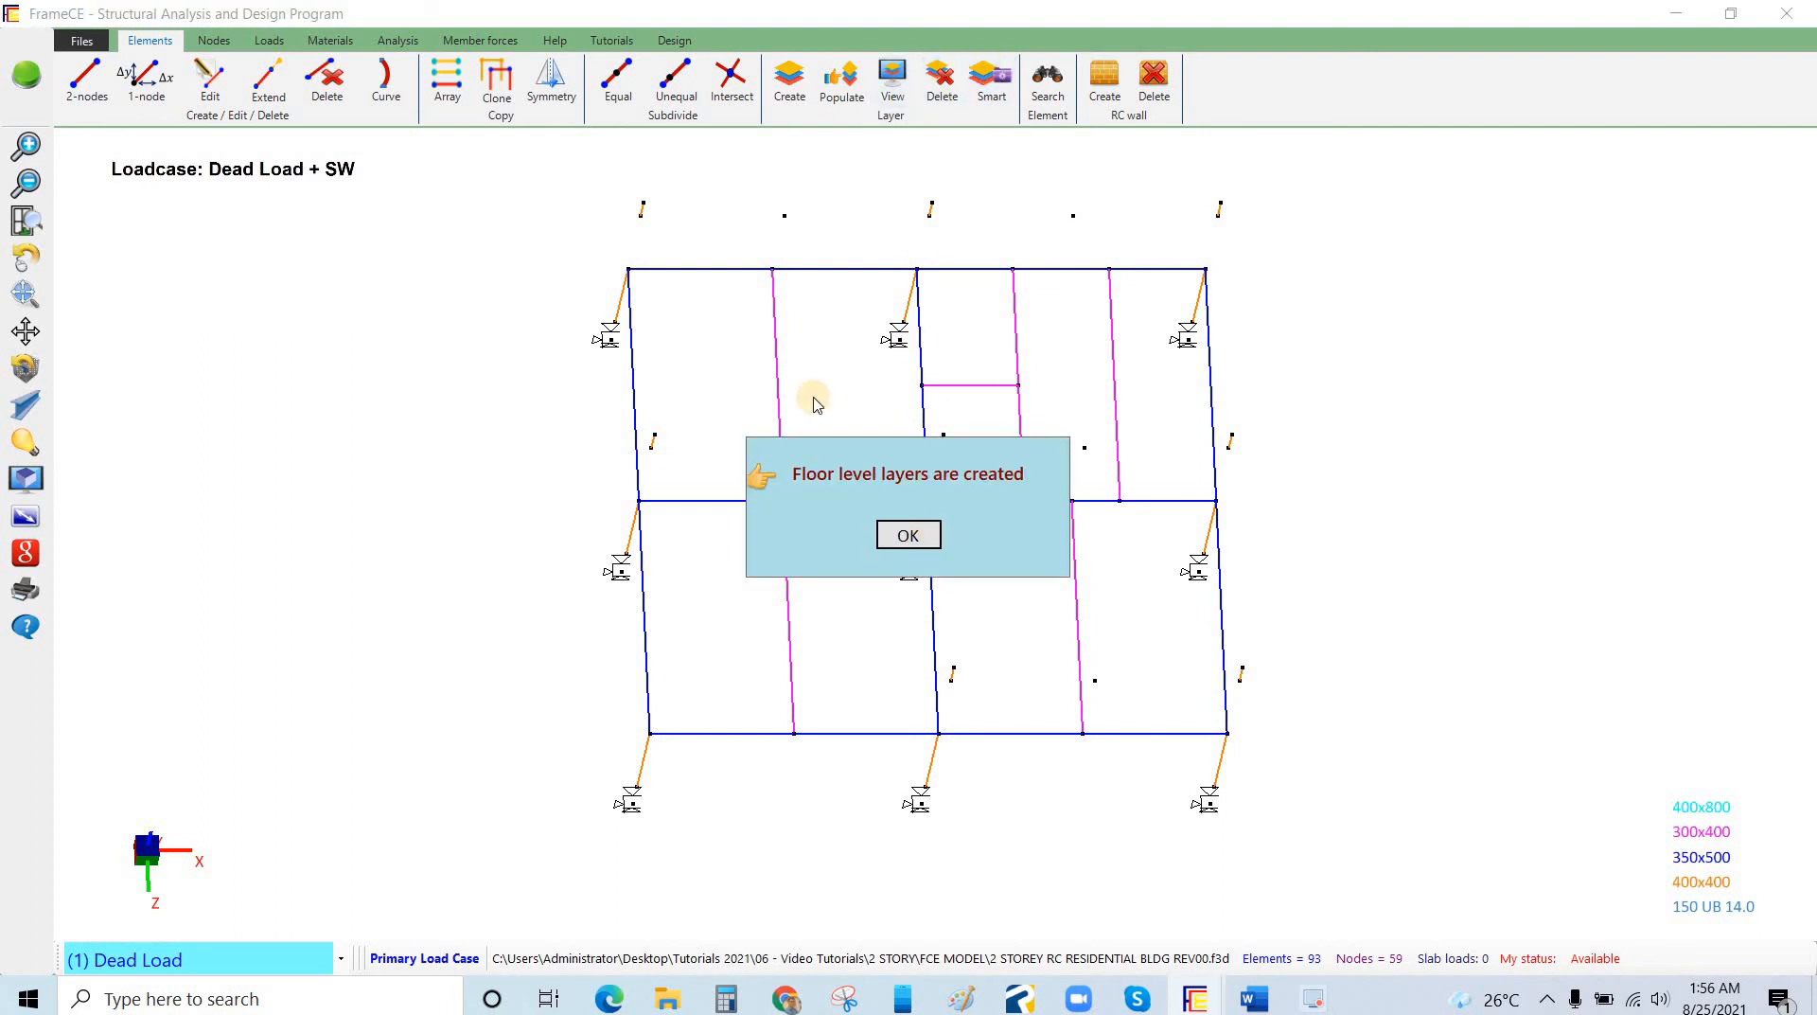
left_click(234, 427)
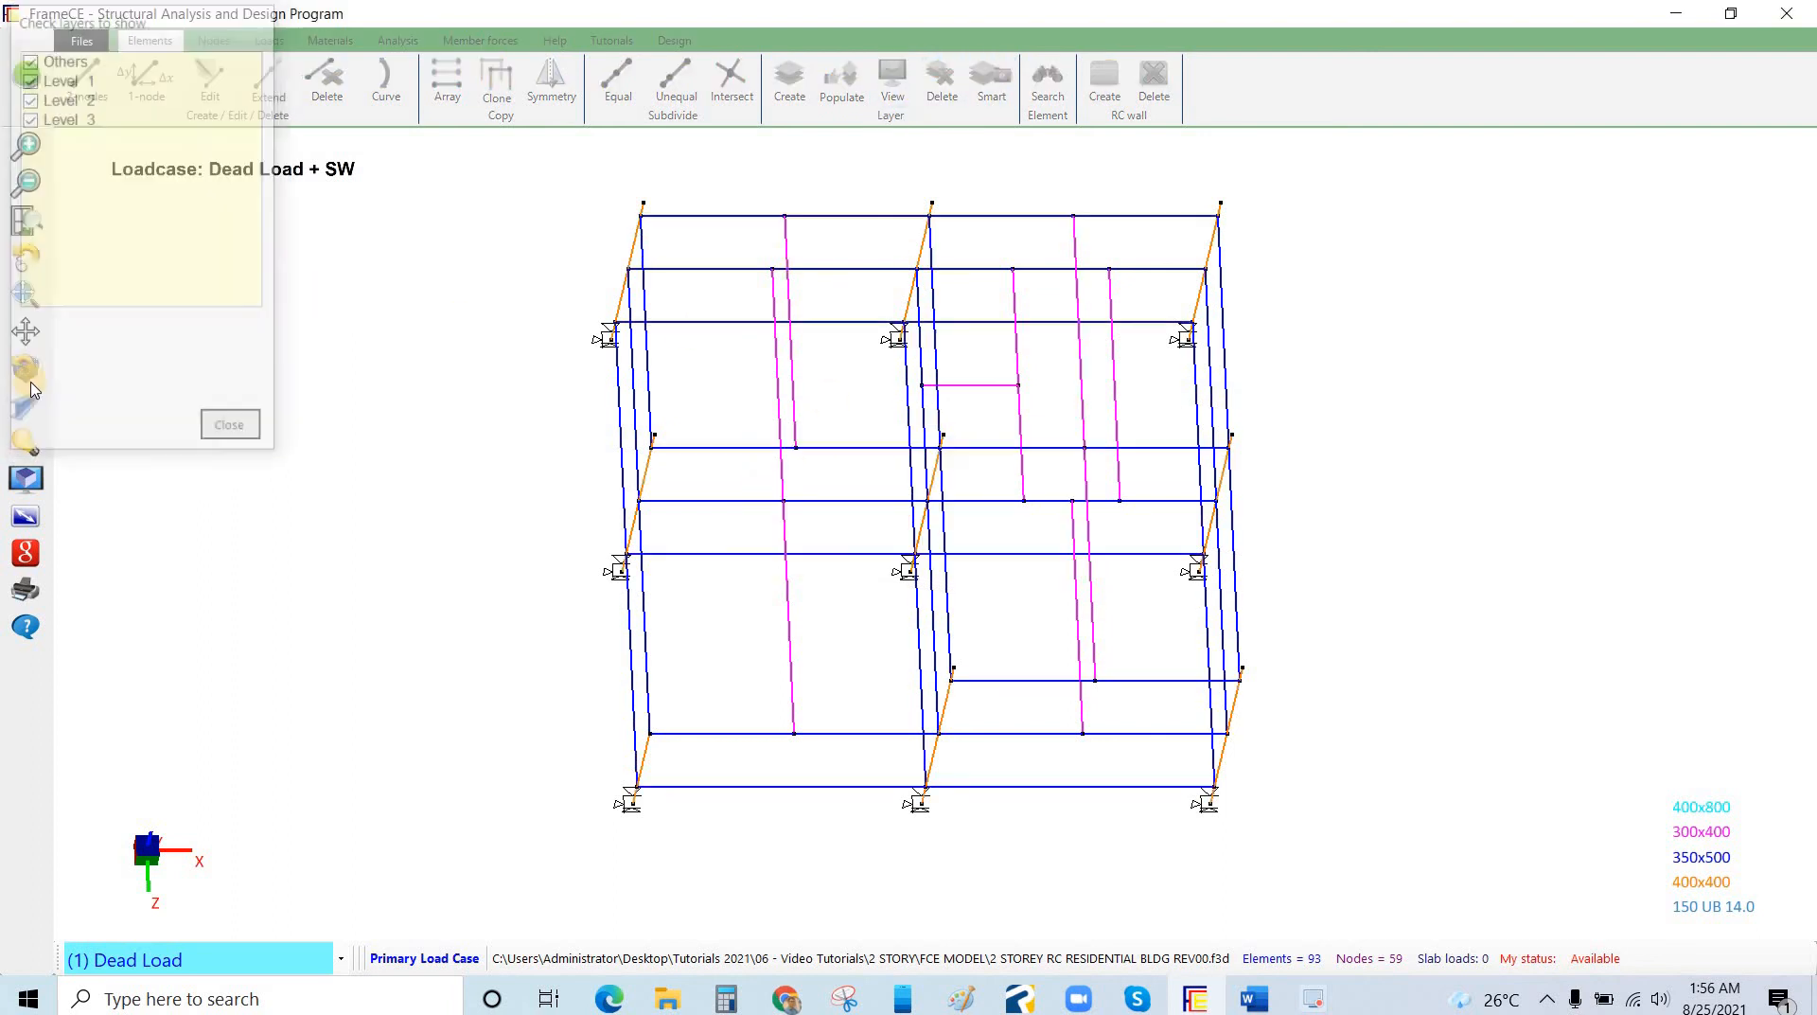
left_click(25, 478)
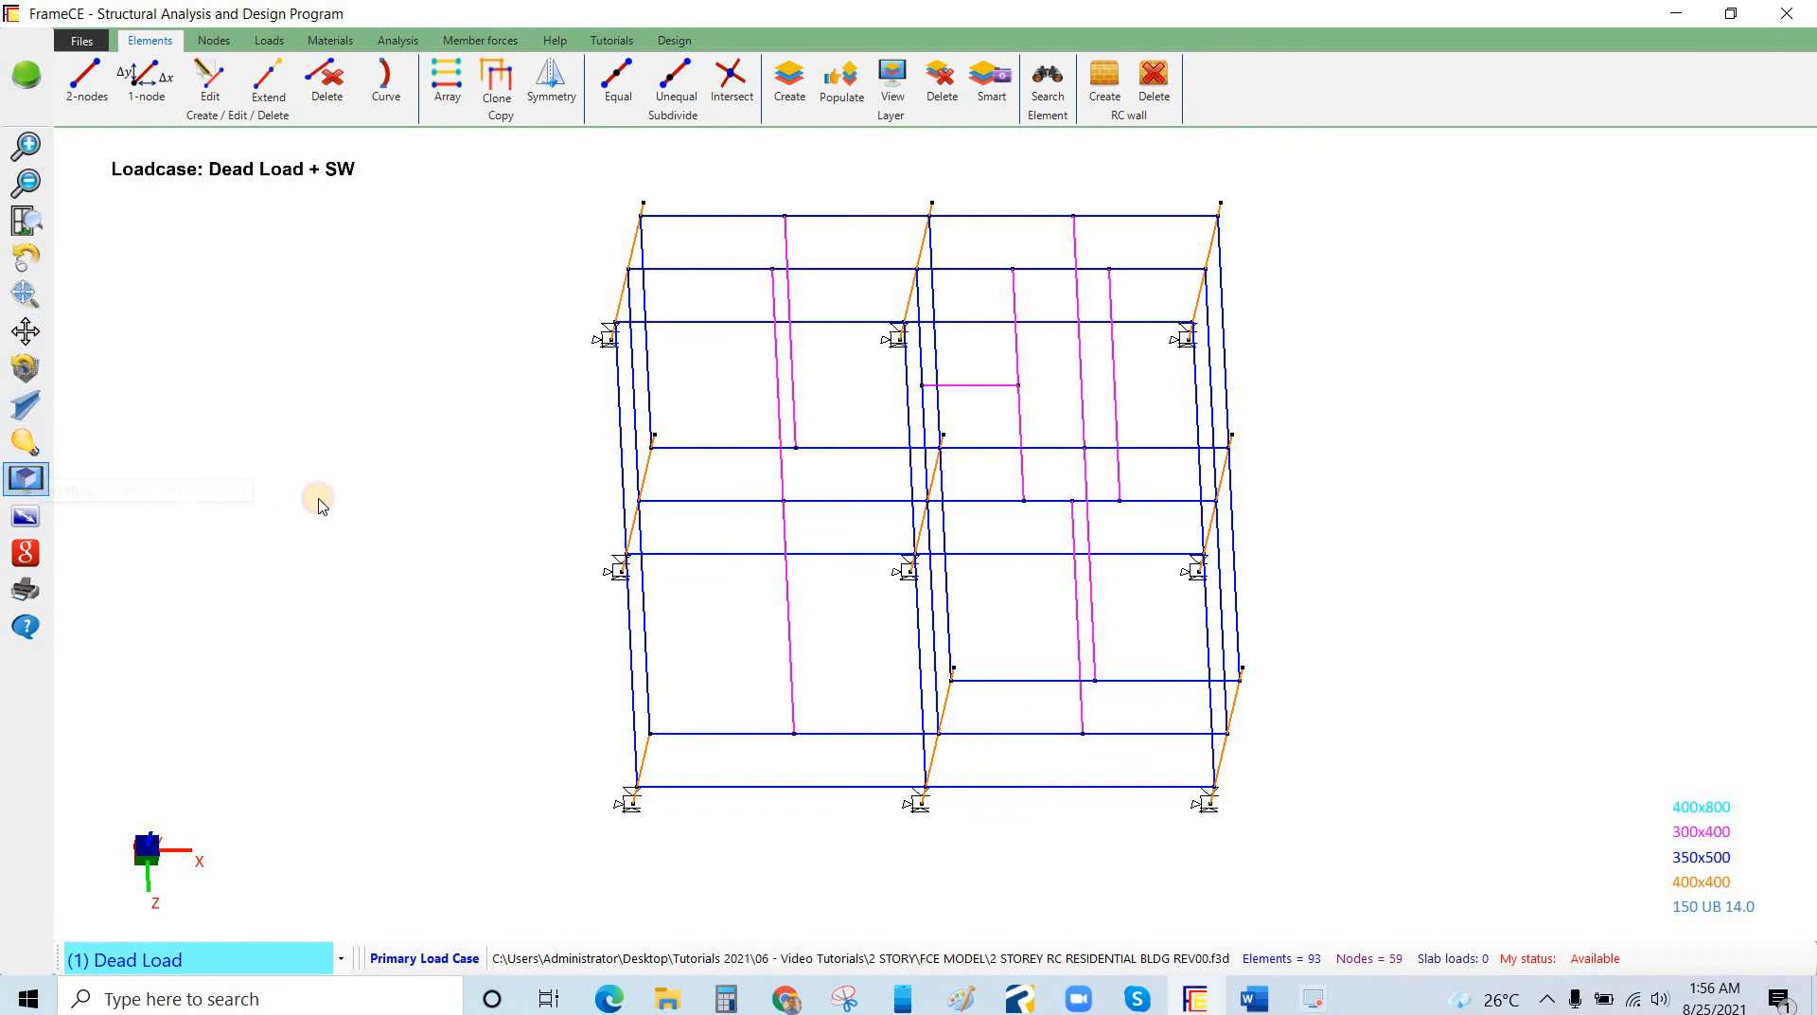
left_click(180, 487)
scroll(422, 600, "down", 2)
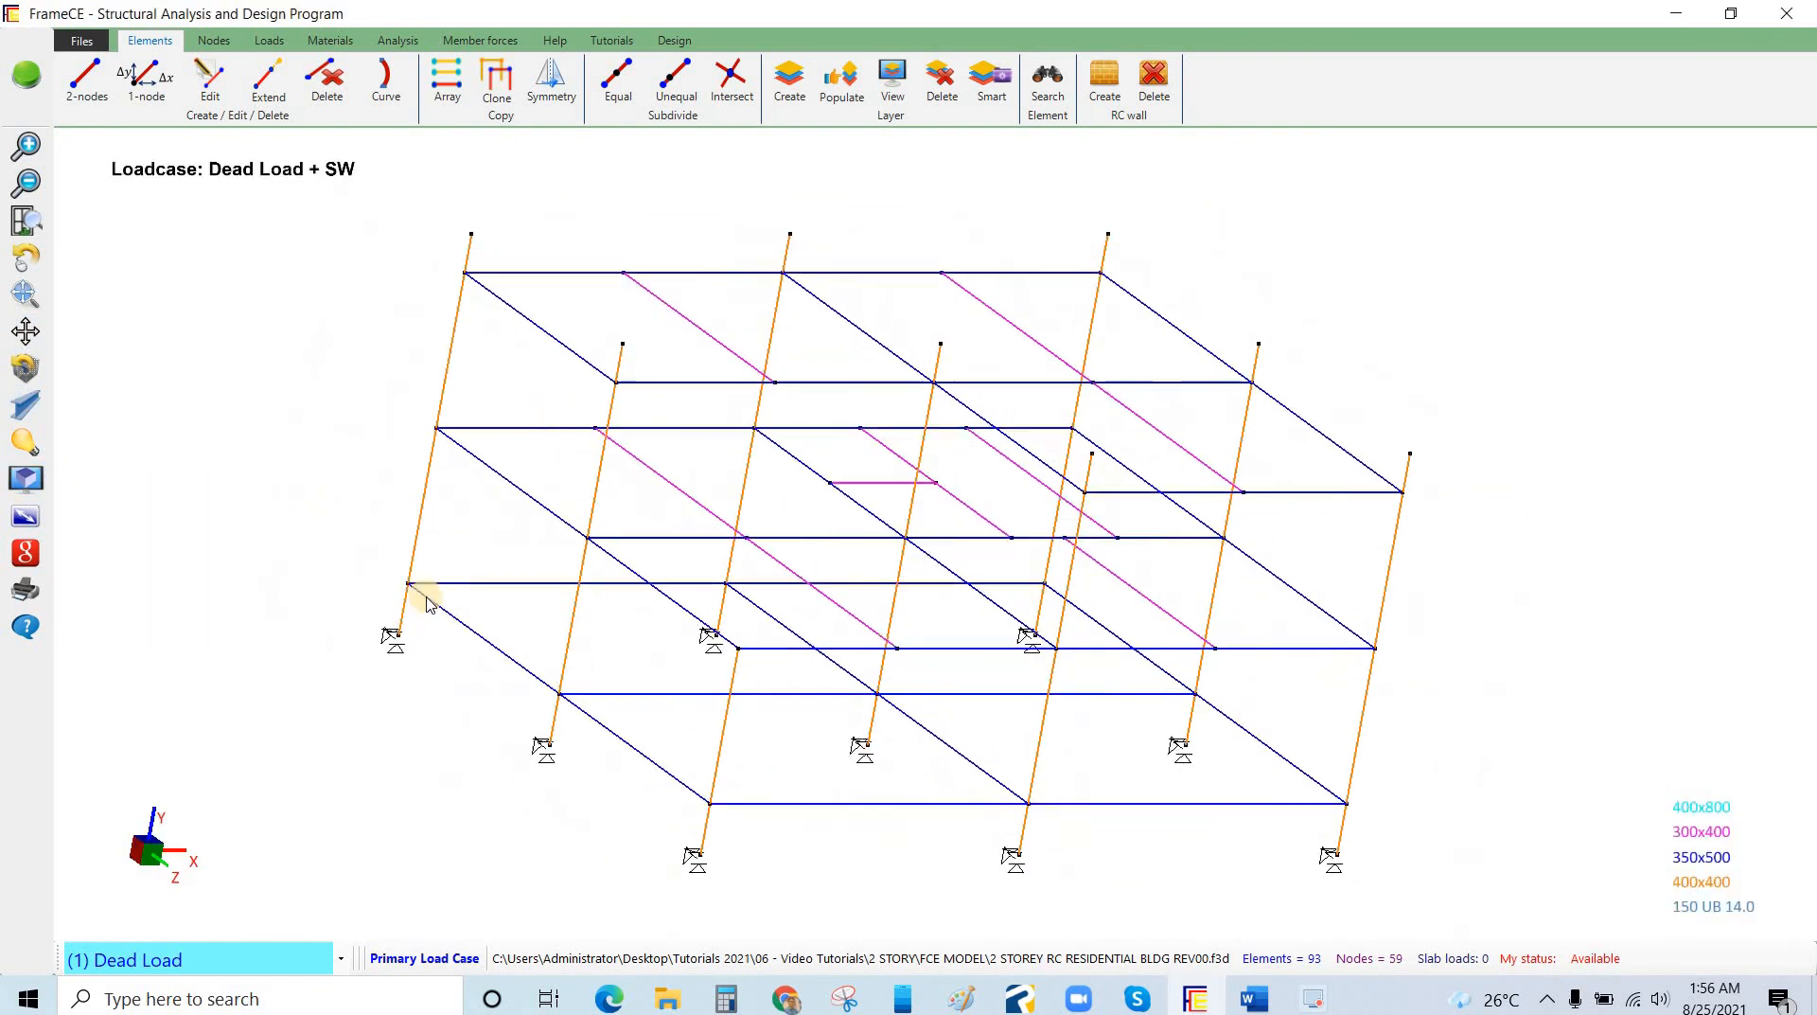
Render the members as 3D solids and inspect the whole frame from different angles.
left_click(25, 405)
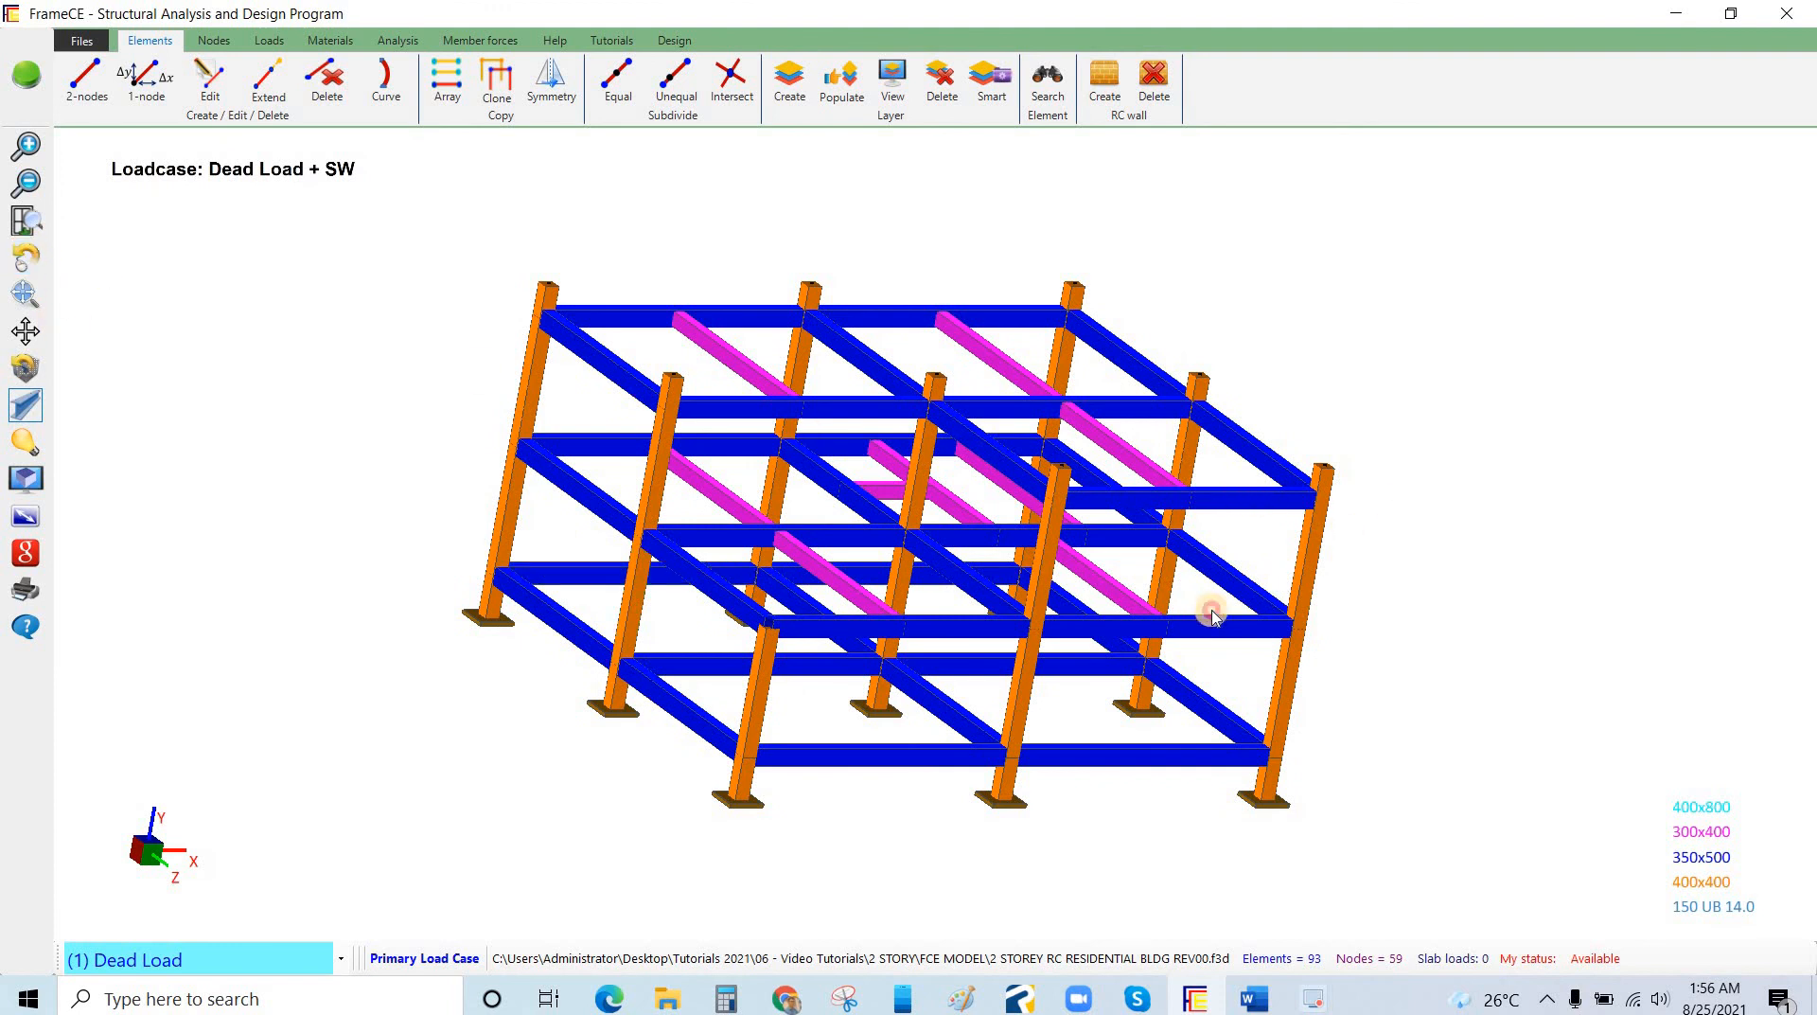
left_click_drag(1329, 516, 407, 396)
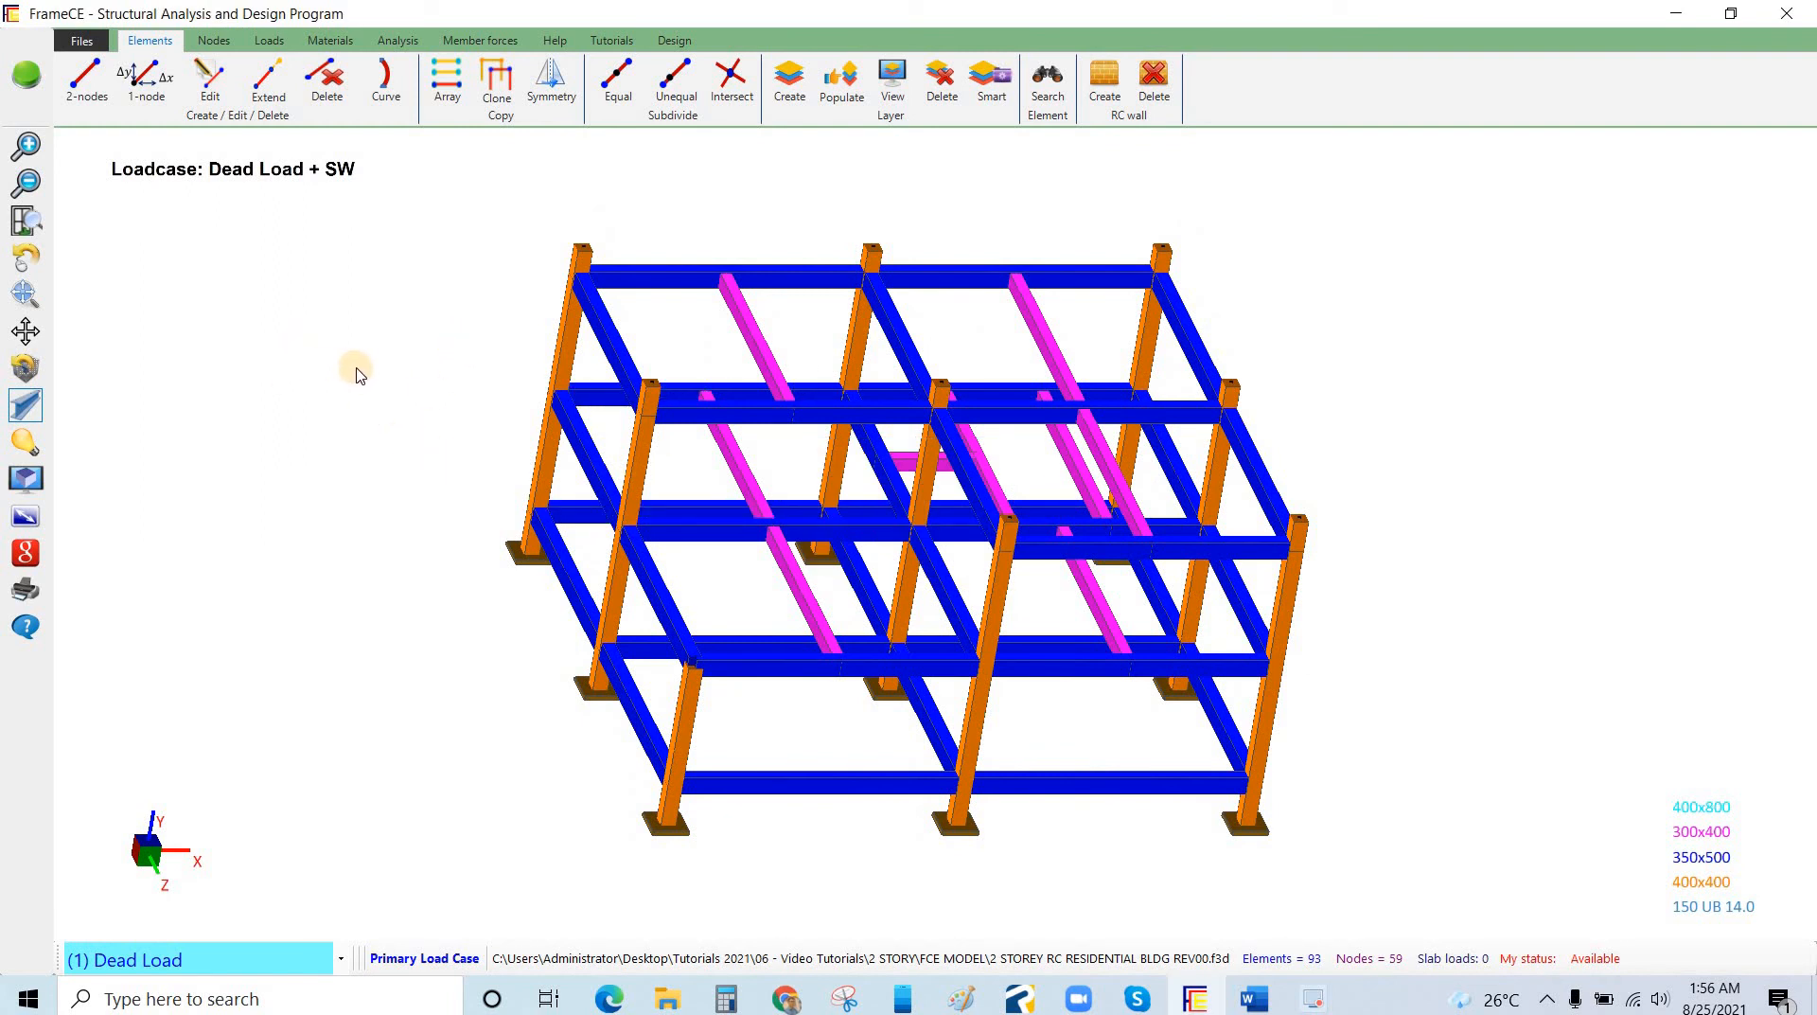
left_click(272, 367)
middle_click_drag(337, 496, 369, 239)
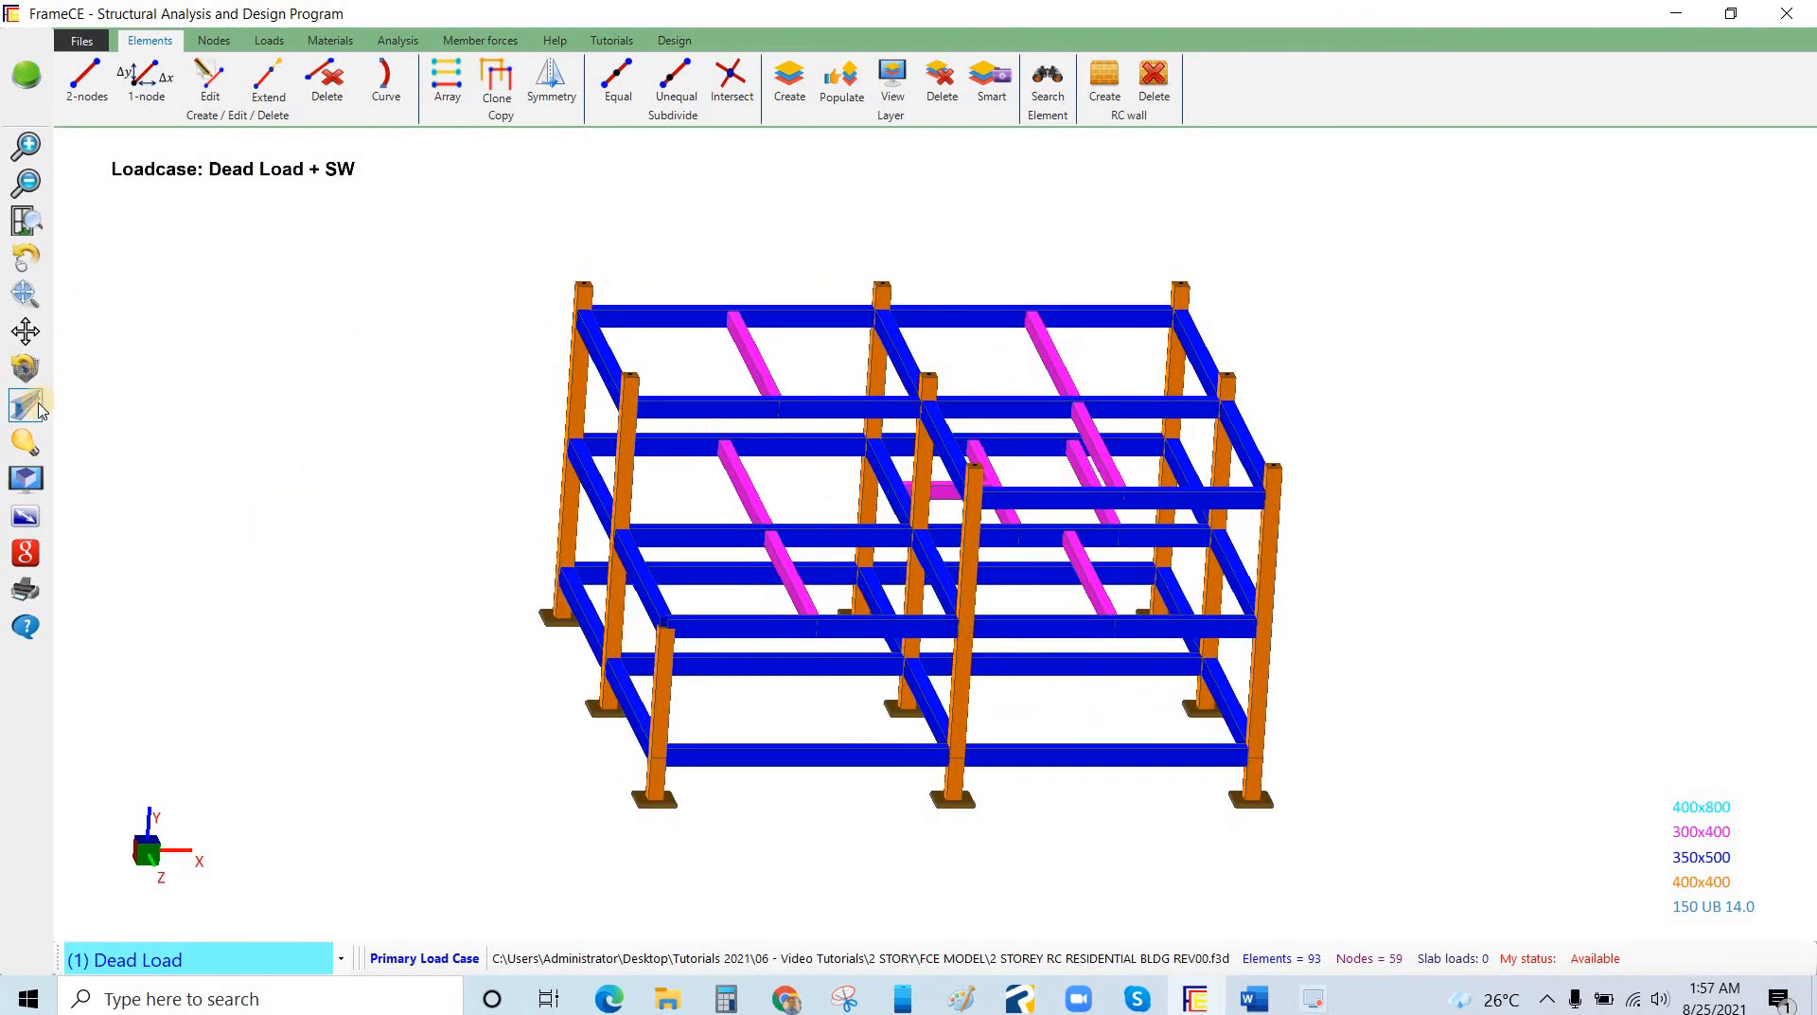
Return the frame to wireframe display and sketch temporary cantilever marks at the three second-floor nodes on the outer column line.
left_click(28, 413)
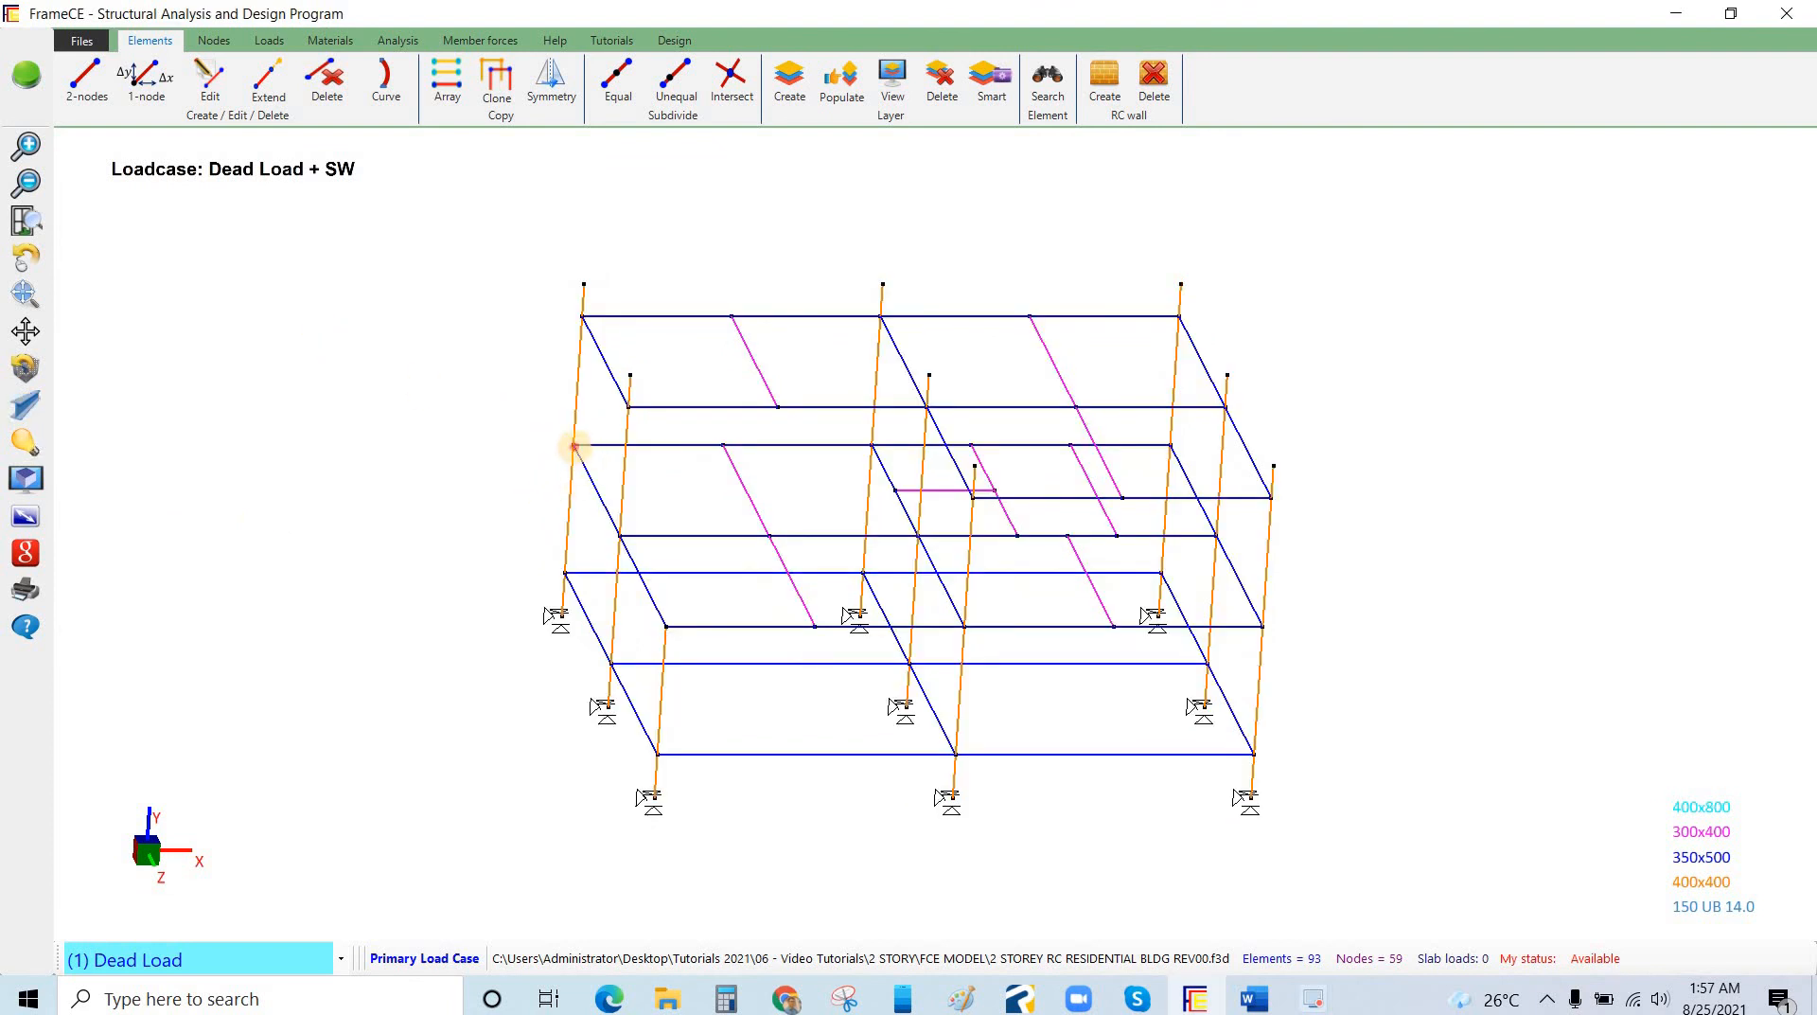
left_click_drag(616, 539, 520, 552)
left_click_drag(667, 625, 596, 630)
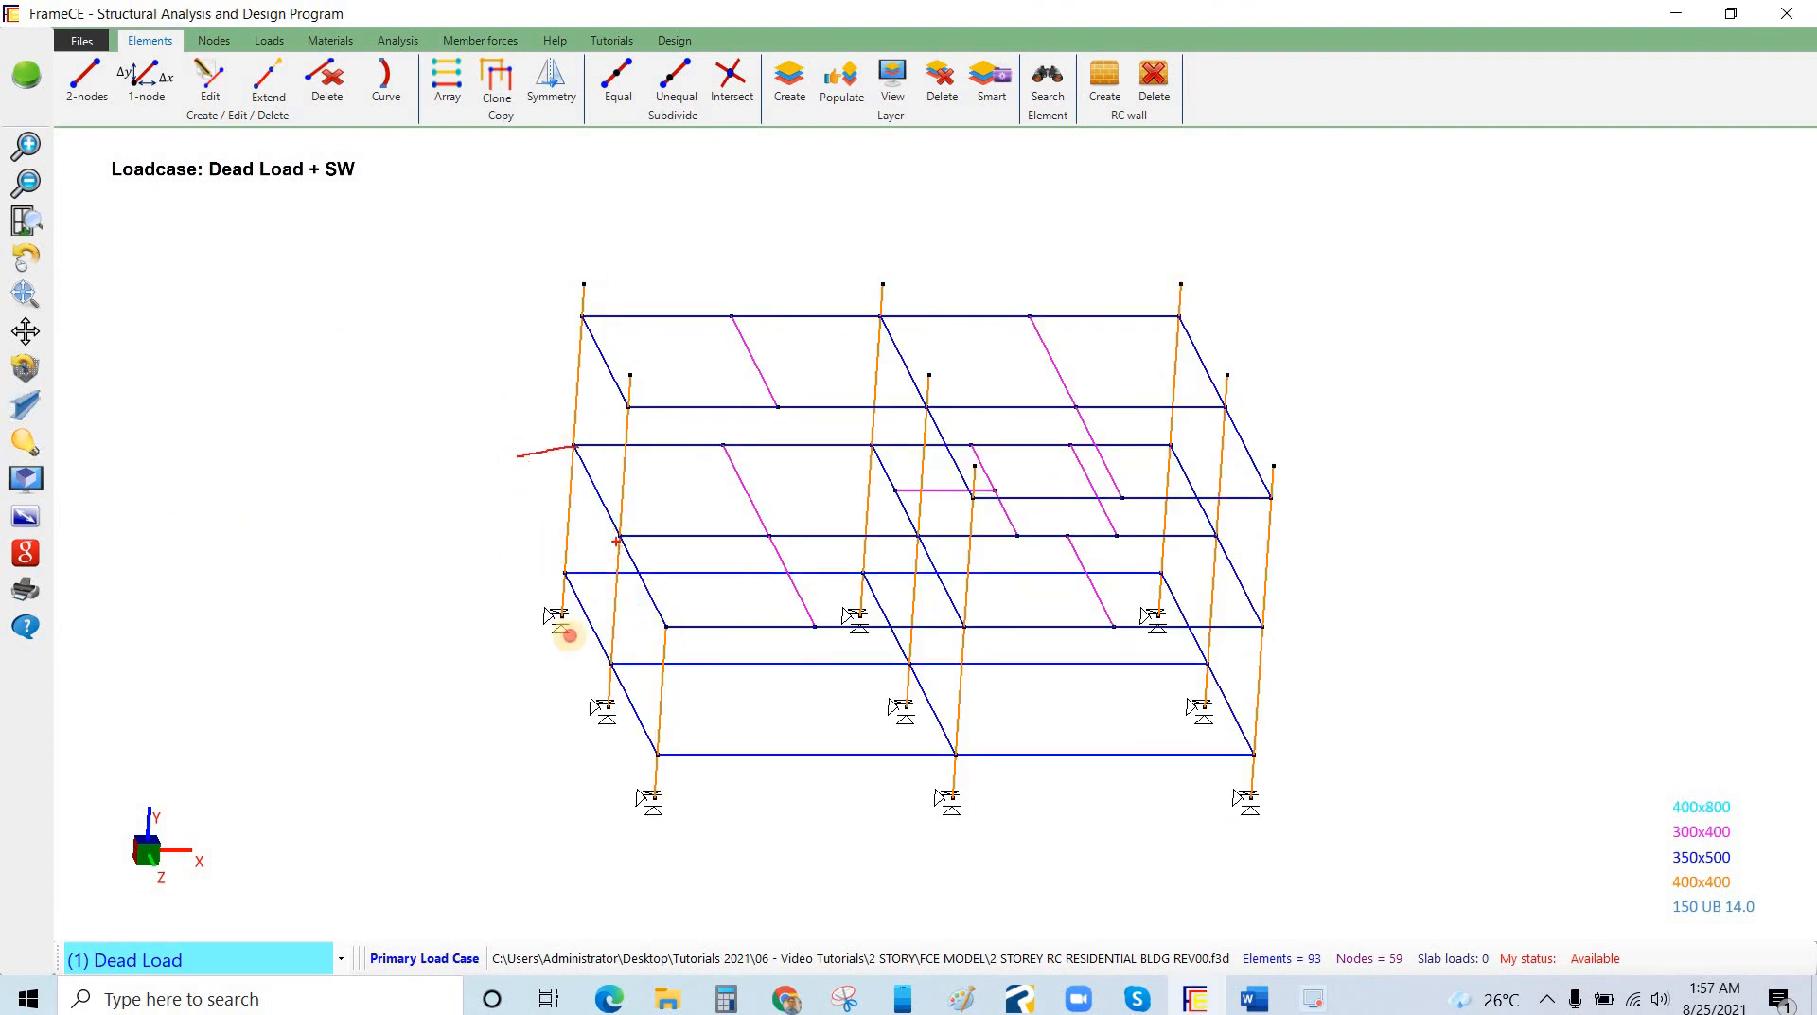
left_click_drag(574, 445, 519, 455)
left_click_drag(596, 630, 546, 639)
left_click_drag(534, 456, 502, 457)
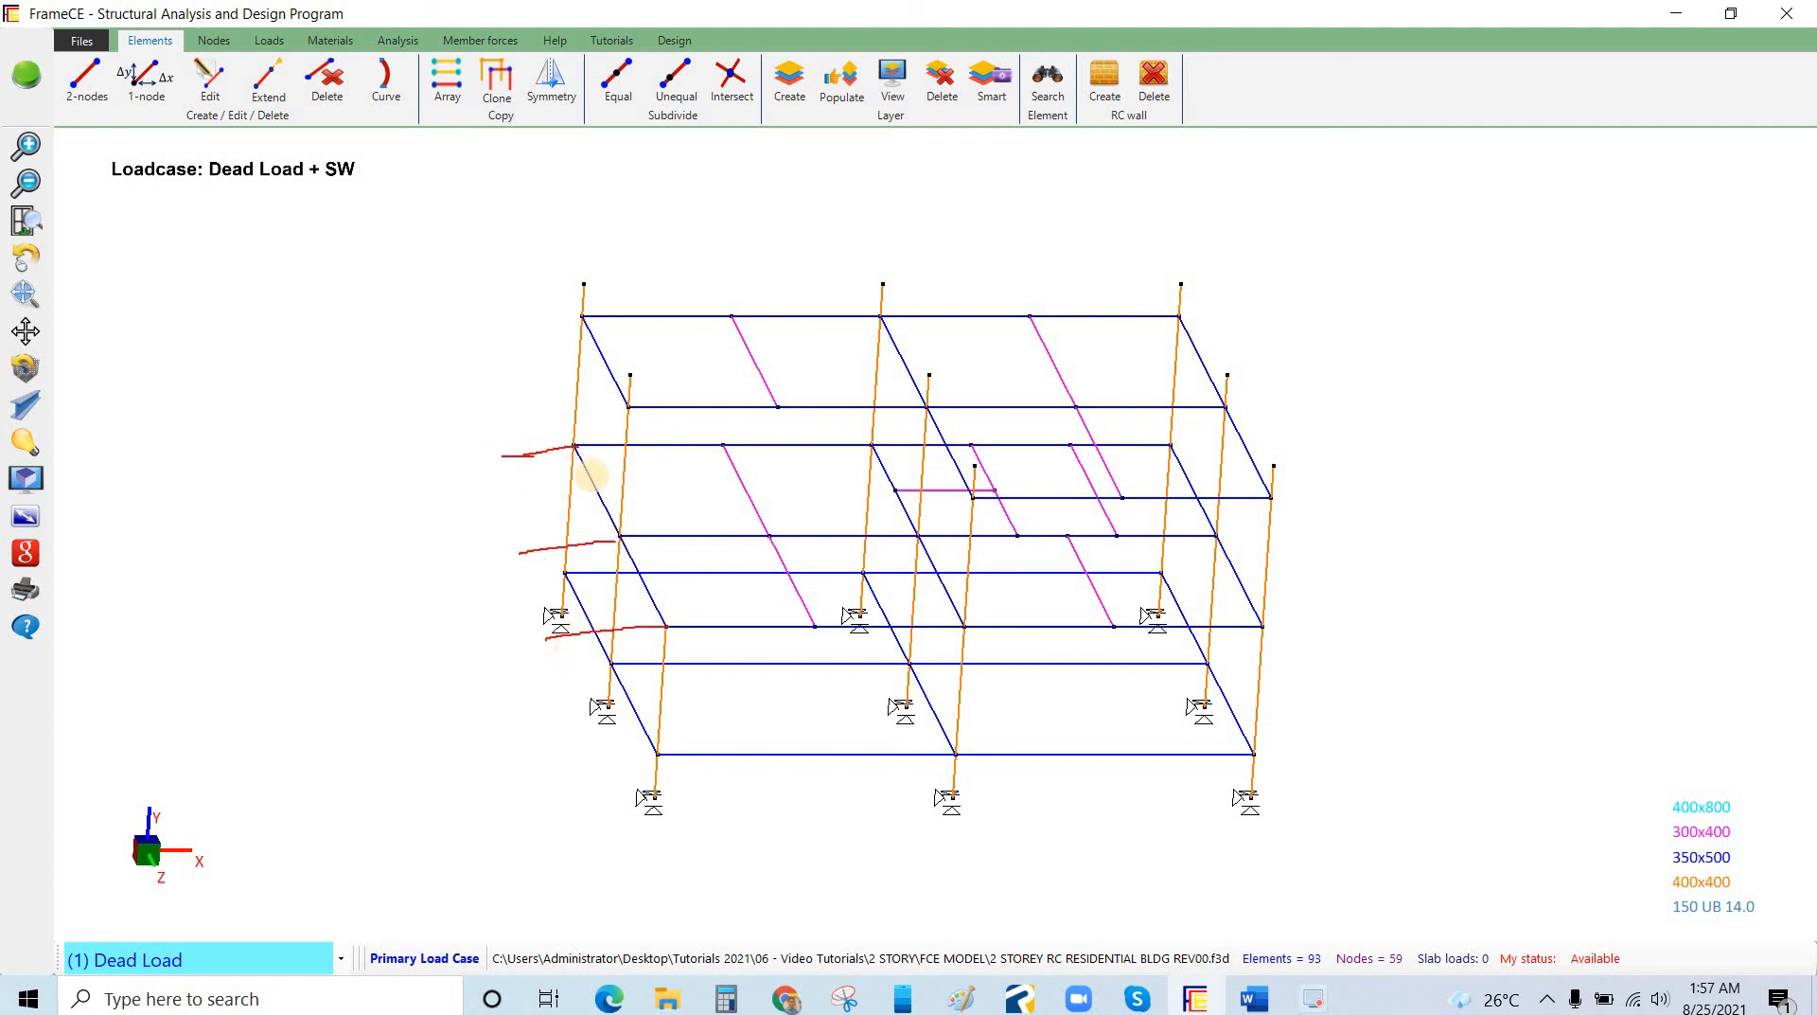
left_click(28, 292)
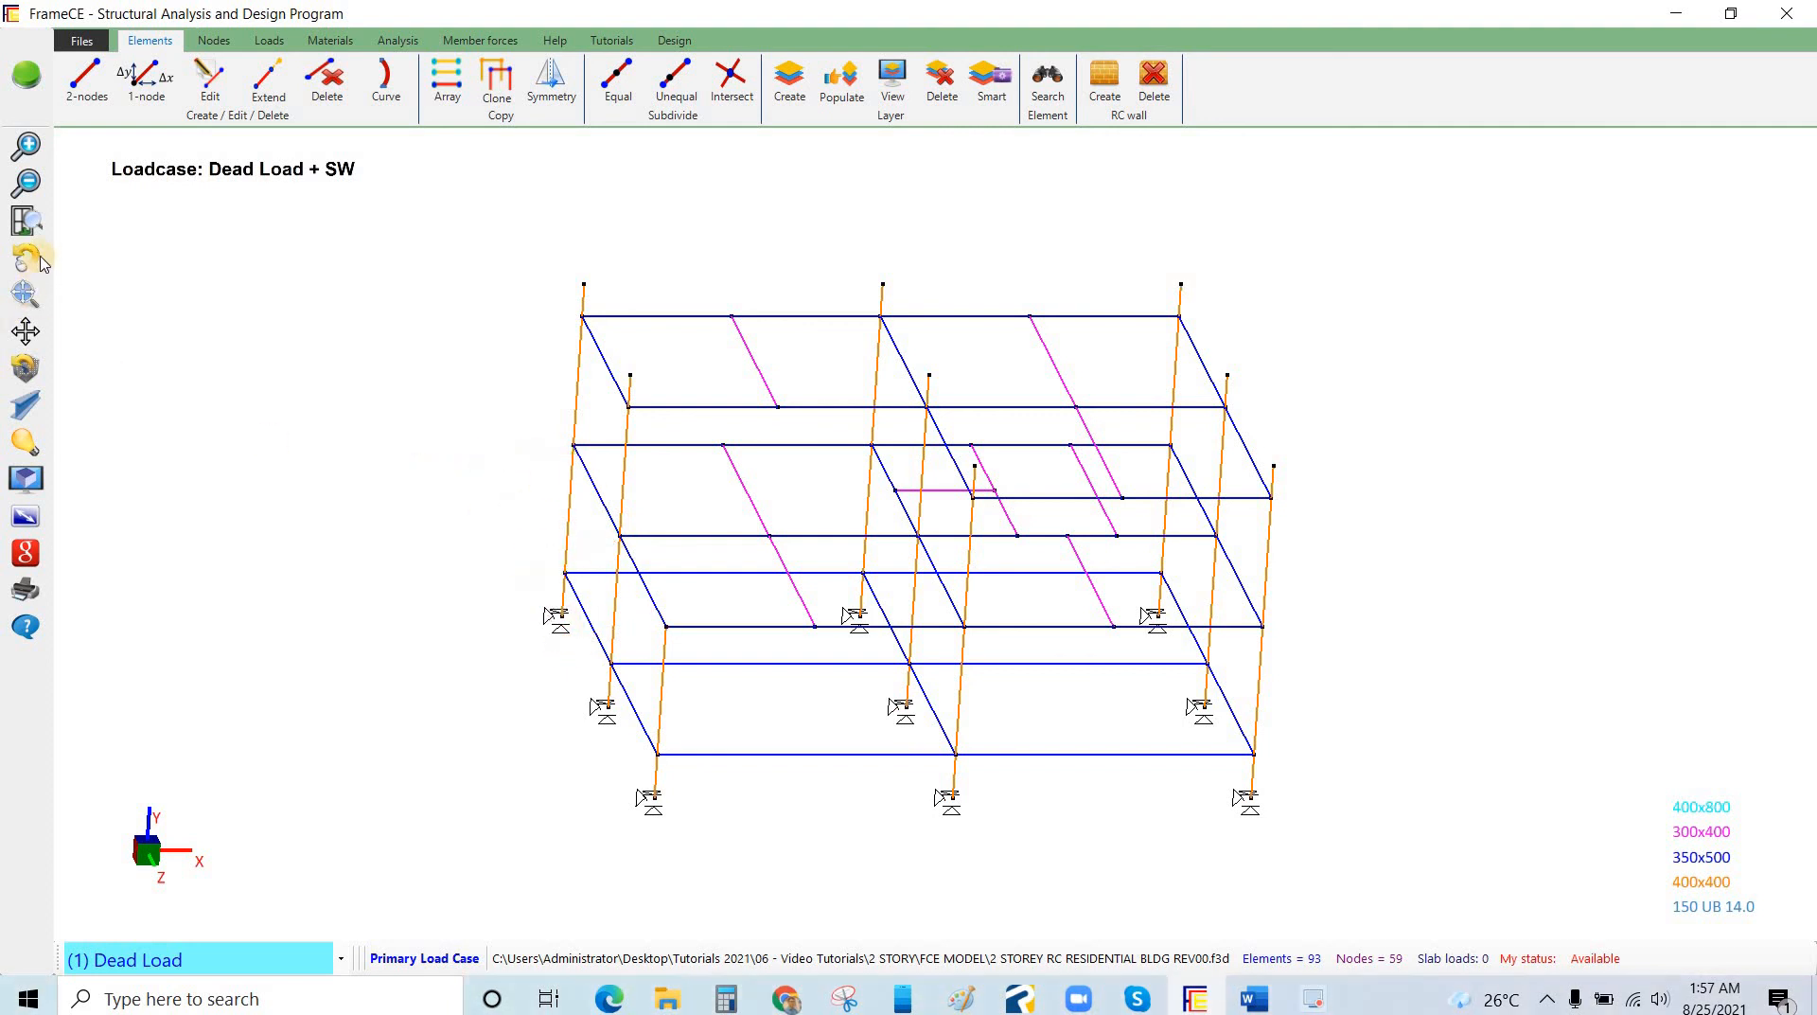
Create a 300x400 cantilever beam from the rear second-floor corner node using the 1-node tool with dx -1.4 m.
left_click(142, 85)
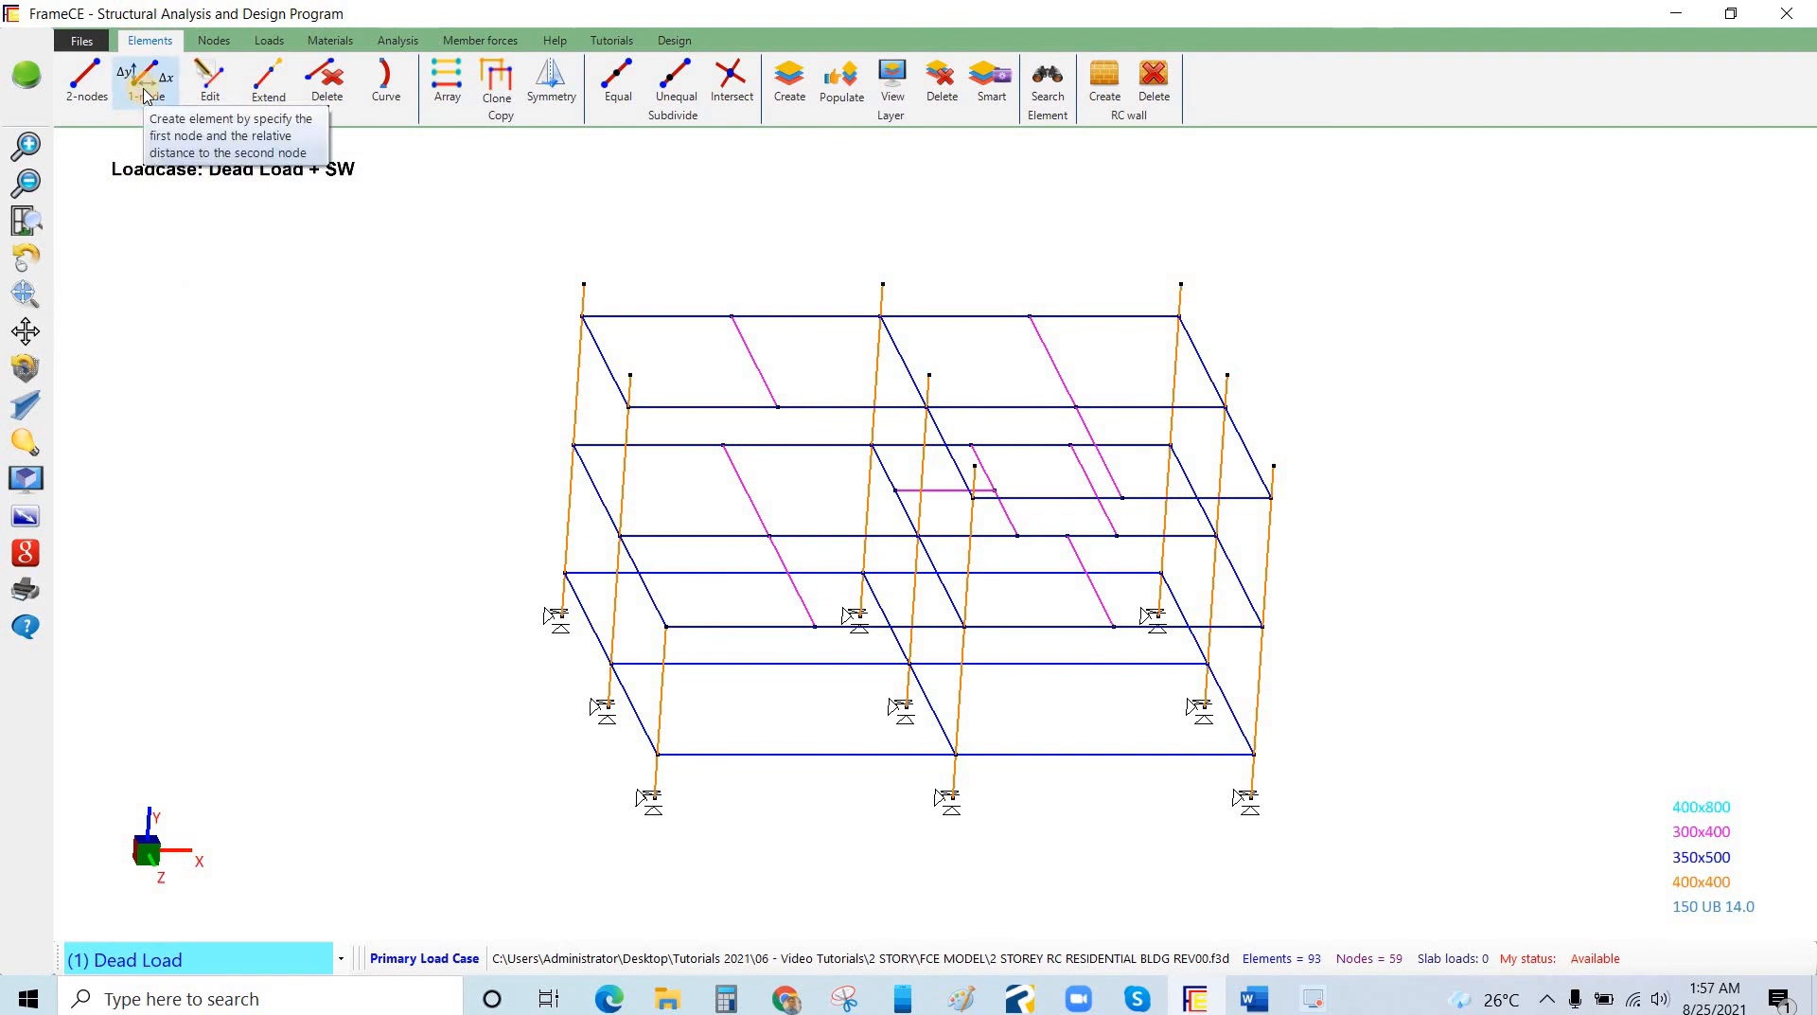
left_click(146, 90)
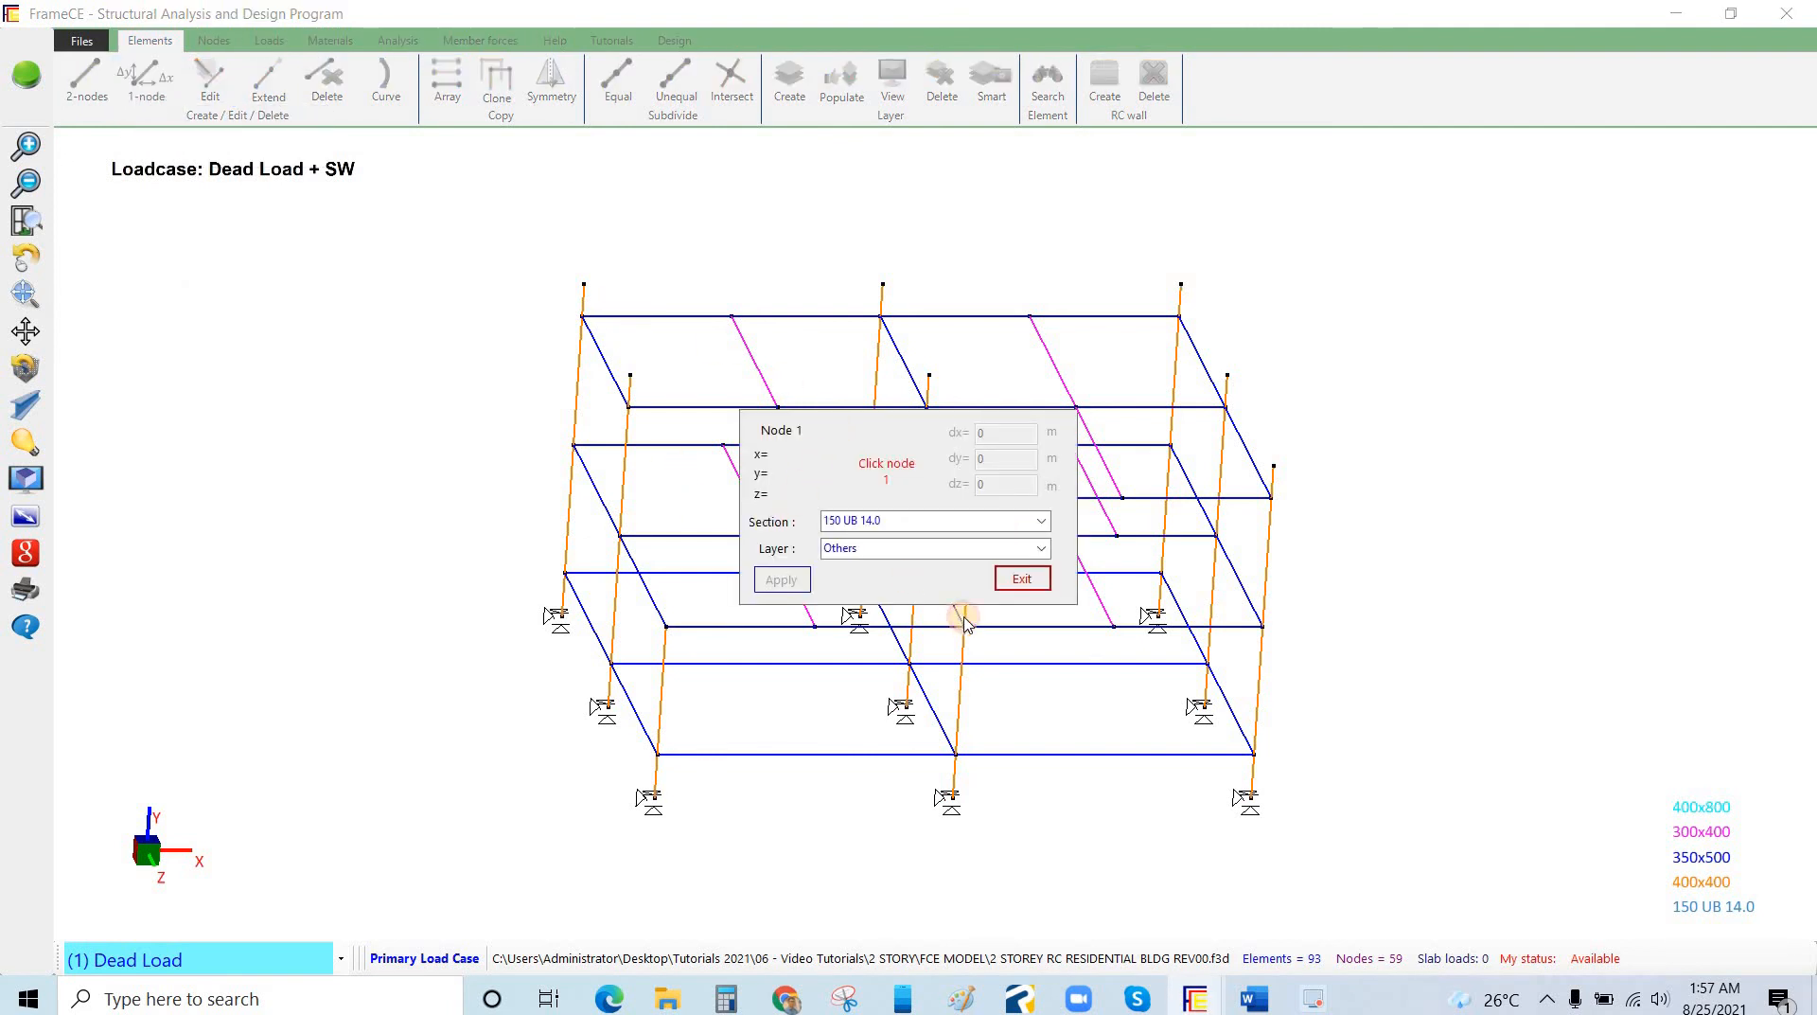
left_click(1042, 522)
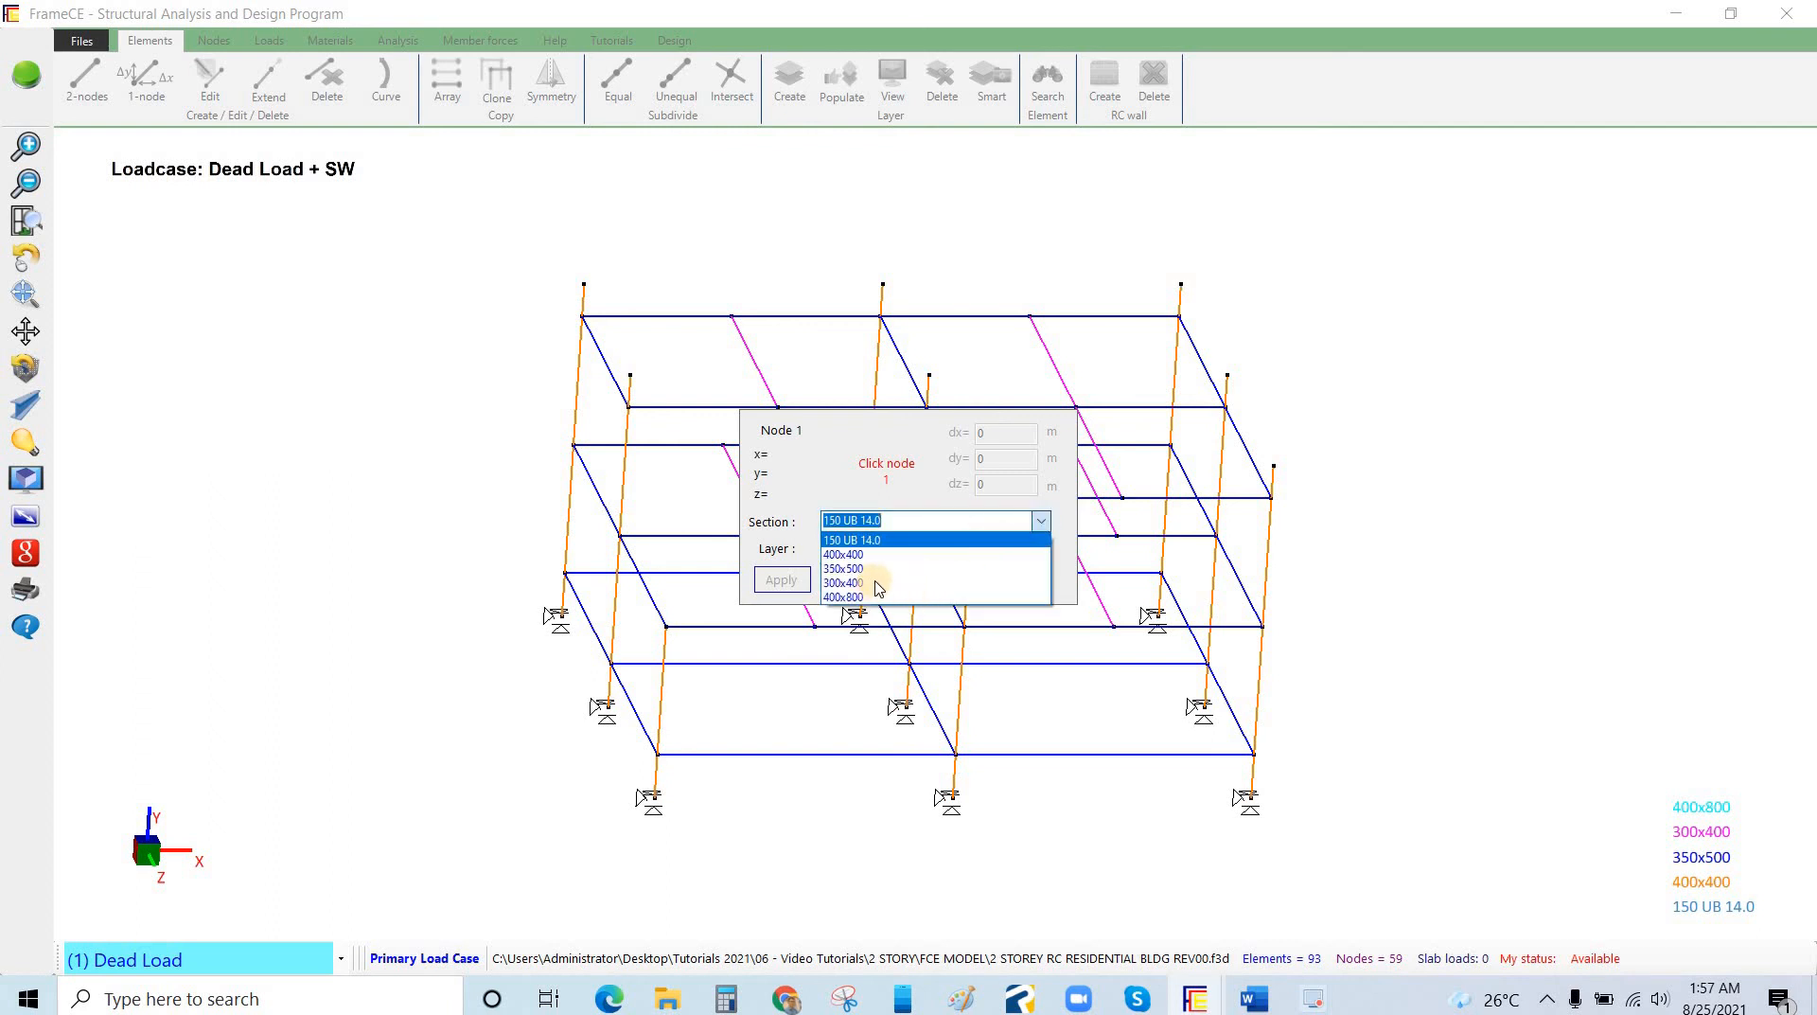
left_click(888, 625)
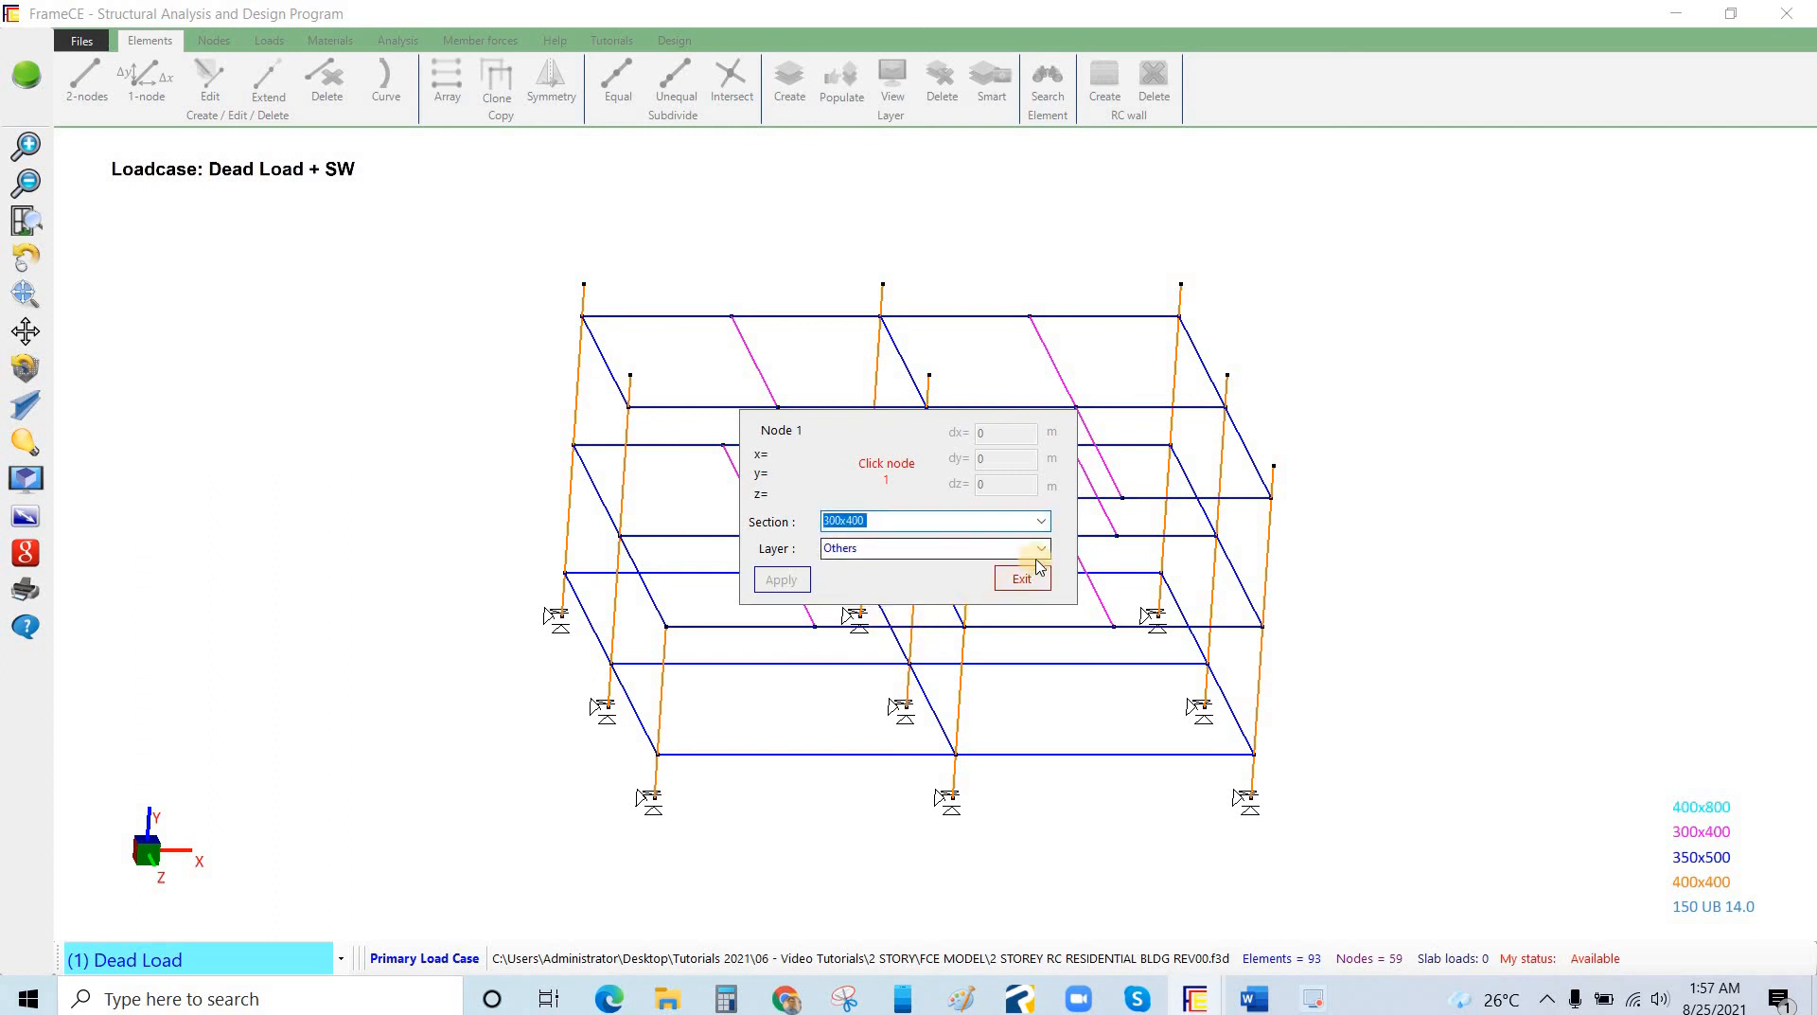
left_click(575, 445)
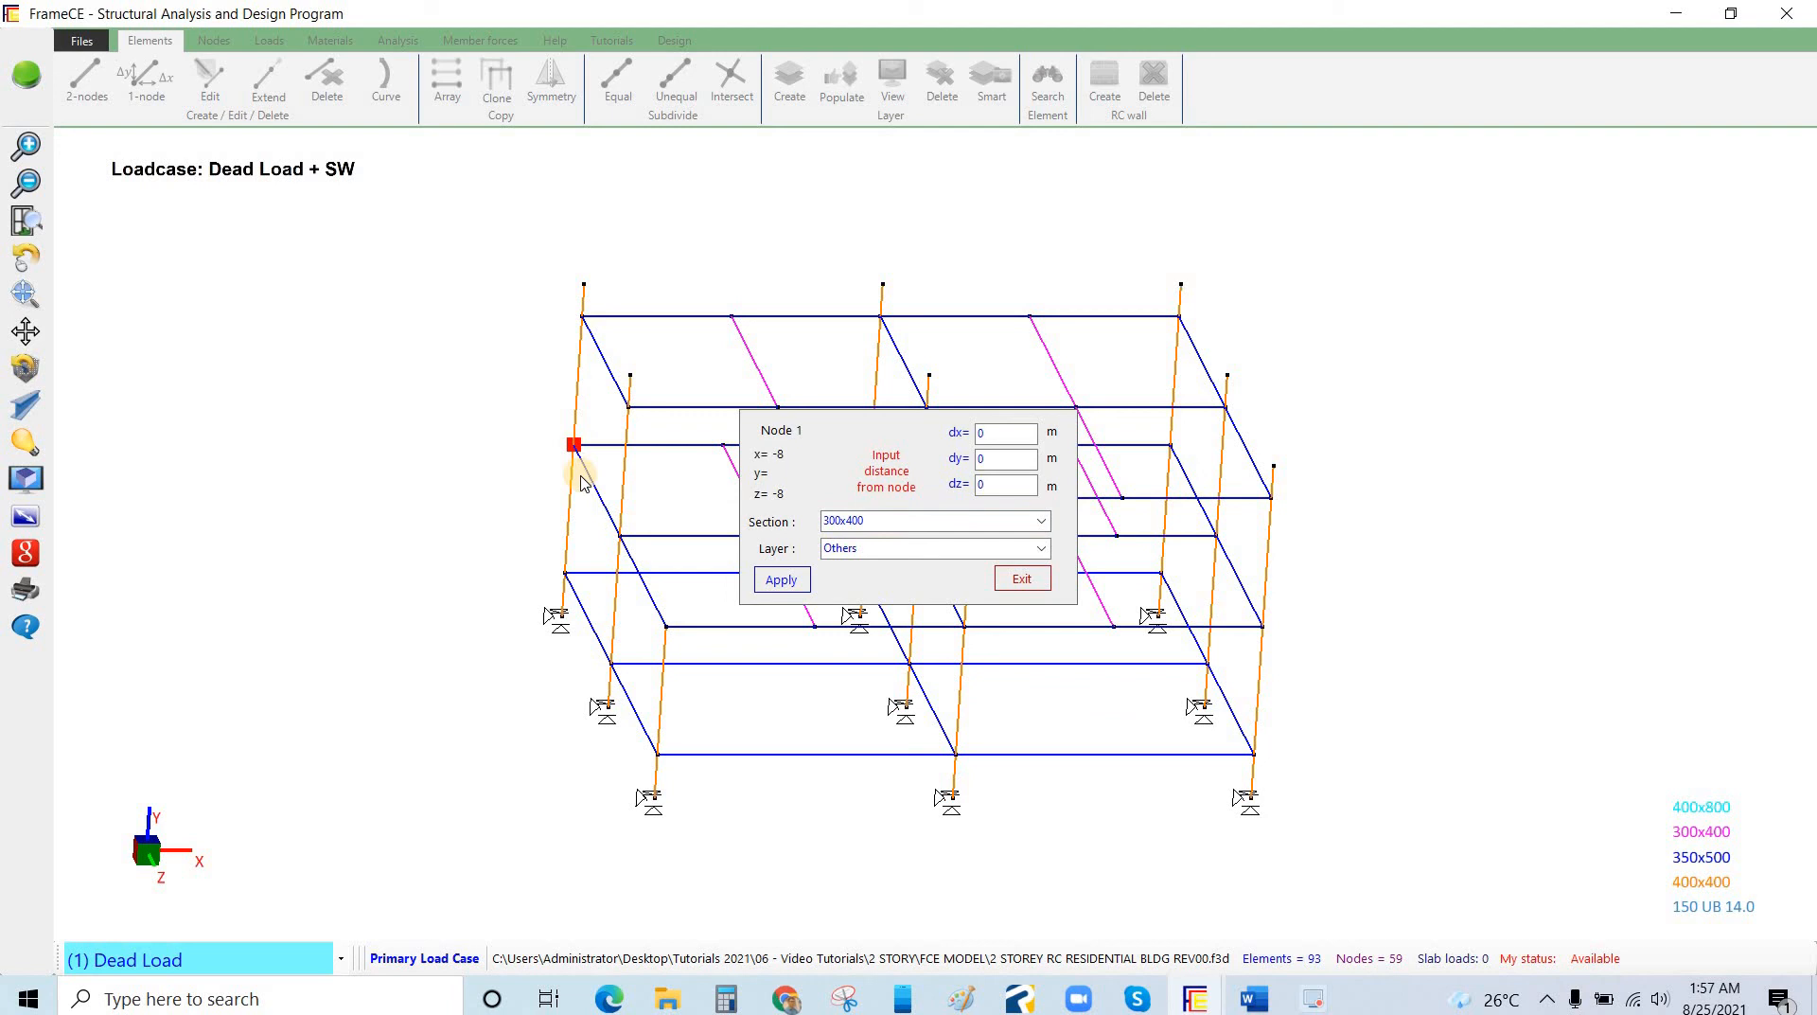
left_click(1015, 434)
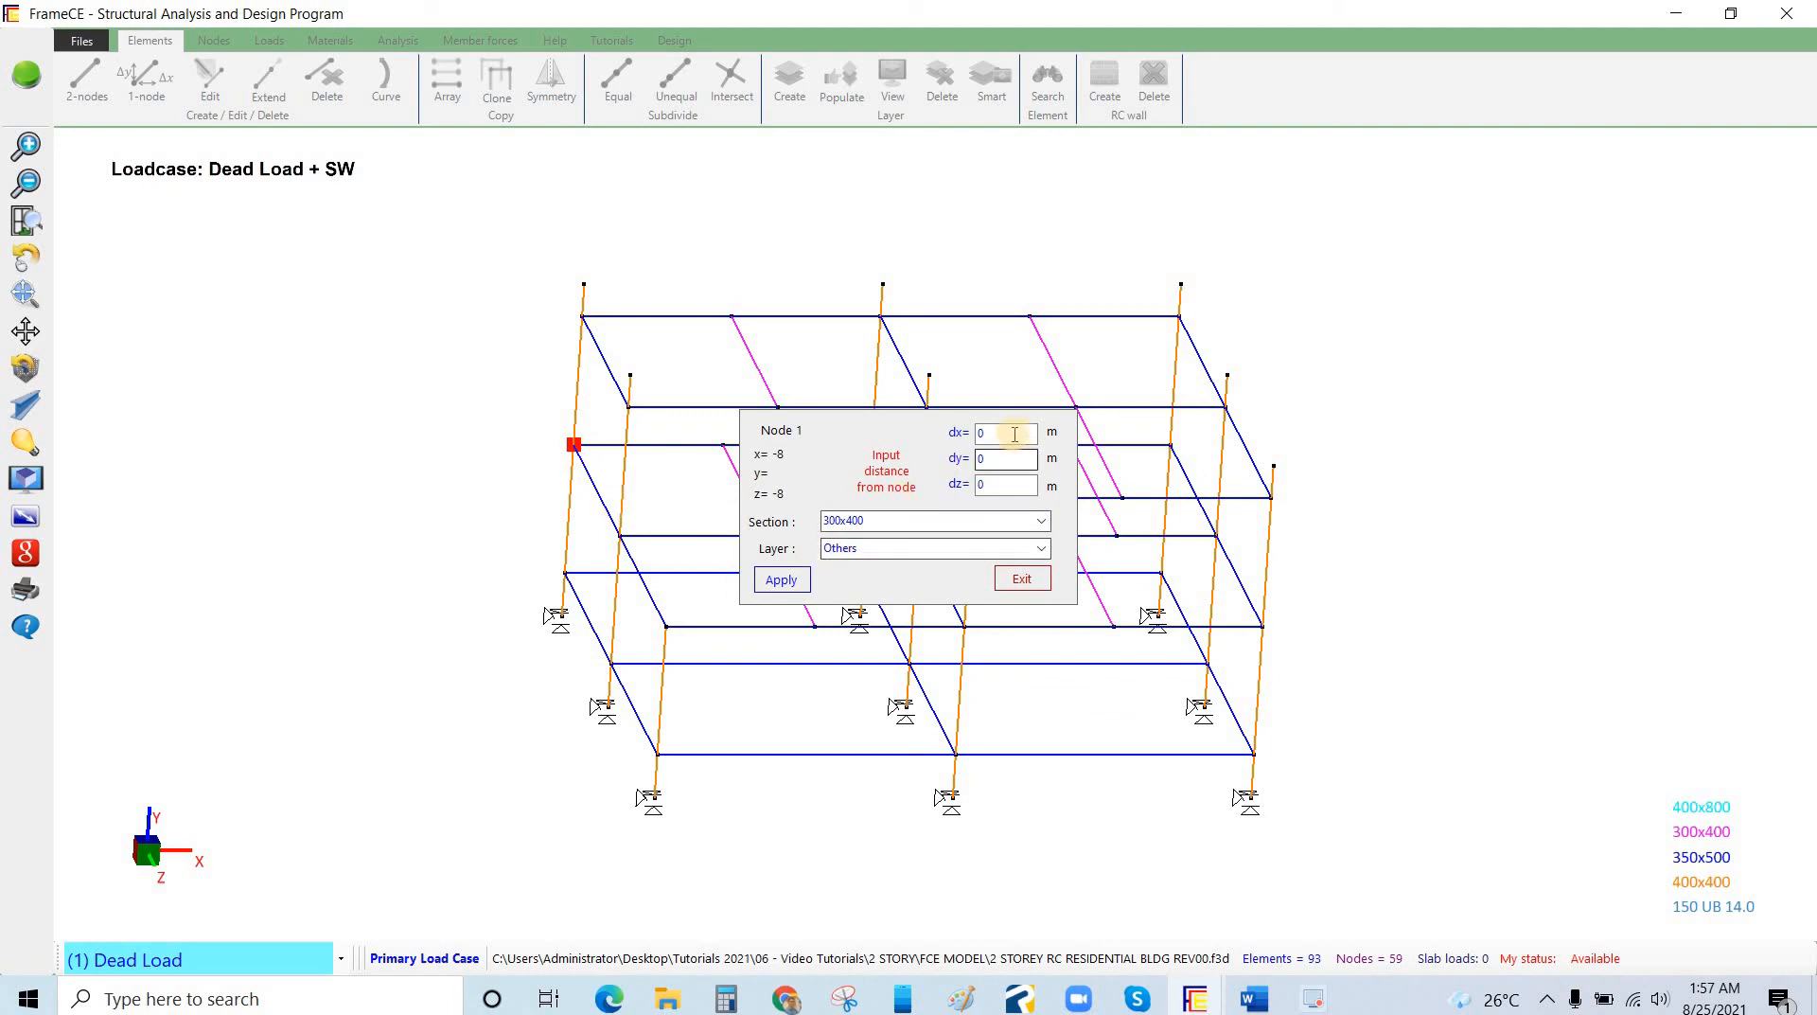
left_click(1015, 436)
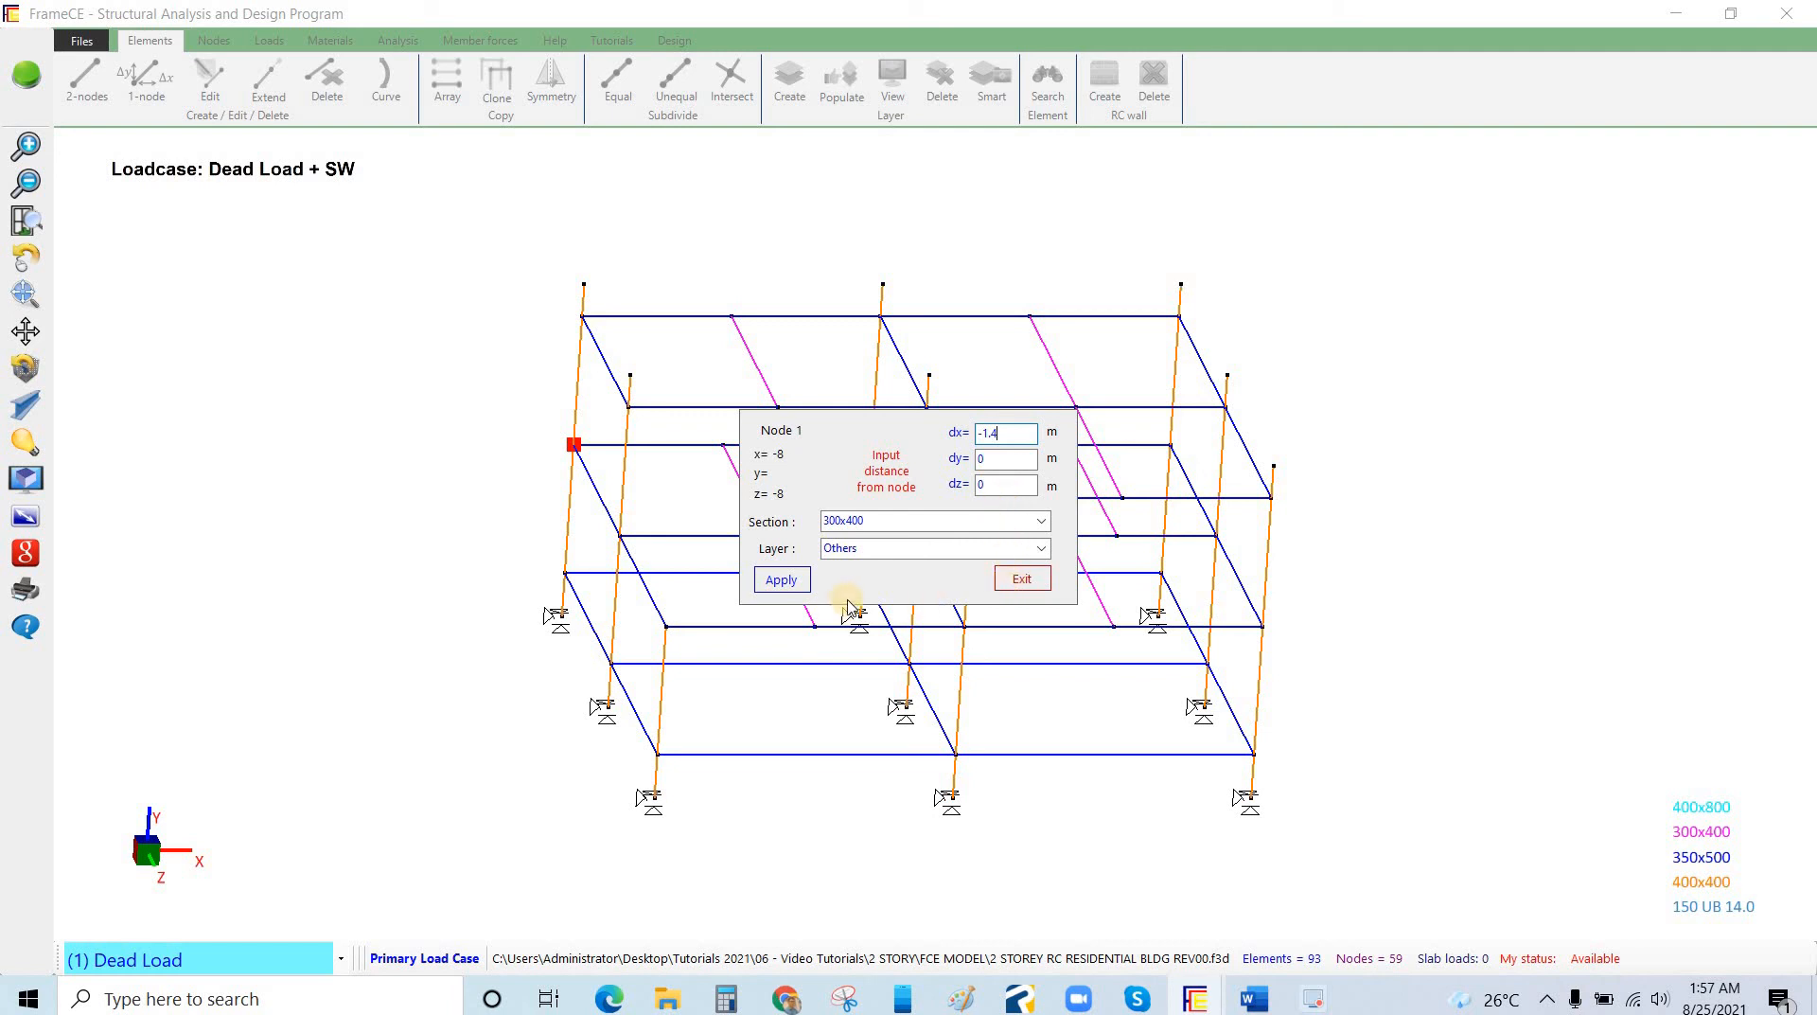
left_click(795, 575)
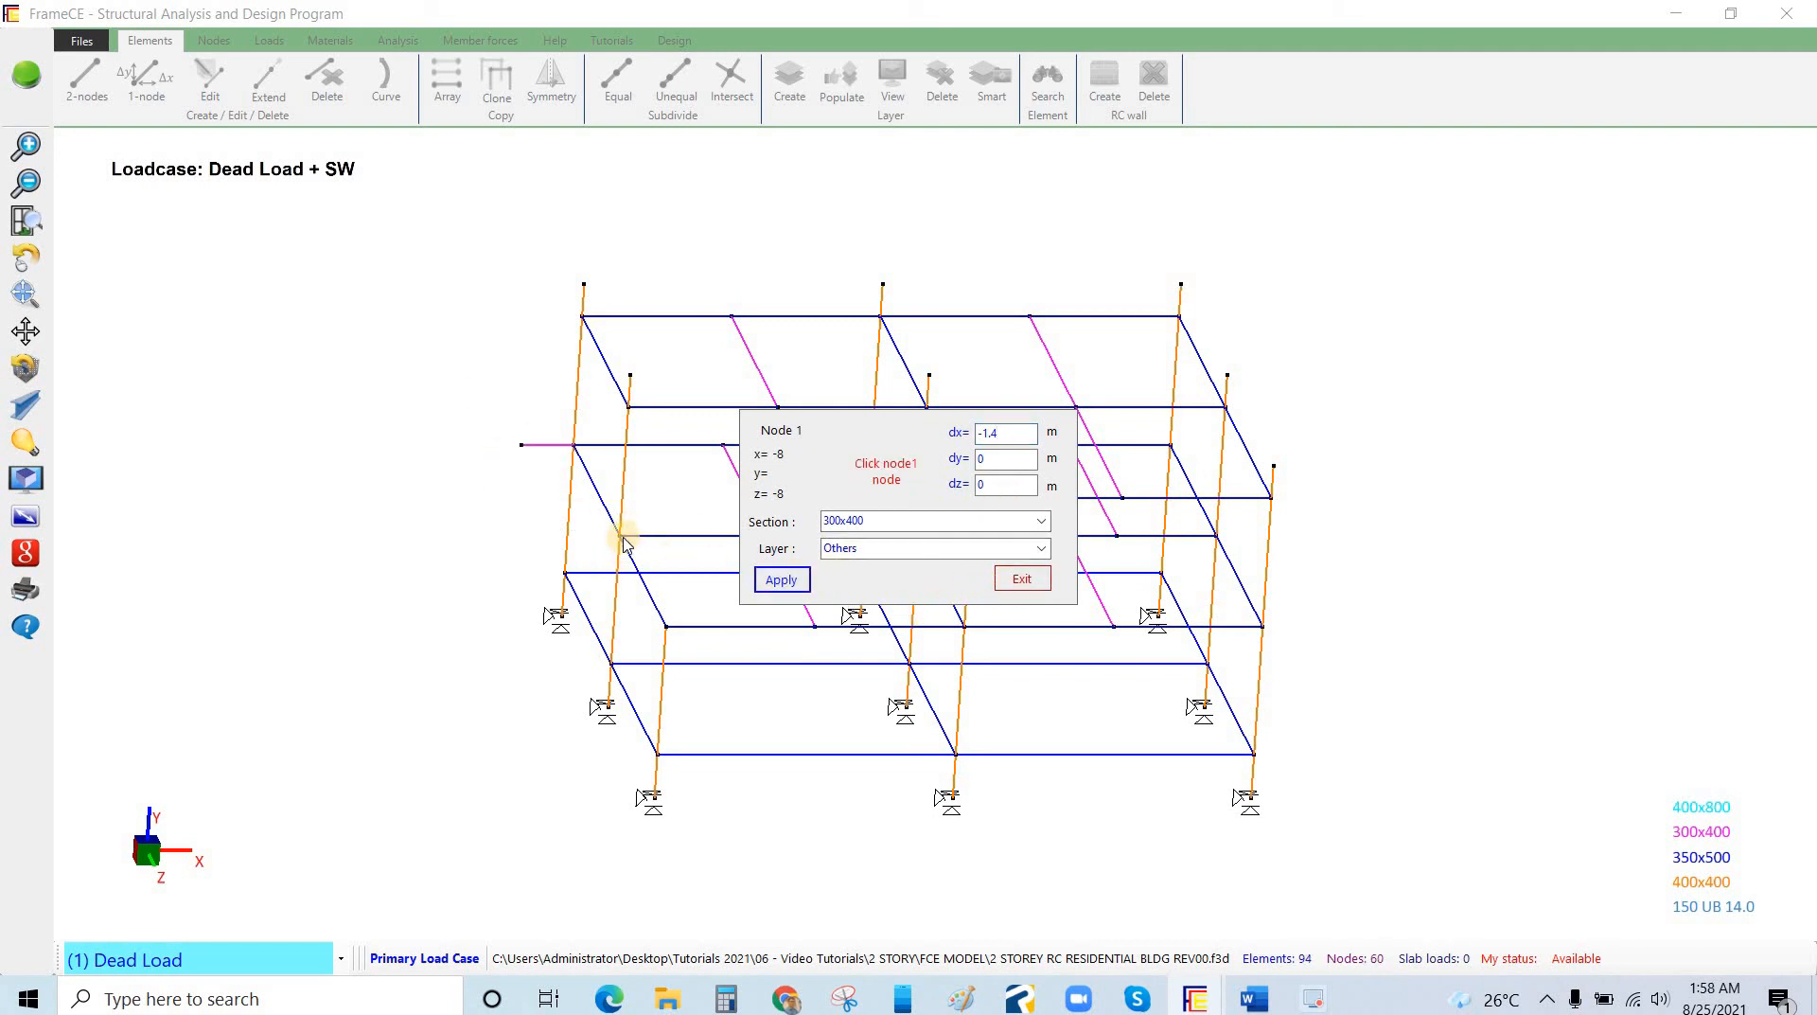
Add 300x400 cantilever beams with dx -1.4 m at the middle and front nodes of the same second-floor edge.
left_click(801, 583)
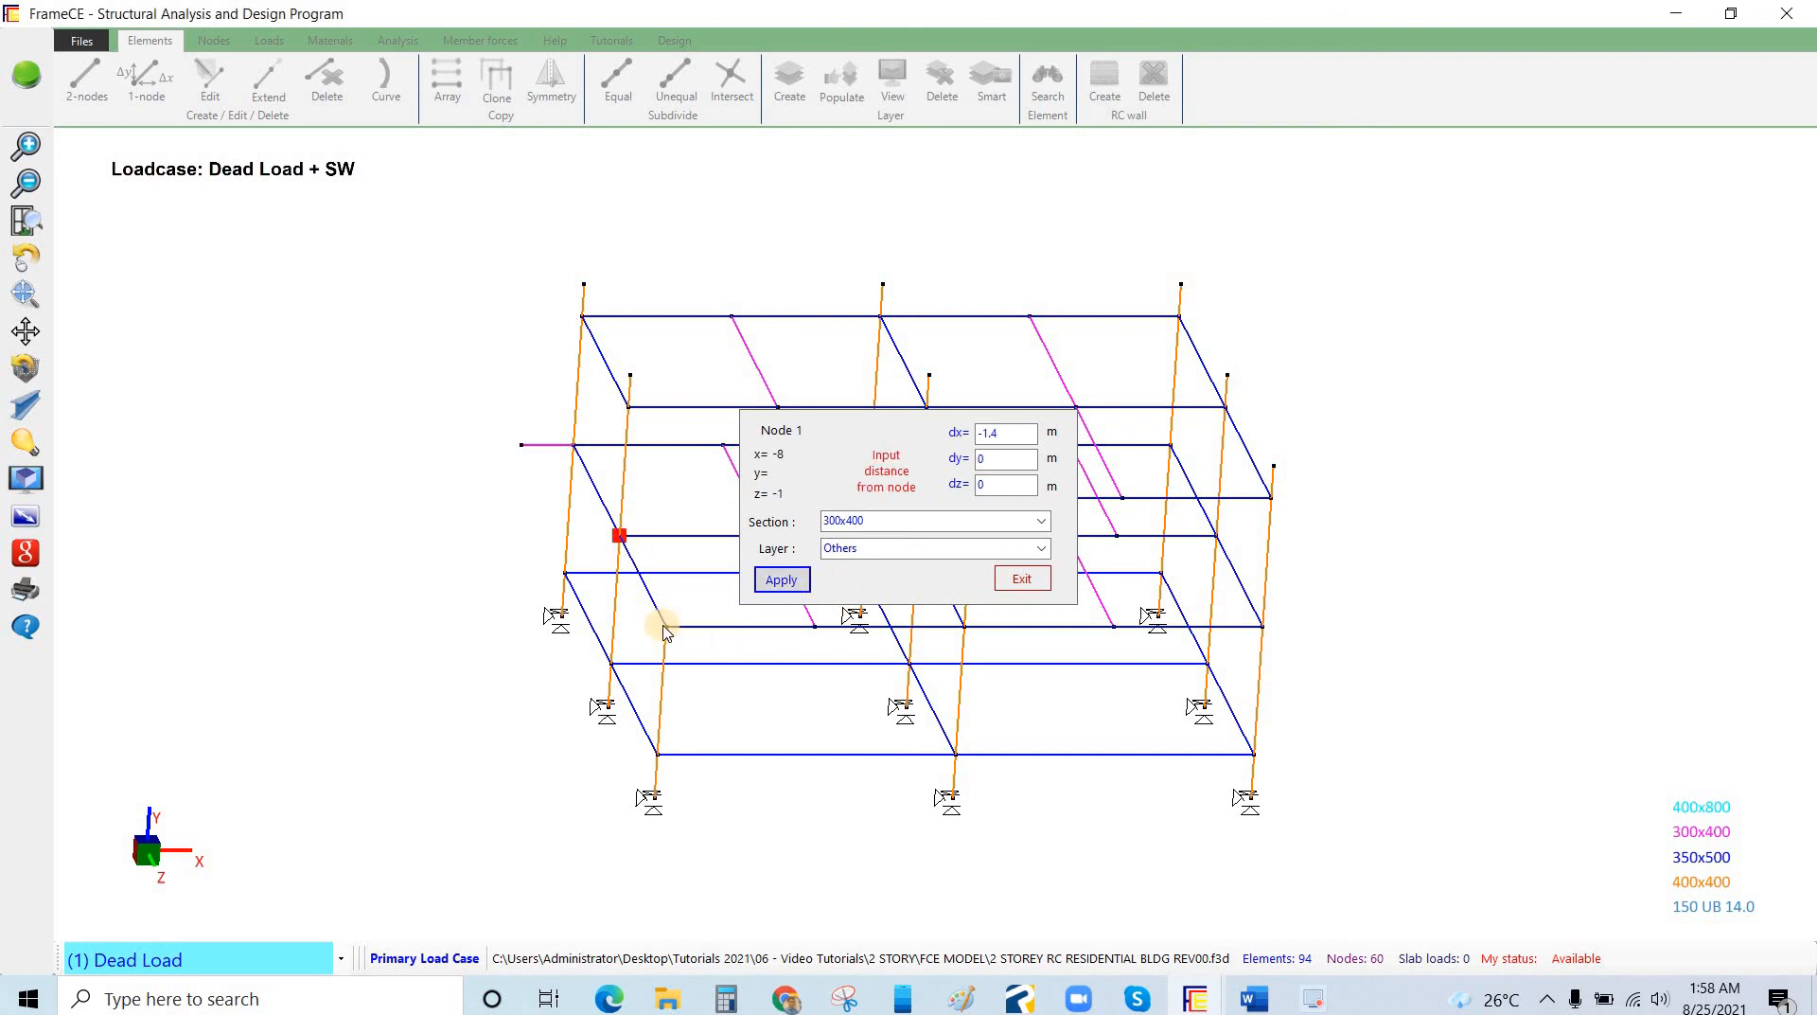
left_click(665, 626)
key("space")
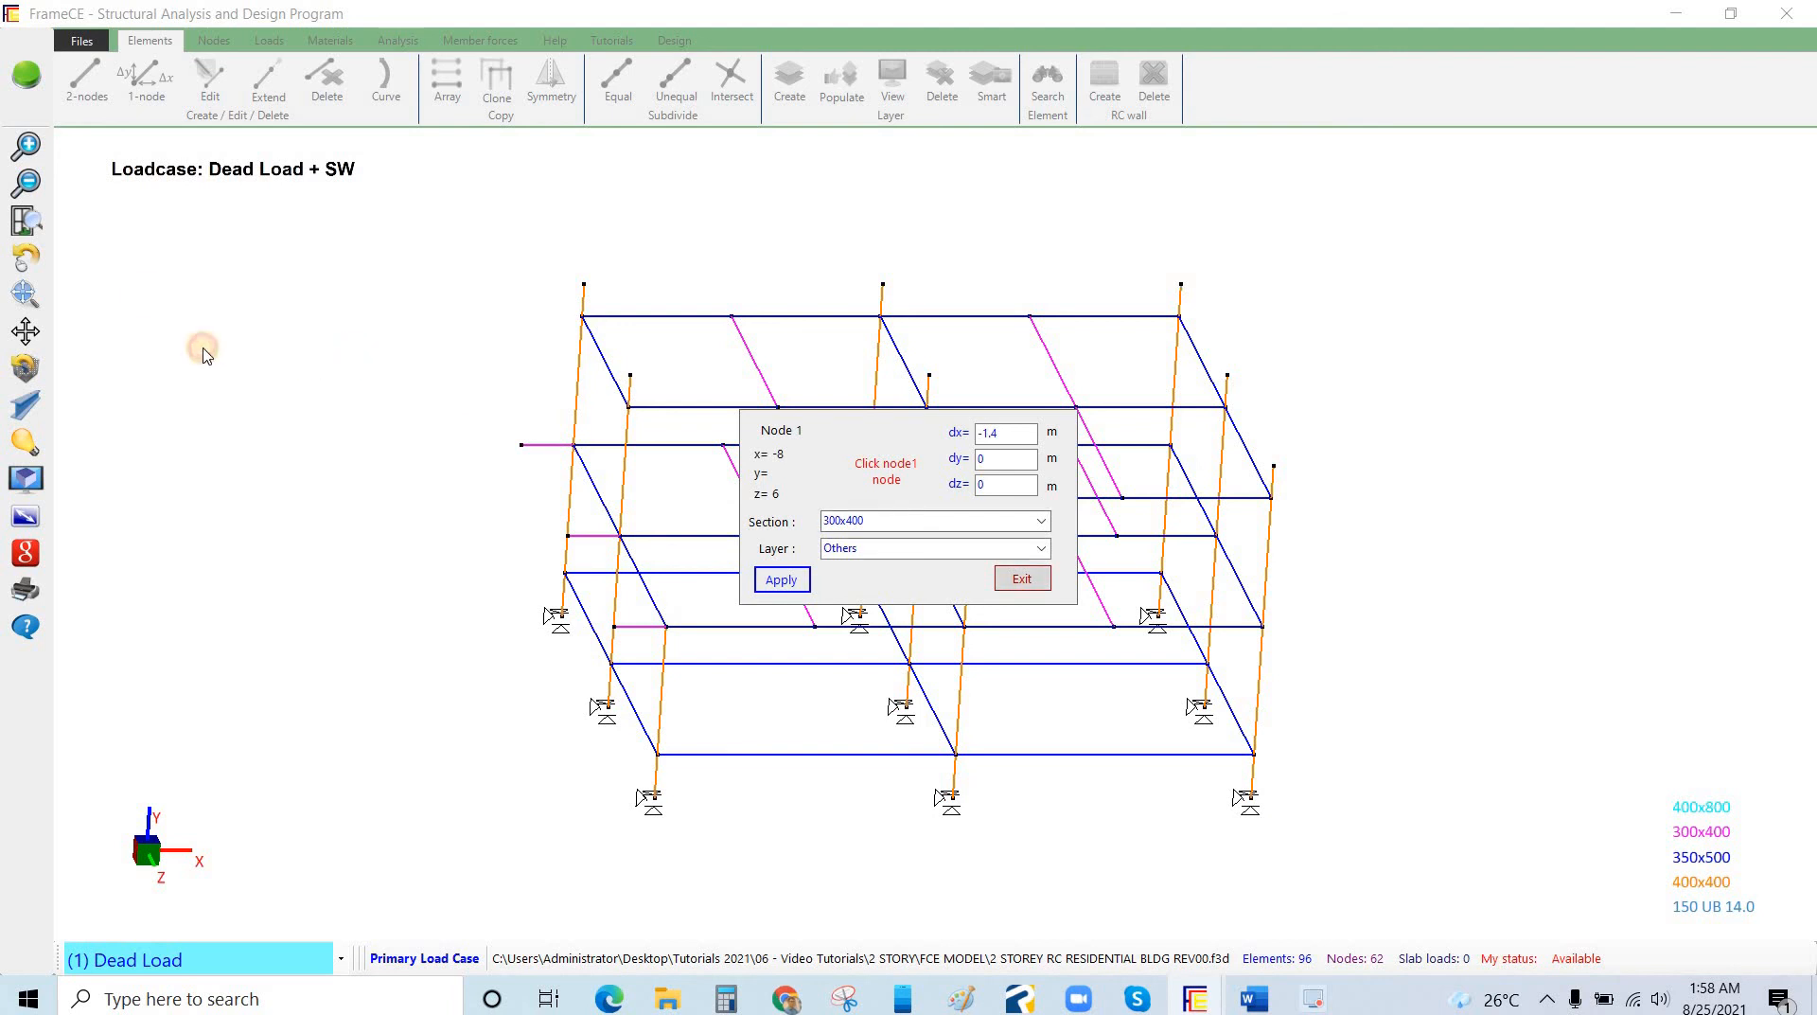
Connect the three cantilever tips with 300x400 edge beams using the 2-nodes tool.
left_click(26, 294)
left_click_drag(334, 339, 275, 351)
left_click(81, 86)
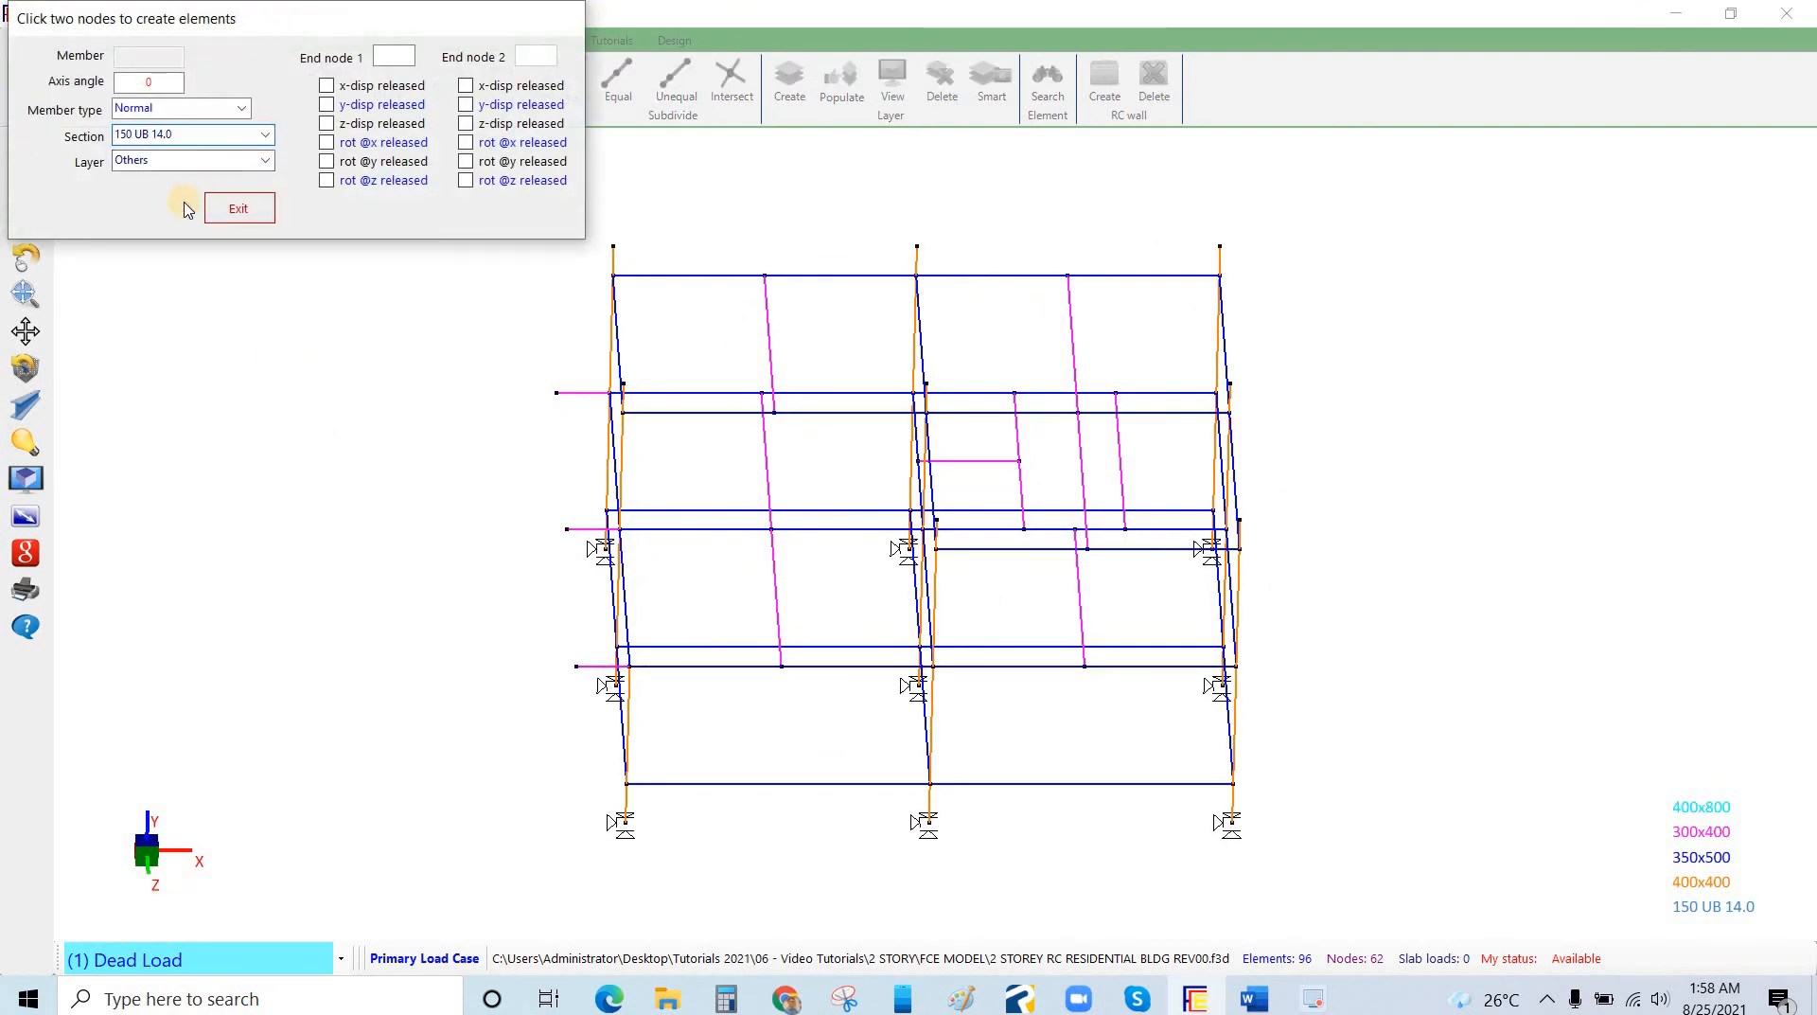
left_click(150, 212)
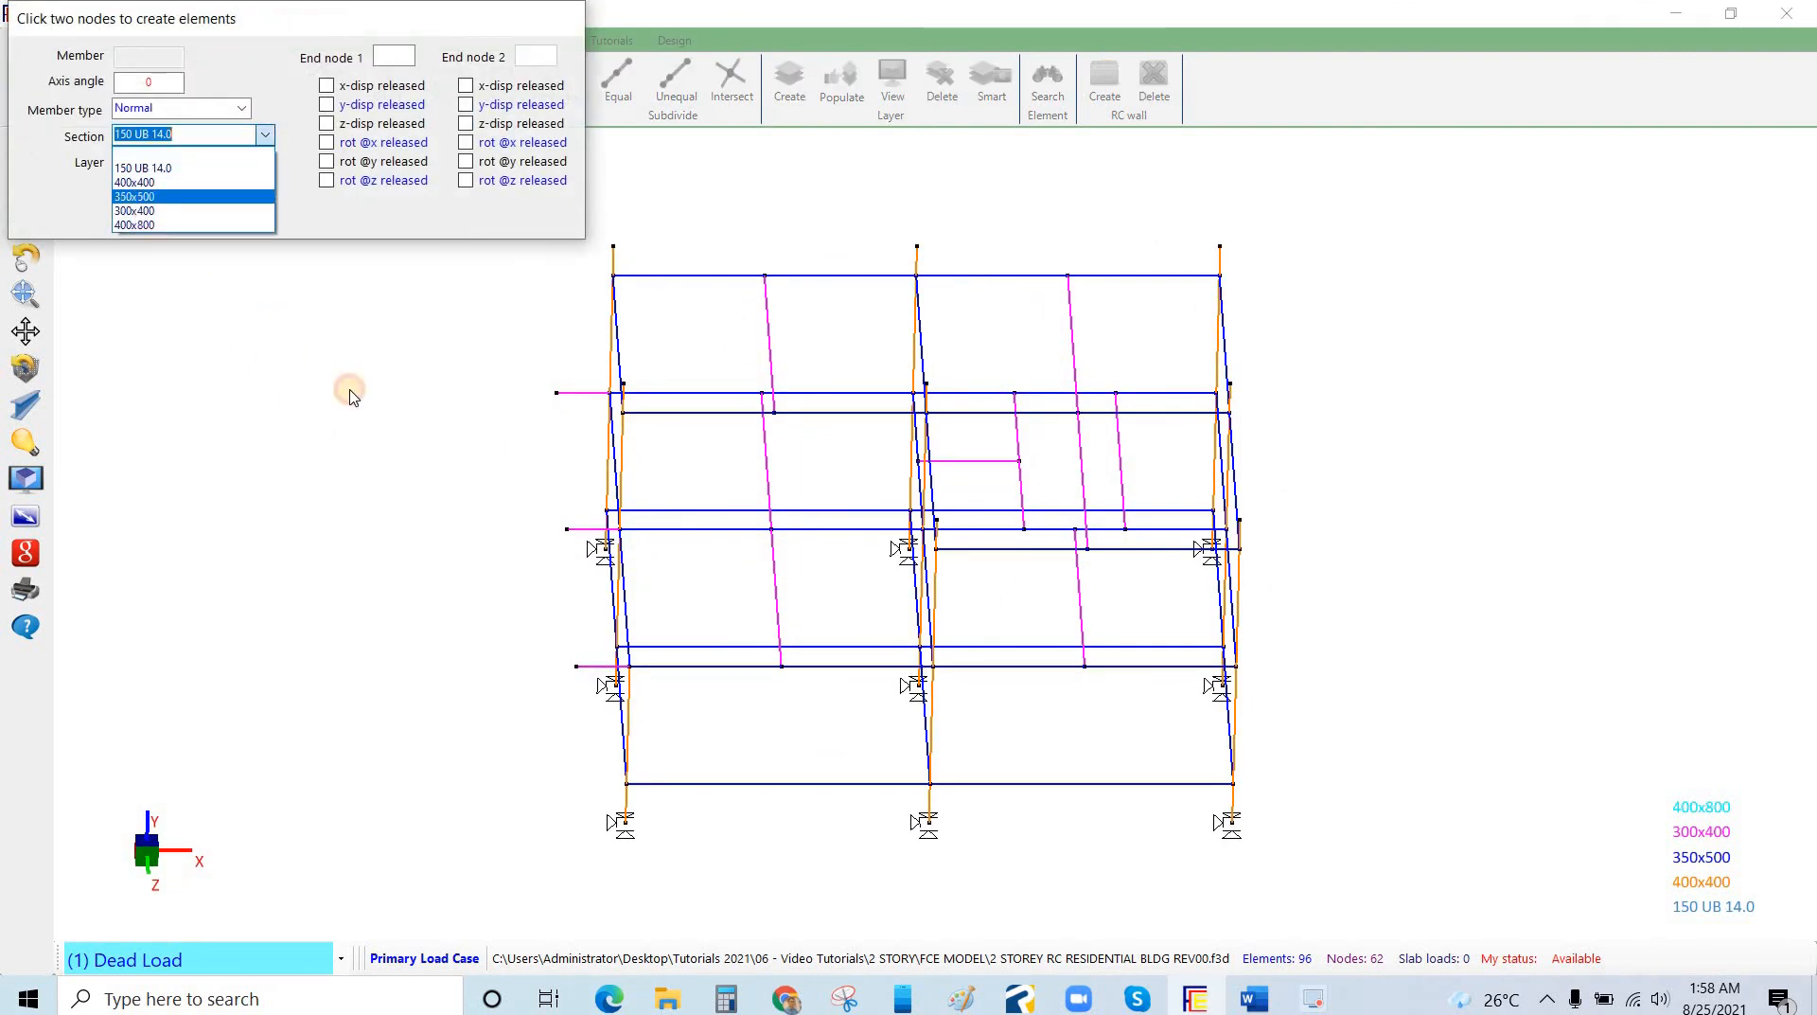
left_click(567, 530)
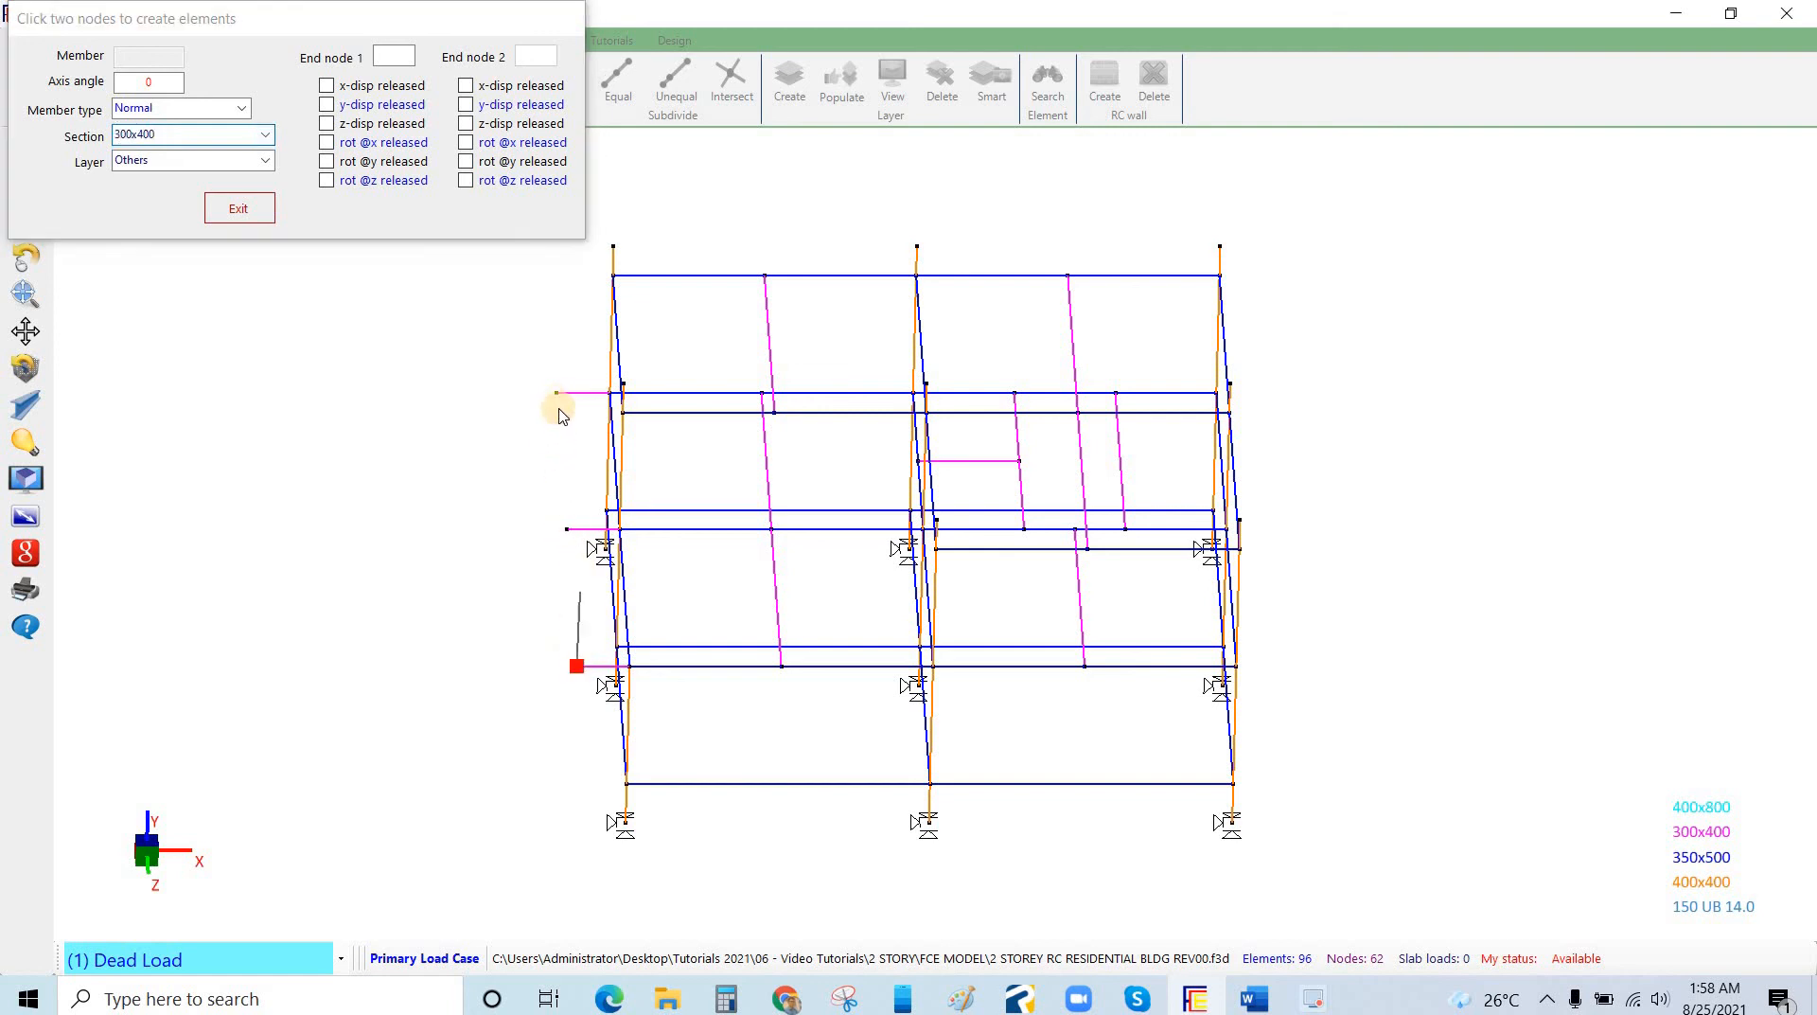
left_click(558, 394)
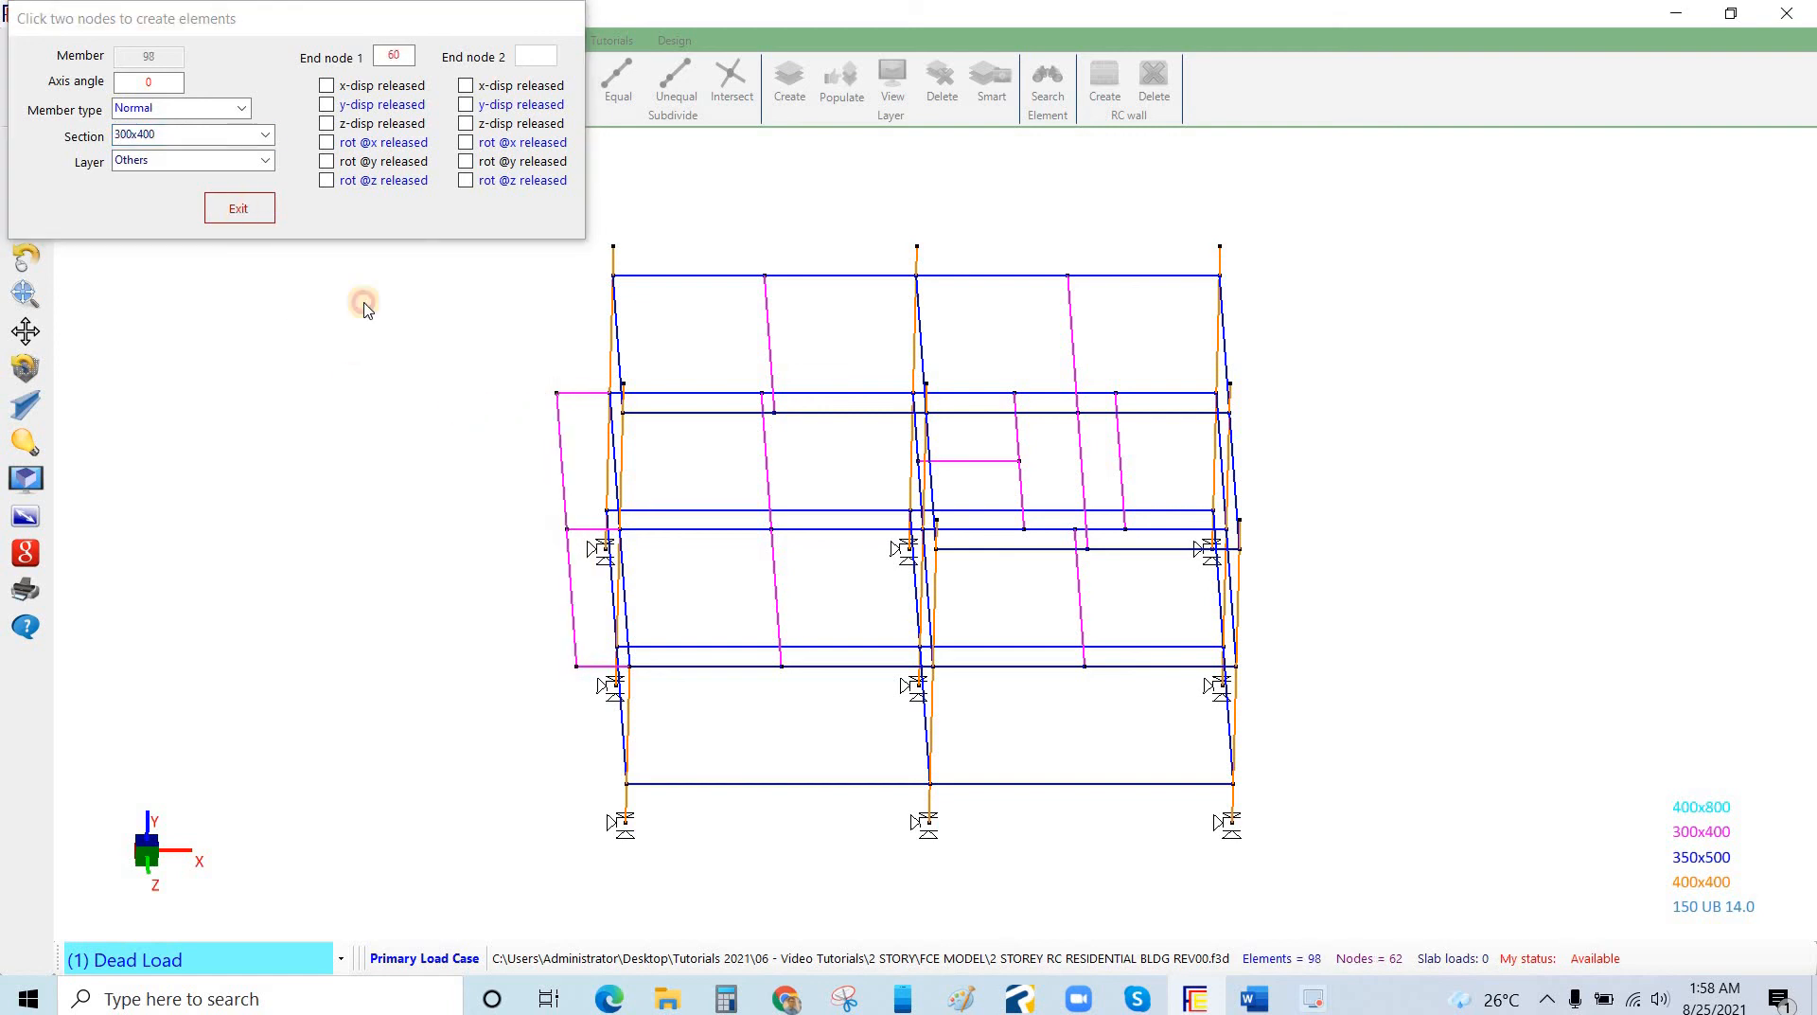
left_click(238, 208)
Create a vertical 150 UB 14.0 element with dy 1 m from the rear cantilever tip.
mouse_move(405, 561)
left_mouse_down()
mouse_move(255, 519)
mouse_move(297, 609)
mouse_move(263, 604)
mouse_move(329, 596)
mouse_move(318, 684)
mouse_move(318, 561)
mouse_move(294, 560)
mouse_move(600, 641)
mouse_move(486, 649)
mouse_move(438, 677)
mouse_move(405, 561)
left_mouse_up()
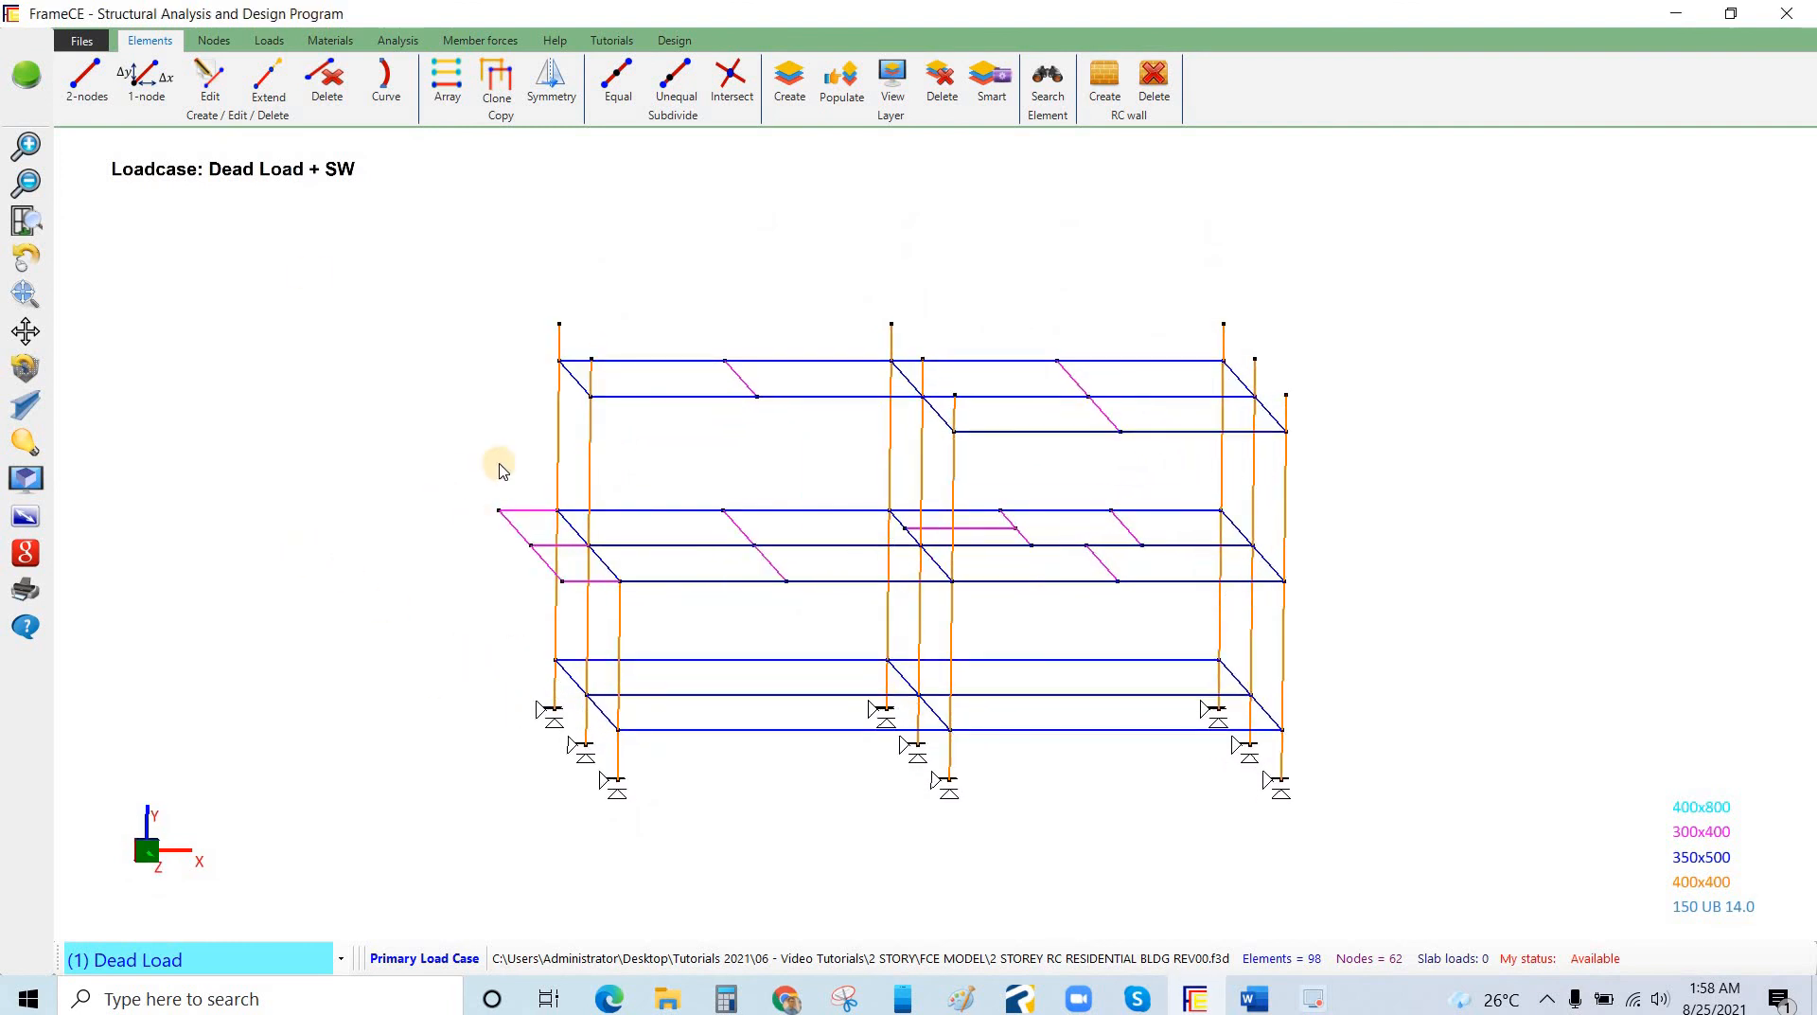
left_click(147, 78)
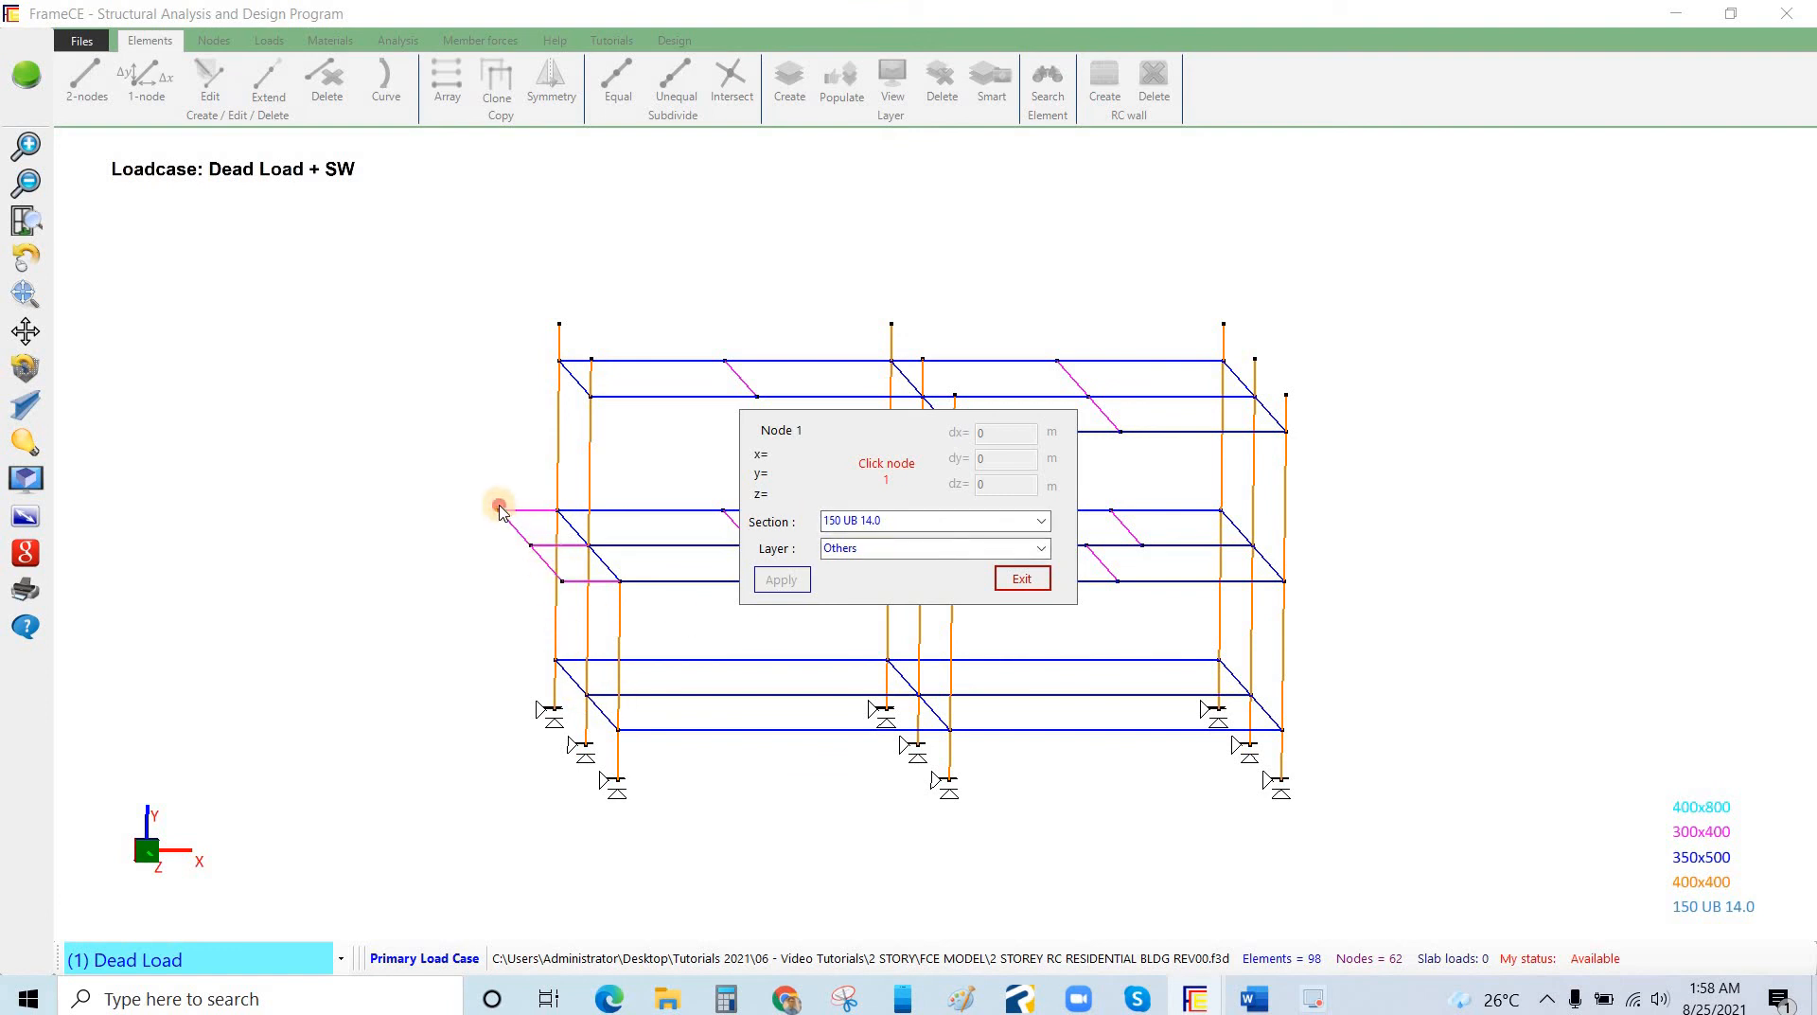
left_click(500, 512)
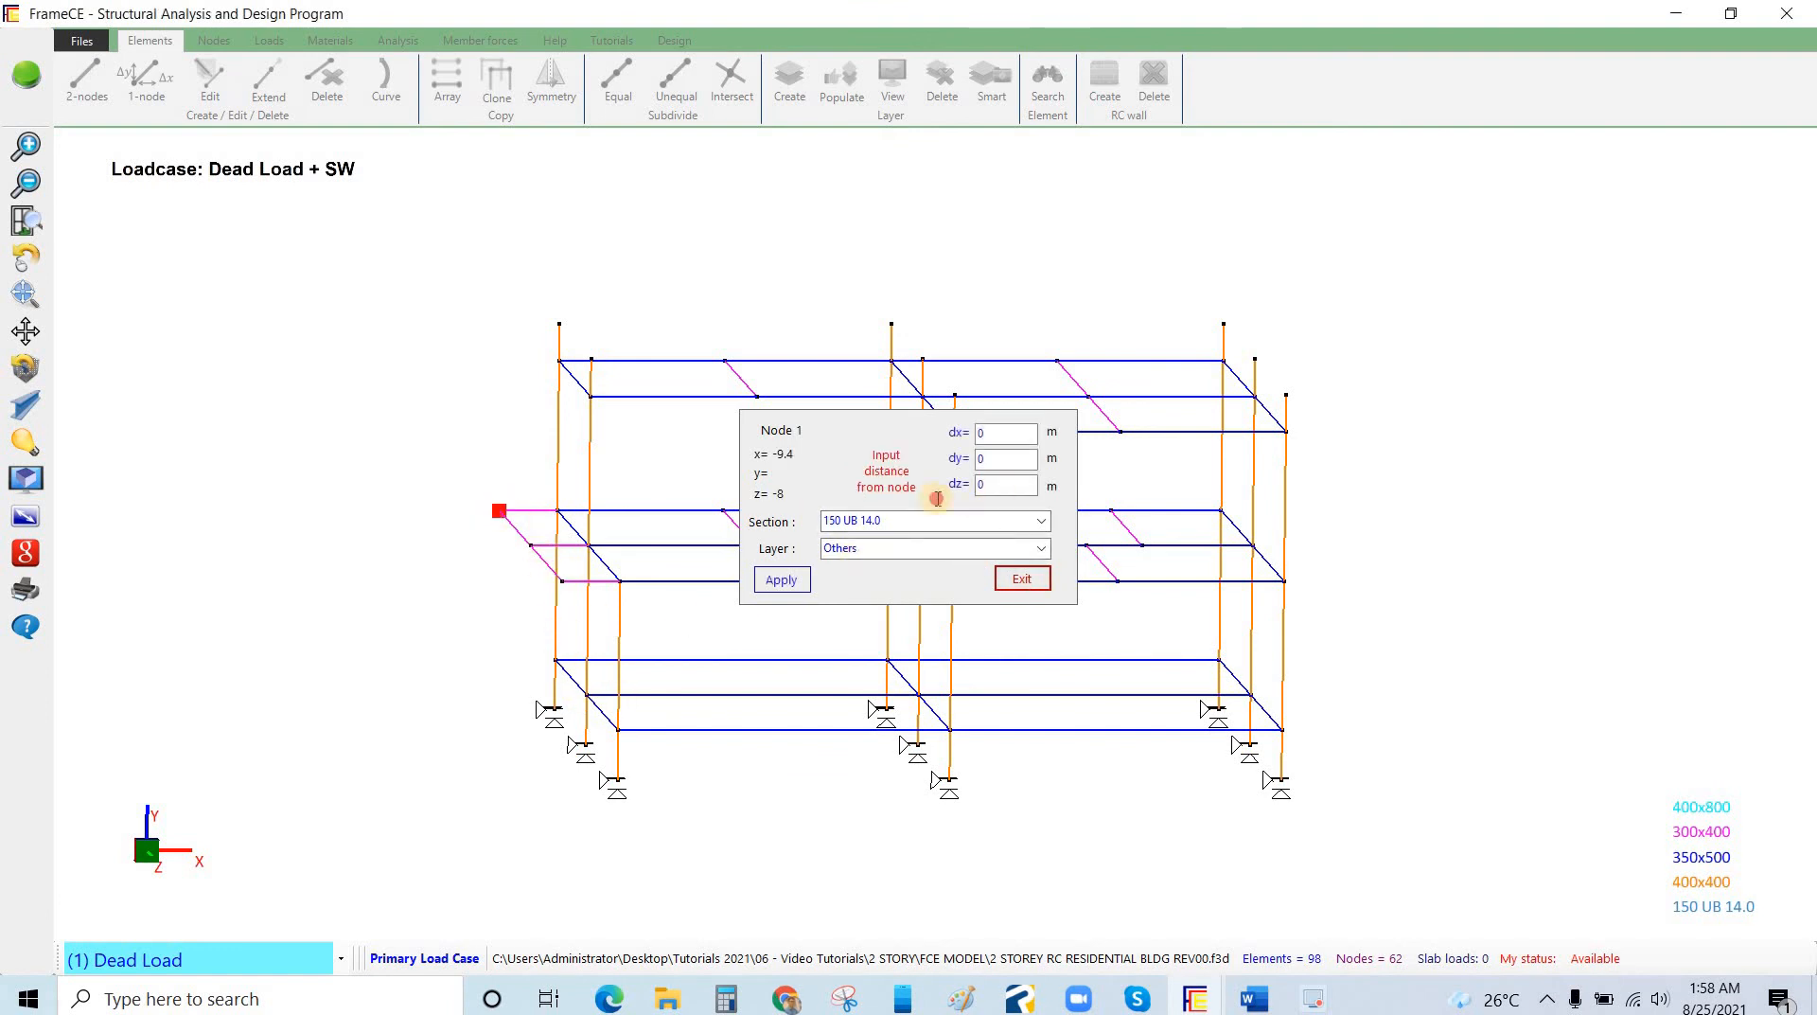
left_click_drag(994, 485, 936, 499)
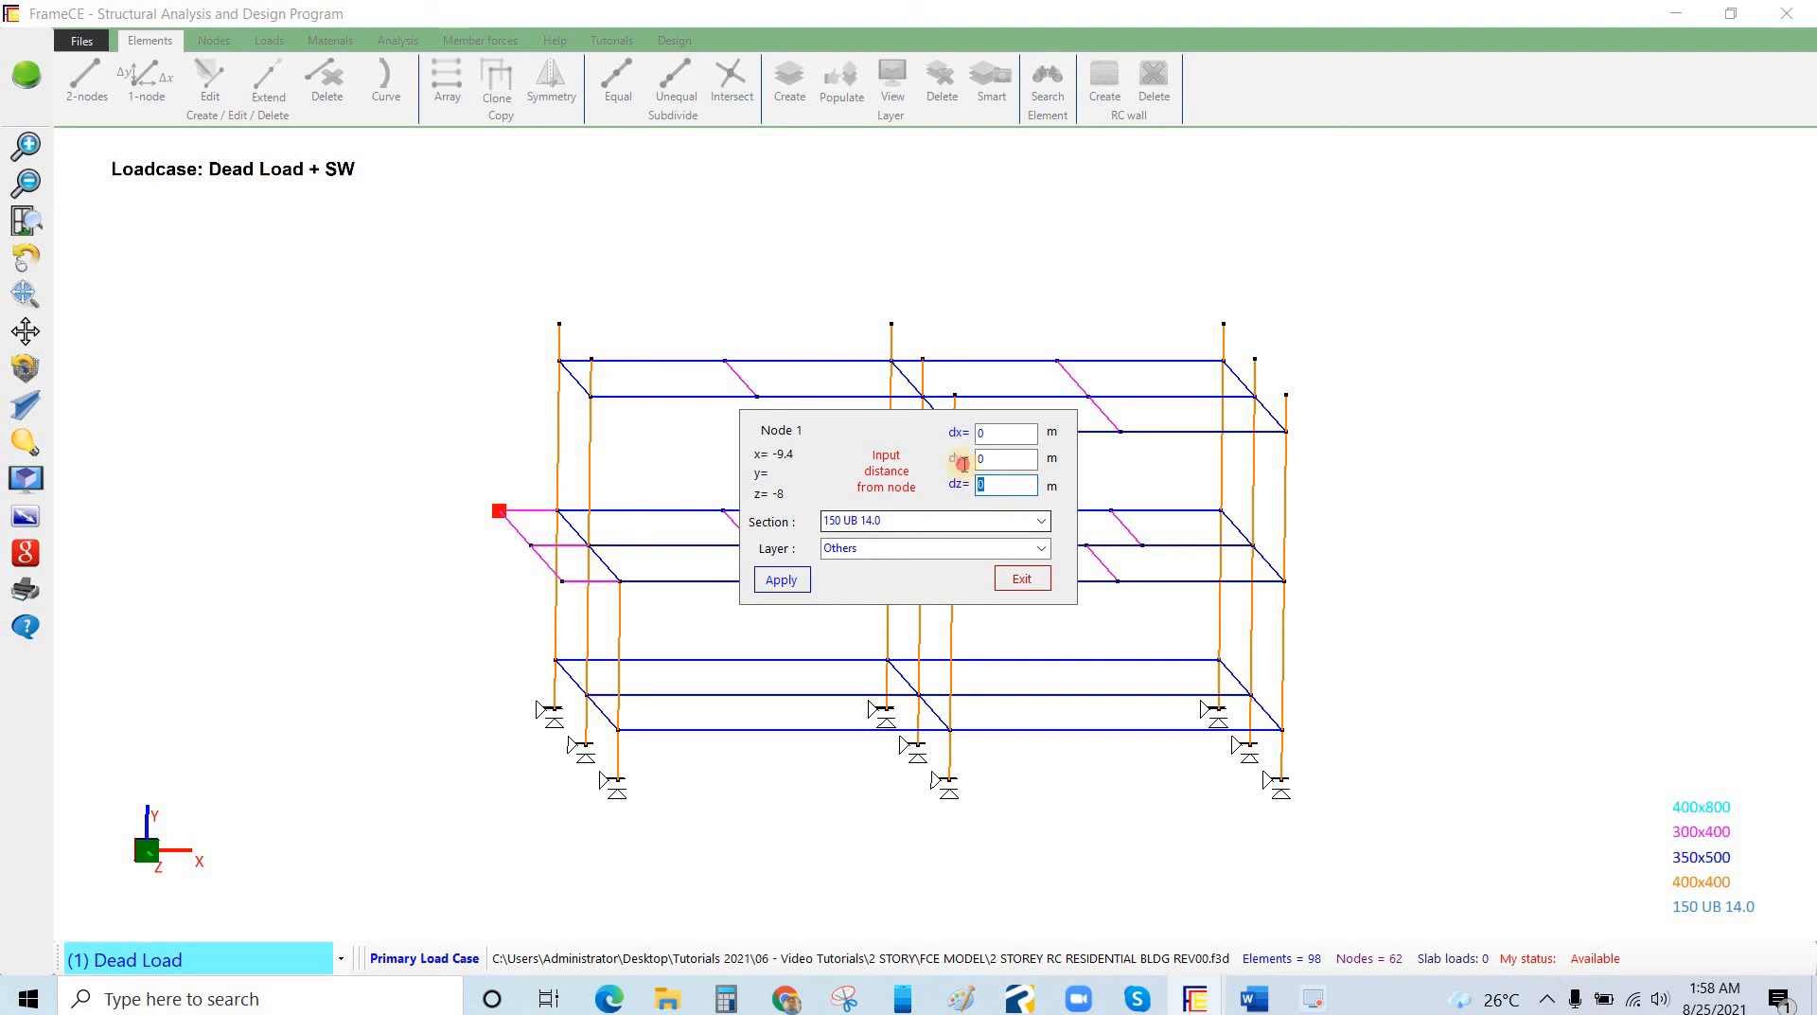
type("1")
left_click(794, 587)
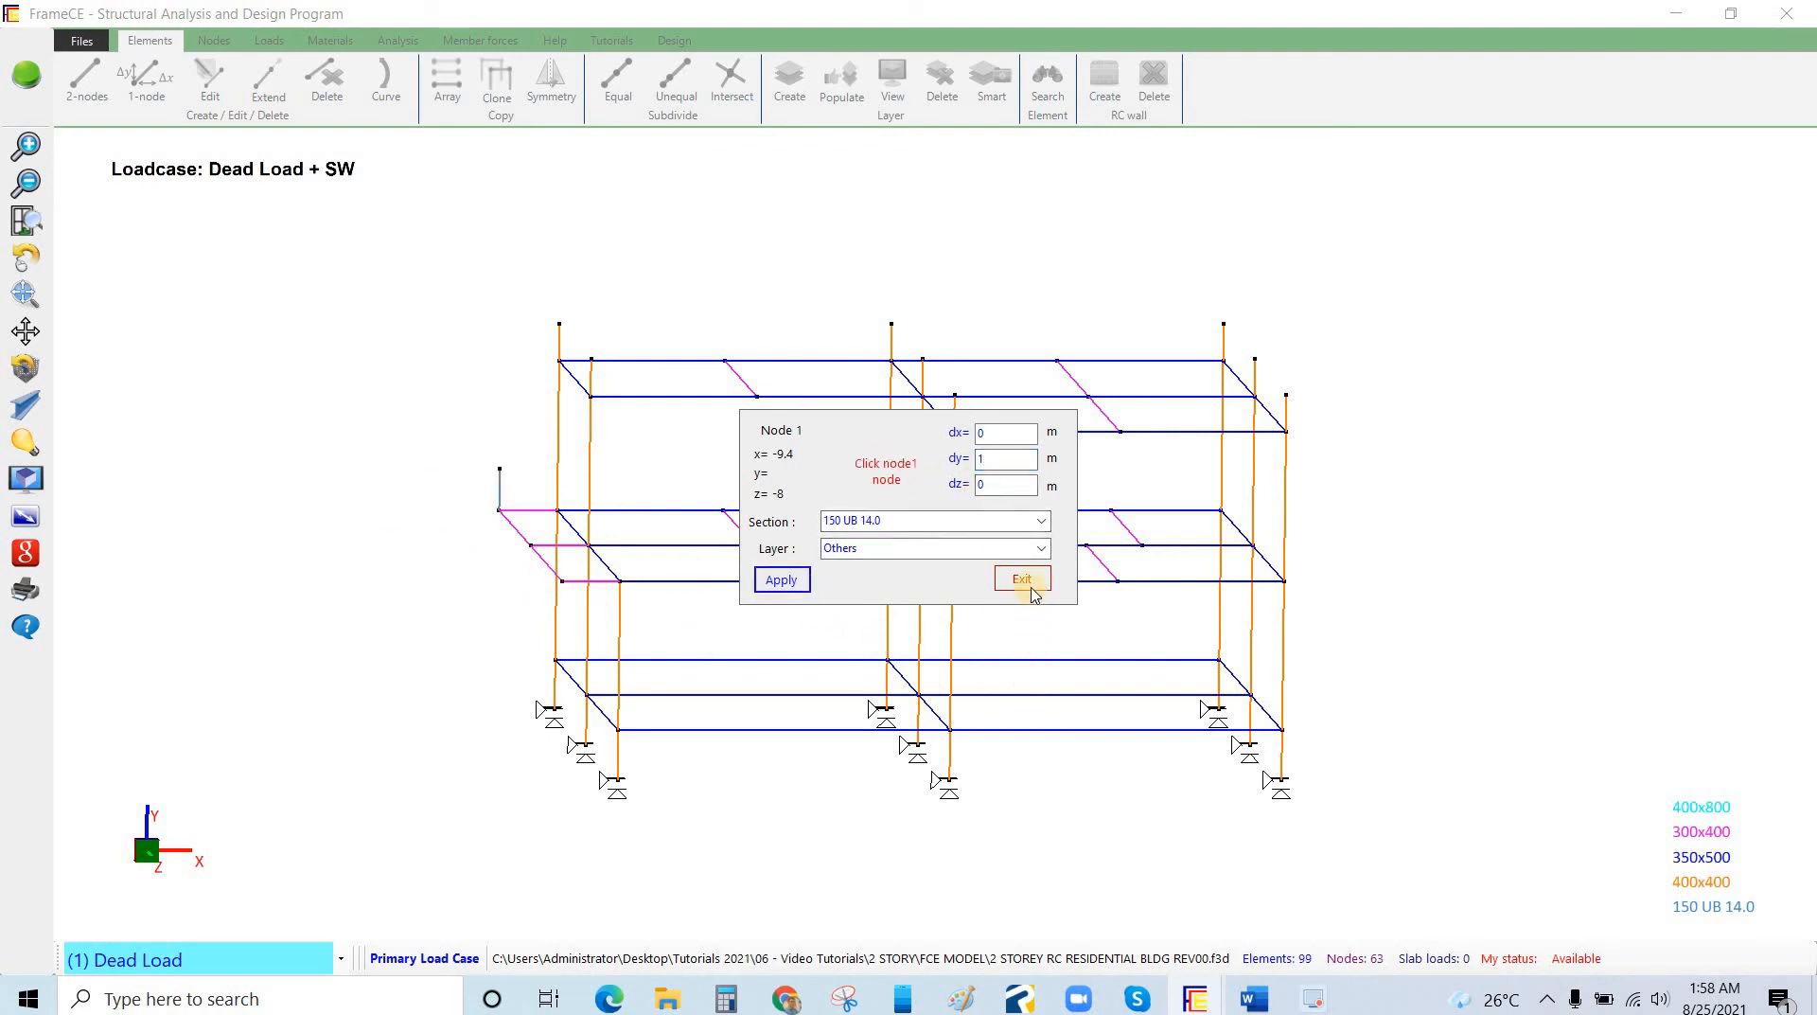
key("Escape")
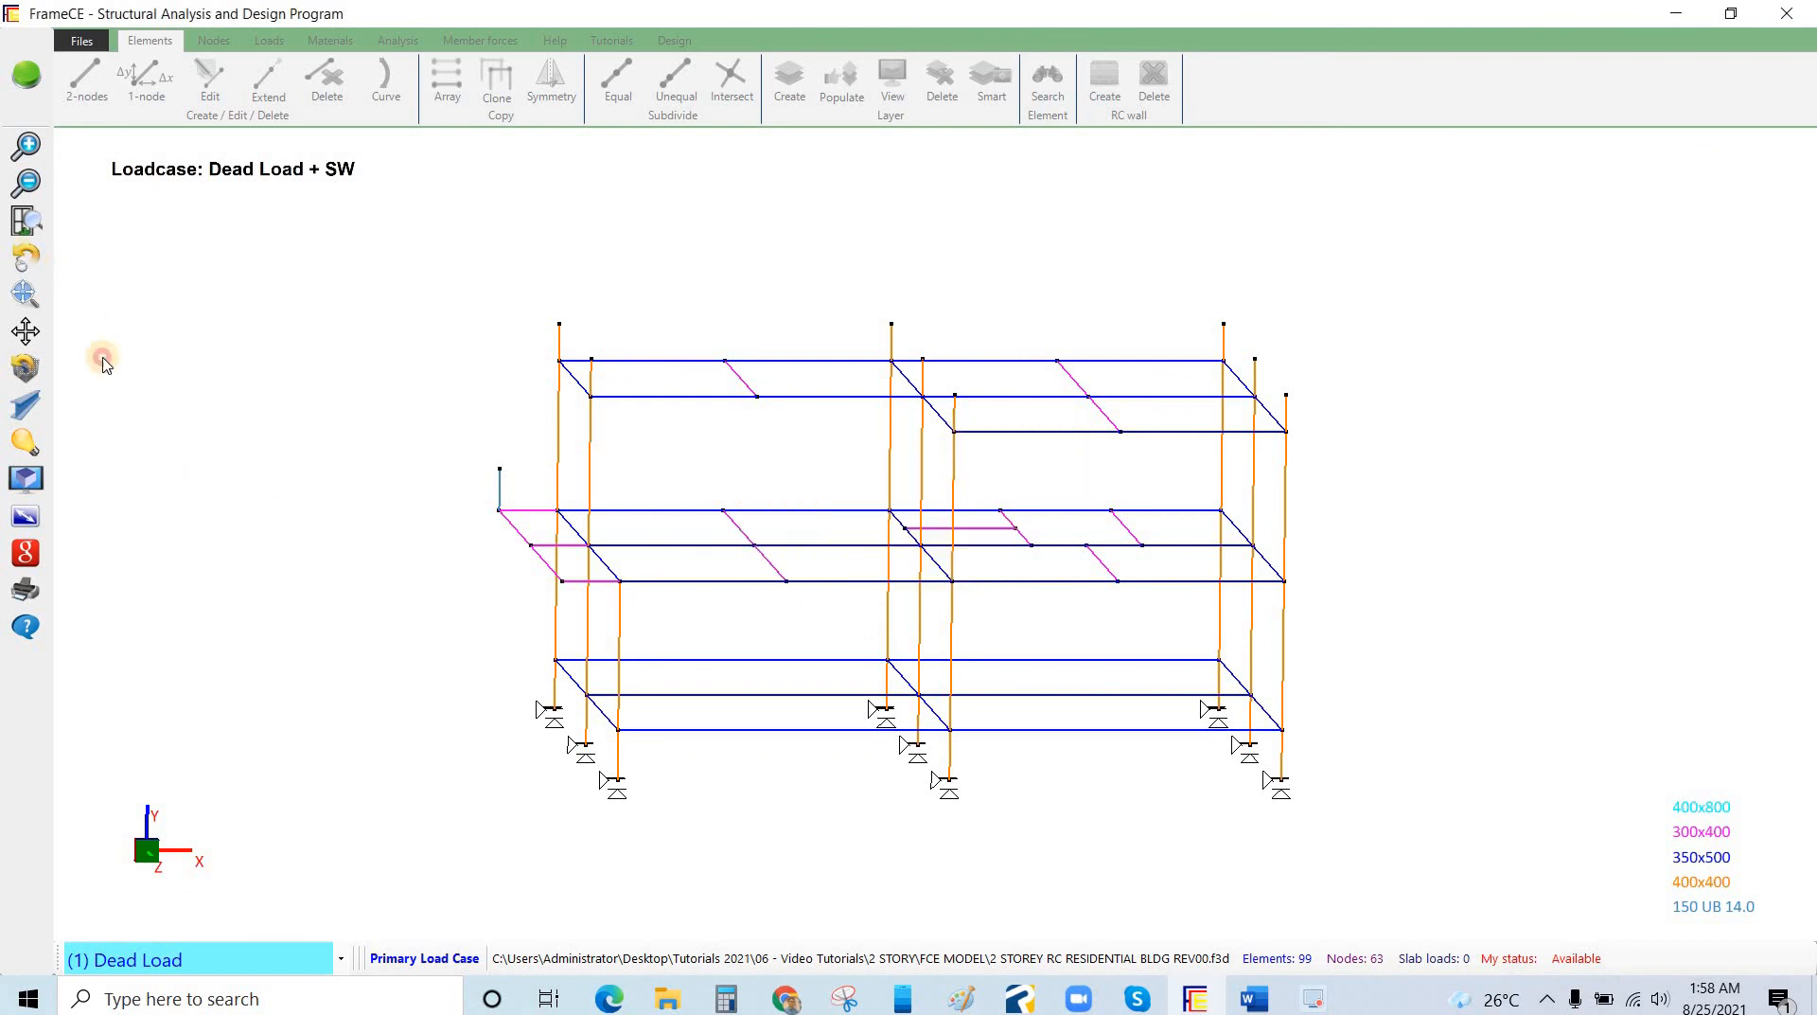
Delete the second-floor cantilevers, their edge beams and the vertical element.
left_click(26, 257)
left_click_drag(412, 652, 475, 612)
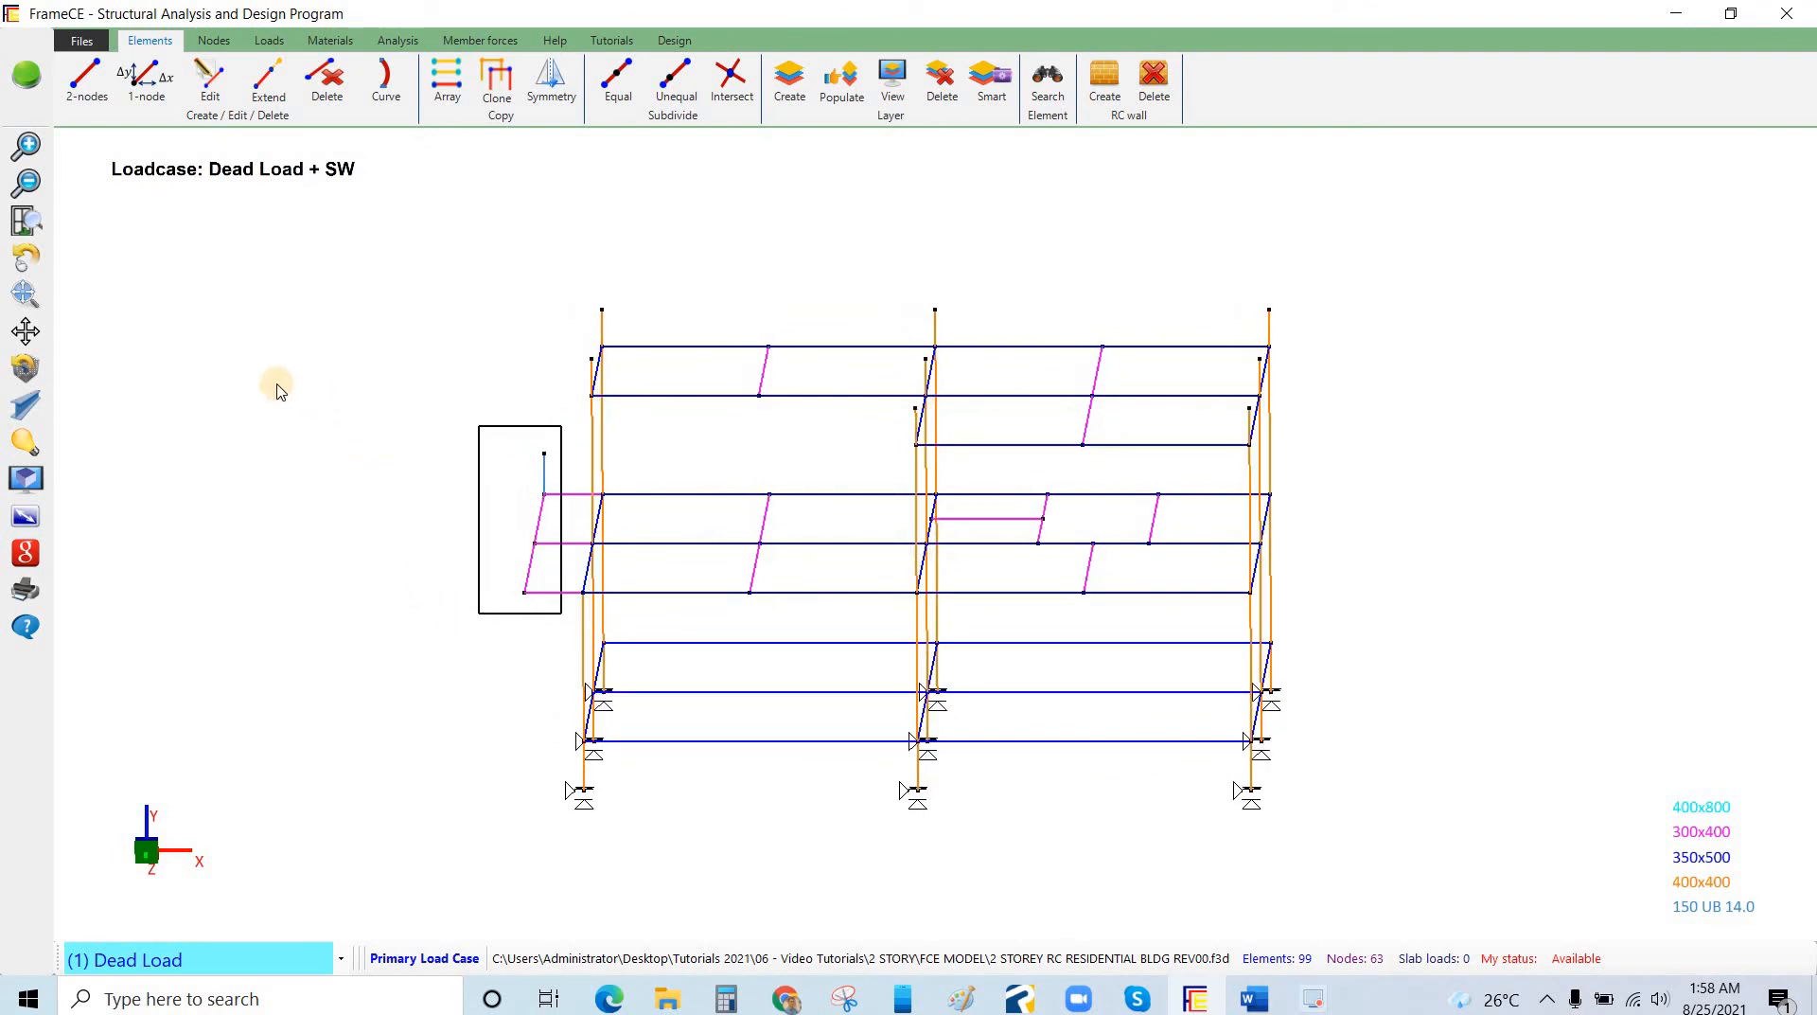
right_click(345, 601)
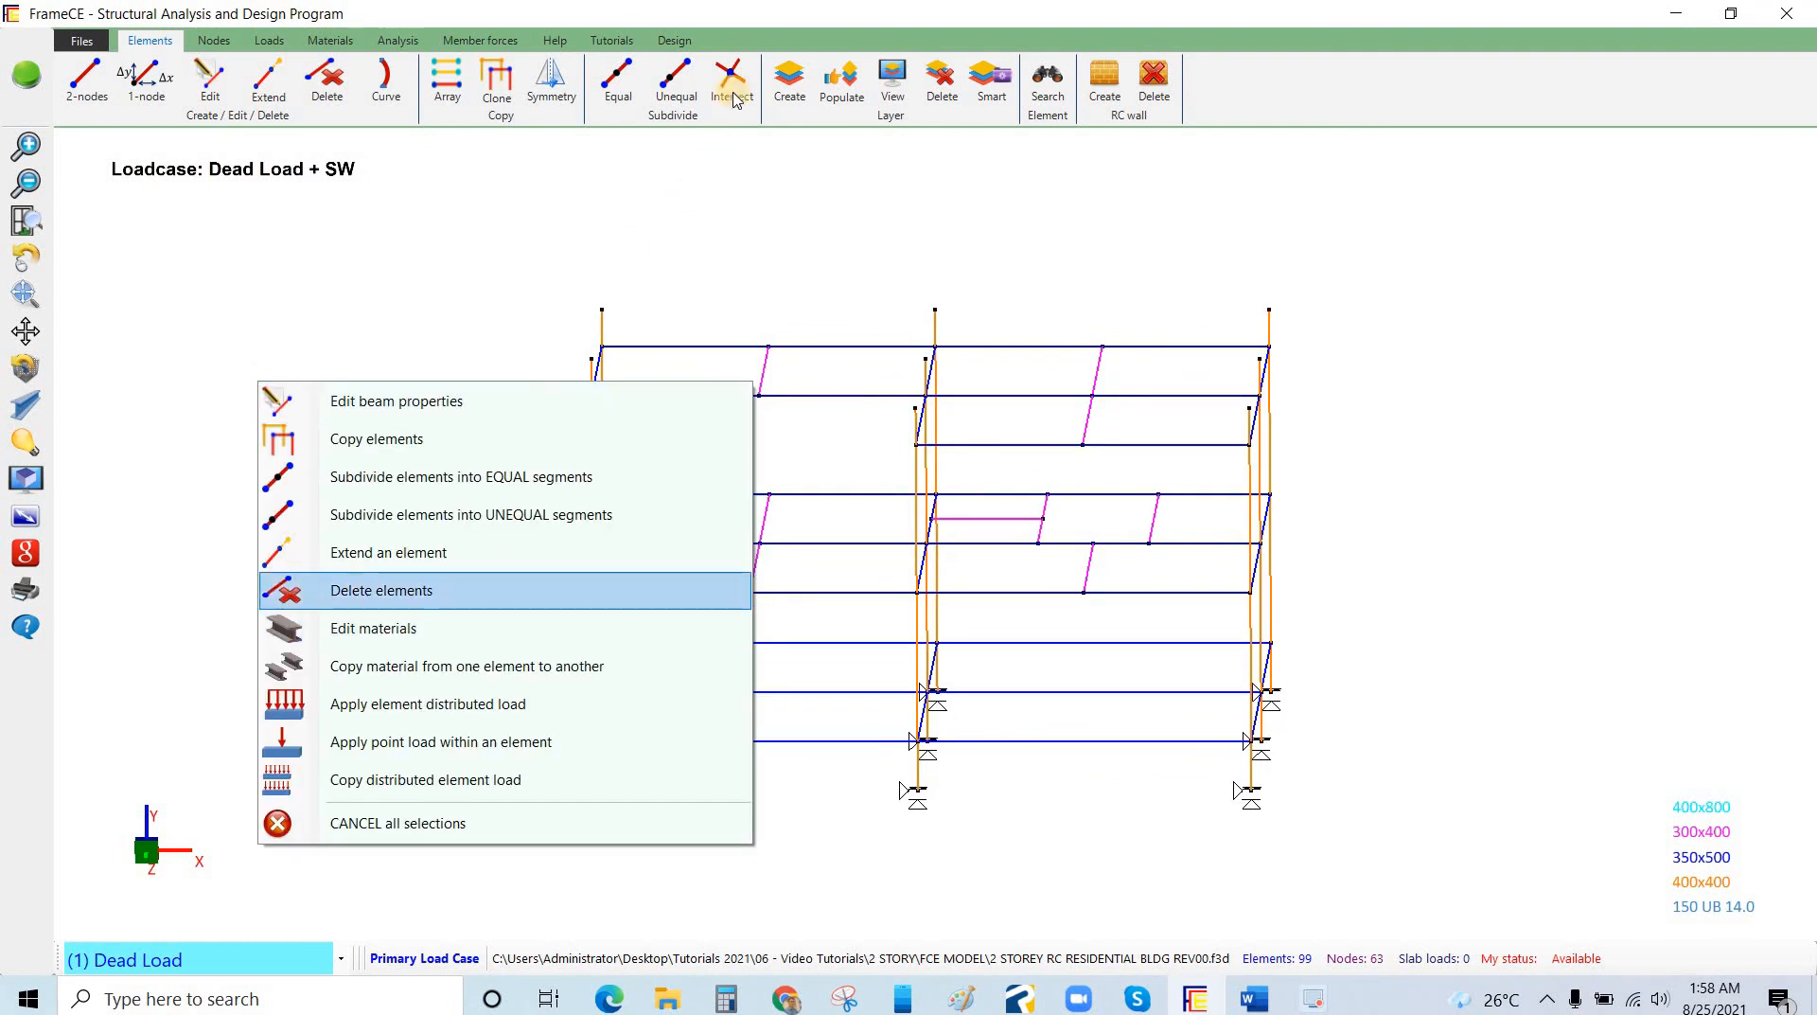
left_click(734, 53)
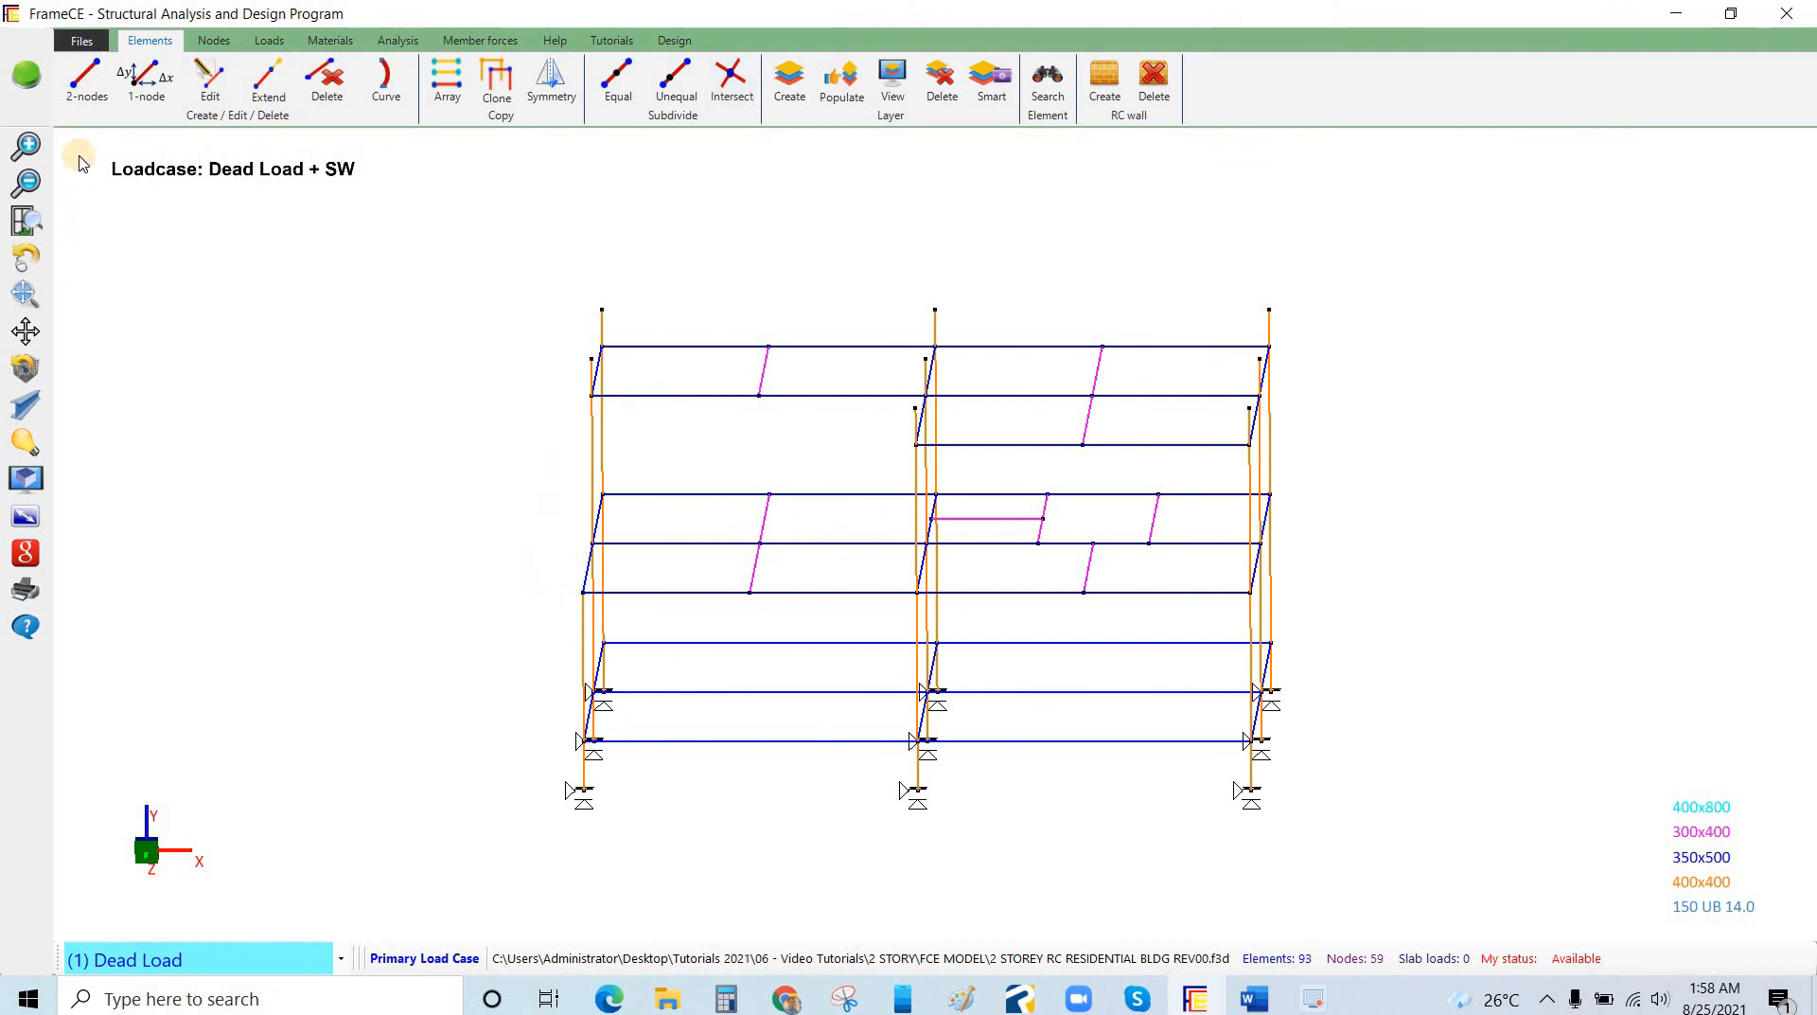
Save the project over the existing f3d file 2 STOREY RC RESIDENTIAL BLDG REV00.
left_click(80, 42)
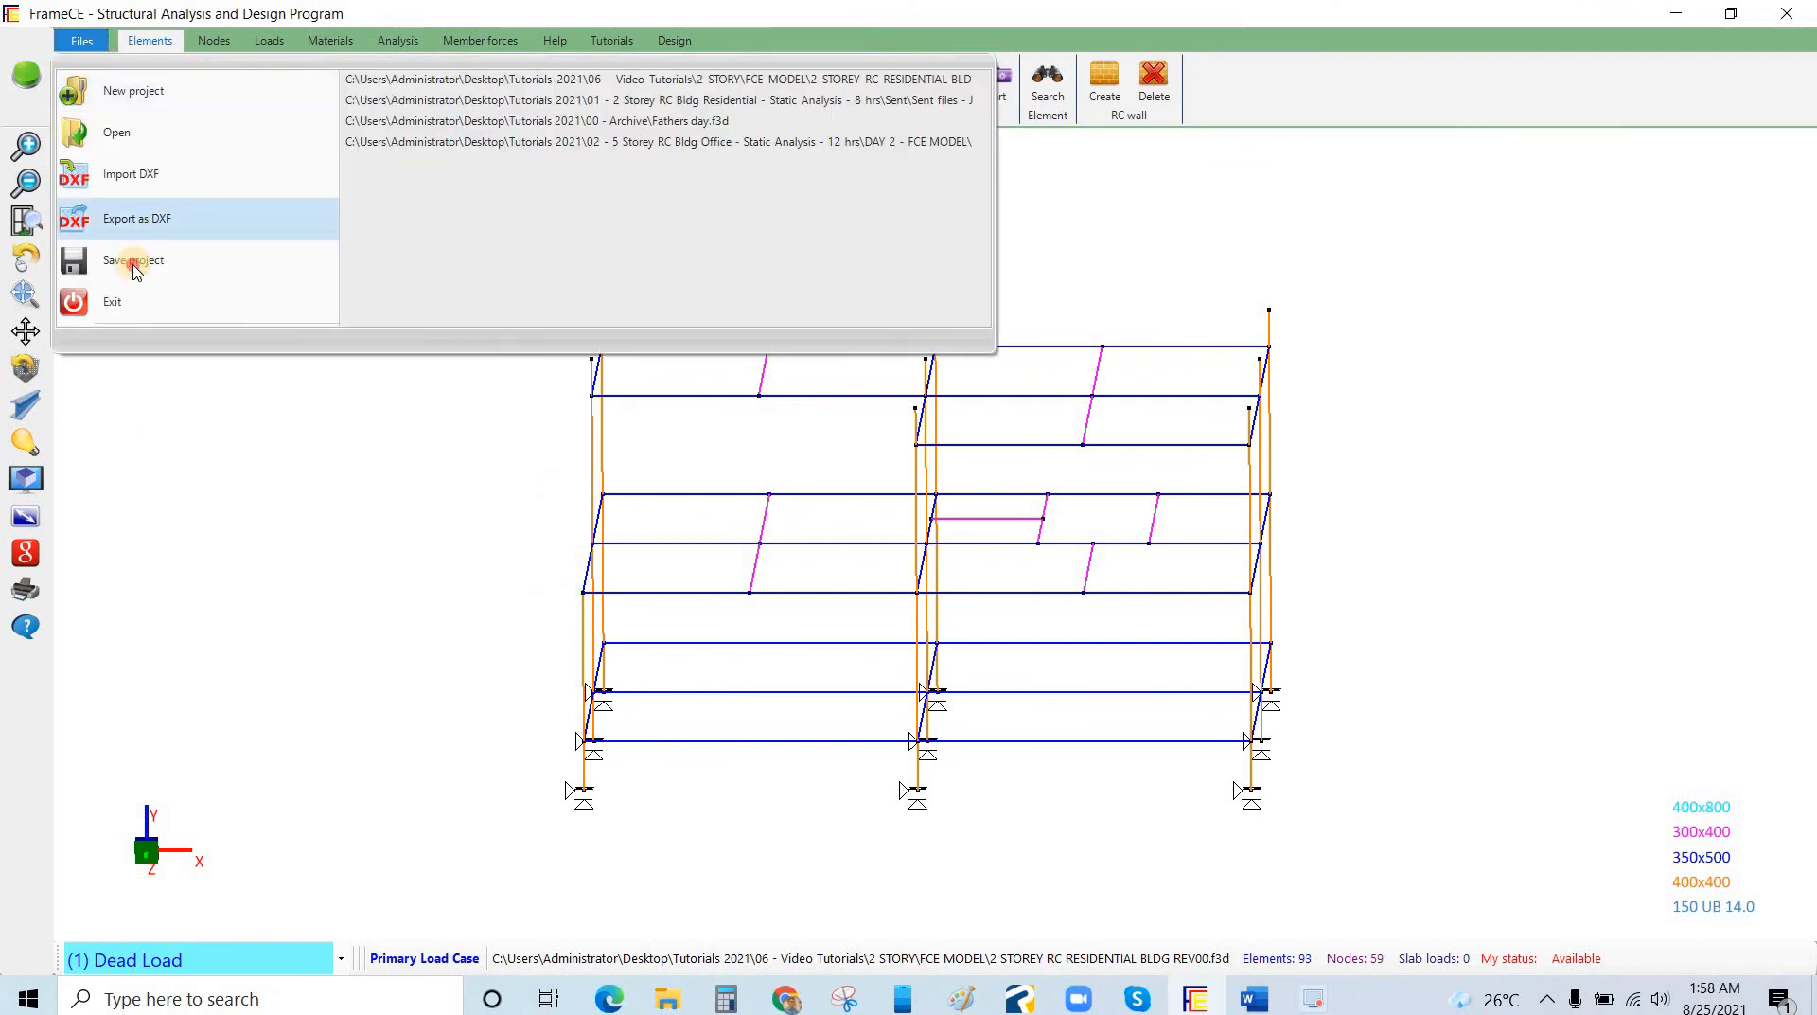
key("Down")
key("Return")
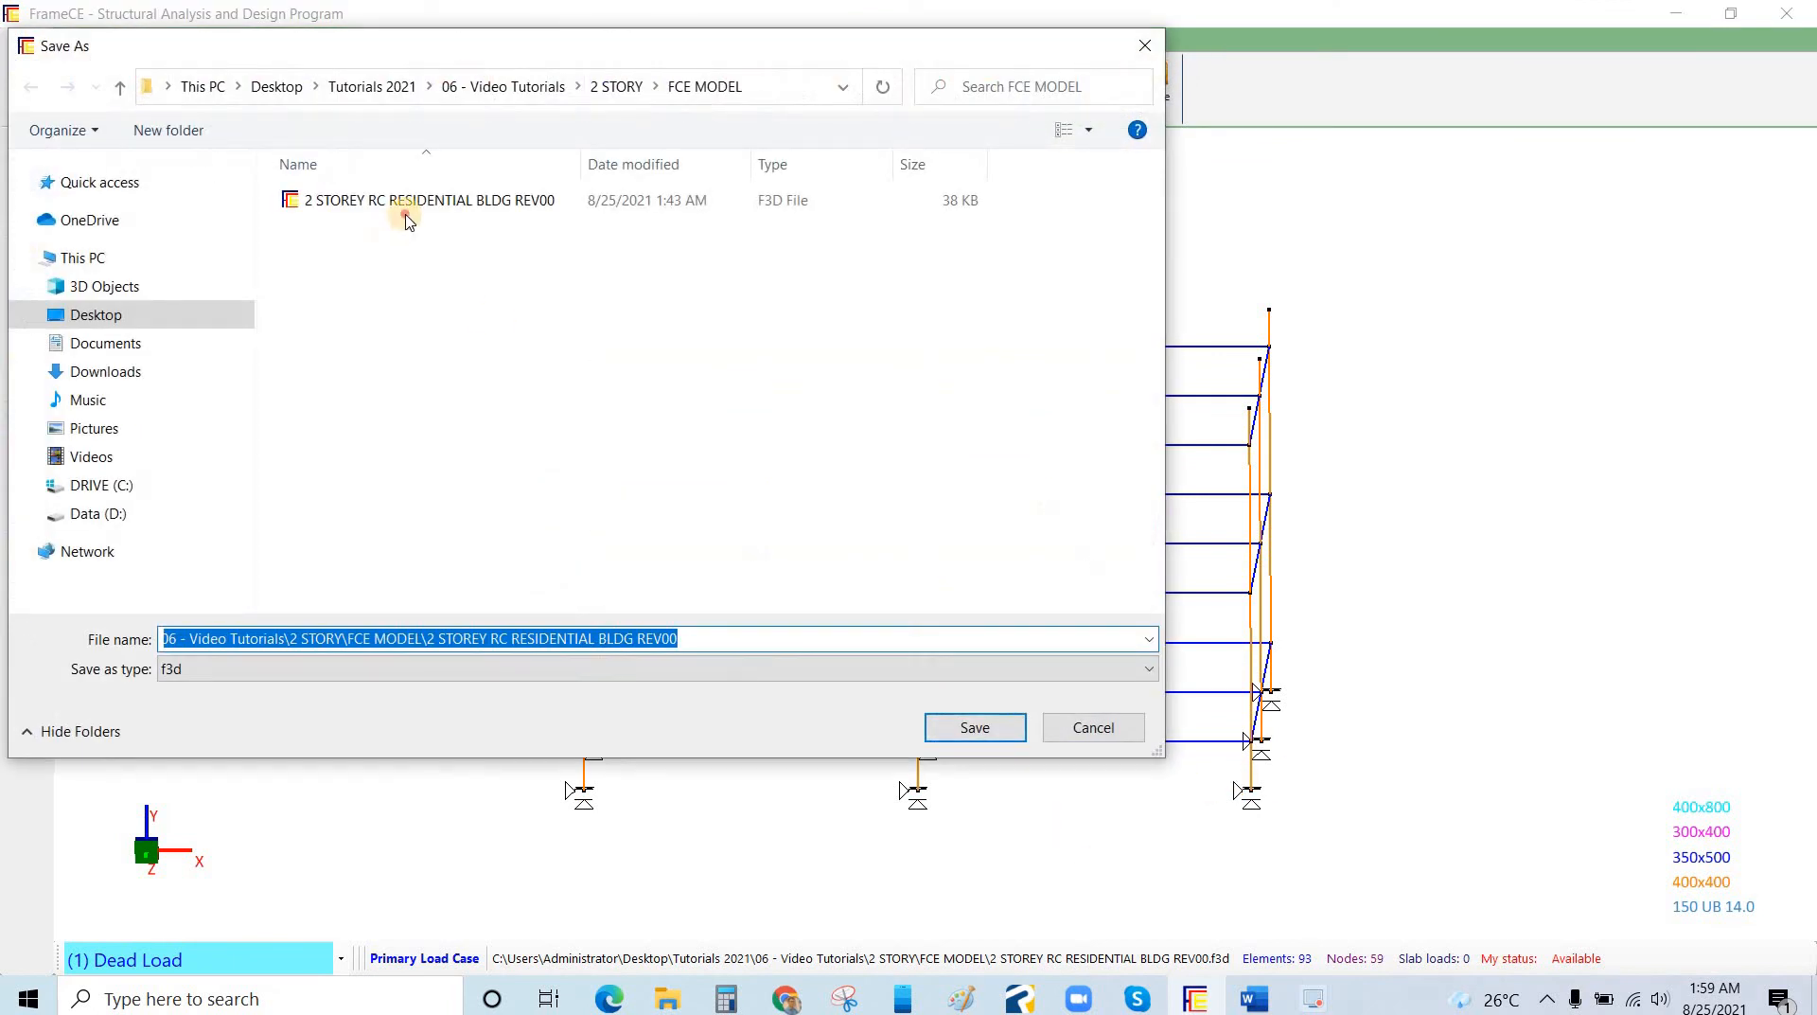
left_click(976, 727)
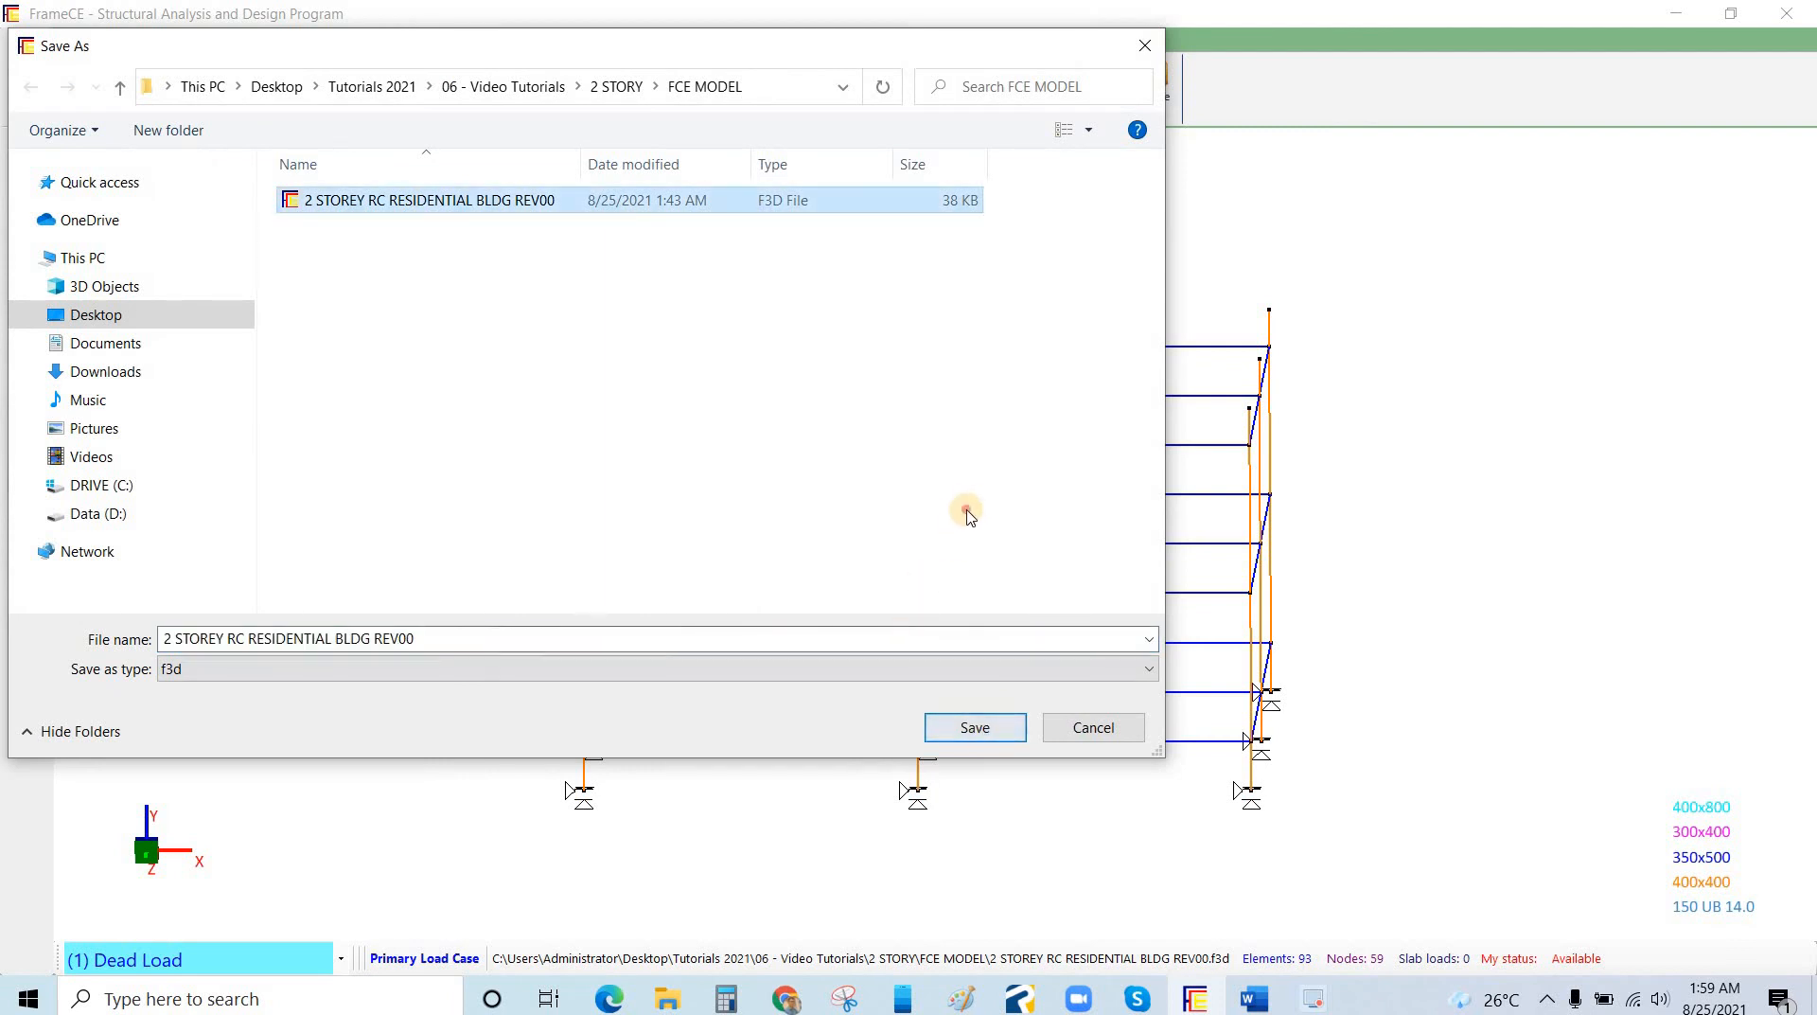
key("y")
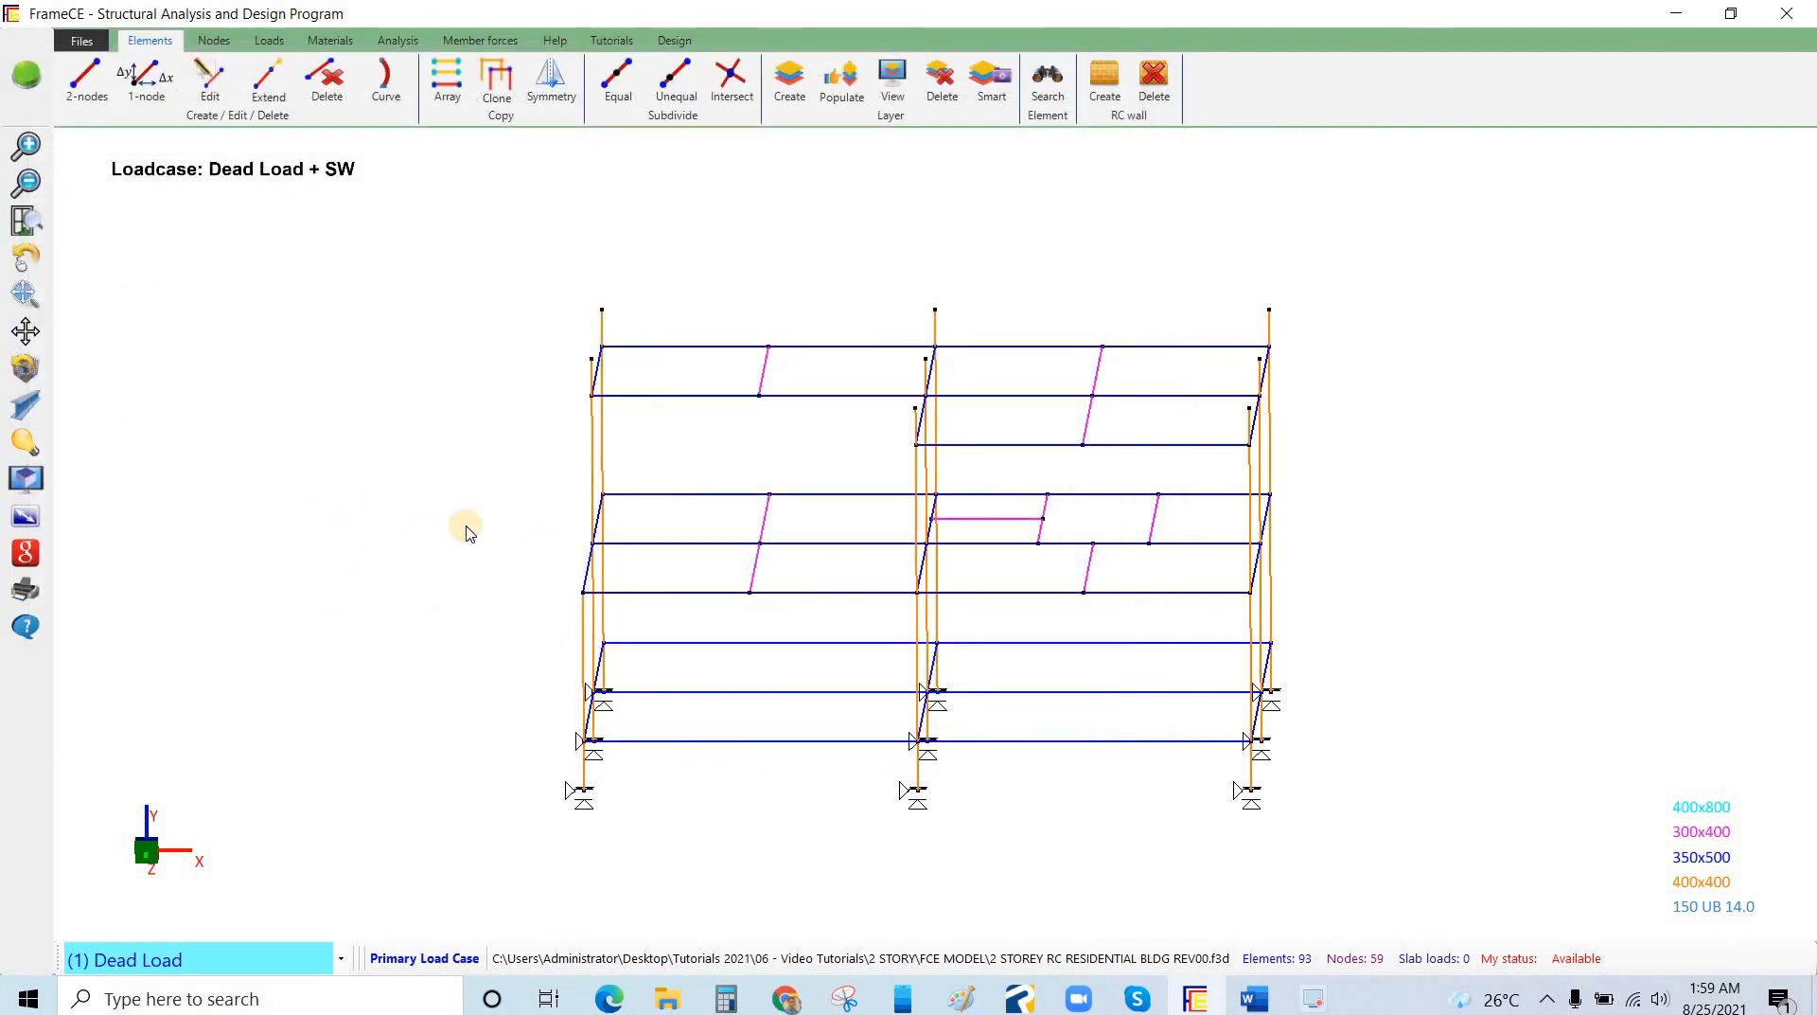